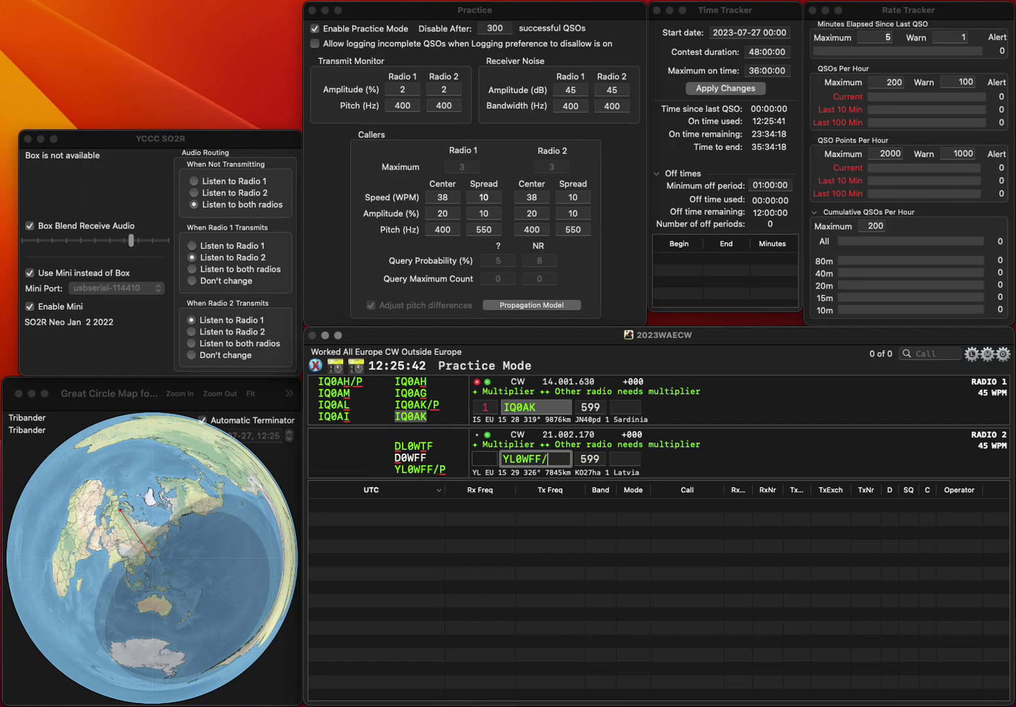
# Send the exchange to YL0WFF/P on Radio 2, and log IQ0AK with received number 729 and YL0WFF/P with 853
pyautogui.press('Return')
pyautogui.write('729')
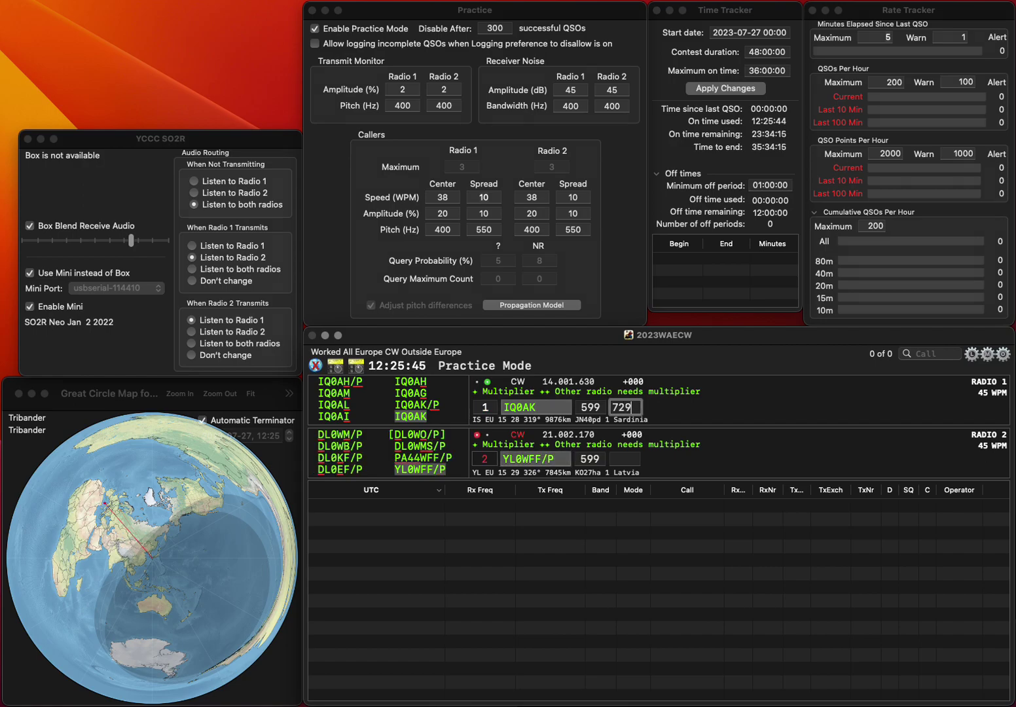
pyautogui.press('Return')
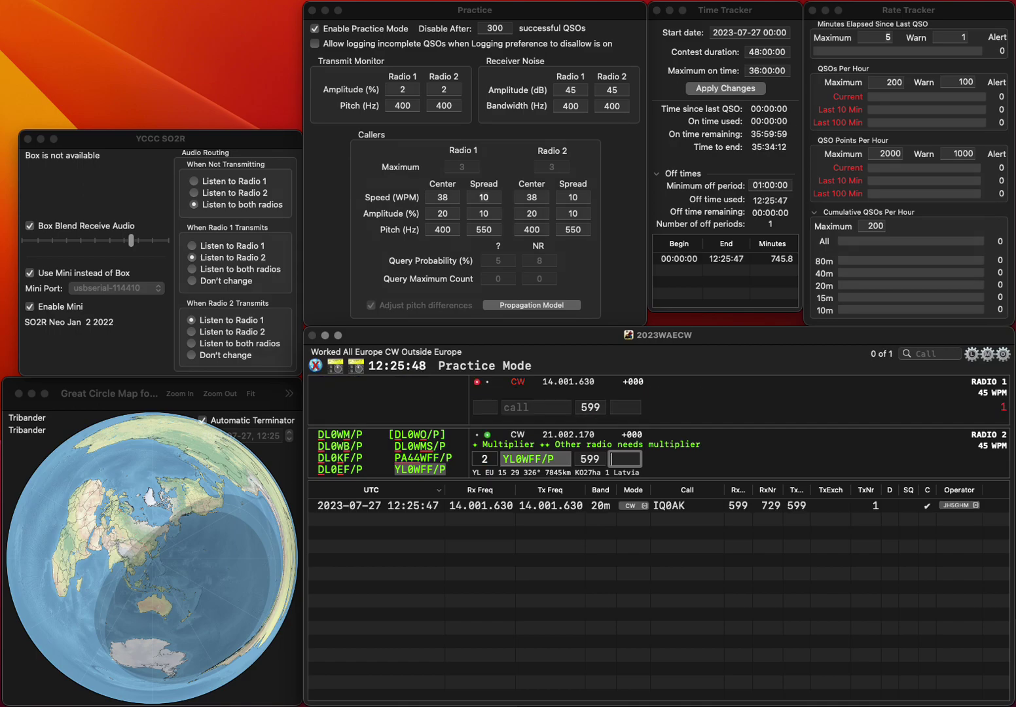
pyautogui.write('853')
pyautogui.press('Return')
pyautogui.write('E0TTMM')
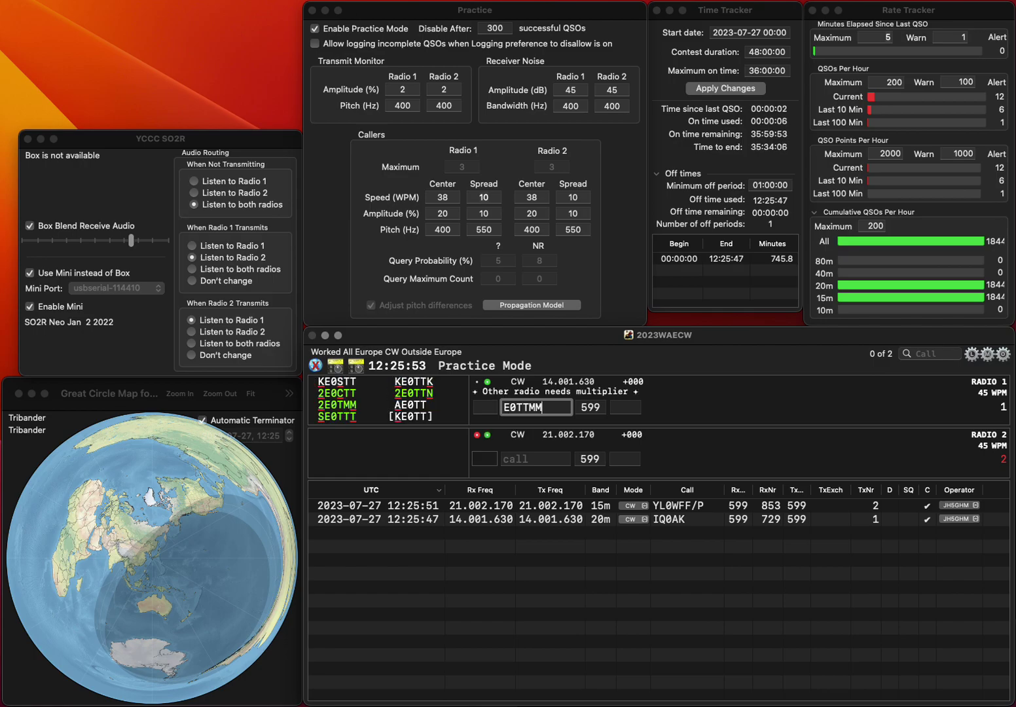
pyautogui.press('Left')
pyautogui.press('BackSpace')
pyautogui.press('Left')
pyautogui.press('Left')
pyautogui.press('Left')
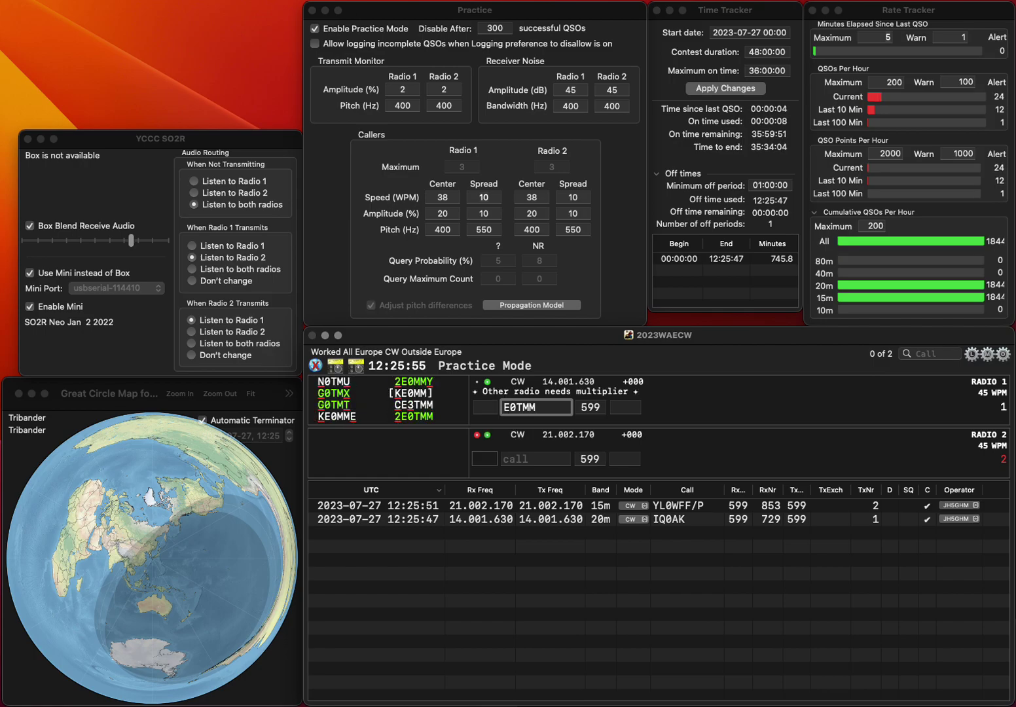
pyautogui.write('2')
pyautogui.press('Return')
pyautogui.write('DG')
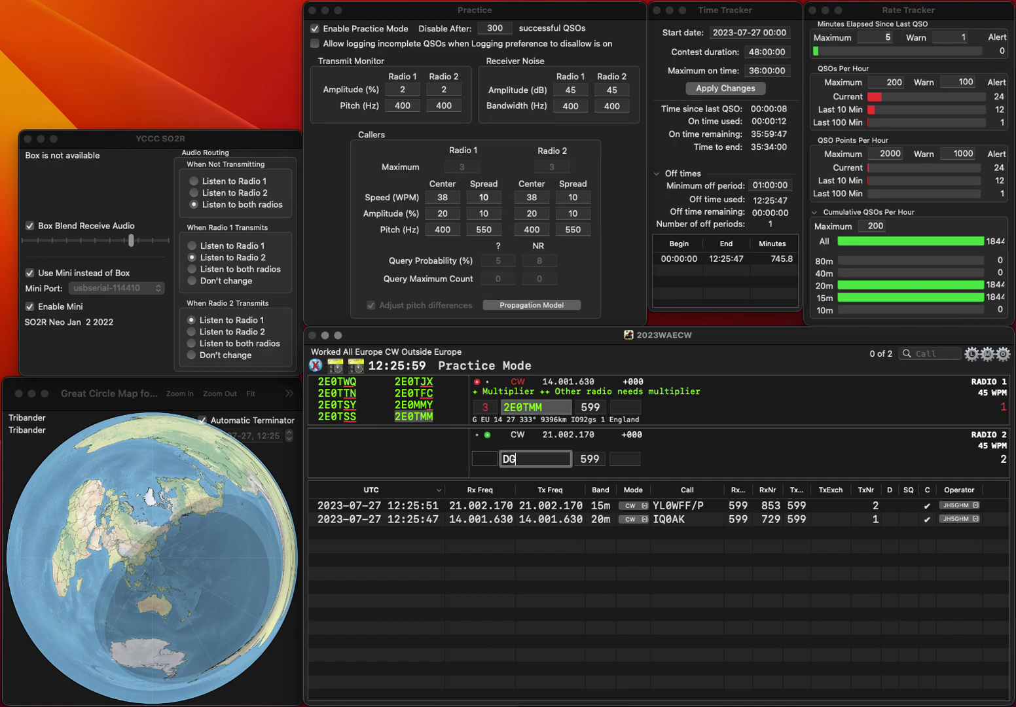
pyautogui.write('4AM')
pyautogui.press('Return')
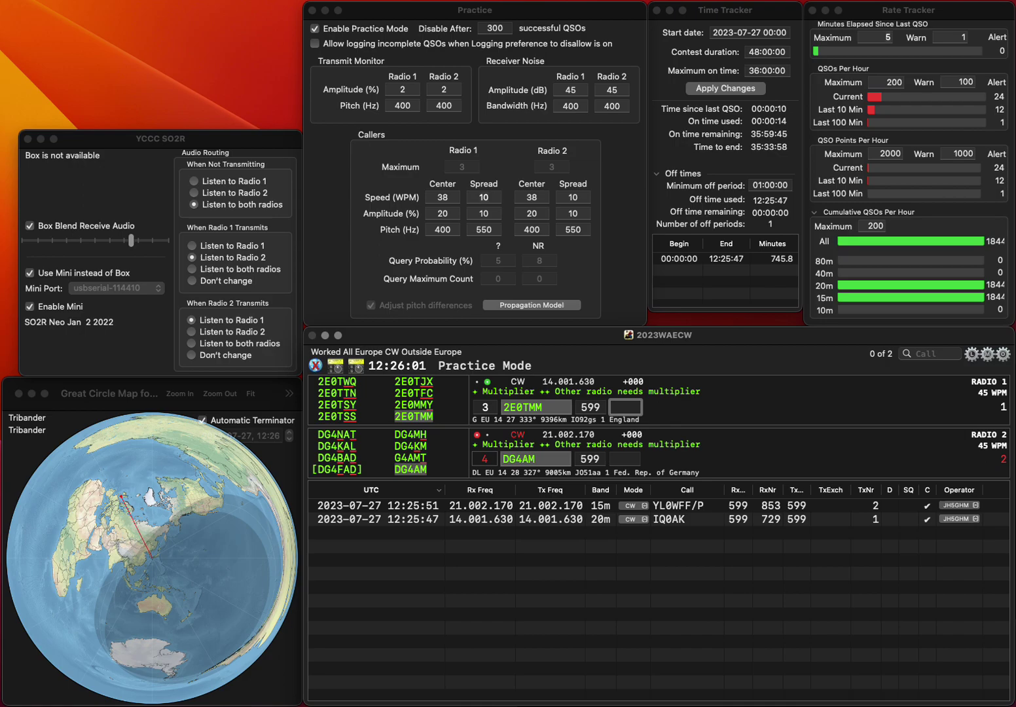
pyautogui.write('484')
pyautogui.press('Return')
pyautogui.write('812')
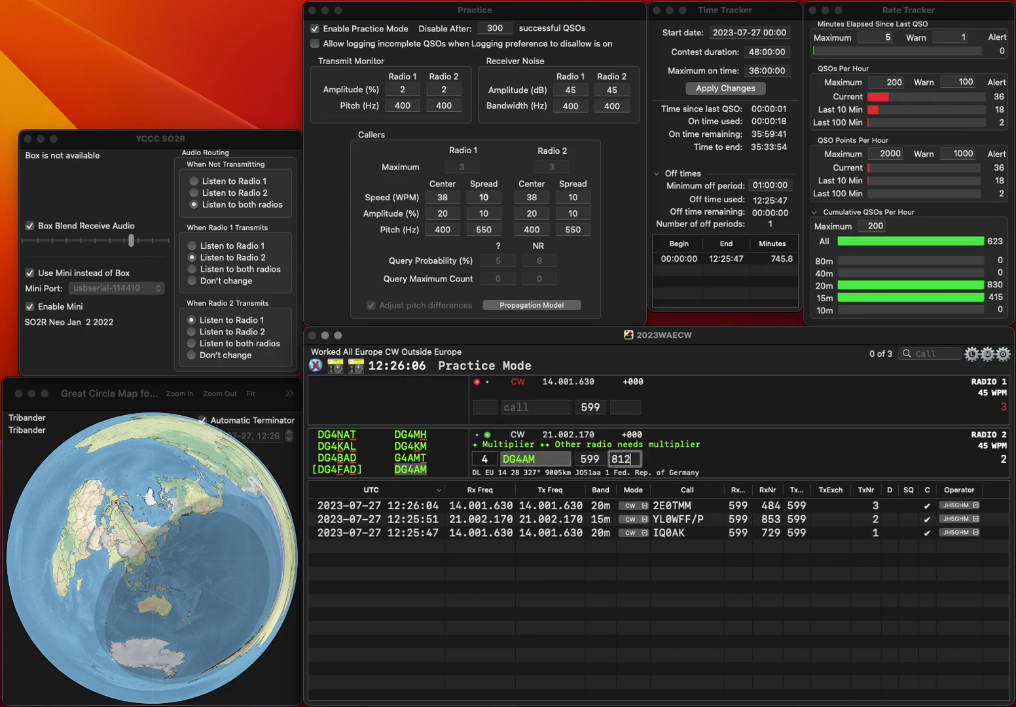
pyautogui.press('Return')
# Answer MX3W on Radio 1 and OH3HS on Radio 2, sending the exchange to each
pyautogui.write('MX3W')
pyautogui.press('Return')
pyautogui.write('OH3HS')
pyautogui.press('Return')
pyautogui.write('887')
pyautogui.press('Return')
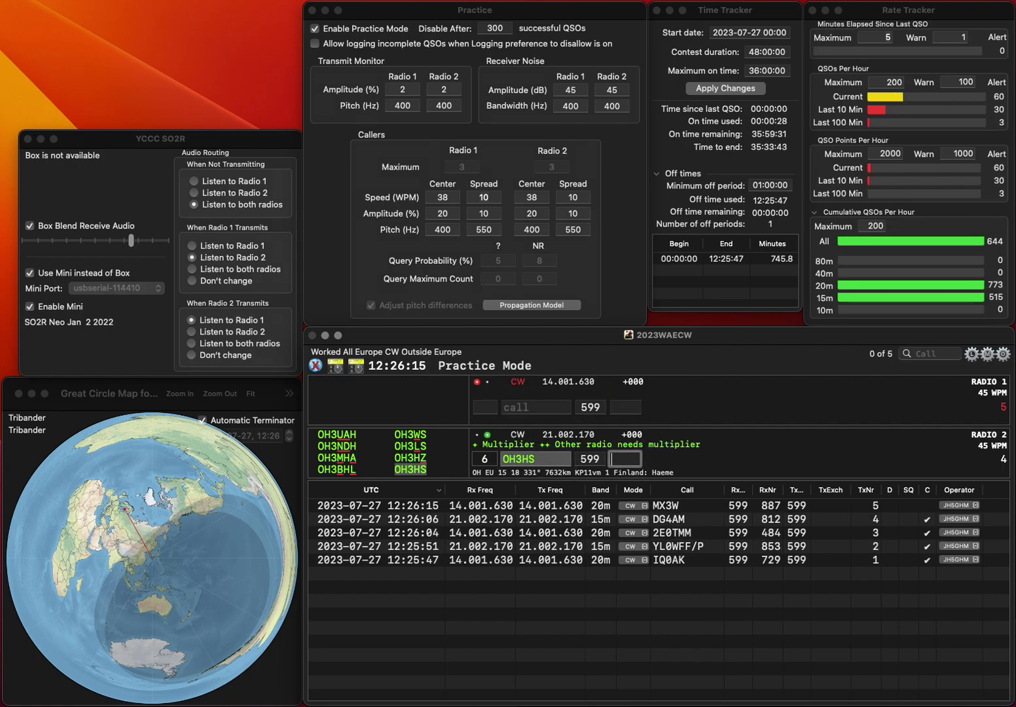
pyautogui.write('725')
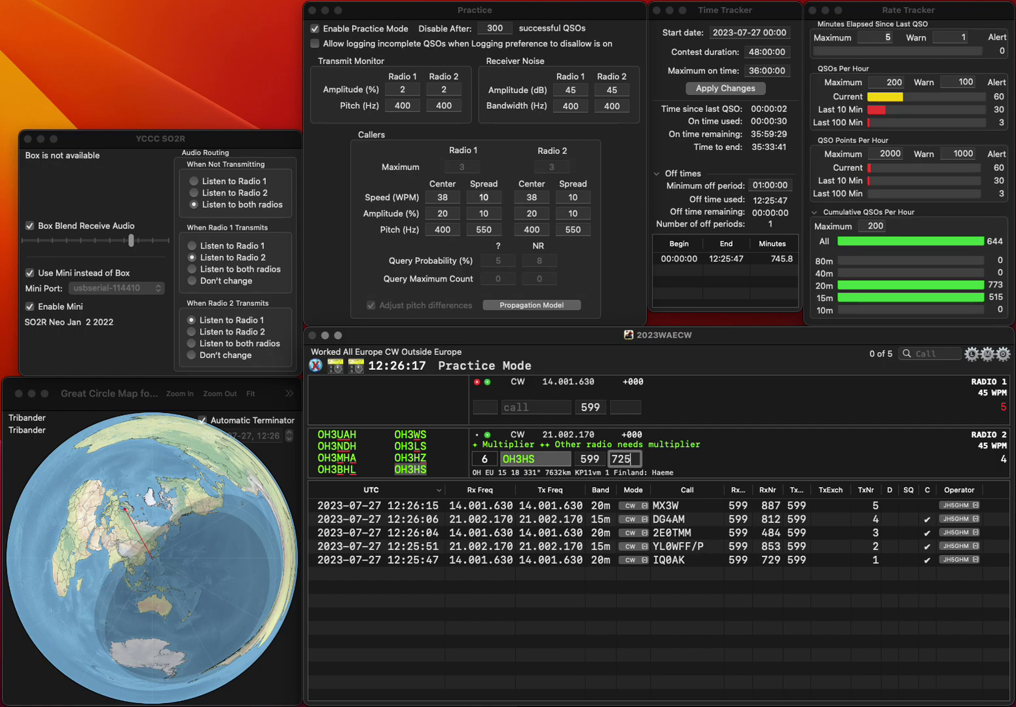
pyautogui.press('Return')
# Work and log EA2EWB on Radio 1 with received number 123, entering the partial call TAIK on Radio 2 in between
pyautogui.write('EA2EWB')
pyautogui.press('Return')
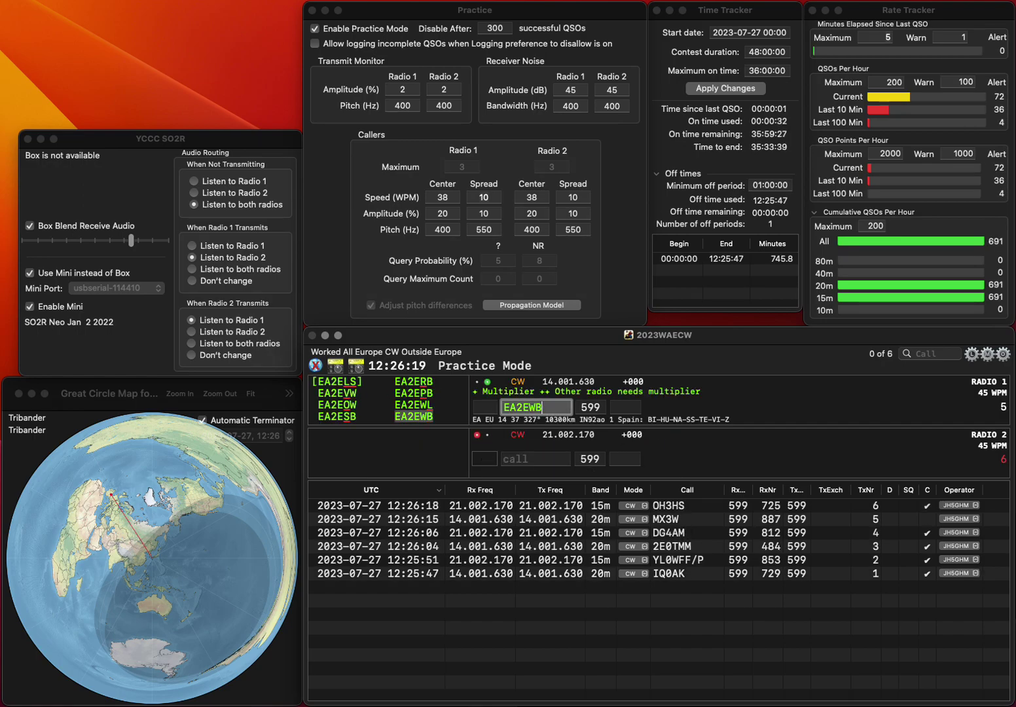
pyautogui.write('TAIK')
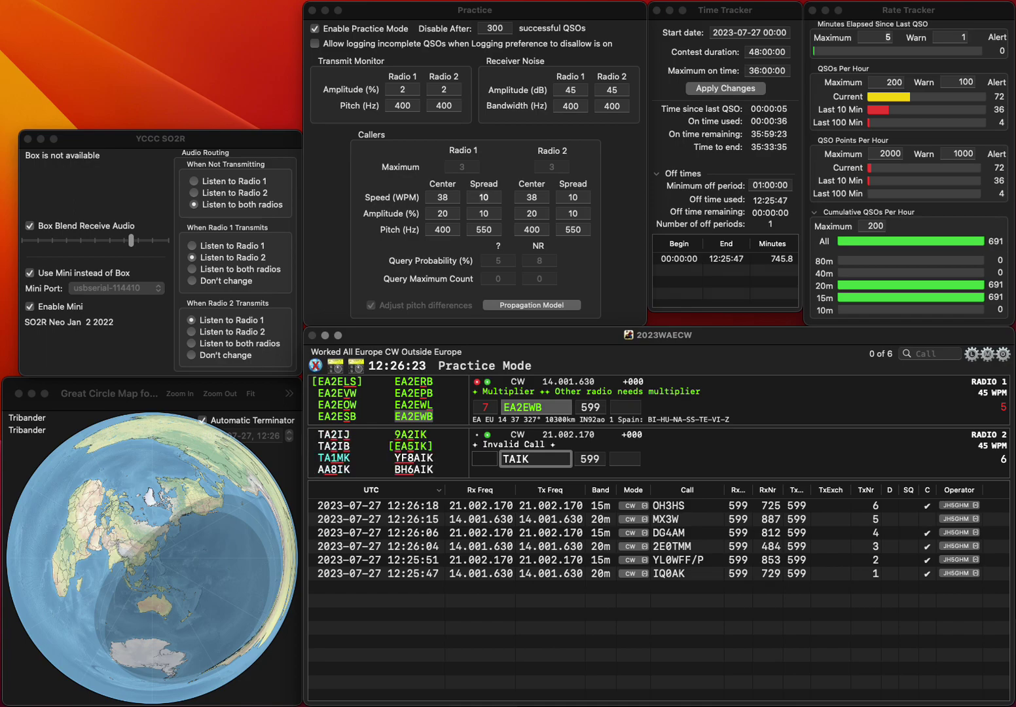
pyautogui.press('Return')
pyautogui.write('123')
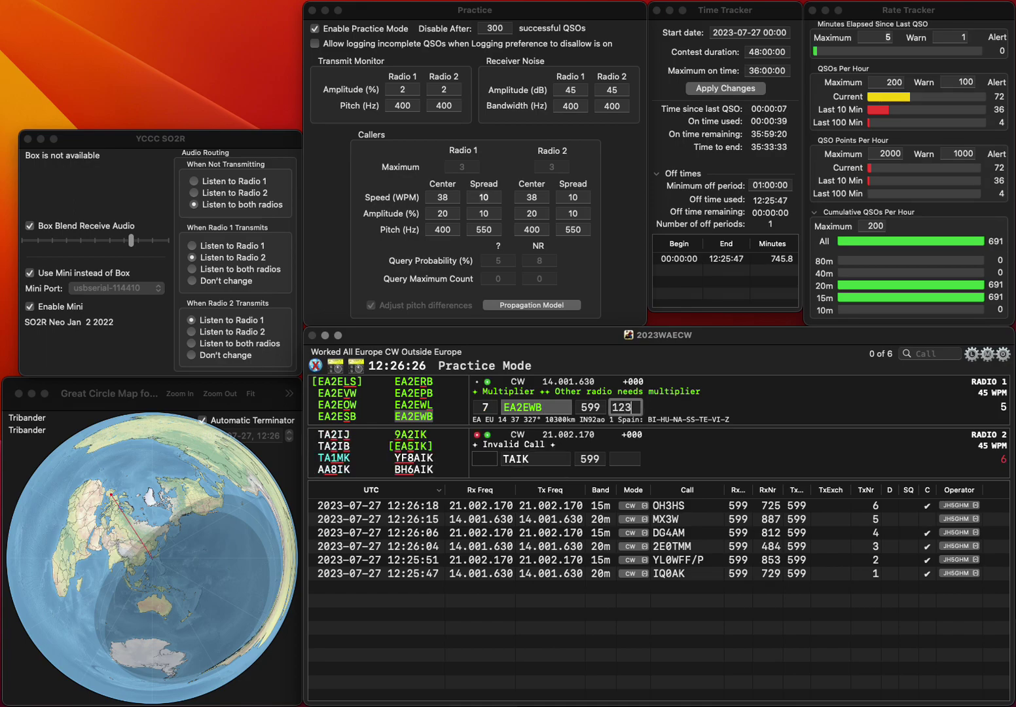
pyautogui.press('Return')
# Correct the partial call on Radio 2 to CT7AIX and send its exchange
pyautogui.press('Right')
pyautogui.write('7')
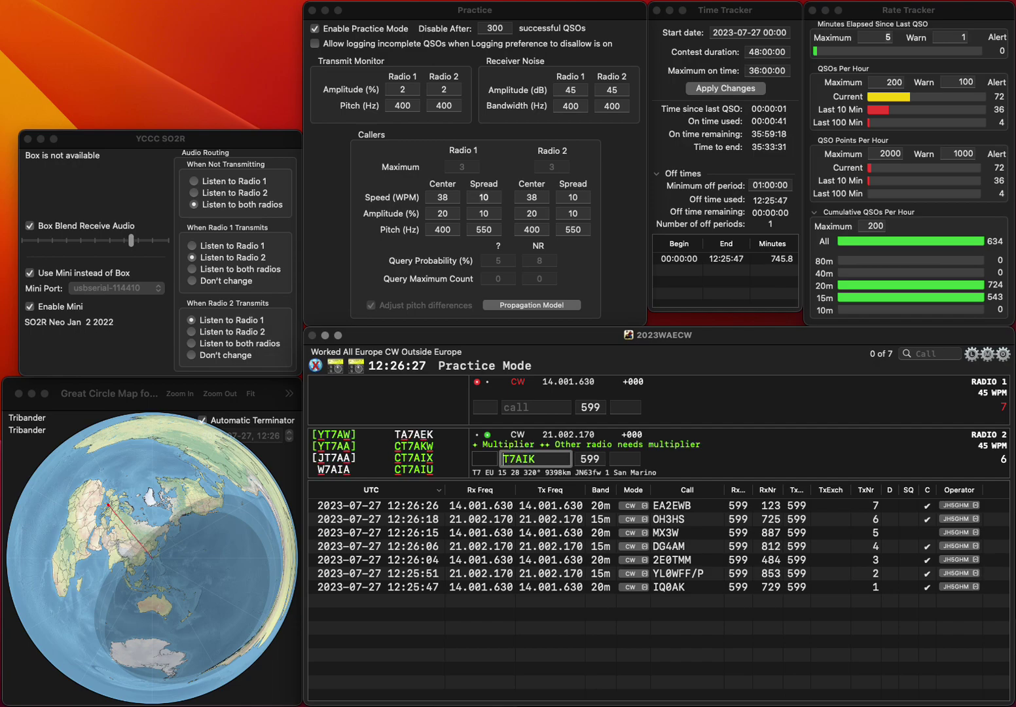
pyautogui.press('Left')
pyautogui.press('Left')
pyautogui.write('C')
pyautogui.press('Right')
pyautogui.press('Right')
pyautogui.press('Right')
pyautogui.press('Right')
pyautogui.press('Right')
pyautogui.press('BackSpace')
pyautogui.write('X')
pyautogui.press('Return')
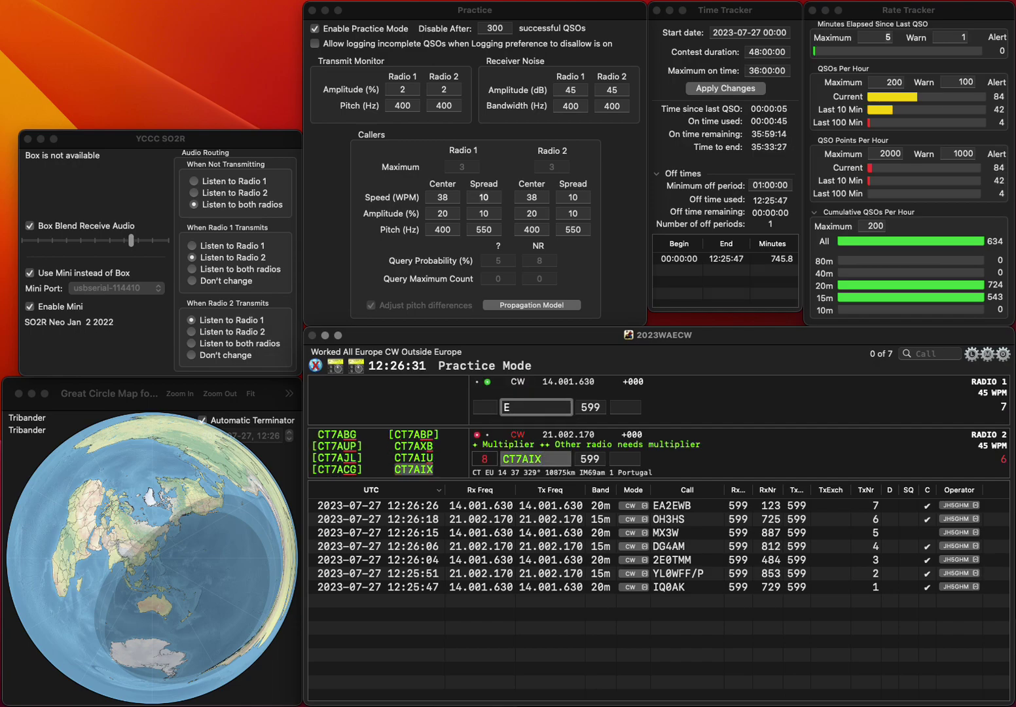
# Log CT7AIX on Radio 2 with received number 68 and answer EA4ETU on Radio 1, correcting the call from EA4TU
pyautogui.write('EA4TU')
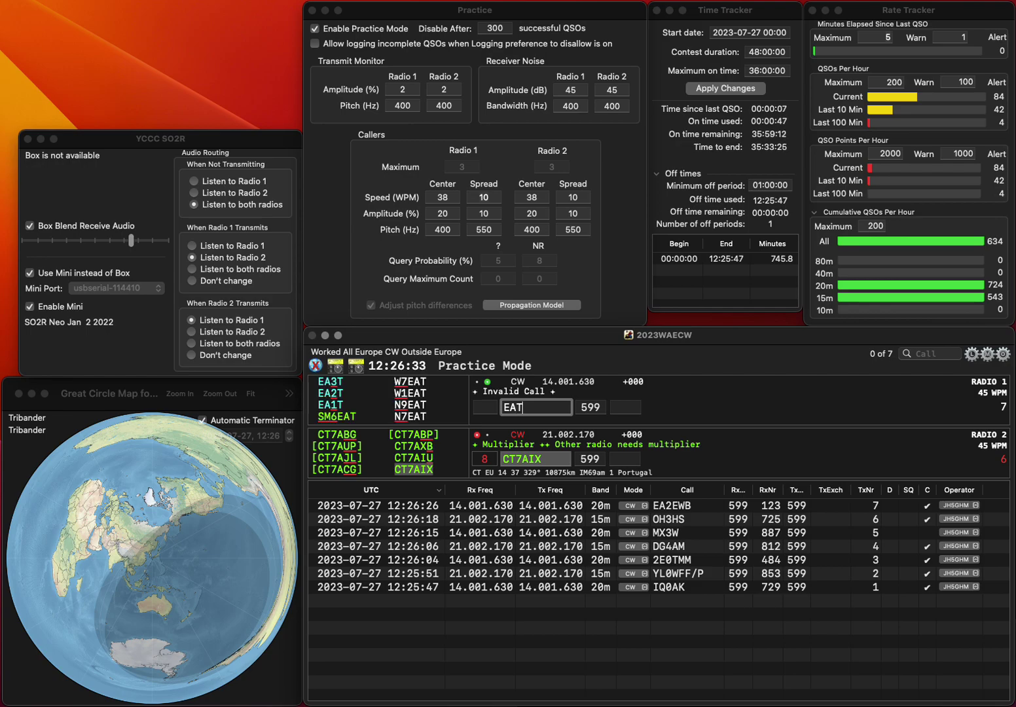
pyautogui.write('68')
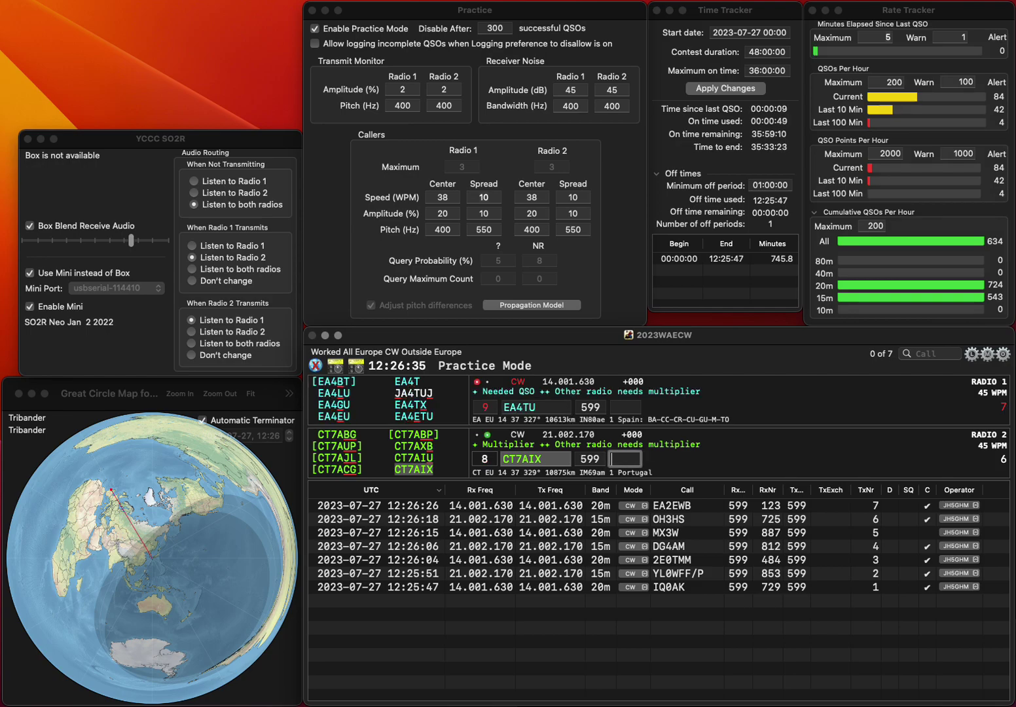
pyautogui.press('BackSpace')
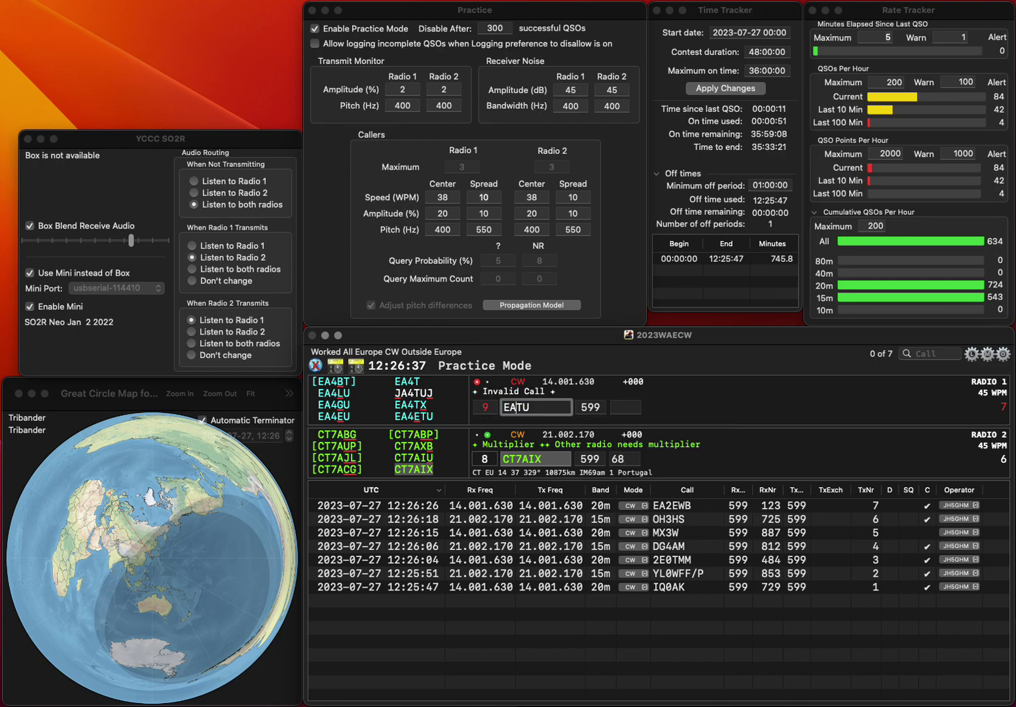
pyautogui.write('5')
pyautogui.press('BackSpace')
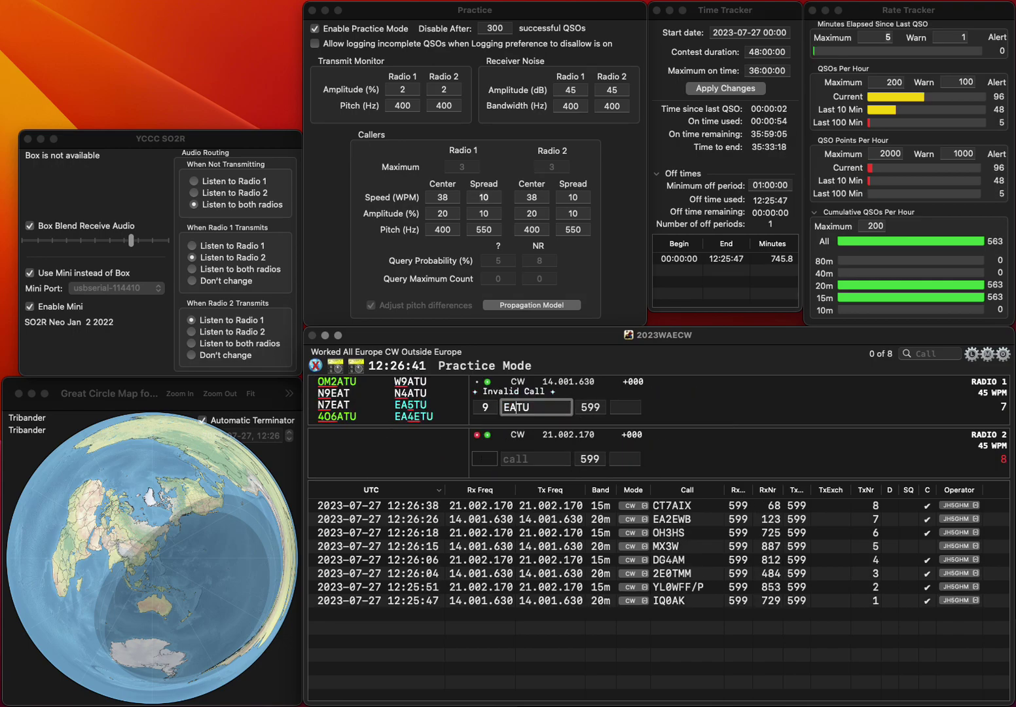
pyautogui.write('4E')
pyautogui.press('Return')
pyautogui.write('D')
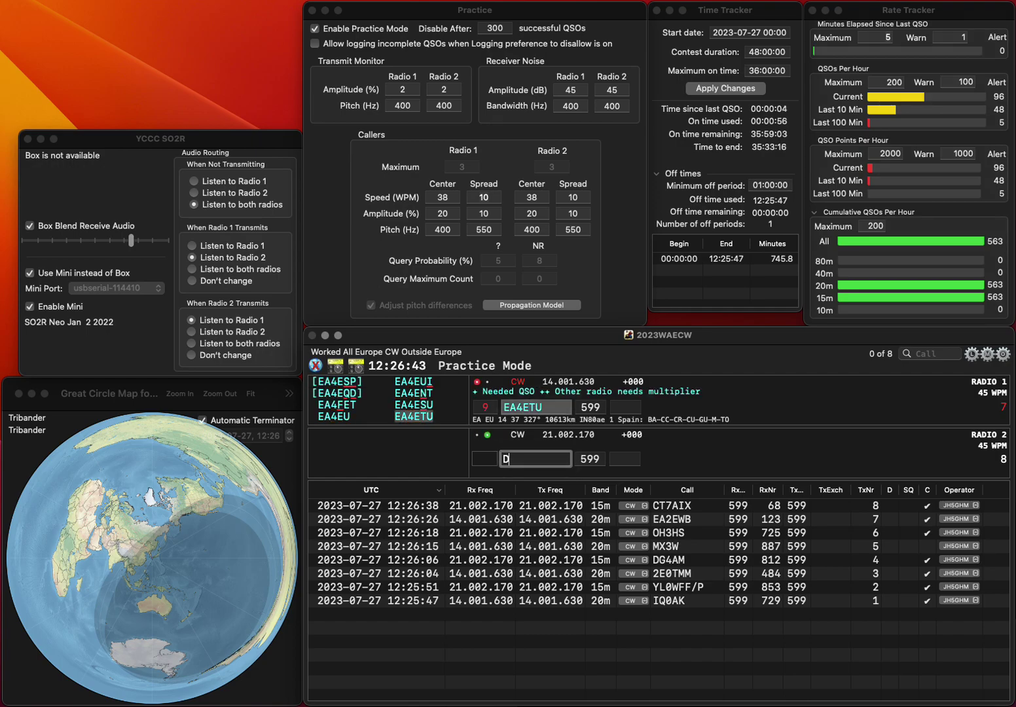
pyautogui.write('L9TU')
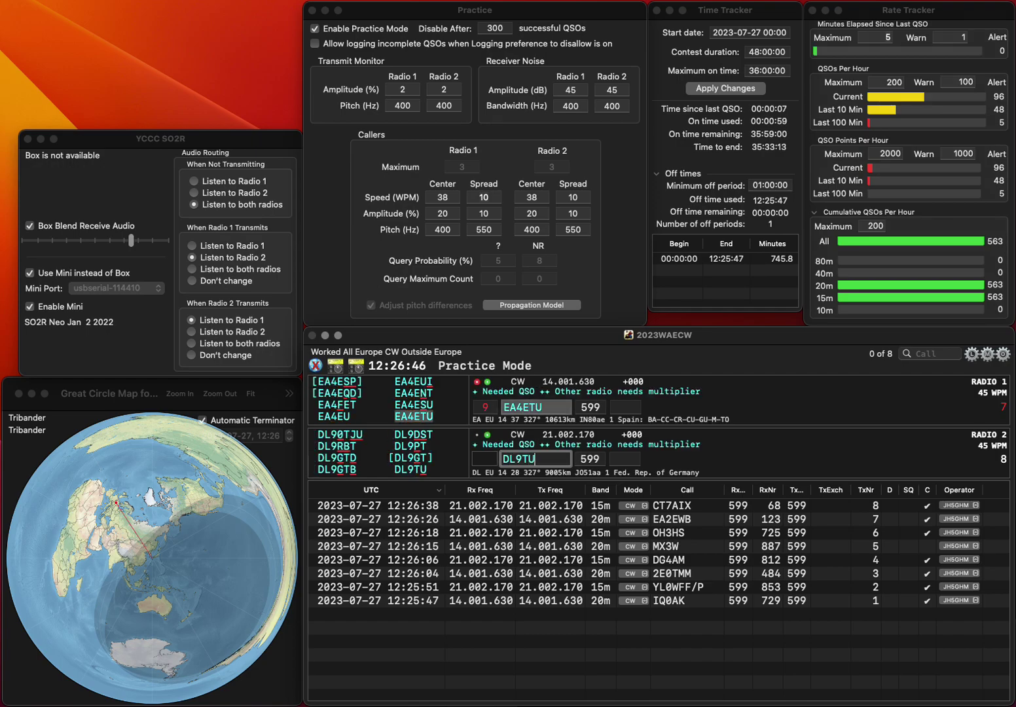
pyautogui.press('Return')
pyautogui.press('space')
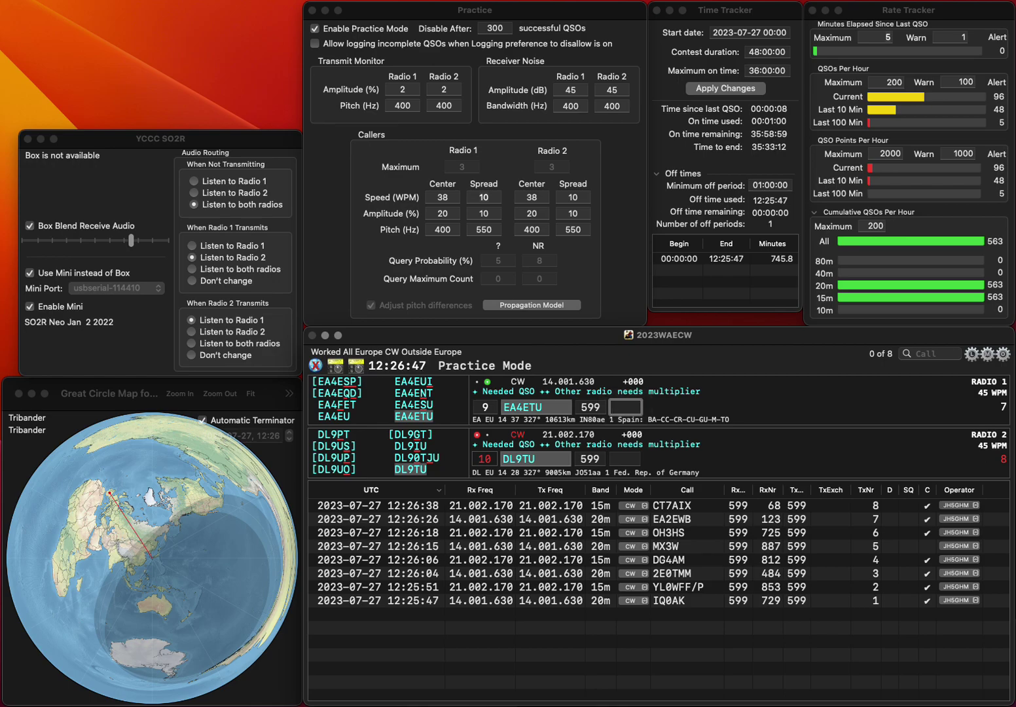
pyautogui.write('84')
pyautogui.press('Return')
pyautogui.write('687')
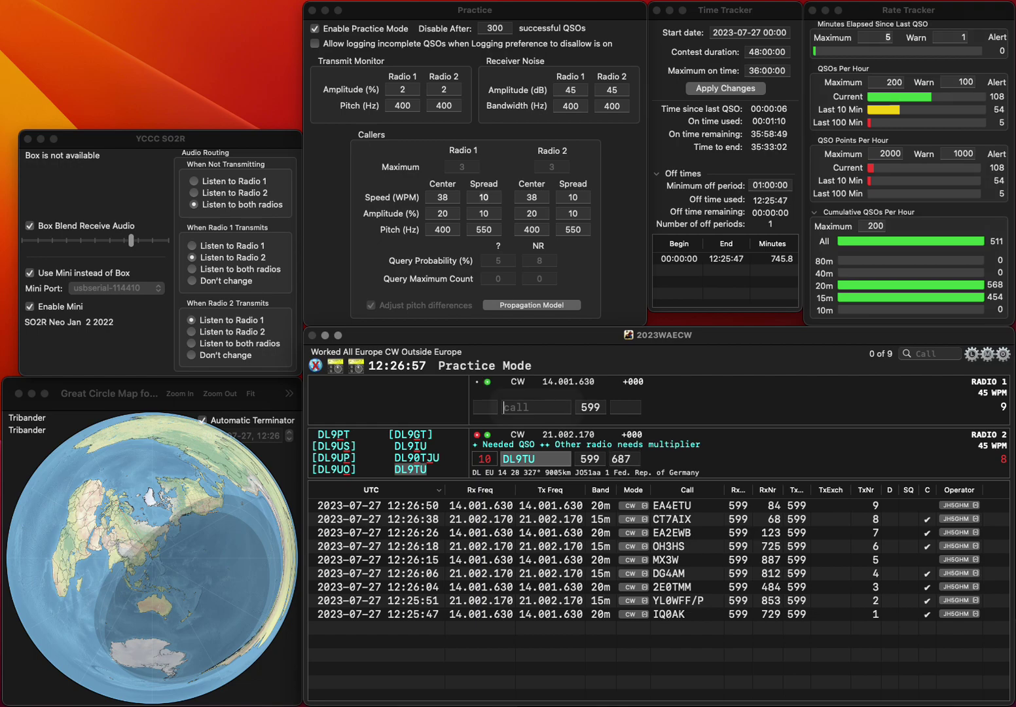
pyautogui.press('Return')
pyautogui.write('EHI')
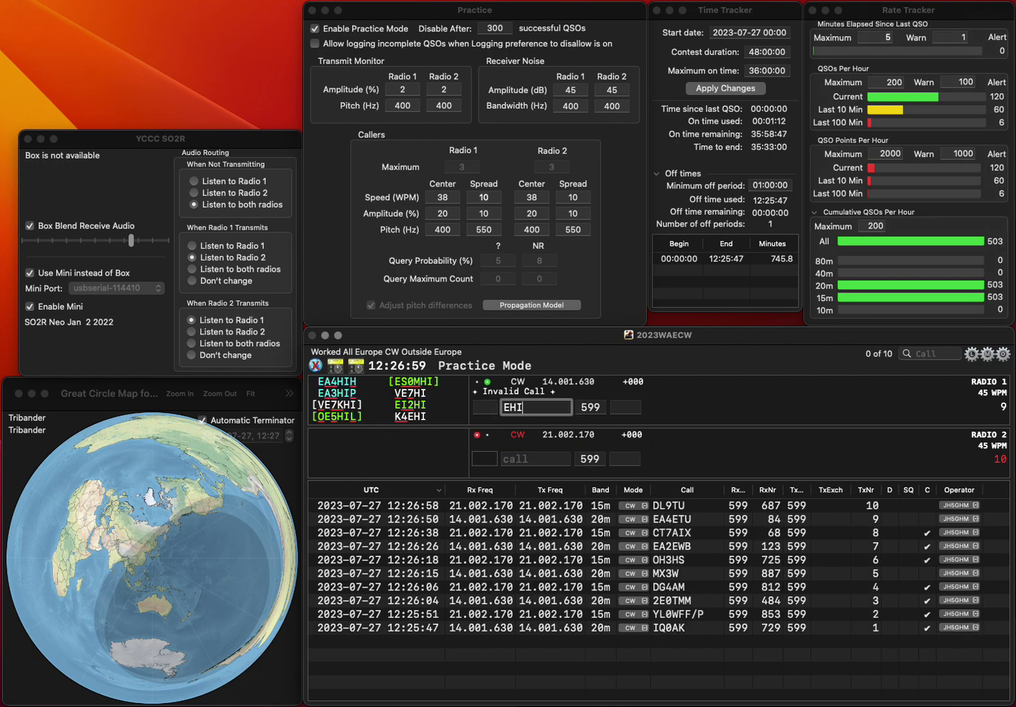
pyautogui.write('K6NUZ')
pyautogui.press('Home')
pyautogui.press('Delete')
pyautogui.press('Delete')
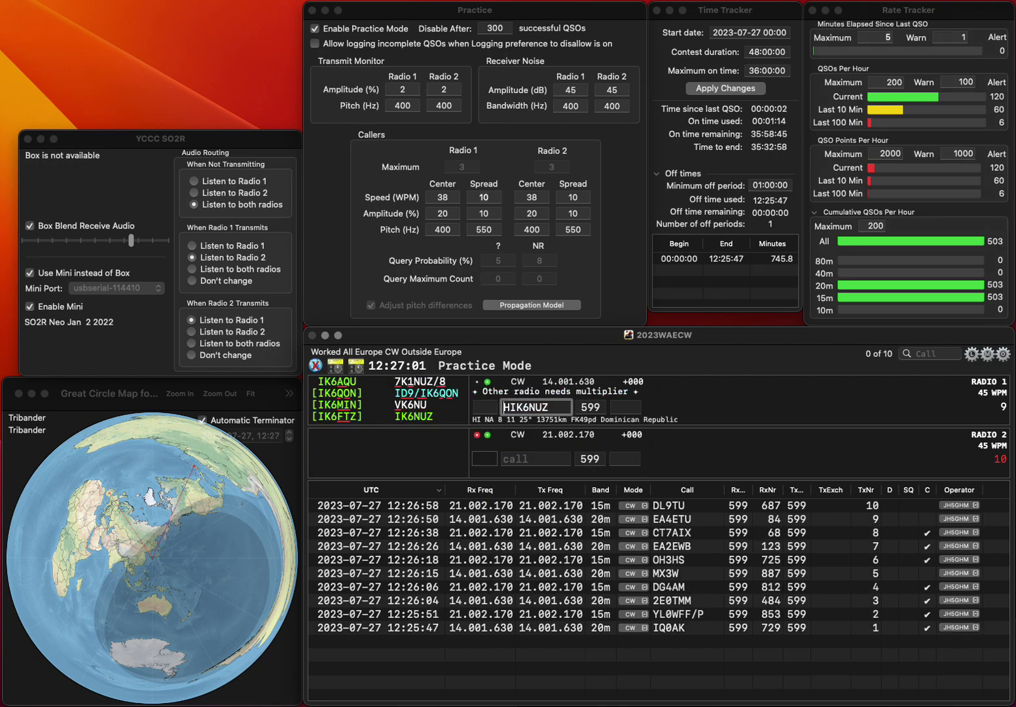
pyautogui.press('Return')
pyautogui.press('Return')
# Enter the call sign DM3TB on Radio 2 and send its exchange
pyautogui.write('T')
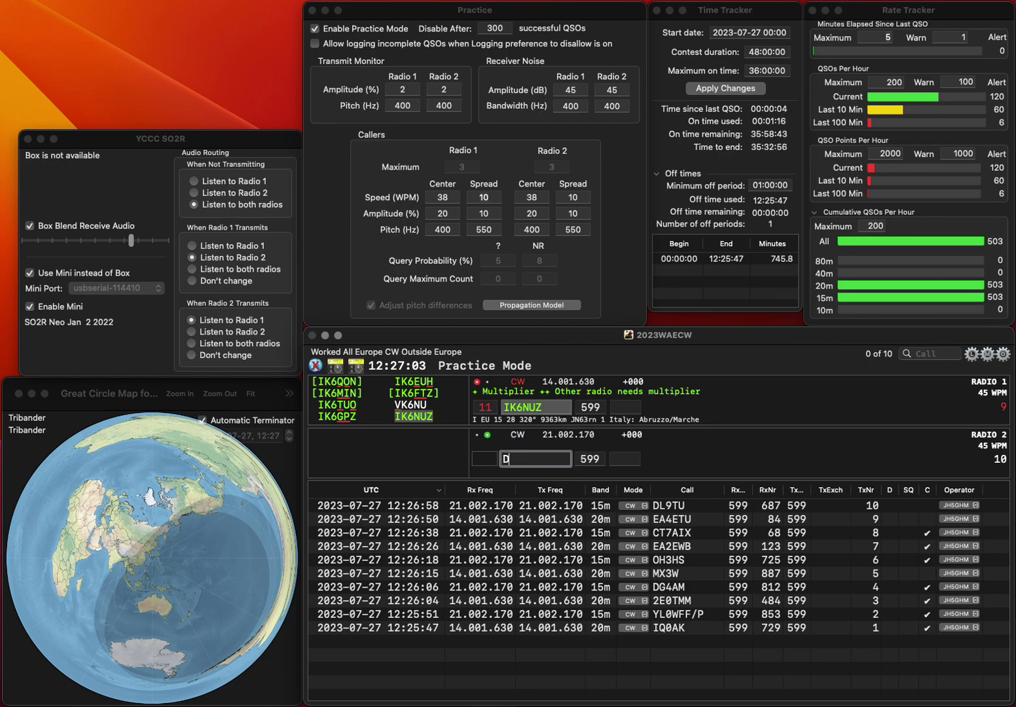
pyautogui.write('M3TB')
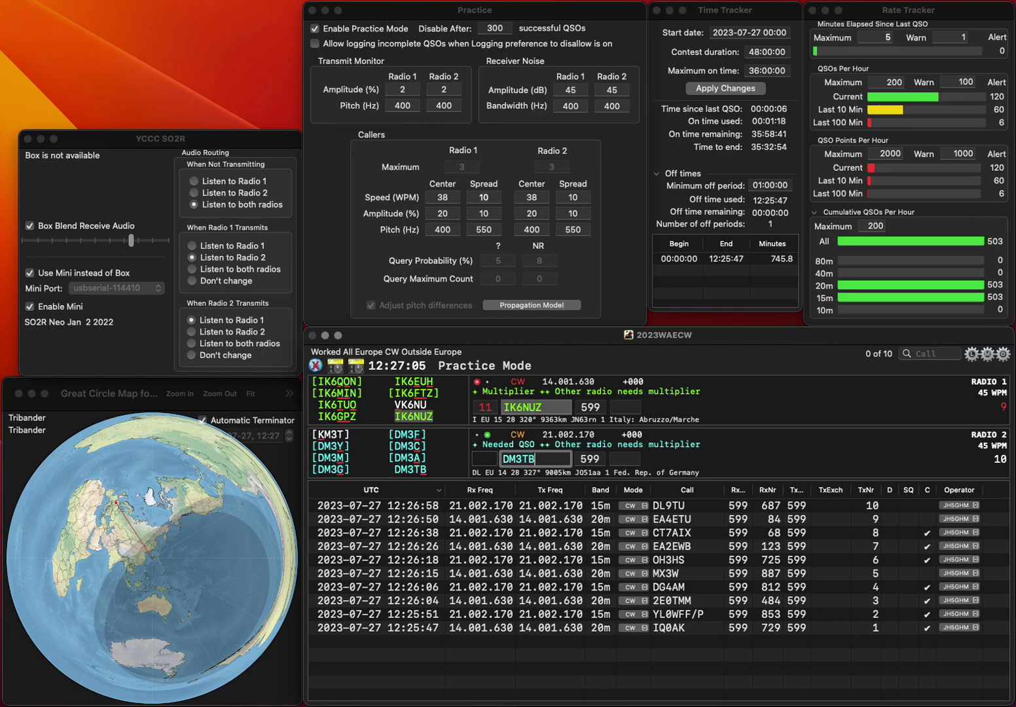
pyautogui.press('Return')
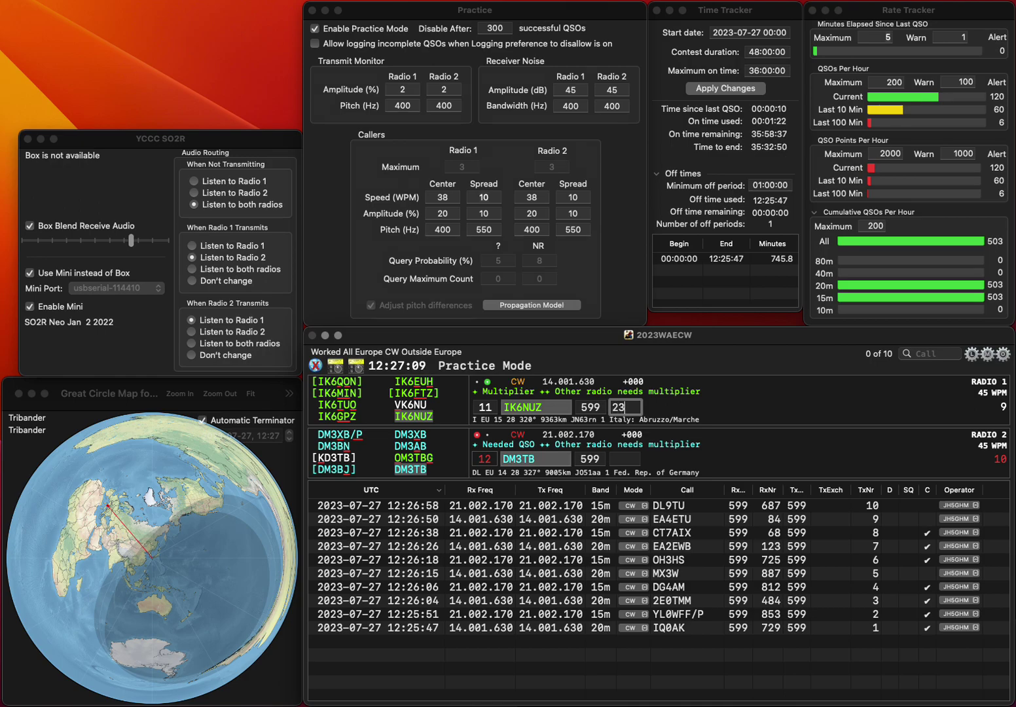
pyautogui.press('Return')
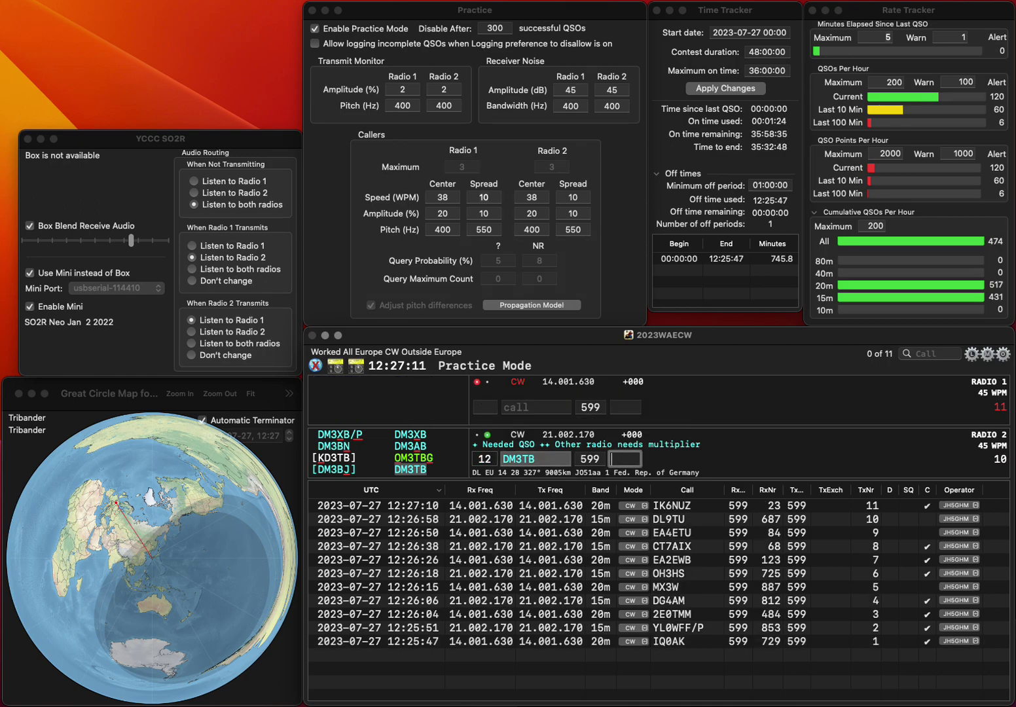
pyautogui.write('514')
pyautogui.press('Return')
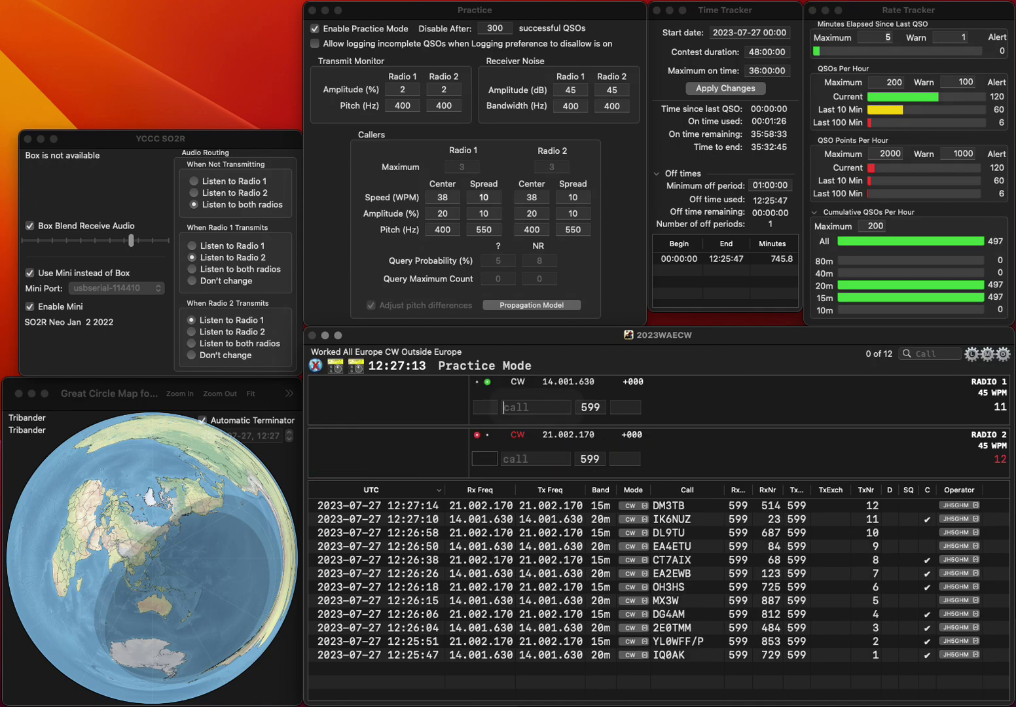
# Answer YO8BBU on Radio 1 and OE5IIO on Radio 2, sending the exchange to each
pyautogui.write('YO')
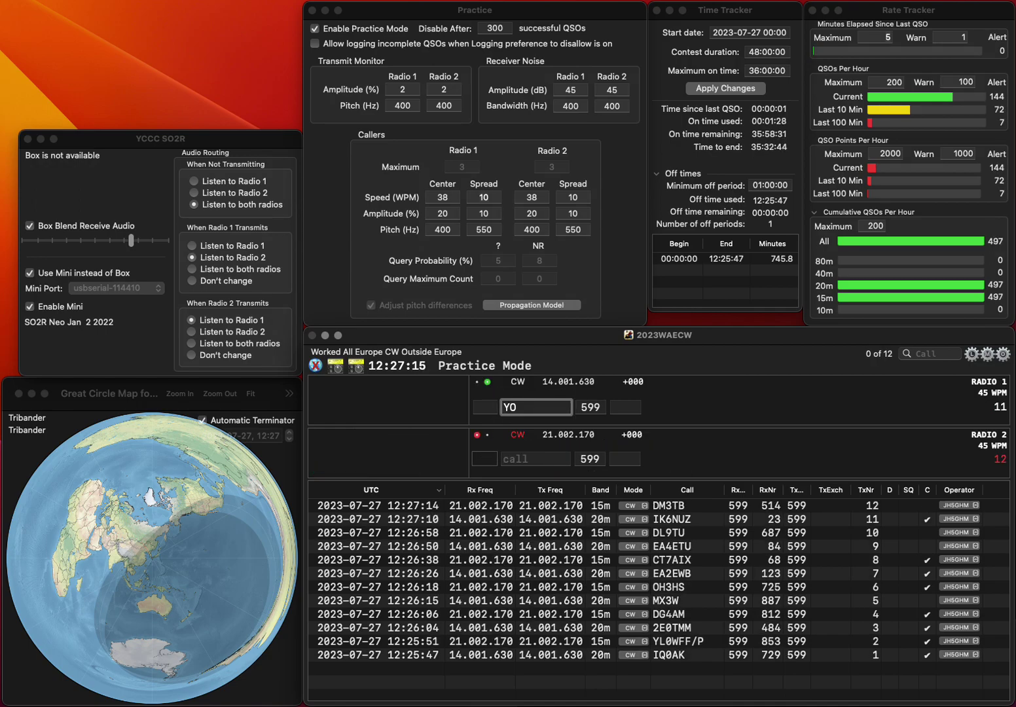
pyautogui.write('8BBU')
pyautogui.press('Return')
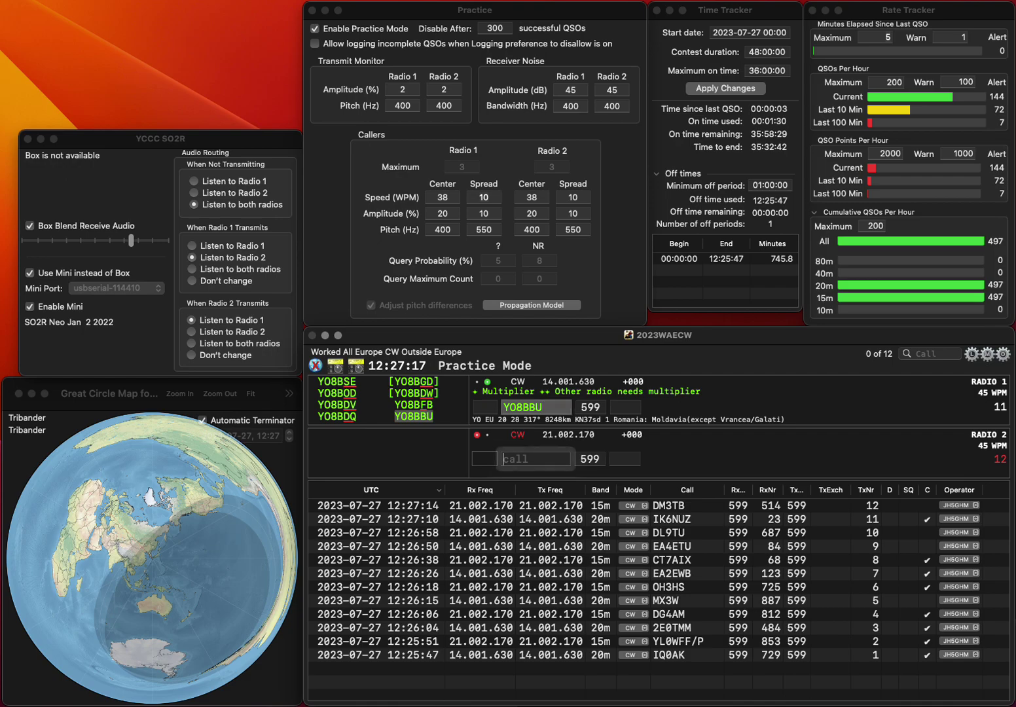
pyautogui.write('0')
pyautogui.write('EI')
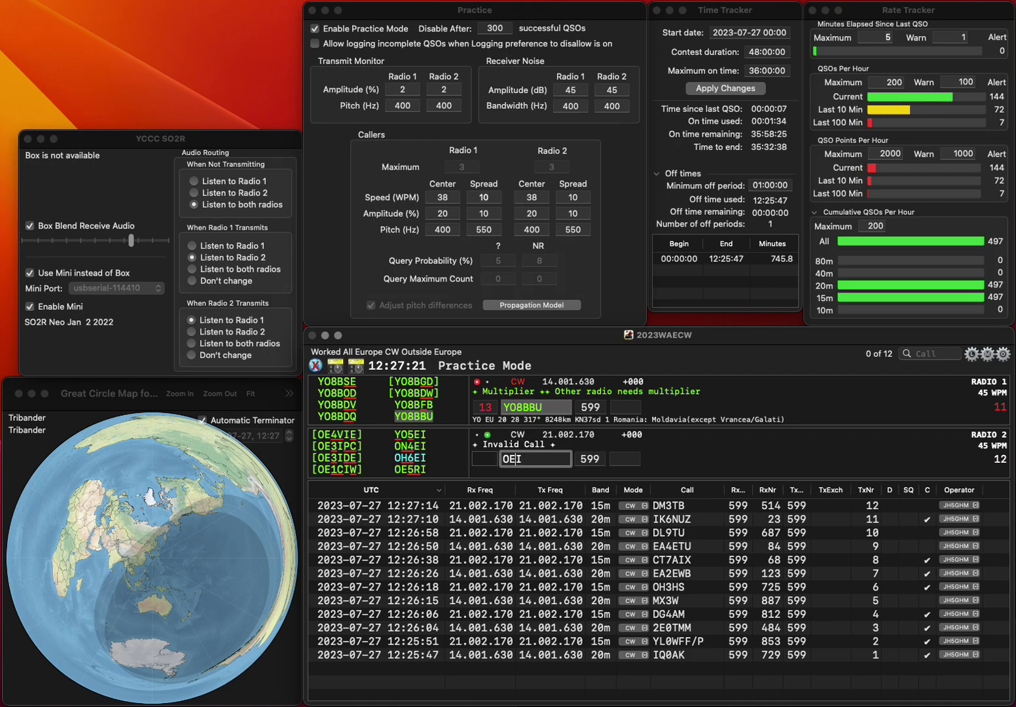
pyautogui.press('BackSpace')
pyautogui.write('5IIO')
pyautogui.press('Return')
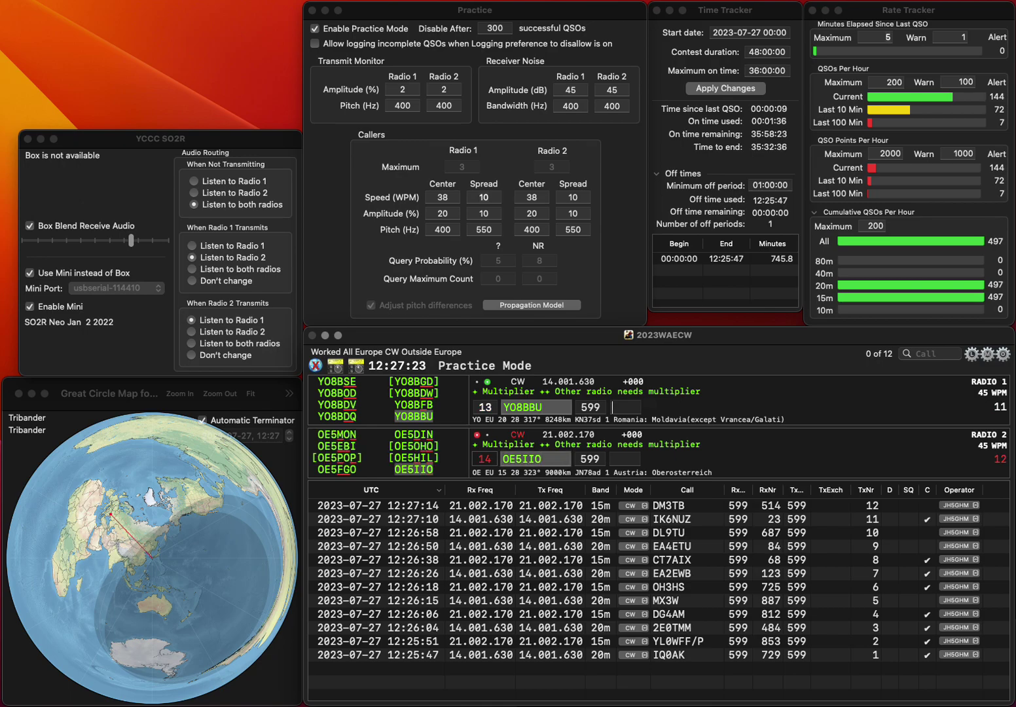
pyautogui.write('46')
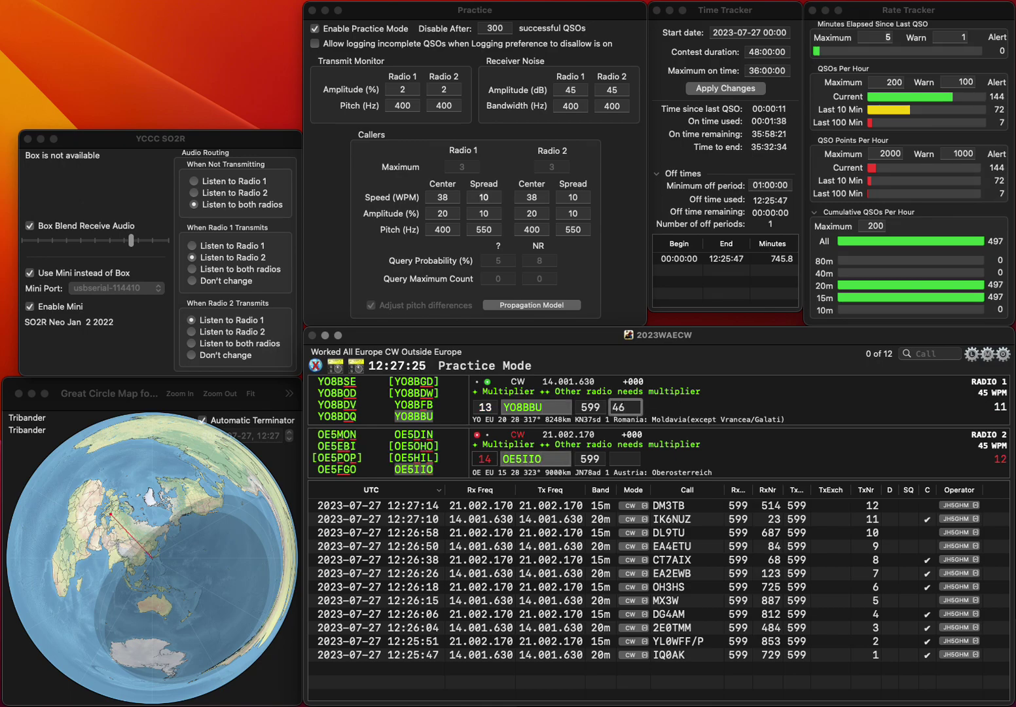
pyautogui.press('Return')
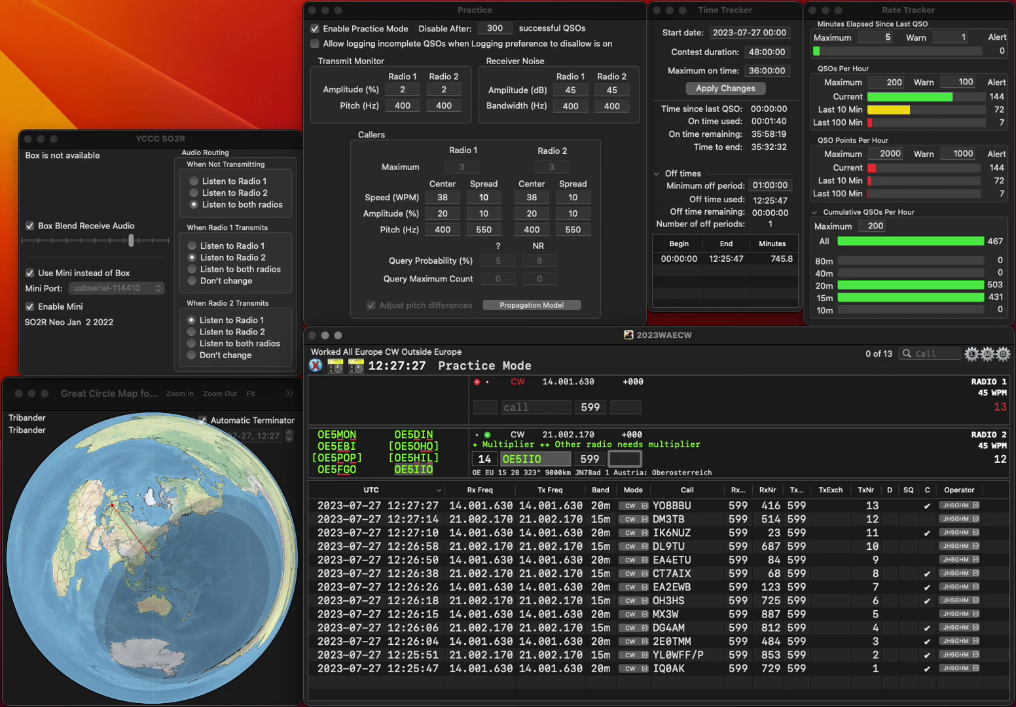
pyautogui.write('768')
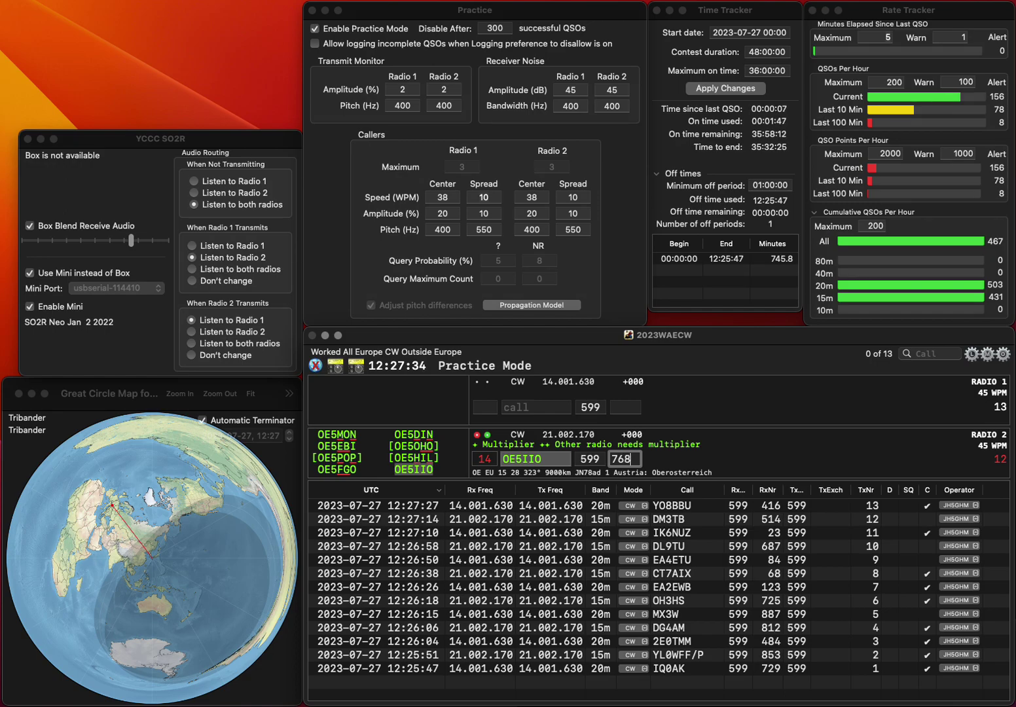
pyautogui.press('Return')
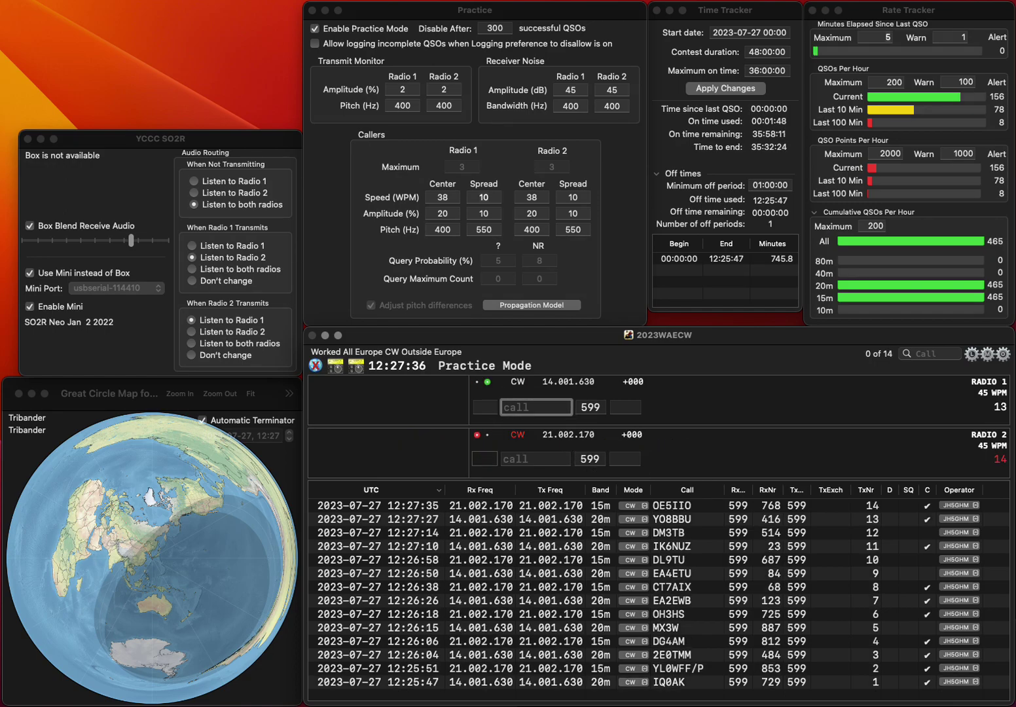
pyautogui.write('HBCM')
pyautogui.press('BackSpace')
pyautogui.write('O')
pyautogui.press('Return')
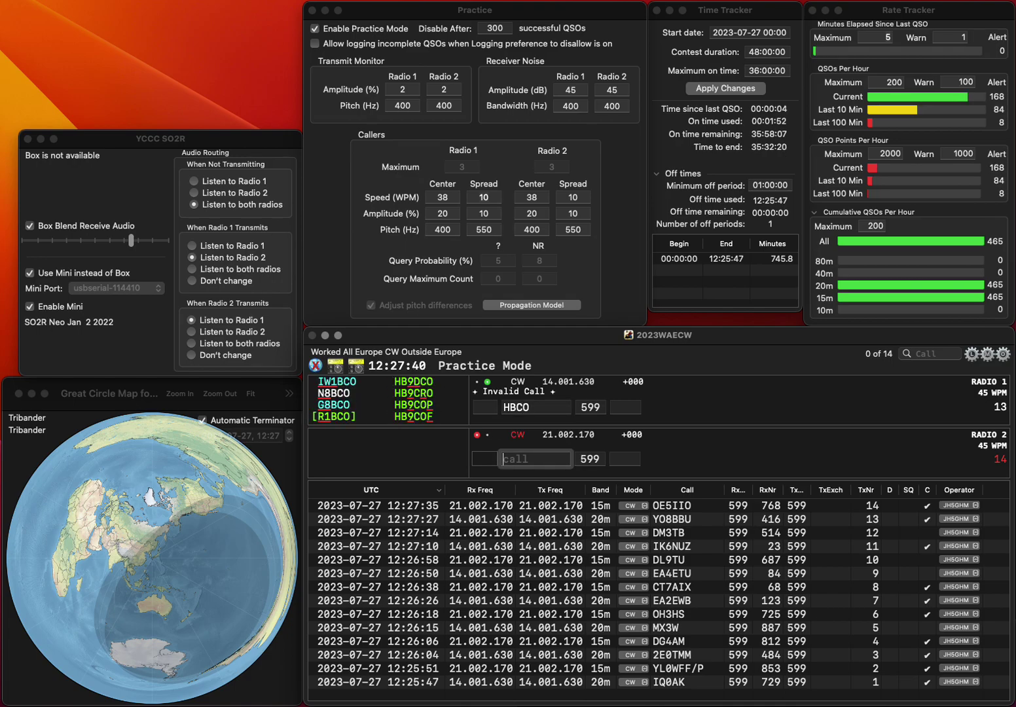
# Enter the call sign GG4LPD on Radio 2 and send its exchange
pyautogui.write('GG4LP')
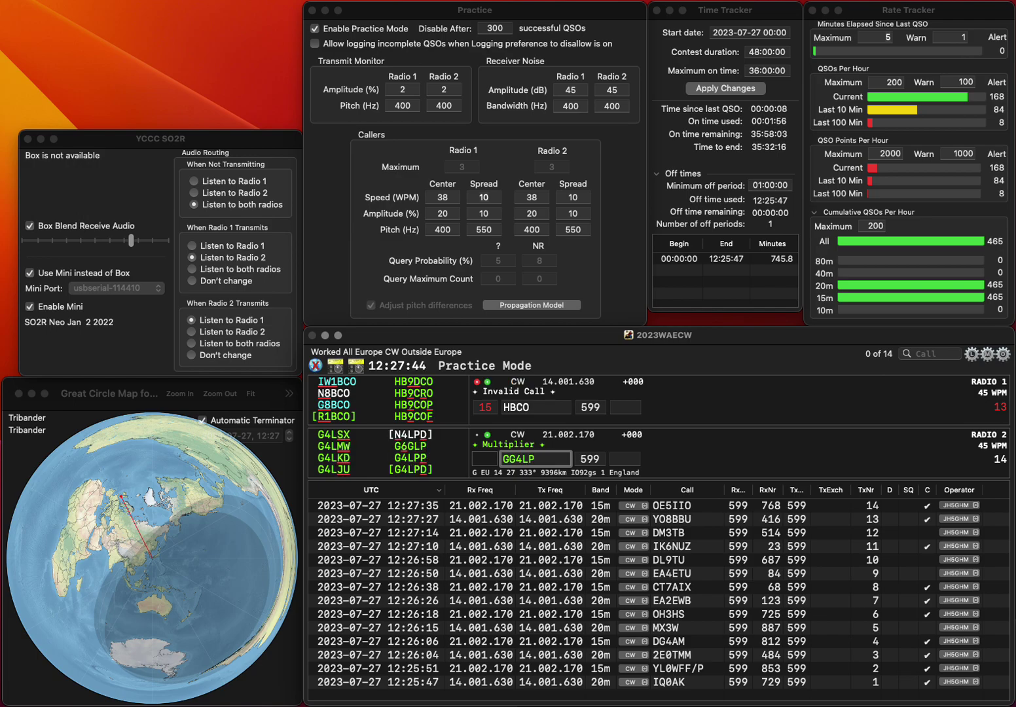
pyautogui.write('D')
pyautogui.press('Return')
pyautogui.press('Left')
pyautogui.press('Left')
pyautogui.write('9')
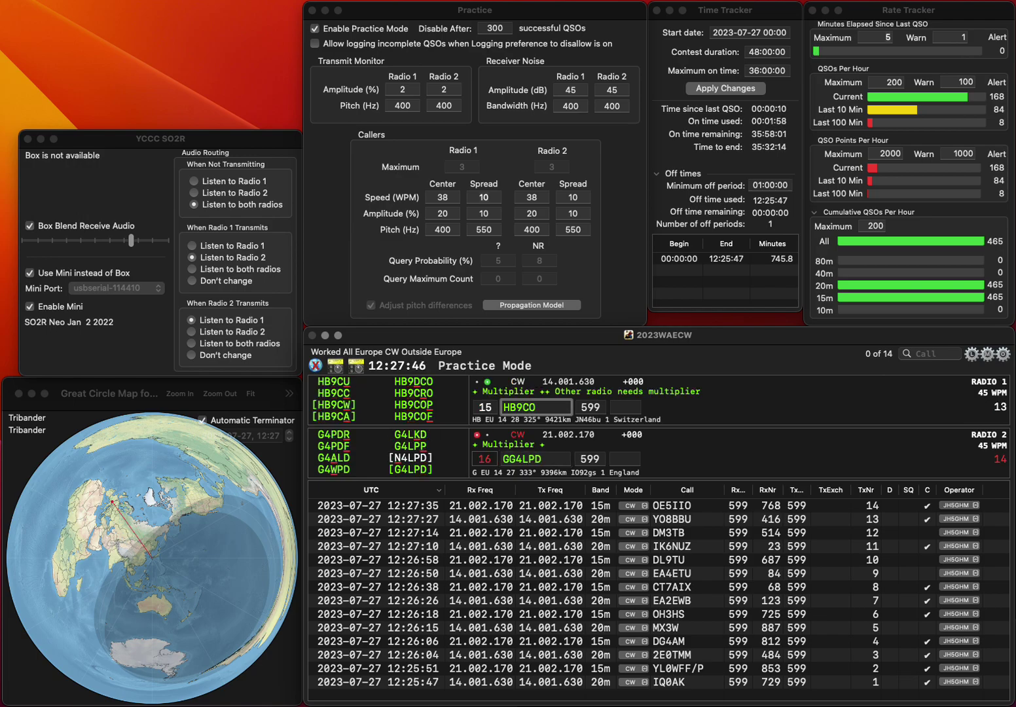
pyautogui.write('D')
pyautogui.press('Return')
pyautogui.write('G')
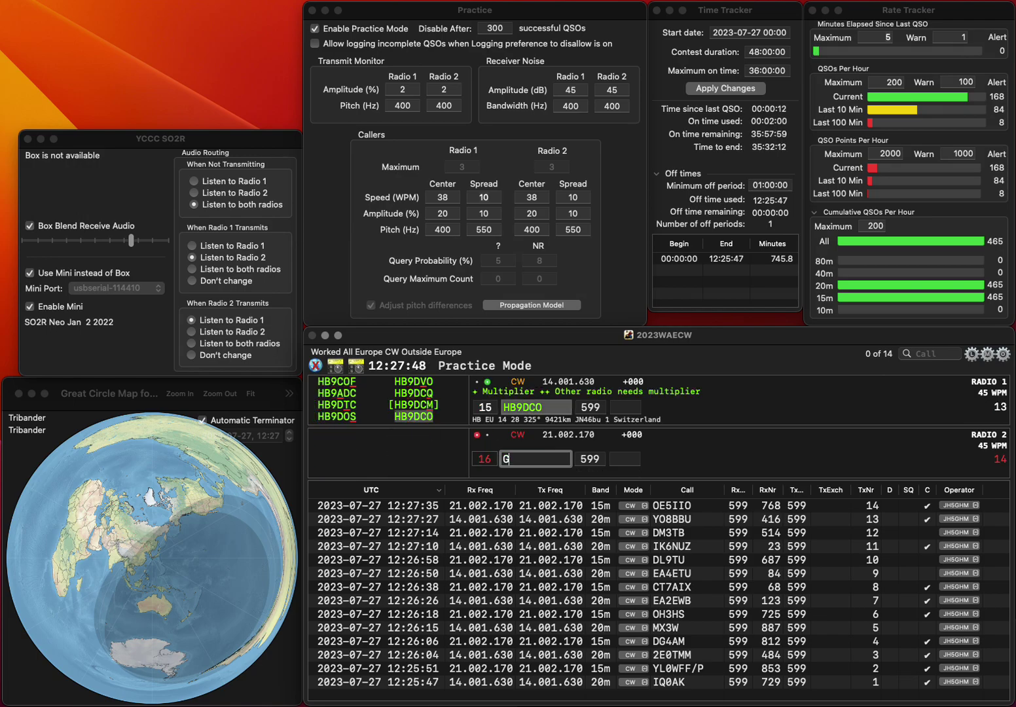
pyautogui.write('4LPD')
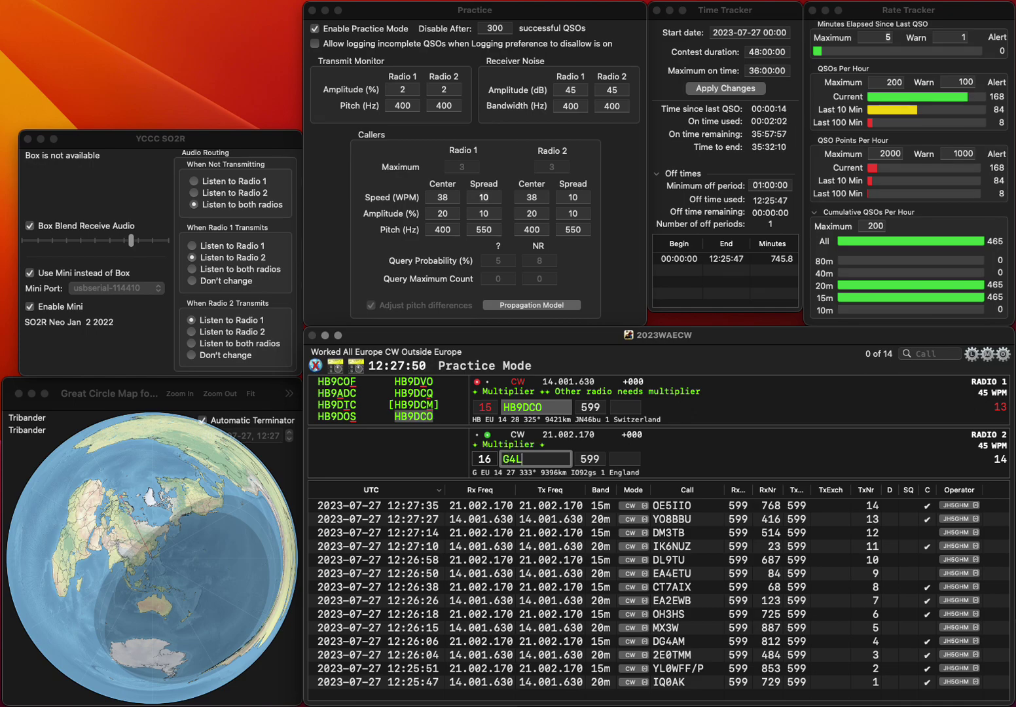
pyautogui.press('Tab')
pyautogui.write('95')
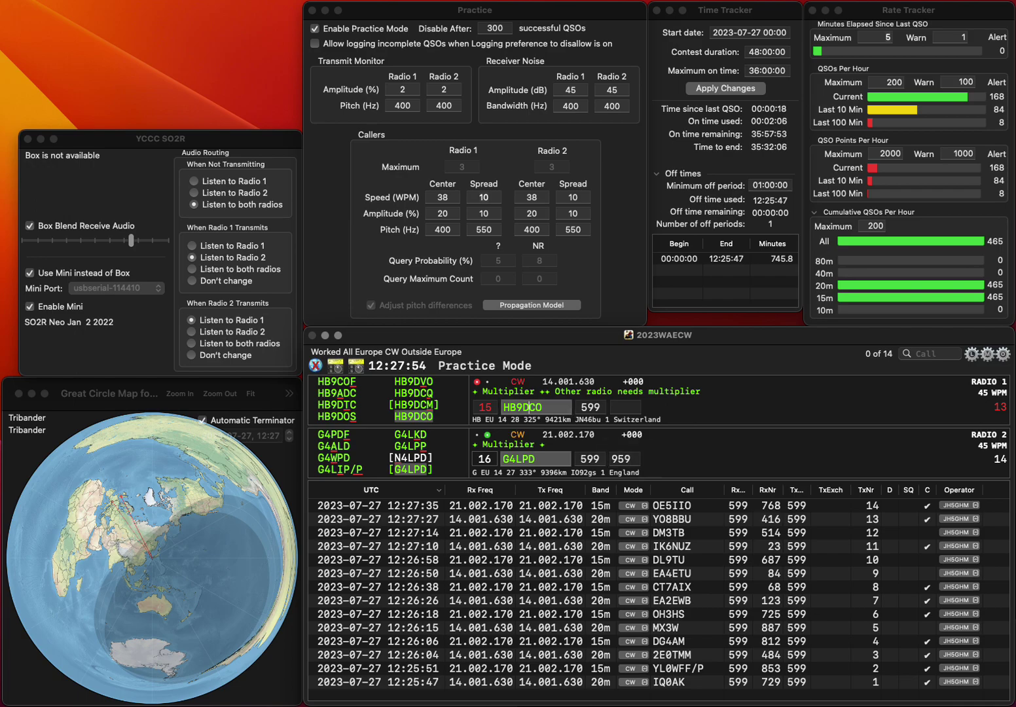
pyautogui.press('Return')
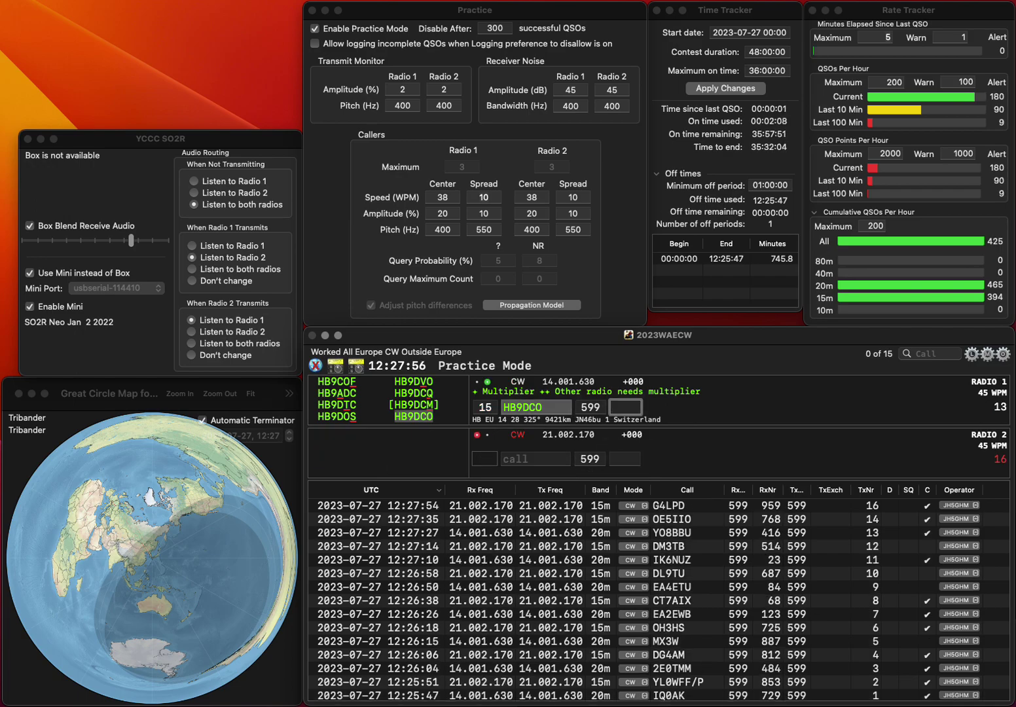
pyautogui.write('36')
pyautogui.press('Return')
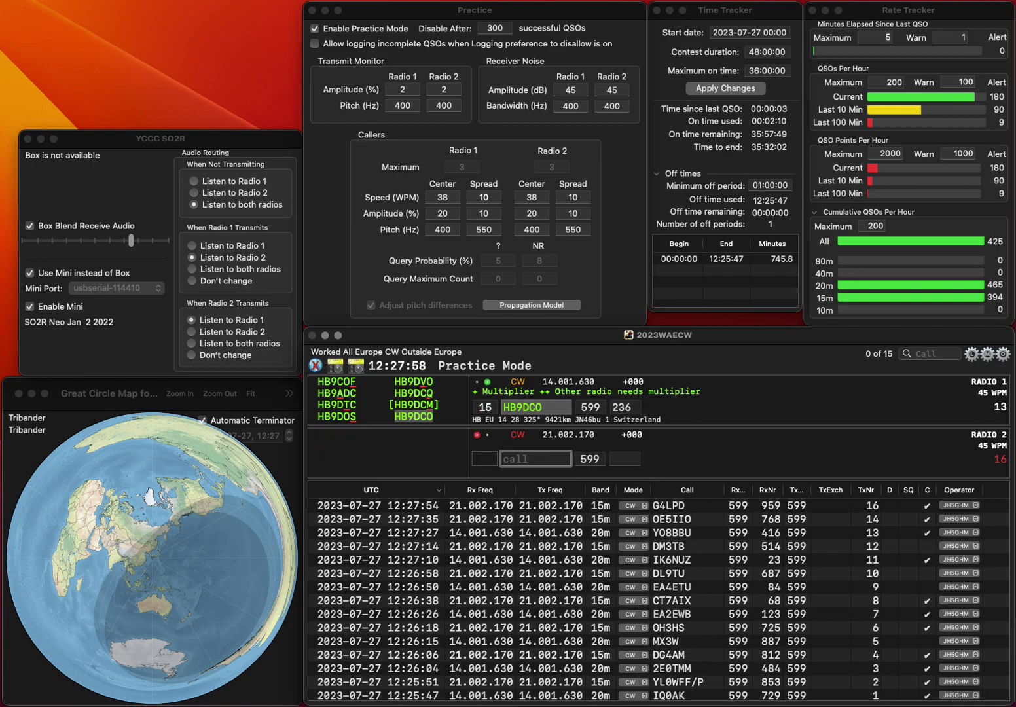
pyautogui.write('LZ8')
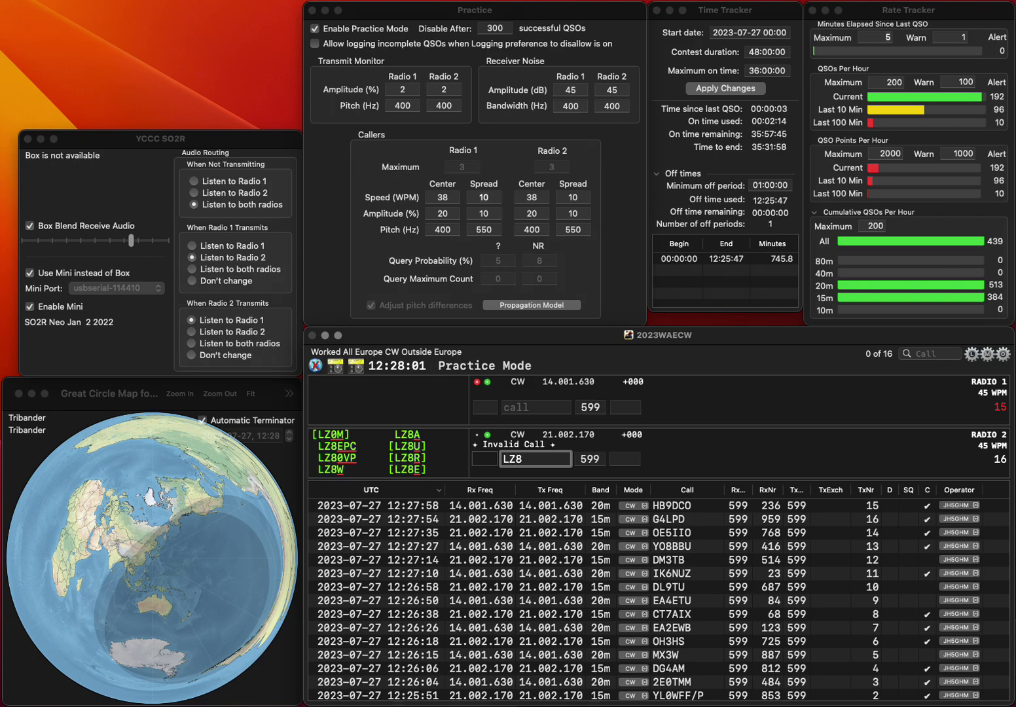
pyautogui.write('0VP')
pyautogui.press('Return')
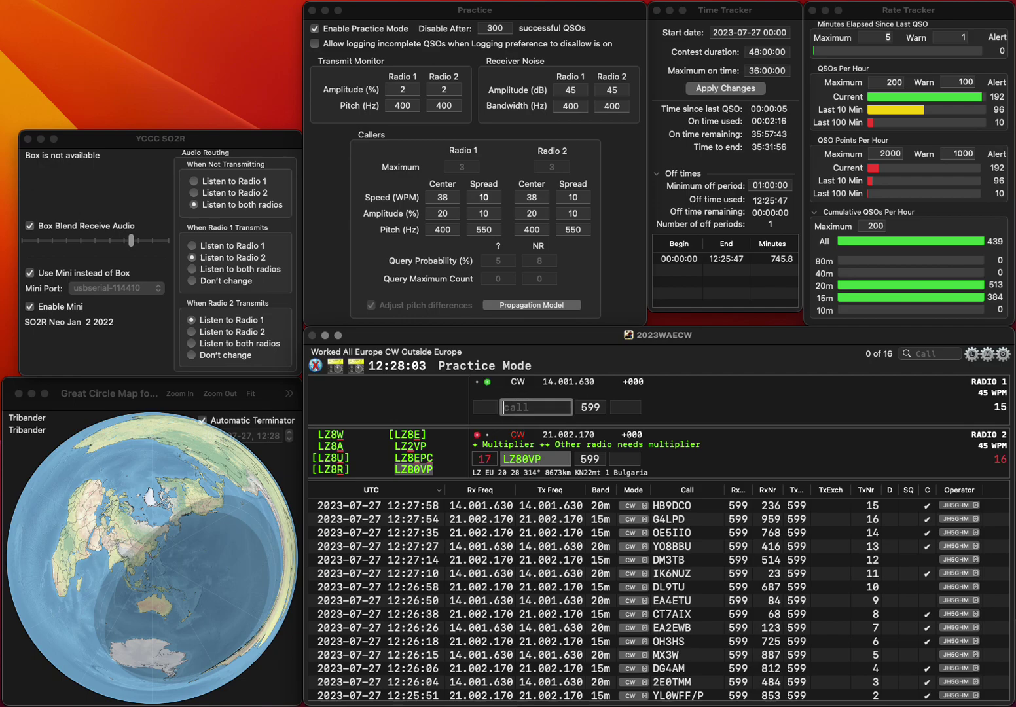
pyautogui.write('F4ACR')
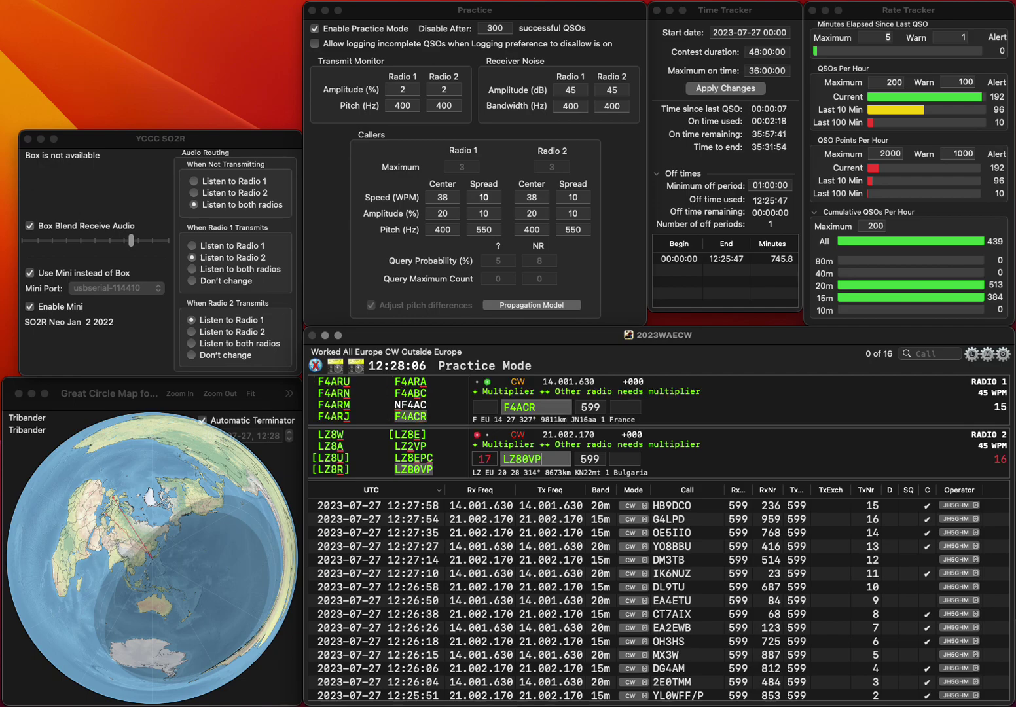
pyautogui.press('space')
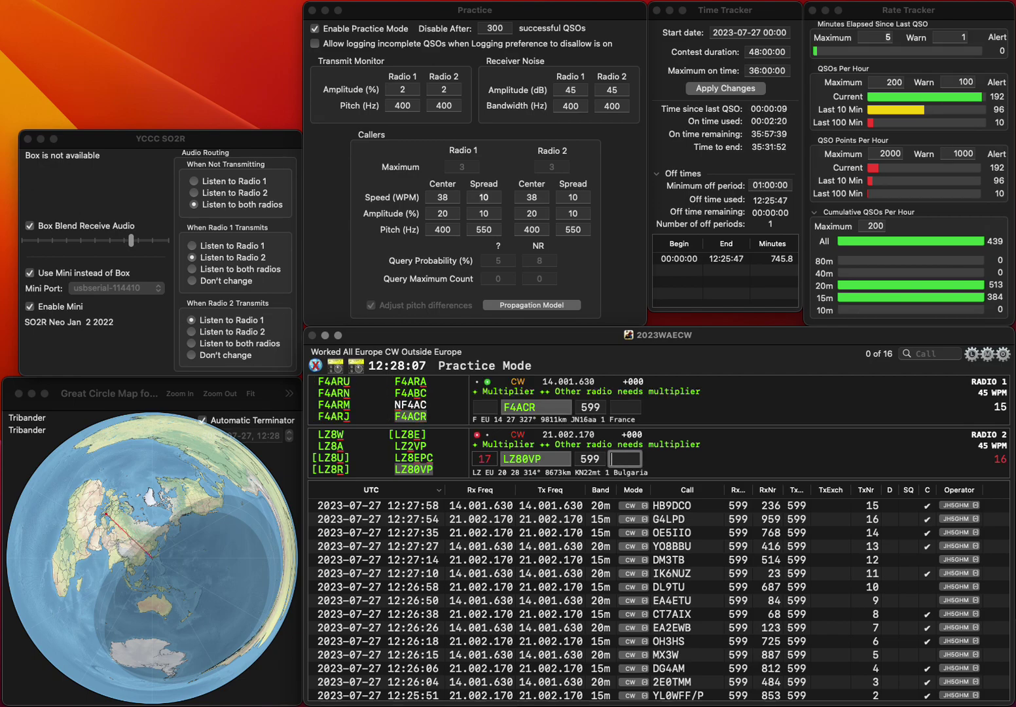
pyautogui.write('137')
pyautogui.press('Return')
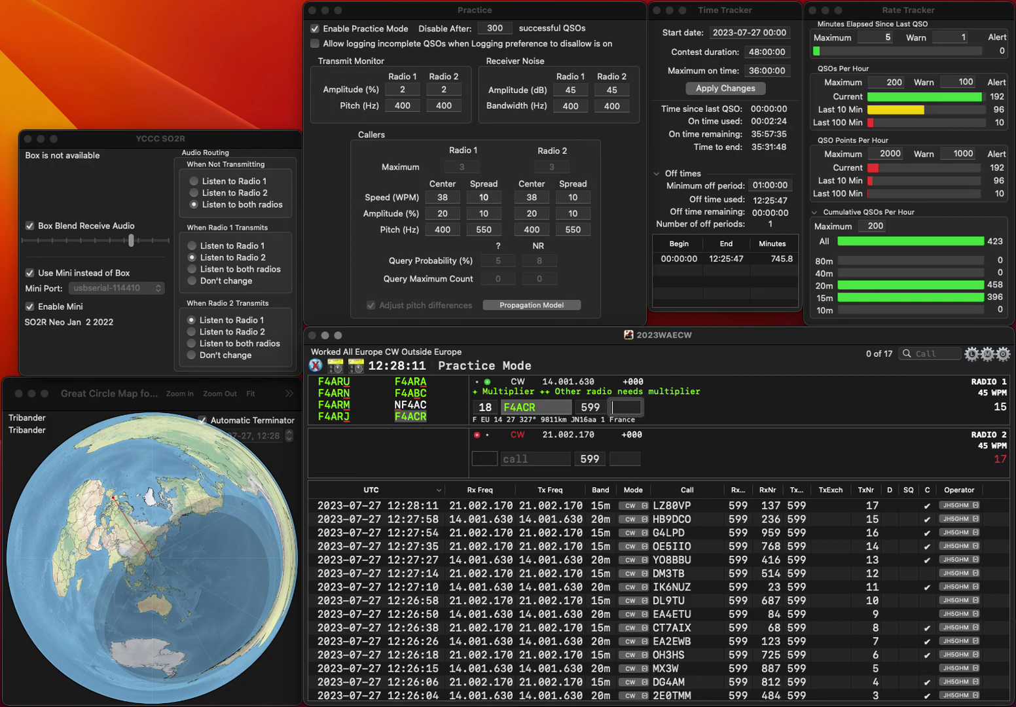
pyautogui.write('794')
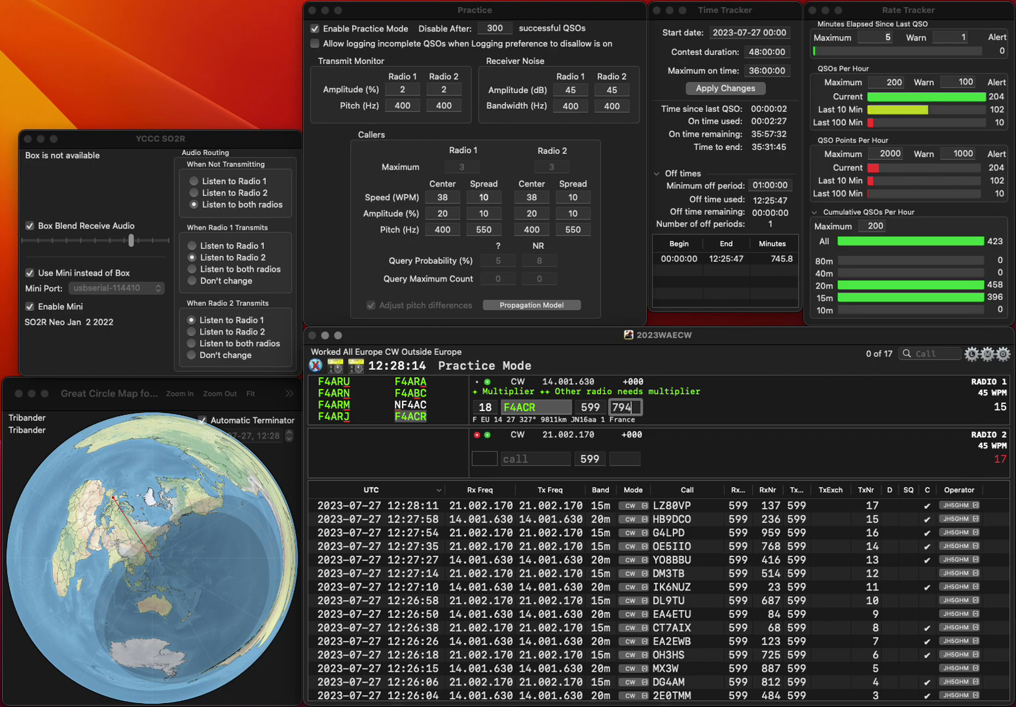
pyautogui.press('Return')
pyautogui.write('OT2X')
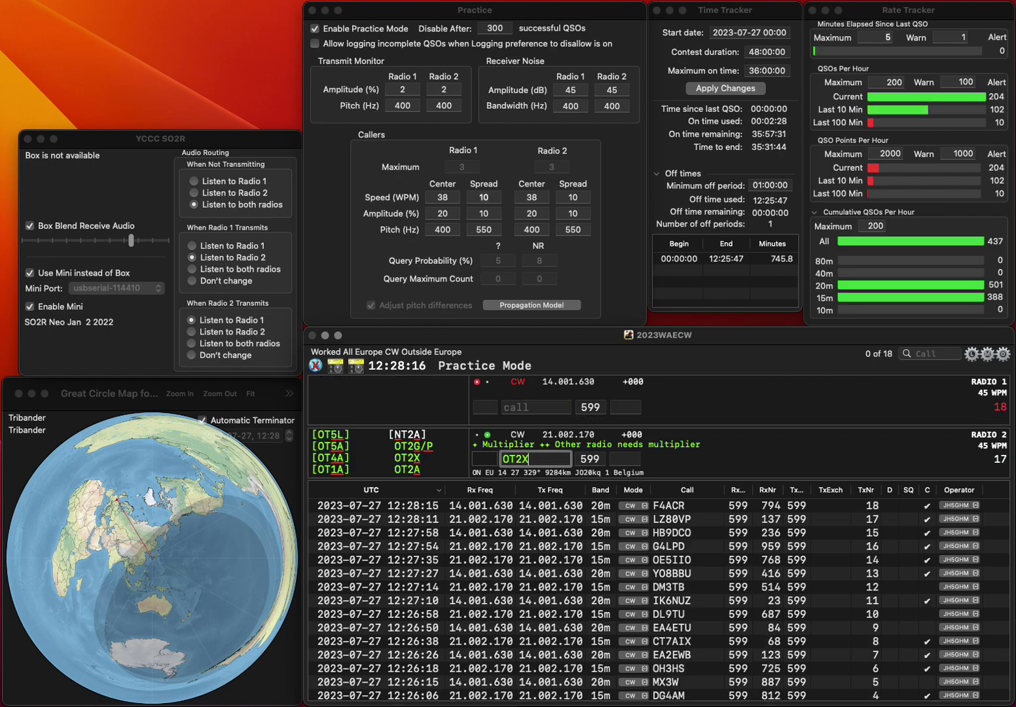
pyautogui.press('Return')
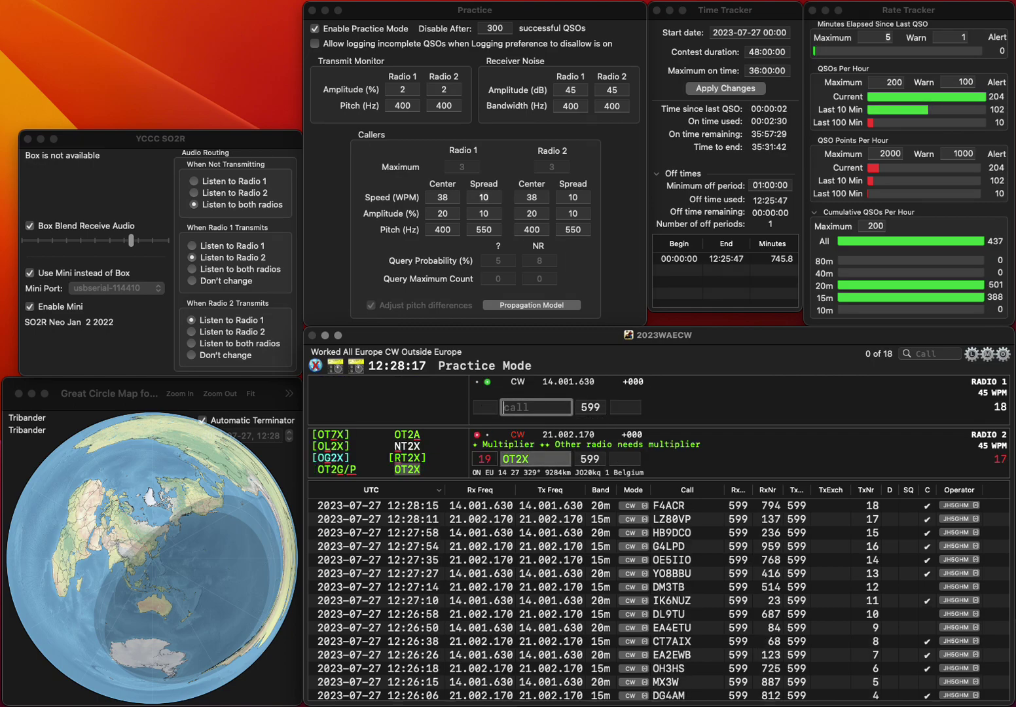
pyautogui.write('G0ESQ')
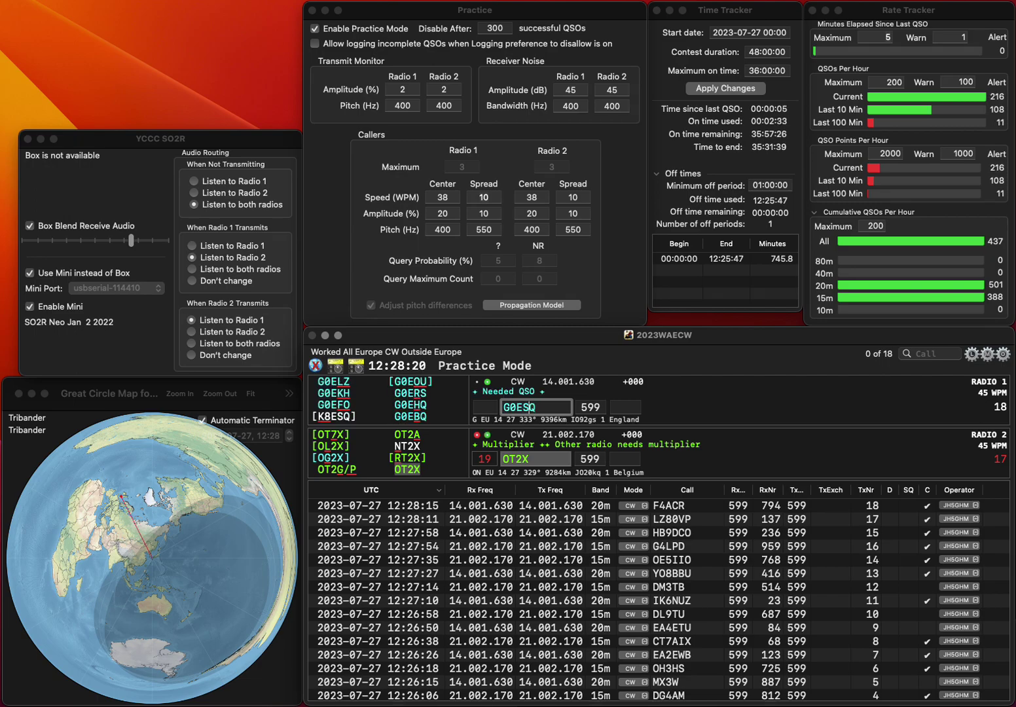
pyautogui.press('BackSpace')
pyautogui.write('H')
pyautogui.press('Return')
pyautogui.press('space')
pyautogui.write('23')
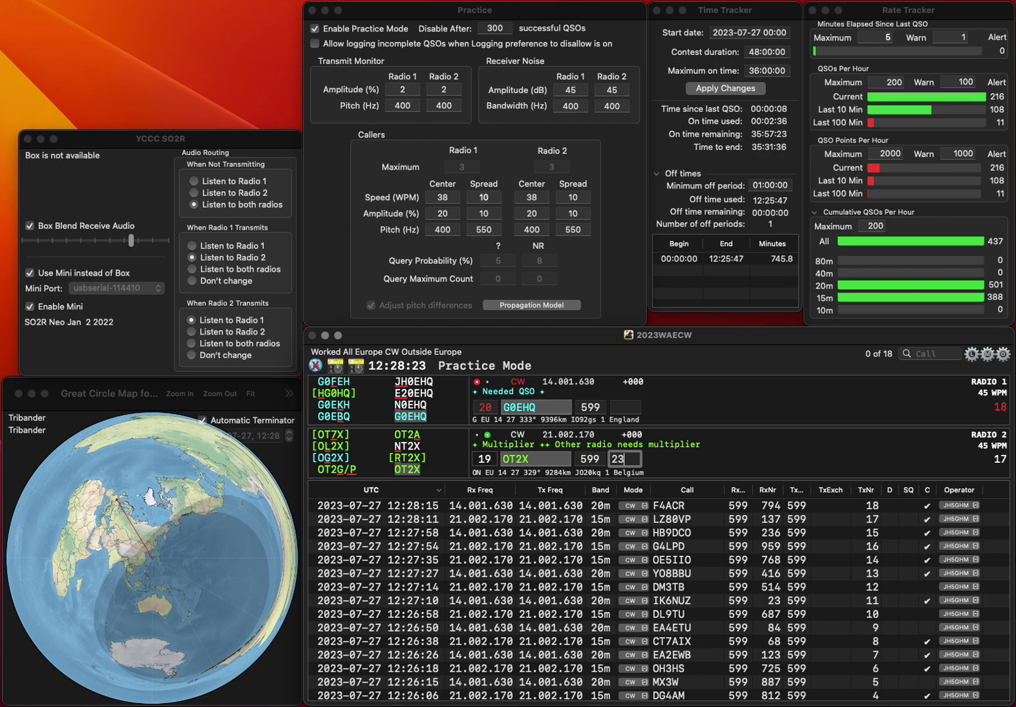
pyautogui.write('0')
pyautogui.press('Return')
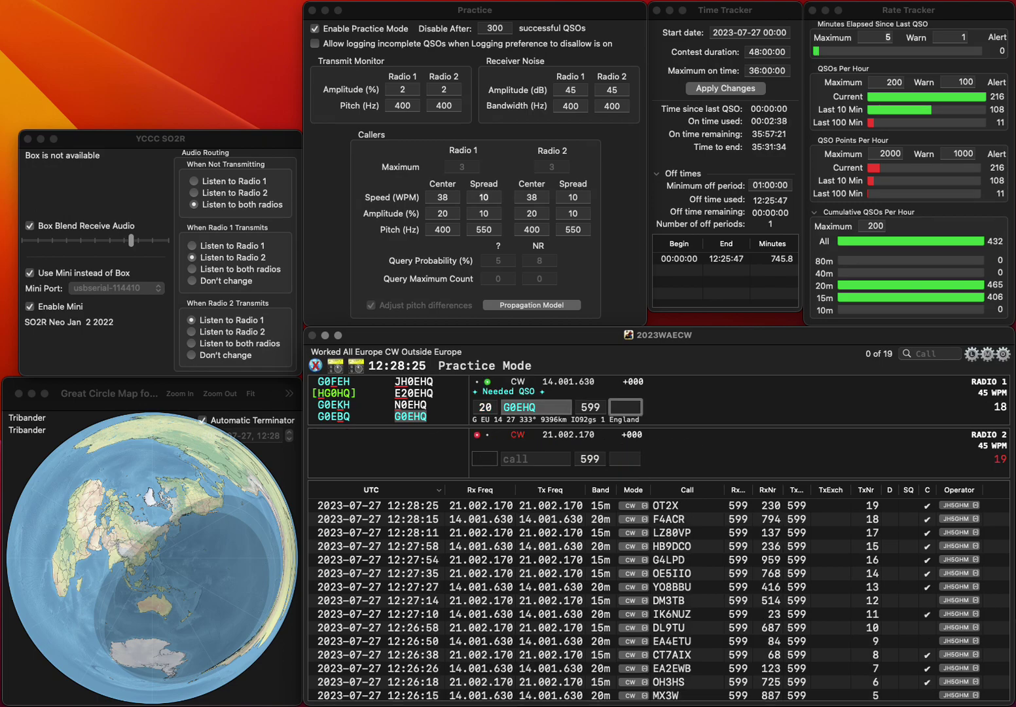
pyautogui.write('949')
pyautogui.press('Return')
pyautogui.write('G01')
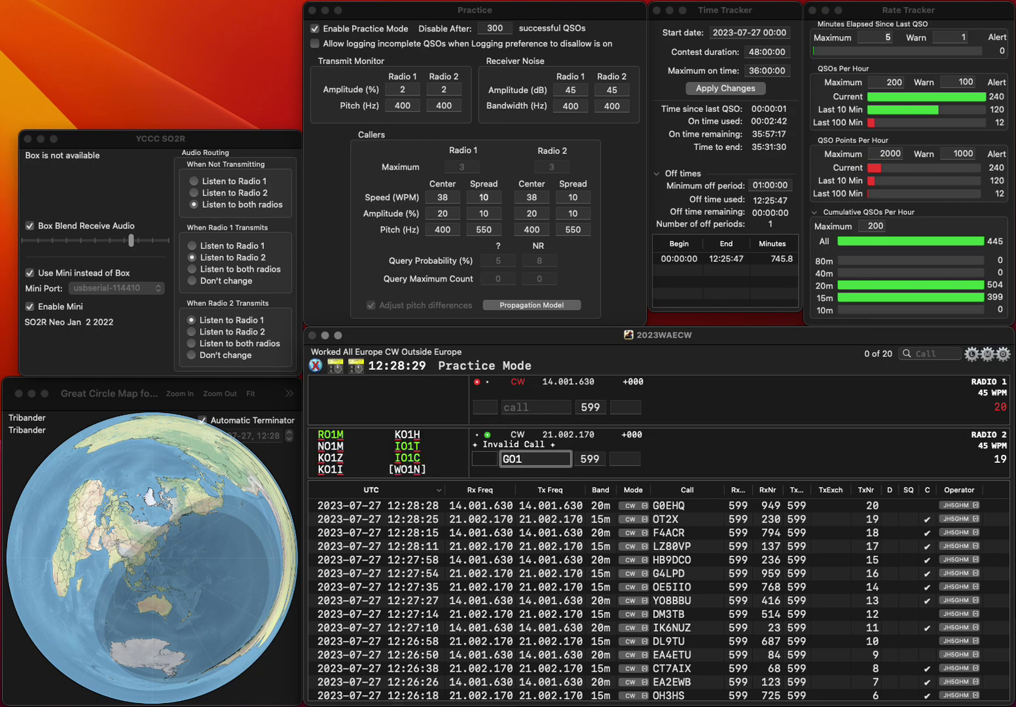
pyautogui.write('0CH')
pyautogui.press('Home')
pyautogui.press('Delete')
pyautogui.write('D')
pyautogui.press('Return')
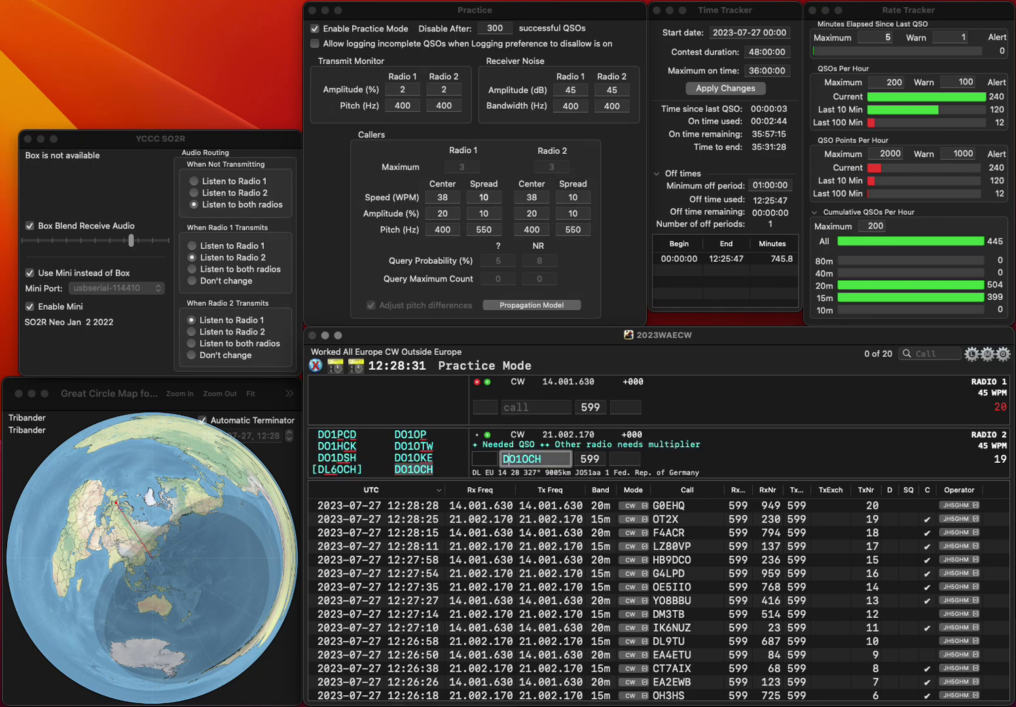
pyautogui.write('SP')
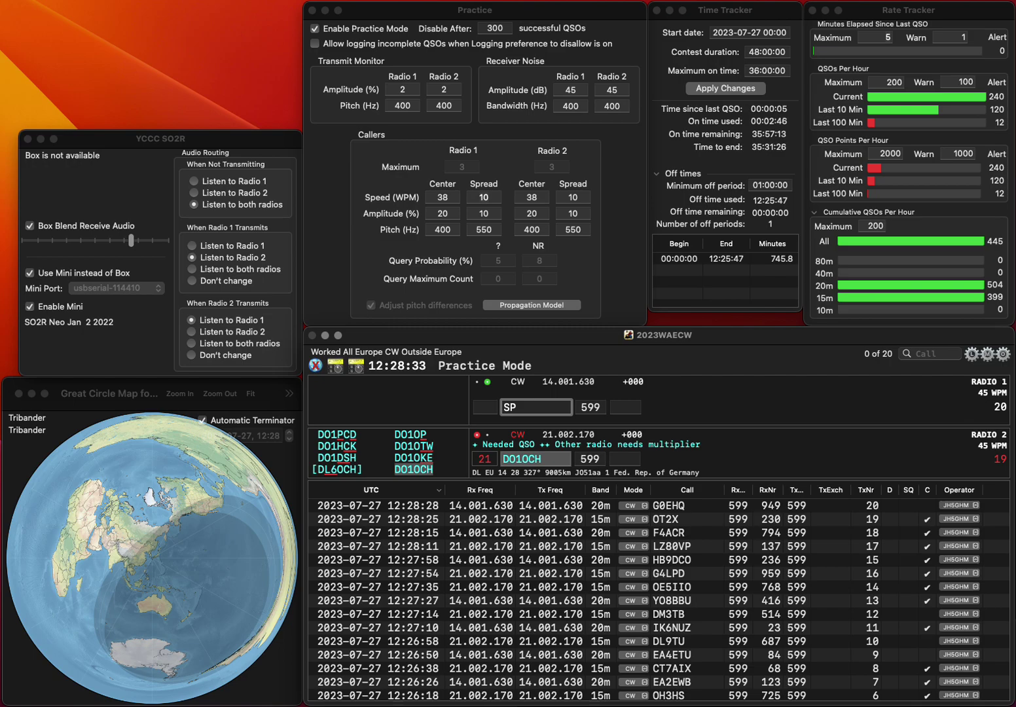
pyautogui.write('9KJM')
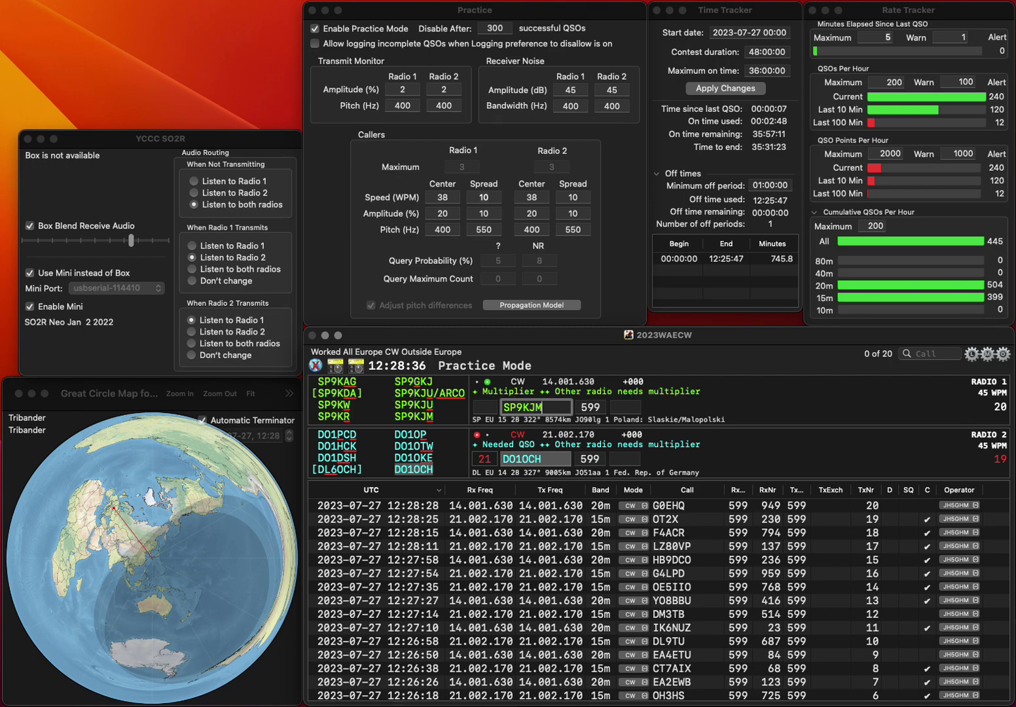
pyautogui.press('Return')
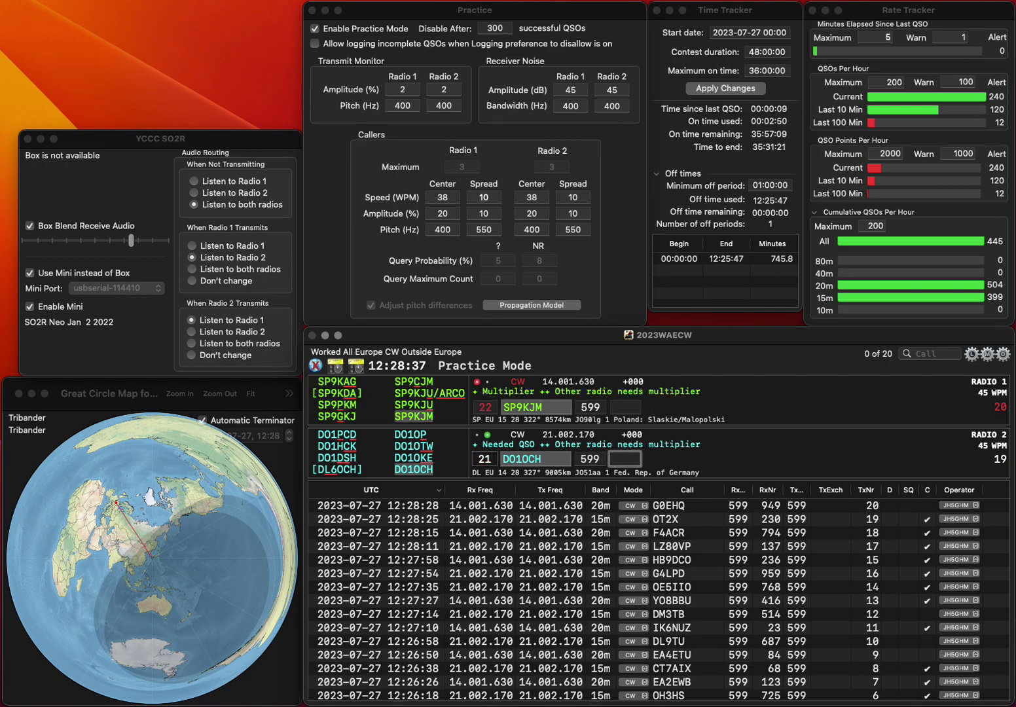
pyautogui.write('11')
pyautogui.press('Return')
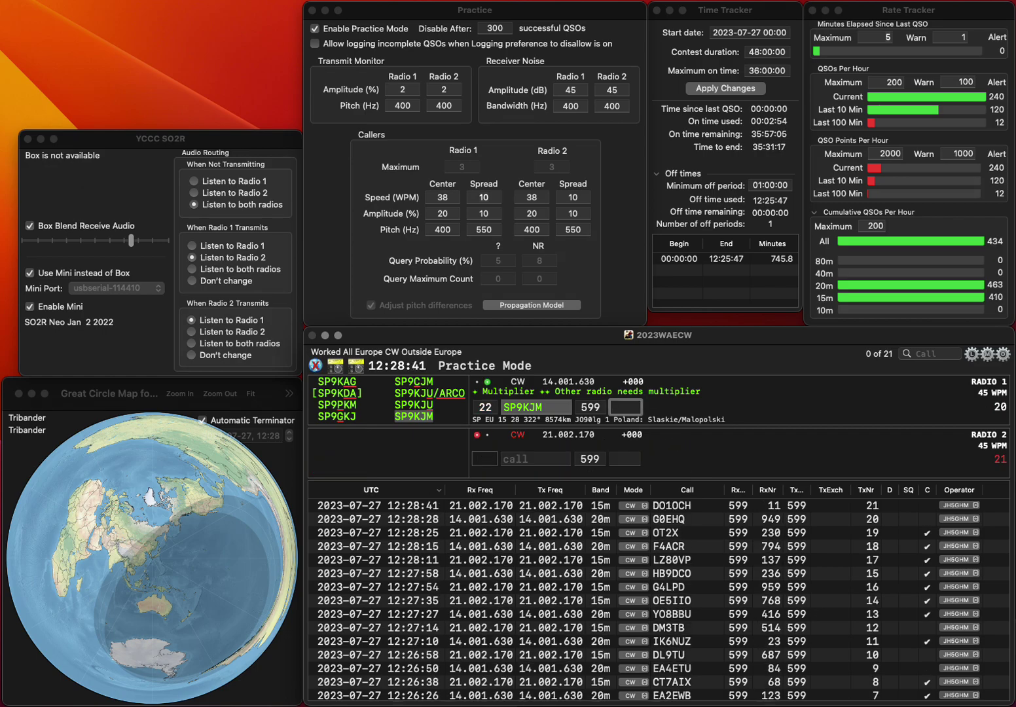
pyautogui.write('737')
pyautogui.press('Return')
# Answer TF3IRA on Radio 2 and EA1CEZ on Radio 1, sending the exchange to each
pyautogui.write('IR')
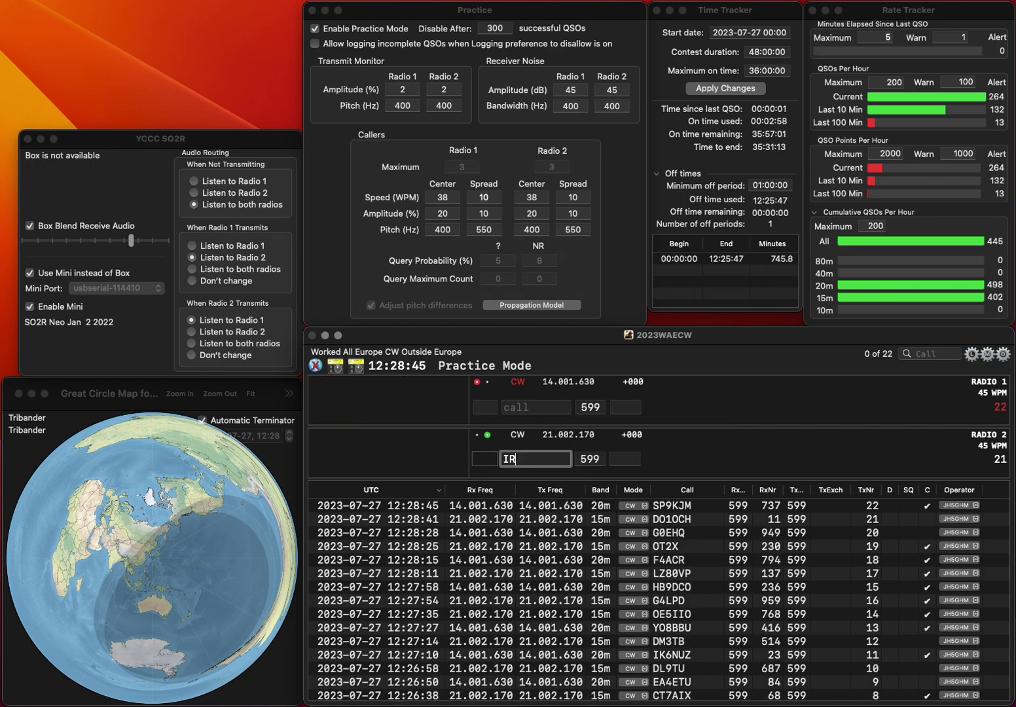
pyautogui.write('ATFIRA')
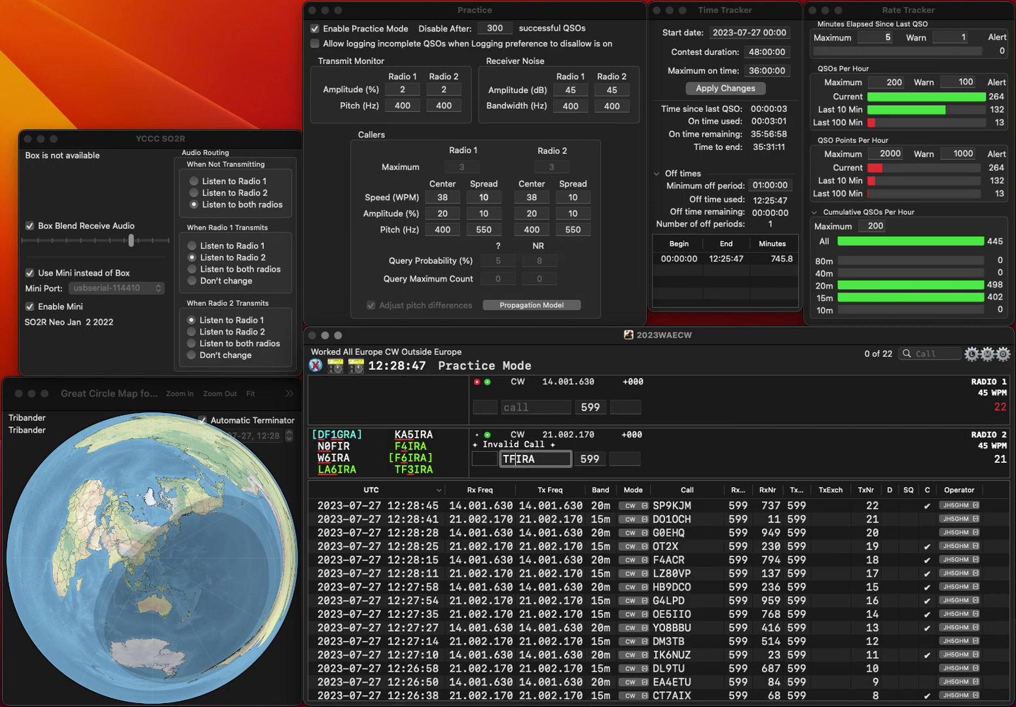
pyautogui.write('3')
pyautogui.press('Return')
pyautogui.write('E')
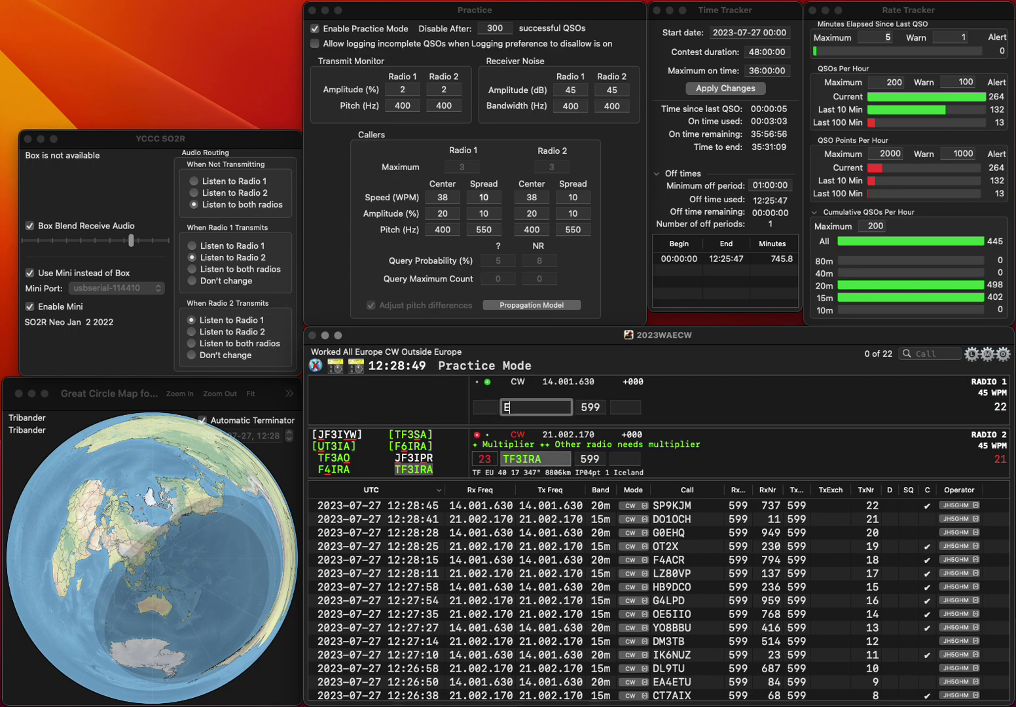
pyautogui.write('A1CEQ')
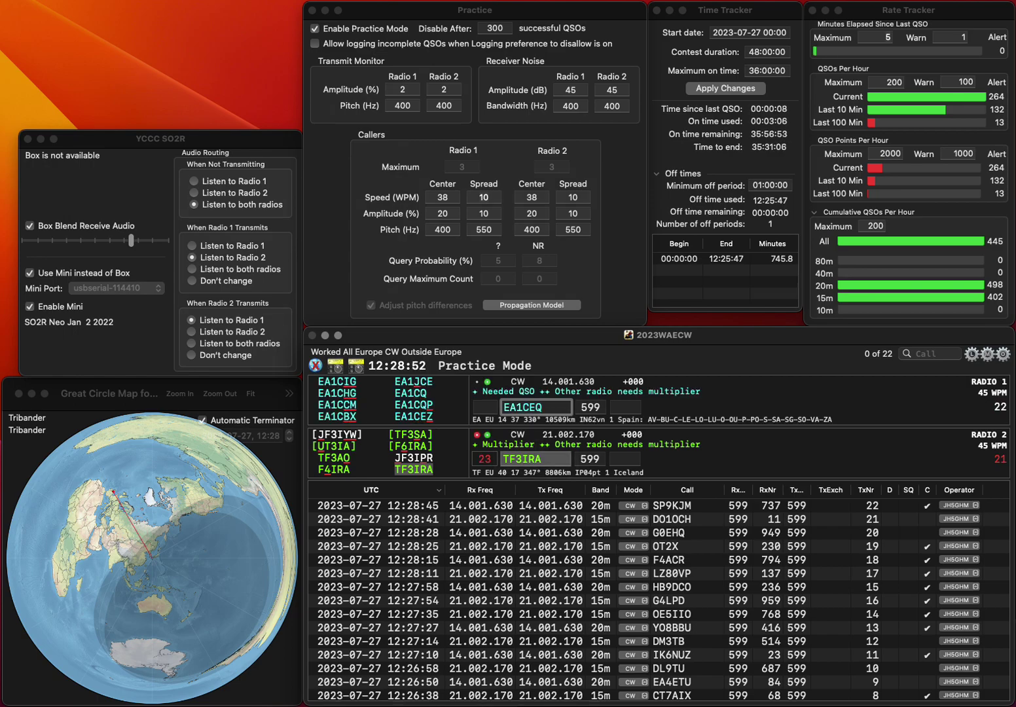
pyautogui.press('BackSpace')
pyautogui.write('Z')
pyautogui.press('Return')
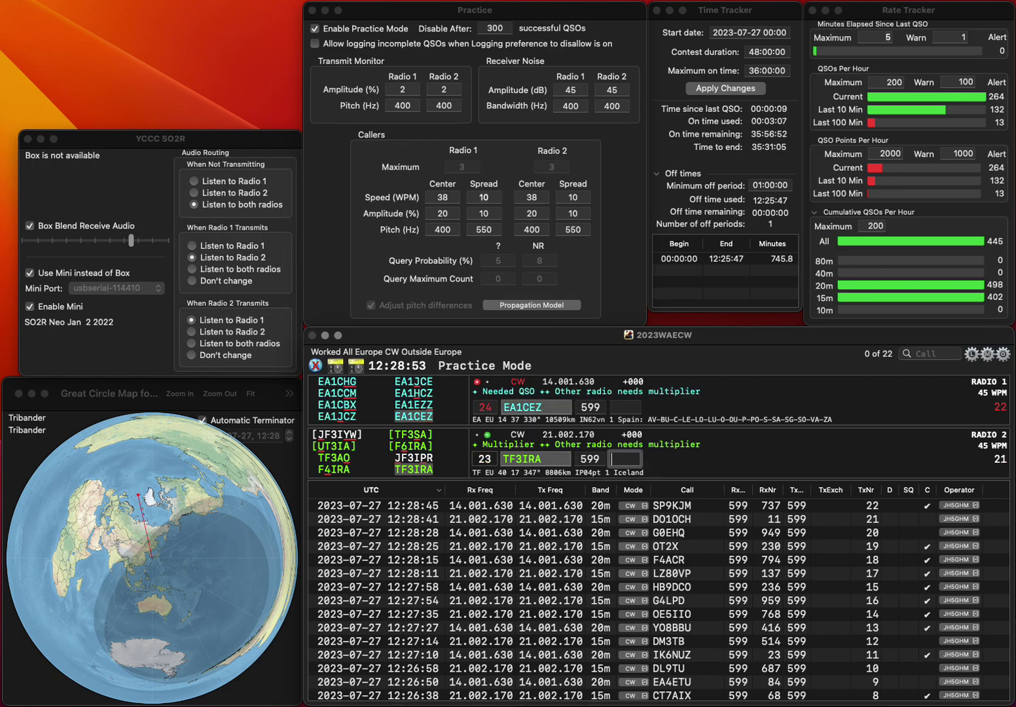
pyautogui.write('489')
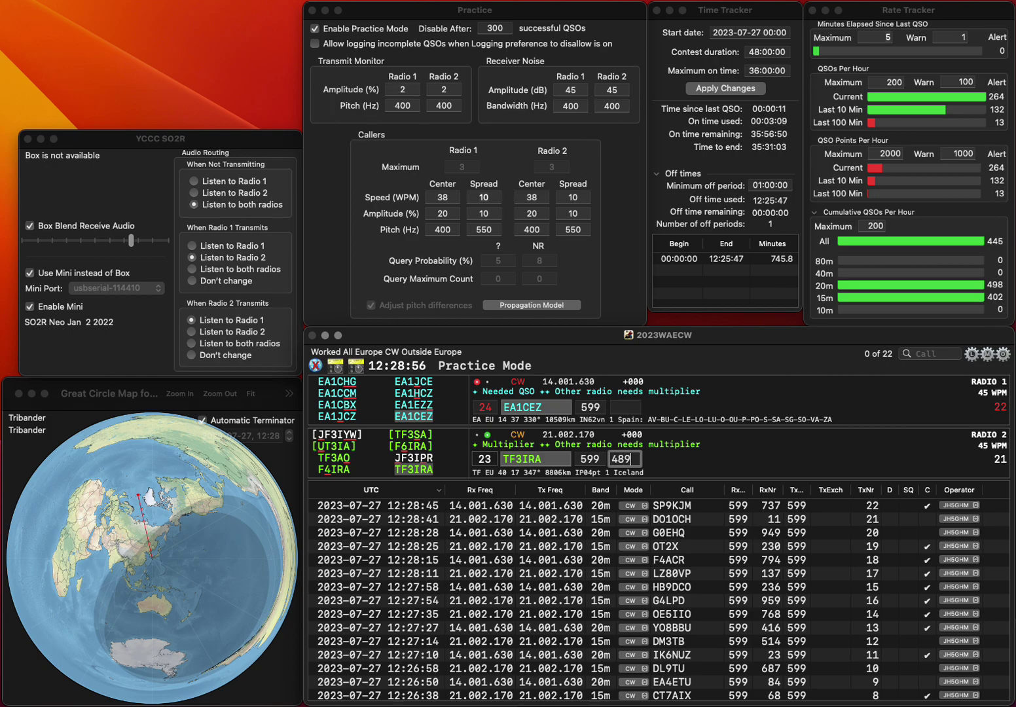
pyautogui.press('Return')
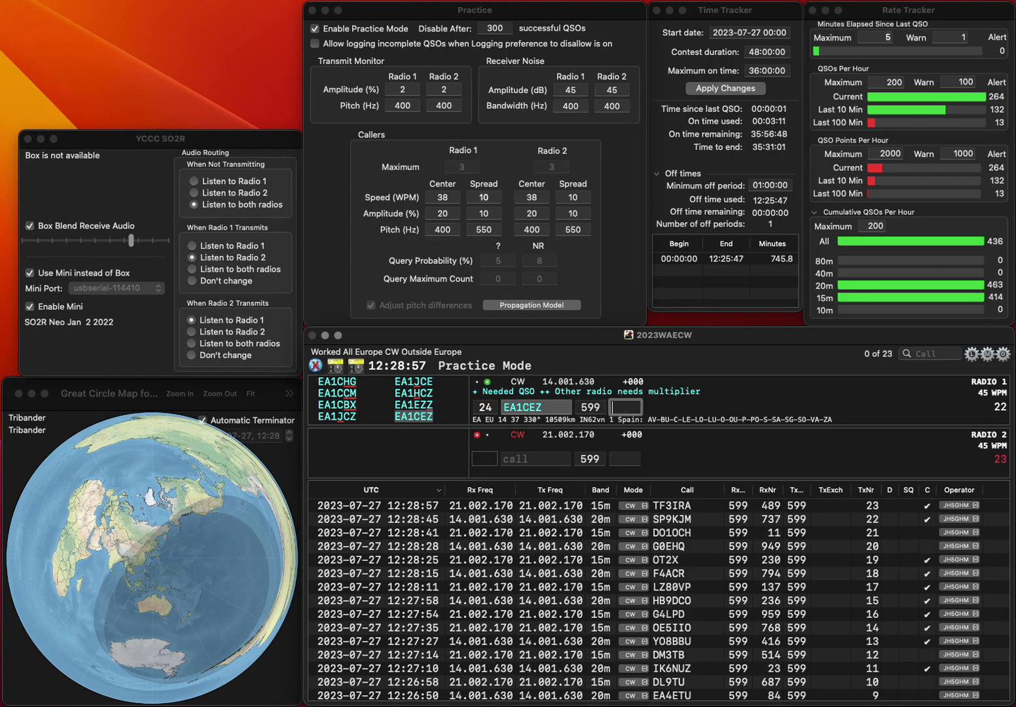
pyautogui.write('524')
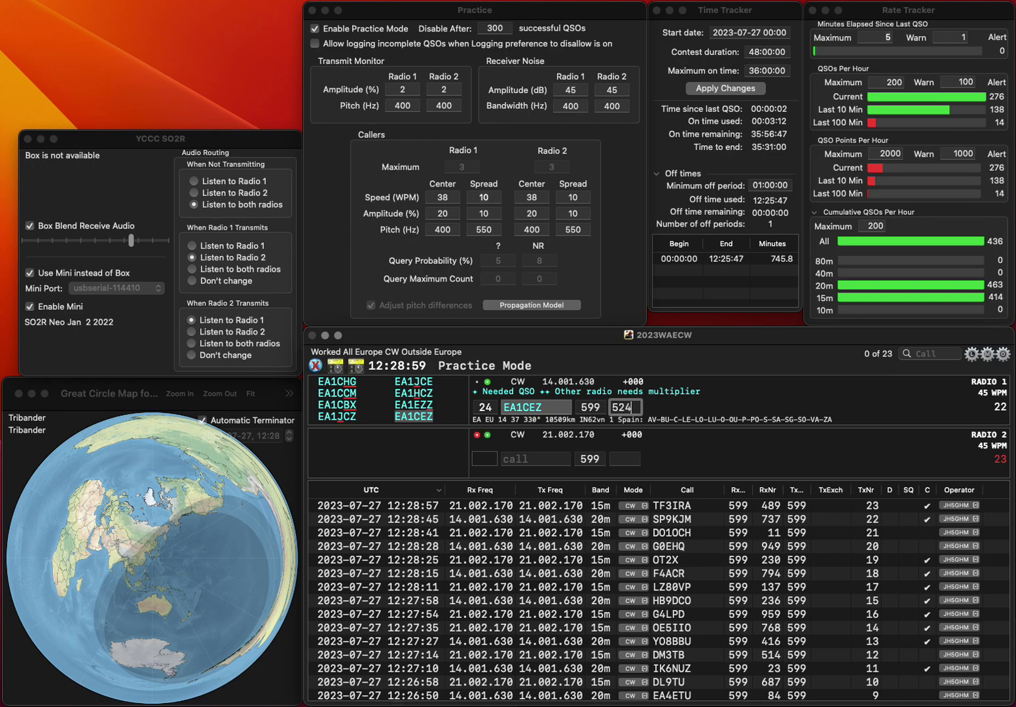
pyautogui.press('Return')
pyautogui.write('YU')
pyautogui.write('QF')
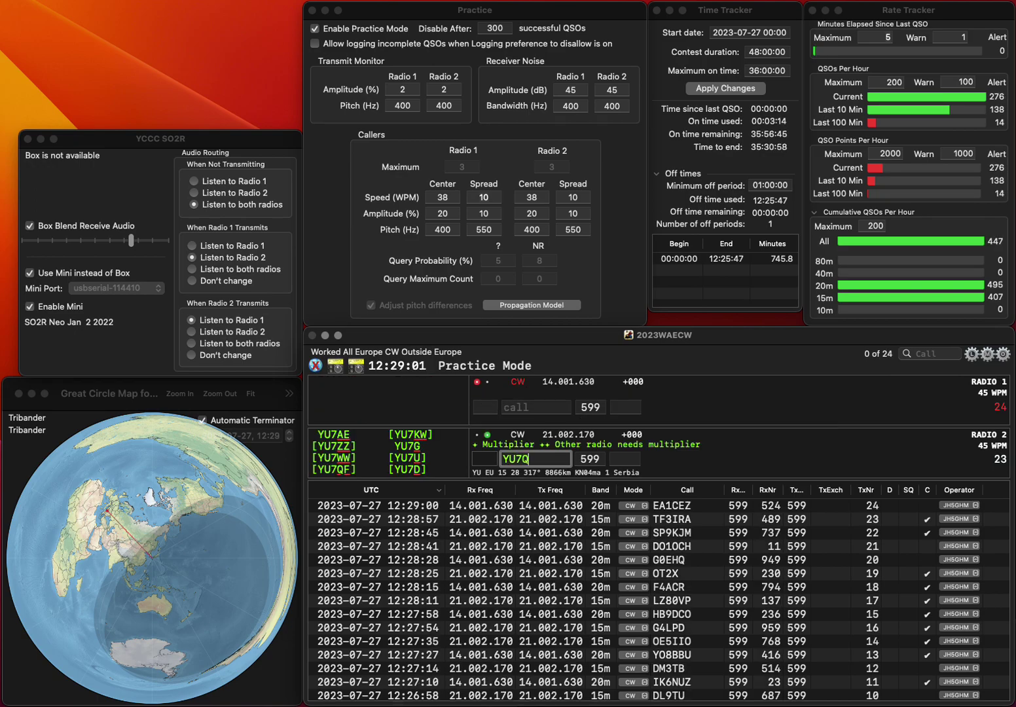
pyautogui.press('Return')
pyautogui.write('HB')
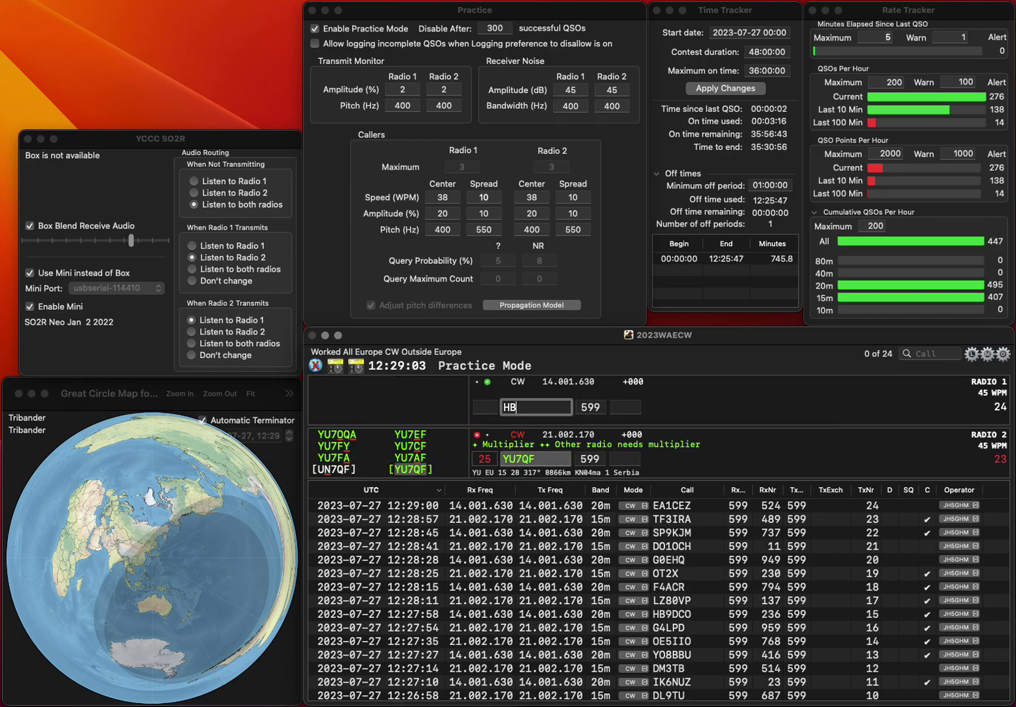
pyautogui.write('9HNS')
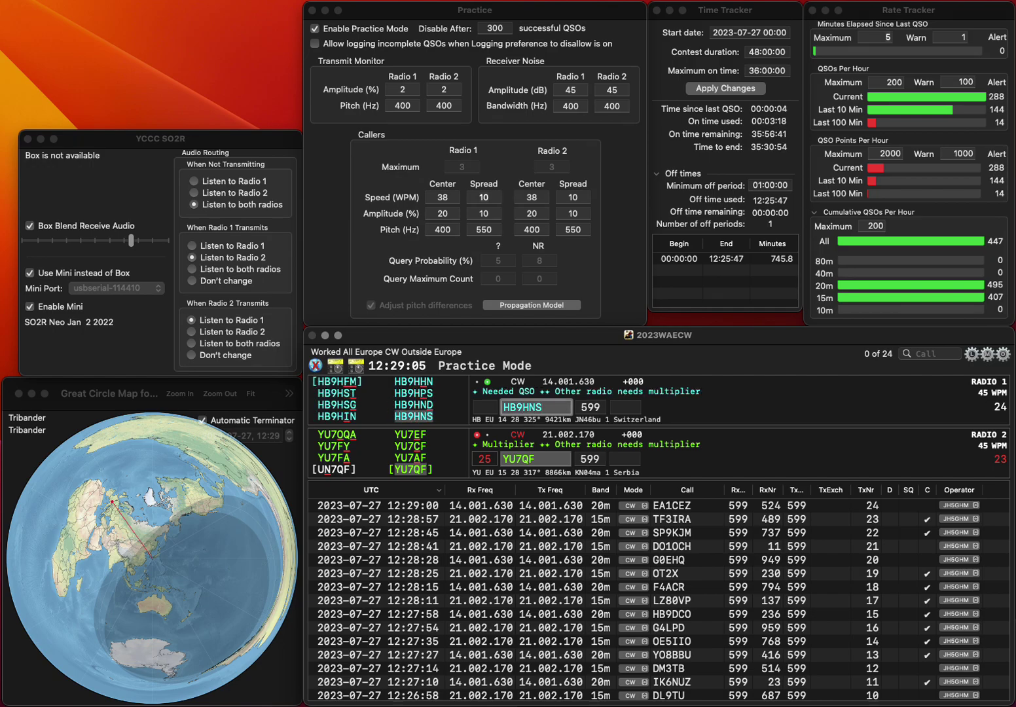
pyautogui.press('Return')
pyautogui.write('243')
pyautogui.press('Return')
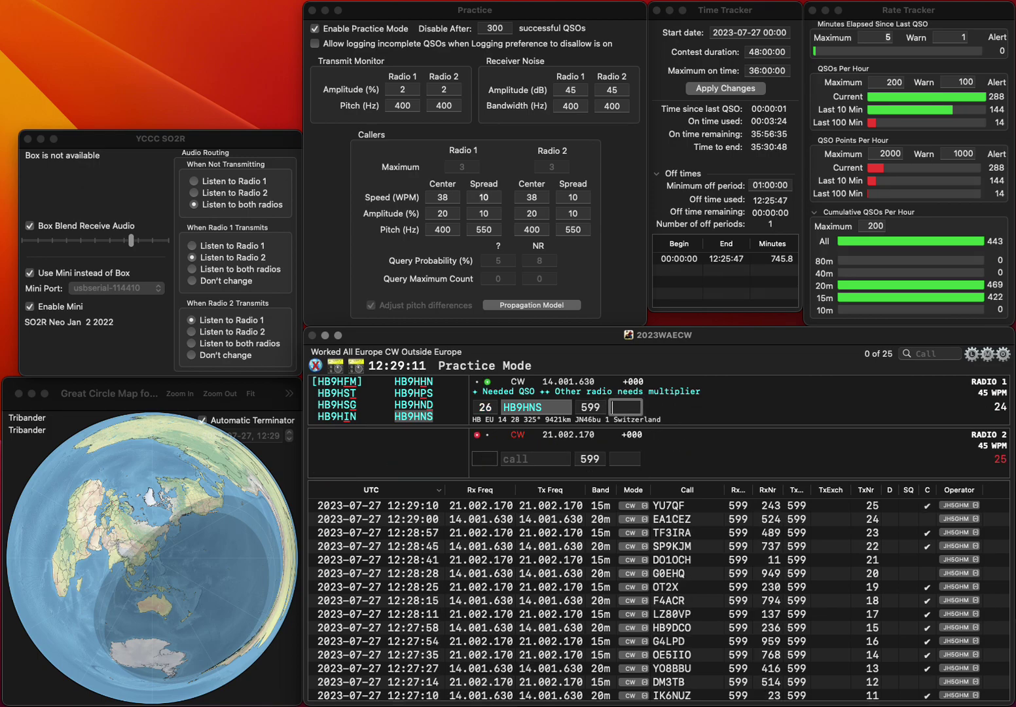
pyautogui.press('Return')
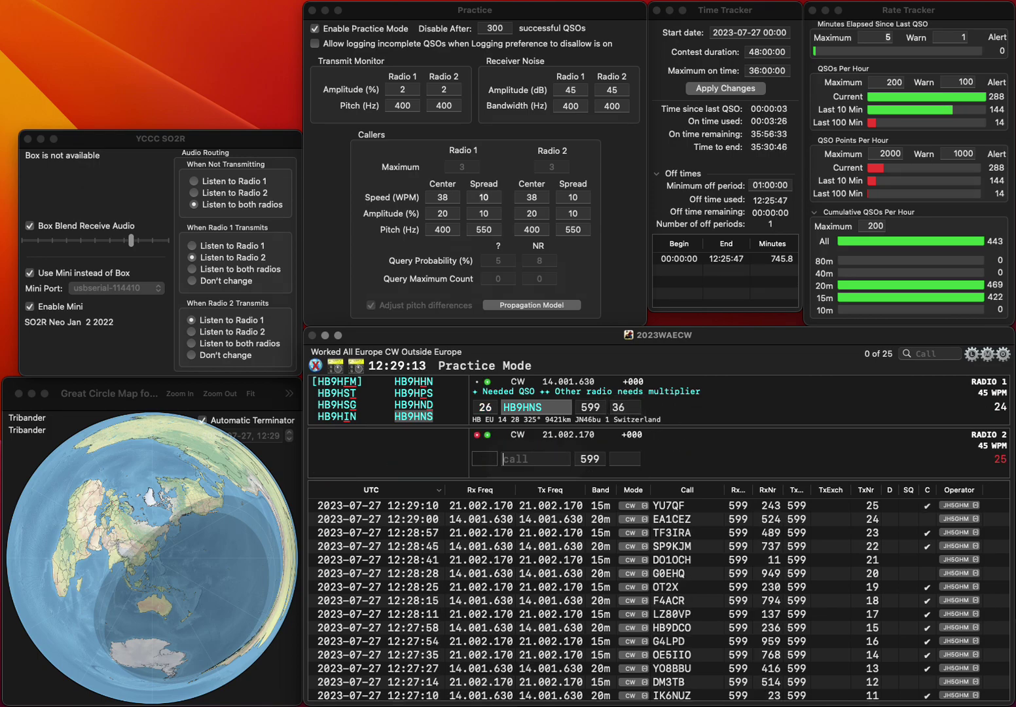
# Answer DL1MGB on Radio 2 and OH2A on Radio 1, sending the exchange to each
pyautogui.write('L1MG')
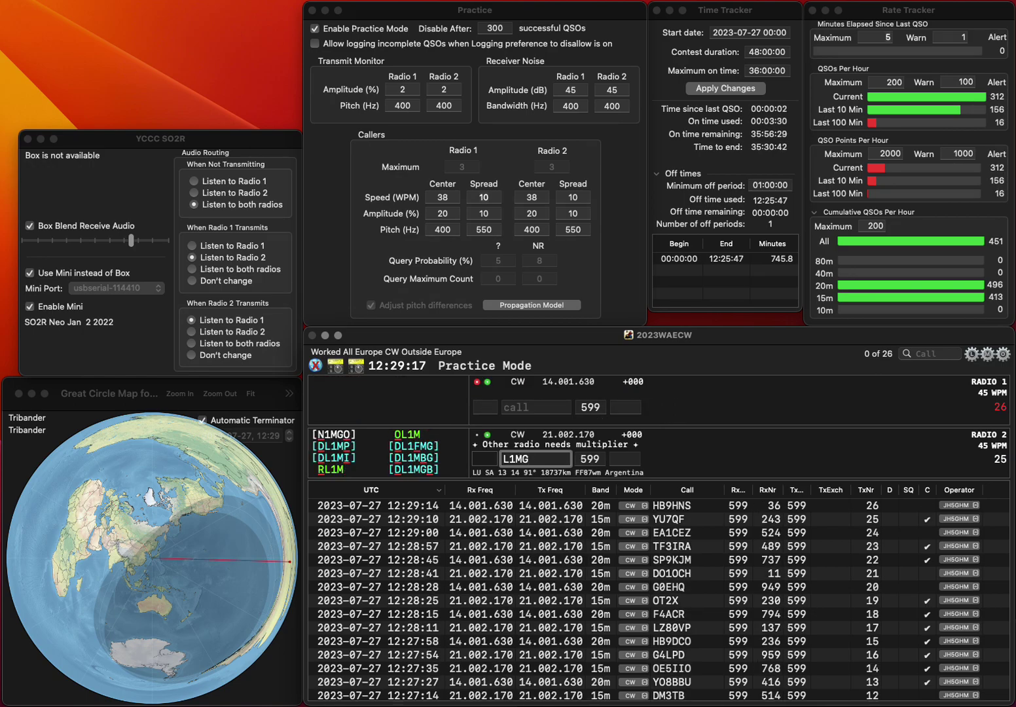
pyautogui.press('Home')
pyautogui.write('D')
pyautogui.press('End')
pyautogui.write('B')
pyautogui.press('Return')
pyautogui.write('OH')
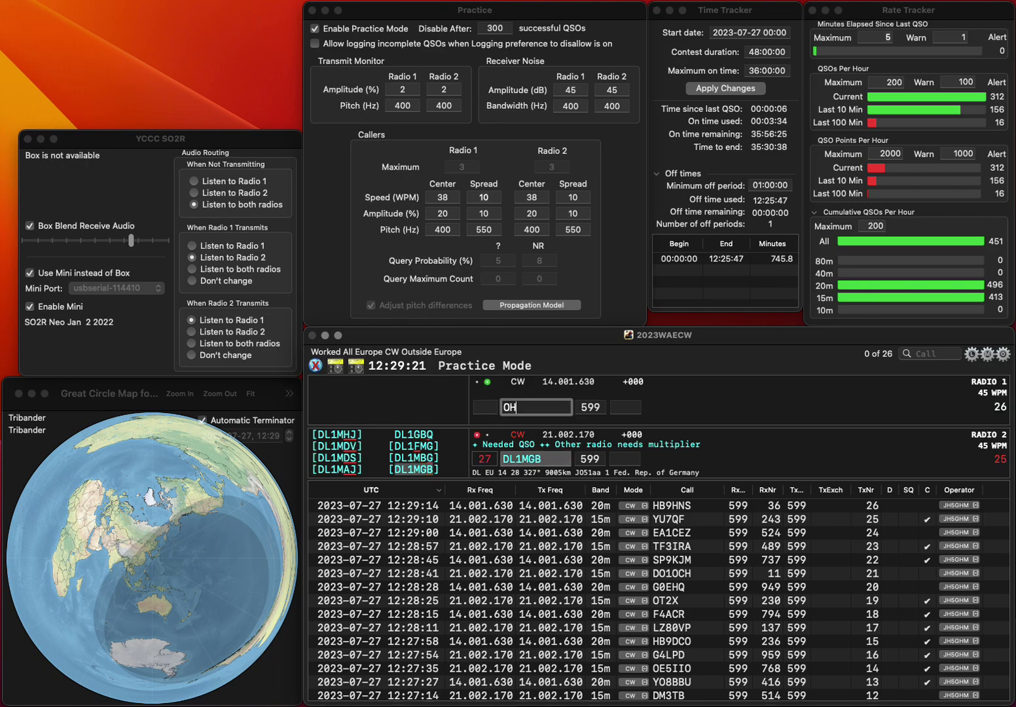
pyautogui.write('2A')
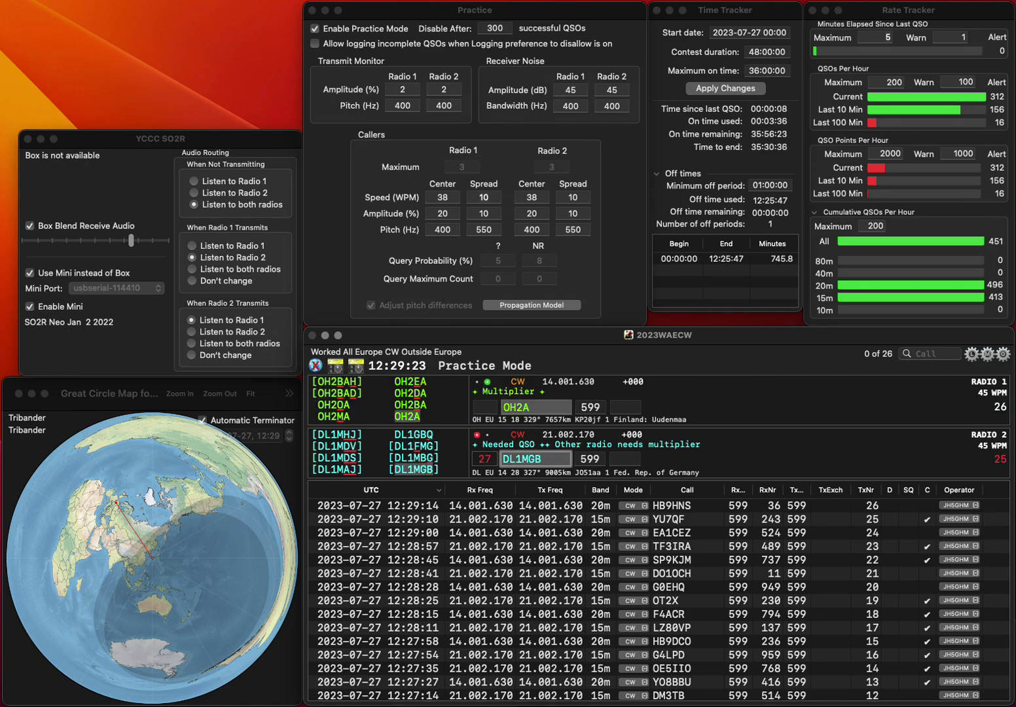
pyautogui.press('Return')
# Log DL1MGB on Radio 2 with received number 655 and OH2A on Radio 1 with 558
pyautogui.press('Tab')
pyautogui.write('655')
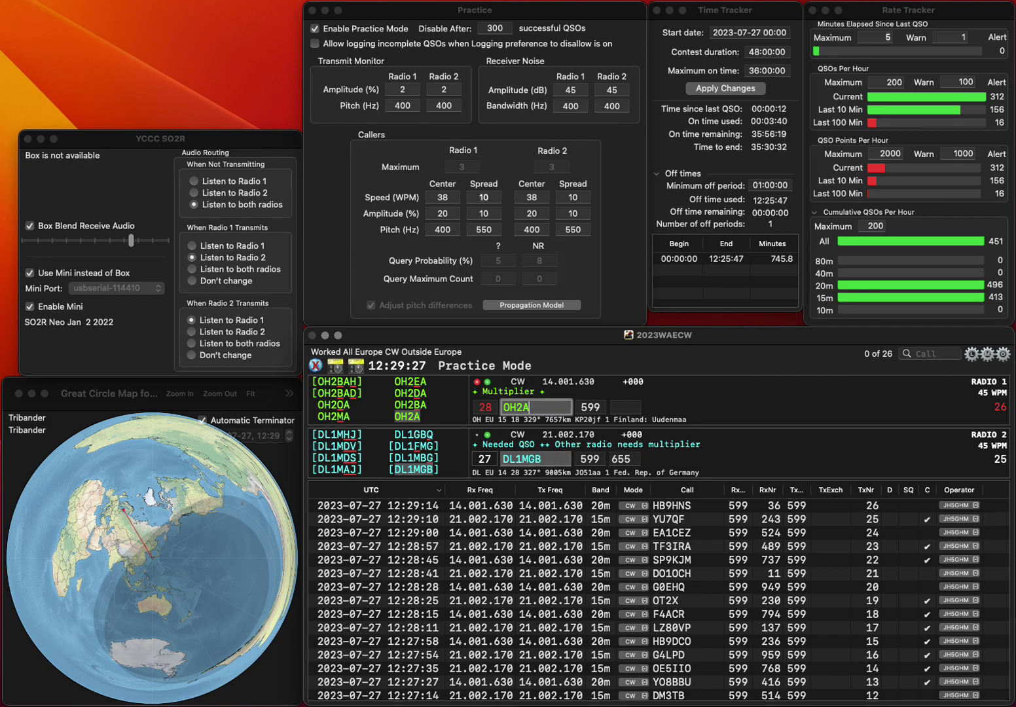
pyautogui.press('Return')
pyautogui.write('558')
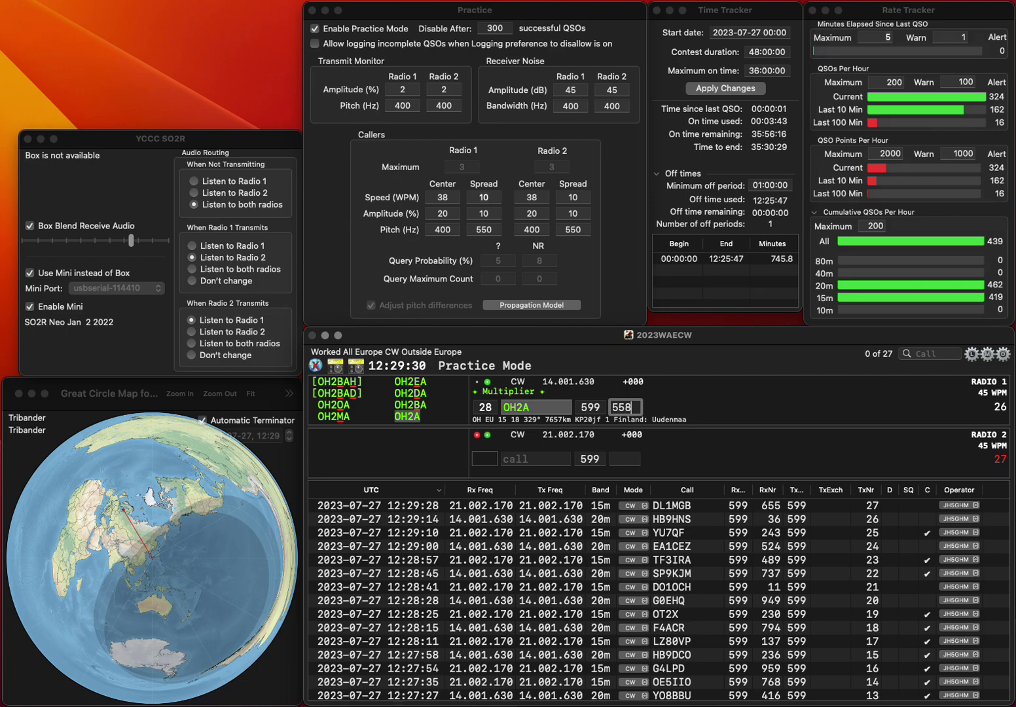
pyautogui.press('Return')
# Answer SP3QDE on Radio 2 and R3DBZ on Radio 1, sending the exchange to each
pyautogui.write('SP')
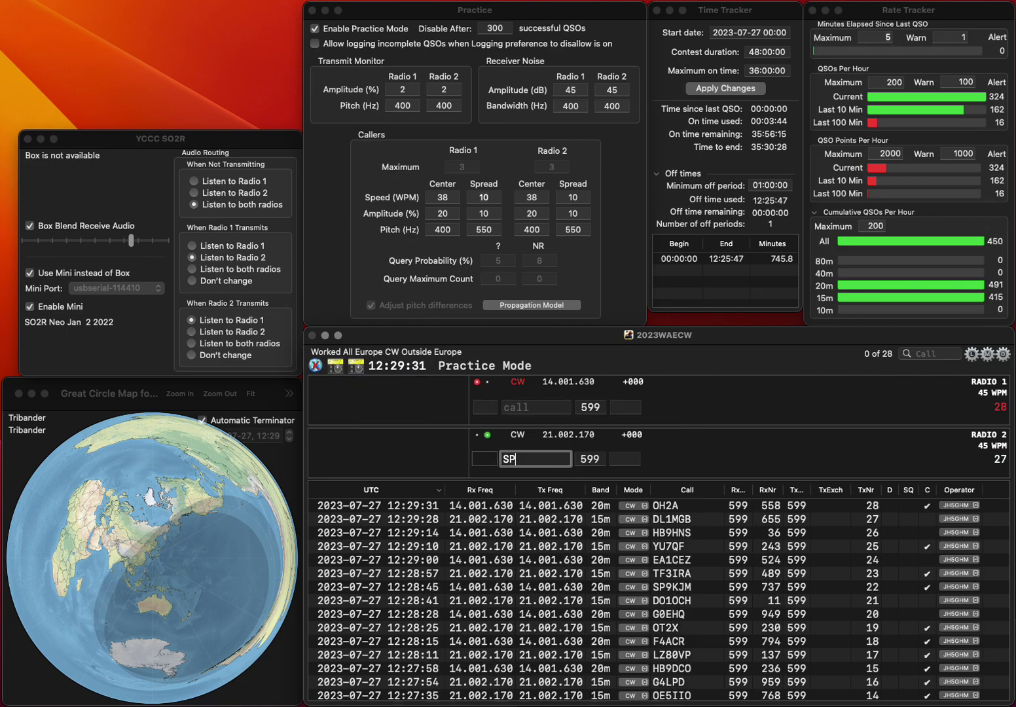
pyautogui.write('3QDE')
pyautogui.press('Return')
pyautogui.write('R3DB')
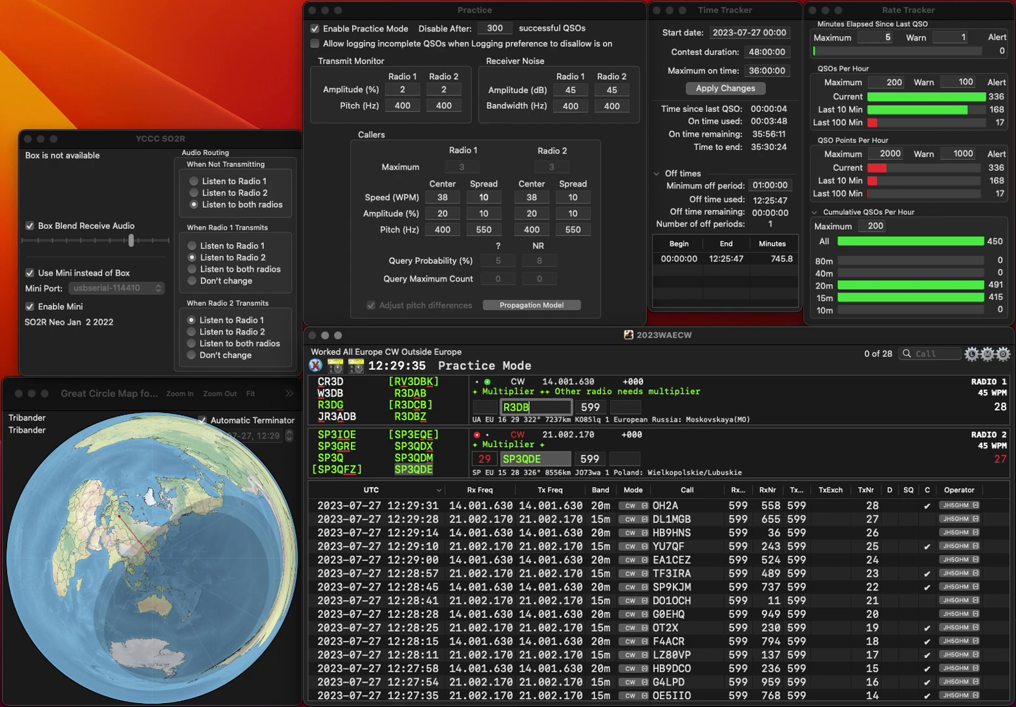
pyautogui.write('Z')
pyautogui.press('Return')
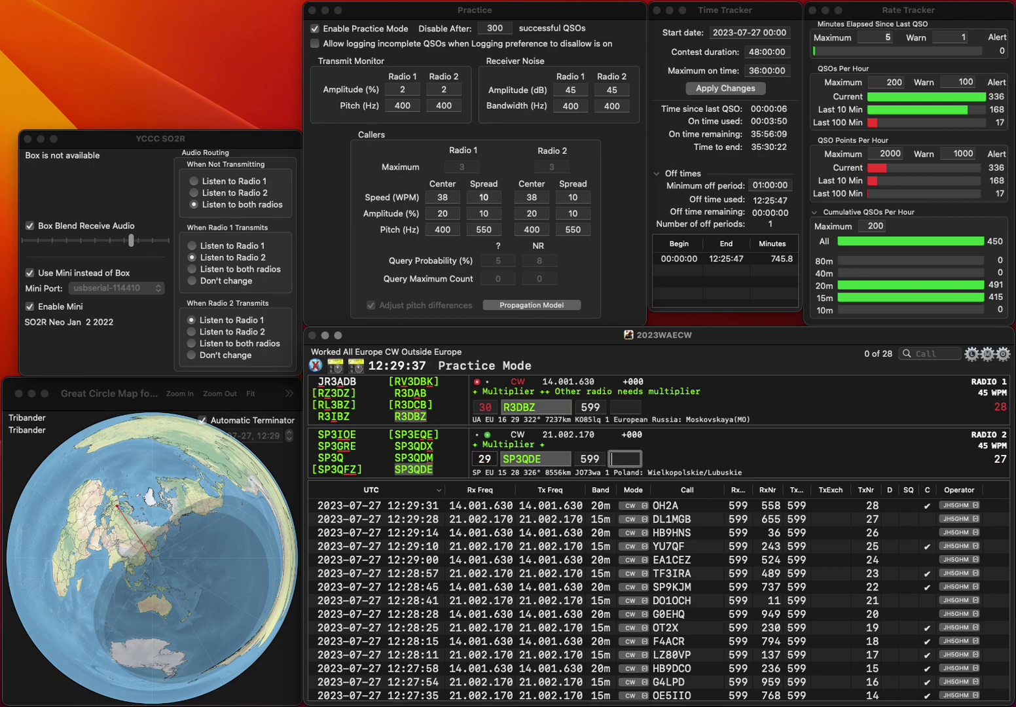
pyautogui.write('55')
pyautogui.press('Return')
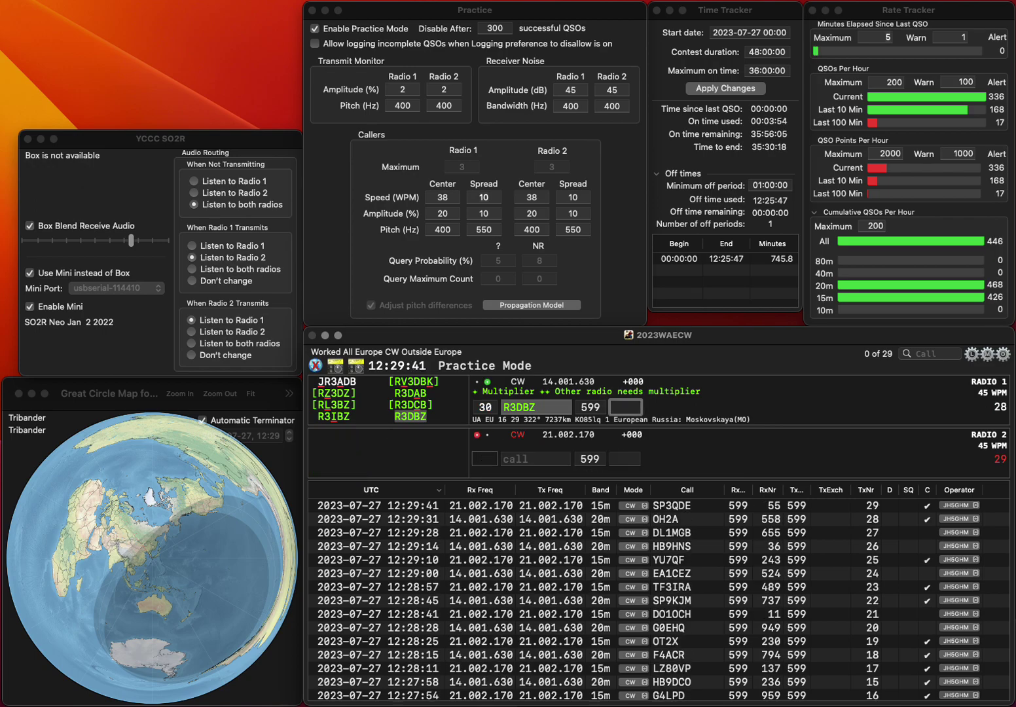
pyautogui.write('58')
pyautogui.press('Return')
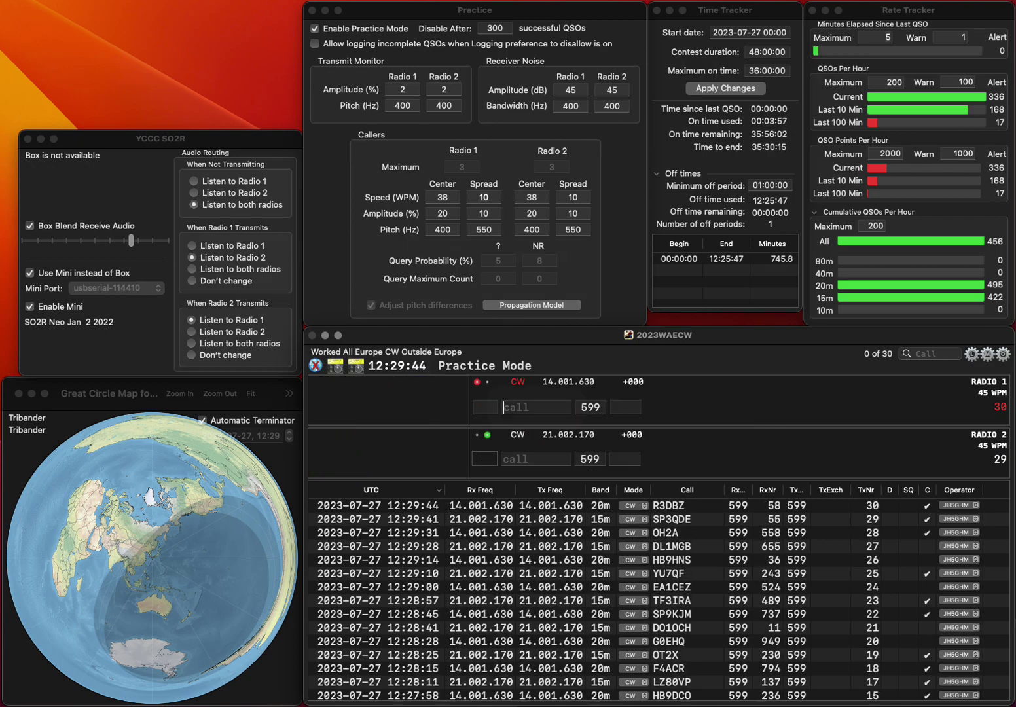
pyautogui.write('P5I')
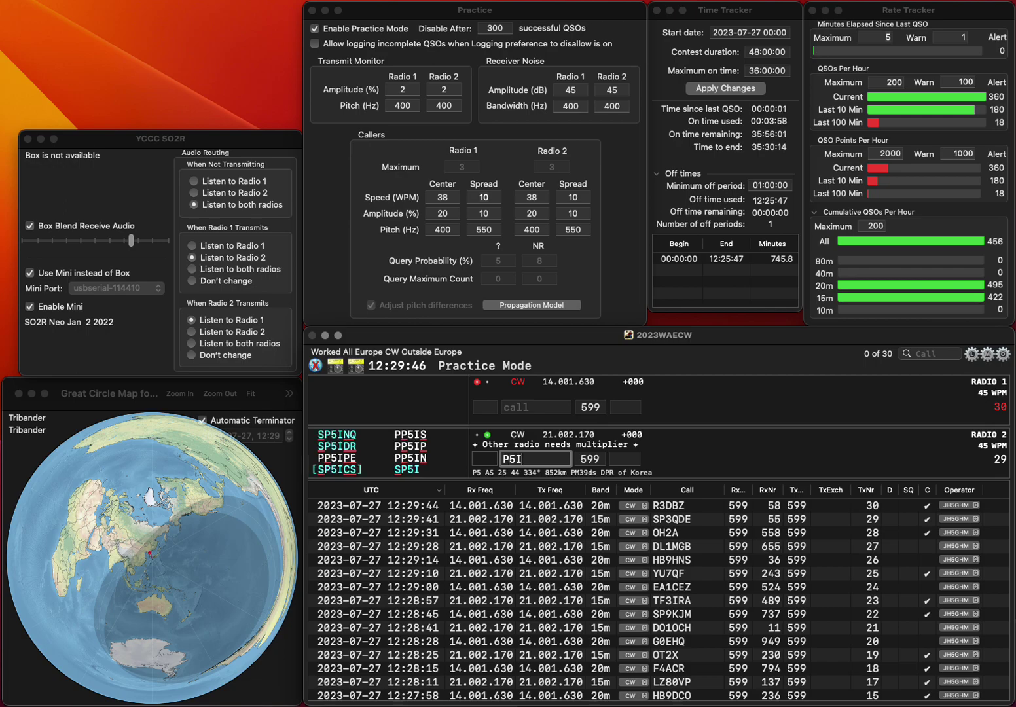
pyautogui.write('VCS')
pyautogui.press('Return')
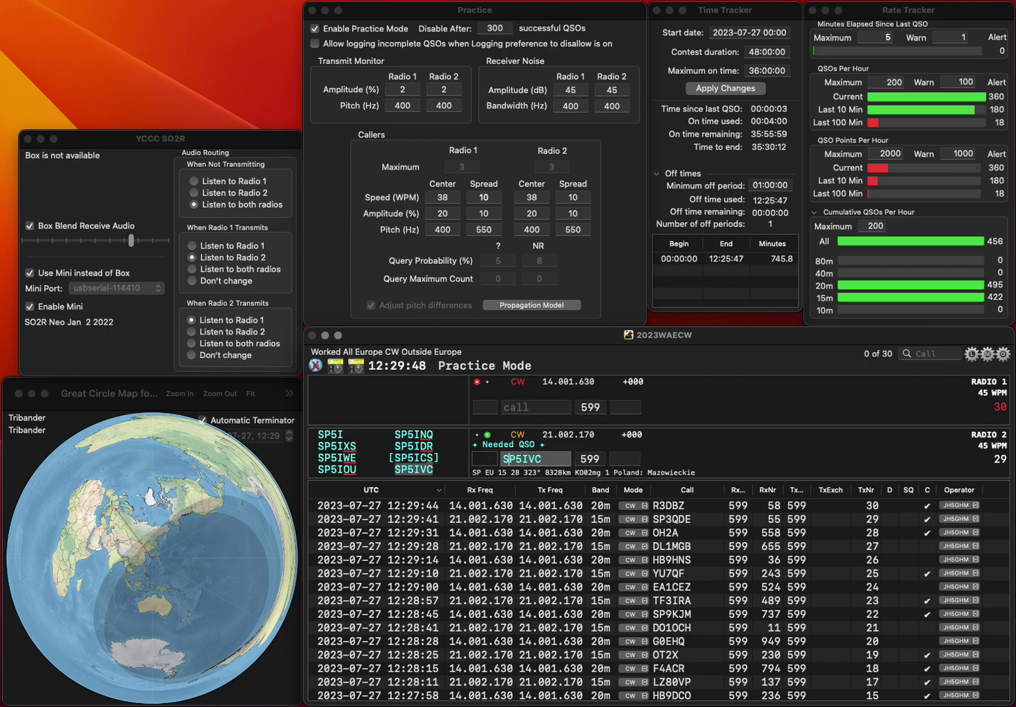
pyautogui.write('UT3UY')
pyautogui.press('Return')
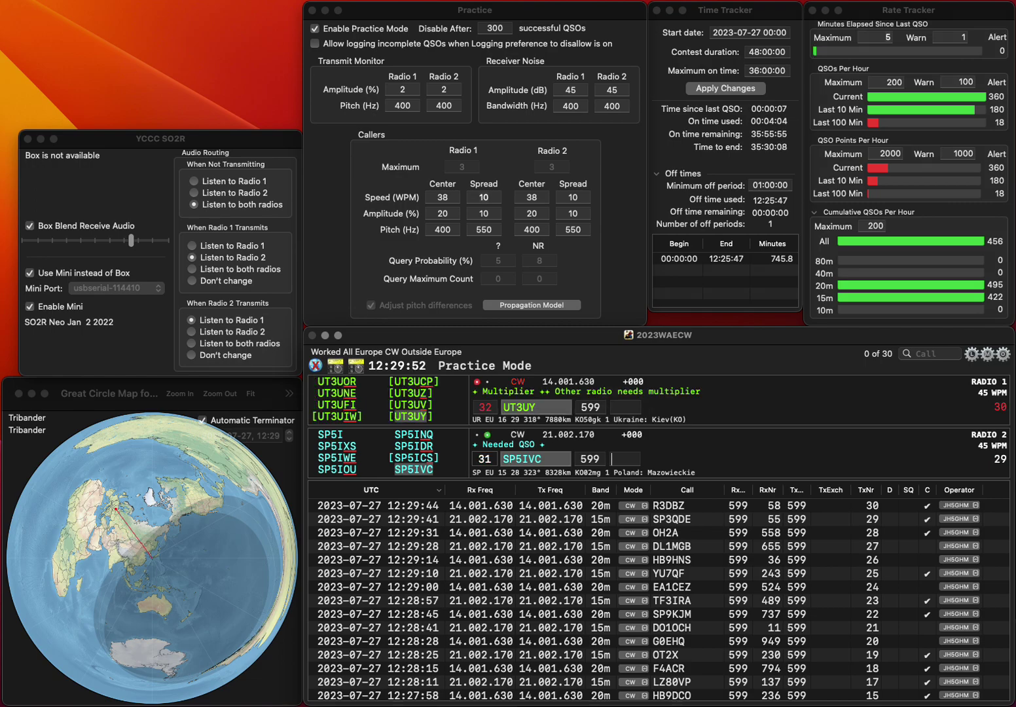
# Log SP5IVC on Radio 2 with received number 256 and UT3UY on Radio 1 with 486
pyautogui.write('256')
pyautogui.press('Return')
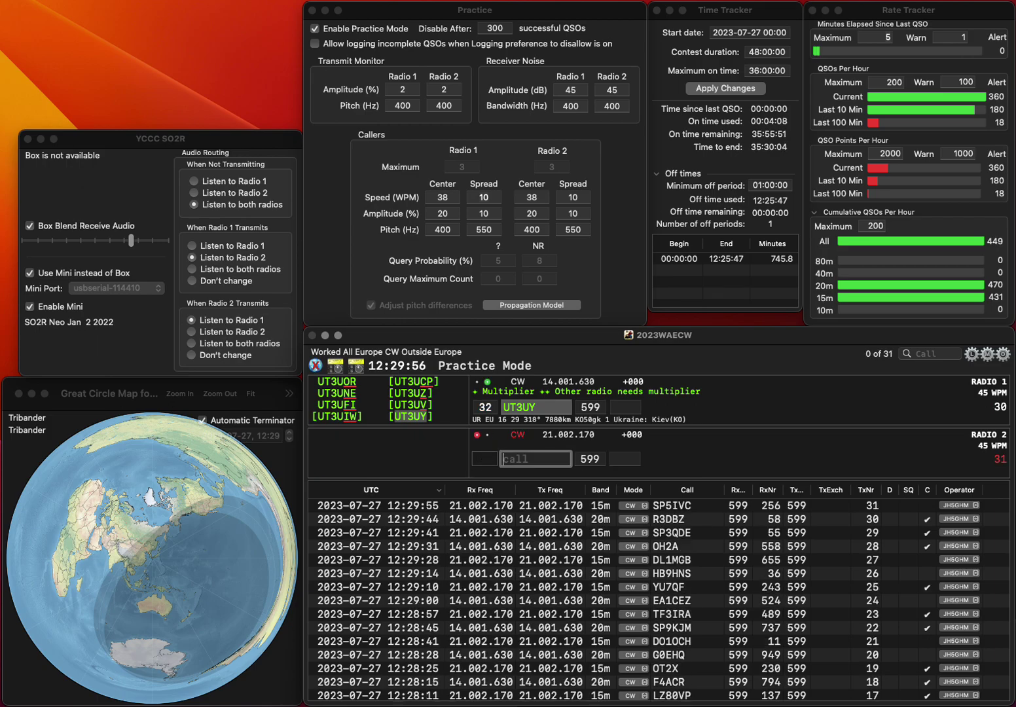
pyautogui.write('486')
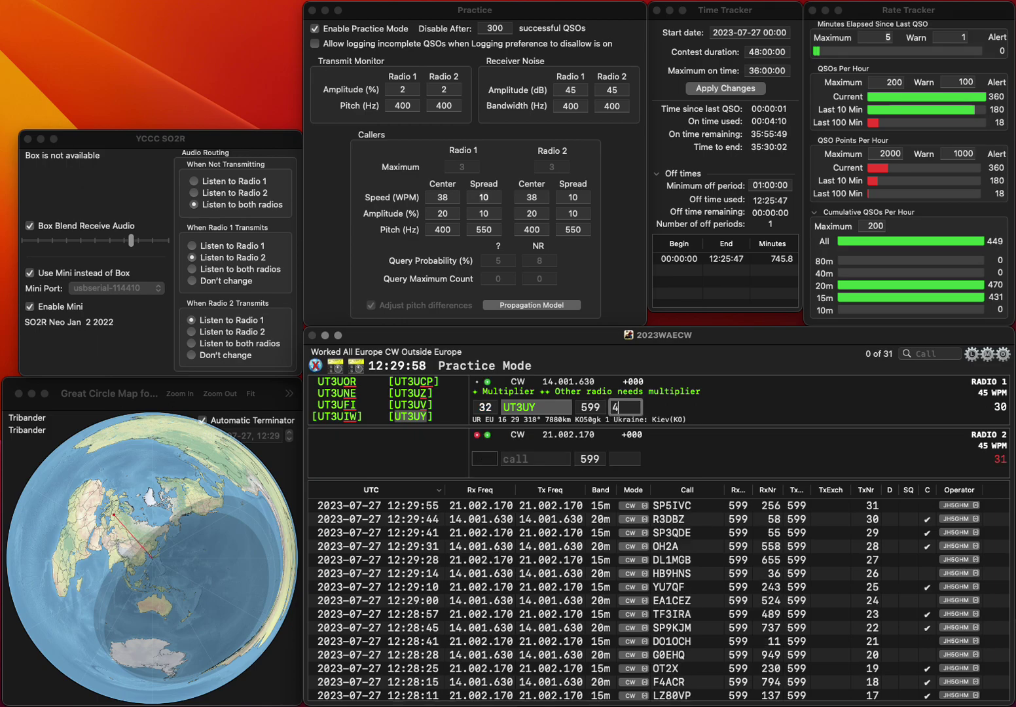
pyautogui.press('Return')
pyautogui.write('IZ')
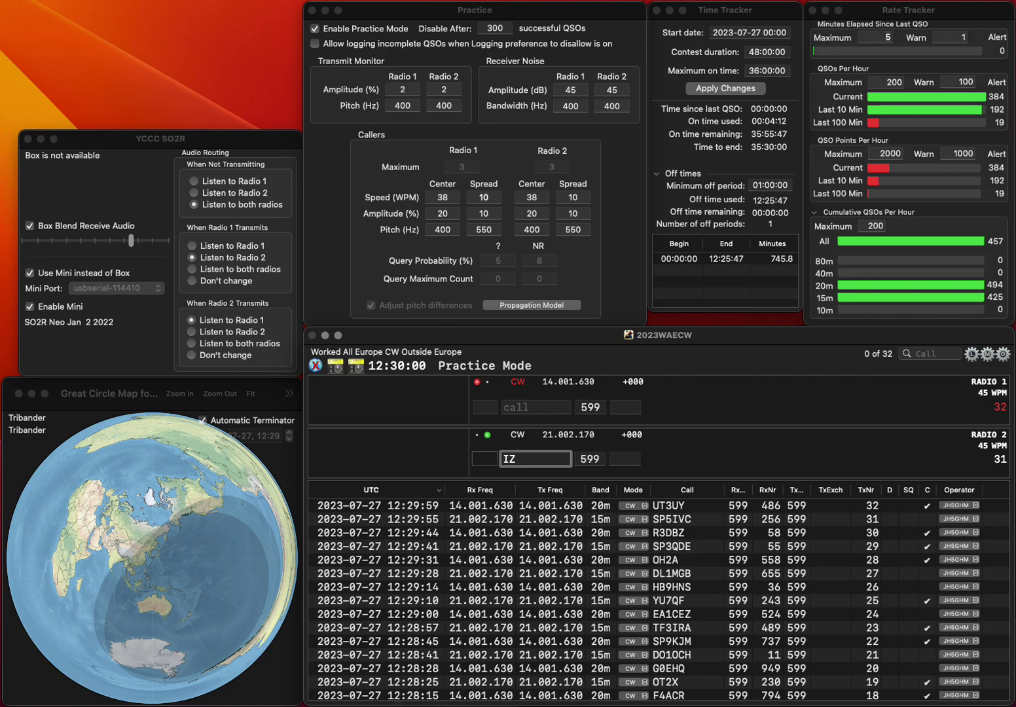
pyautogui.write('5RAQ')
pyautogui.press('Return')
pyautogui.write('SHDM')
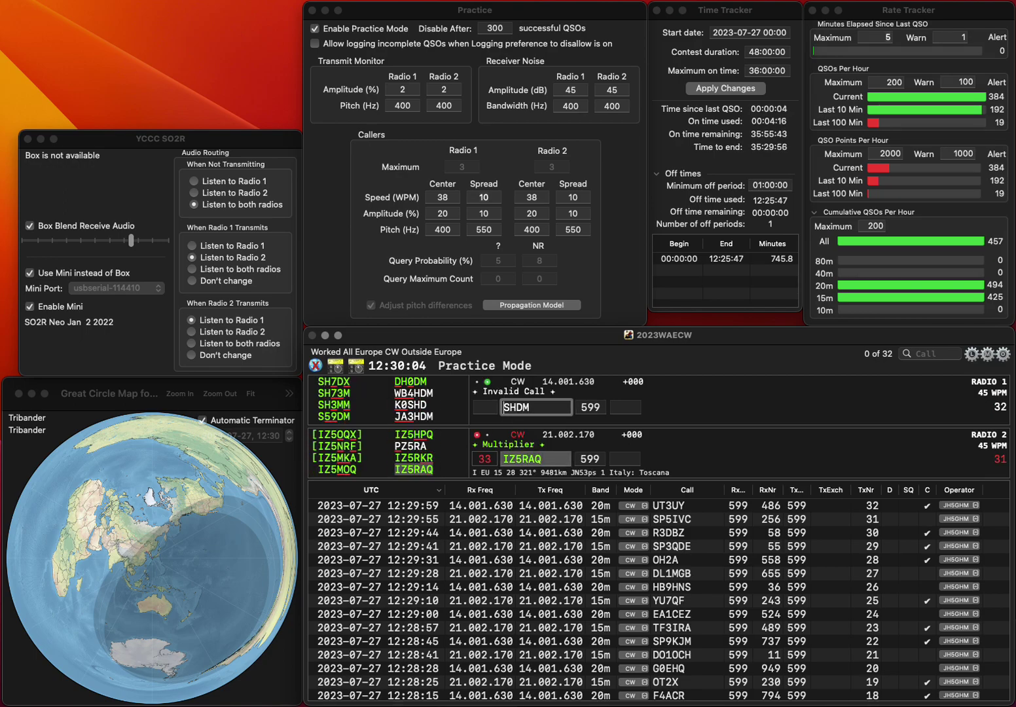
pyautogui.write('A6')
pyautogui.press('Return')
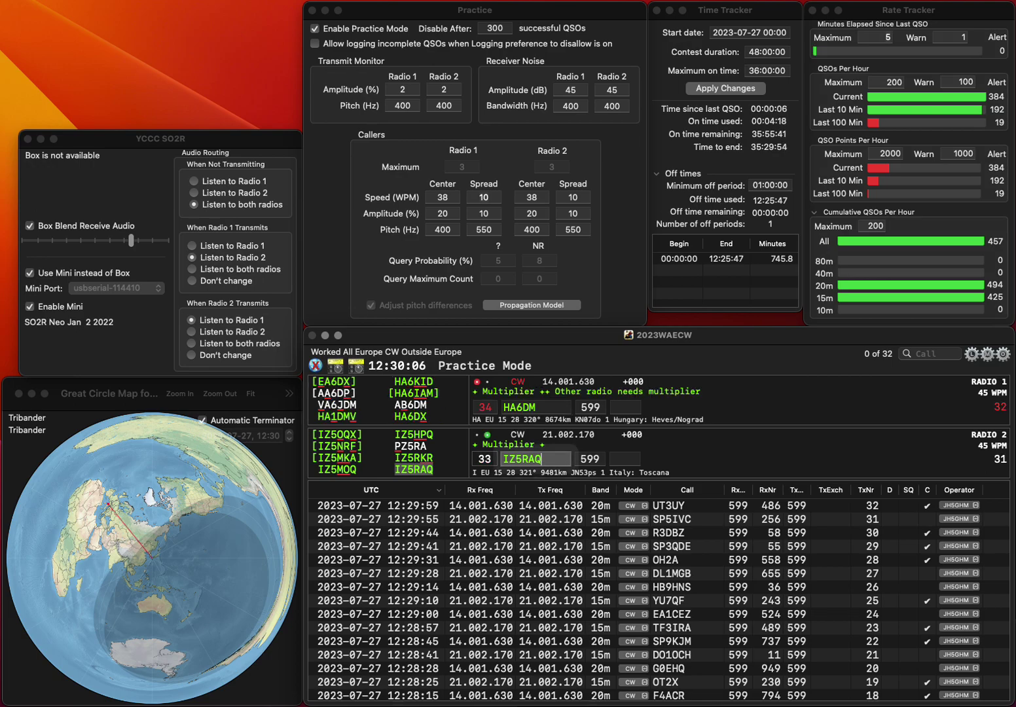
pyautogui.press('Tab')
pyautogui.write('38')
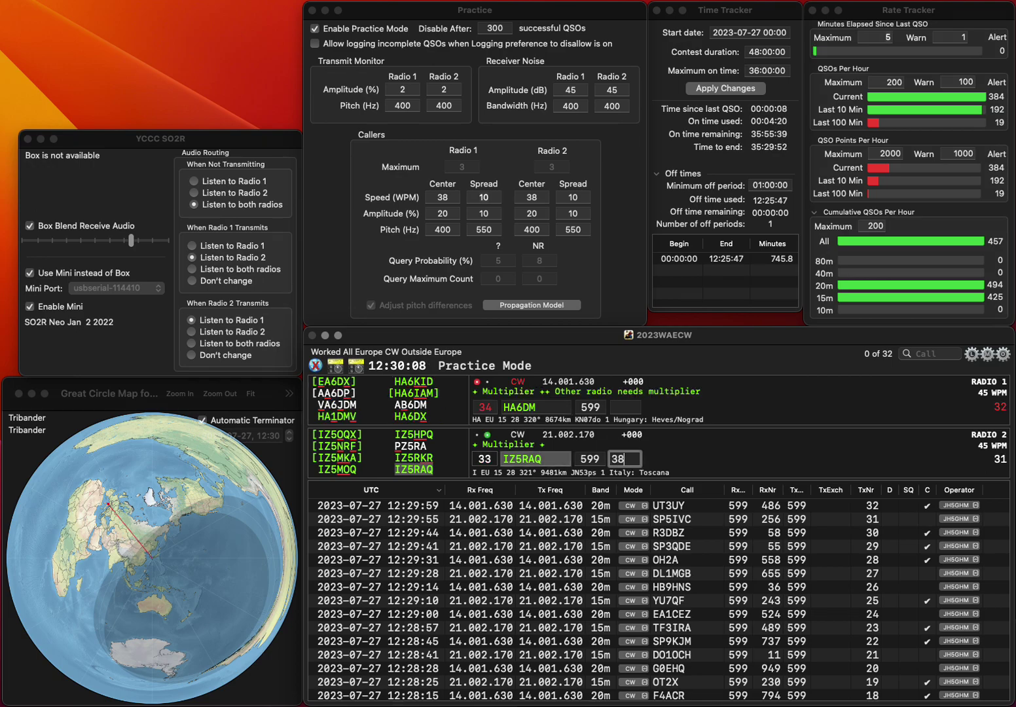
pyautogui.press('Return')
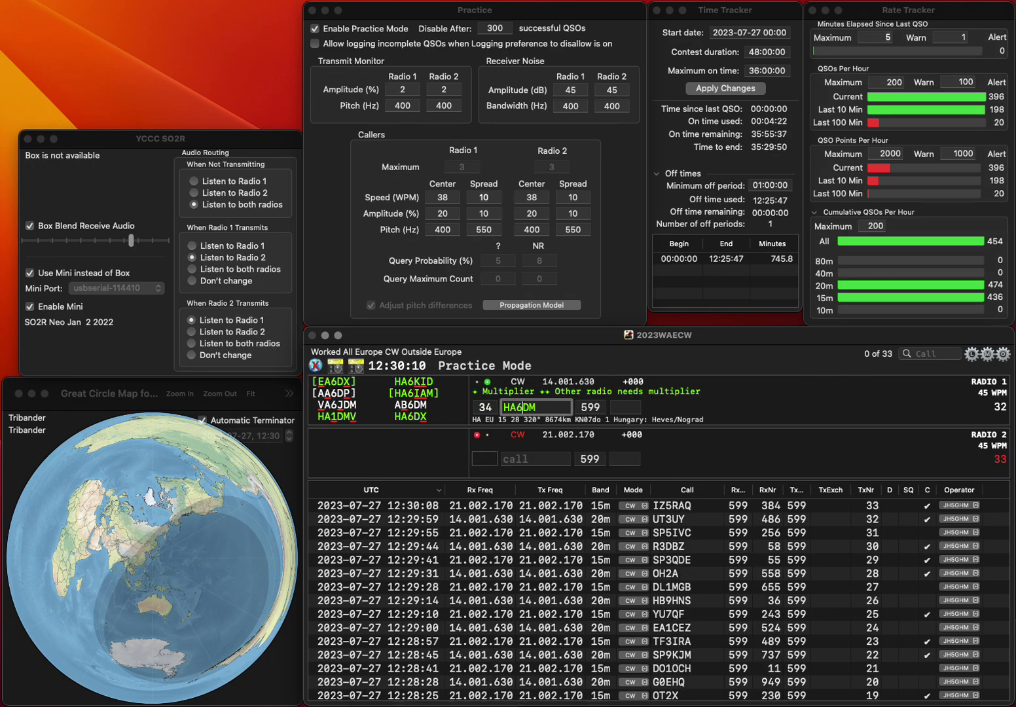
# Correct the call on Radio 1 to HA3BM and resend the exchange
pyautogui.press('BackSpace')
pyautogui.write('3')
pyautogui.press('BackSpace')
pyautogui.write('B')
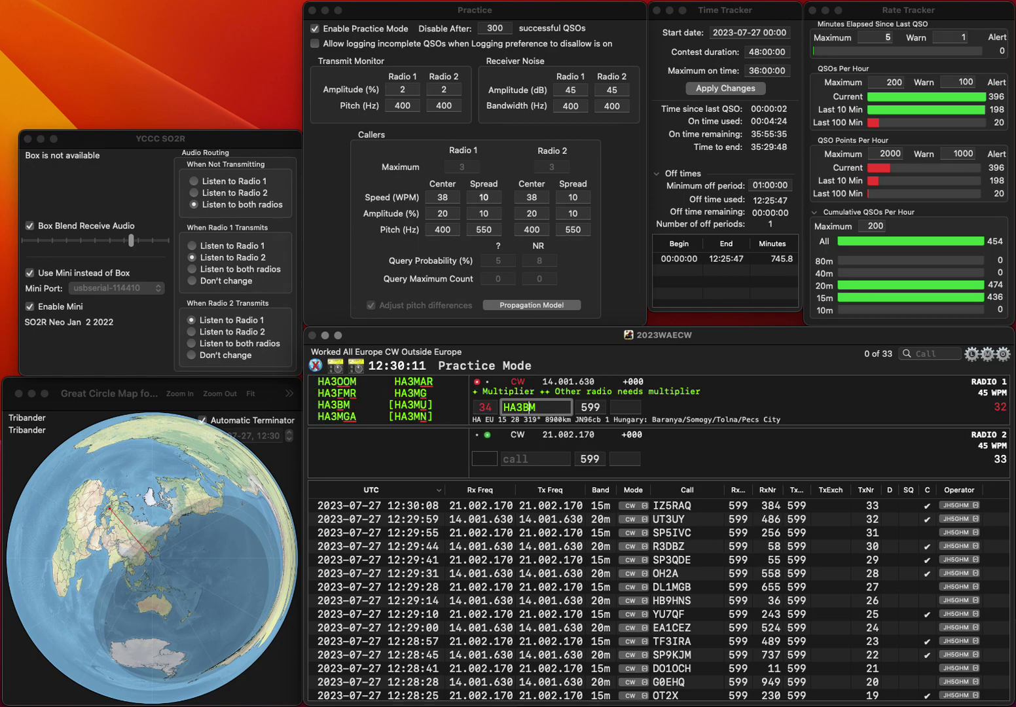
pyautogui.press('Return')
# Answer EW8OP on Radio 2, sending the exchange
pyautogui.write('EW8OP')
pyautogui.press('Left')
pyautogui.press('Left')
pyautogui.press('Left')
pyautogui.write('W')
pyautogui.press('Return')
pyautogui.press('space')
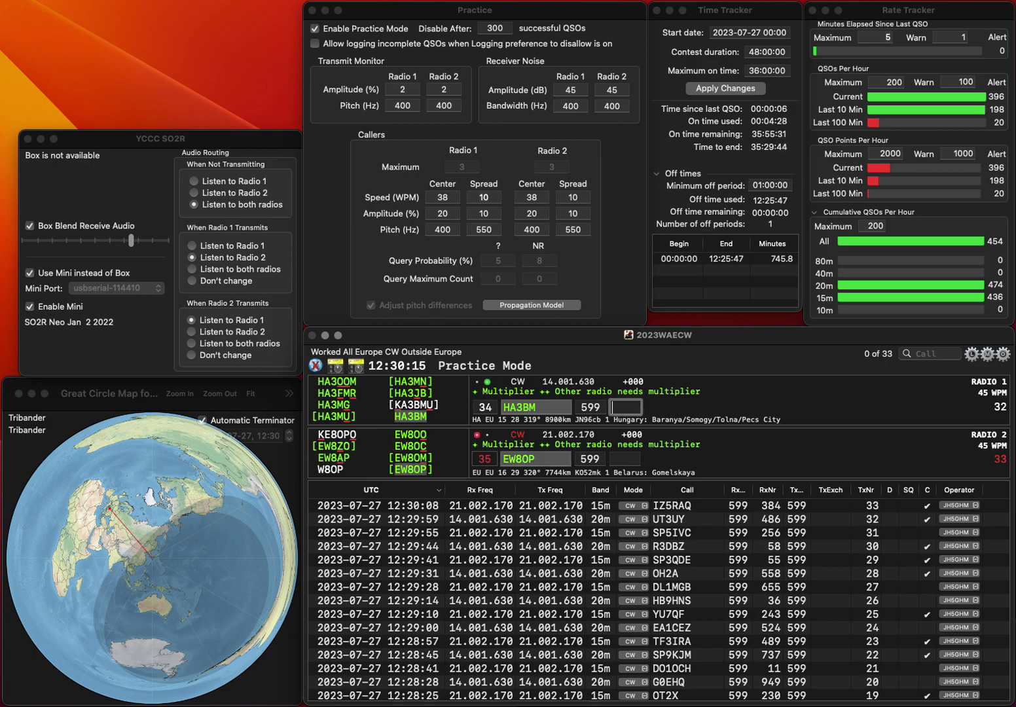
pyautogui.write('696')
pyautogui.press('Return')
pyautogui.press('Return')
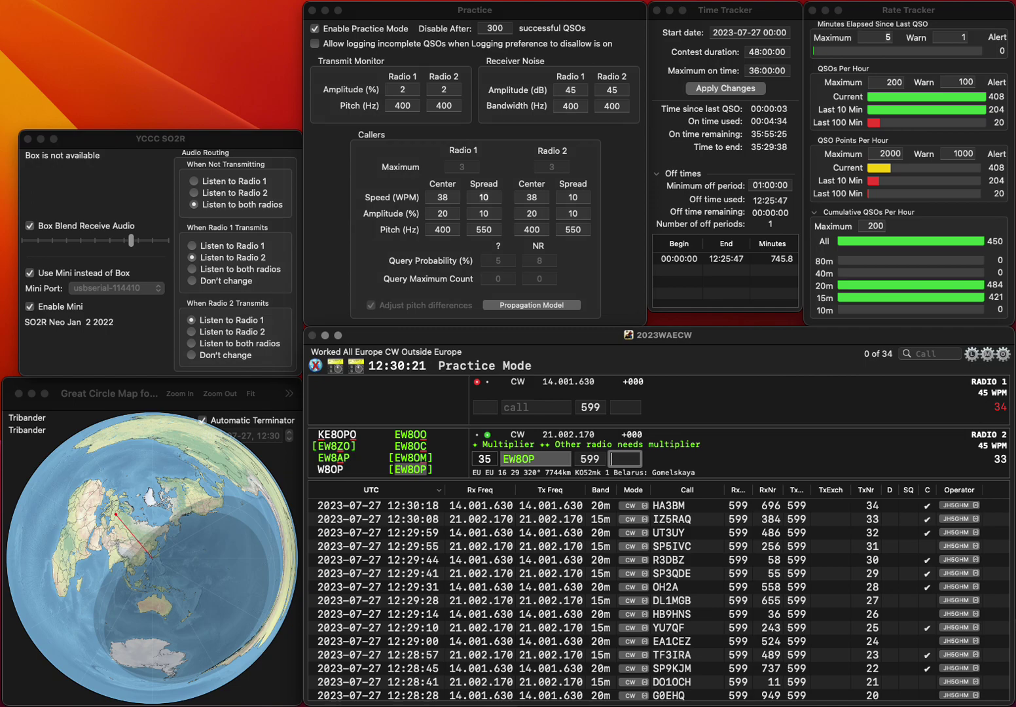
pyautogui.write('995')
pyautogui.press('Return')
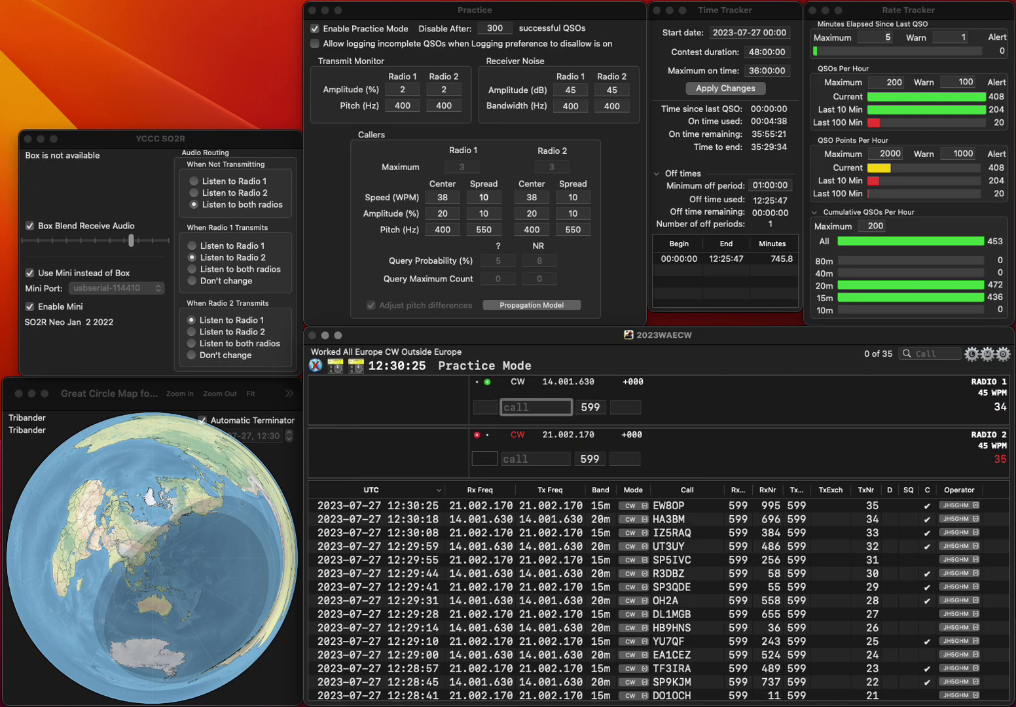
pyautogui.write('IZ8B')
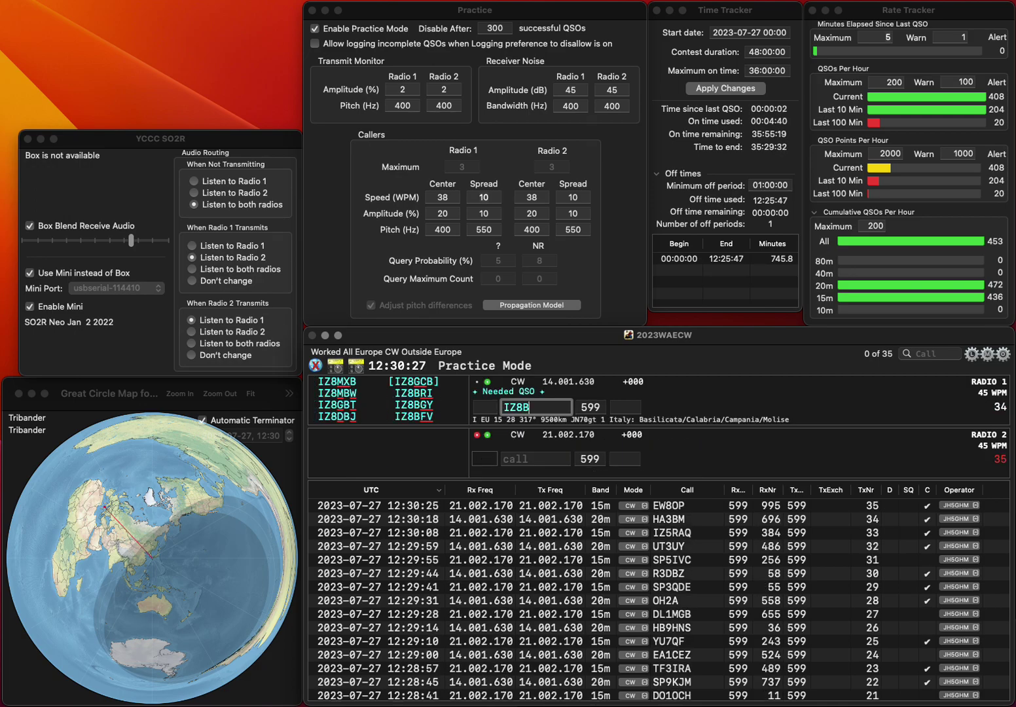
pyautogui.write('GY')
pyautogui.press('Return')
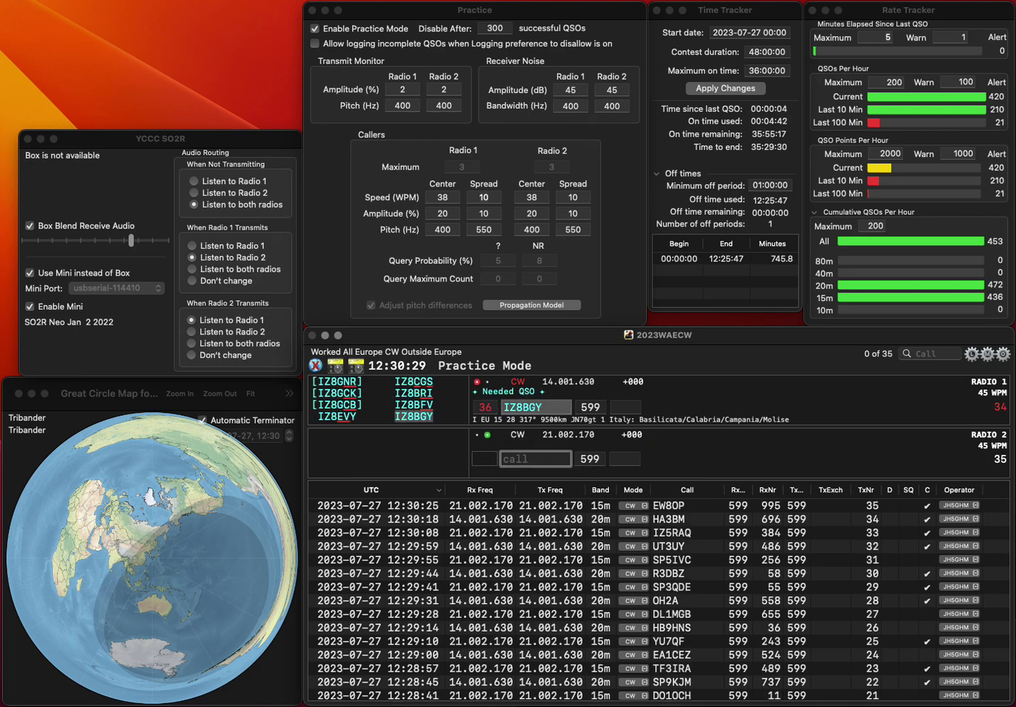
pyautogui.write('W2EV')
pyautogui.press('Home')
pyautogui.write('IW2EV')
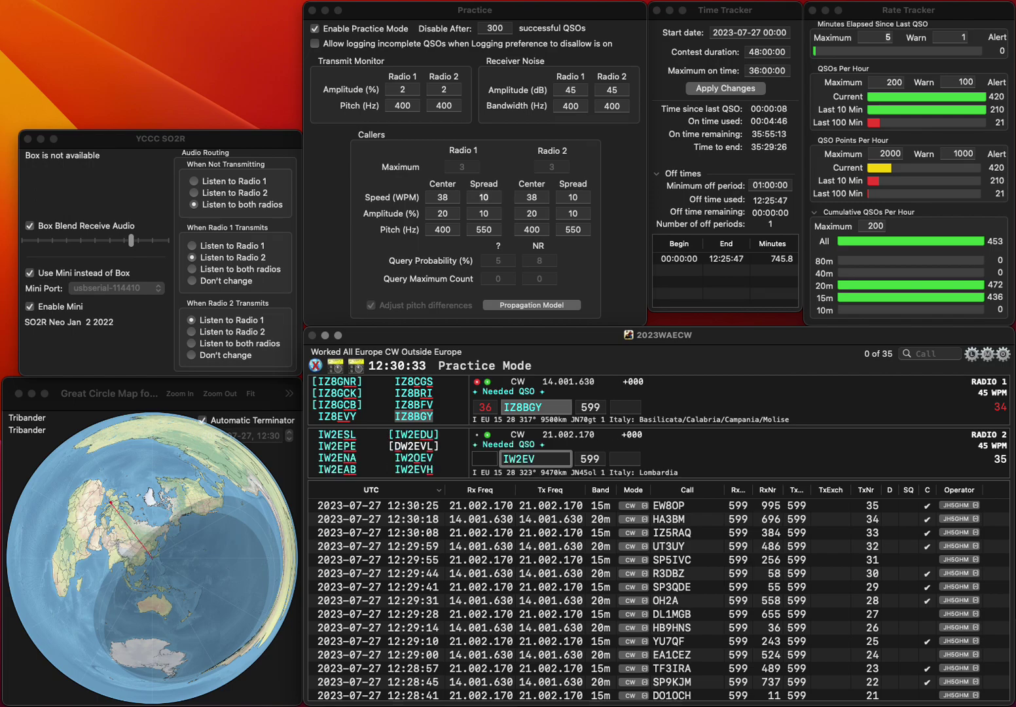
pyautogui.write('H')
pyautogui.press('Return')
pyautogui.write('435')
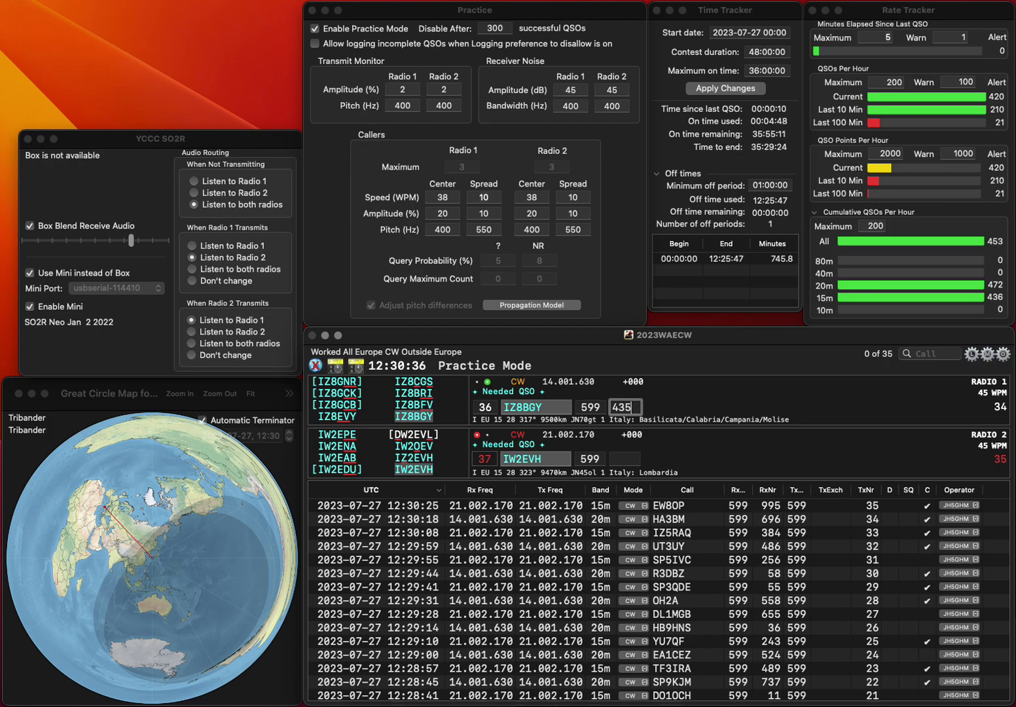
pyautogui.press('Return')
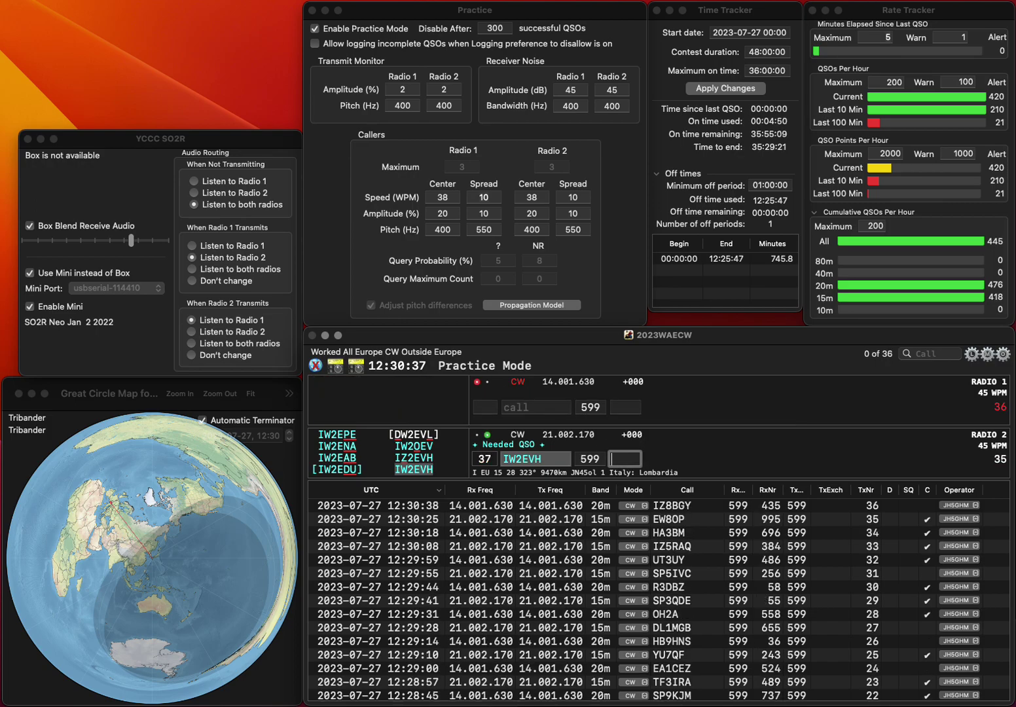
pyautogui.write('33')
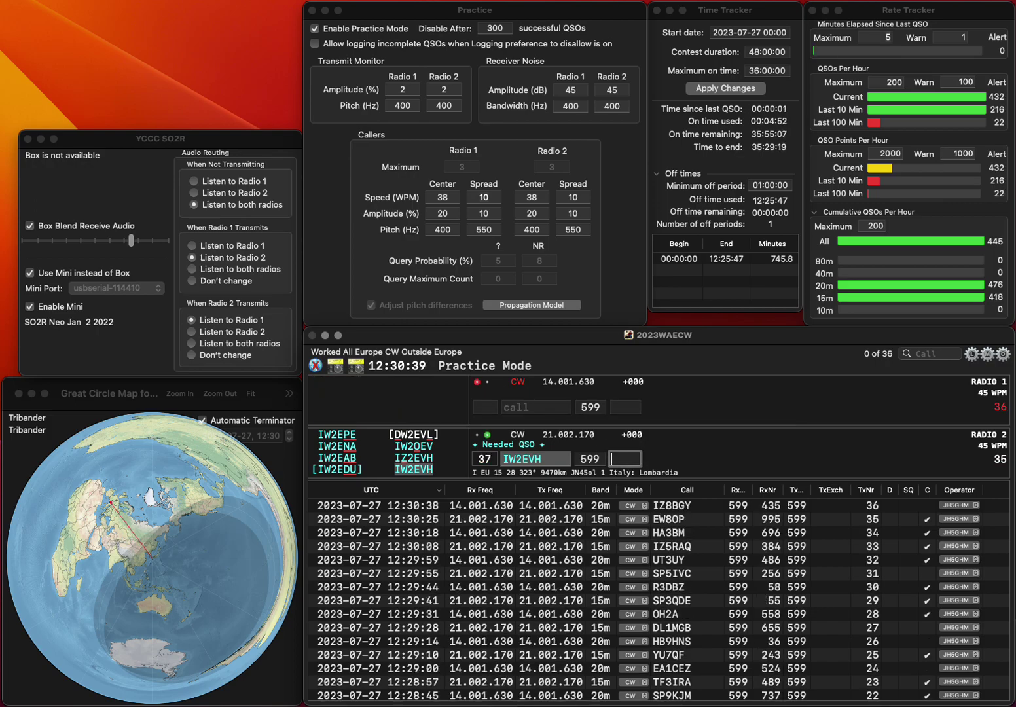
pyautogui.press('Return')
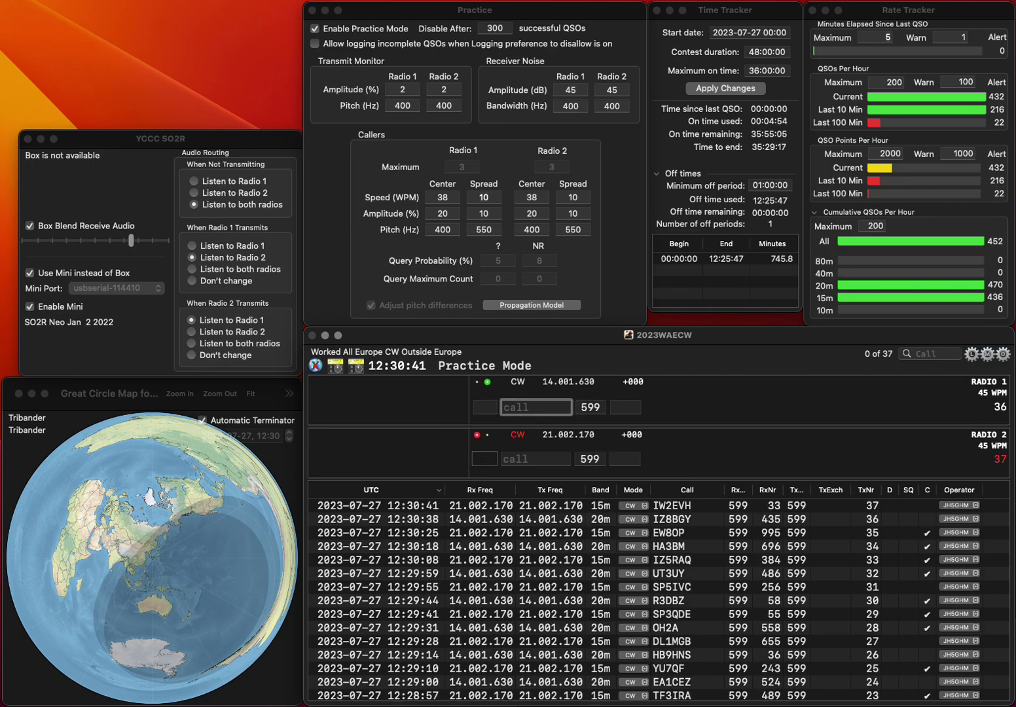
pyautogui.write('DL1Y')
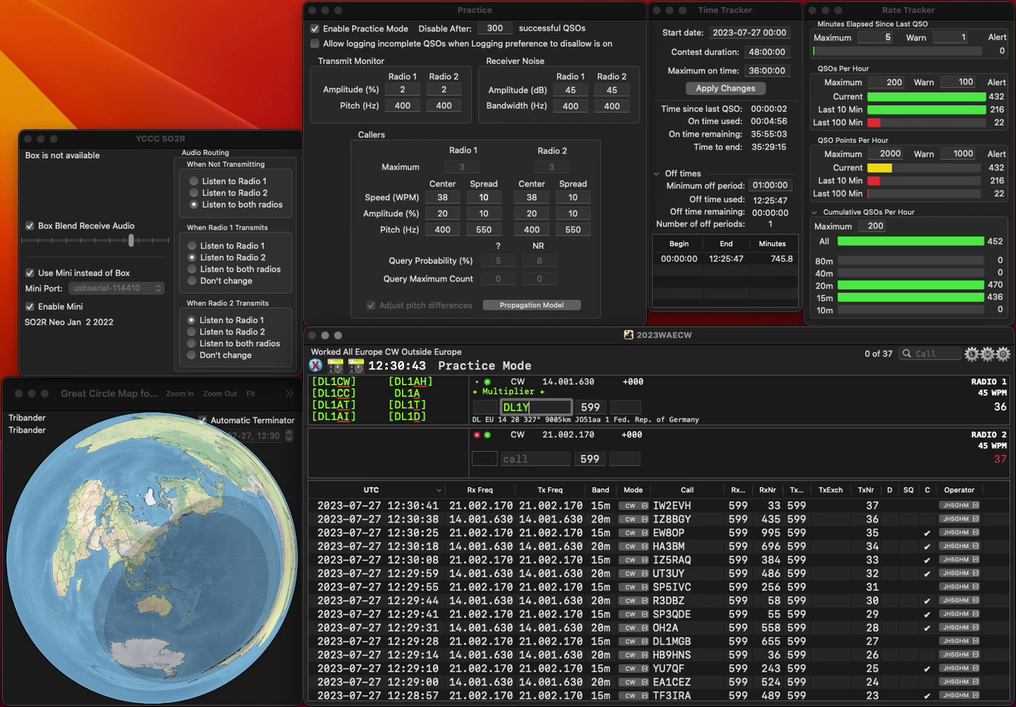
pyautogui.write('AW')
pyautogui.press('Return')
# Enter a partial call on Radio 2, correct it to CR2K and send the exchange
pyautogui.write('DCRK')
pyautogui.press('Home')
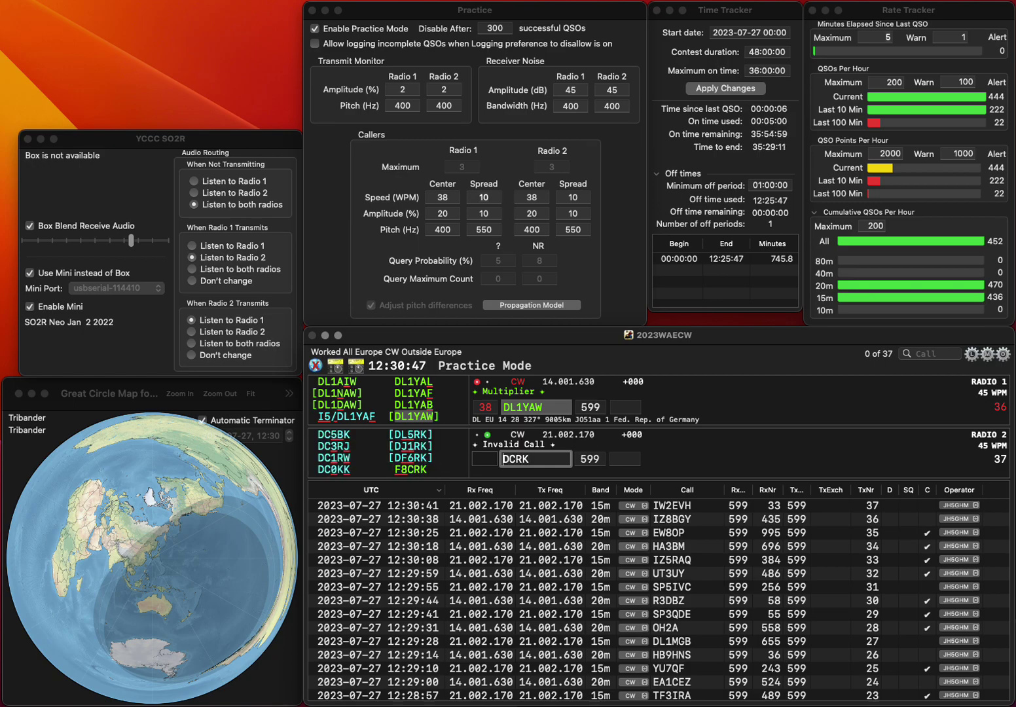
pyautogui.press('BackSpace')
pyautogui.write('C')
pyautogui.press('Right')
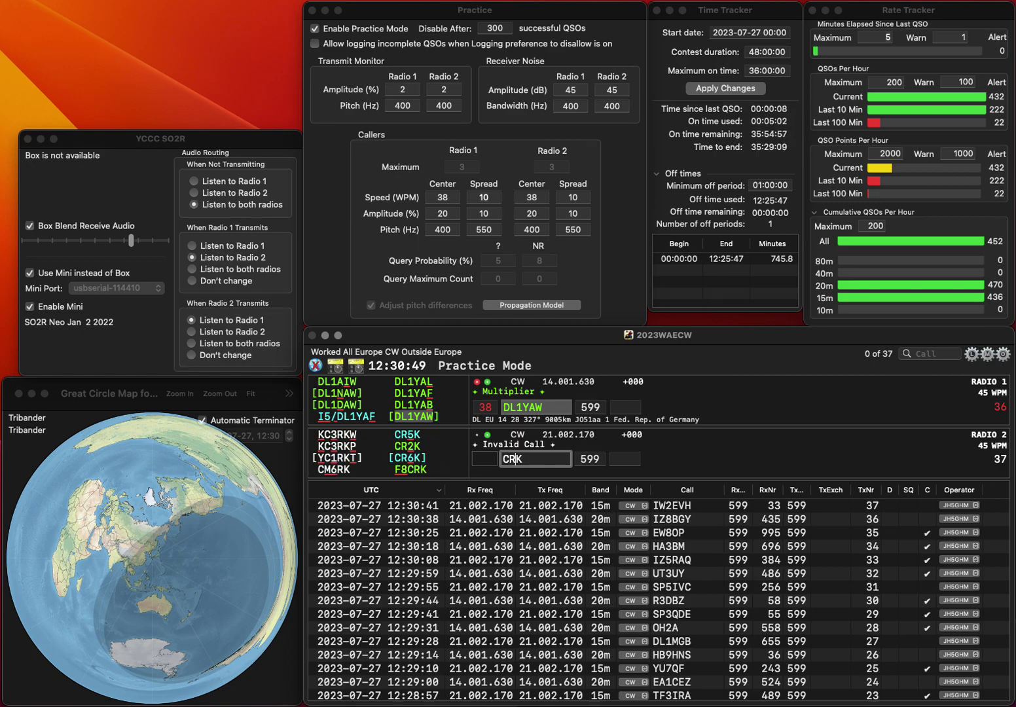
pyautogui.write('2')
pyautogui.press('Return')
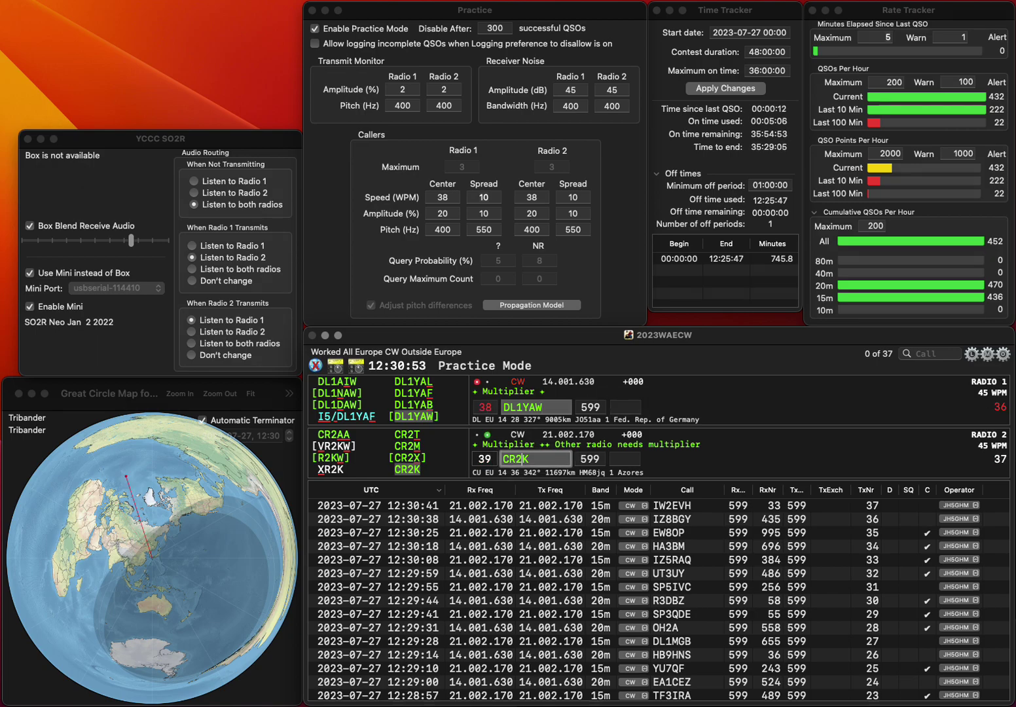
# Log CR2K on Radio 2 with received number 852 and DL1YAW on Radio 1 with 812
pyautogui.press('Tab')
pyautogui.write('852')
pyautogui.press('Return')
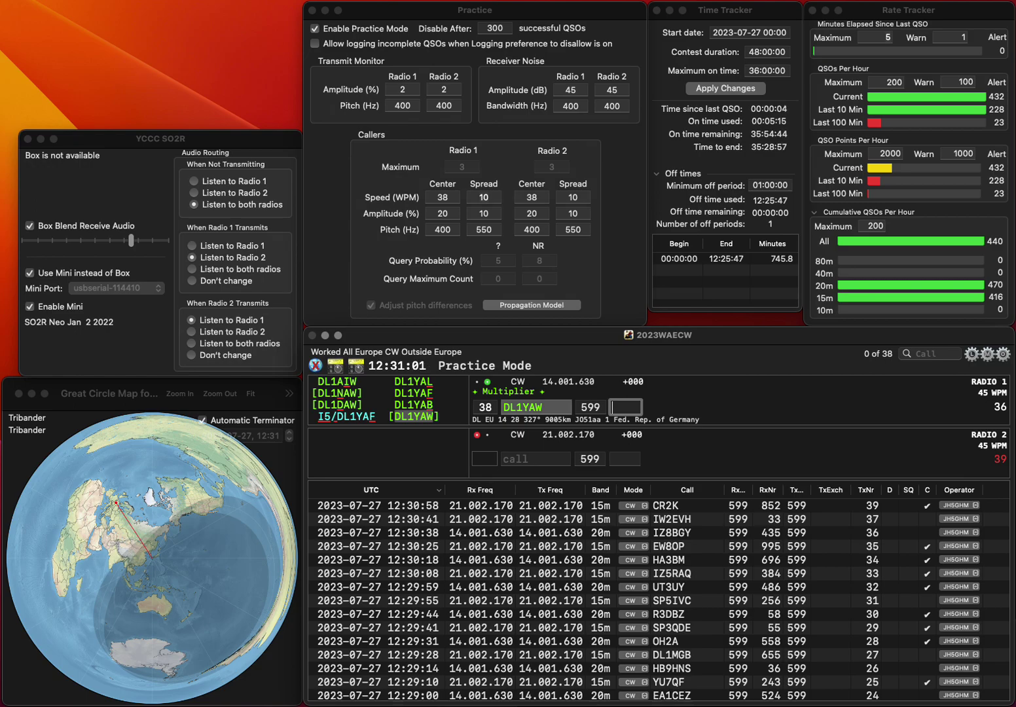
pyautogui.write('812')
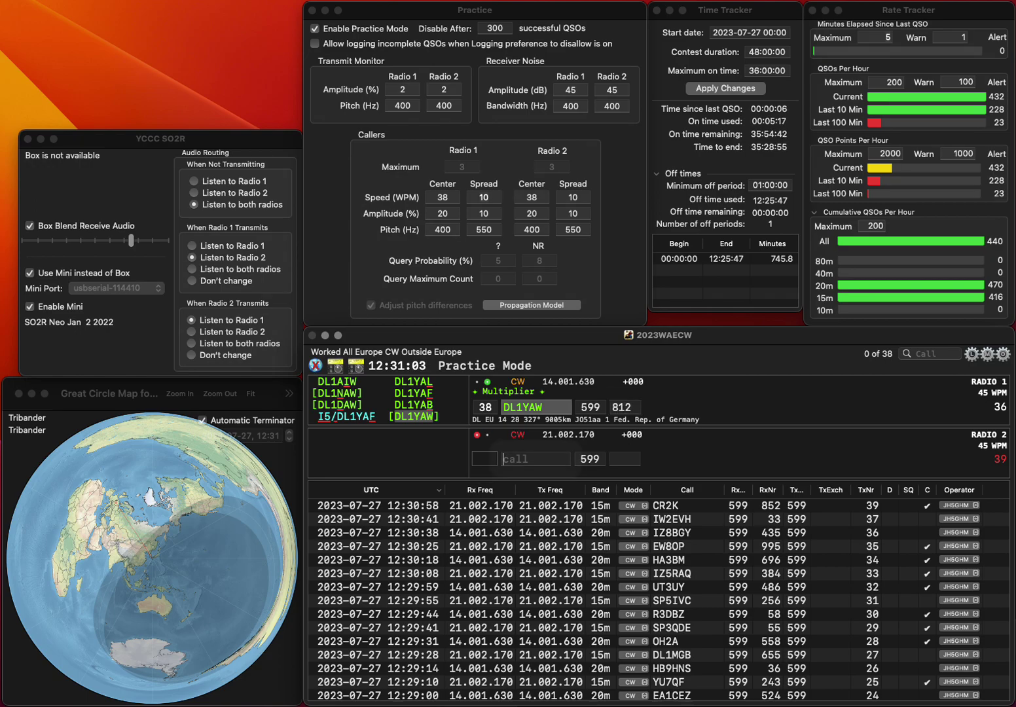
pyautogui.press('Return')
pyautogui.write('EU4CK')
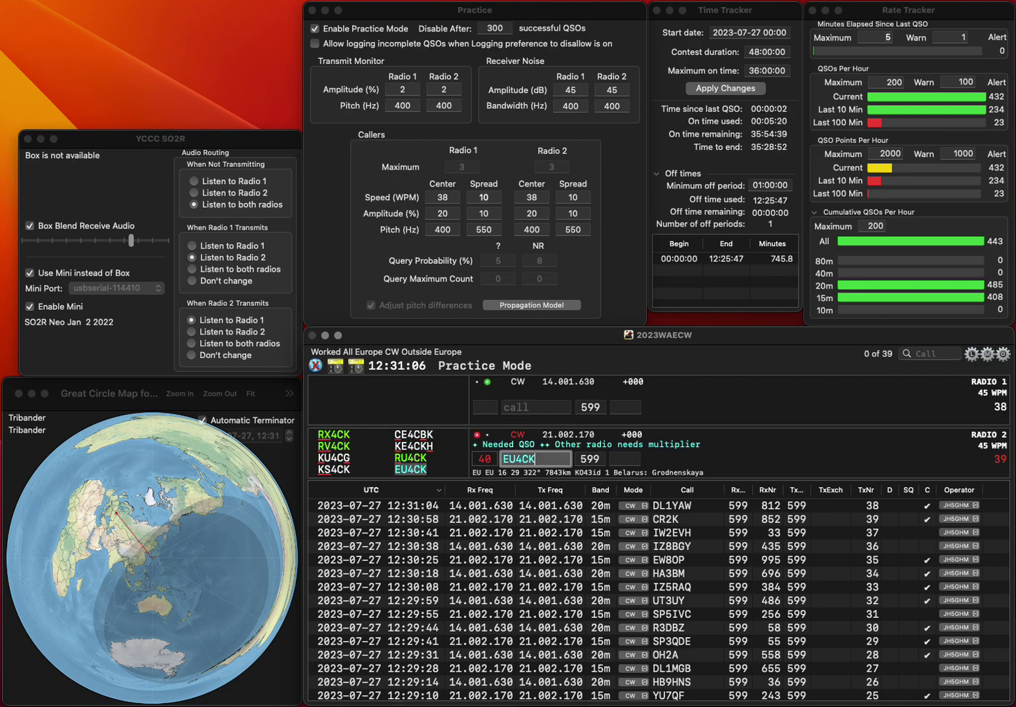
pyautogui.press('Return')
pyautogui.write('S')
pyautogui.press('BackSpace')
pyautogui.write('JJMN')
pyautogui.press('Delete')
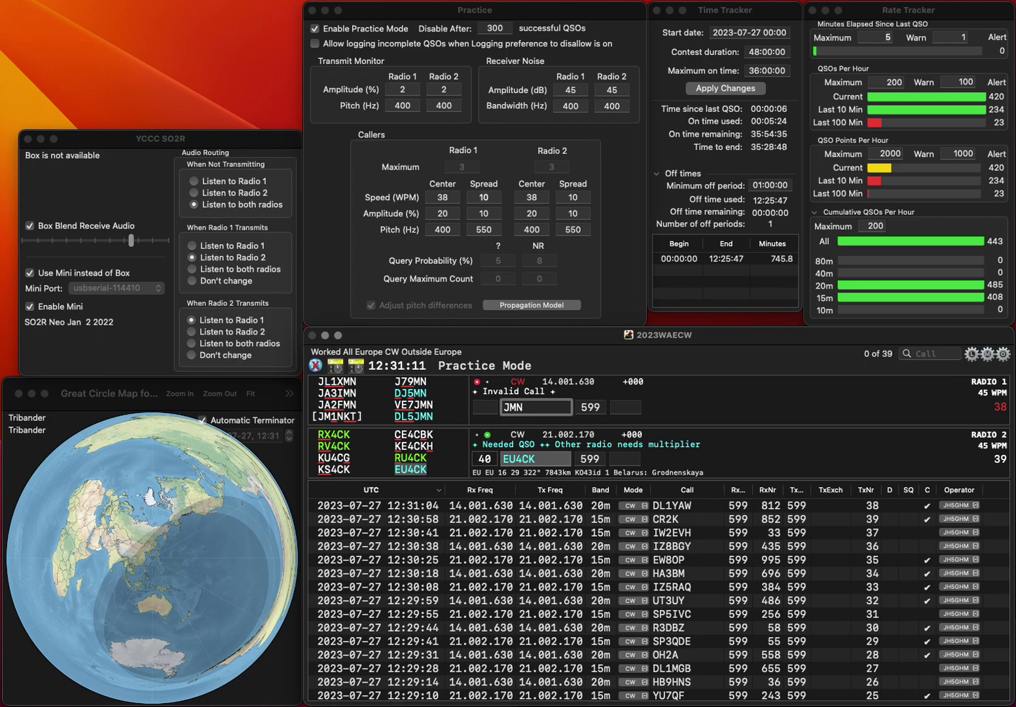
pyautogui.write('66')
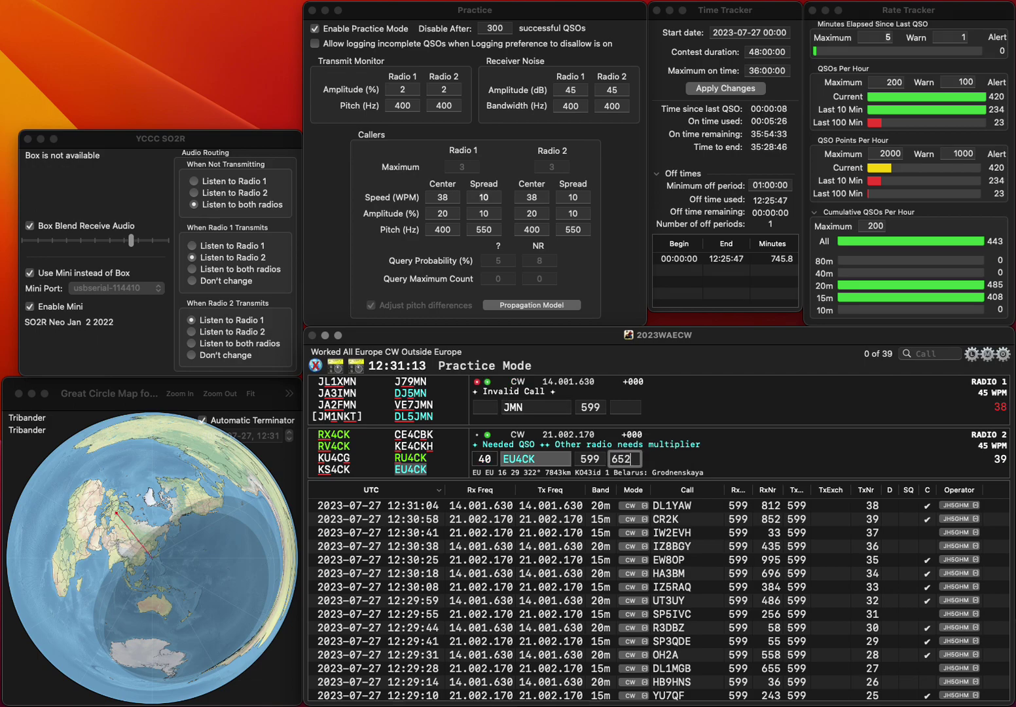
pyautogui.press('Return')
pyautogui.write('M')
pyautogui.press('Left')
pyautogui.press('Left')
pyautogui.press('BackSpace')
pyautogui.write('I1')
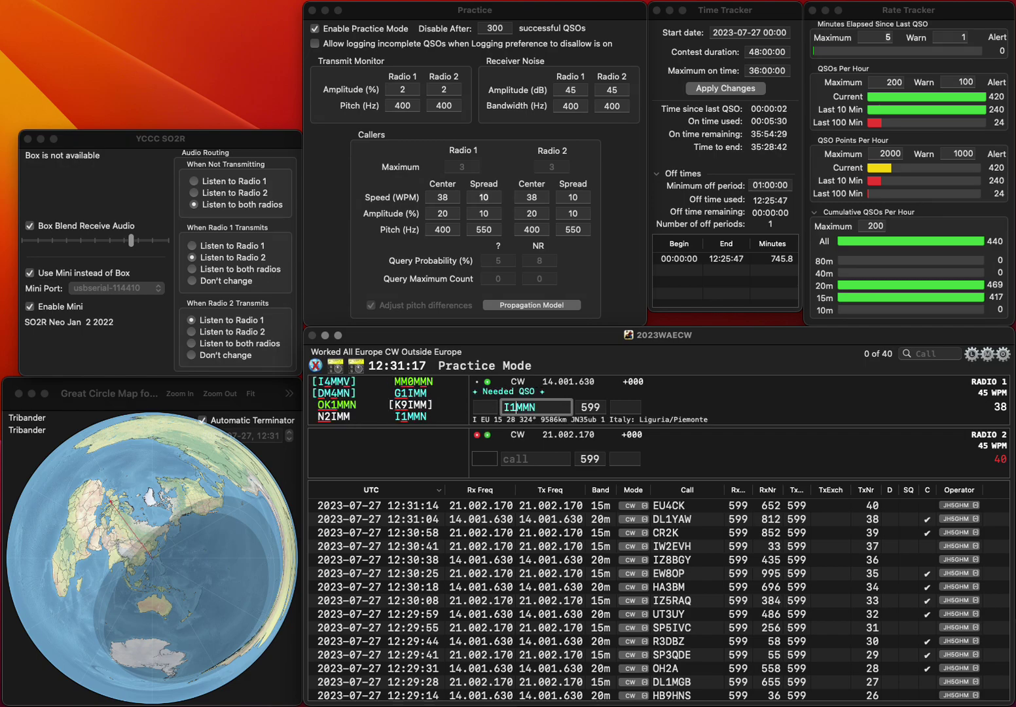
pyautogui.press('Return')
pyautogui.write('DF9MIE')
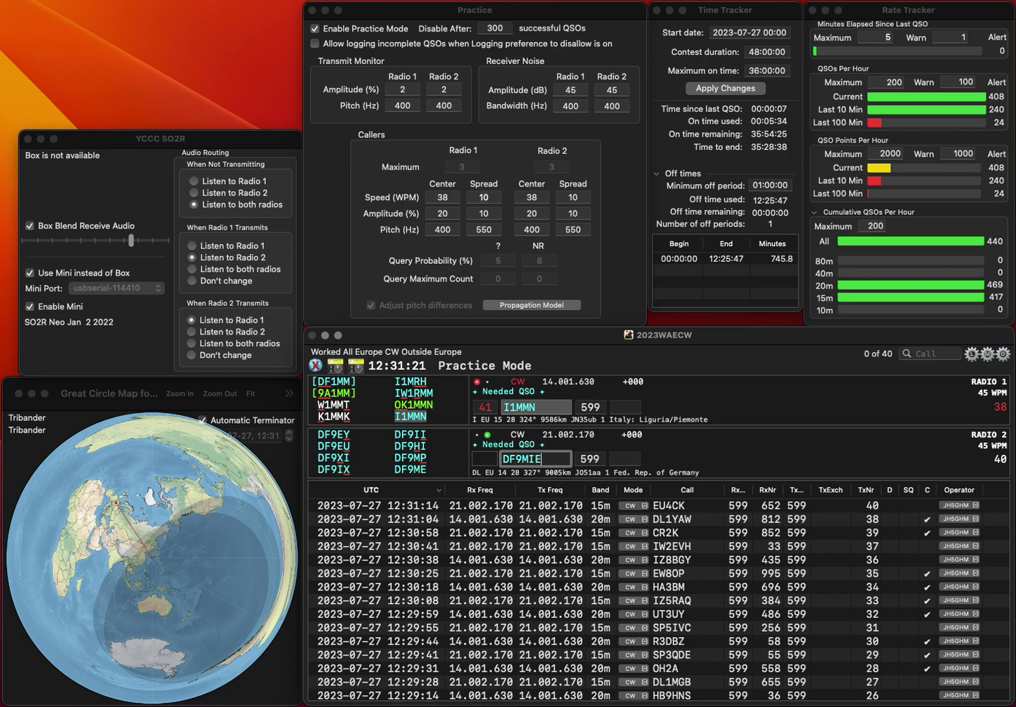
pyautogui.press('Left')
pyautogui.press('BackSpace')
pyautogui.press('Return')
# Log I1MMN on Radio 1 with received number 272 and DF9ME on Radio 2 with 852
pyautogui.write('272')
pyautogui.press('Return')
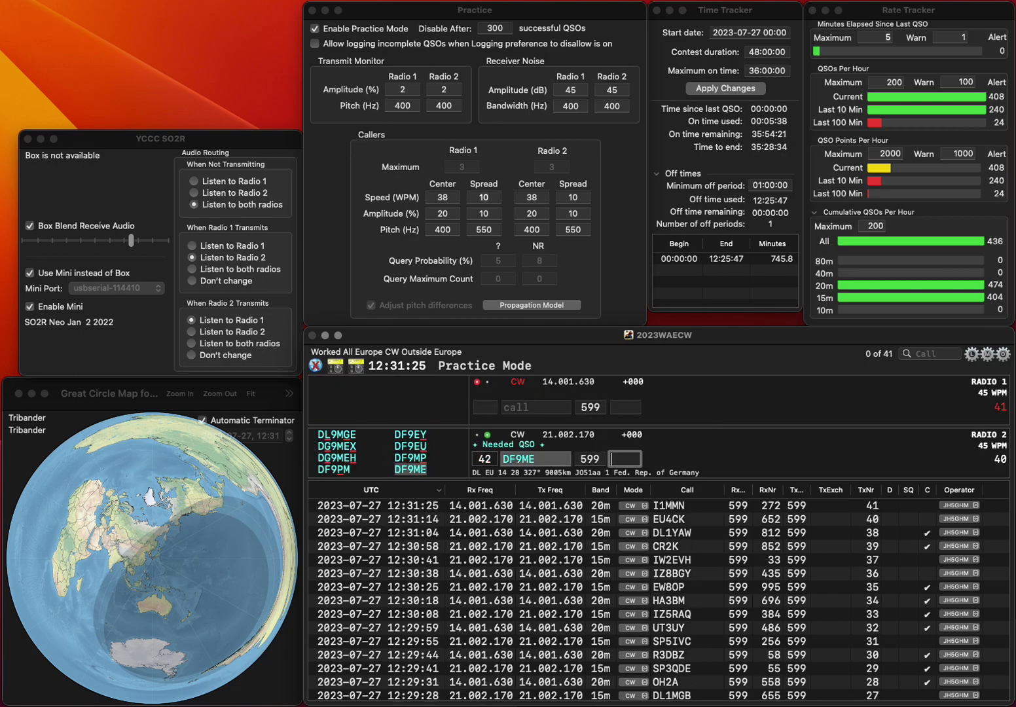
pyautogui.write('852')
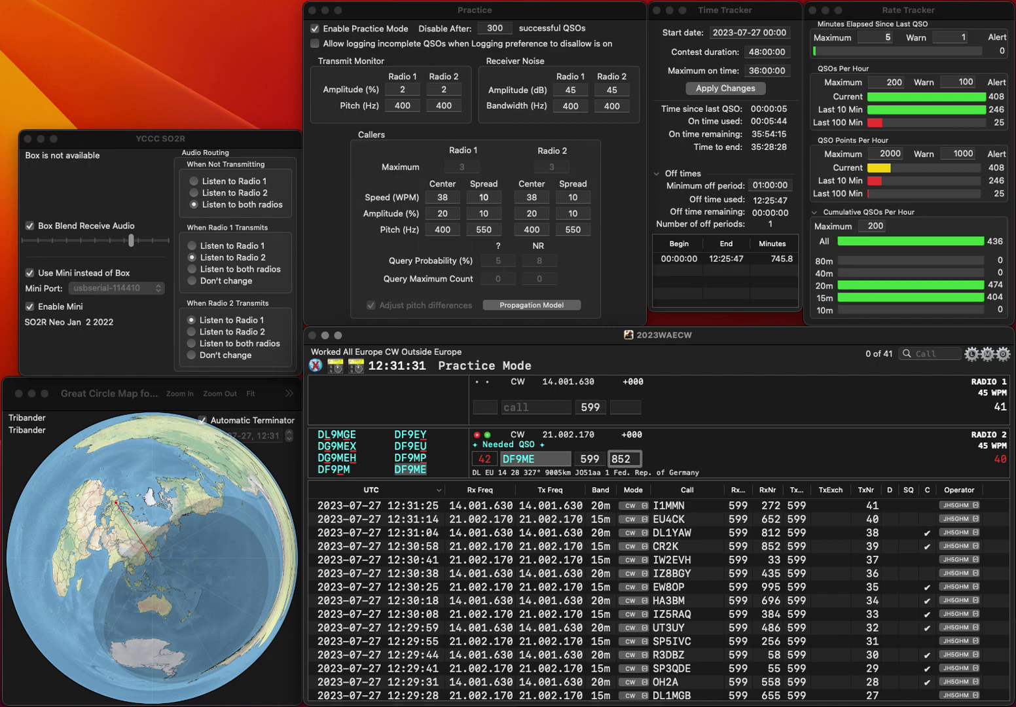
pyautogui.press('Return')
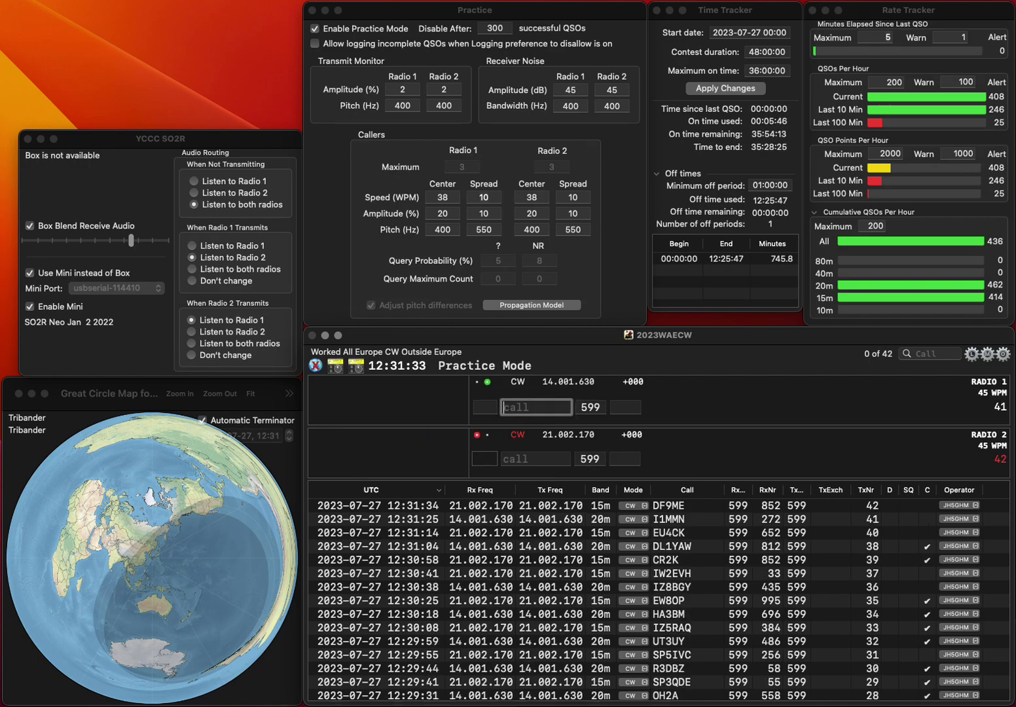
pyautogui.write('HB9')
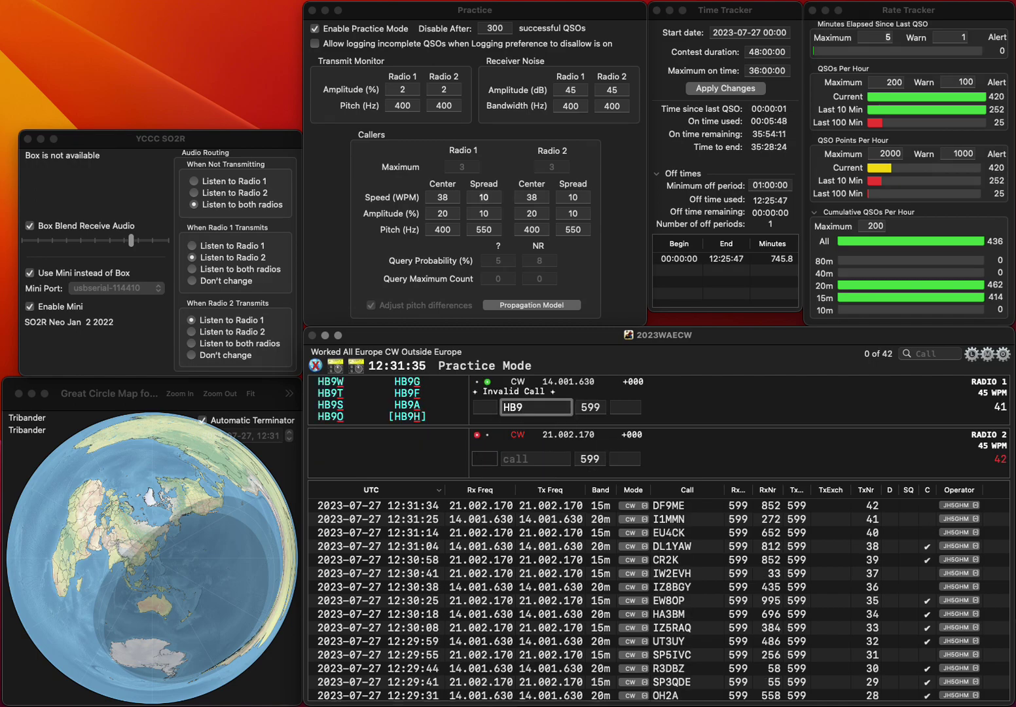
pyautogui.write('GZX')
pyautogui.press('Return')
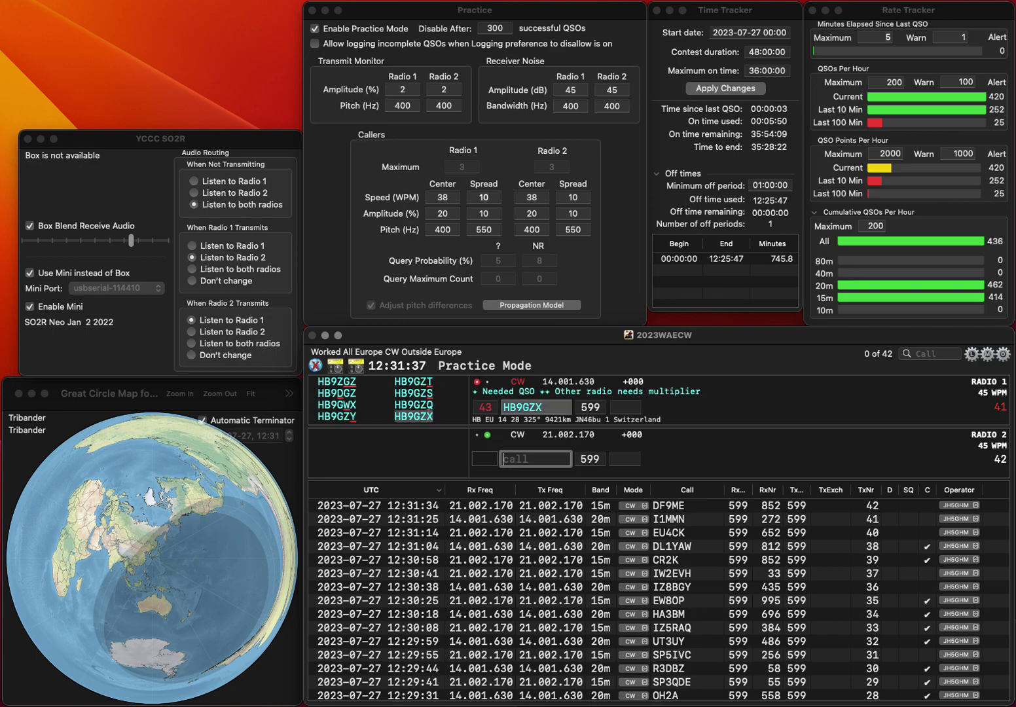
# Answer the Radio 2 caller as EA5IYS, sending the exchange
pyautogui.write('YS')
pyautogui.press('Home')
pyautogui.write('EA5')
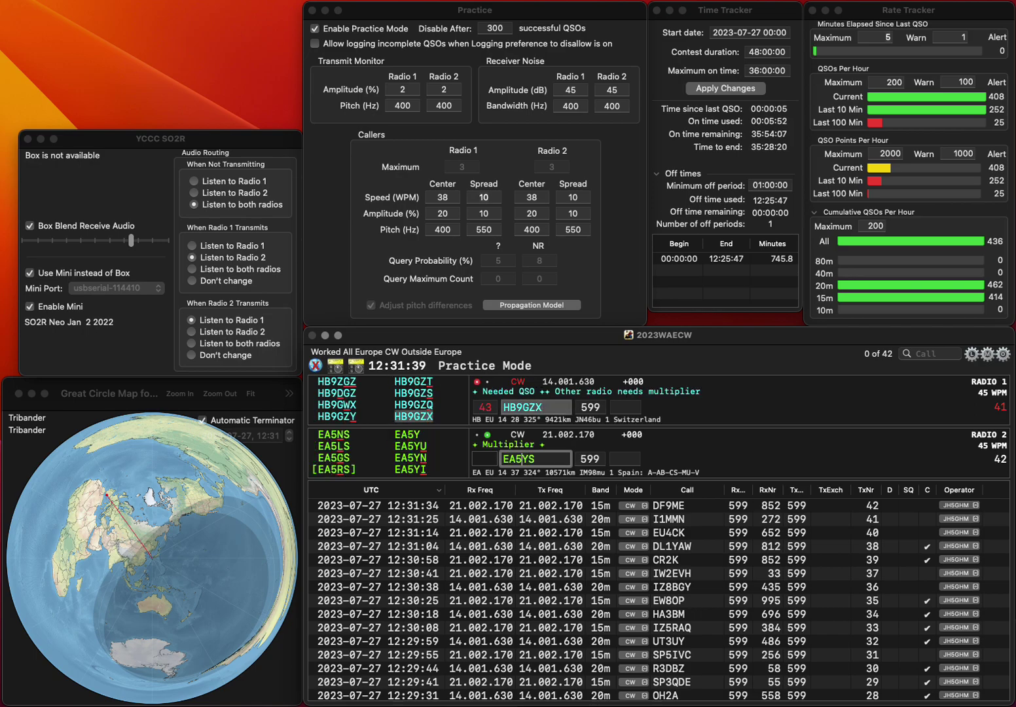
pyautogui.write('I')
pyautogui.press('Return')
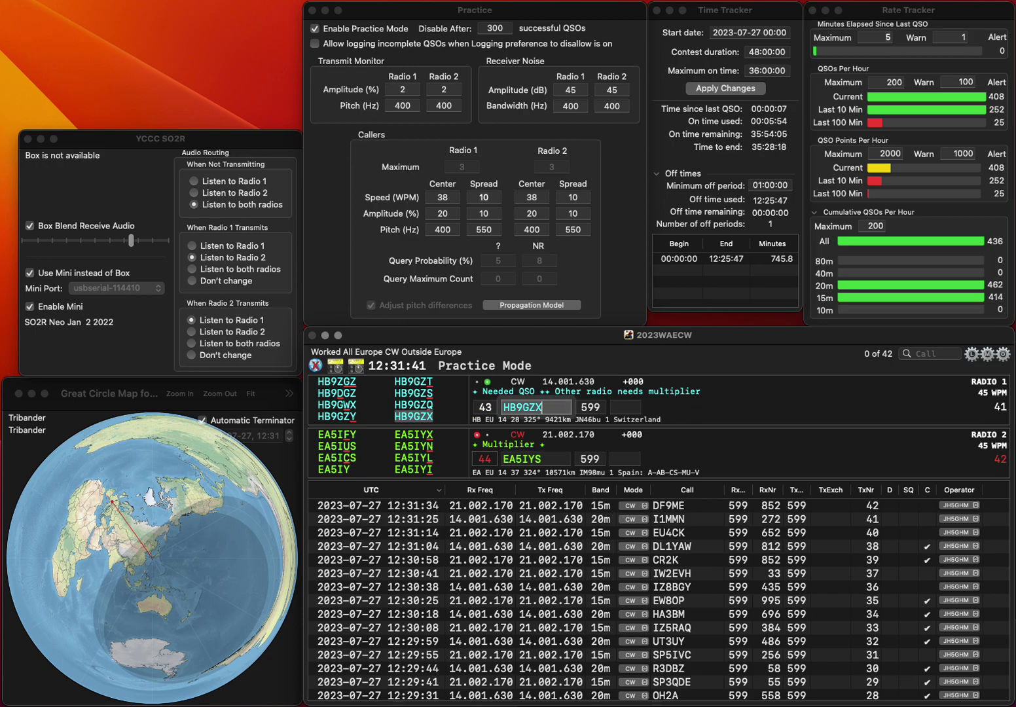
# Log HB9GZX on Radio 1 with received number 11, and change the Radio 2 call to EA5IKS and resend the exchange
pyautogui.write('1')
pyautogui.press('Return')
pyautogui.press('Delete')
pyautogui.press('Delete')
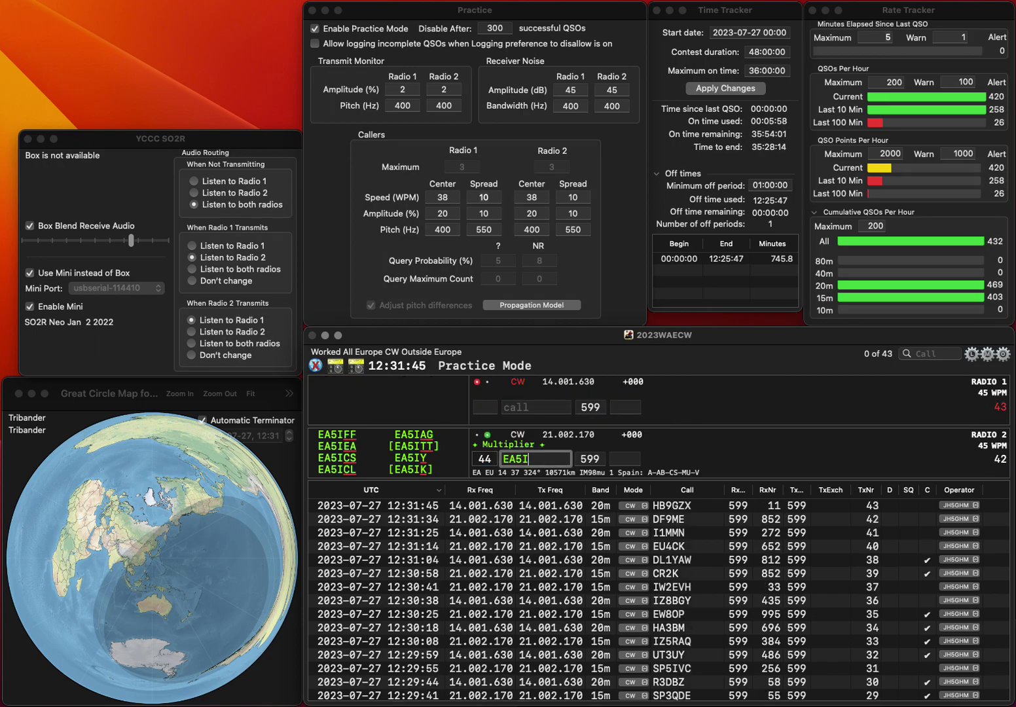
pyautogui.press('BackSpace')
pyautogui.write('S')
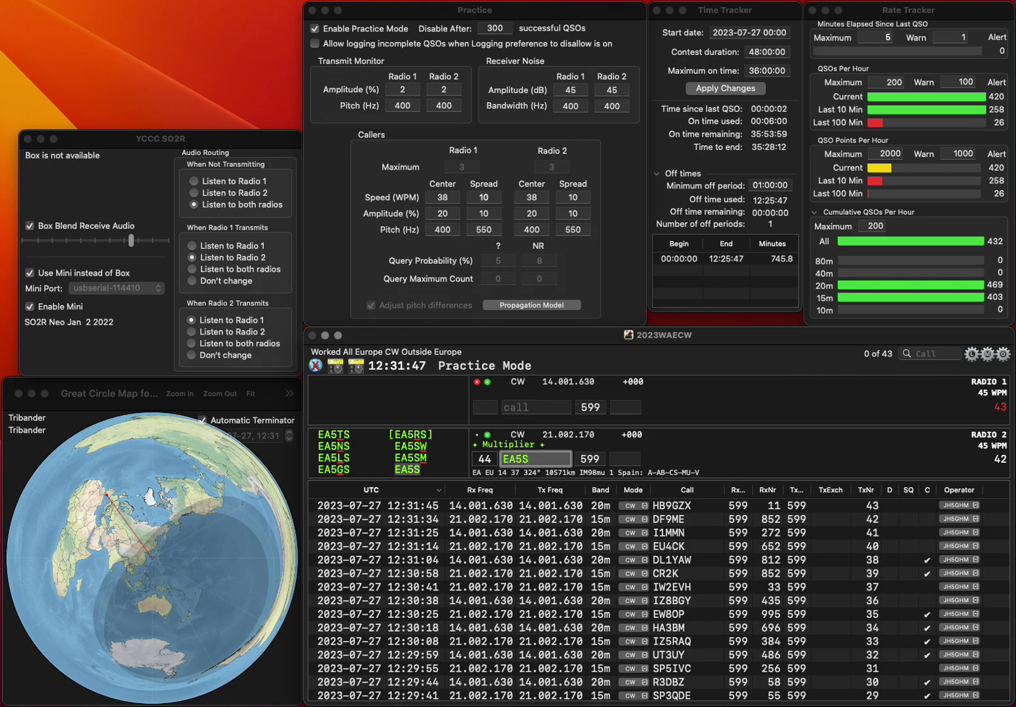
pyautogui.press('Left')
pyautogui.write('K')
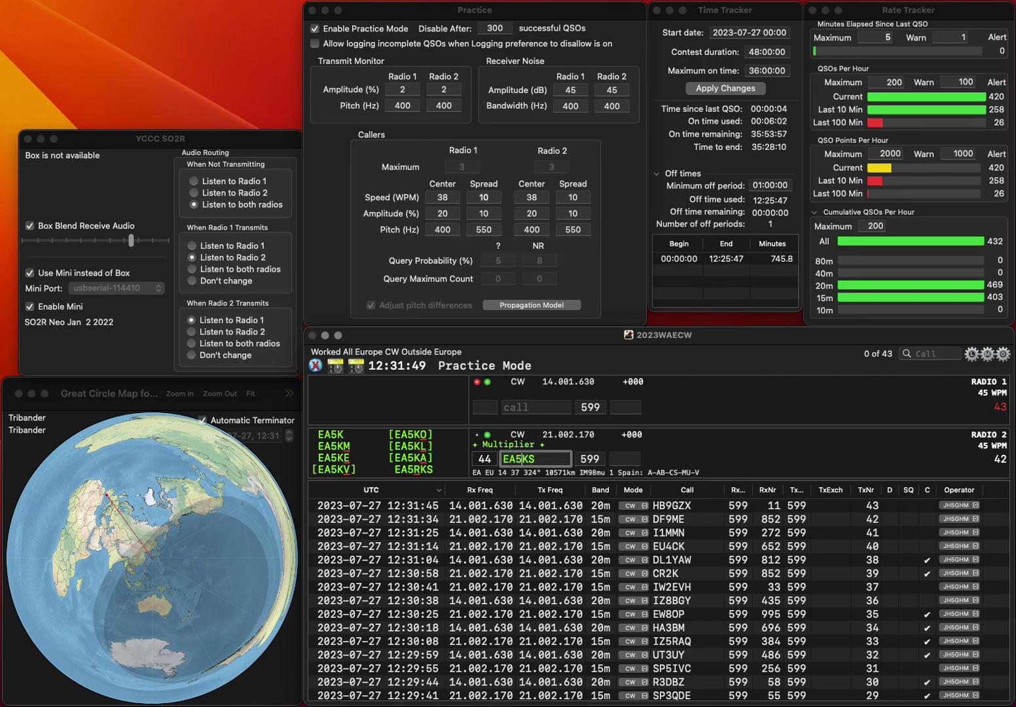
pyautogui.press('Left')
pyautogui.write('I')
pyautogui.press('Return')
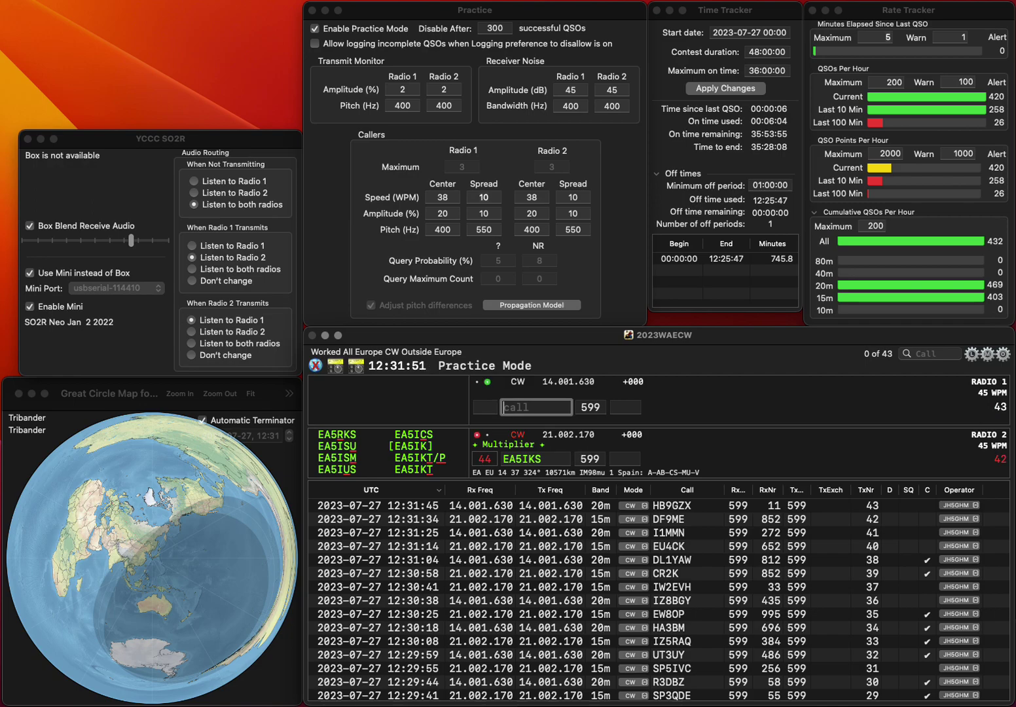
pyautogui.write('S')
pyautogui.press('BackSpace')
pyautogui.write('IK8RKH')
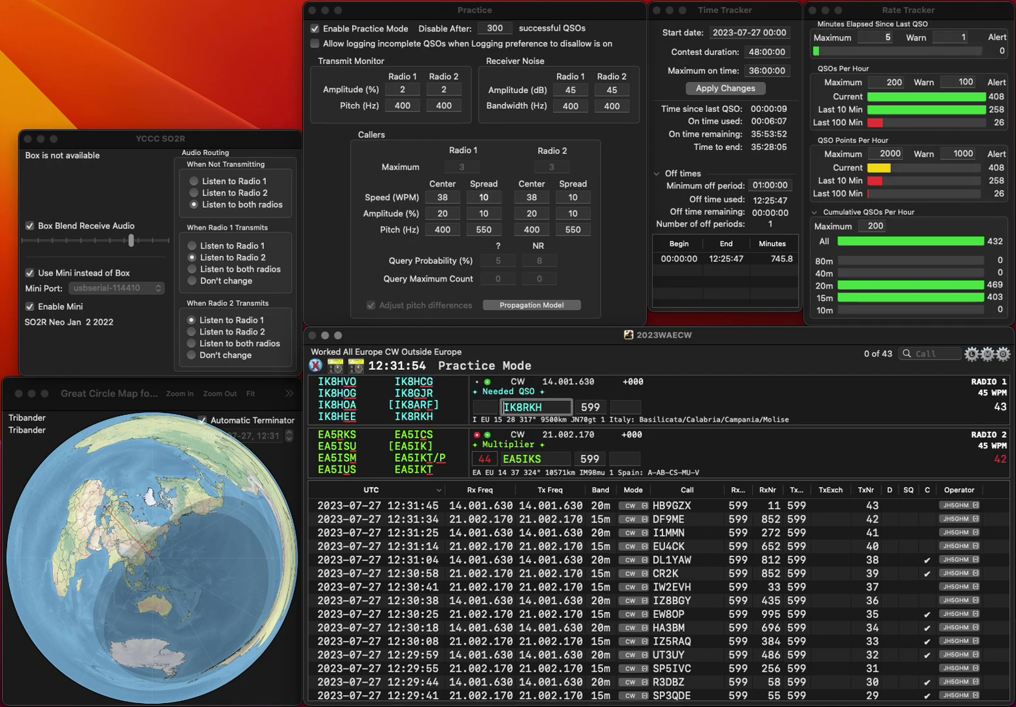
pyautogui.press('Return')
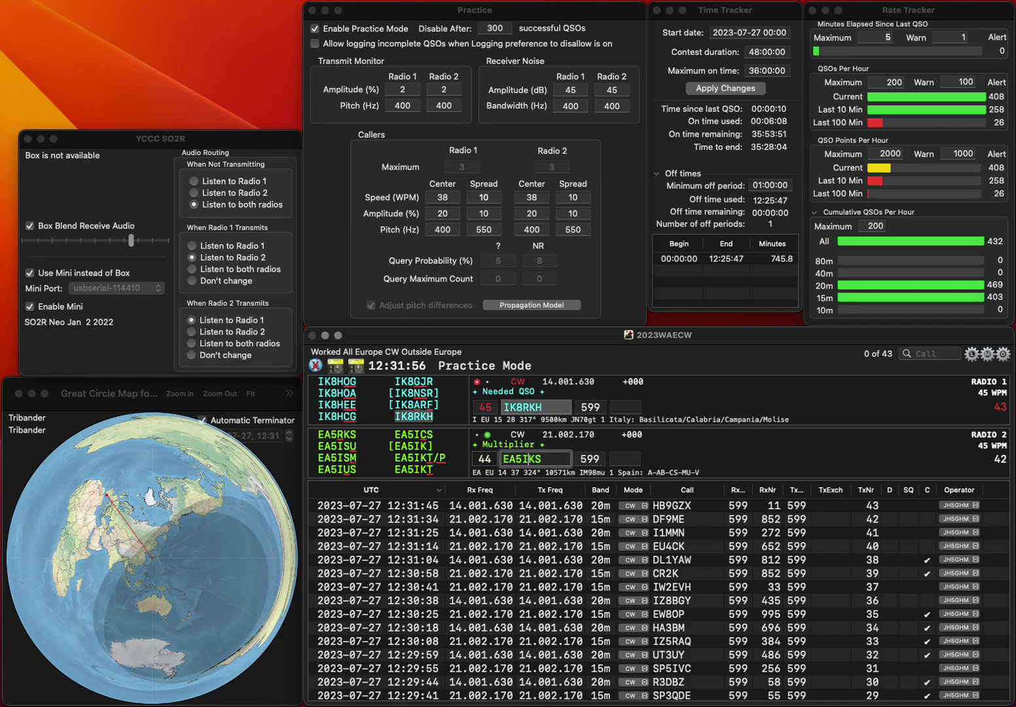
# Correct the call on Radio 2 to EA5ICS and resend the exchange
pyautogui.press('Left')
pyautogui.press('BackSpace')
pyautogui.write('C')
pyautogui.press('Return')
pyautogui.press('space')
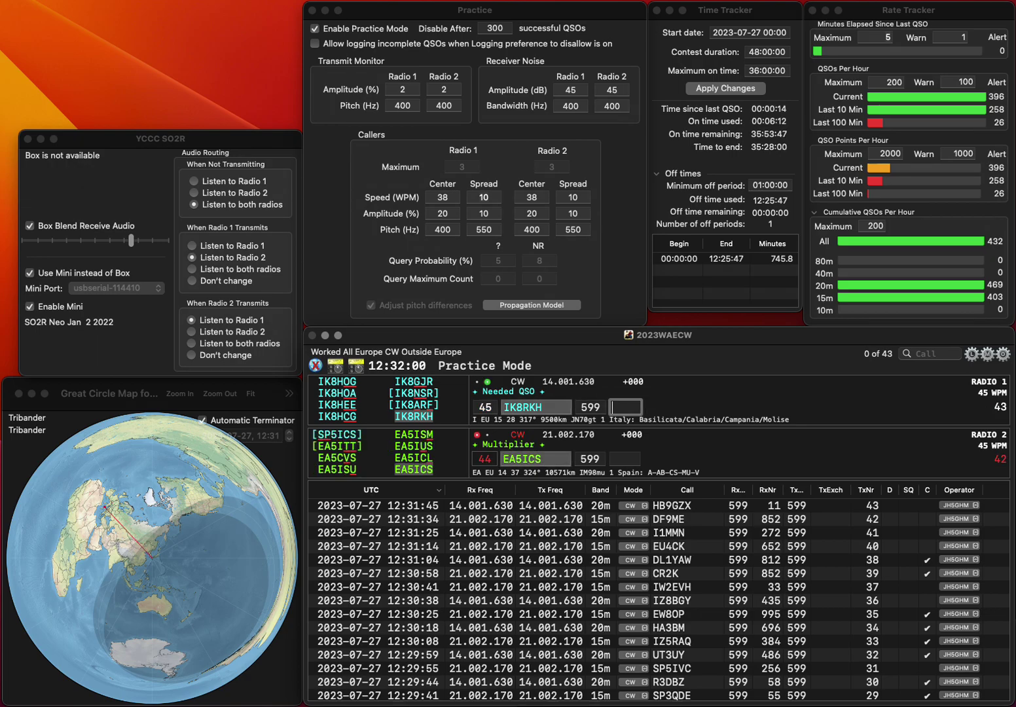
pyautogui.write('58')
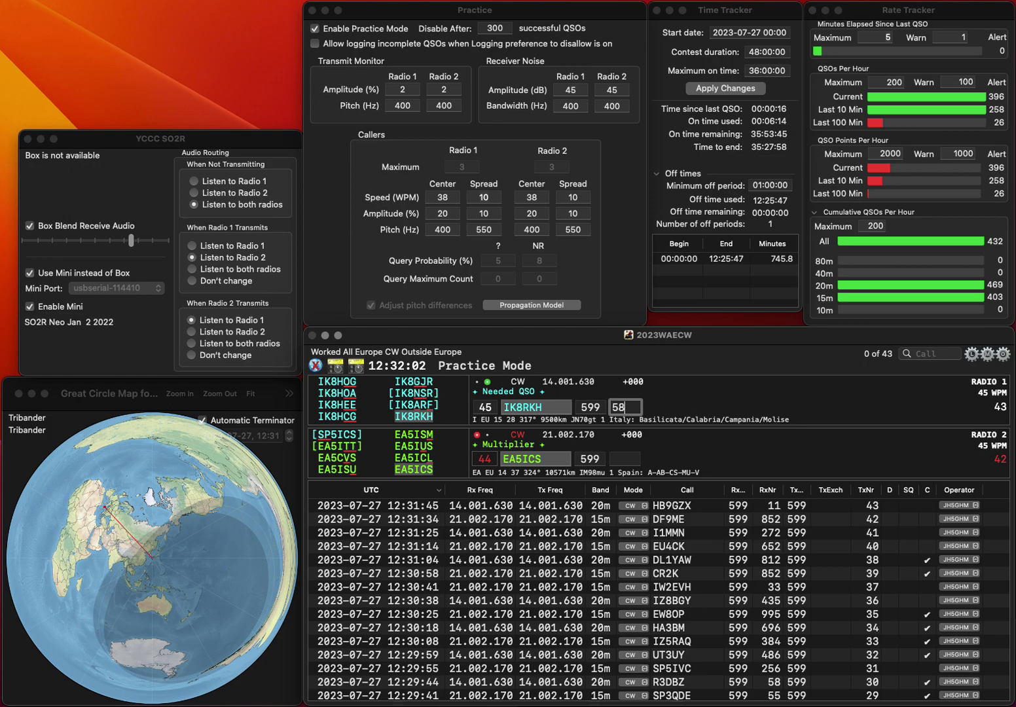
pyautogui.write('1')
pyautogui.press('Return')
pyautogui.write('69')
pyautogui.press('Return')
pyautogui.write('CU3AK')
pyautogui.press('Return')
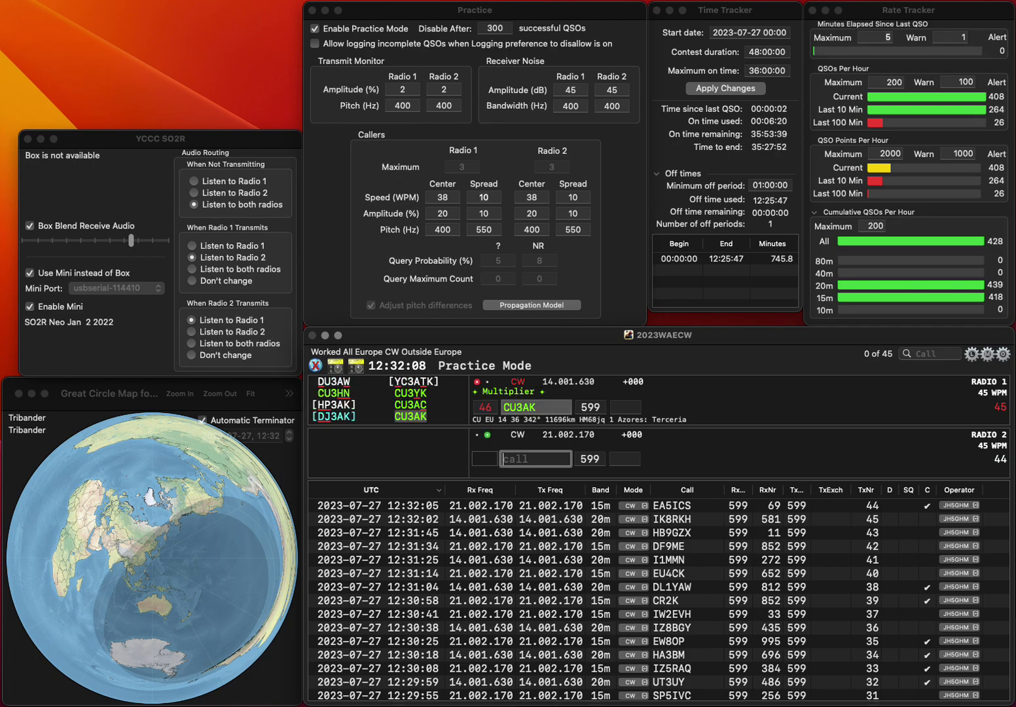
pyautogui.write('SV8EUF')
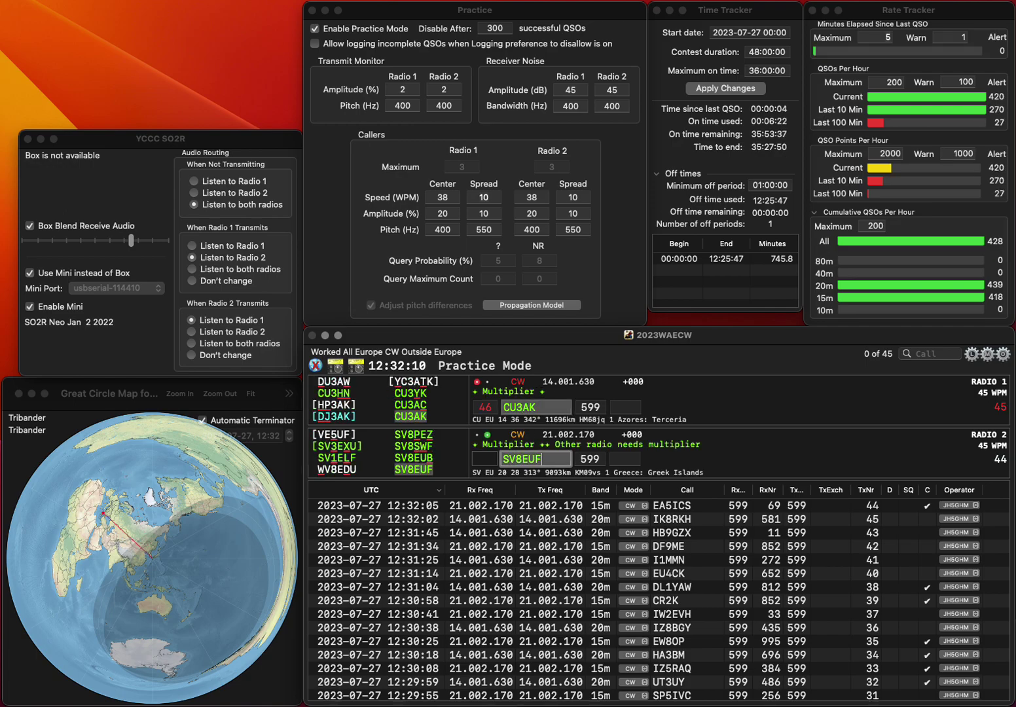
pyautogui.press('Return')
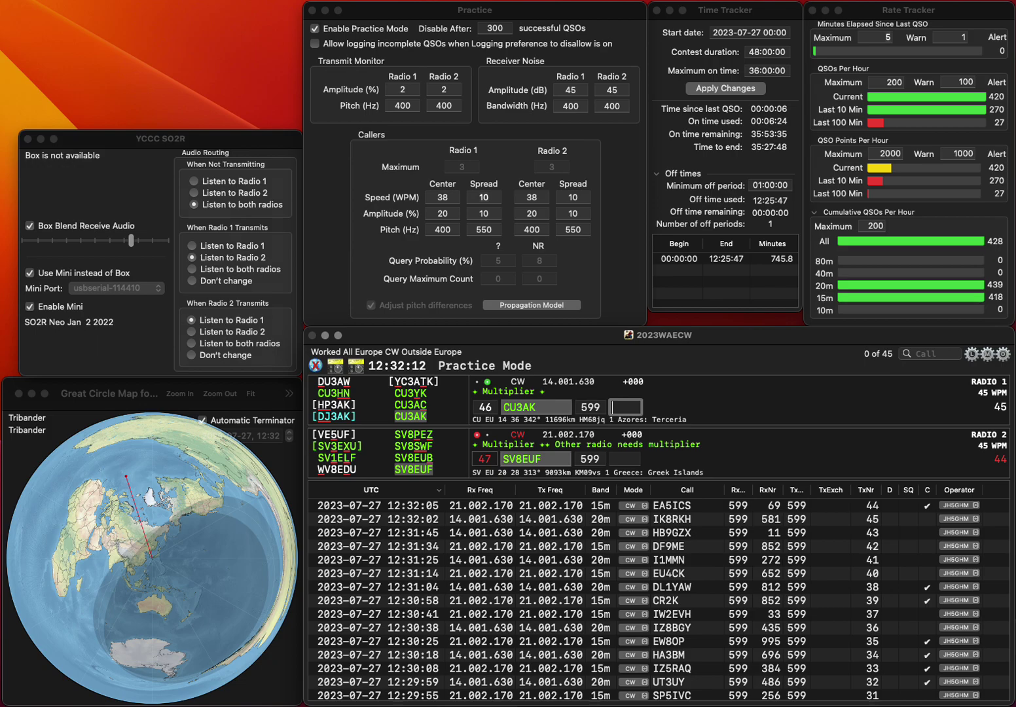
pyautogui.write('966')
pyautogui.press('Return')
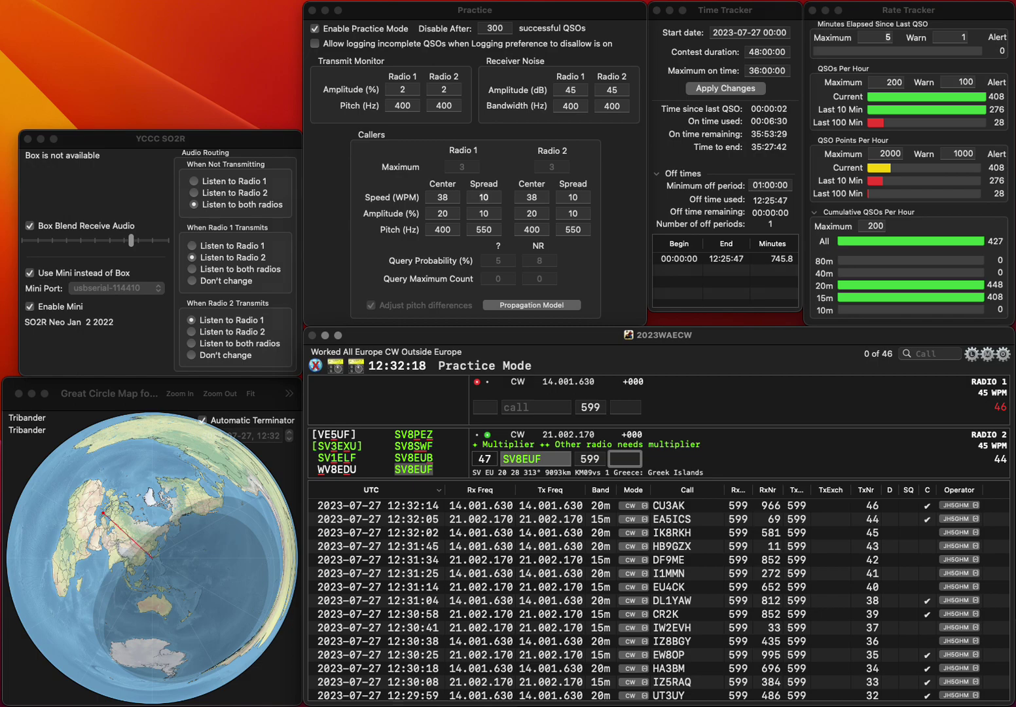
pyautogui.write('293')
pyautogui.press('Return')
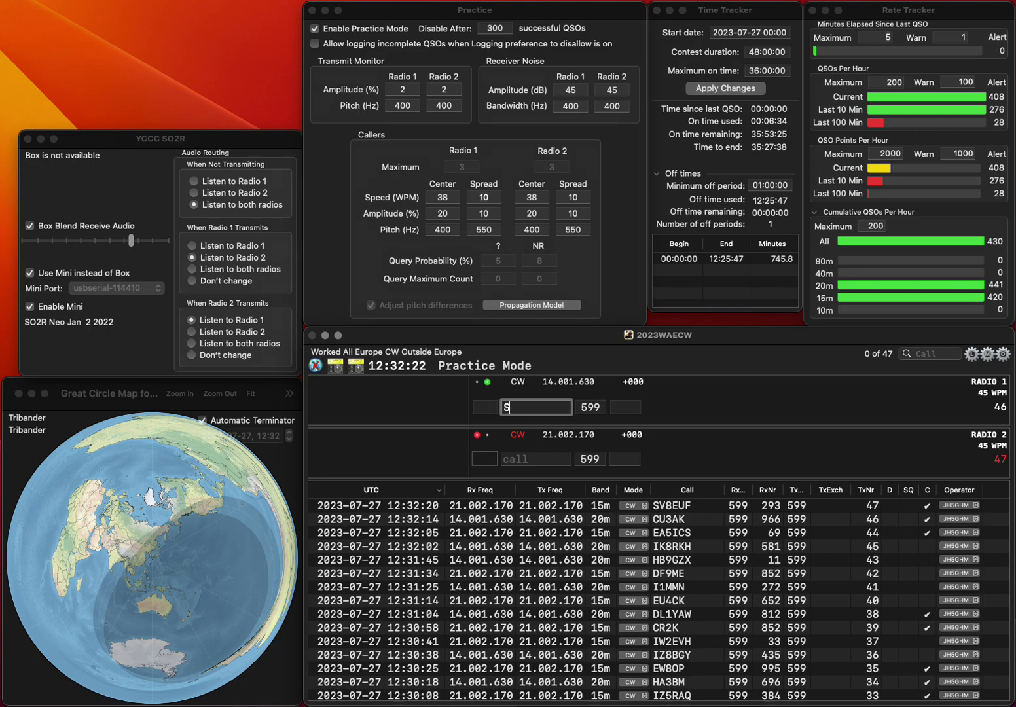
pyautogui.write('6CZ')
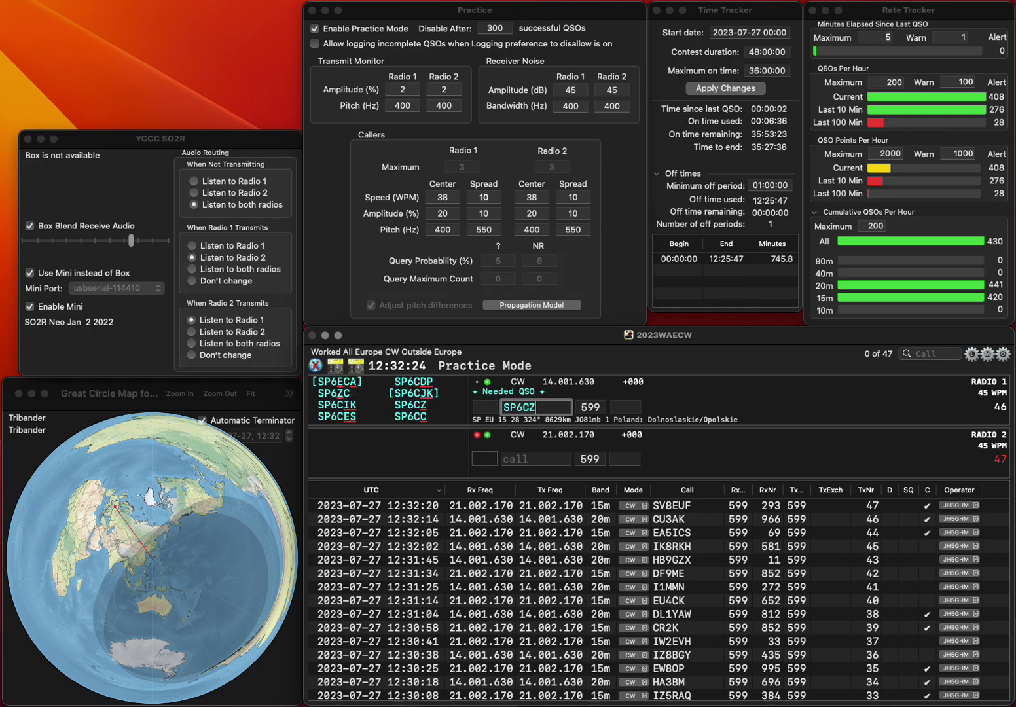
pyautogui.press('Return')
pyautogui.write('F8AOF')
pyautogui.press('Return')
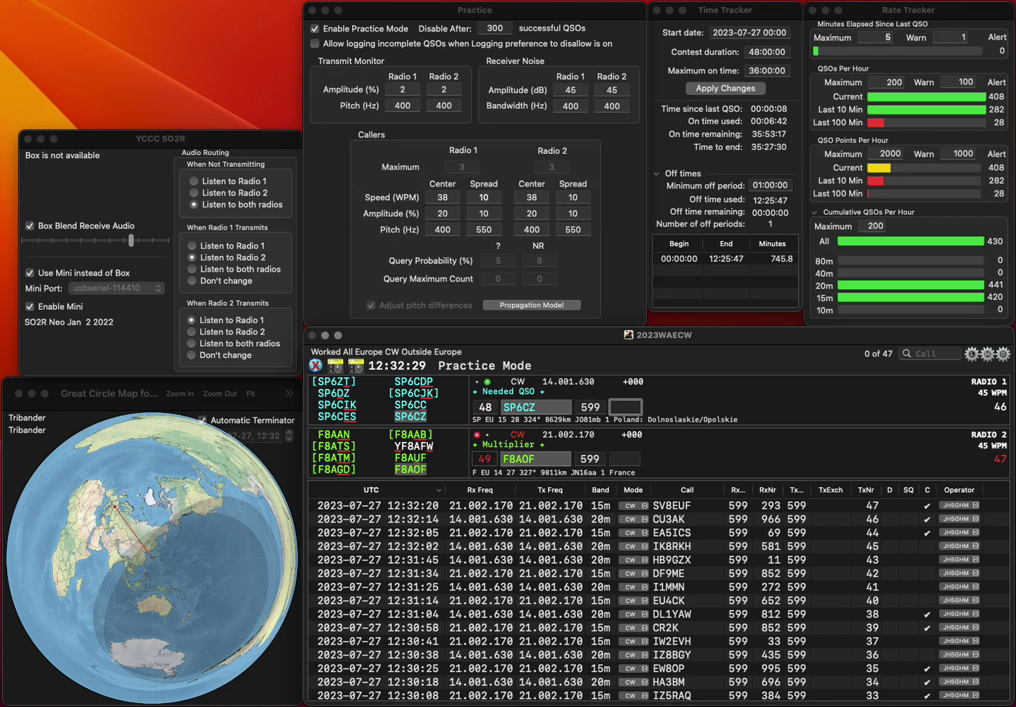
pyautogui.write('0')
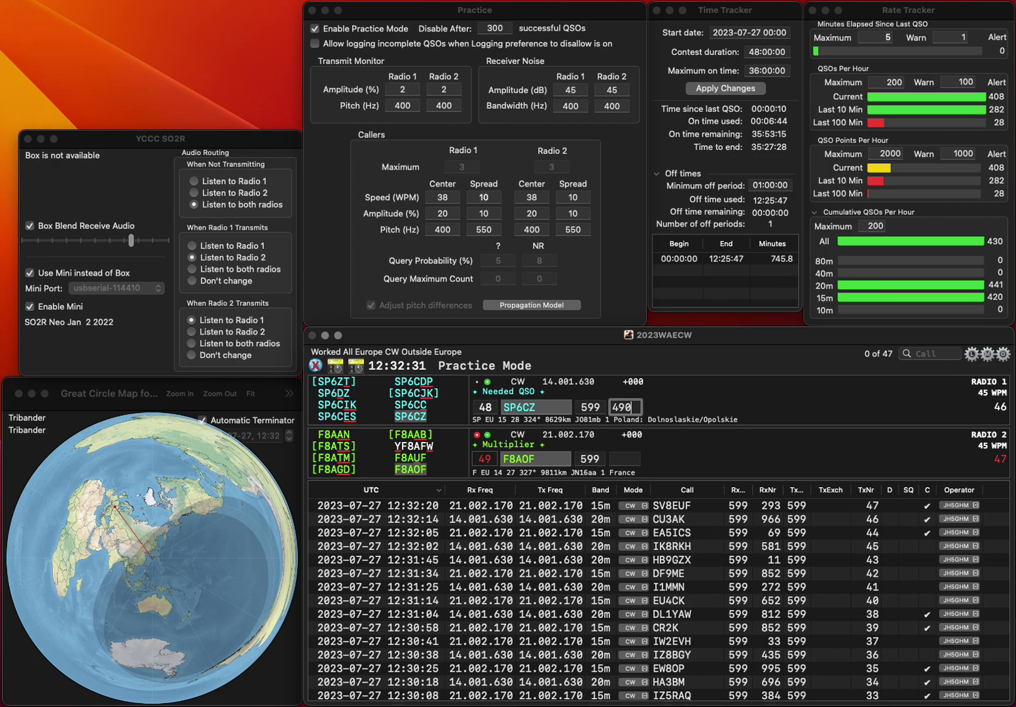
pyautogui.press('Return')
pyautogui.write('19')
pyautogui.press('Return')
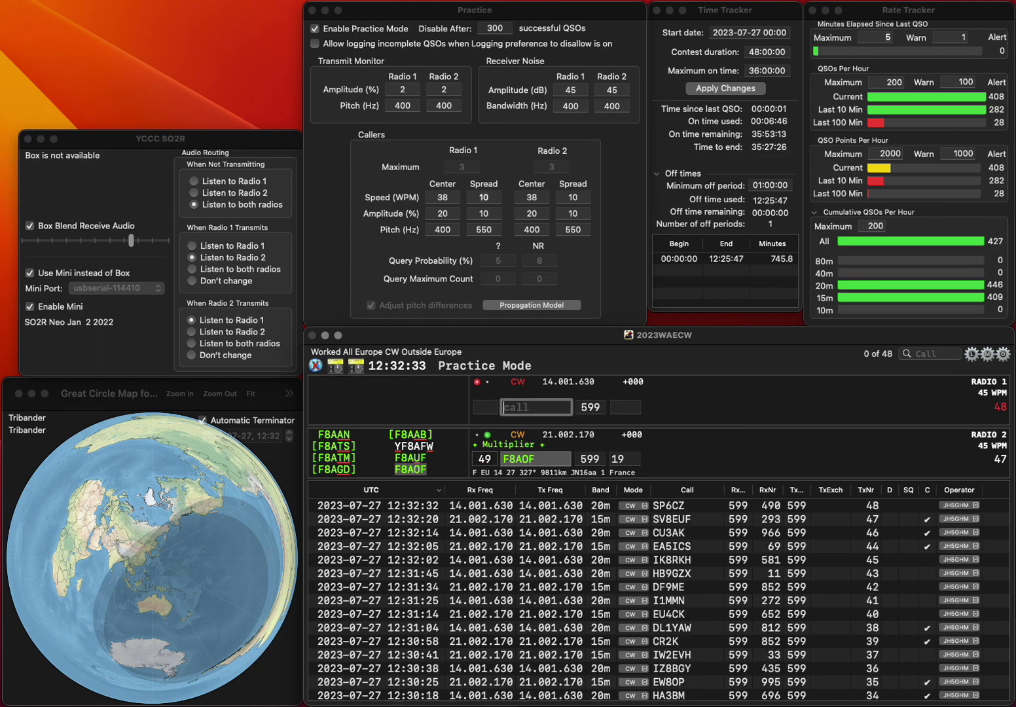
pyautogui.write('RK3W')
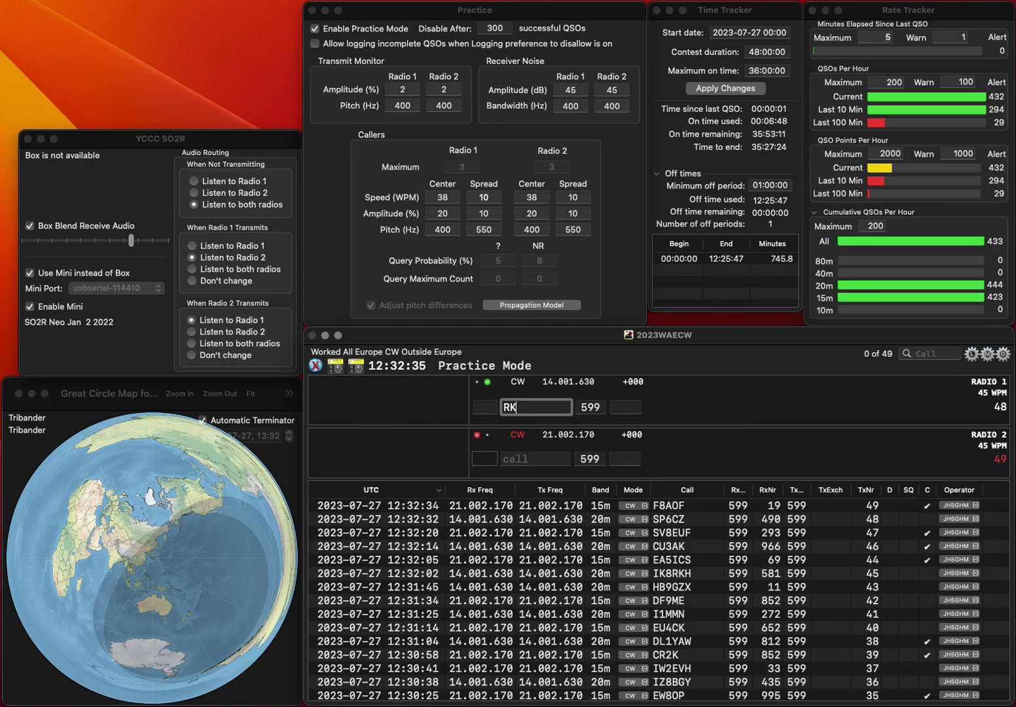
pyautogui.press('Return')
pyautogui.write('PD2AH')
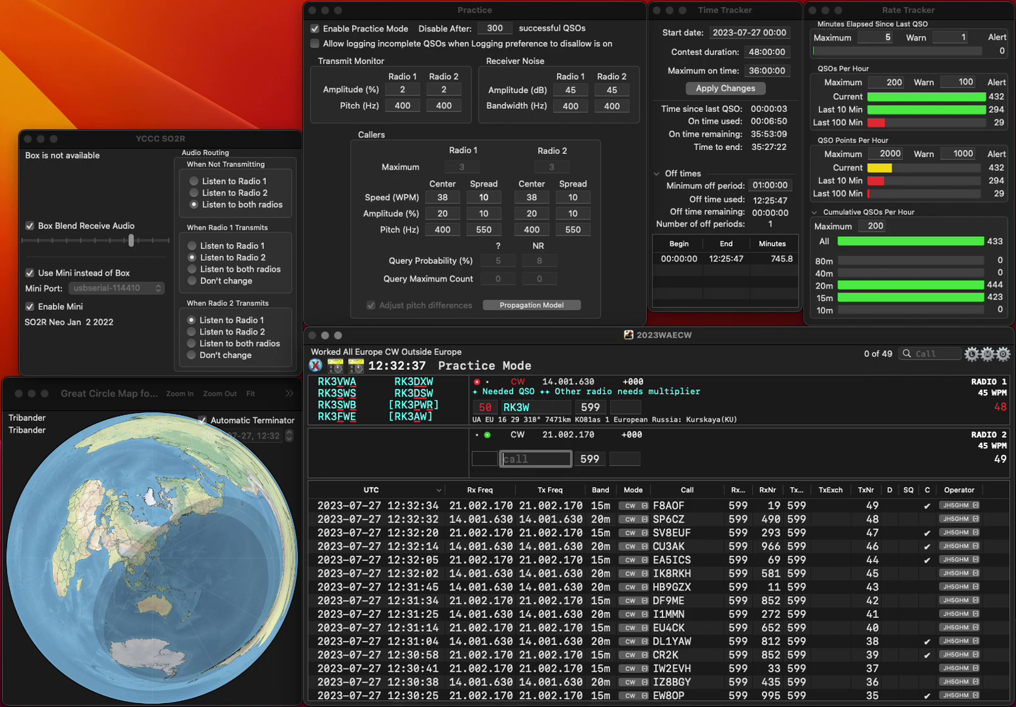
pyautogui.write('W')
pyautogui.press('Return')
pyautogui.press('BackSpace')
pyautogui.press('BackSpace')
pyautogui.write('4W')
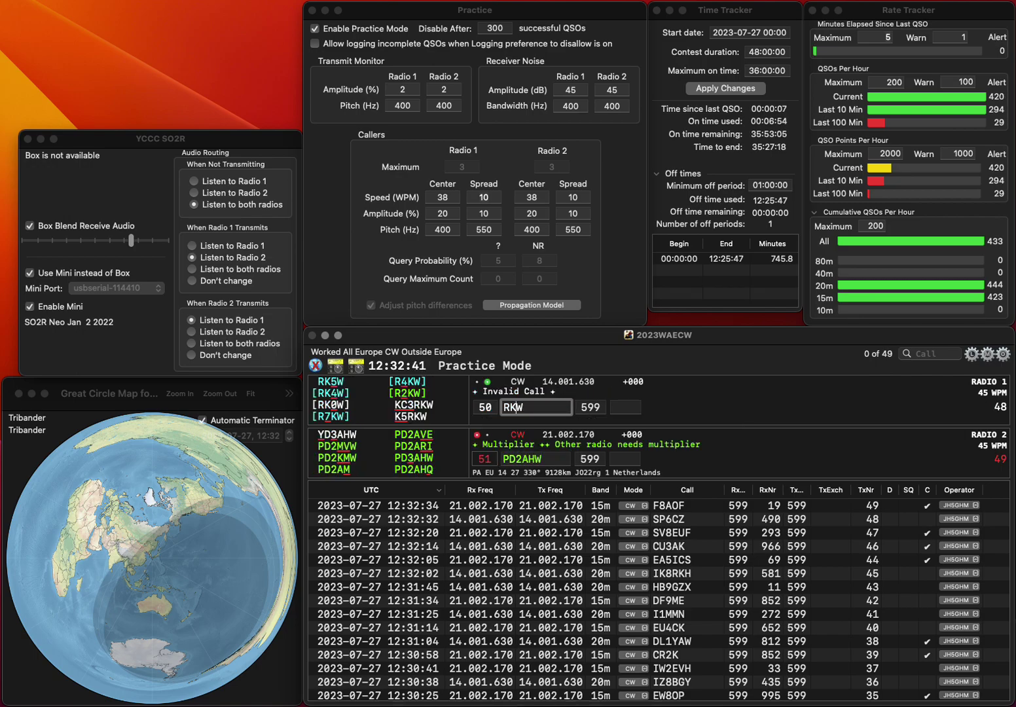
pyautogui.press('Tab')
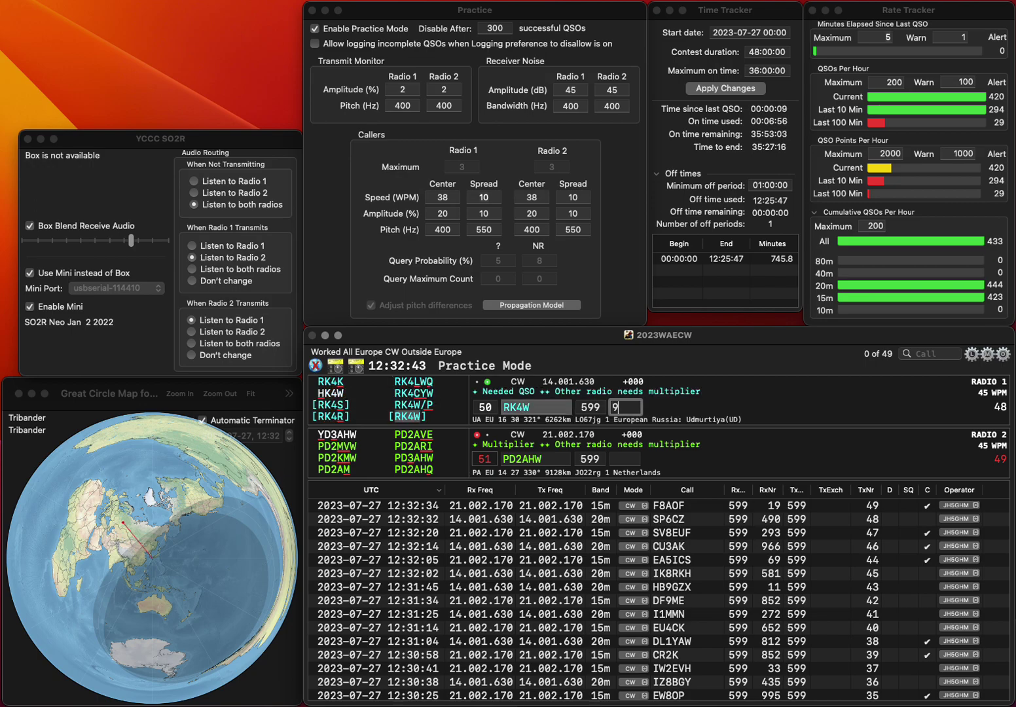
pyautogui.write('954')
pyautogui.press('Return')
pyautogui.press('Tab')
pyautogui.press('Left')
pyautogui.press('Left')
pyautogui.press('BackSpace')
pyautogui.write('3')
pyautogui.press('Return')
pyautogui.write('DL9SUD')
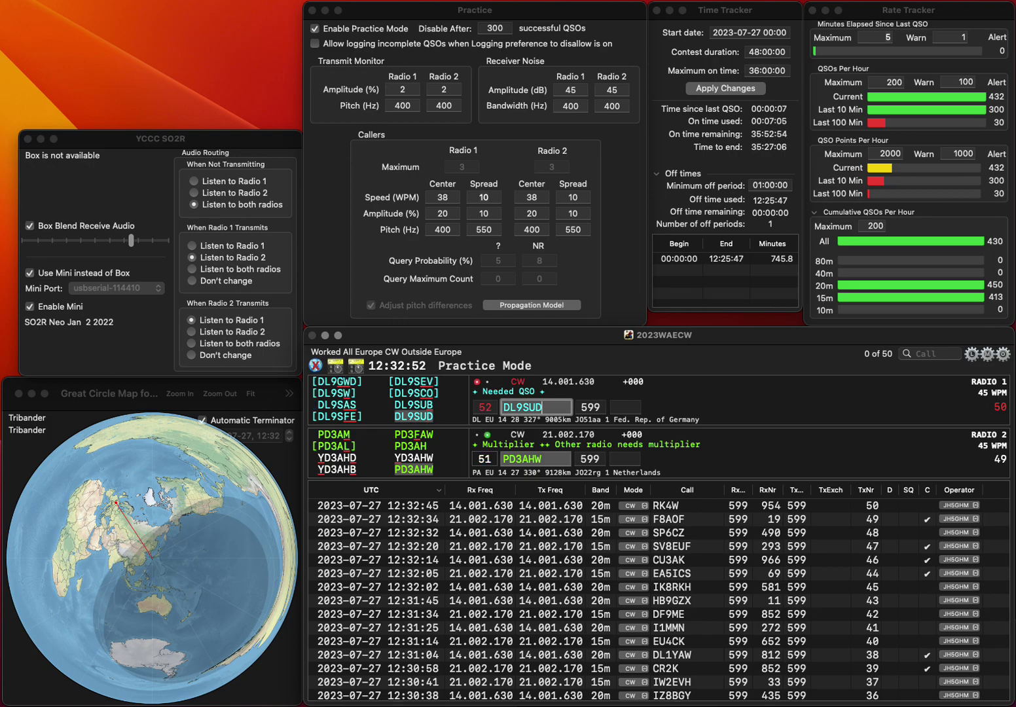
pyautogui.press('Down')
pyautogui.press('Tab')
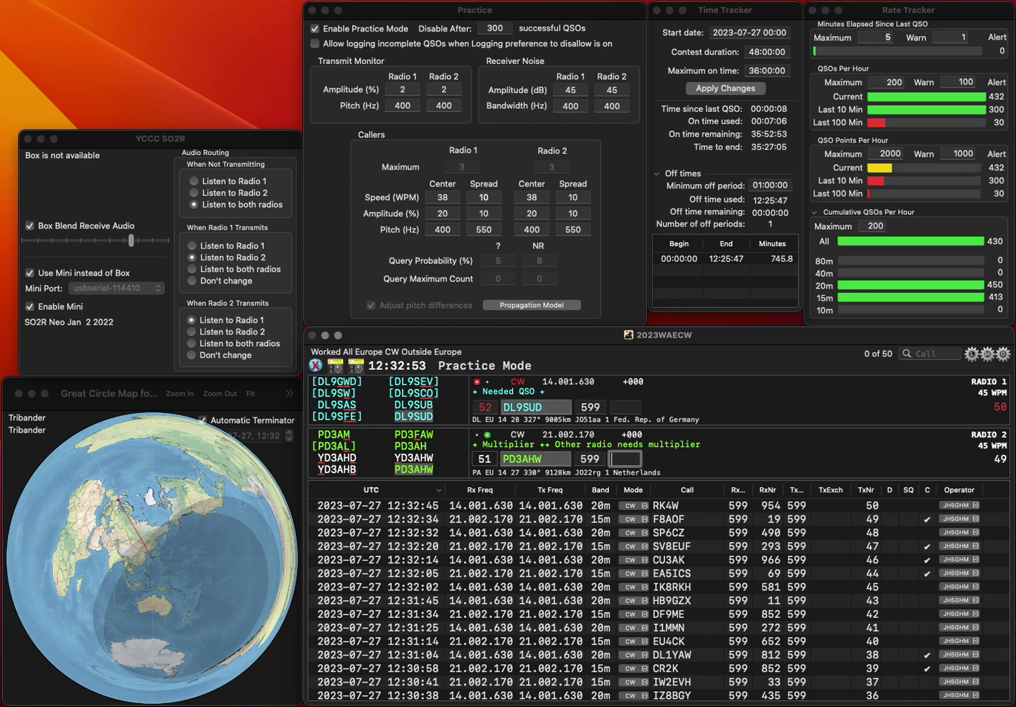
pyautogui.press('Return')
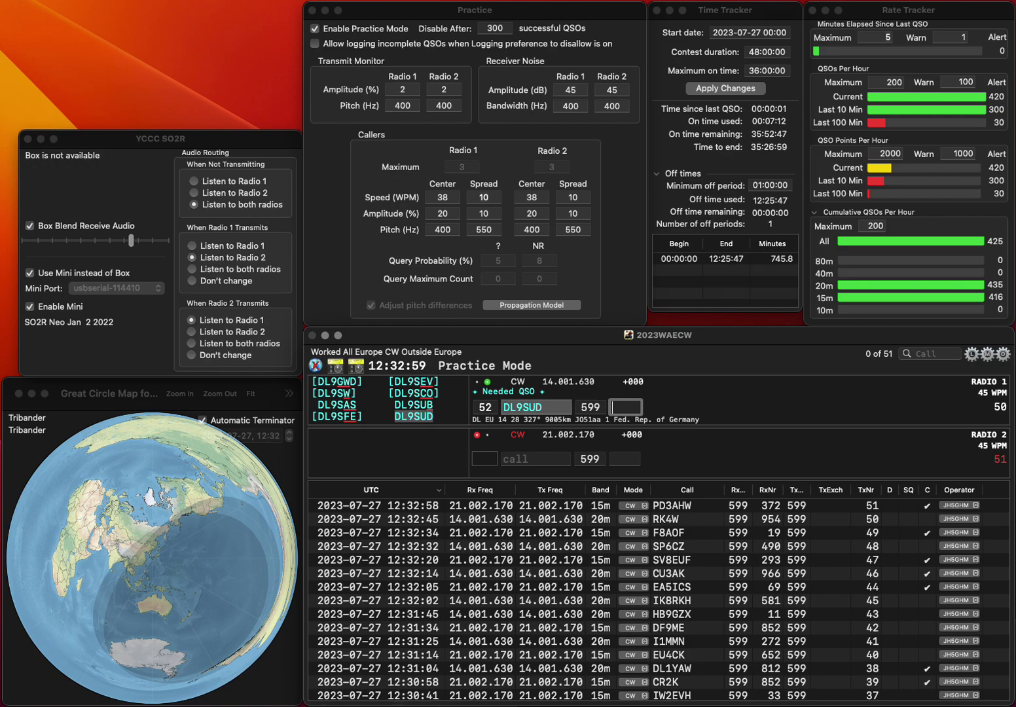
# Log DL9SUD on Radio 1 with received number 408 and answer SM5CCT on Radio 2
pyautogui.write('408')
pyautogui.press('Return')
pyautogui.write('SM5CCT')
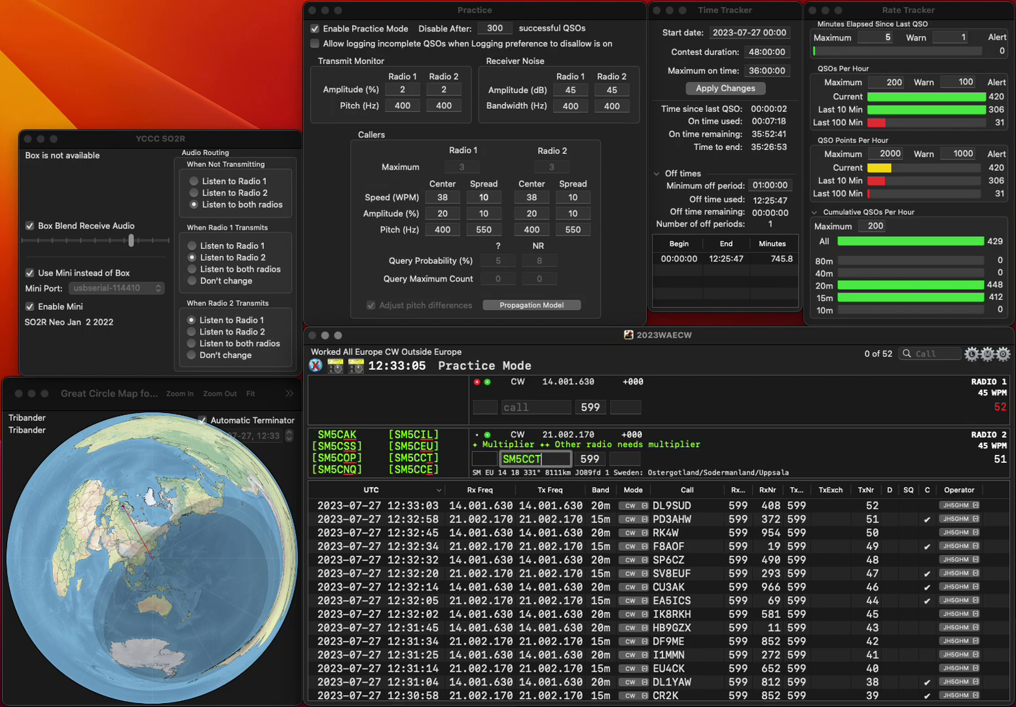
# Answer OP6A/P on Radio 1, sending the exchange
pyautogui.write('OP6AX')
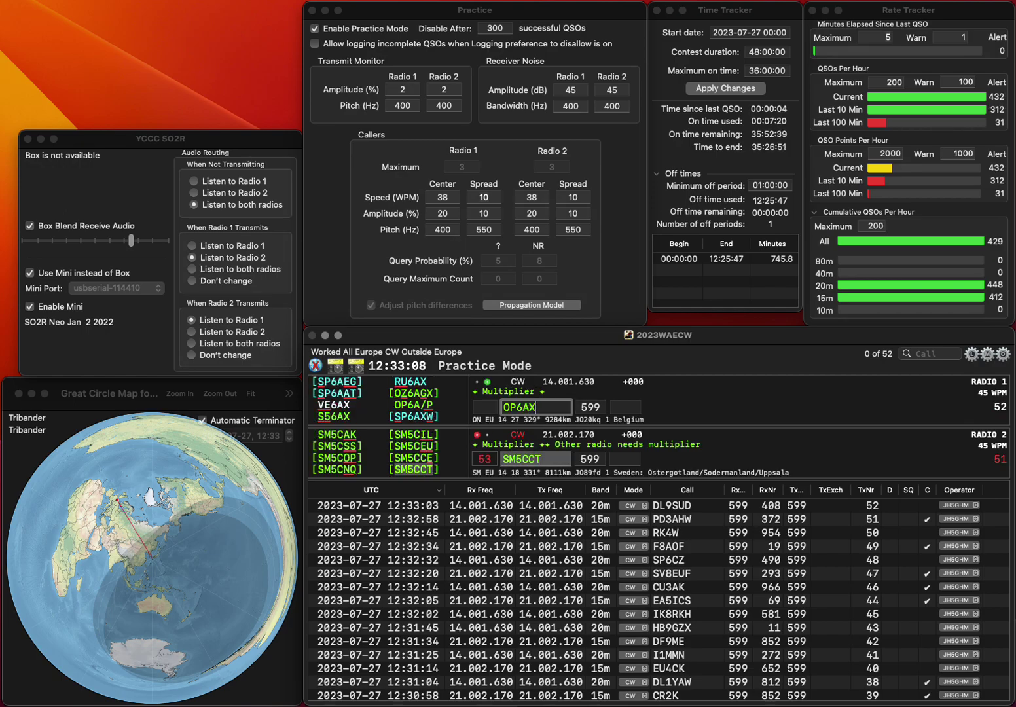
pyautogui.press('BackSpace')
pyautogui.write('/')
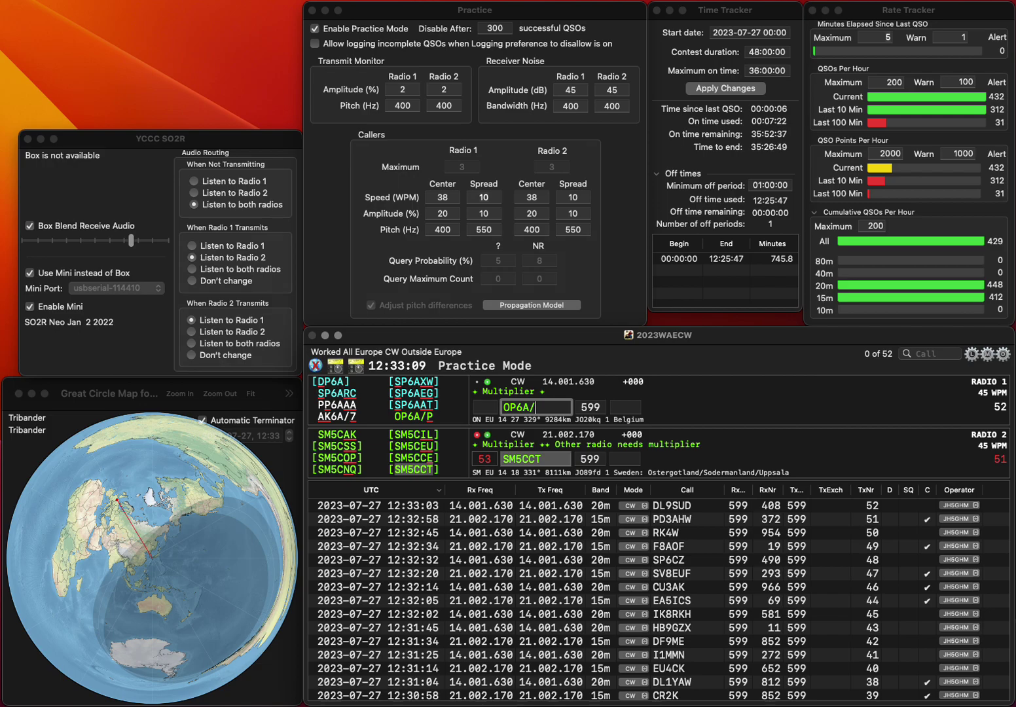
pyautogui.write('P')
pyautogui.press('Down')
# Log SM5CCT on Radio 2 with received number 247 and OP6A/P on Radio 1 with 967
pyautogui.press('space')
pyautogui.write('247')
pyautogui.press('Return')
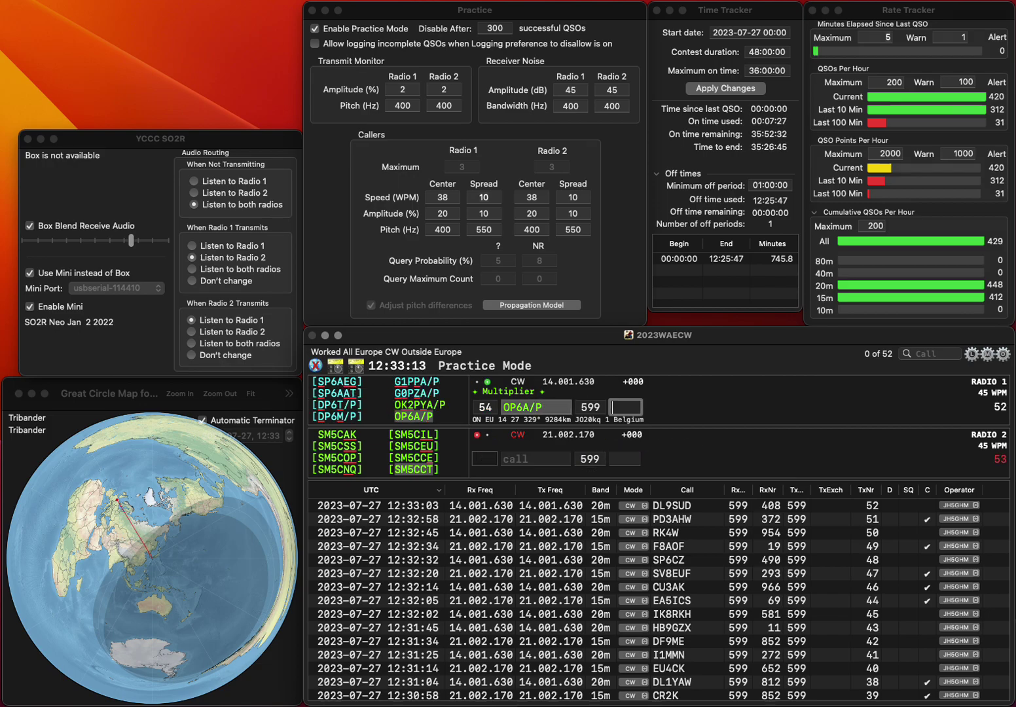
pyautogui.write('96')
pyautogui.press('Return')
# Answer OL3ANT on Radio 2 and HA7GN on Radio 1, sending the exchange to each
pyautogui.write('OL3ADN')
pyautogui.press('BackSpace')
pyautogui.press('BackSpace')
pyautogui.write('NT')
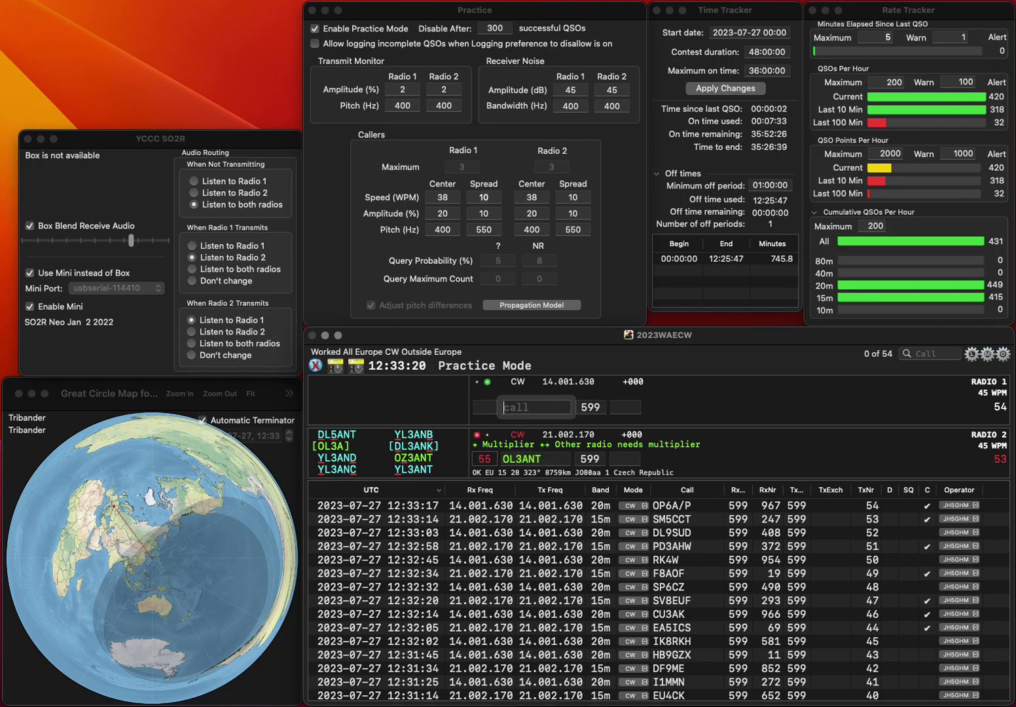
pyautogui.press('Return')
pyautogui.write('HA7GN')
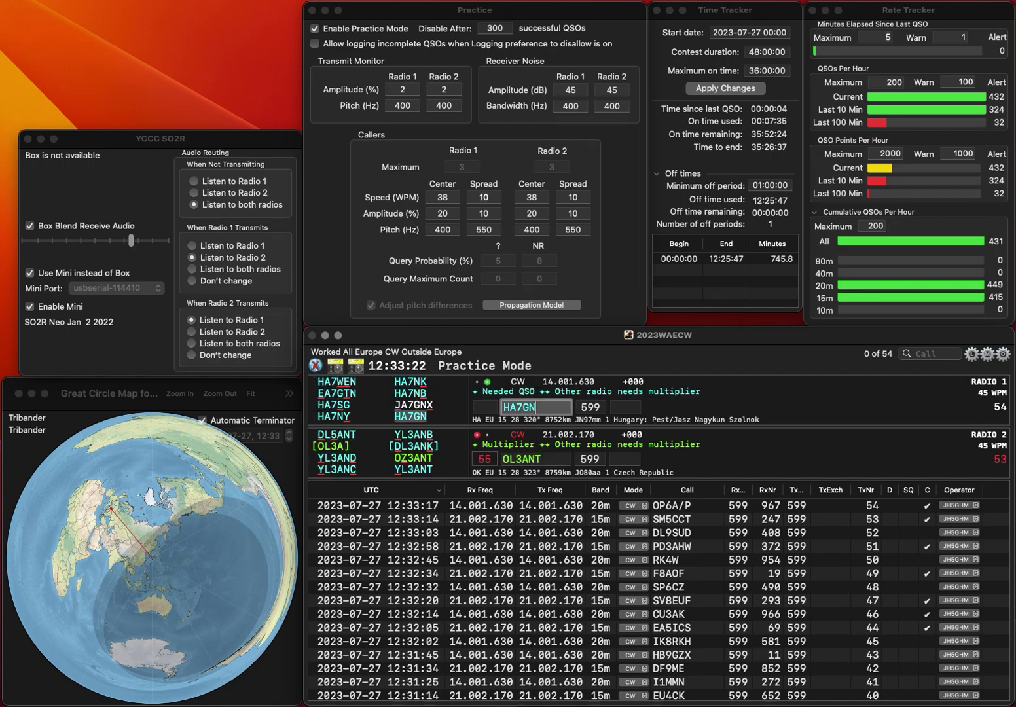
pyautogui.press('Return')
# Correct the Radio 2 call to YL3ANT and resend the exchange
pyautogui.press('Delete')
pyautogui.write('Y')
pyautogui.press('Return')
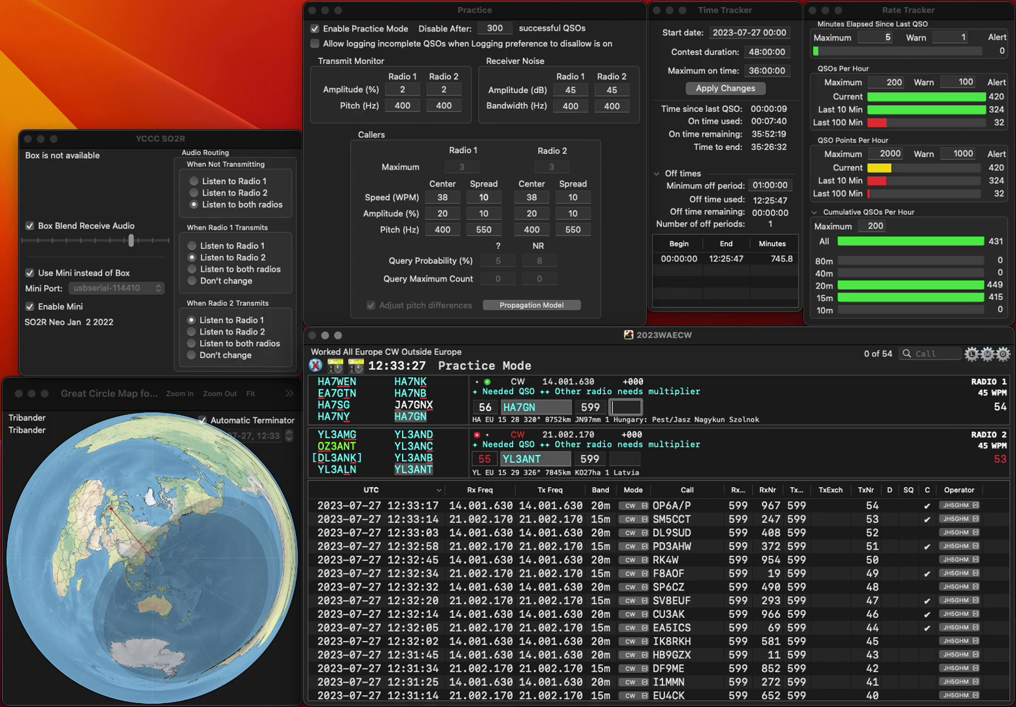
pyautogui.write('222')
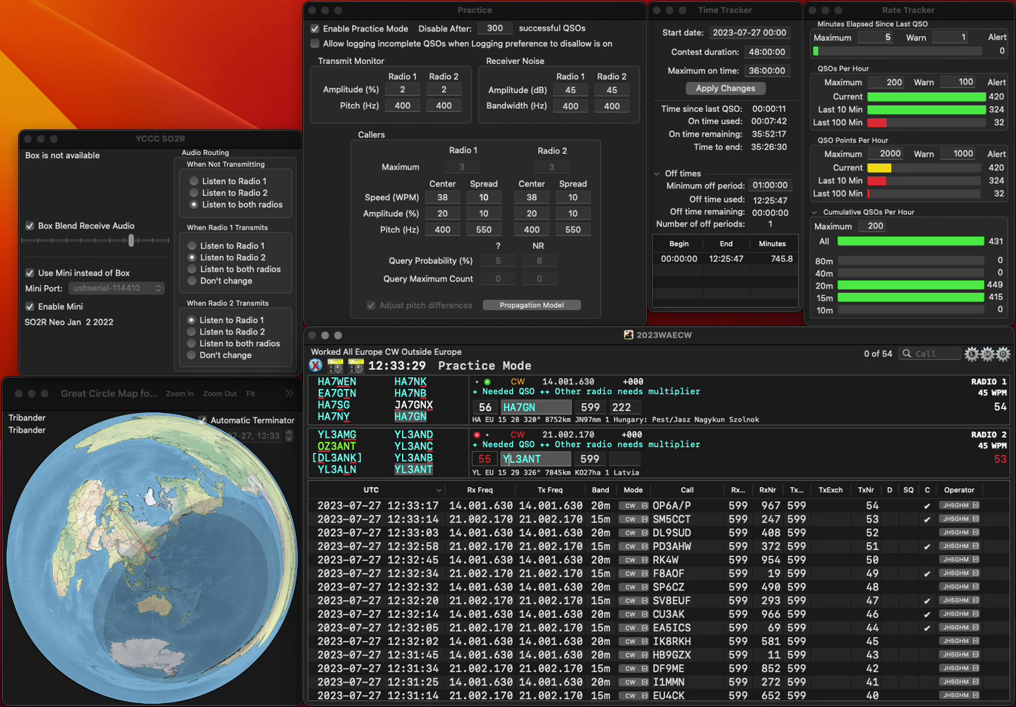
pyautogui.press('Return')
pyautogui.write('685')
pyautogui.press('Return')
pyautogui.write('DL')
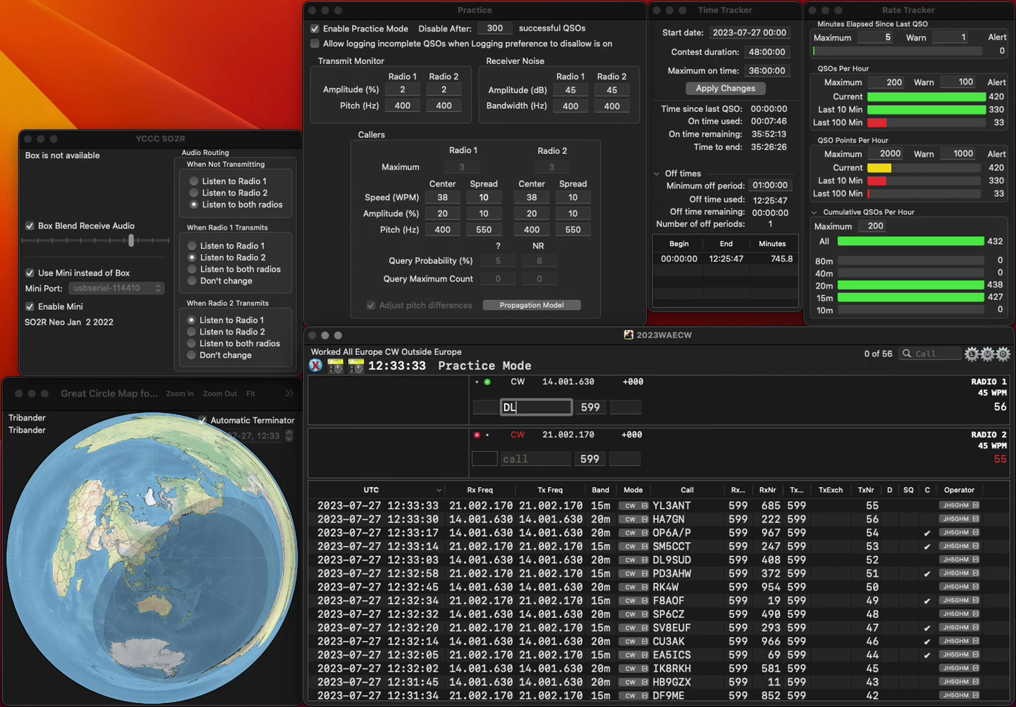
pyautogui.write('1SWT')
pyautogui.press('Return')
pyautogui.write('E')
pyautogui.write('IT9QES')
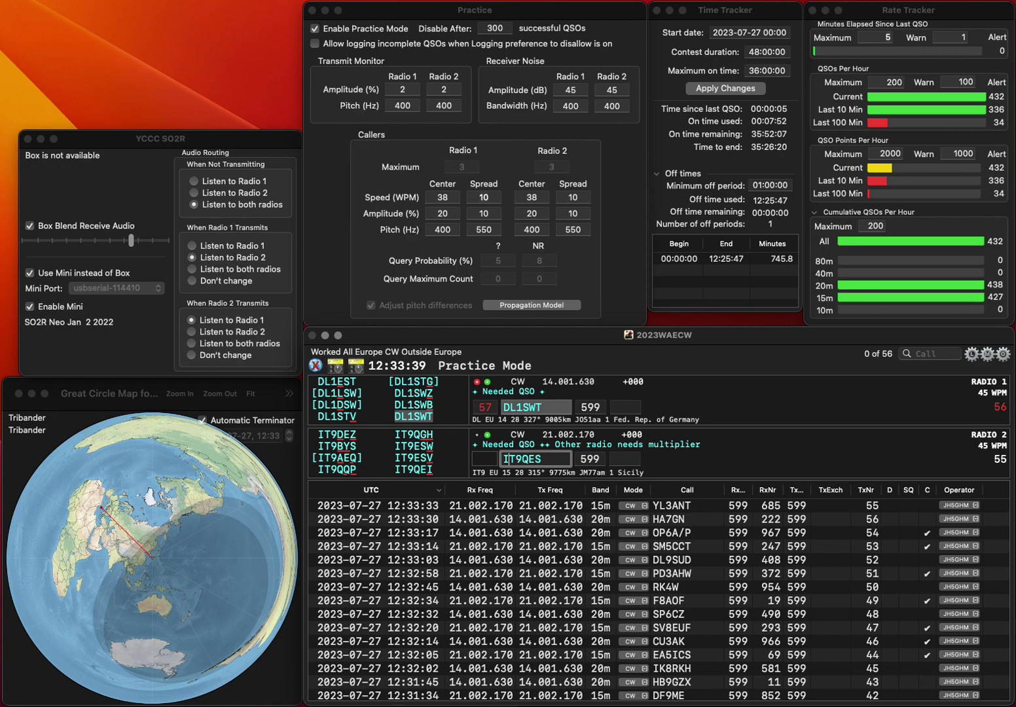
pyautogui.press('BackSpace')
pyautogui.write('I')
pyautogui.press('Return')
# Log DL1SWT on Radio 1 with received number 957 and IT9QEI on Radio 2 with 722
pyautogui.press('space')
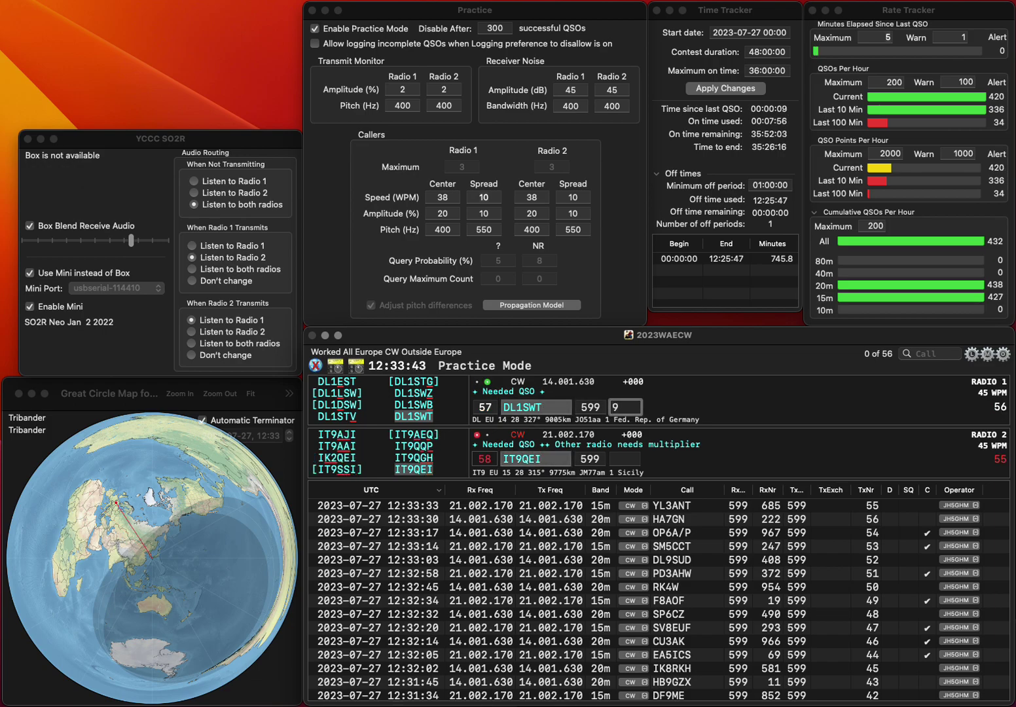
pyautogui.write('957')
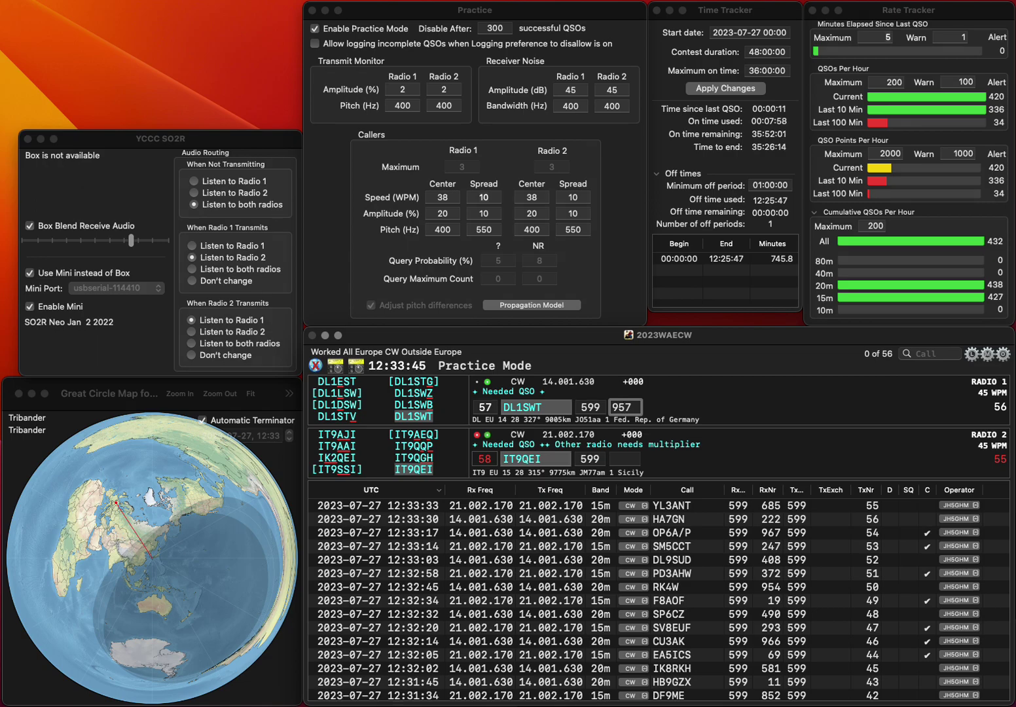
pyautogui.press('Return')
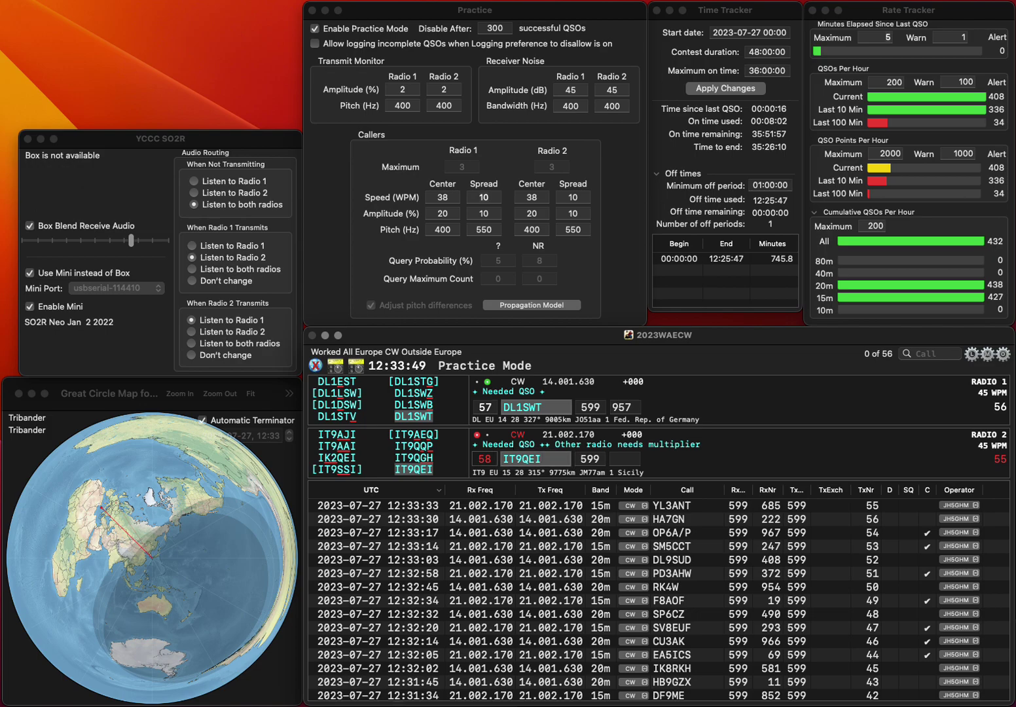
pyautogui.press('Return')
pyautogui.write('7')
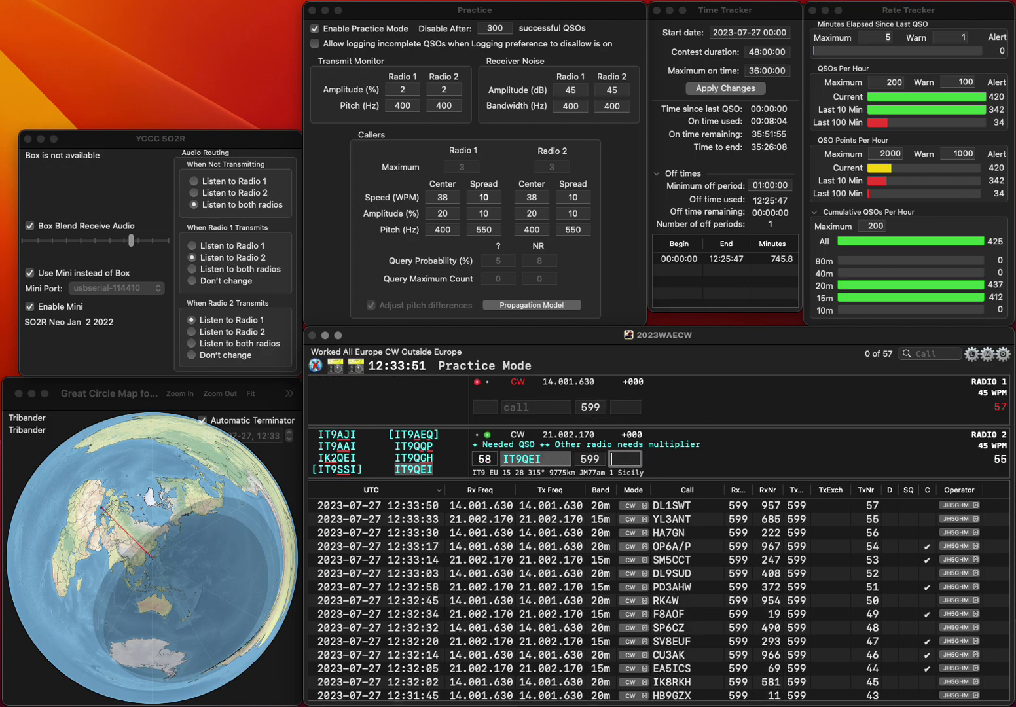
pyautogui.write('22')
pyautogui.press('Return')
pyautogui.write('MX5BAE')
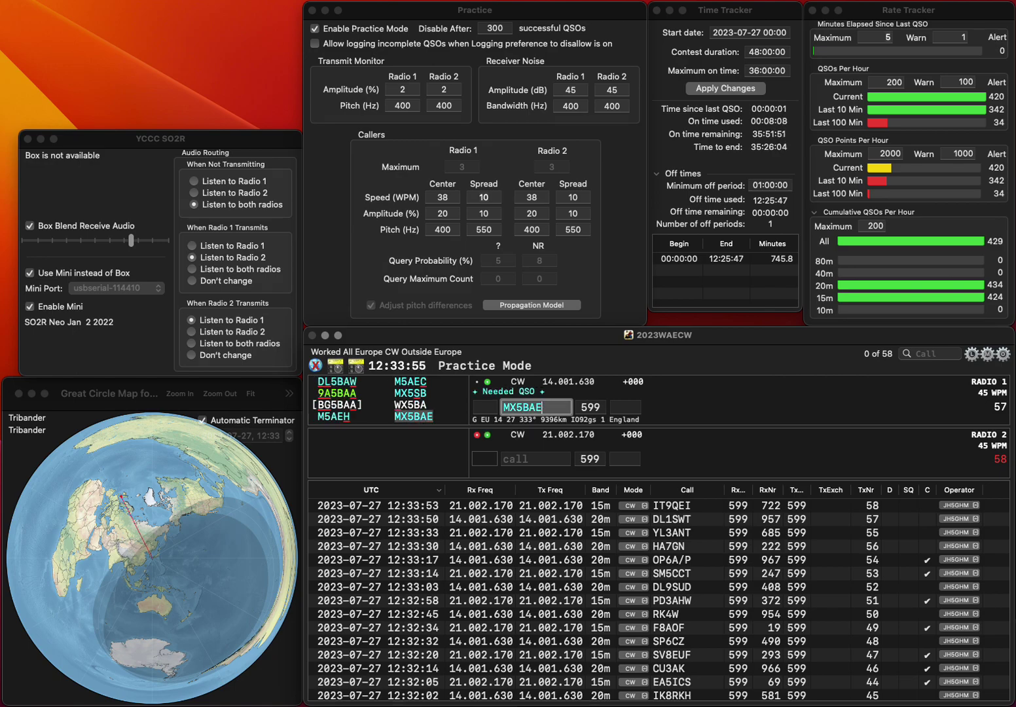
pyautogui.press('Return')
pyautogui.write('EA1BXJ')
pyautogui.press('Return')
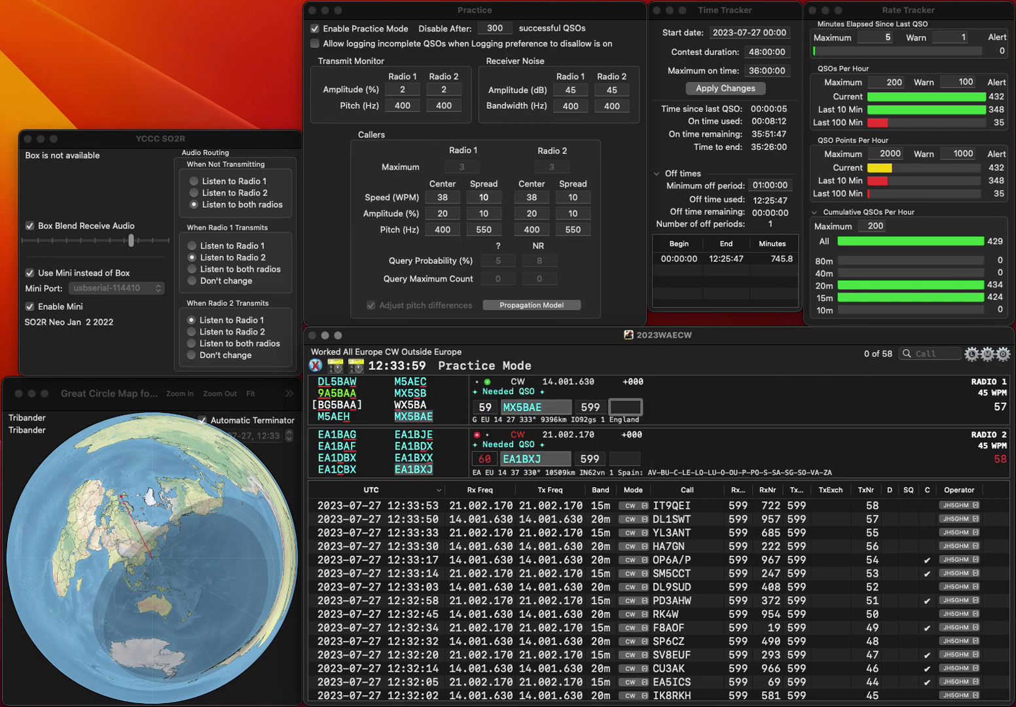
pyautogui.write('11')
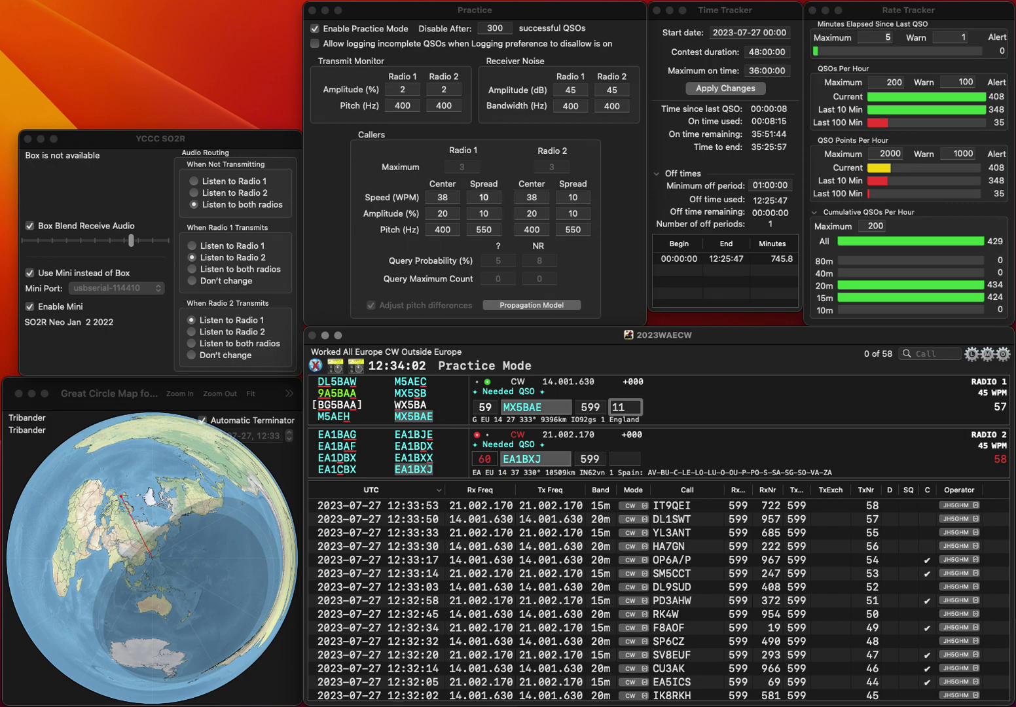
pyautogui.press('Return')
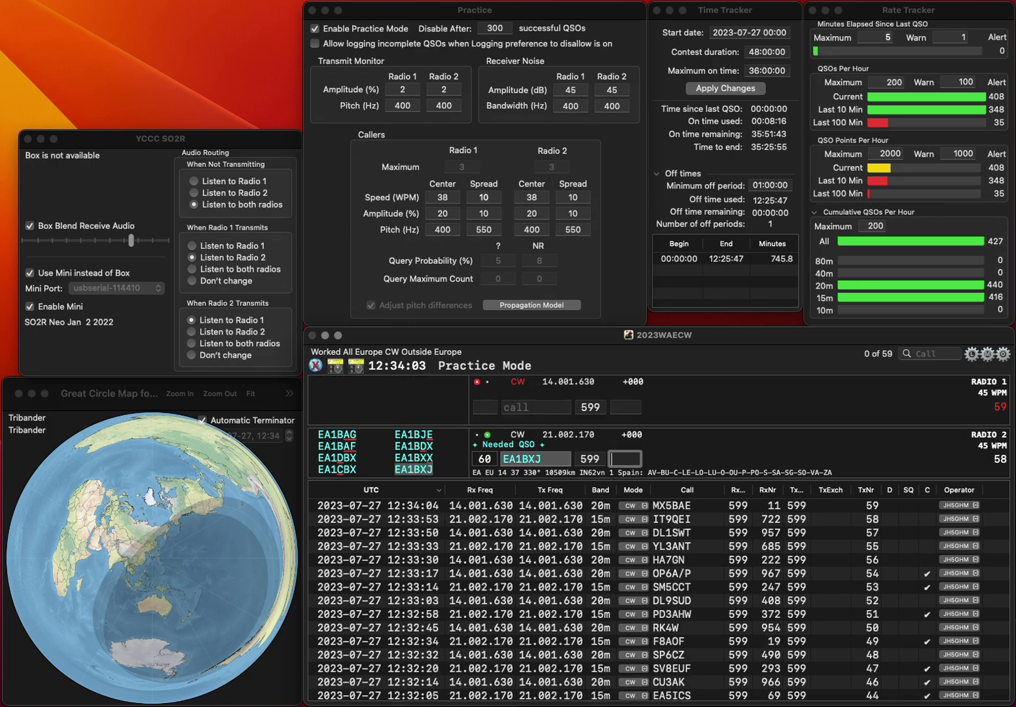
pyautogui.write('157')
pyautogui.press('Return')
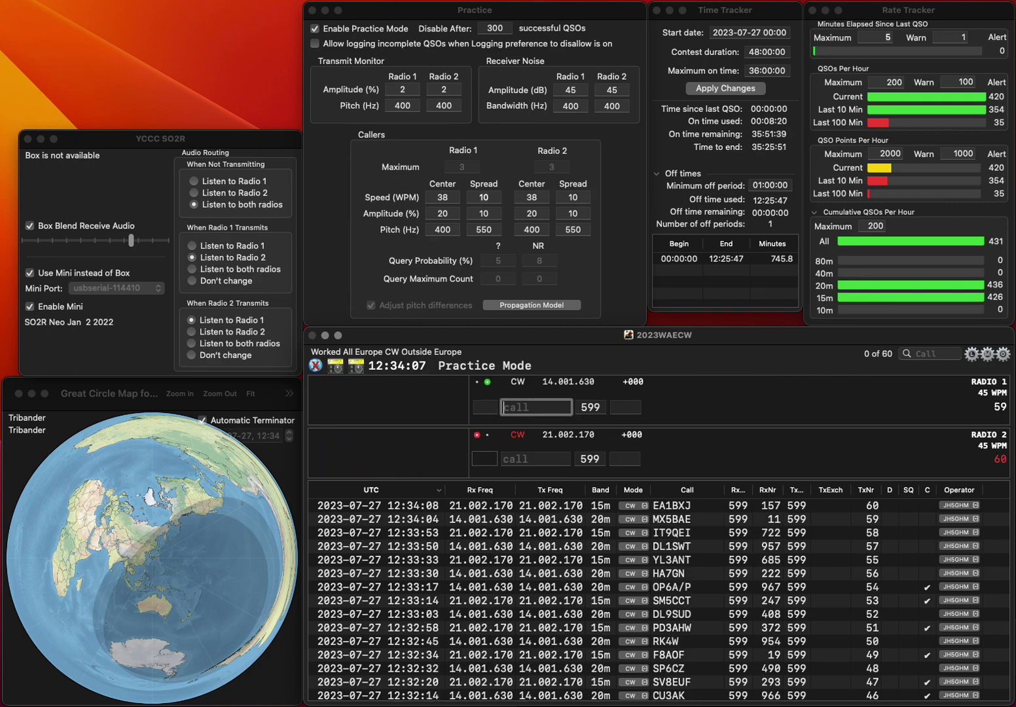
pyautogui.write('F4')
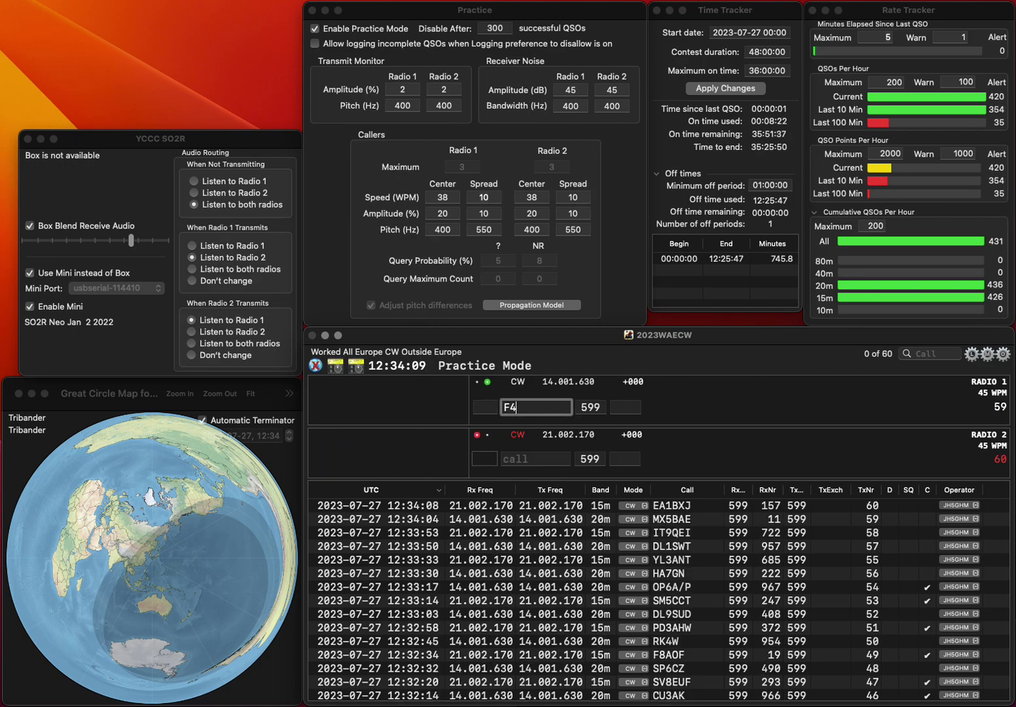
pyautogui.write('SOT')
pyautogui.press('Left')
pyautogui.press('BackSpace')
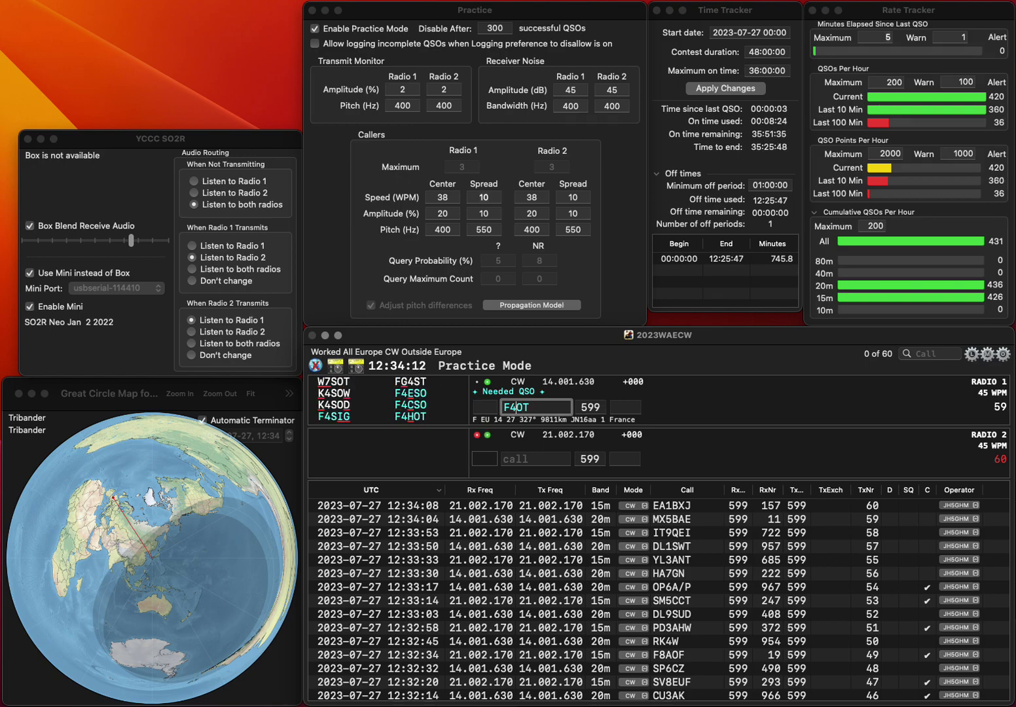
pyautogui.write('H')
pyautogui.press('Return')
pyautogui.write('Y')
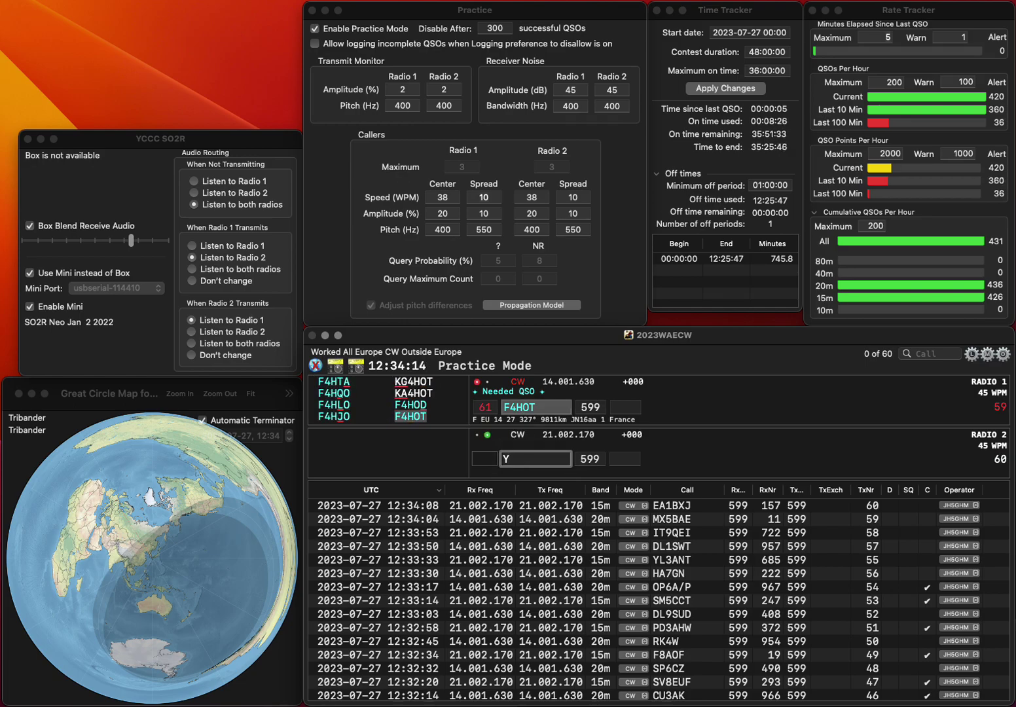
pyautogui.write('U4ANA')
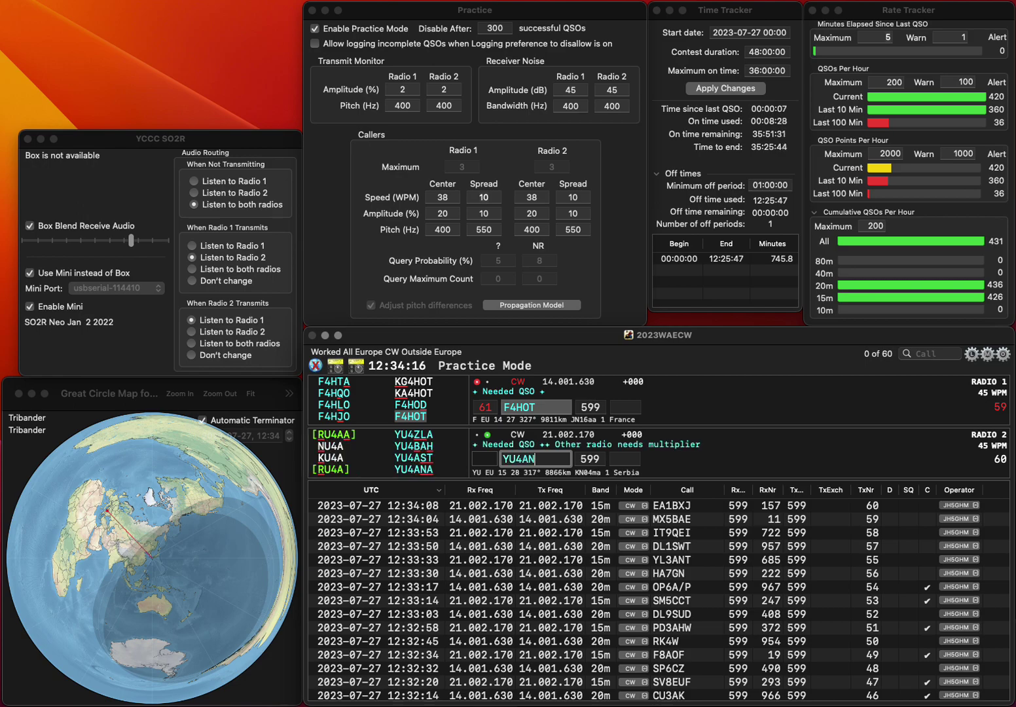
pyautogui.press('Return')
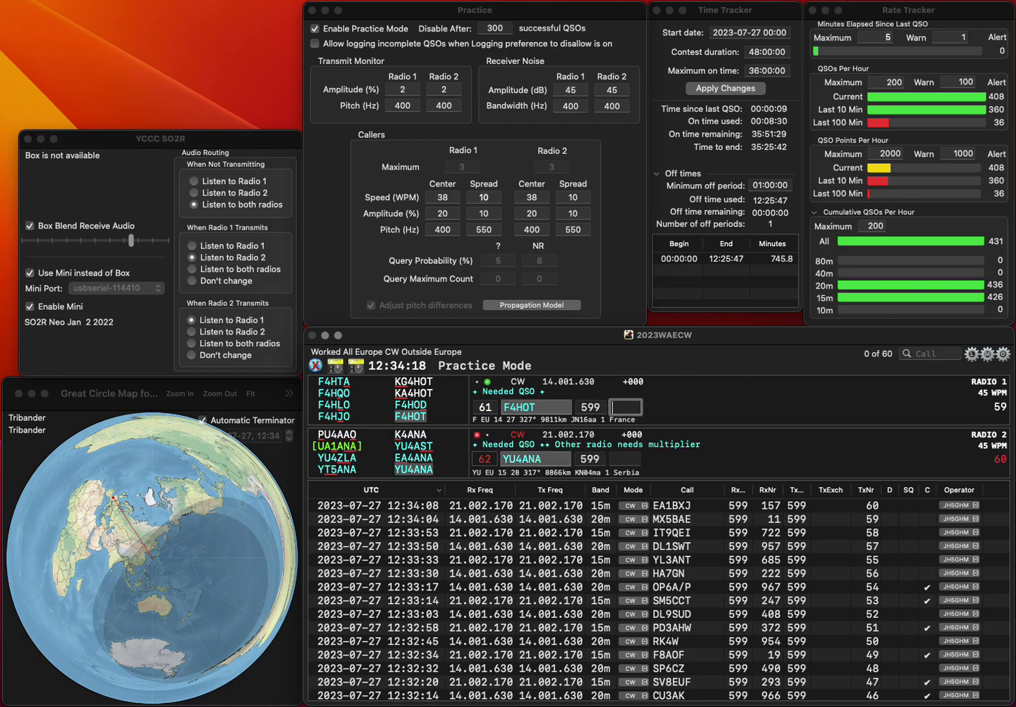
pyautogui.write('23')
pyautogui.write('8')
pyautogui.write('2')
pyautogui.press('Left')
pyautogui.press('Left')
pyautogui.press('BackSpace')
pyautogui.press('Return')
pyautogui.write('7')
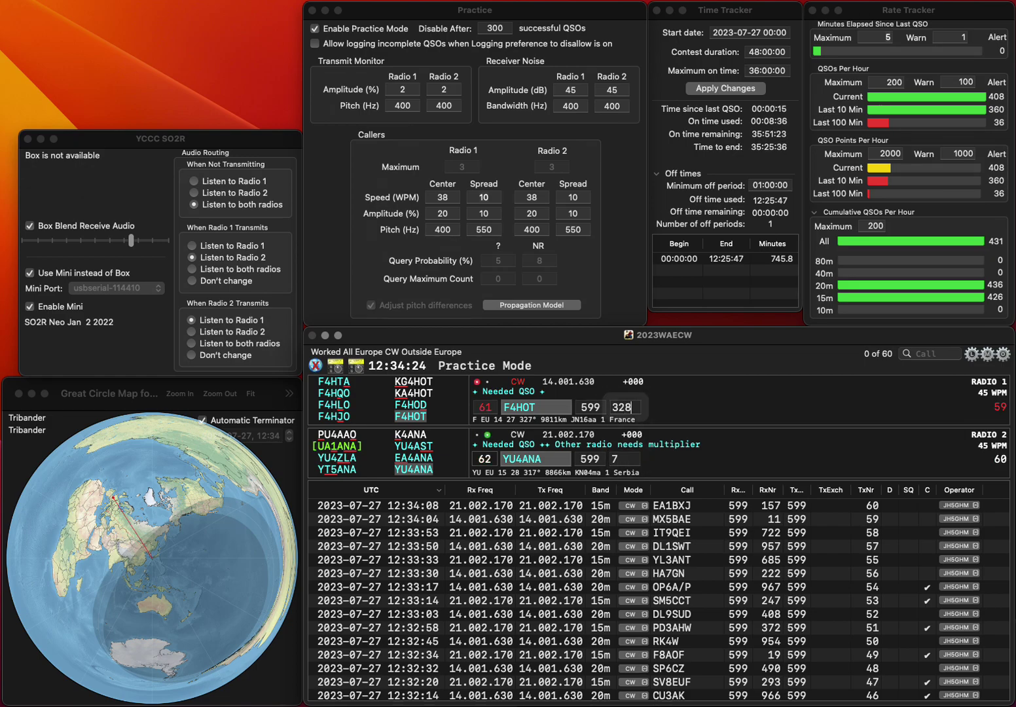
pyautogui.write('743')
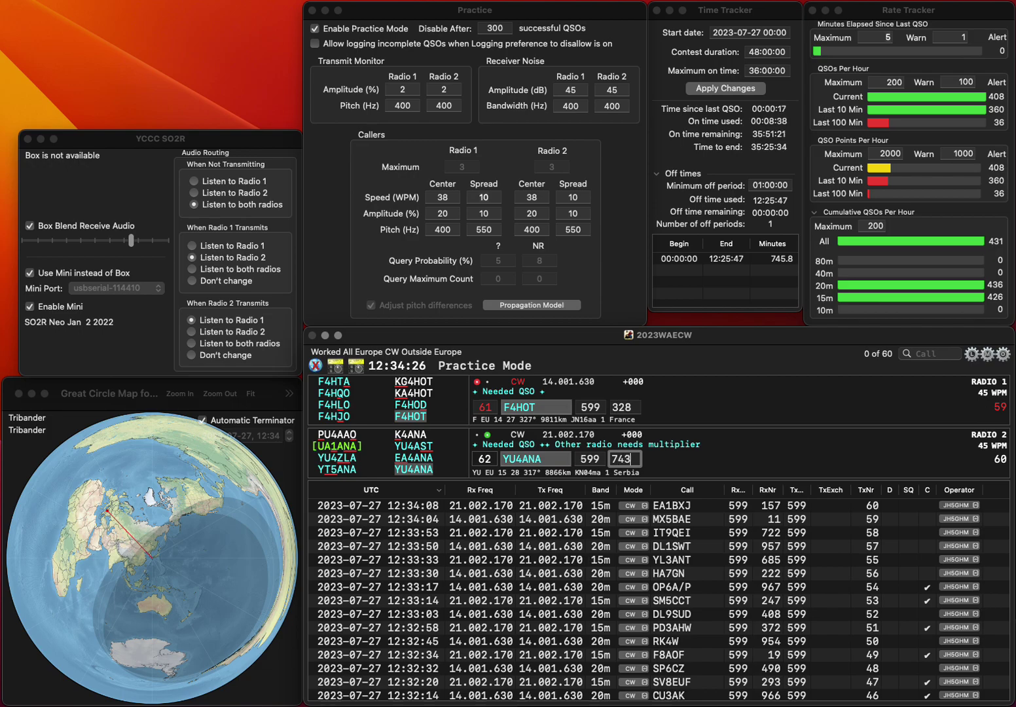
pyautogui.press('Return')
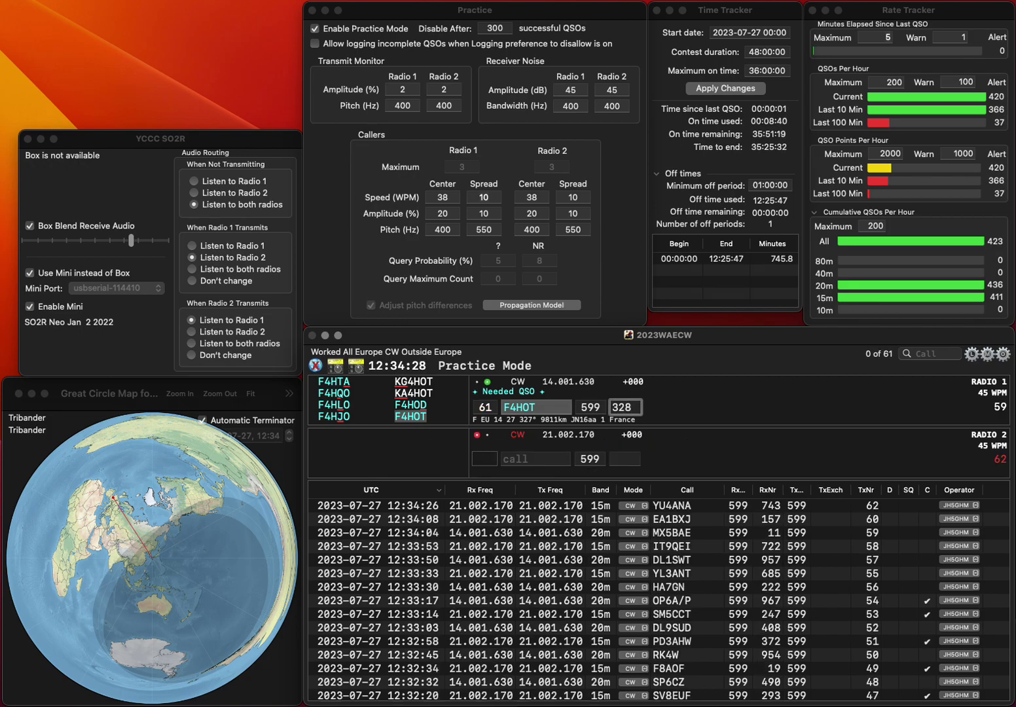
pyautogui.press('Return')
pyautogui.write('0XAC')
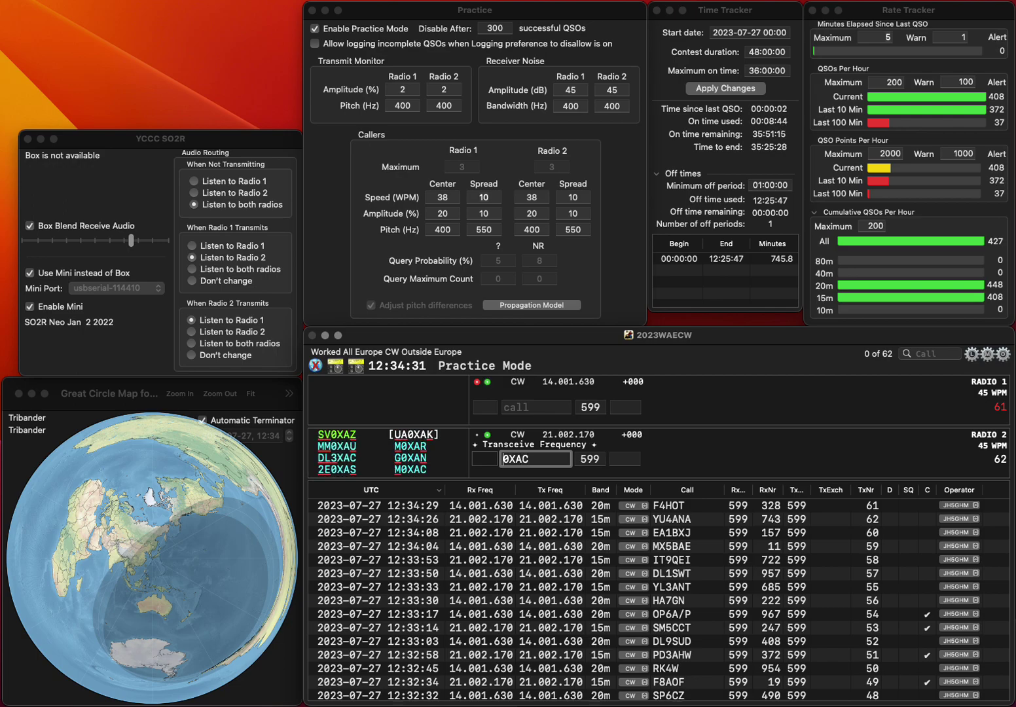
pyautogui.press('Home')
pyautogui.write('M')
pyautogui.press('Return')
pyautogui.write('G1K')
pyautogui.press('Return')
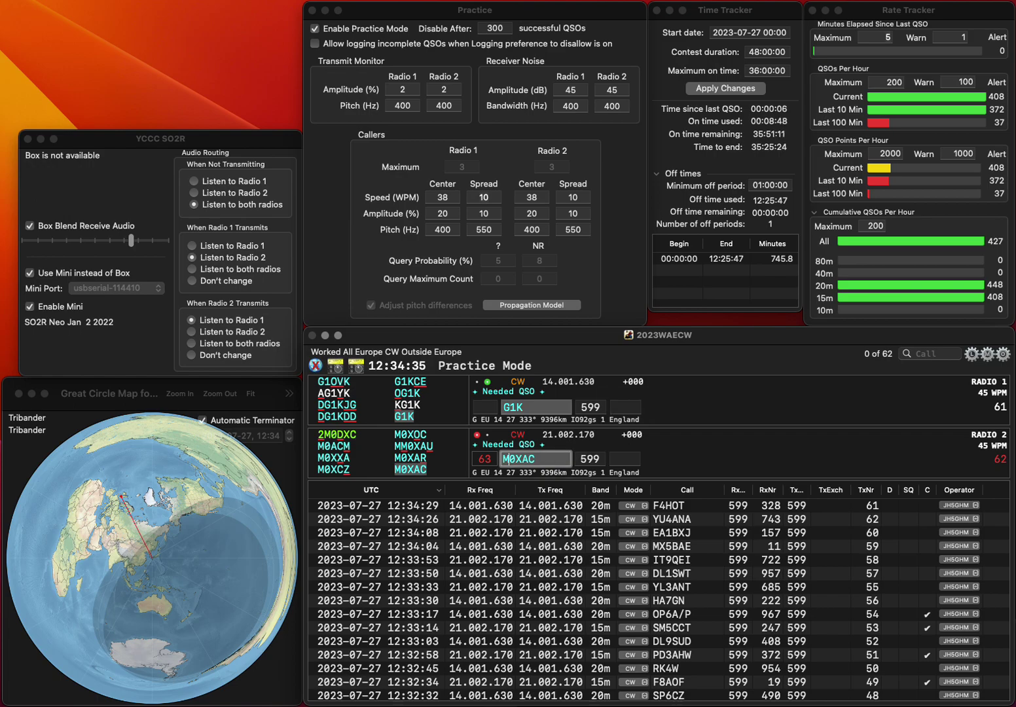
# Log M0XAC on Radio 2 with received number 33 and G1K on Radio 1 with 116
pyautogui.press('space')
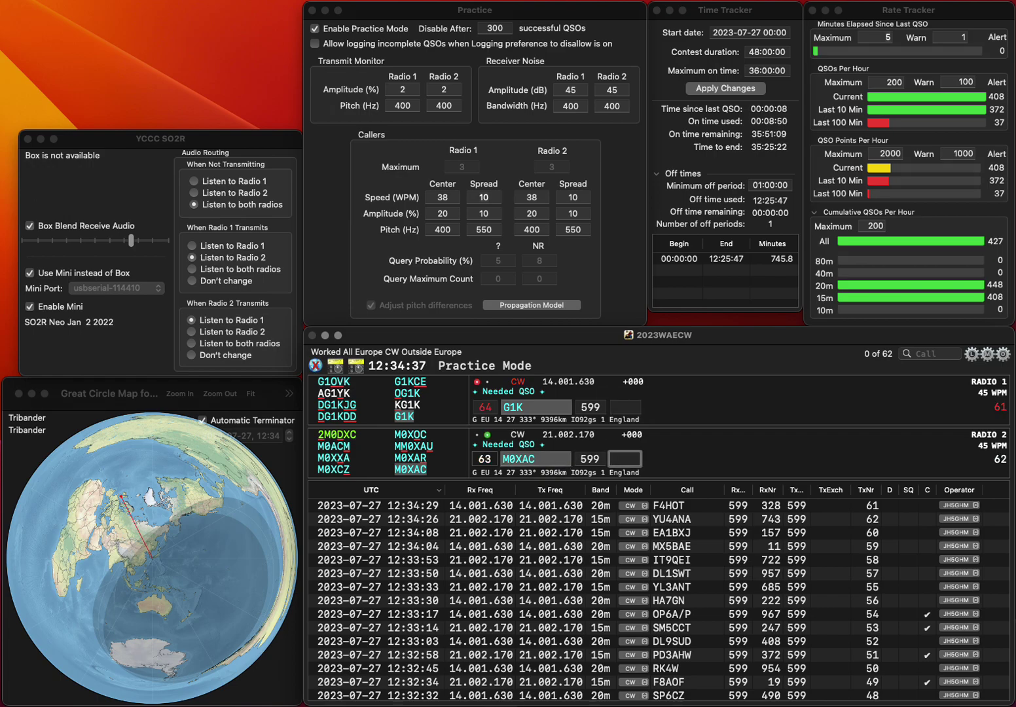
pyautogui.write('33')
pyautogui.press('Return')
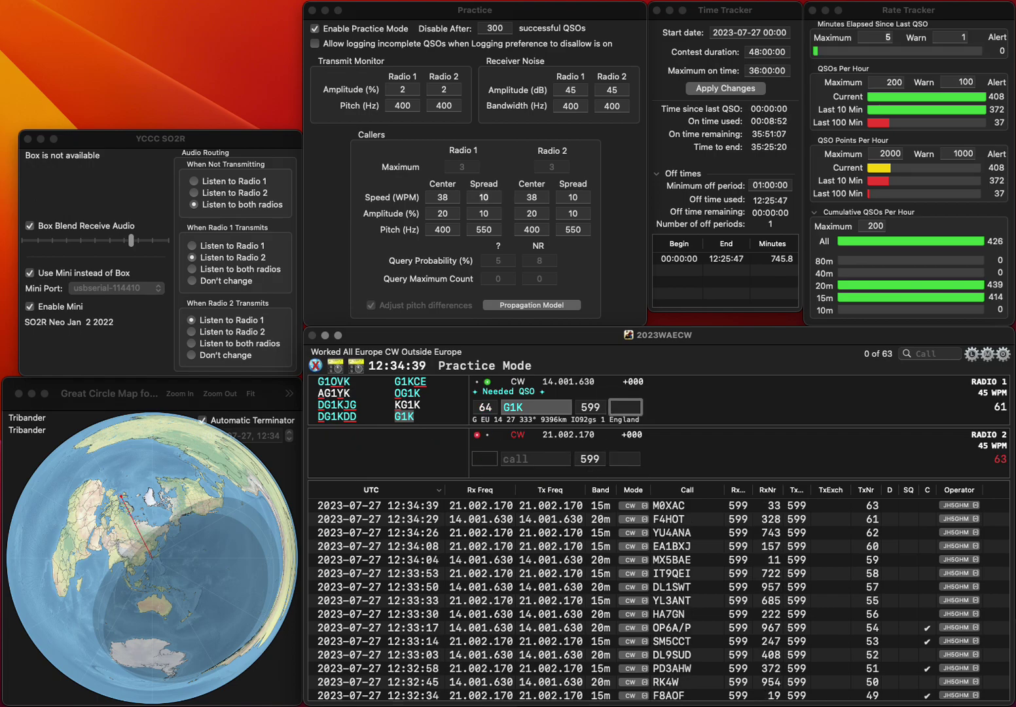
pyautogui.write('116')
pyautogui.press('Return')
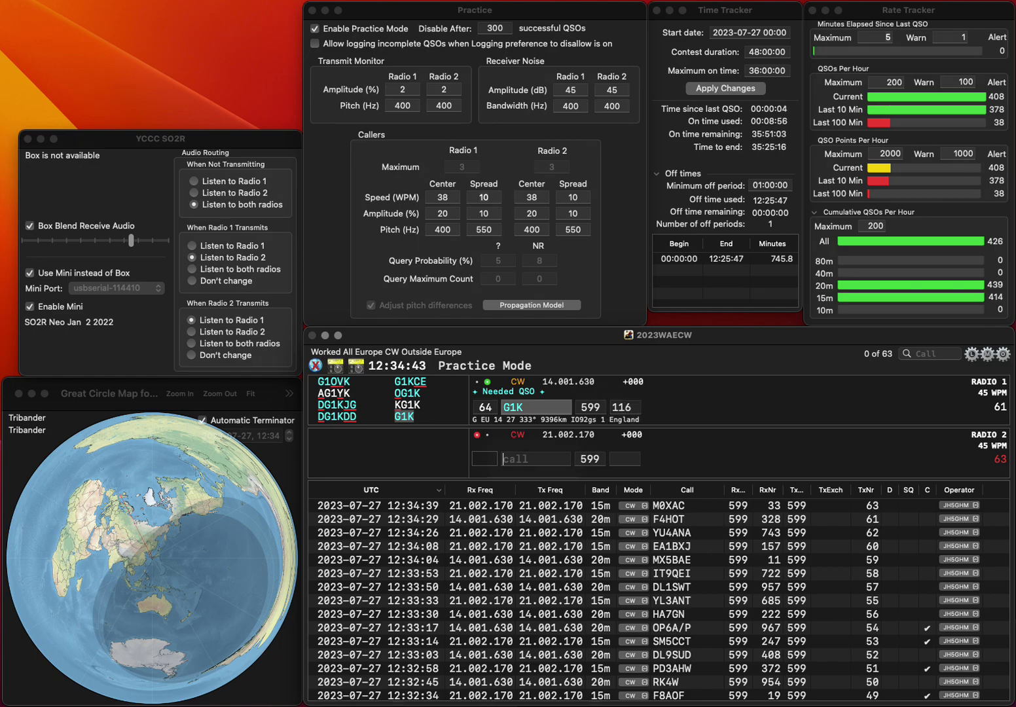
pyautogui.write('G0ALI')
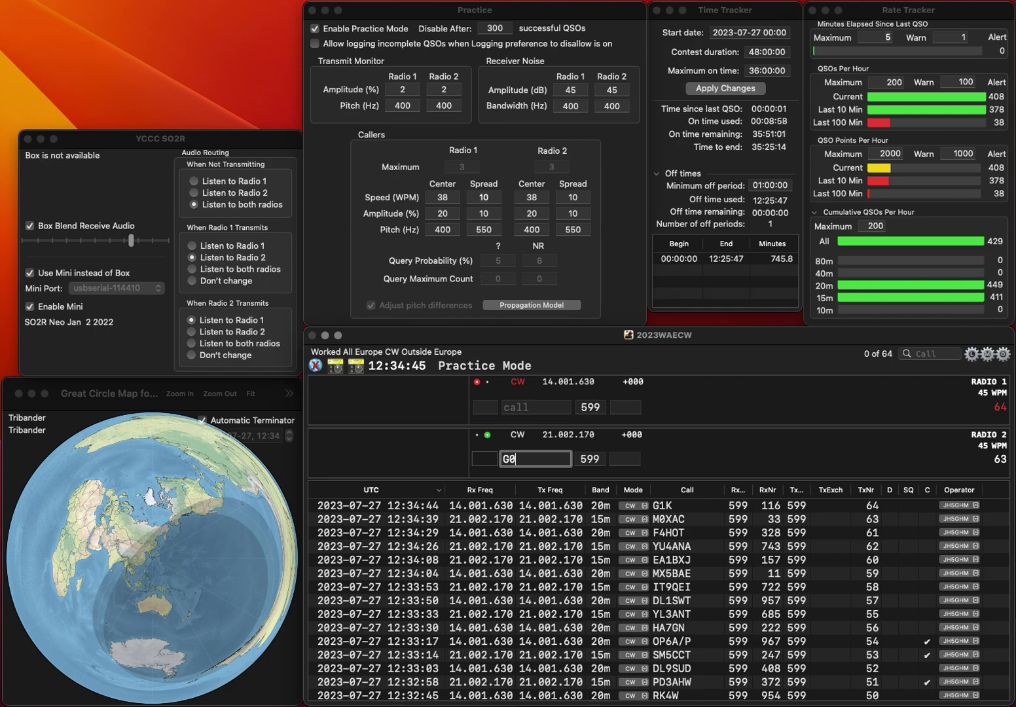
pyautogui.press('Return')
pyautogui.write('IZ5WTV')
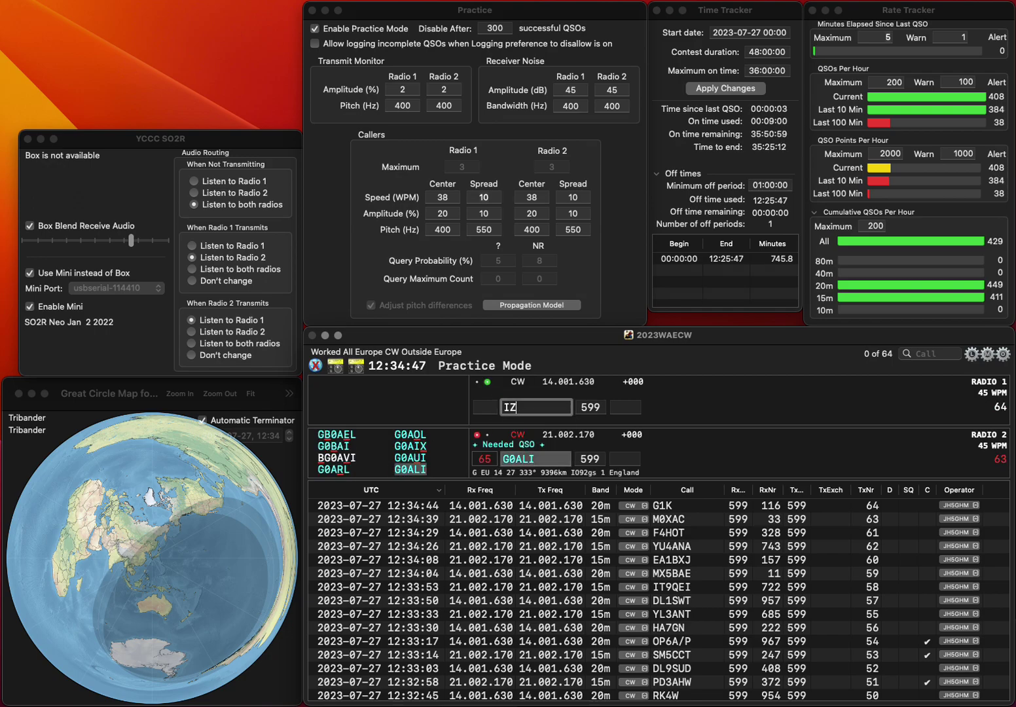
pyautogui.press('Return')
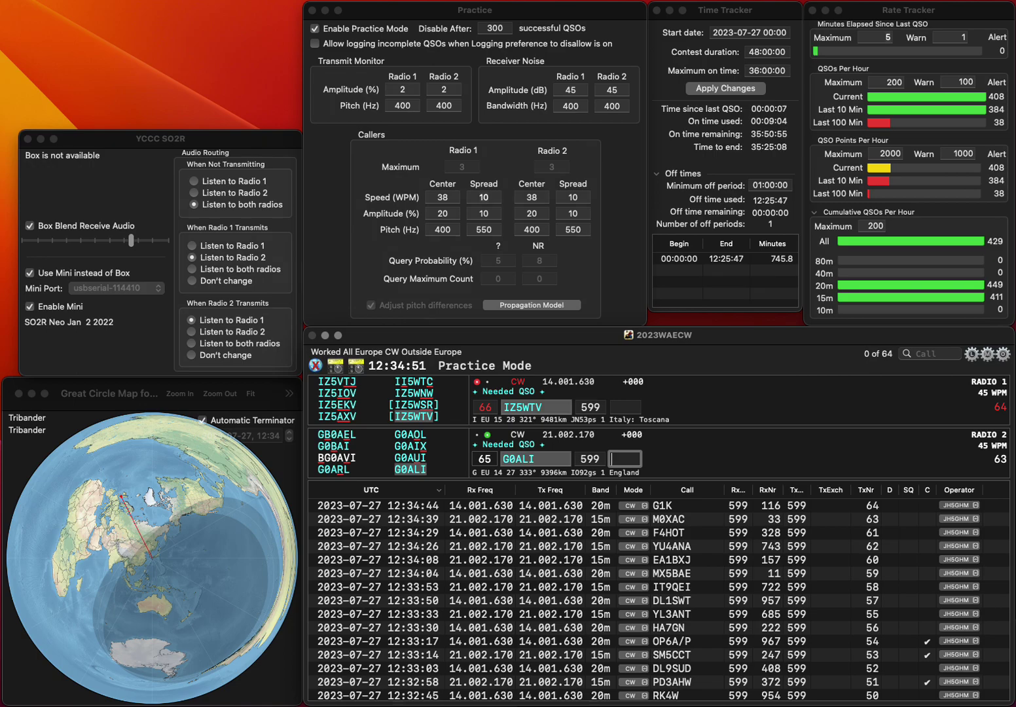
pyautogui.press('Return')
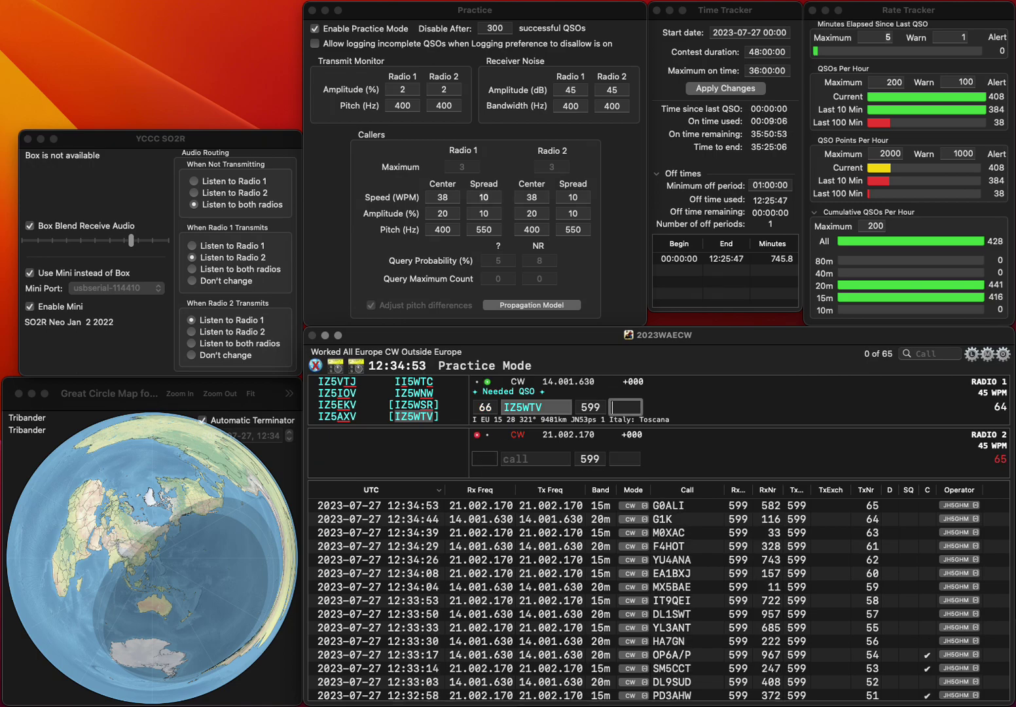
pyautogui.write('839')
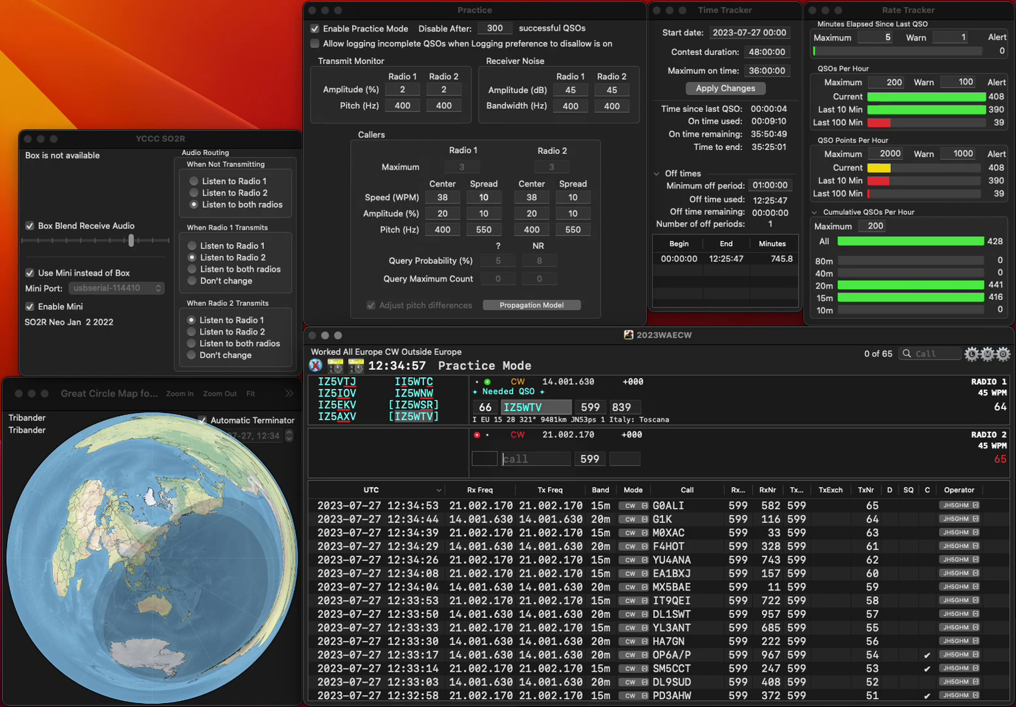
pyautogui.press('Return')
pyautogui.write('R3')
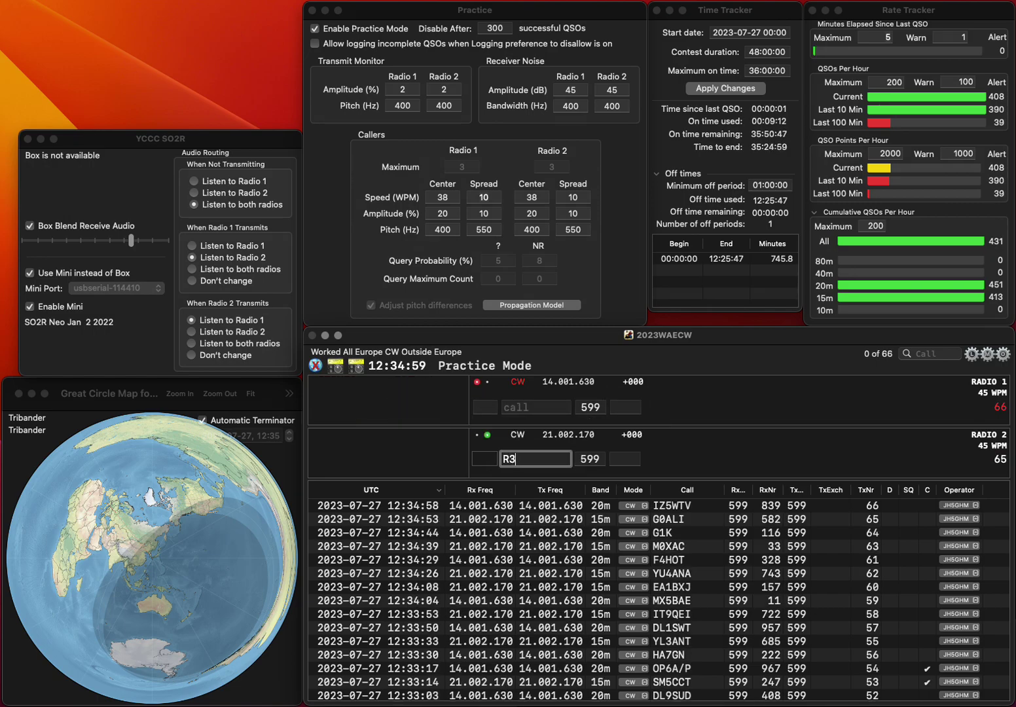
pyautogui.write('GT3G')
pyautogui.press('Return')
pyautogui.write('UA')
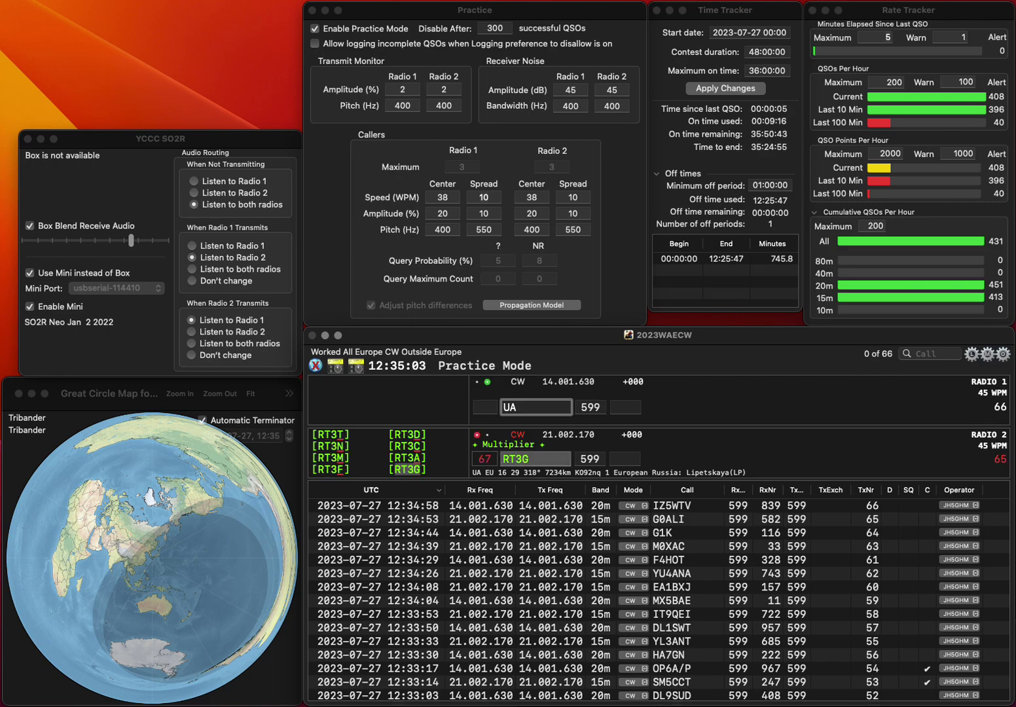
pyautogui.write('7UC')
pyautogui.press('Return')
# Correct the Radio 2 call to RT4G and send the exchange again
pyautogui.press('space')
pyautogui.press('Left')
pyautogui.press('BackSpace')
pyautogui.write('4')
pyautogui.press('Return')
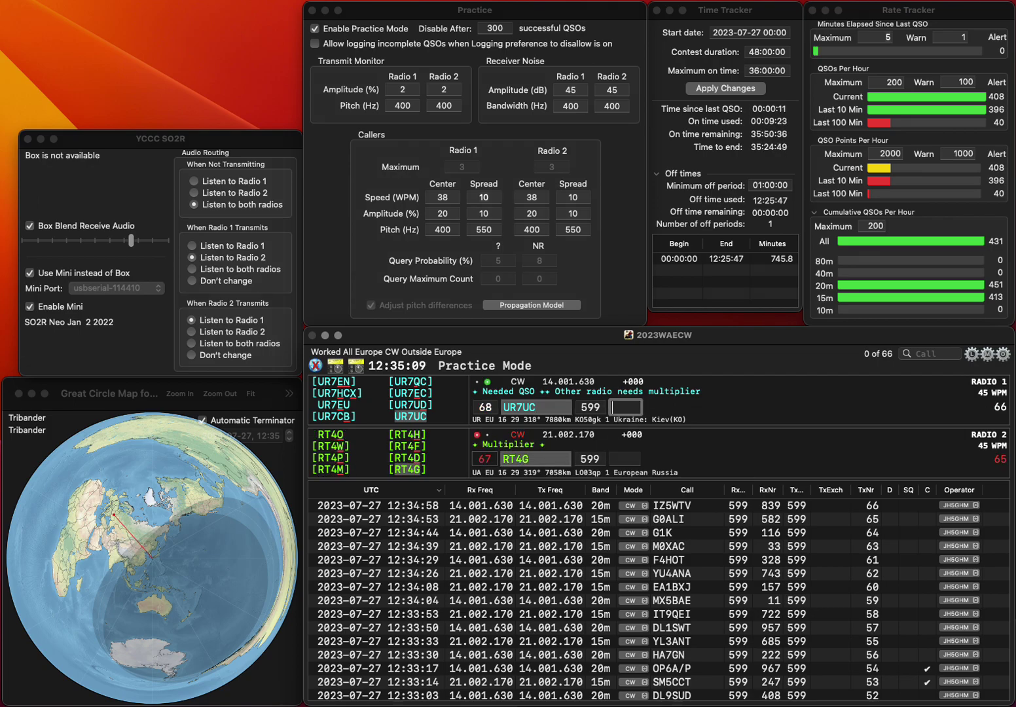
pyautogui.write('835')
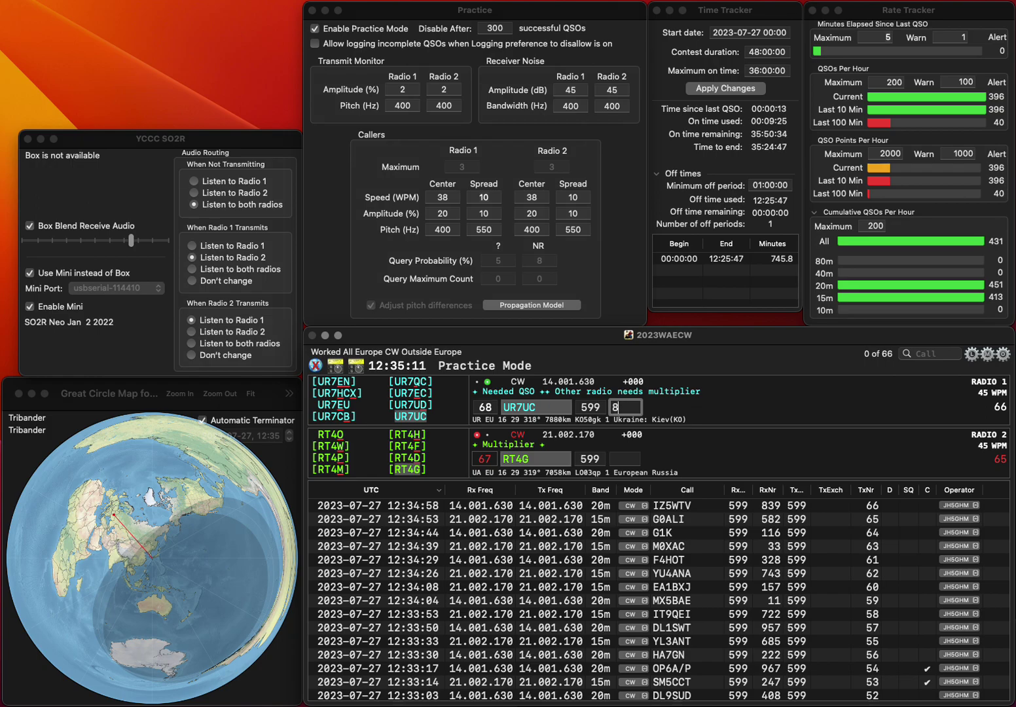
pyautogui.press('Return')
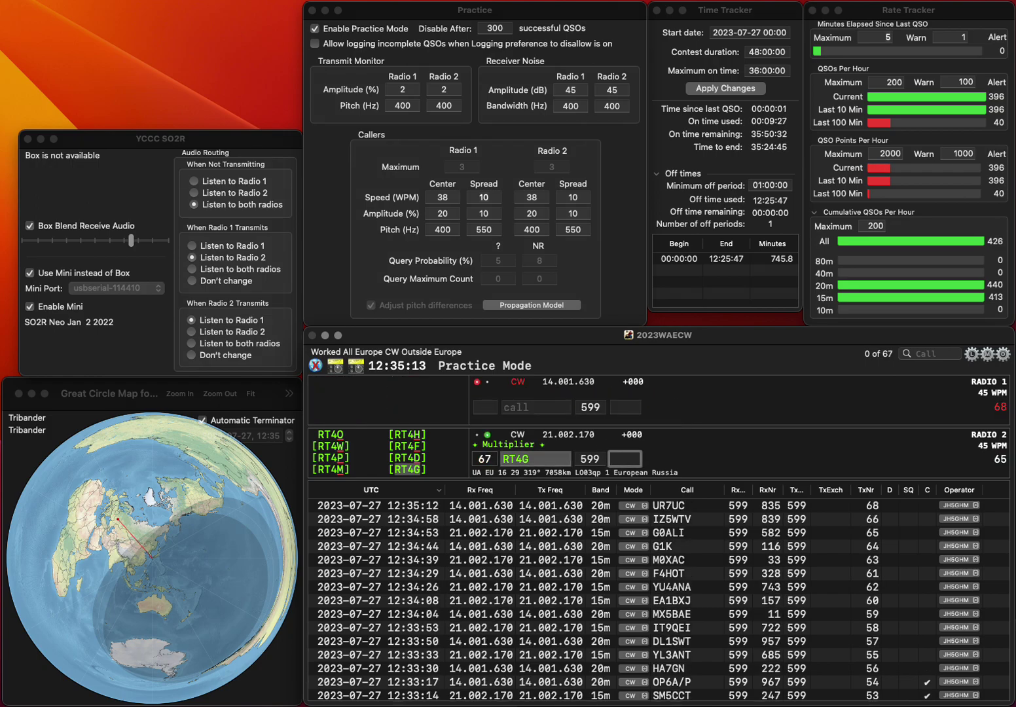
pyautogui.write('43')
pyautogui.press('Return')
pyautogui.write('IT9AOI')
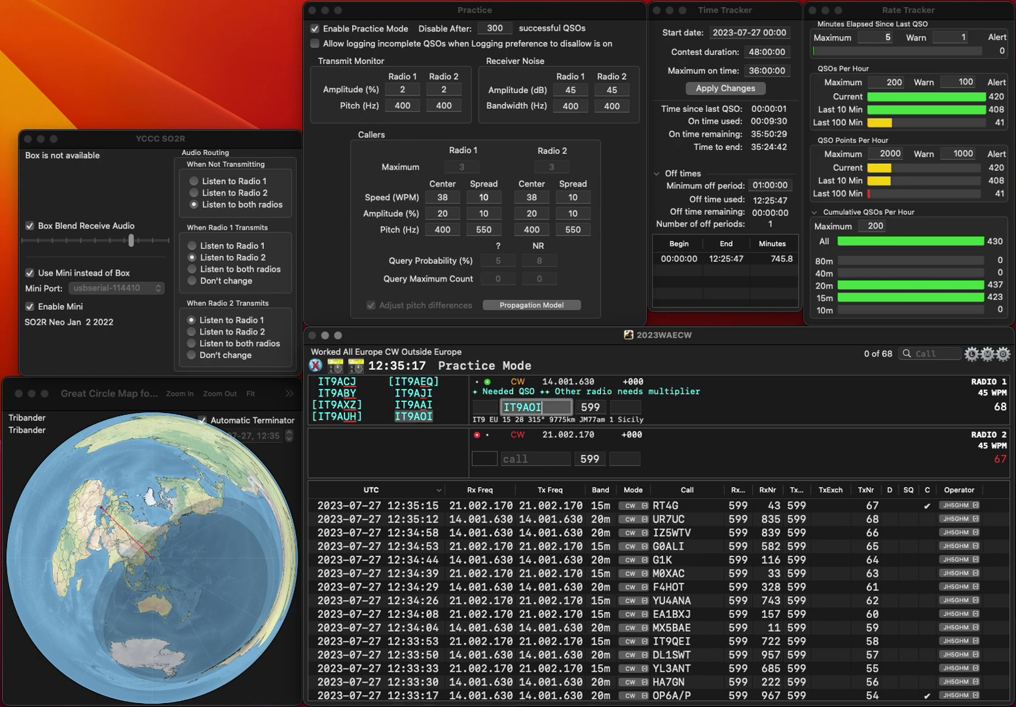
pyautogui.press('Return')
pyautogui.write('R1')
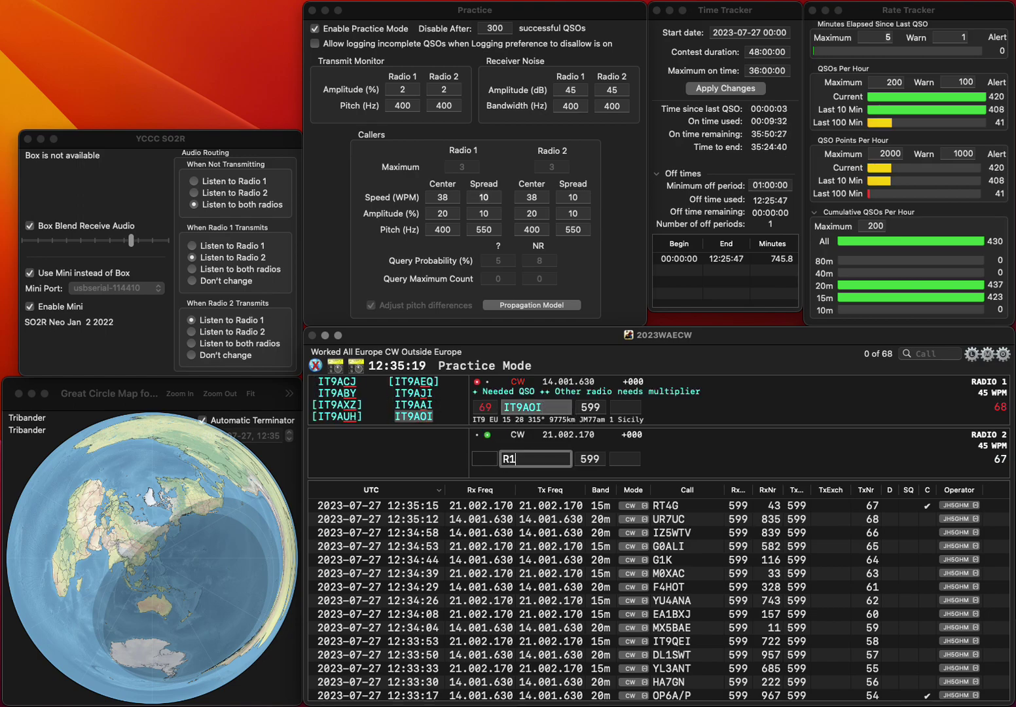
pyautogui.write('CAV')
pyautogui.press('Return')
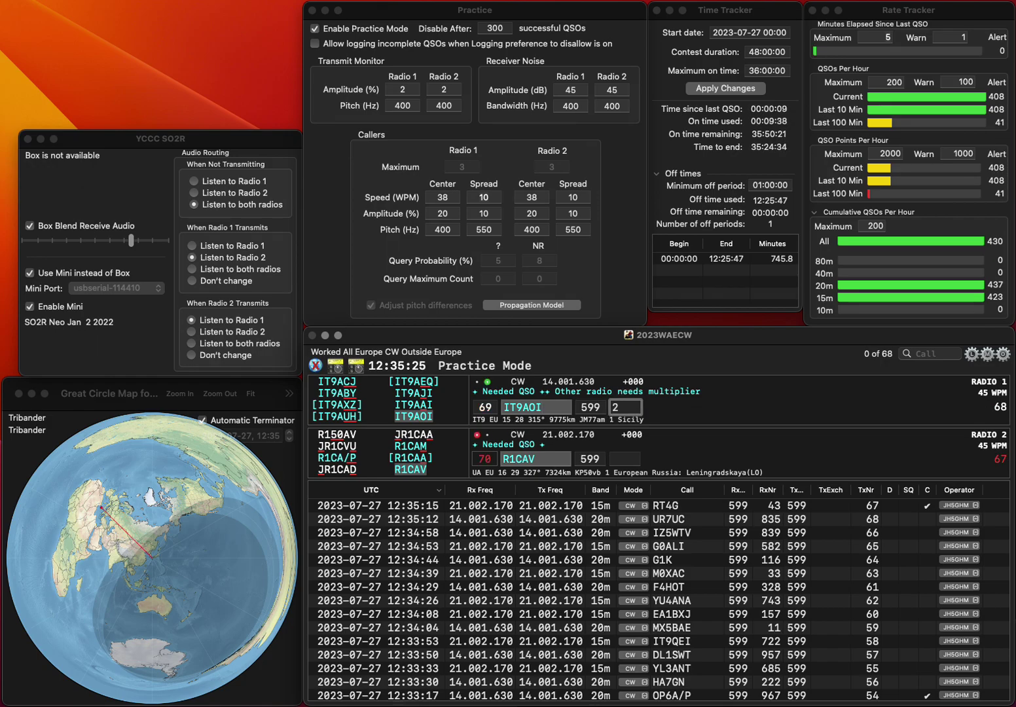
pyautogui.write('12')
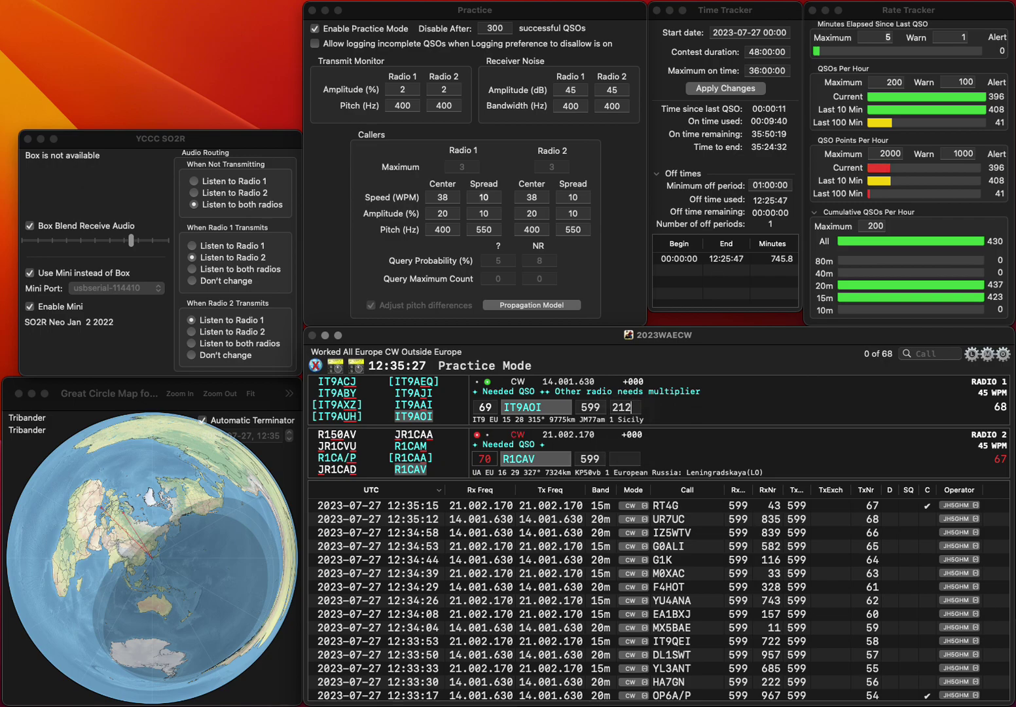
pyautogui.press('Return')
pyautogui.write('241')
pyautogui.press('Return')
# Answer F5MMP on Radio 1 and F6REF on Radio 2, sending the exchange to each
pyautogui.write('F')
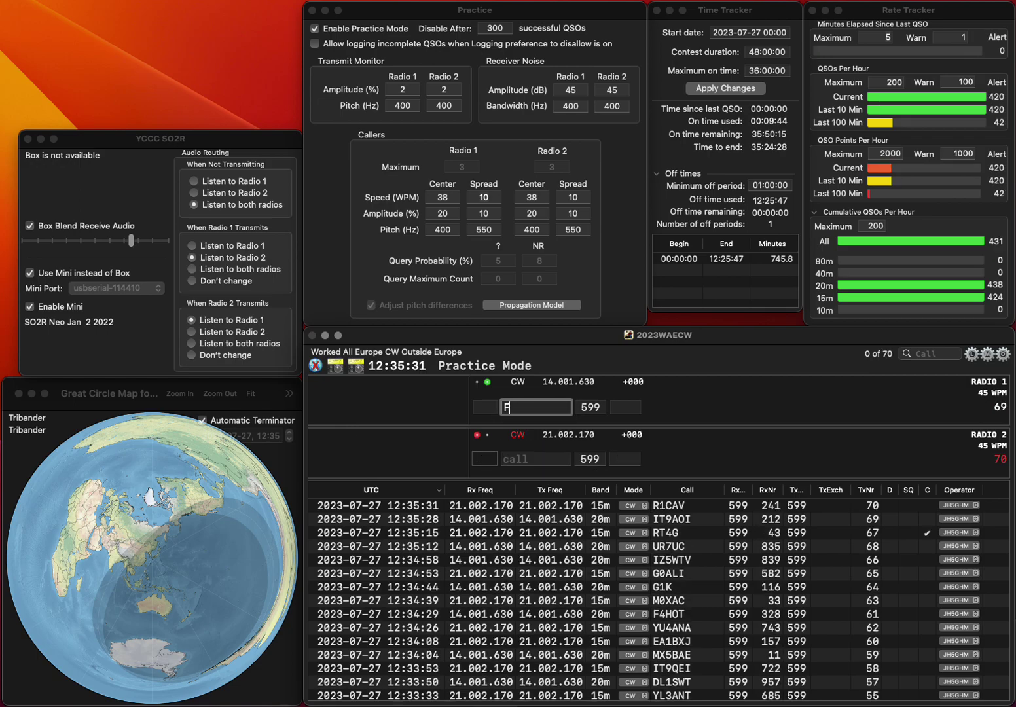
pyautogui.write('5MMP')
pyautogui.press('Return')
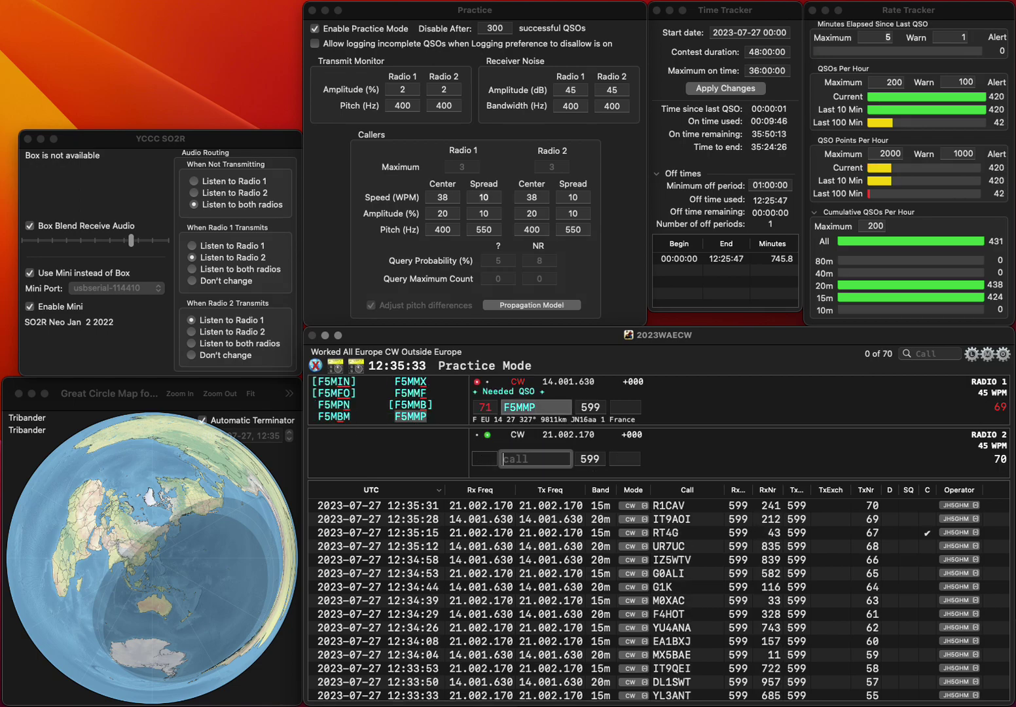
pyautogui.write('F6R')
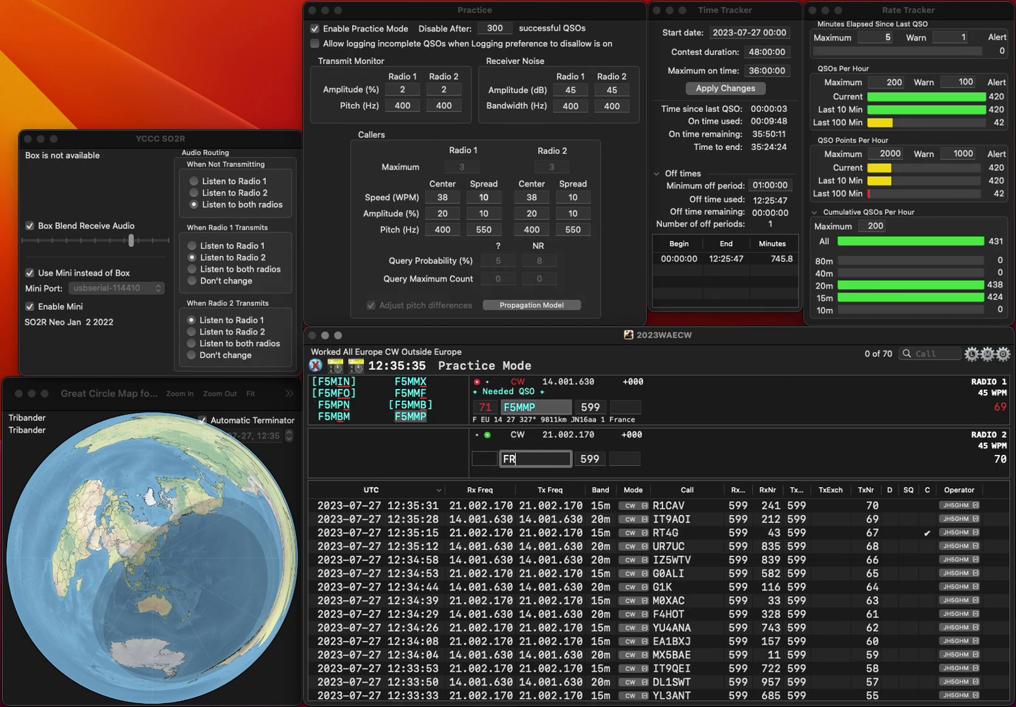
pyautogui.write('EF')
pyautogui.press('Left')
pyautogui.press('Left')
pyautogui.press('Left')
pyautogui.write('6')
pyautogui.press('Return')
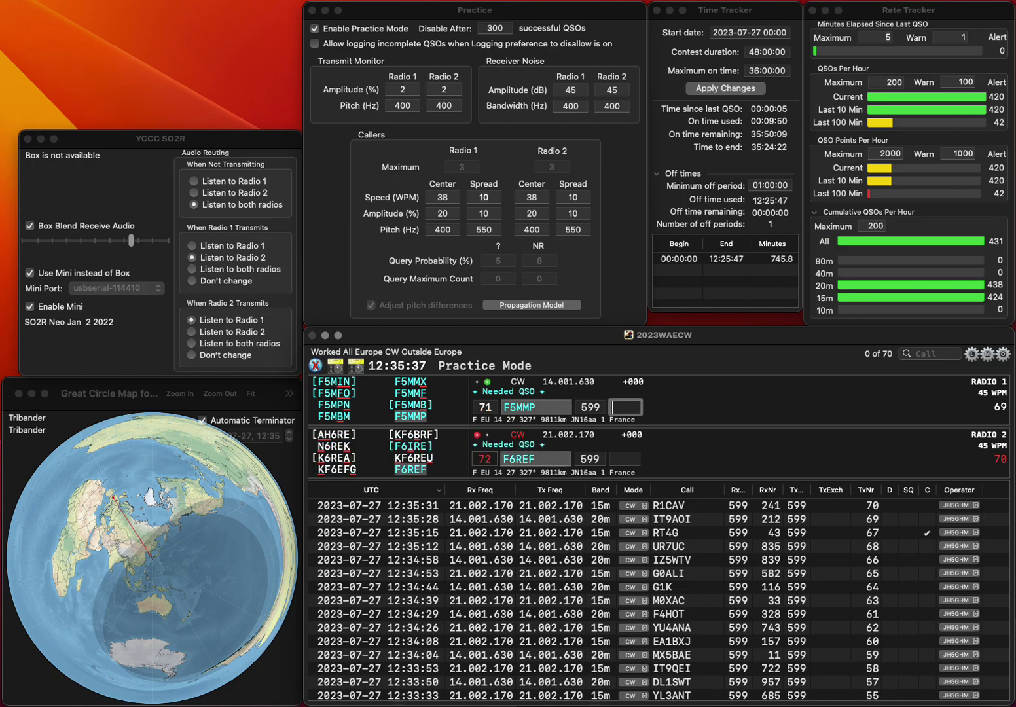
pyautogui.write('608')
pyautogui.press('Return')
pyautogui.press('space')
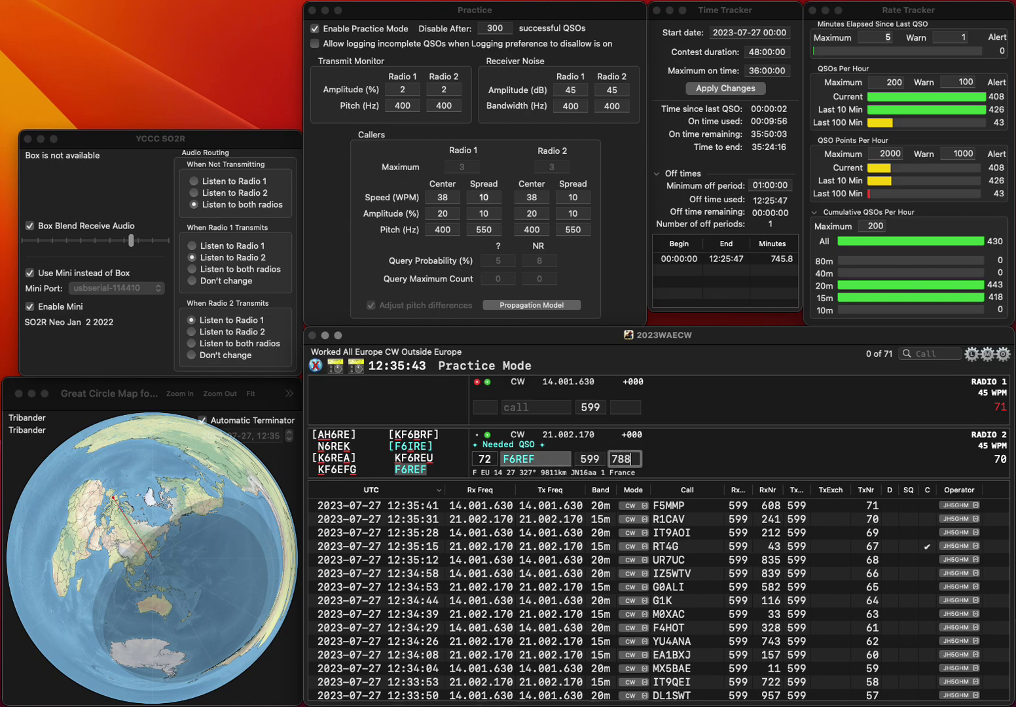
pyautogui.press('Return')
pyautogui.write('DL8TG')
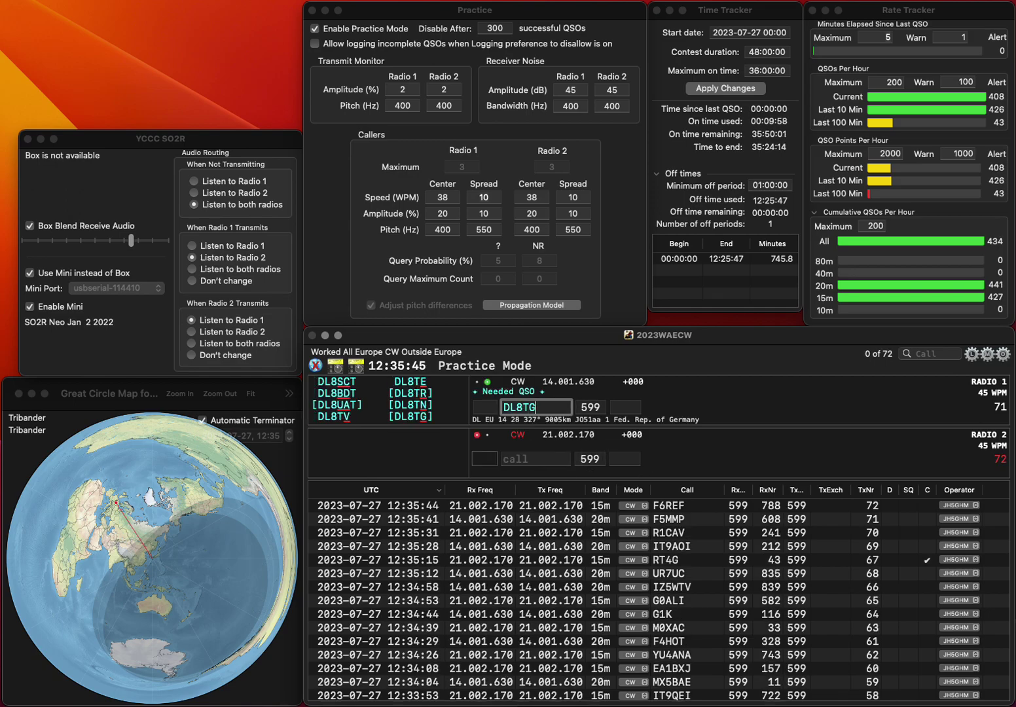
pyautogui.press('Return')
pyautogui.write('E')
pyautogui.write('P')
pyautogui.press('Return')
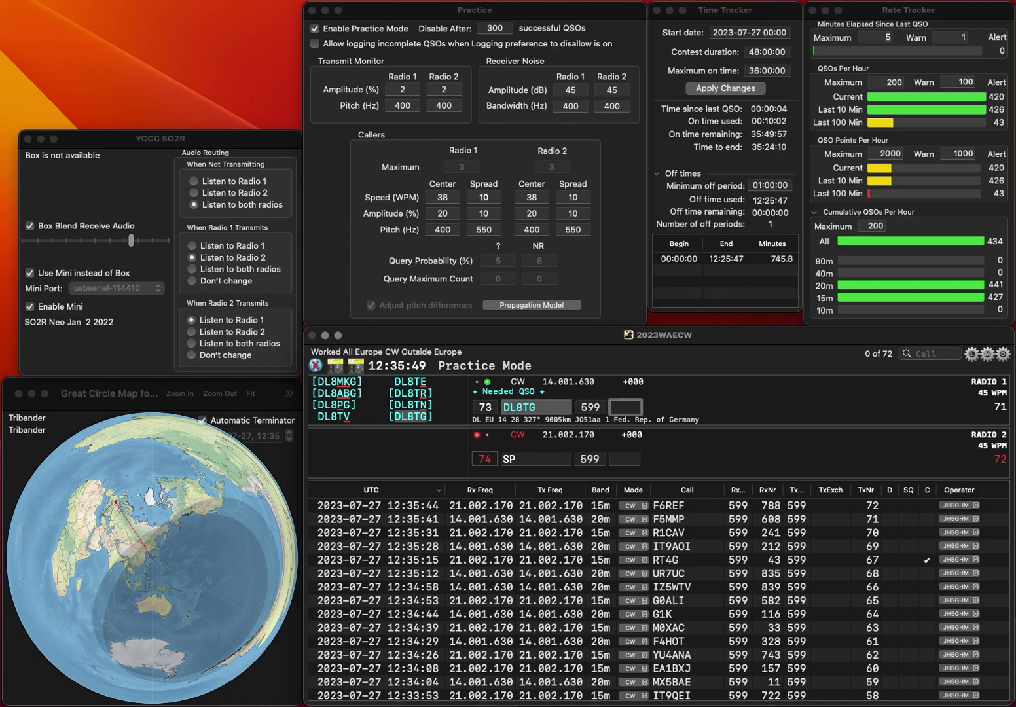
pyautogui.write('909')
pyautogui.press('Return')
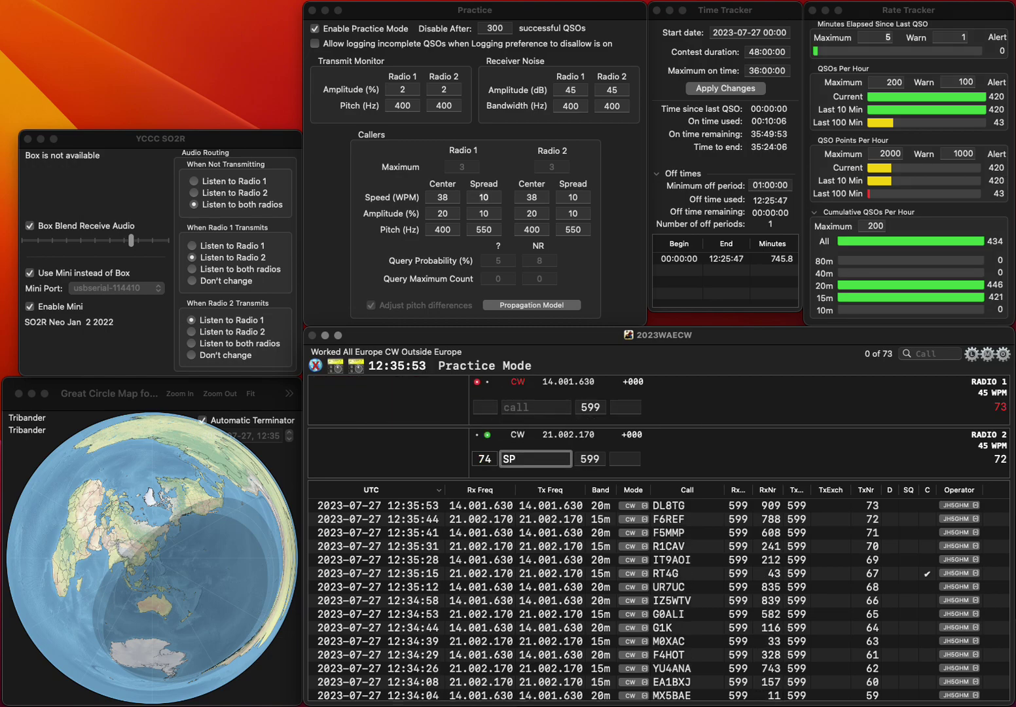
pyautogui.write('6DVP')
pyautogui.press('Return')
pyautogui.write('EM30GU')
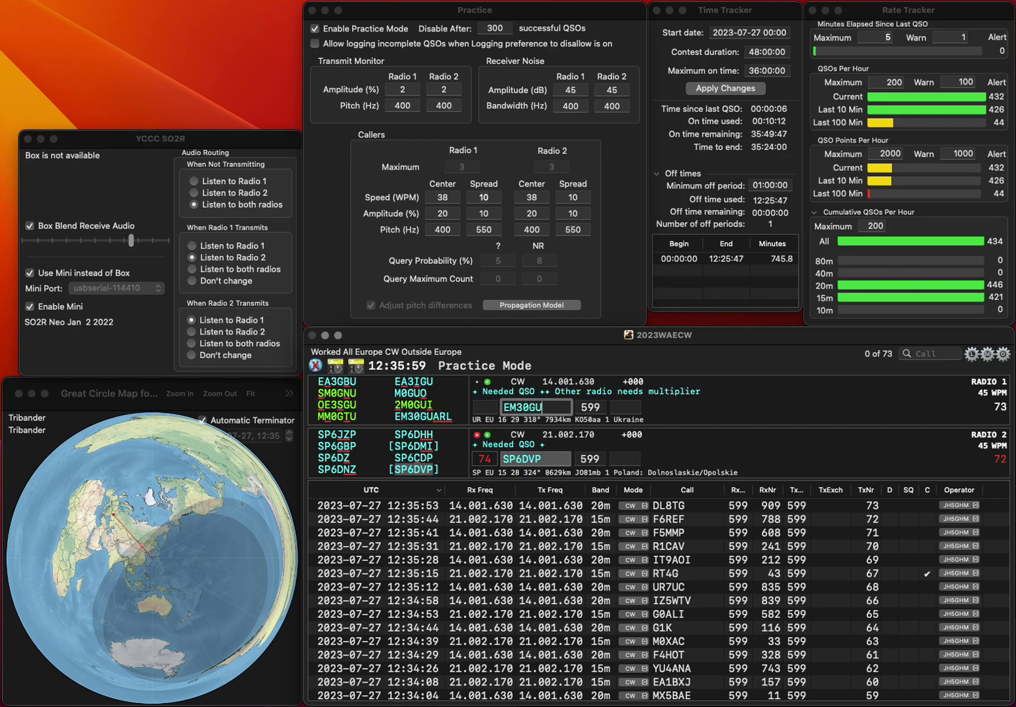
pyautogui.write('ARL')
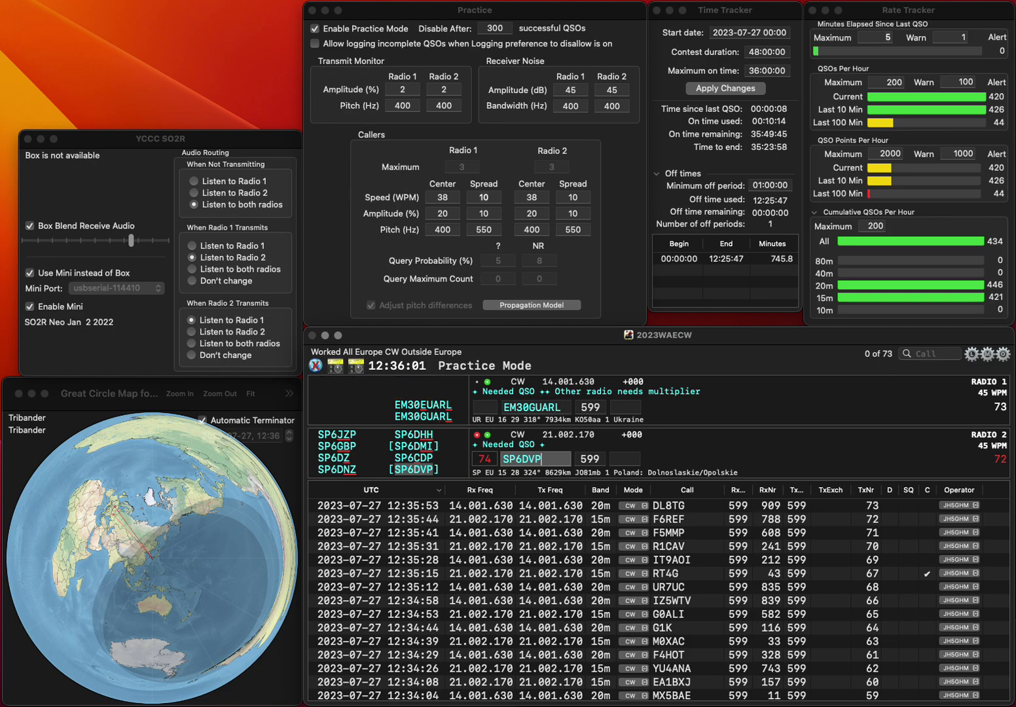
pyautogui.press('Return')
pyautogui.write('3')
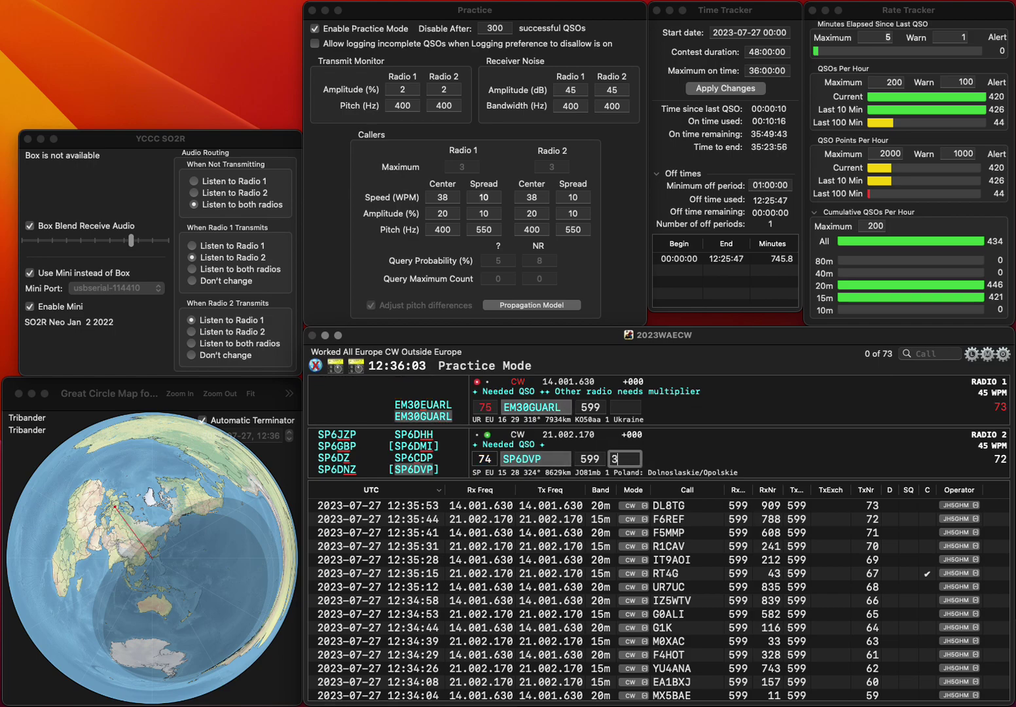
pyautogui.write('62')
pyautogui.press('Return')
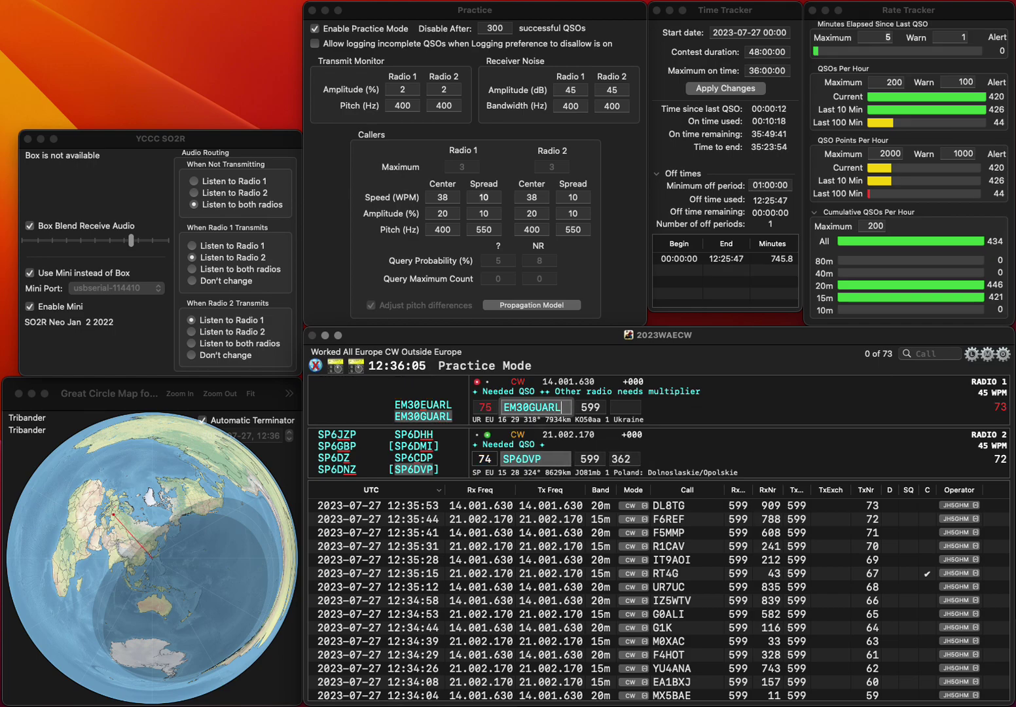
pyautogui.press('Return')
pyautogui.write('55')
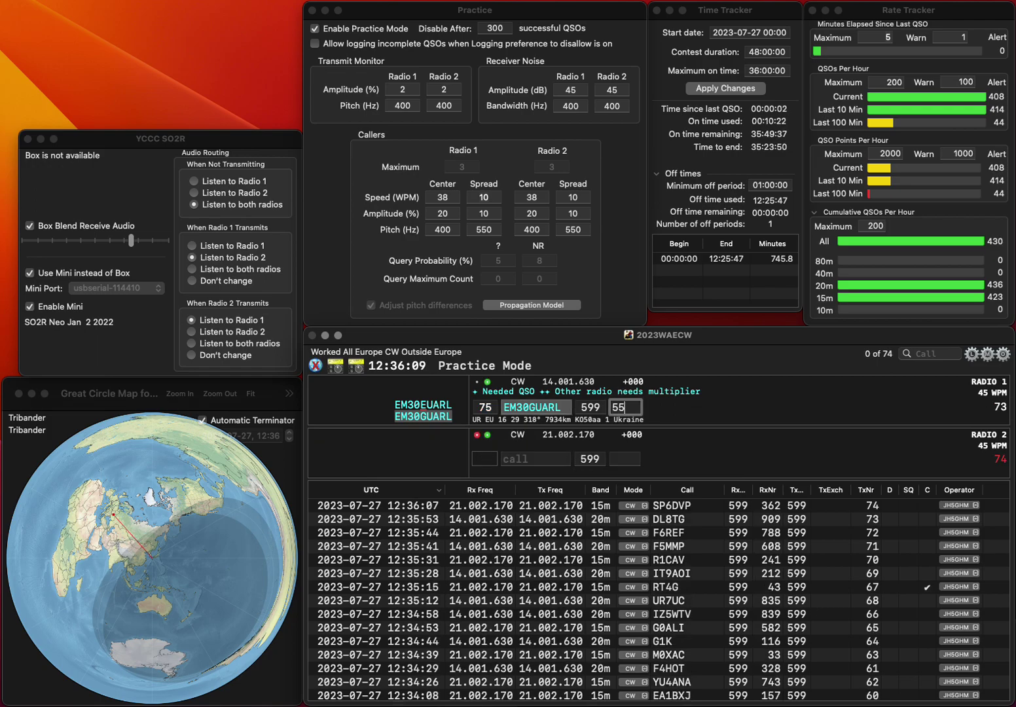
pyautogui.write('2')
pyautogui.press('Return')
# Enter EA2JJ on Radio 2, correct it to EA3JJ and send the exchange
pyautogui.write('EJ')
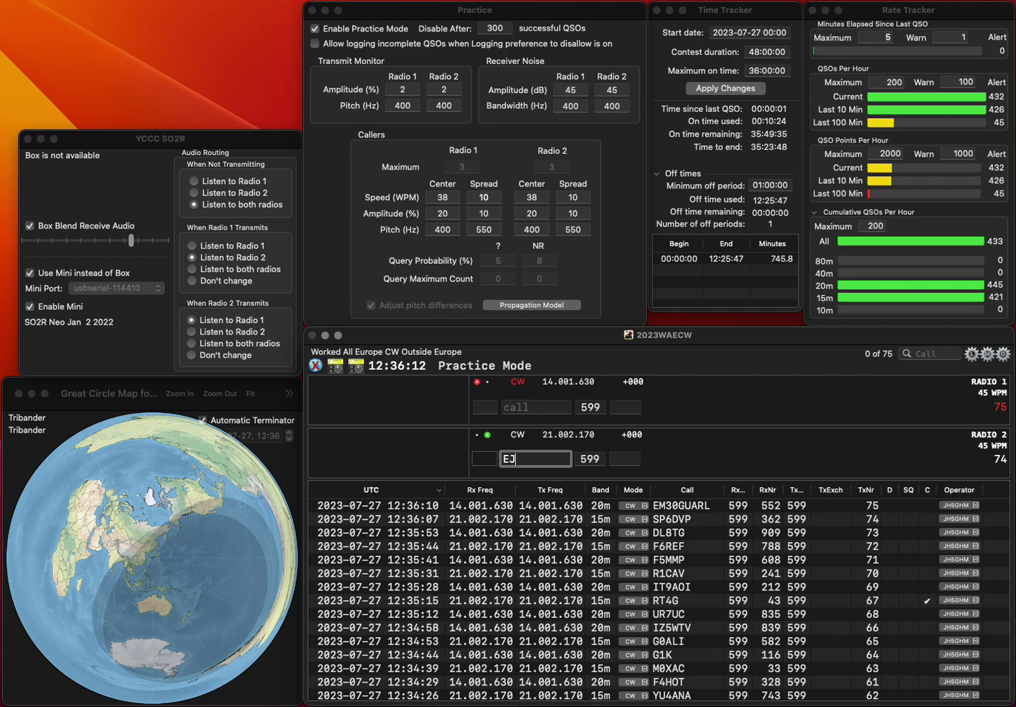
pyautogui.write('A2J')
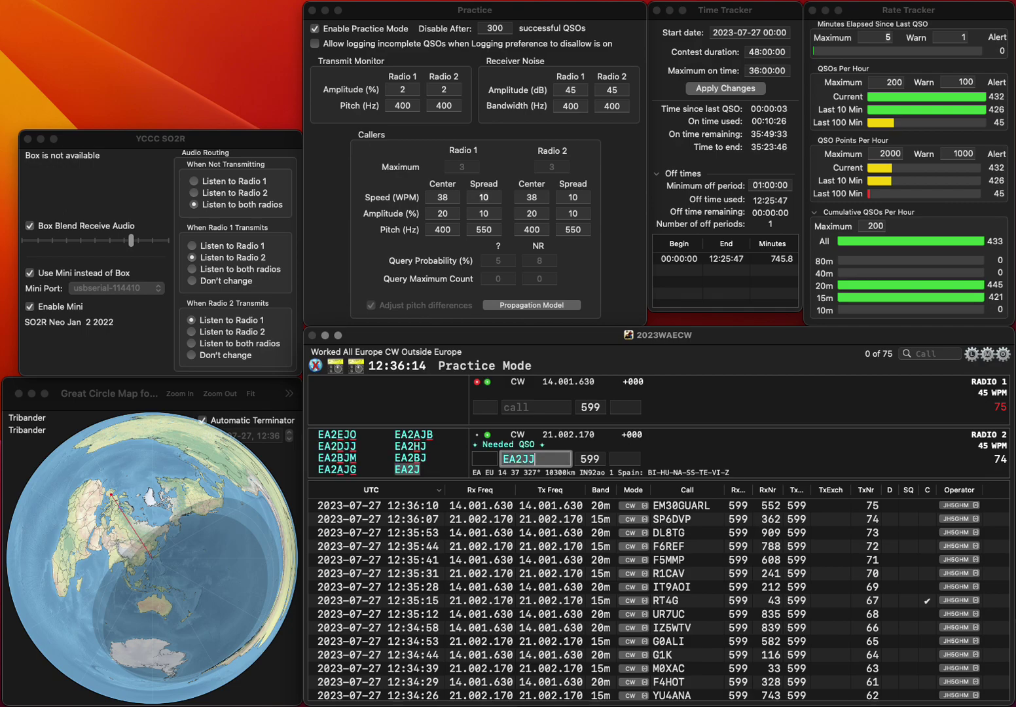
pyautogui.press('Return')
pyautogui.press('Left')
pyautogui.press('Left')
pyautogui.press('BackSpace')
pyautogui.write('3')
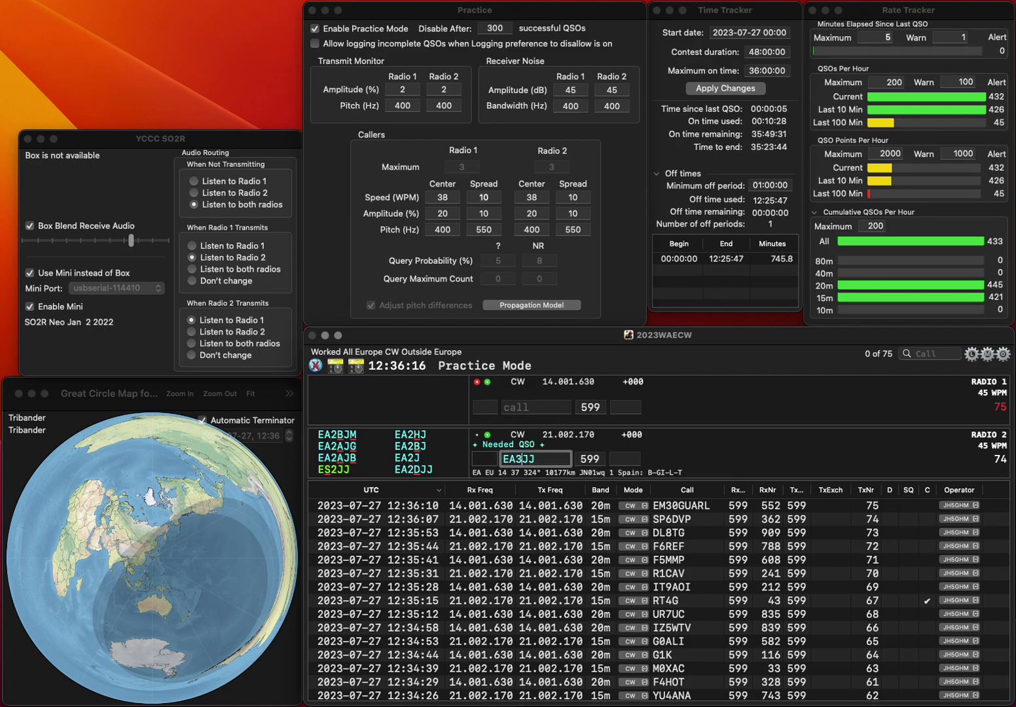
pyautogui.press('Return')
# Answer EA7JWT on Radio 1 with the exchange
pyautogui.write('7J')
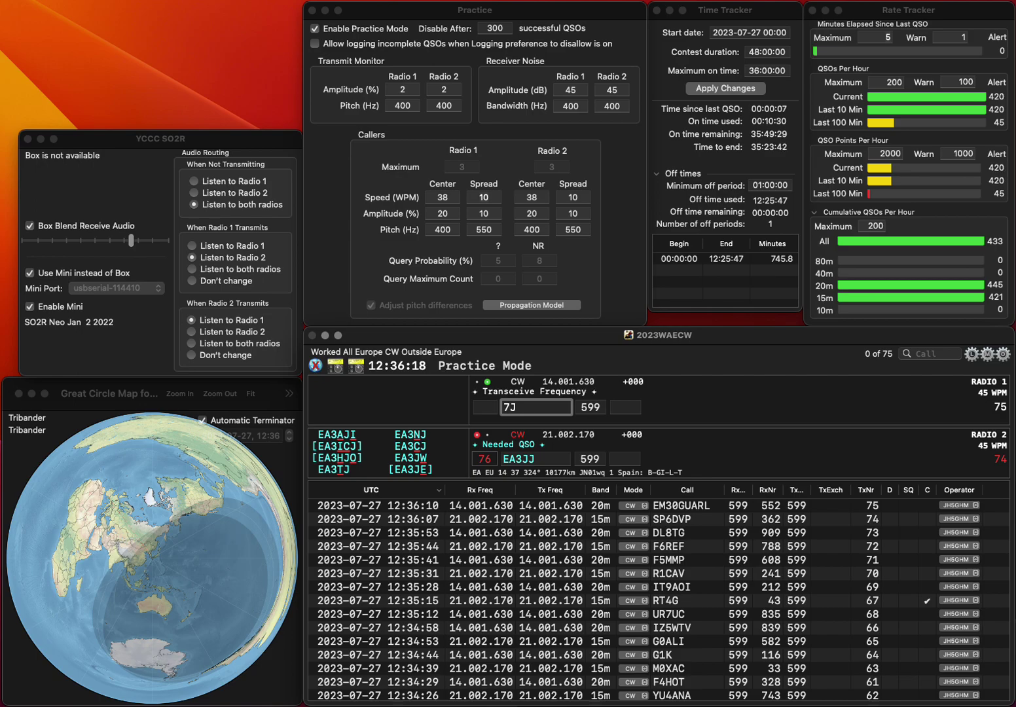
pyautogui.write('WT')
pyautogui.press('Home')
pyautogui.write('EA')
pyautogui.press('Return')
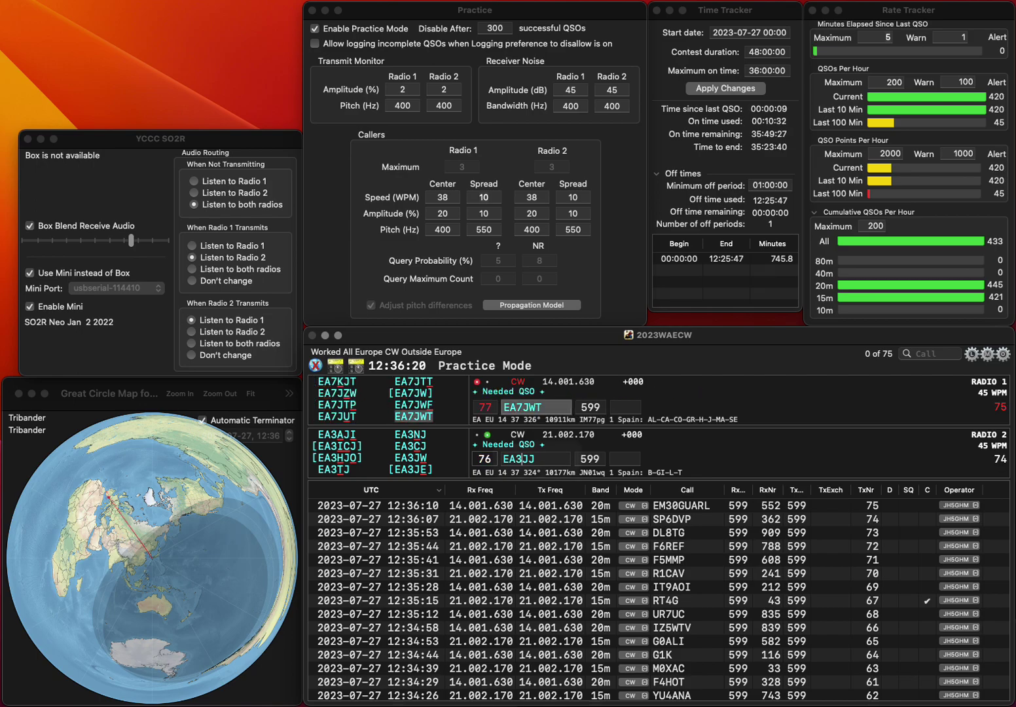
# Correct the Radio 2 call to EA4JJ and resend the exchange
pyautogui.press('BackSpace')
pyautogui.write('4')
pyautogui.press('Return')
# Log EA7JWT on Radio 1 with received number 33 and EA4JJ on Radio 2 with 590
pyautogui.press('Tab')
pyautogui.press('Tab')
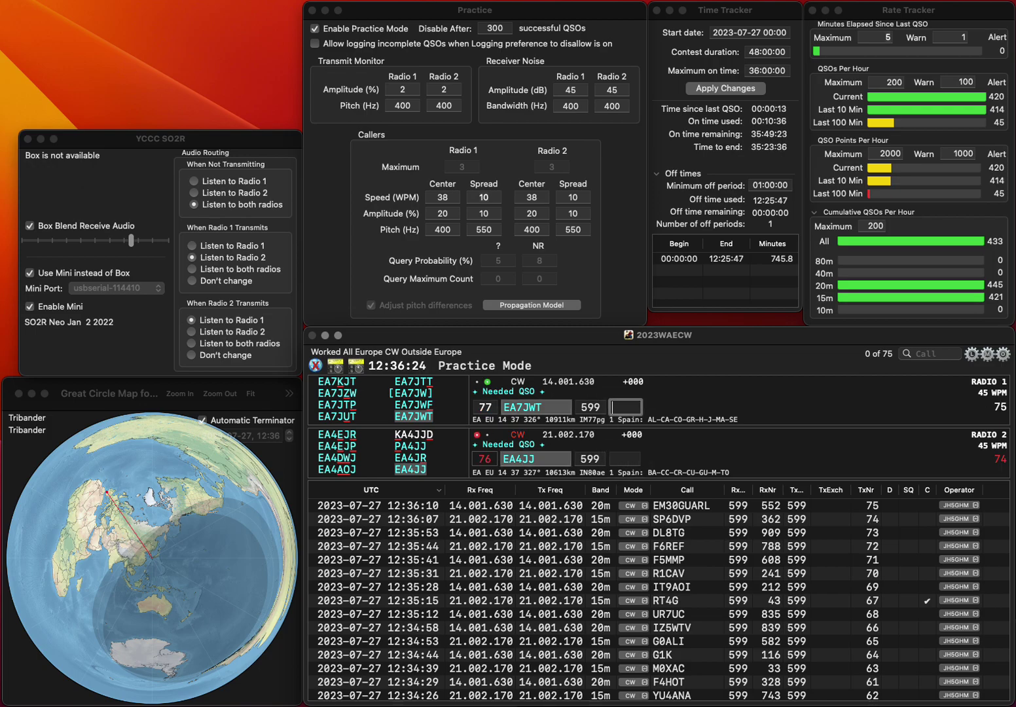
pyautogui.write('33')
pyautogui.press('Return')
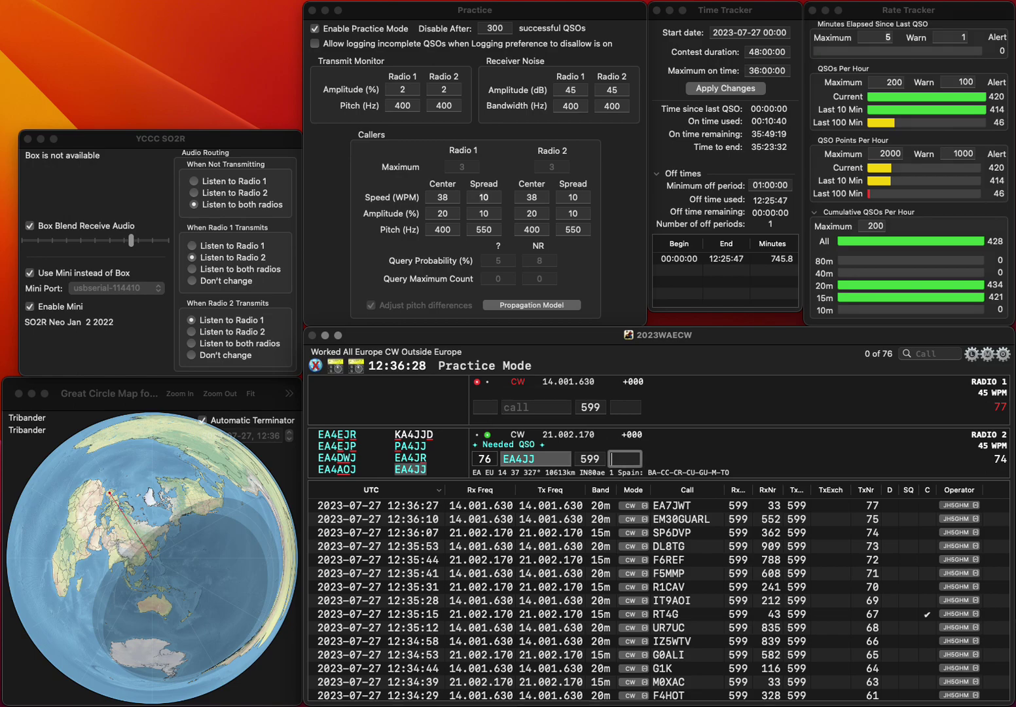
pyautogui.write('590')
pyautogui.press('Return')
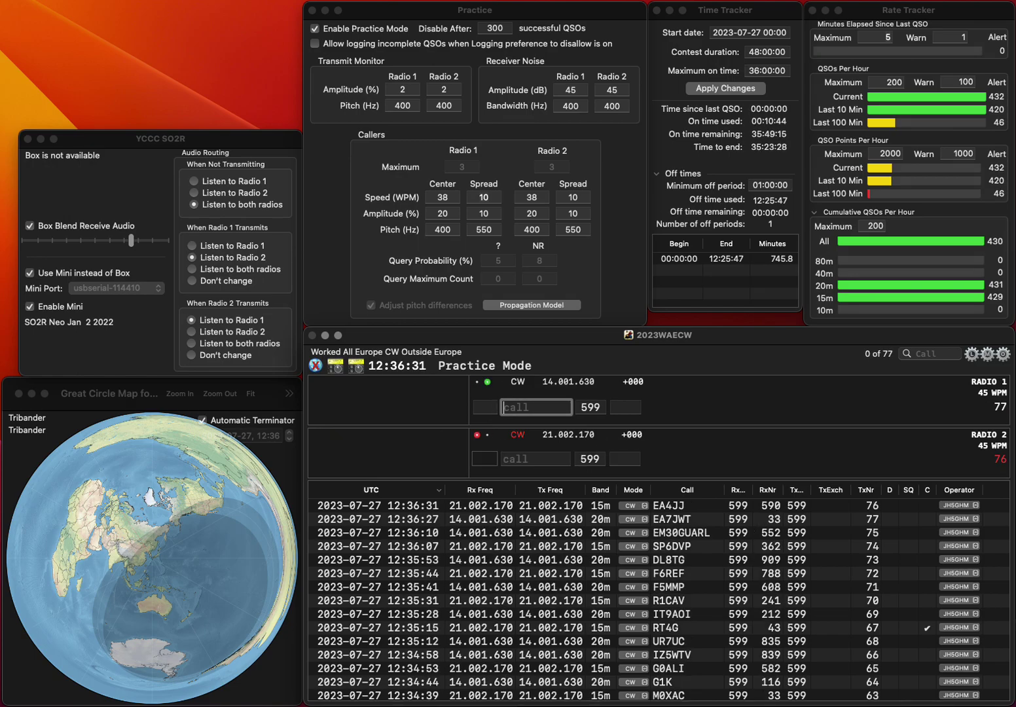
pyautogui.write('OE5MON')
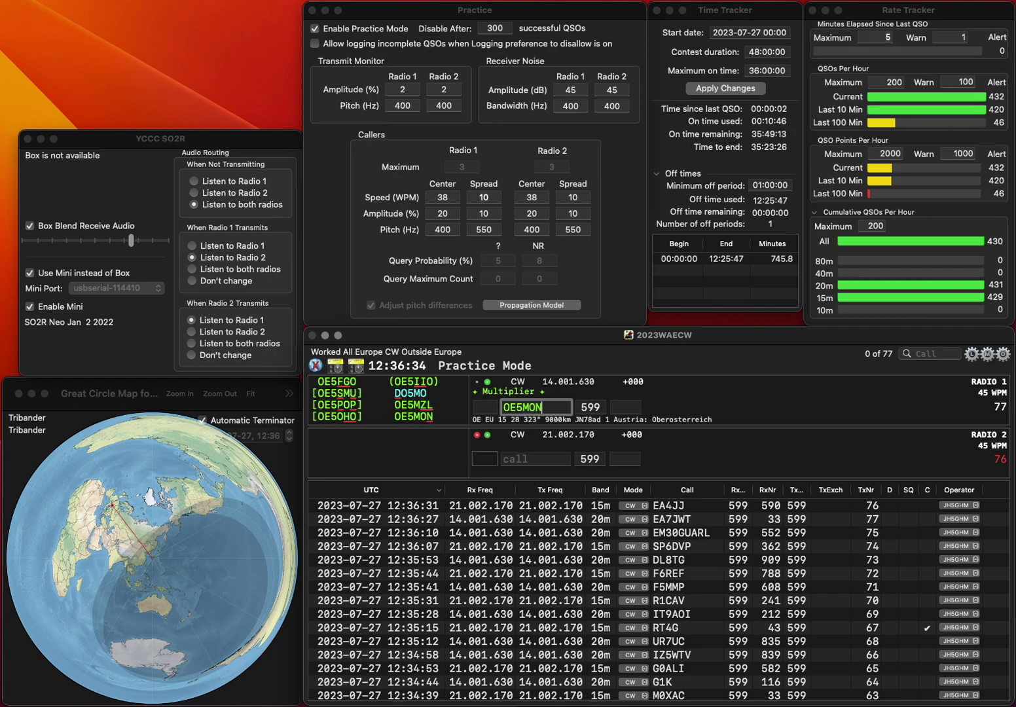
pyautogui.press('Return')
pyautogui.write('DG2')
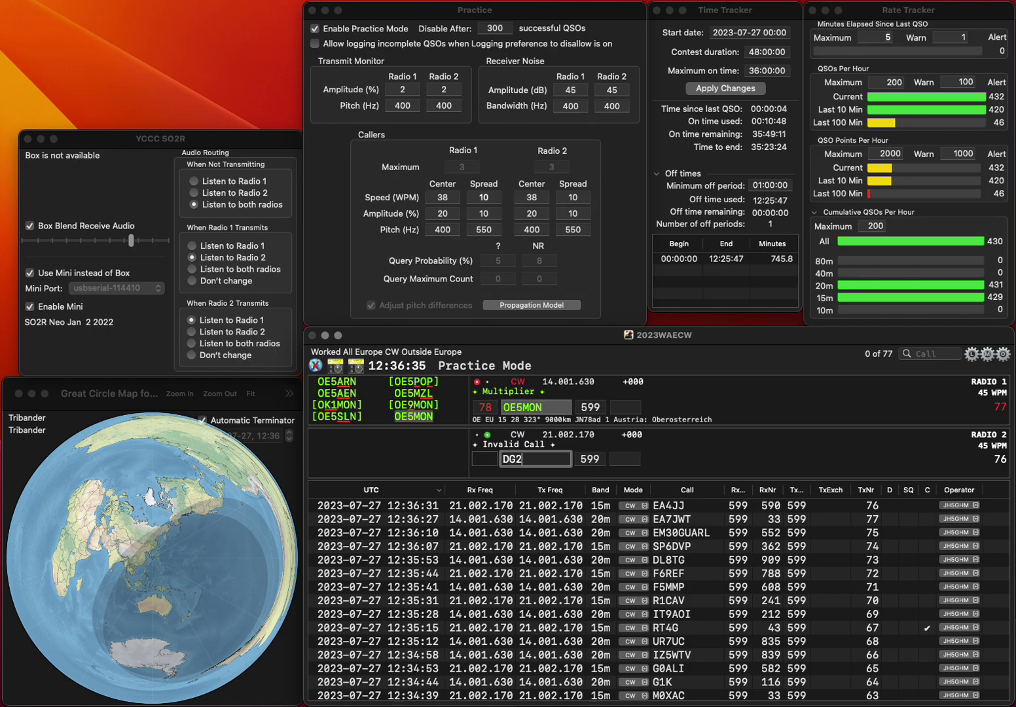
pyautogui.write('RBH')
pyautogui.press('Return')
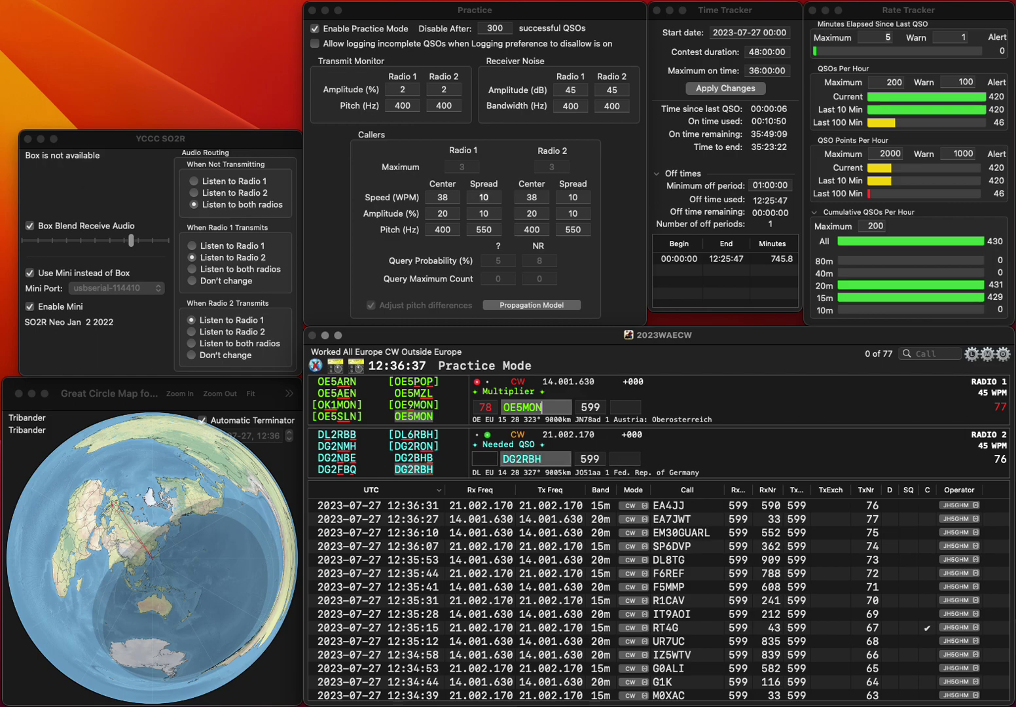
pyautogui.write('70')
pyautogui.press('Return')
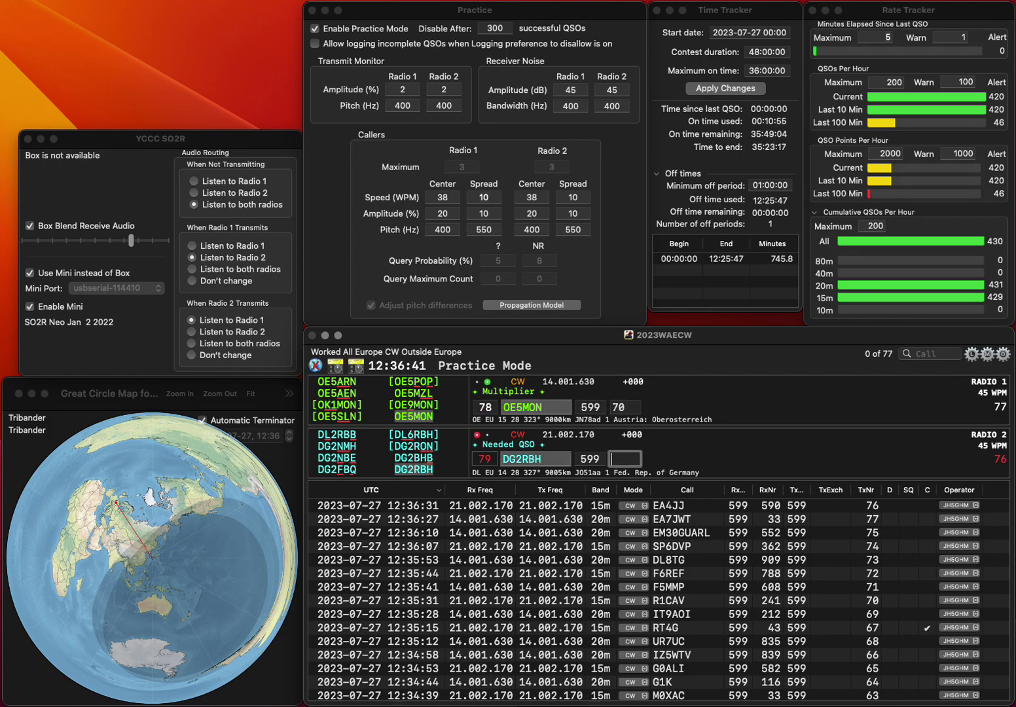
pyautogui.write('3')
pyautogui.write('38')
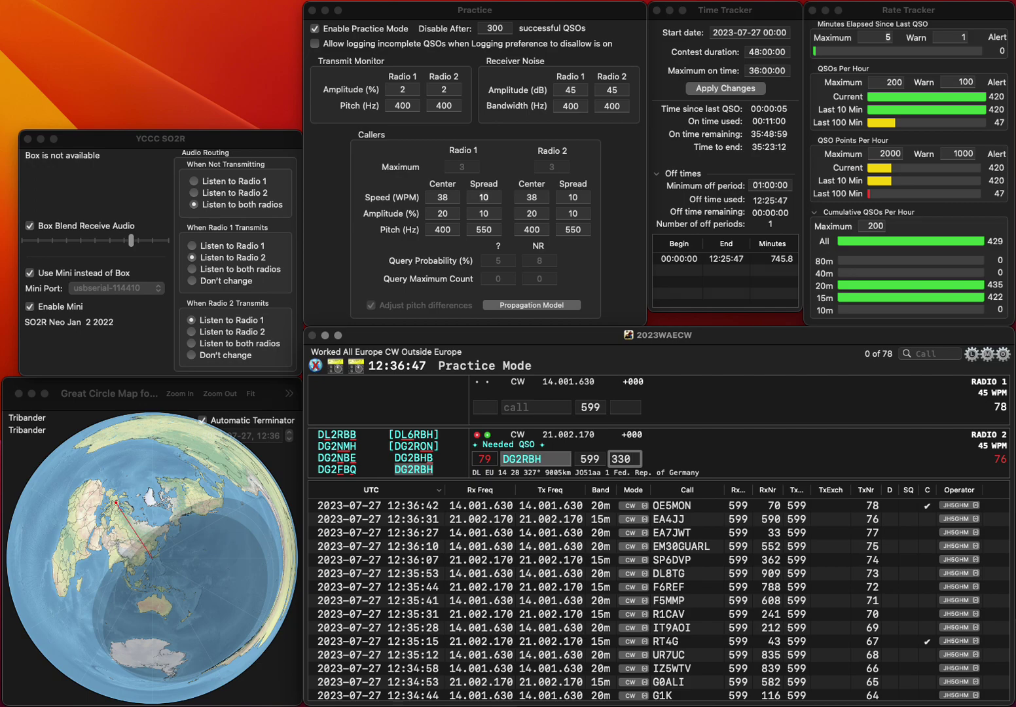
pyautogui.press('Return')
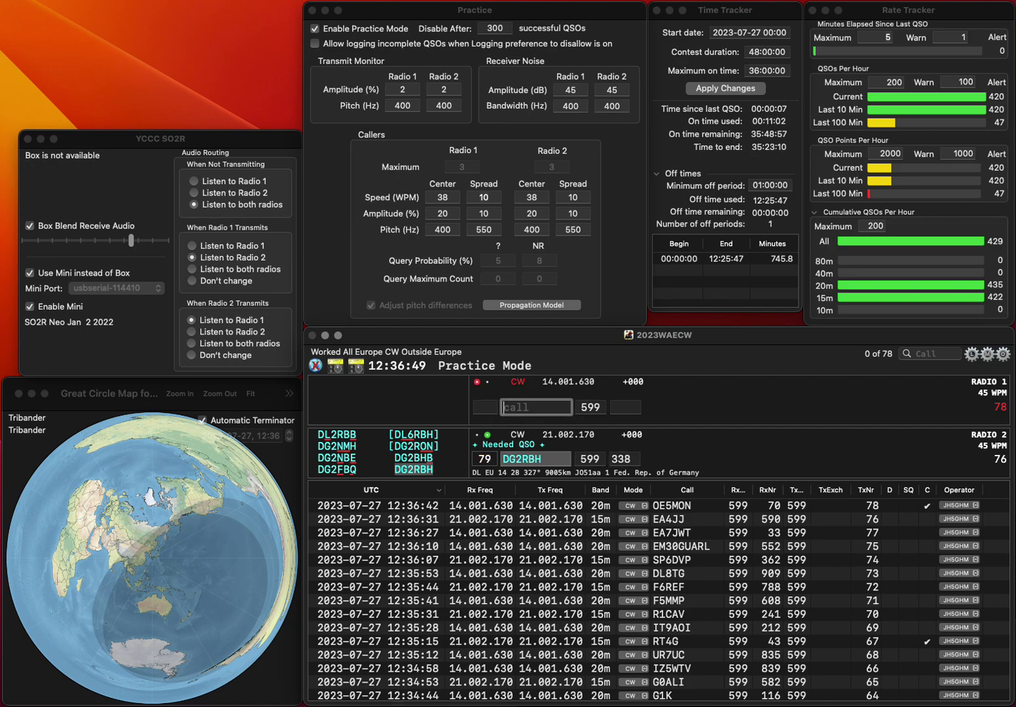
# Answer the partial call SP4 on Radio 1 and enter ES5QGO as the caller on Radio 2
pyautogui.write('SP4')
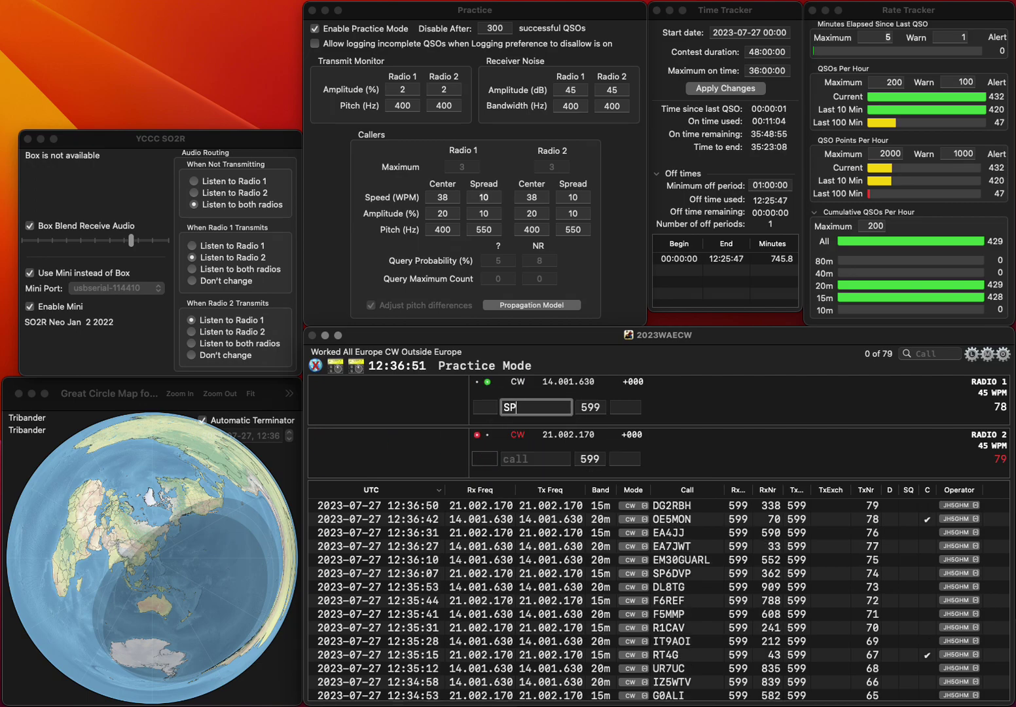
pyautogui.press('Return')
pyautogui.write('ES5QGO')
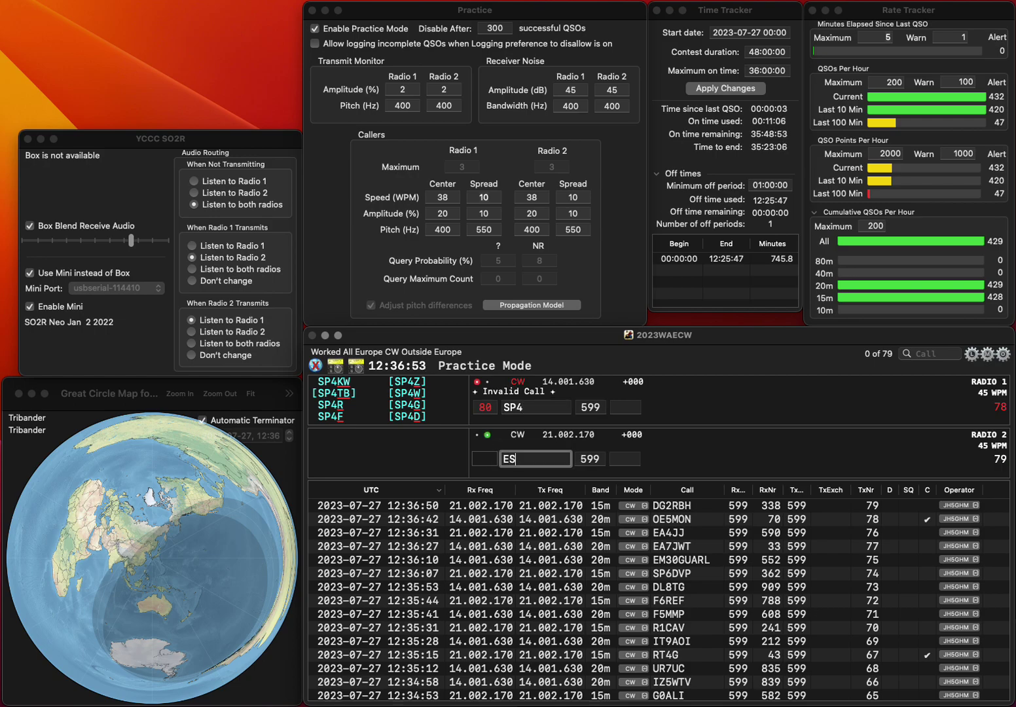
# Correct the Radio 2 call to S52GO and send the exchange
pyautogui.press('Left')
pyautogui.press('Left')
pyautogui.press('Left')
pyautogui.press('Left')
pyautogui.press('Left')
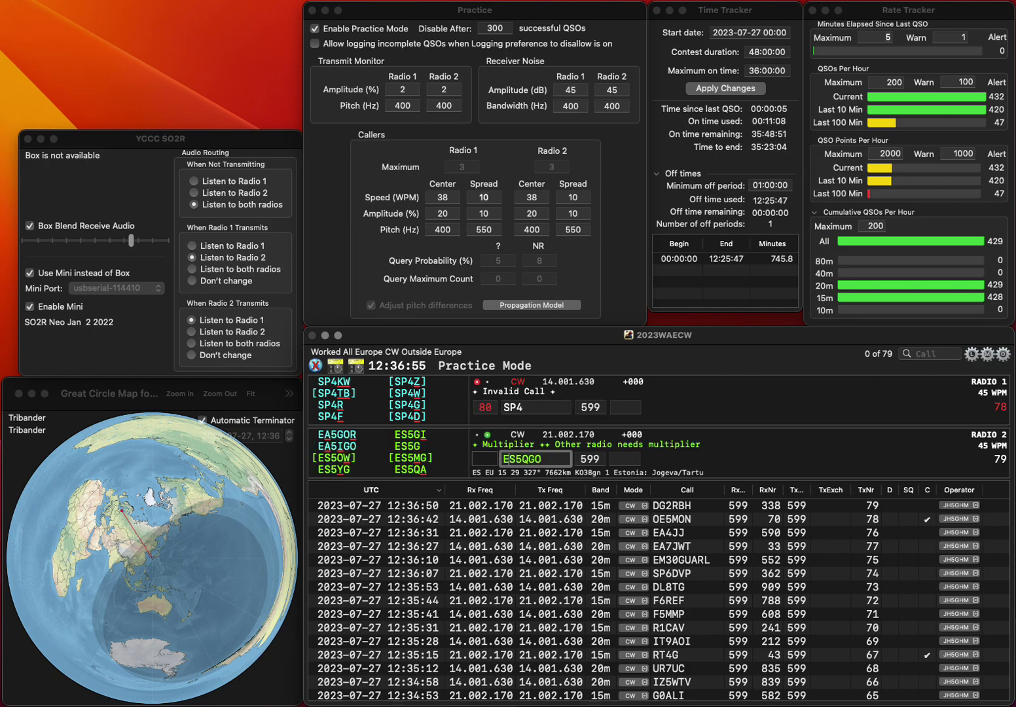
pyautogui.press('BackSpace')
pyautogui.press('Right')
pyautogui.press('BackSpace')
pyautogui.press('Right')
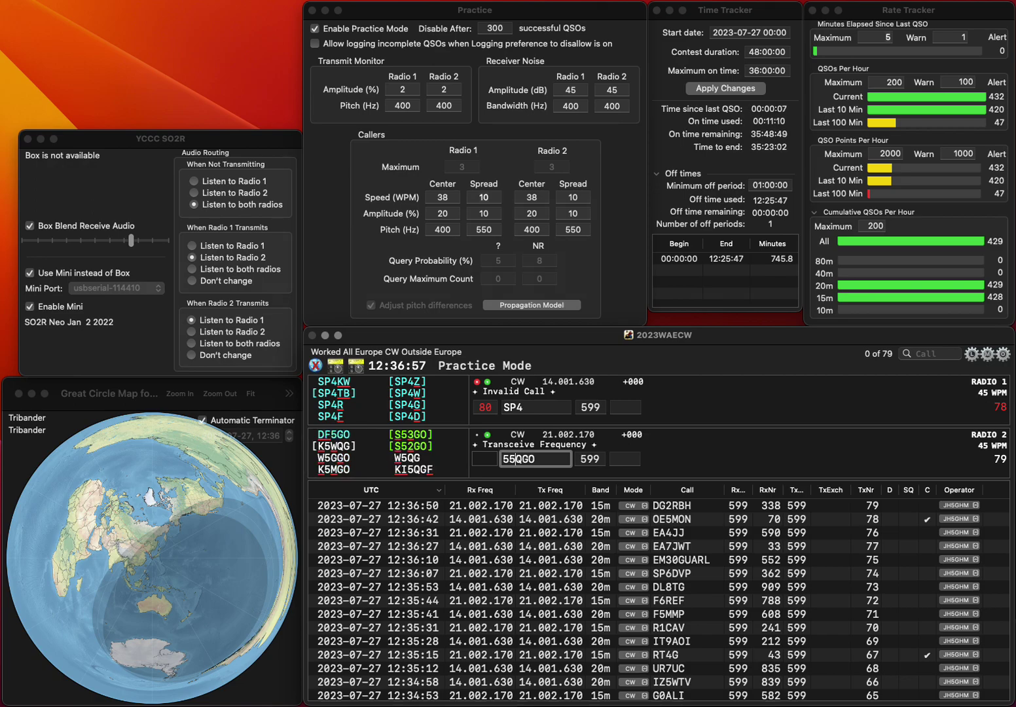
pyautogui.press('BackSpace')
pyautogui.write('5')
pyautogui.press('Left')
pyautogui.press('Left')
pyautogui.write('S')
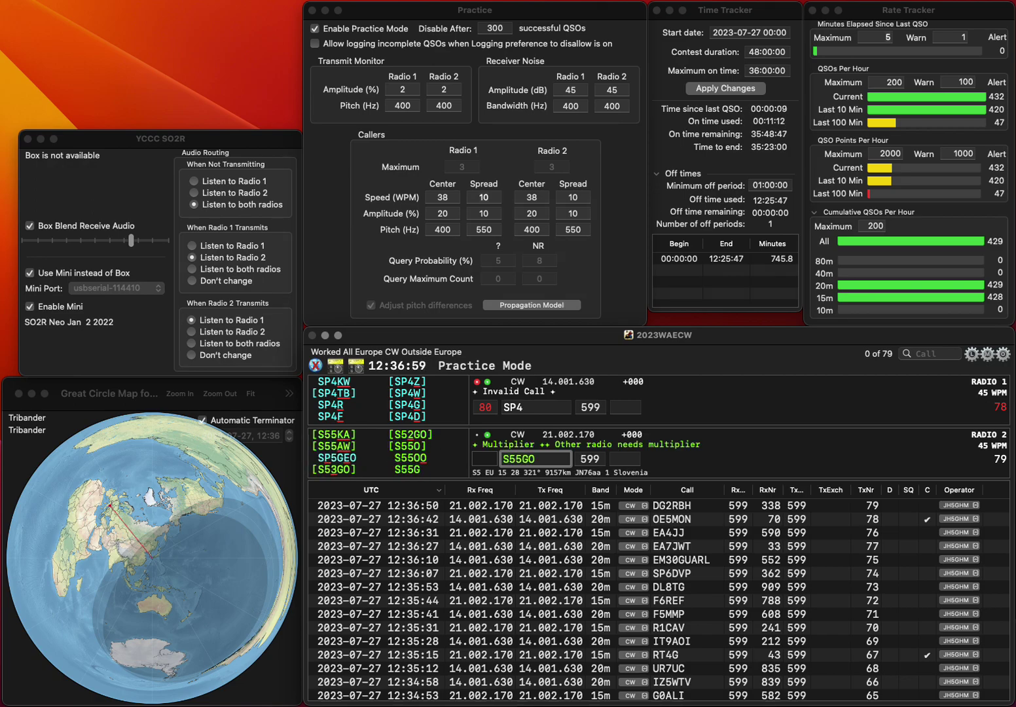
pyautogui.press('Delete')
pyautogui.write('2')
pyautogui.press('Return')
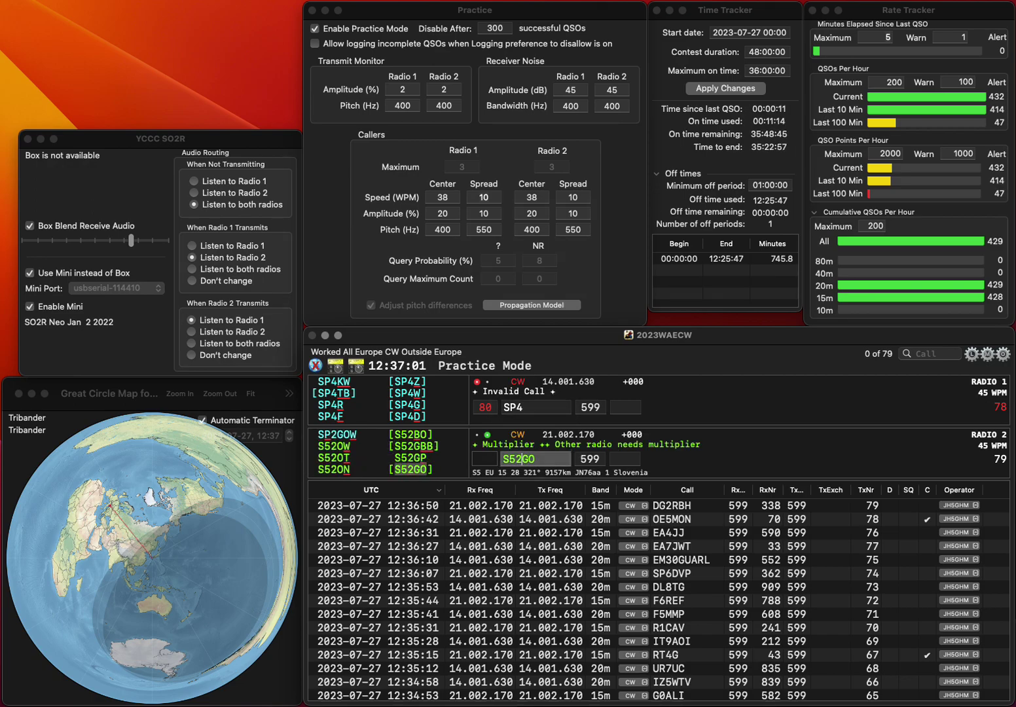
pyautogui.write('SP4GMM')
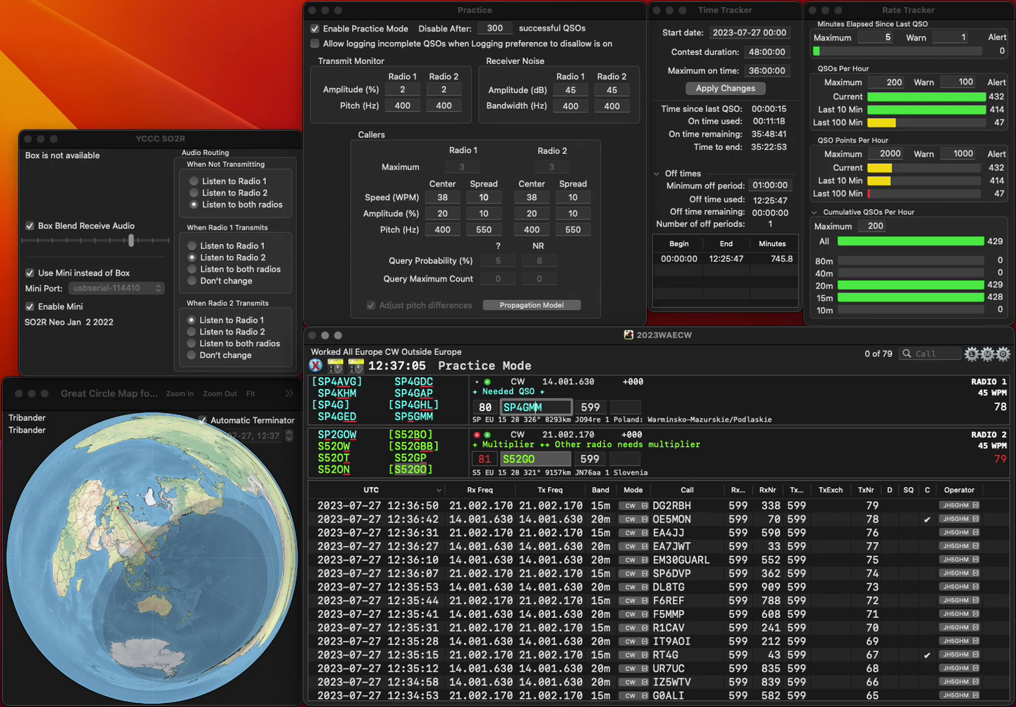
pyautogui.press('Left')
pyautogui.press('Left')
pyautogui.press('Left')
pyautogui.press('BackSpace')
pyautogui.write('5')
pyautogui.press('Return')
pyautogui.write('616')
pyautogui.press('Return')
pyautogui.press('space')
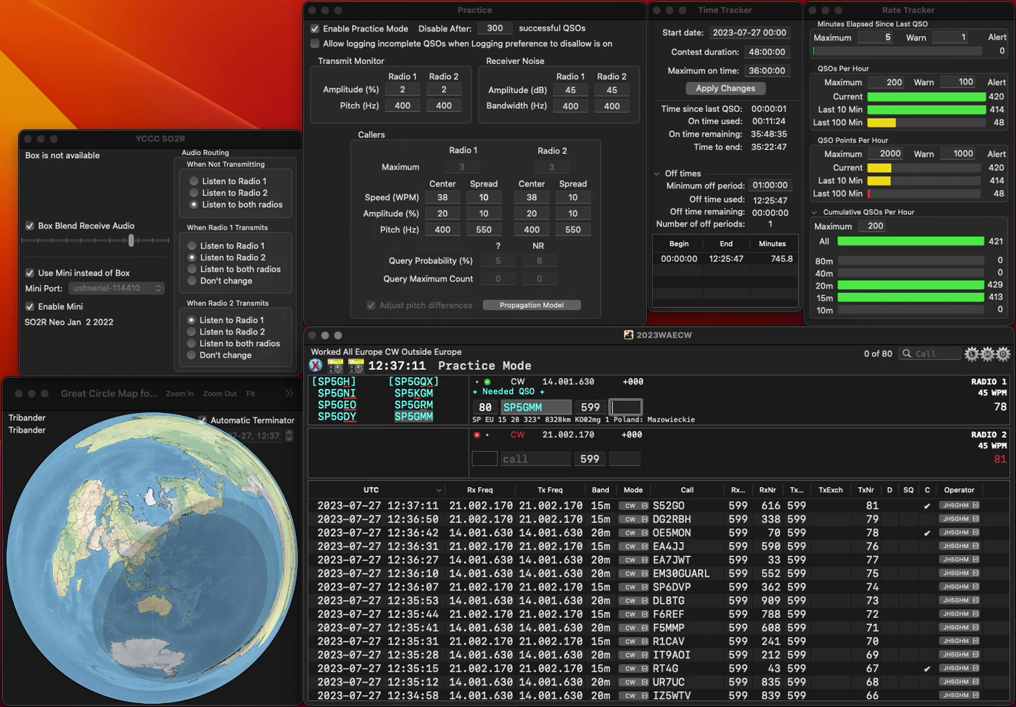
pyautogui.press('Return')
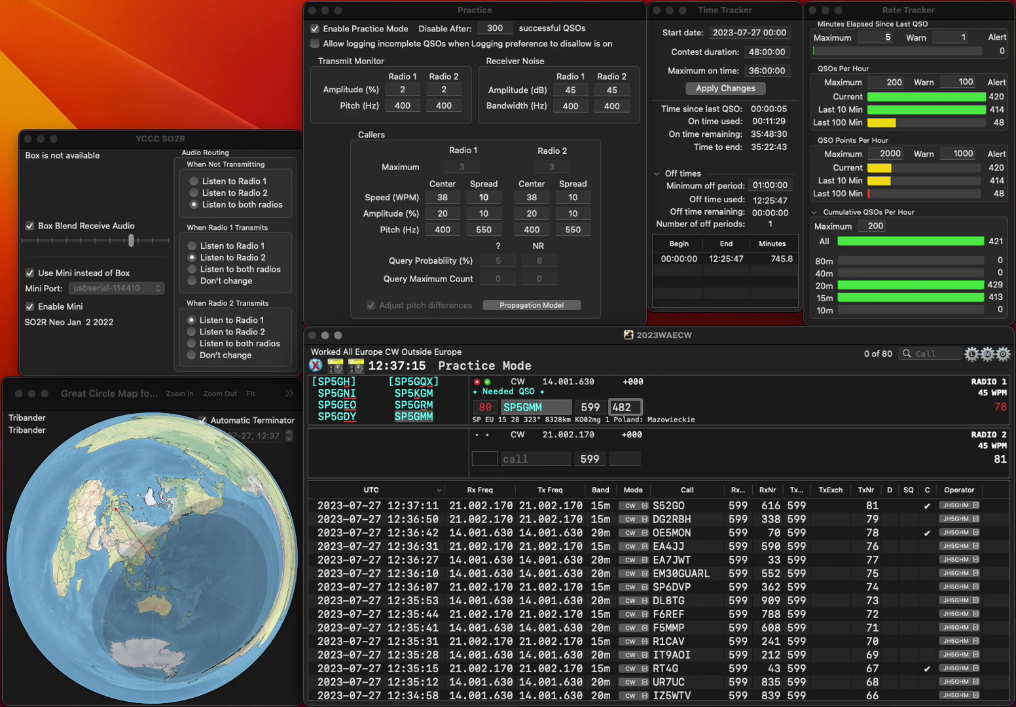
pyautogui.press('F1')
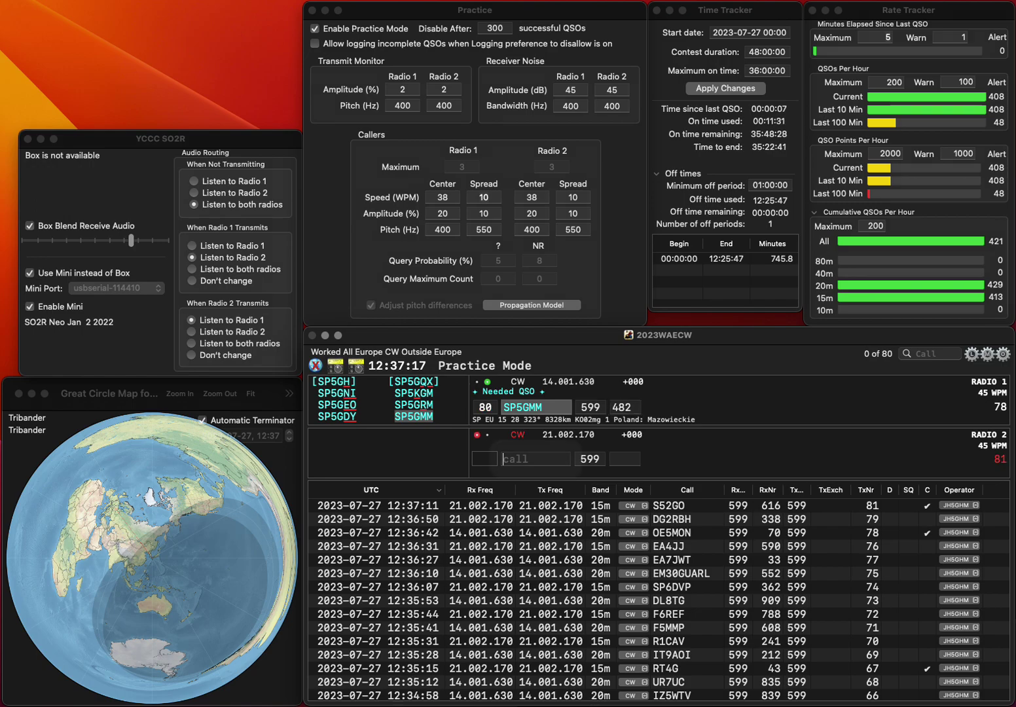
pyautogui.press('Return')
# Answer UG4P on Radio 2 and OH6EEC on Radio 1, sending the exchange to each
pyautogui.write('UG4P')
pyautogui.press('Return')
pyautogui.write('OH6EEC')
pyautogui.press('Return')
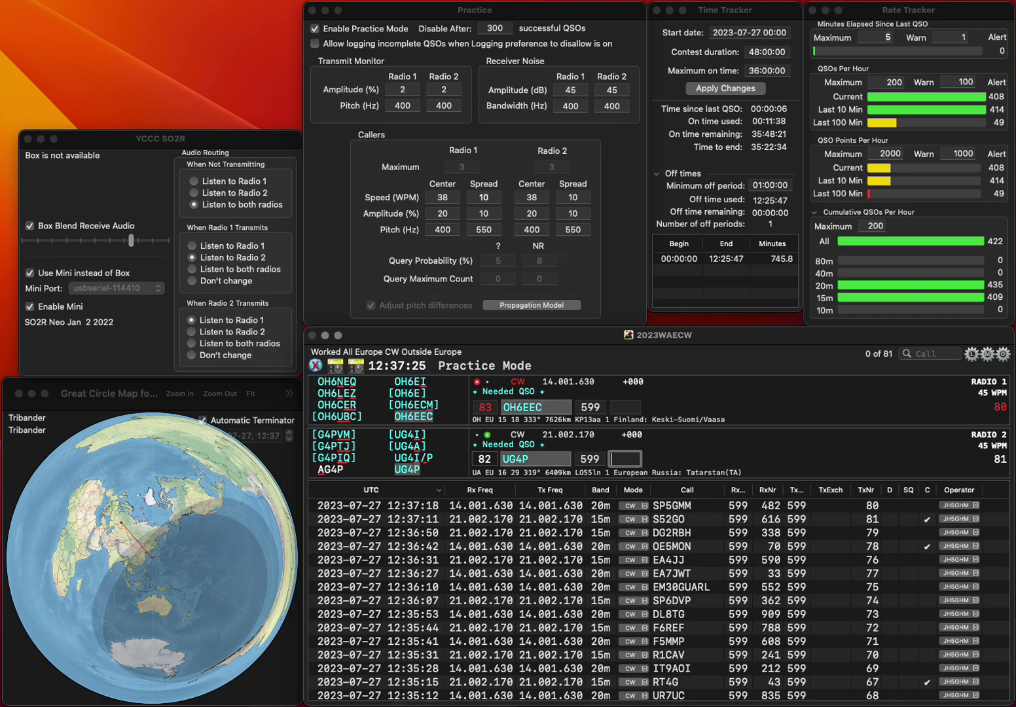
pyautogui.write('103')
pyautogui.press('Return')
pyautogui.write('416')
pyautogui.press('Return')
pyautogui.write('IP6POPE')
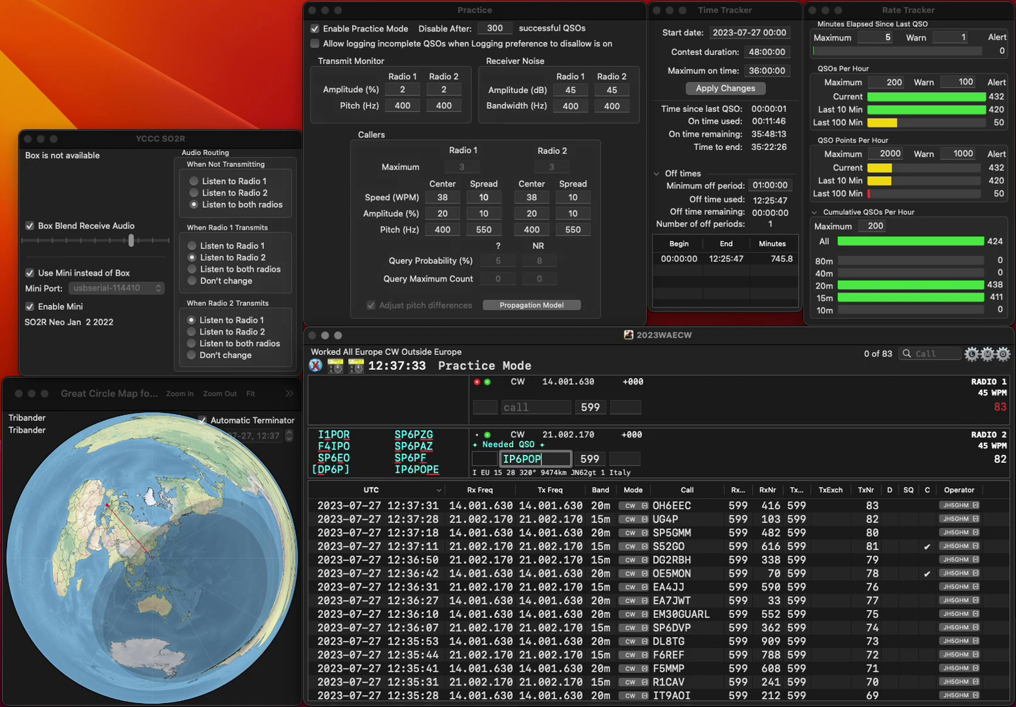
pyautogui.press('Return')
pyautogui.write('N3B')
pyautogui.press('Home')
pyautogui.write('R')
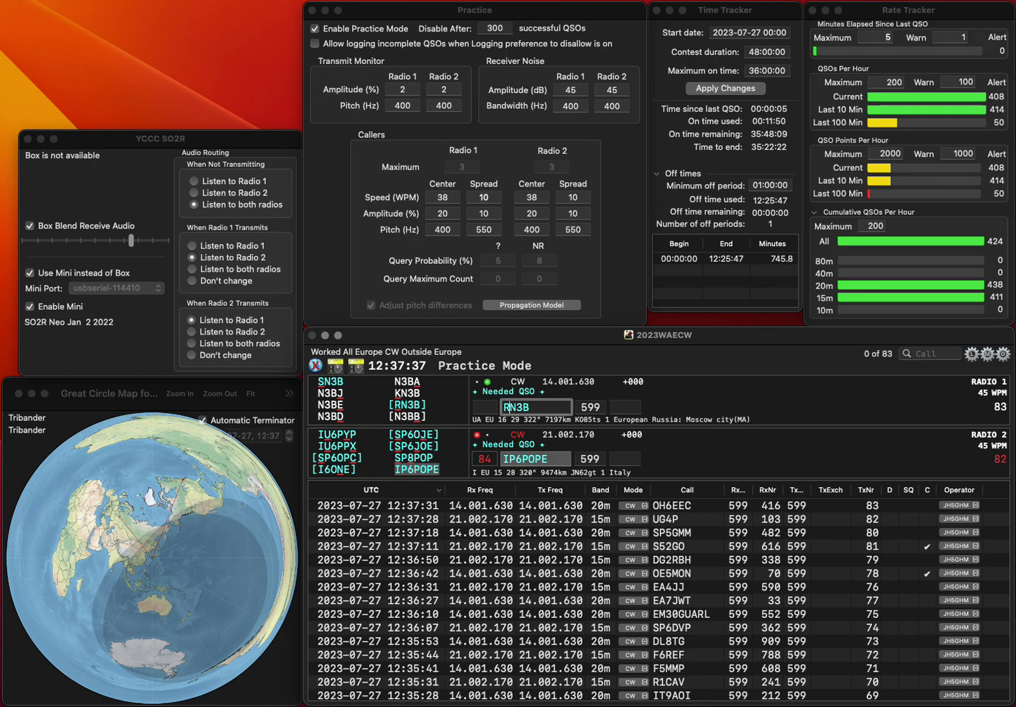
pyautogui.press('Return')
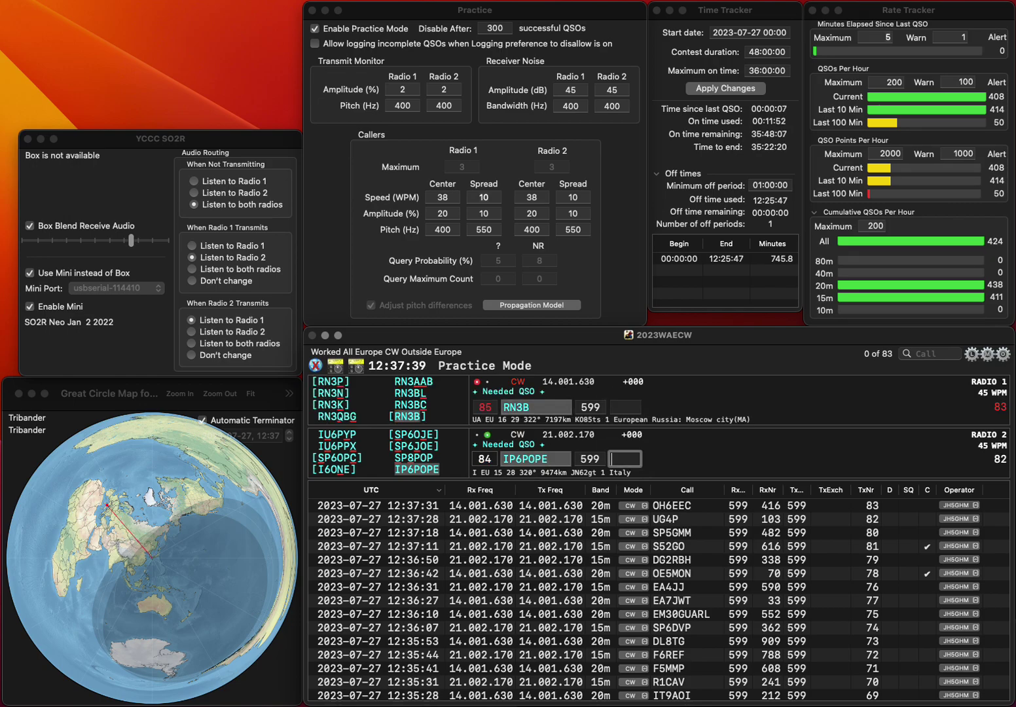
pyautogui.write('204')
pyautogui.press('Return')
pyautogui.press('Tab')
pyautogui.press('Right')
pyautogui.press('Right')
pyautogui.press('Right')
pyautogui.press('BackSpace')
pyautogui.write('1')
pyautogui.press('Return')
# Answer EA3CI on Radio 2 with the exchange
pyautogui.write('EA3CI')
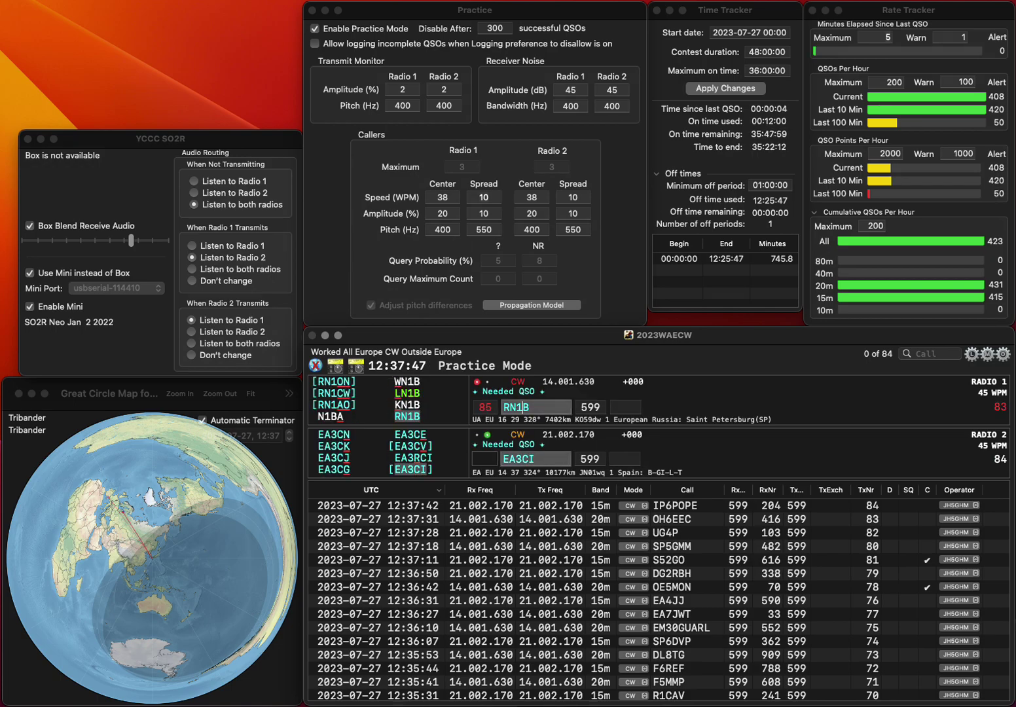
pyautogui.press('Return')
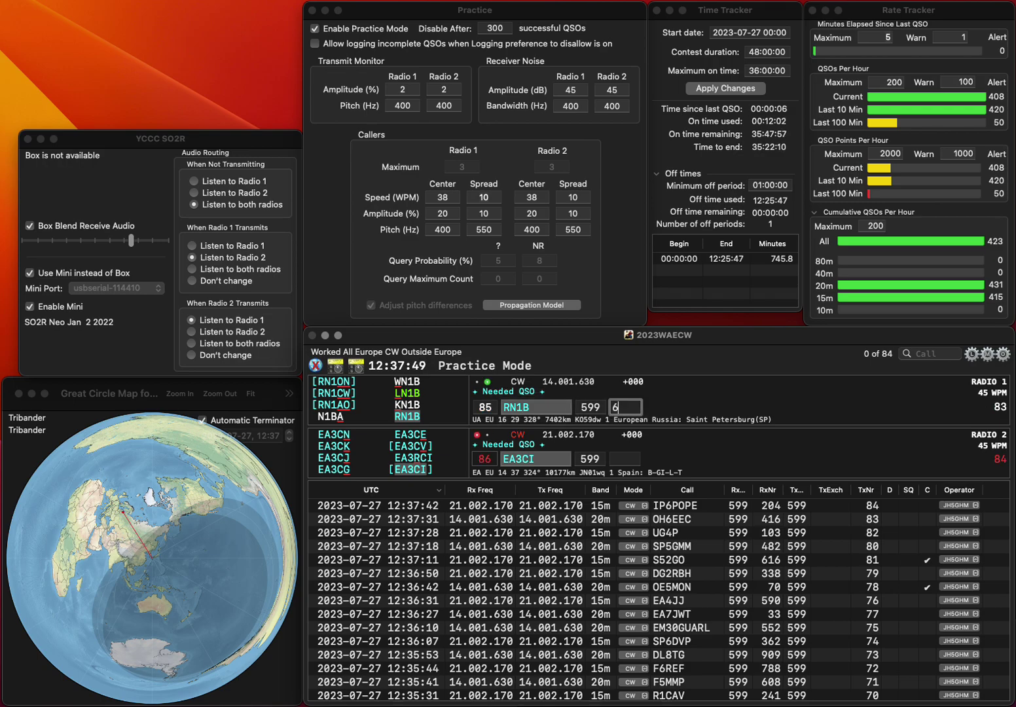
# Log RN1B on Radio 1 with received number 696 and EA3CI on Radio 2 with 30
pyautogui.write('696')
pyautogui.press('Return')
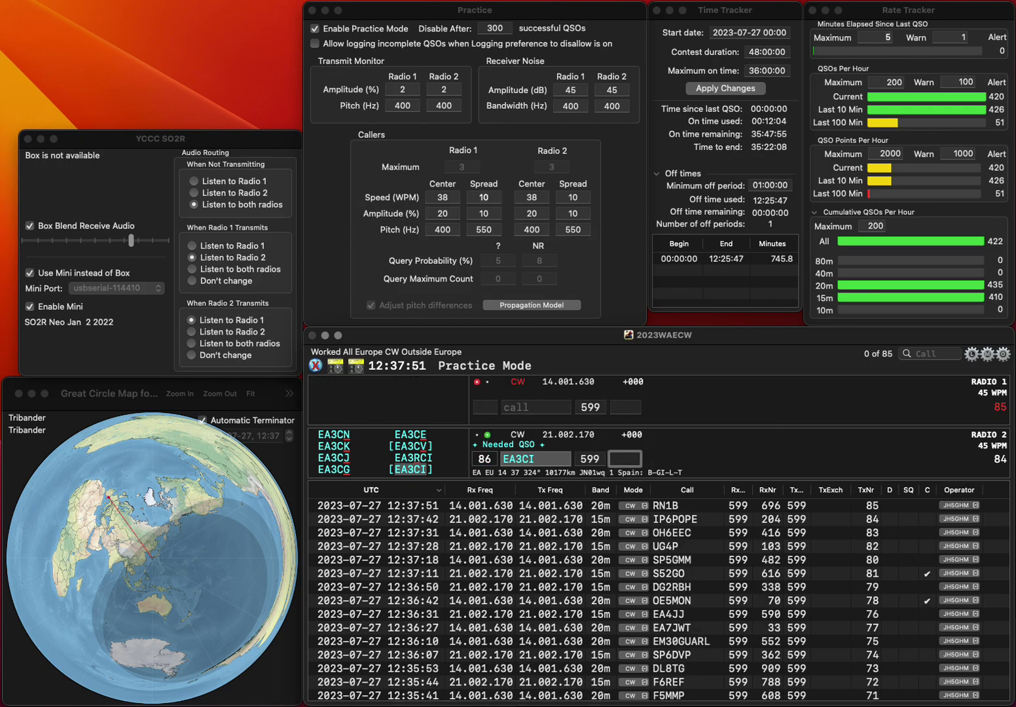
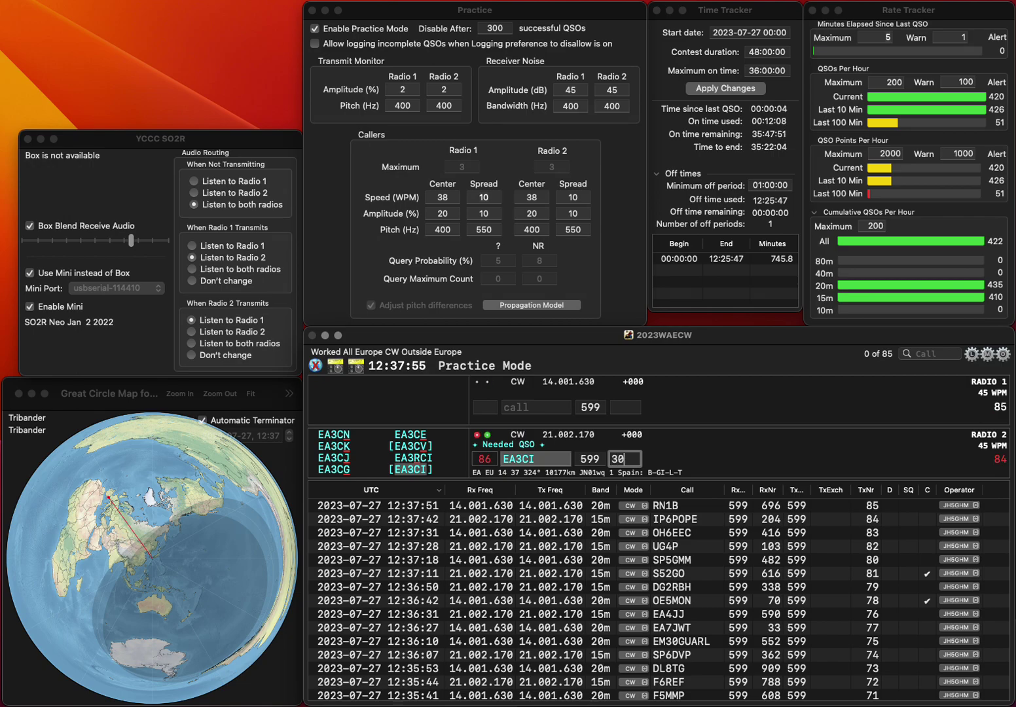
pyautogui.press('Return')
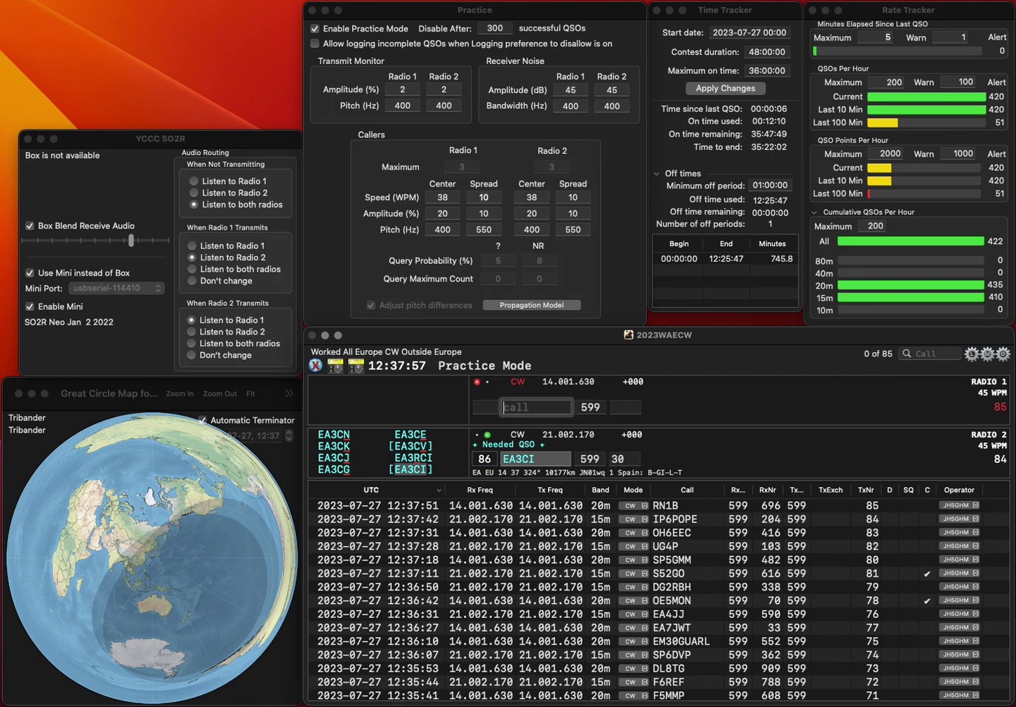
pyautogui.write('M0UDB')
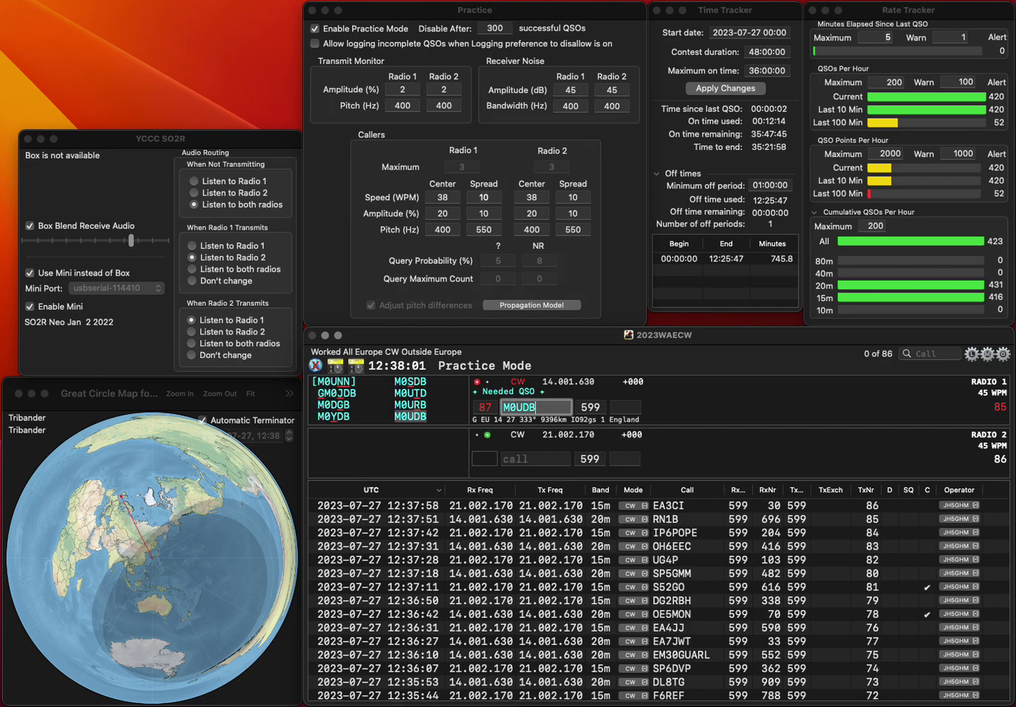
pyautogui.press('Return')
pyautogui.write('4IQN')
pyautogui.press('Home')
pyautogui.write('F')
pyautogui.press('Return')
pyautogui.press('space')
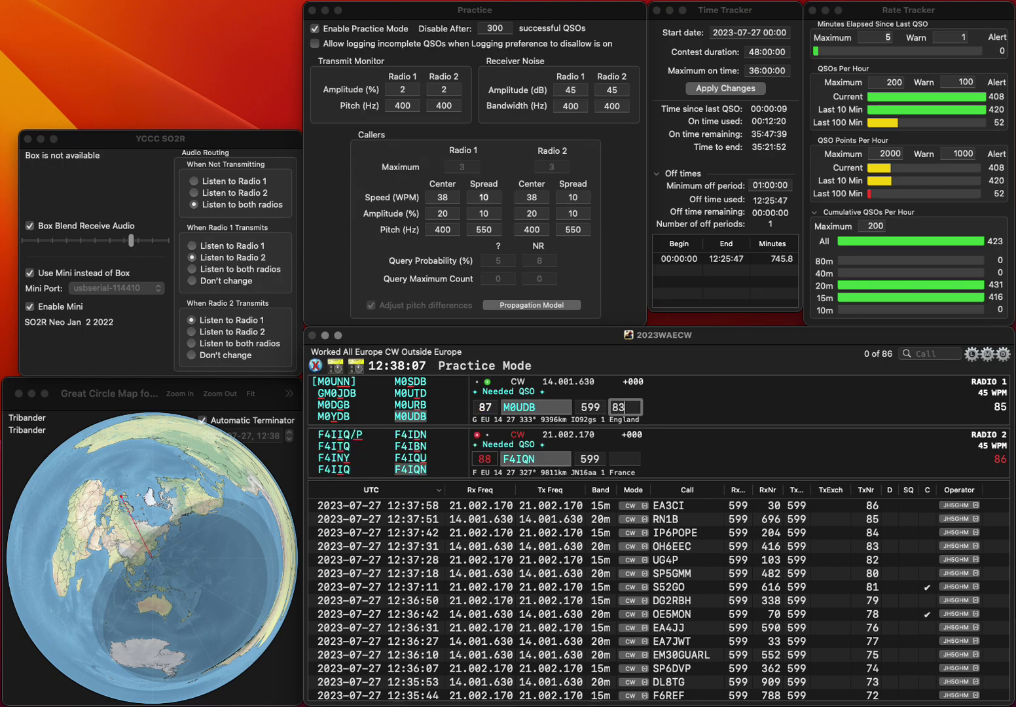
pyautogui.write('839')
pyautogui.press('Return')
pyautogui.press('BackSpace')
pyautogui.write('EA')
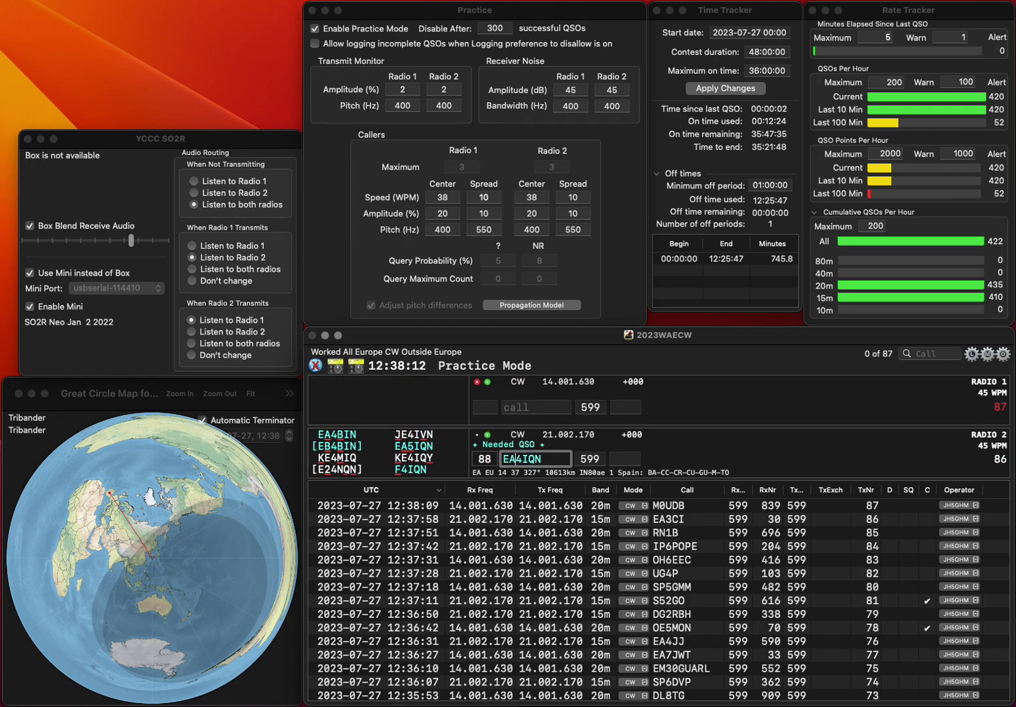
pyautogui.press('Delete')
pyautogui.write('5')
pyautogui.press('Return')
# Answer DL4KUG on Radio 1 with the exchange
pyautogui.write('DL')
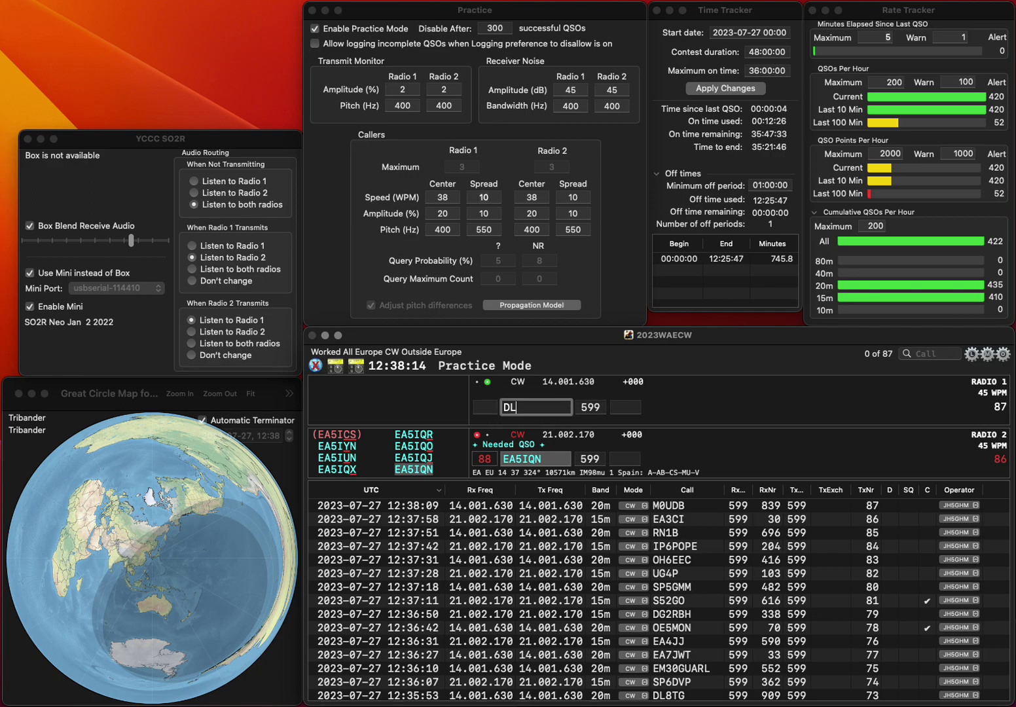
pyautogui.write('4KUG')
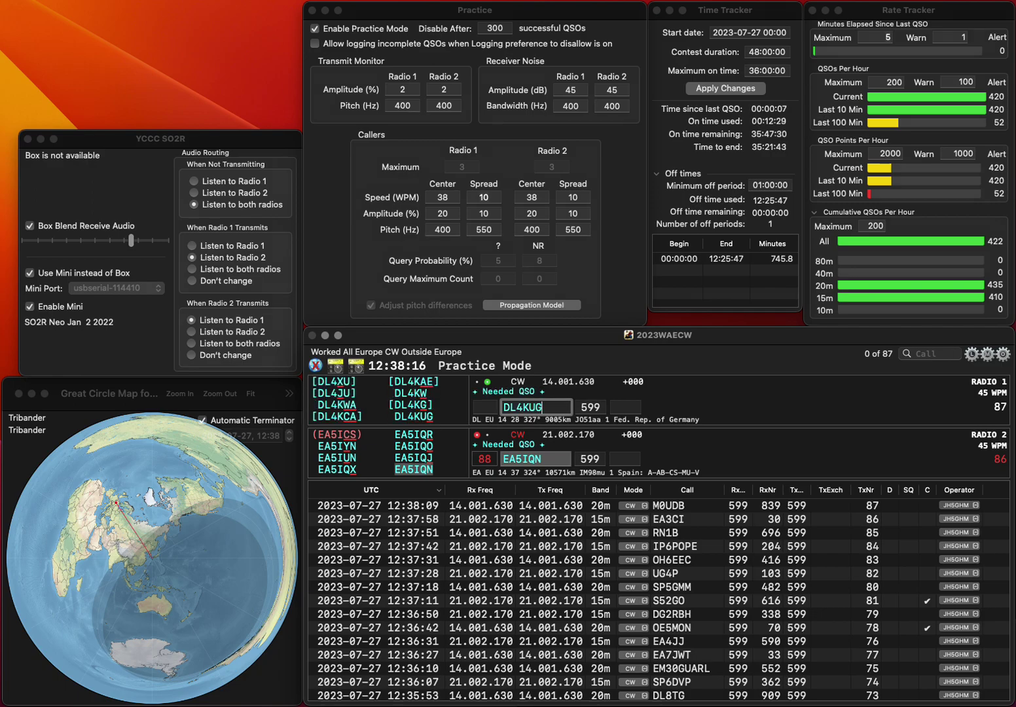
pyautogui.press('Return')
pyautogui.press('Down')
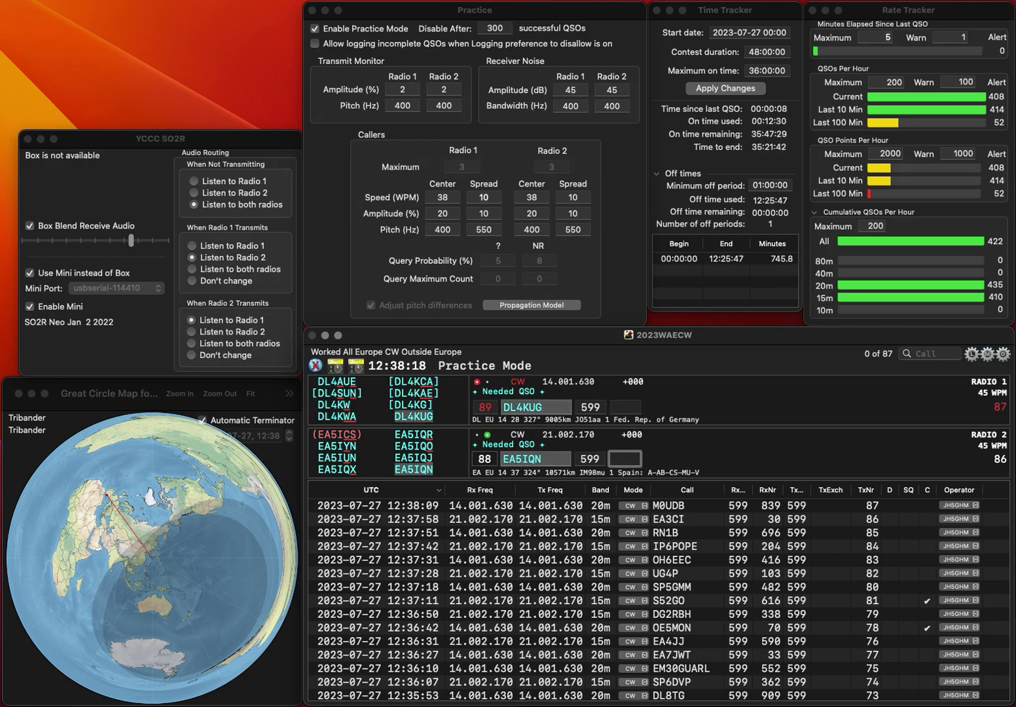
pyautogui.write('632')
pyautogui.press('Return')
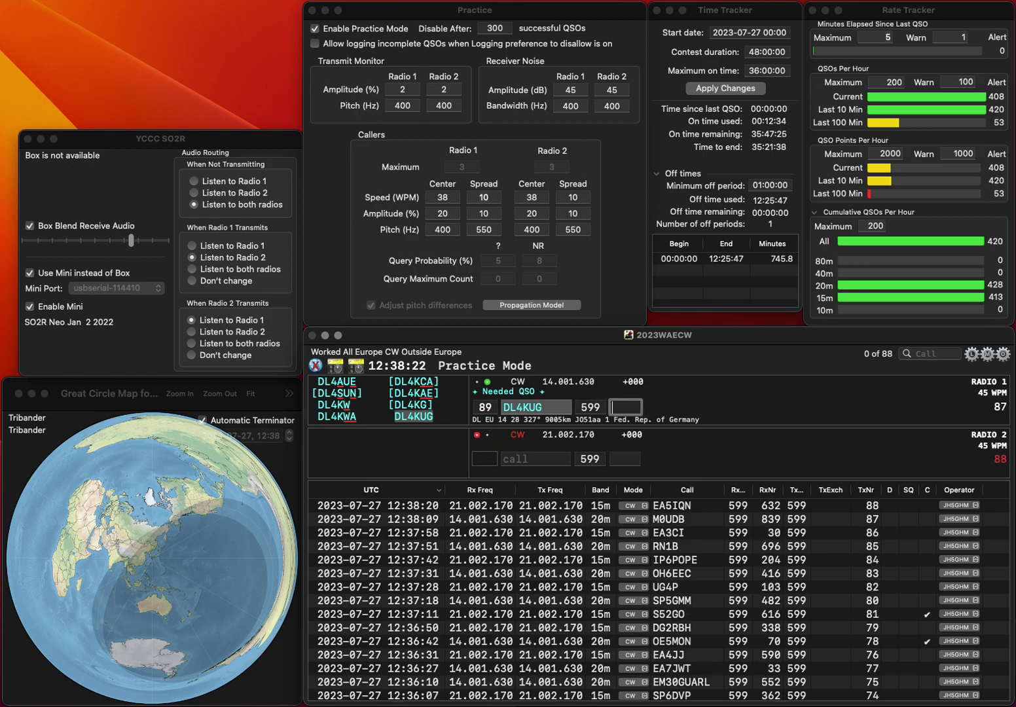
pyautogui.write('406')
pyautogui.press('Return')
pyautogui.write('DOQ')
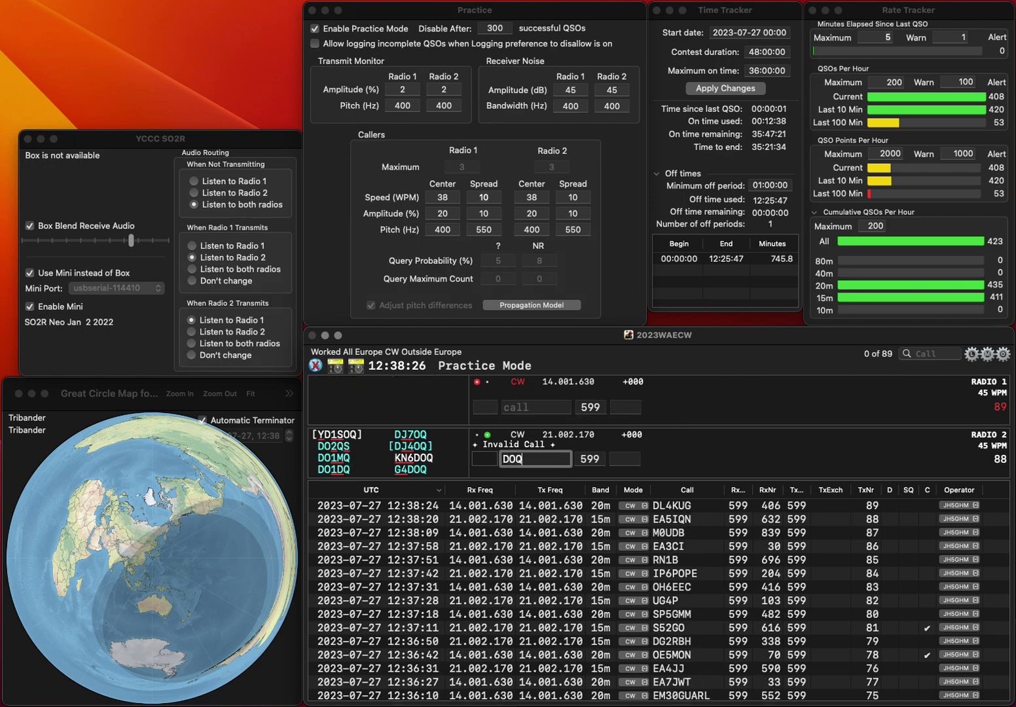
pyautogui.press('Home')
pyautogui.write('G4')
pyautogui.press('Return')
pyautogui.write('TM')
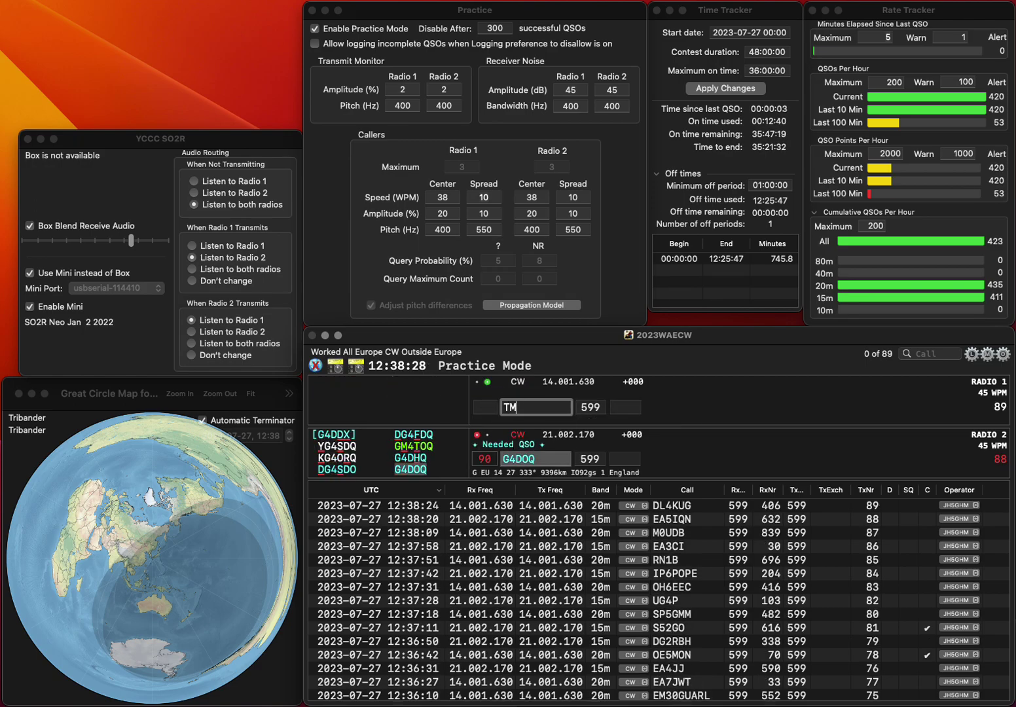
pyautogui.write('9Z')
pyautogui.press('Return')
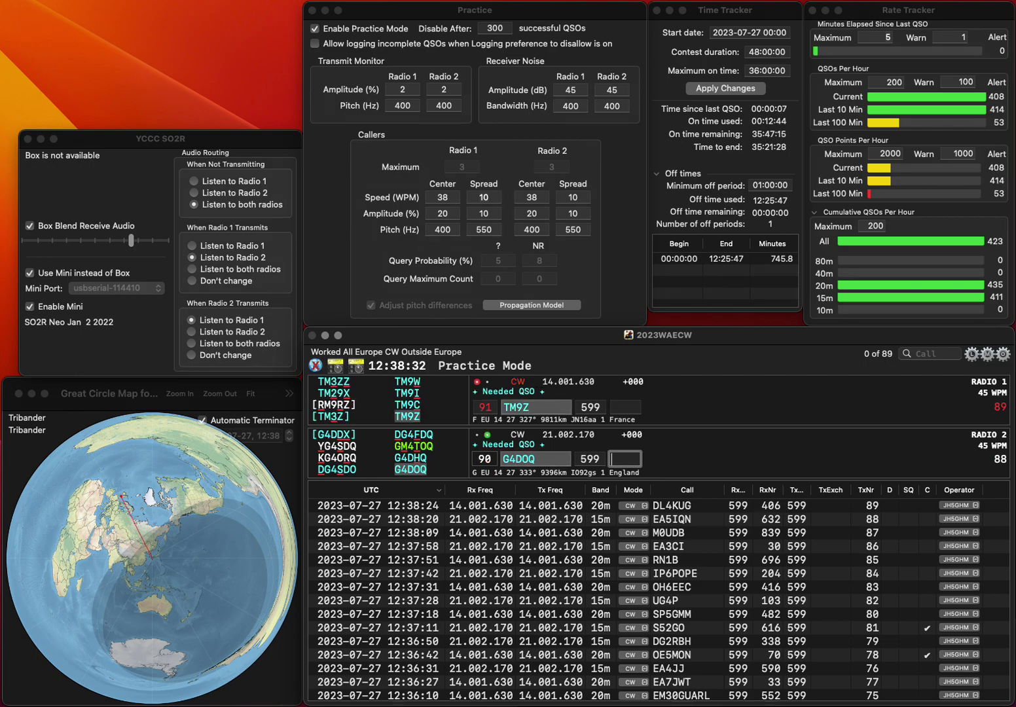
# Log G4DOQ on Radio 2 with received number 311 and TM9Z on Radio 1 with 41
pyautogui.write('311')
pyautogui.press('Return')
pyautogui.write('41')
pyautogui.press('Return')
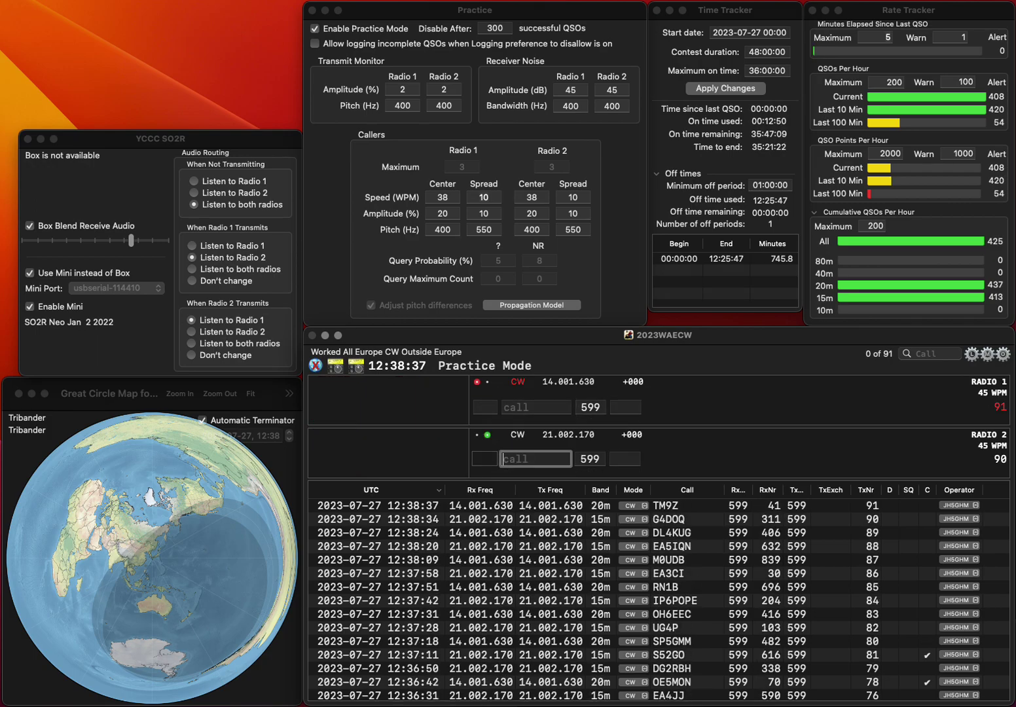
pyautogui.write('II')
pyautogui.press('Return')
pyautogui.write('SHA8')
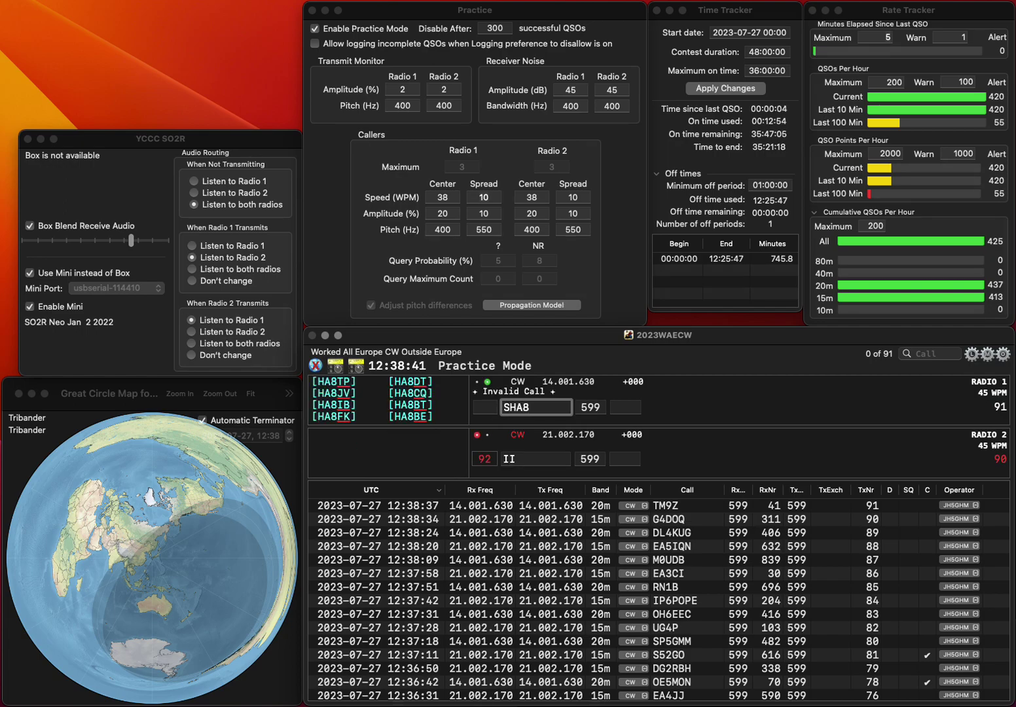
pyautogui.write('POW')
pyautogui.press('Home')
pyautogui.press('Delete')
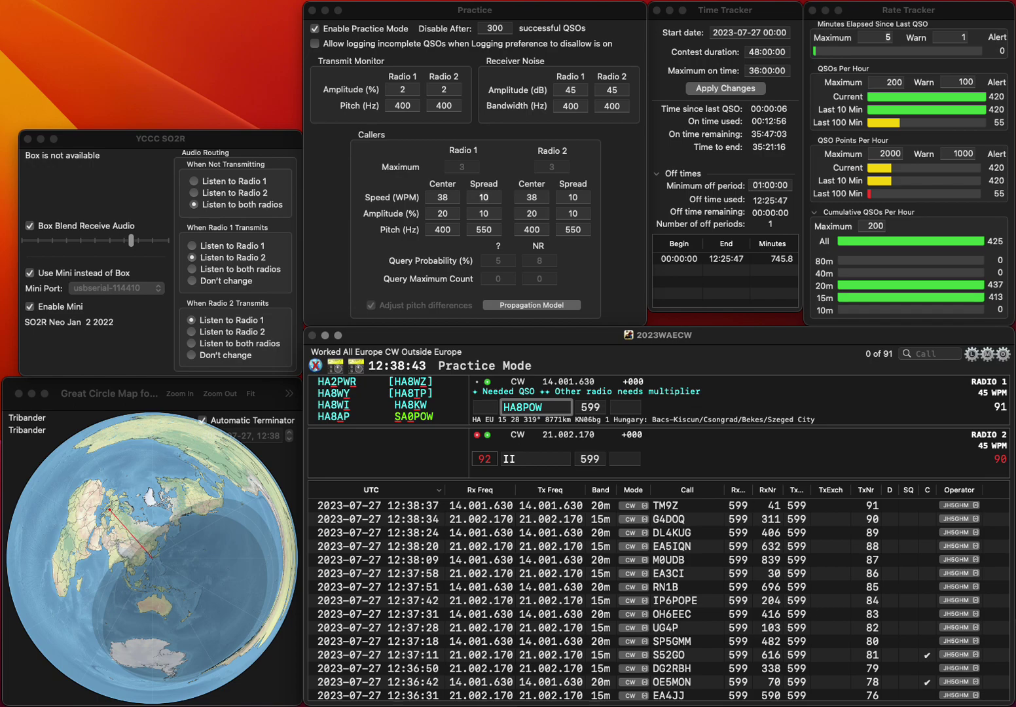
# Change the Radio 1 call to SA0POW and send the exchange
pyautogui.press('Delete')
pyautogui.write('S')
pyautogui.press('Right')
pyautogui.press('Delete')
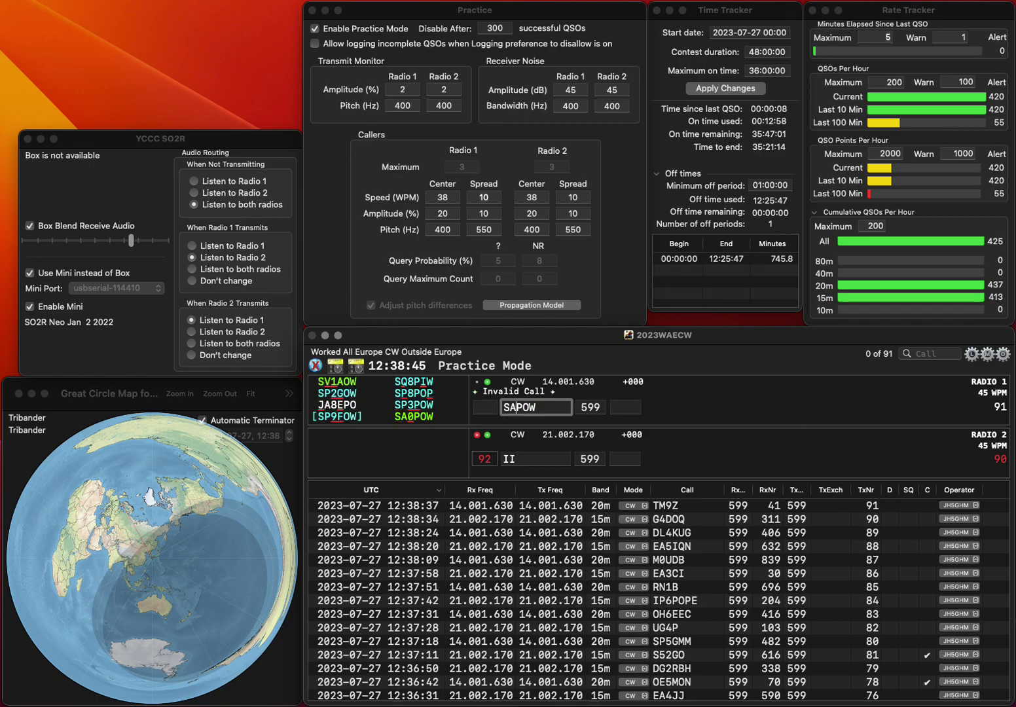
pyautogui.write('0')
pyautogui.press('Return')
pyautogui.press('Return')
pyautogui.write('SV2IIH')
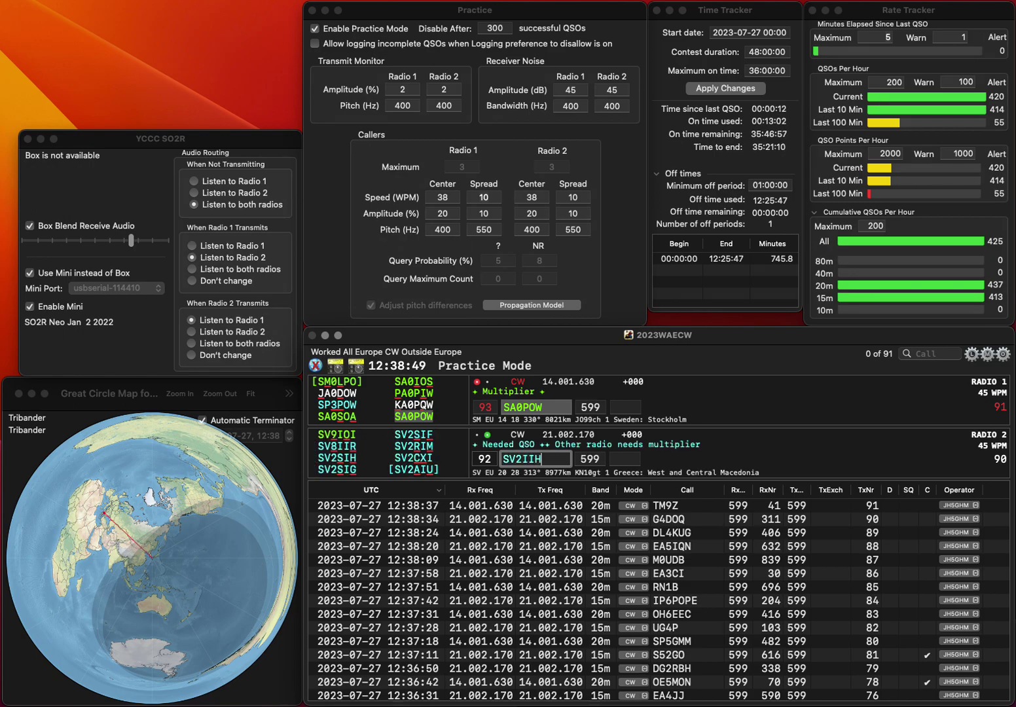
pyautogui.press('BackSpace')
pyautogui.press('BackSpace')
pyautogui.press('BackSpace')
pyautogui.write('SIH')
pyautogui.press('Return')
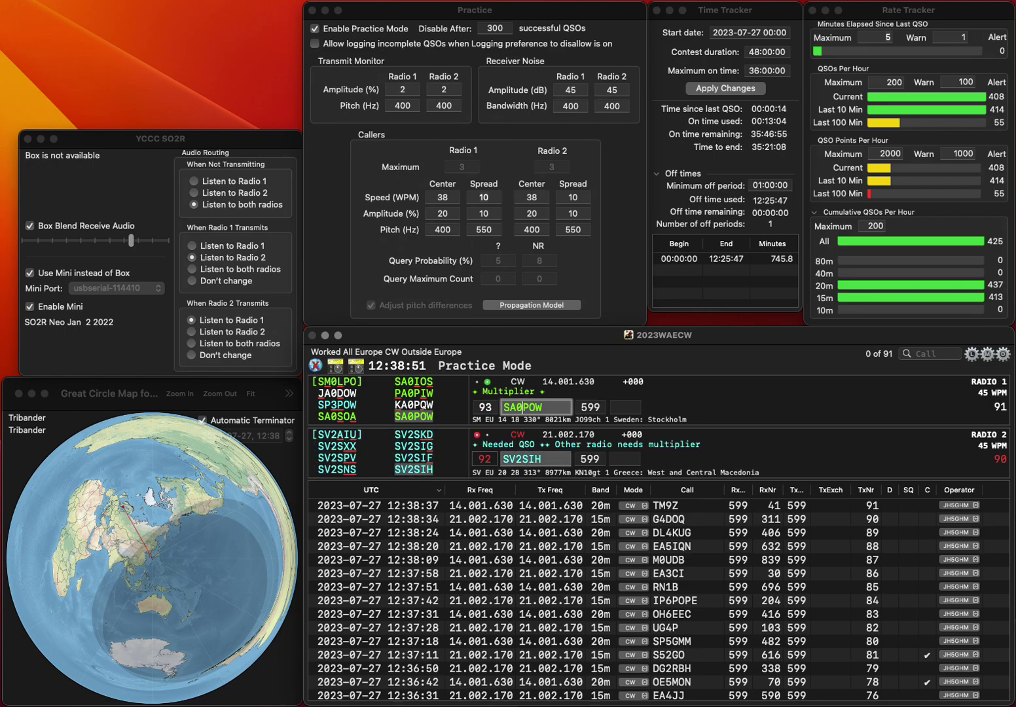
pyautogui.press('space')
pyautogui.write('821')
pyautogui.press('Return')
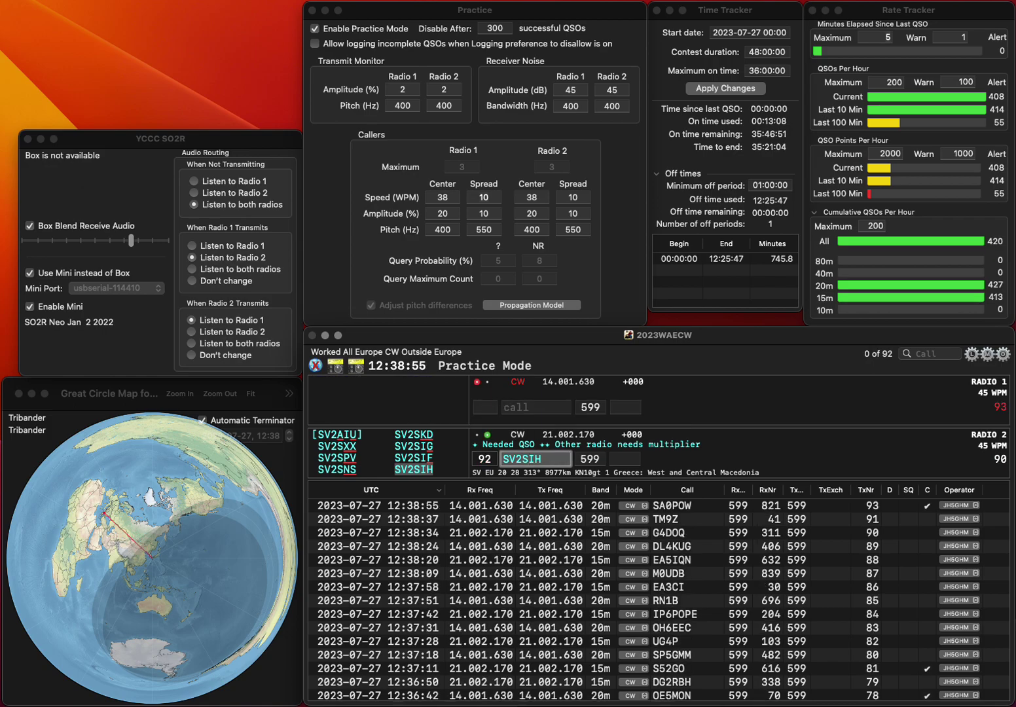
pyautogui.click(625, 459)
pyautogui.write('932')
pyautogui.press('Return')
# Answer HA0MS on Radio 1 and DJ2TI on Radio 2, sending the exchange to each
pyautogui.write('0MS')
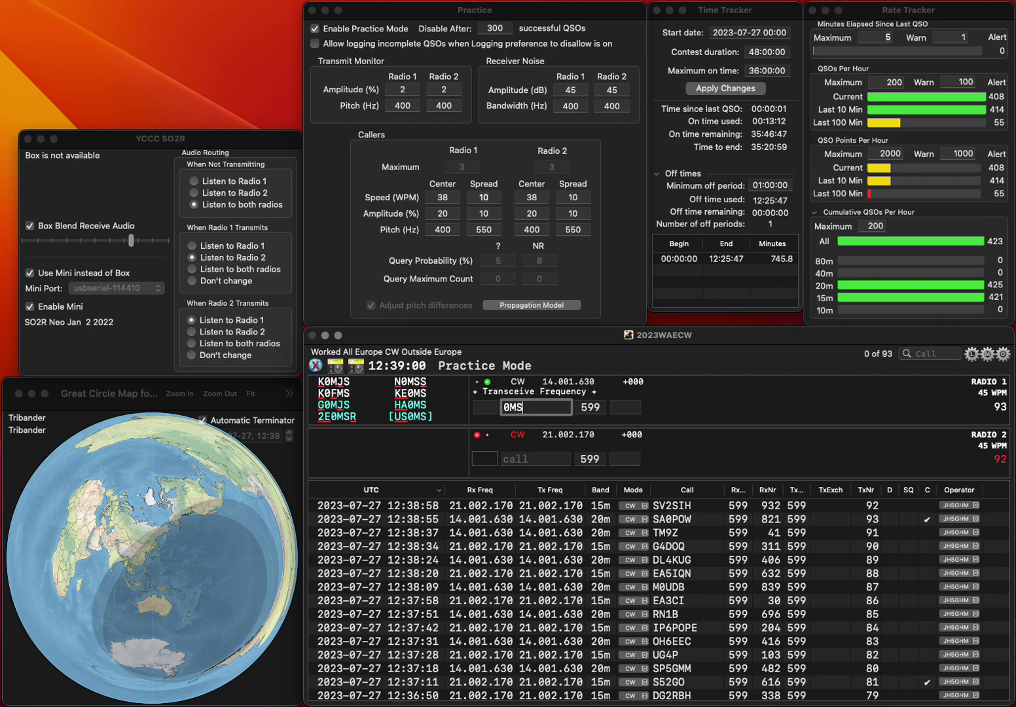
pyautogui.press('Home')
pyautogui.write('HA')
pyautogui.press('Return')
pyautogui.write('DJ2')
pyautogui.write('I')
pyautogui.press('Return')
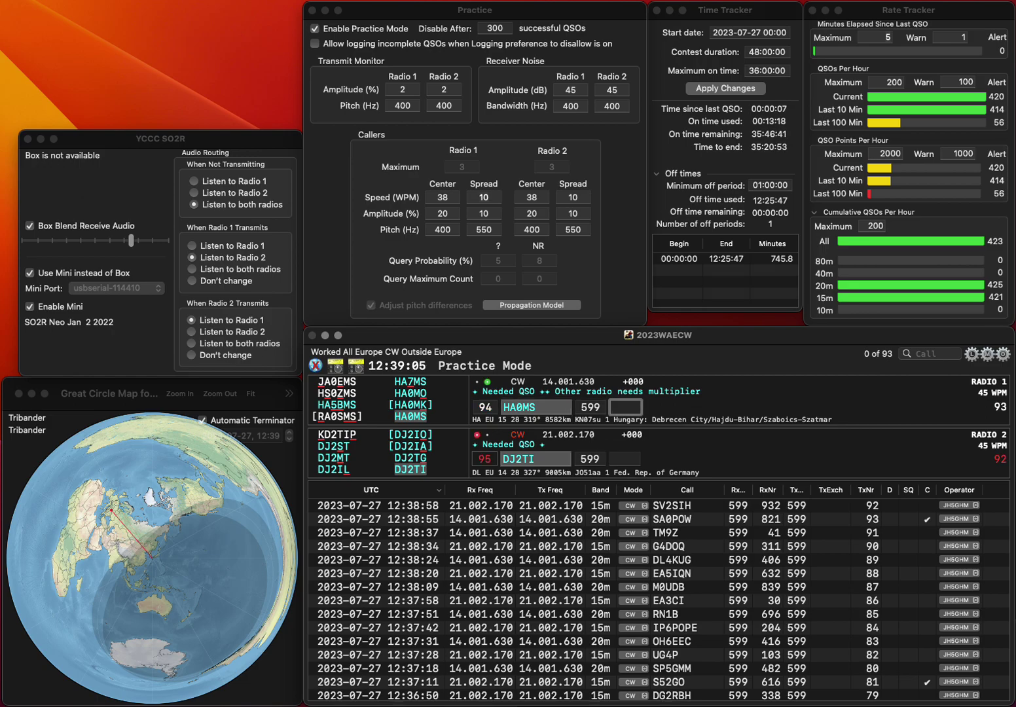
pyautogui.write('920')
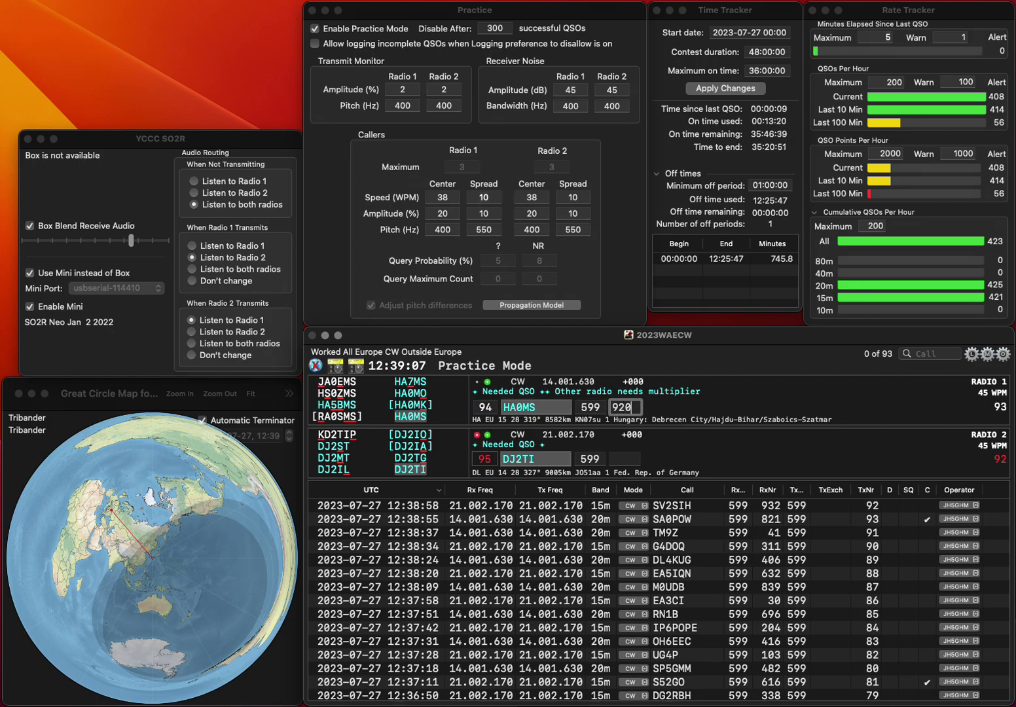
pyautogui.press('Return')
pyautogui.write('488')
pyautogui.press('Return')
# Answer OK9PAT on Radio 1 and OE3MCC on Radio 2, sending the exchange to each
pyautogui.write('OK')
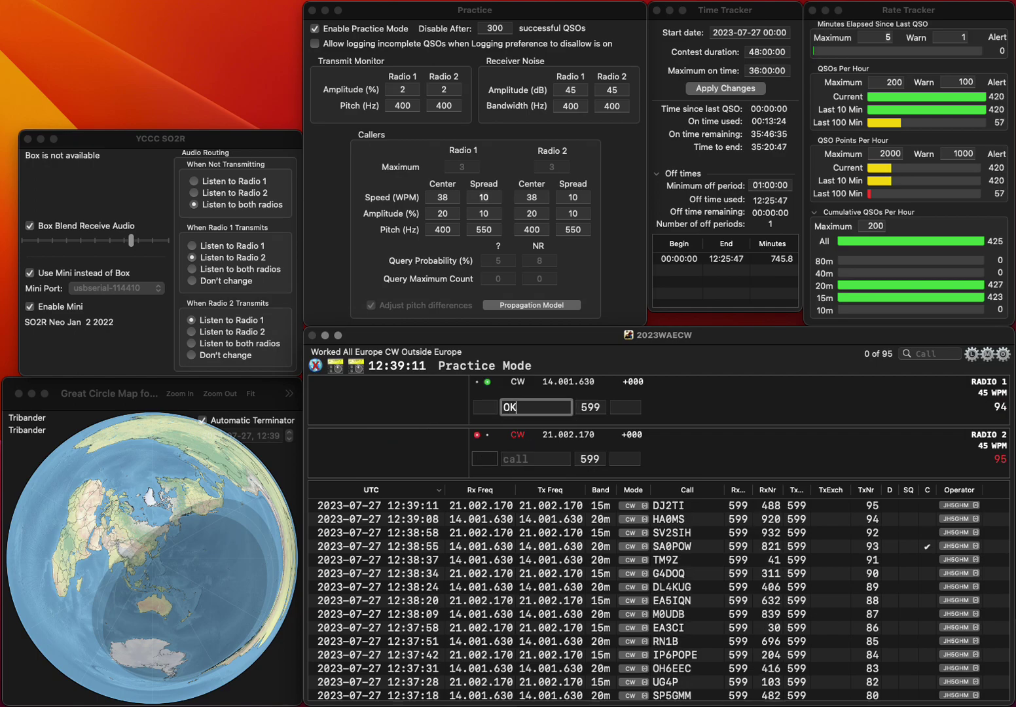
pyautogui.write('9PAT')
pyautogui.press('Return')
pyautogui.write('OE3M')
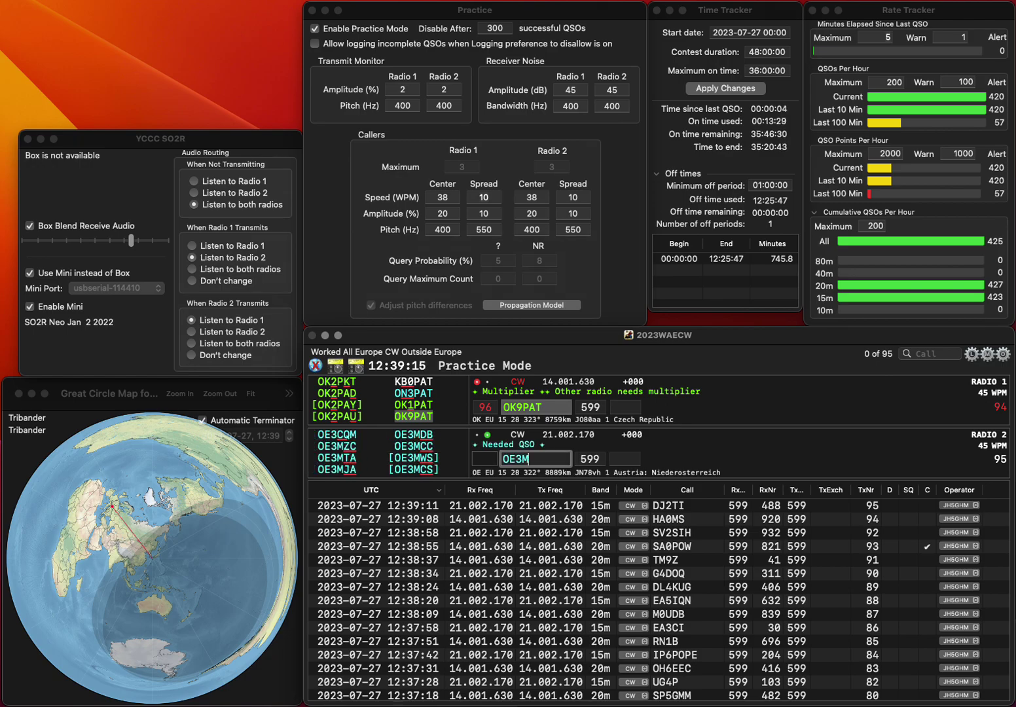
pyautogui.write('CC')
pyautogui.press('Return')
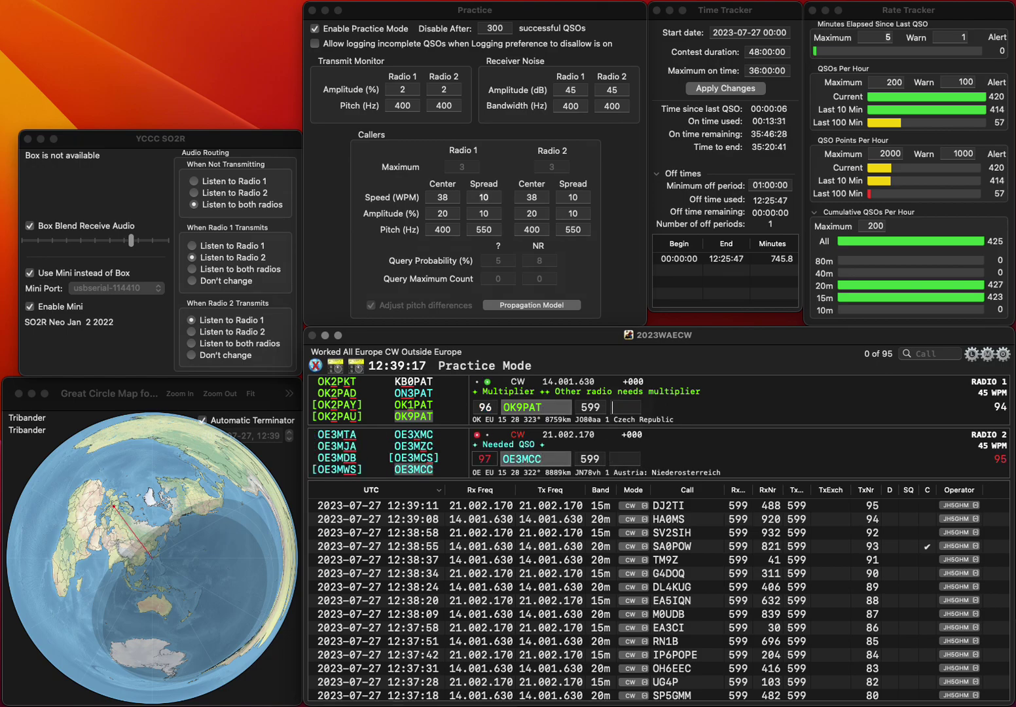
# Log OK9PAT on Radio 1 with received number 76 and OE3MCC on Radio 2 with 794
pyautogui.write('76')
pyautogui.press('Return')
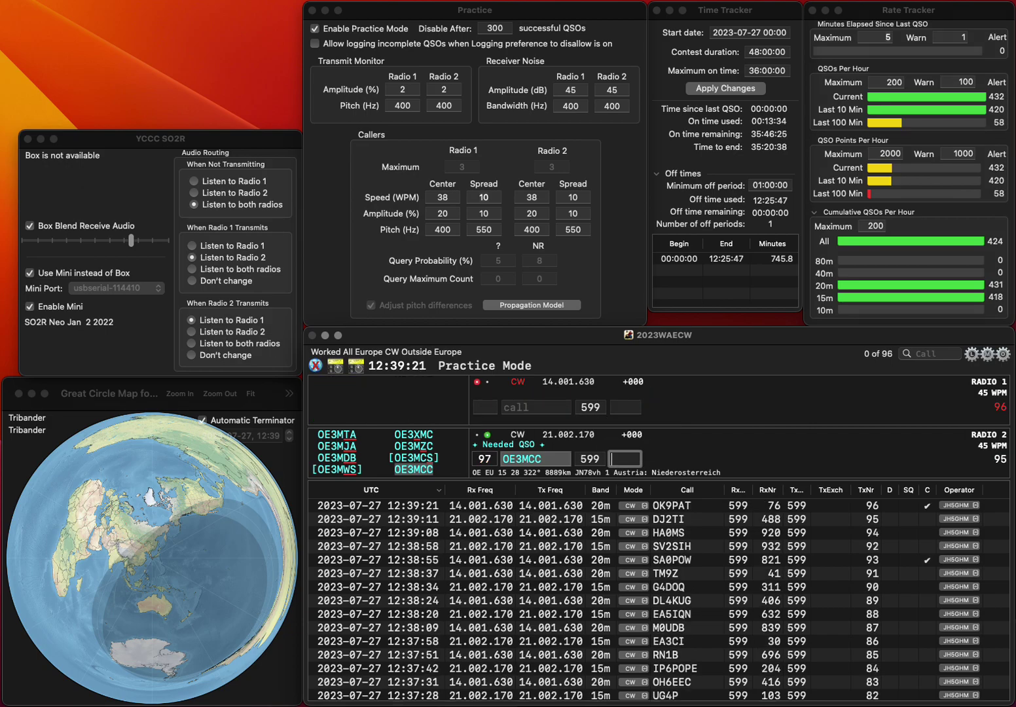
pyautogui.write('794')
pyautogui.press('Return')
# Answer 9A4NA on Radio 1 and YT7X on Radio 2, sending the exchange to each
pyautogui.write('9A4NA')
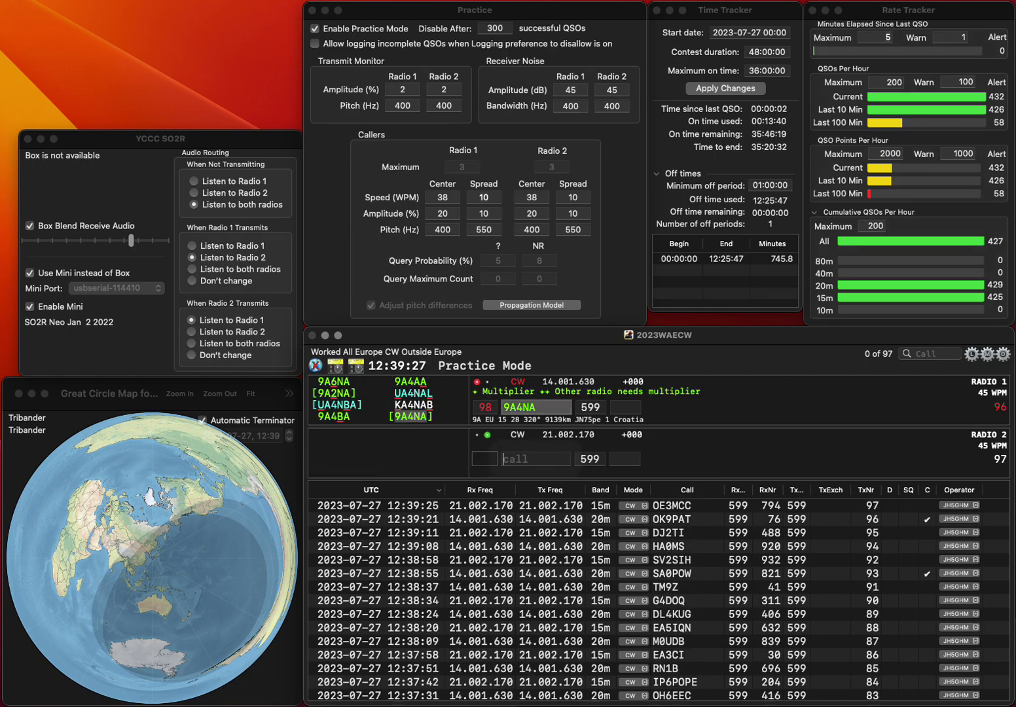
pyautogui.write('YT7X')
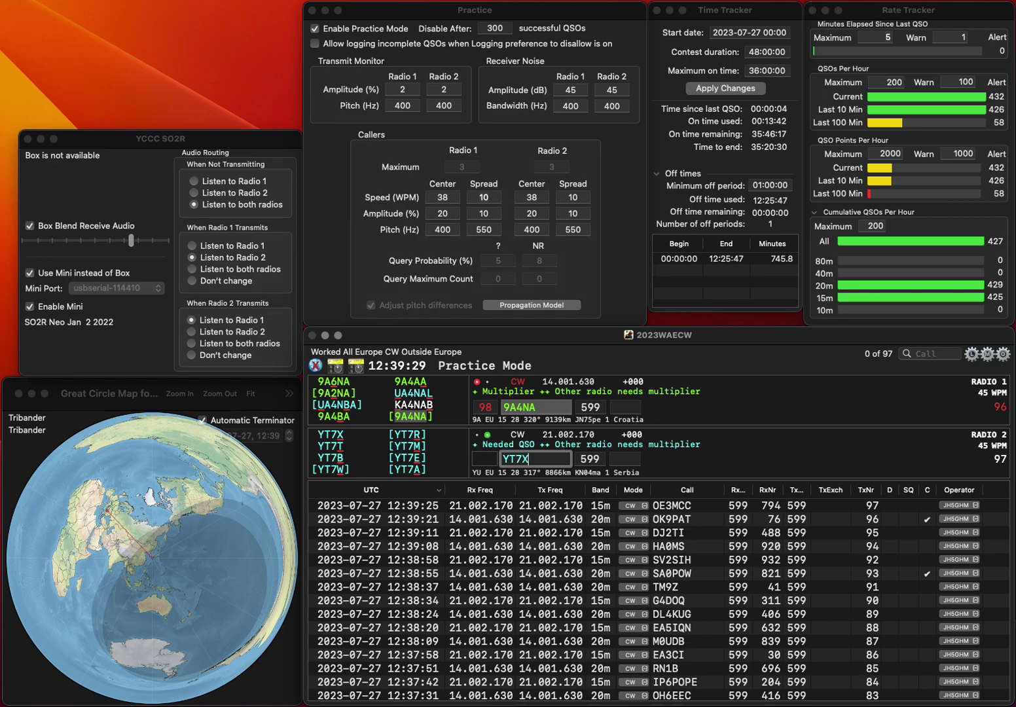
pyautogui.press('Return')
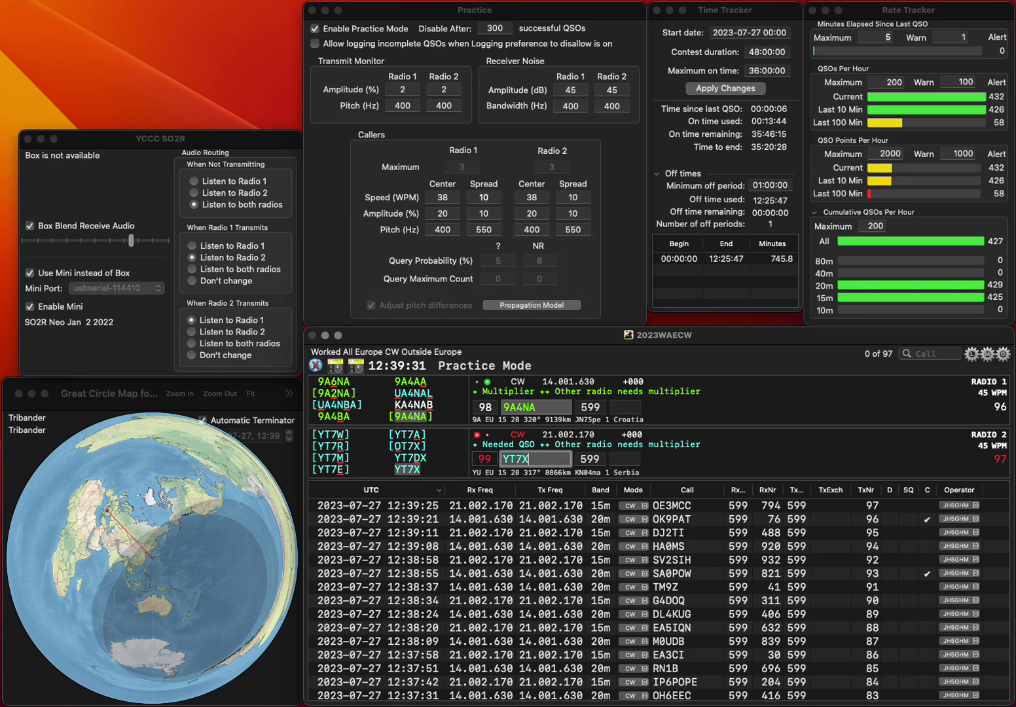
pyautogui.press('space')
pyautogui.write('676')
pyautogui.press('Return')
pyautogui.press('BackSpace')
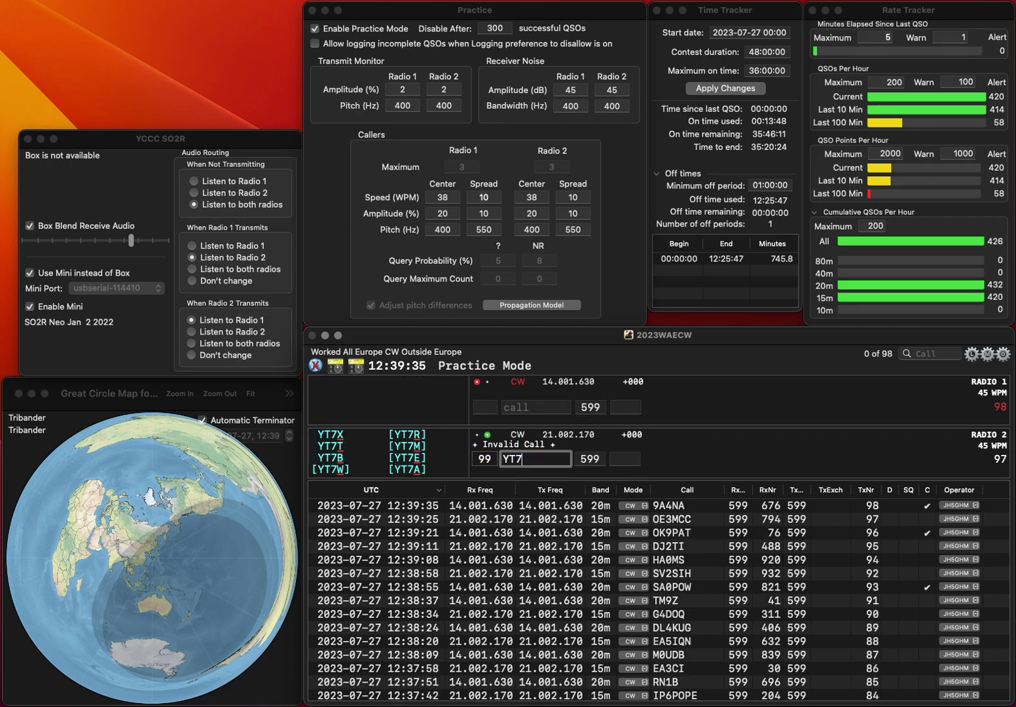
pyautogui.write('/')
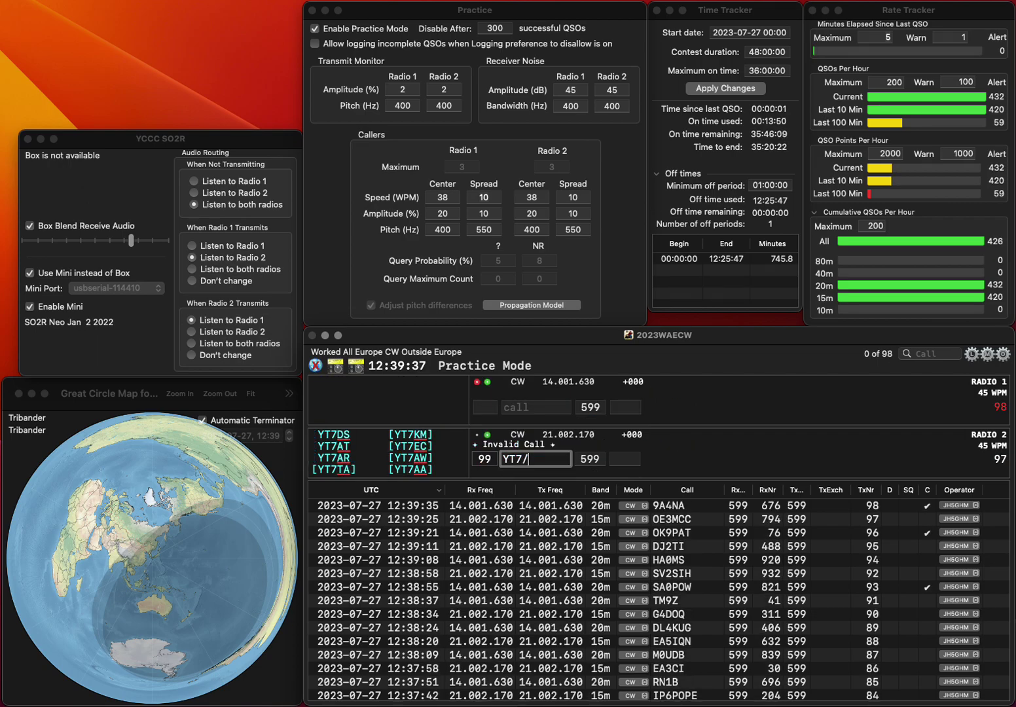
pyautogui.write('PA3GCU')
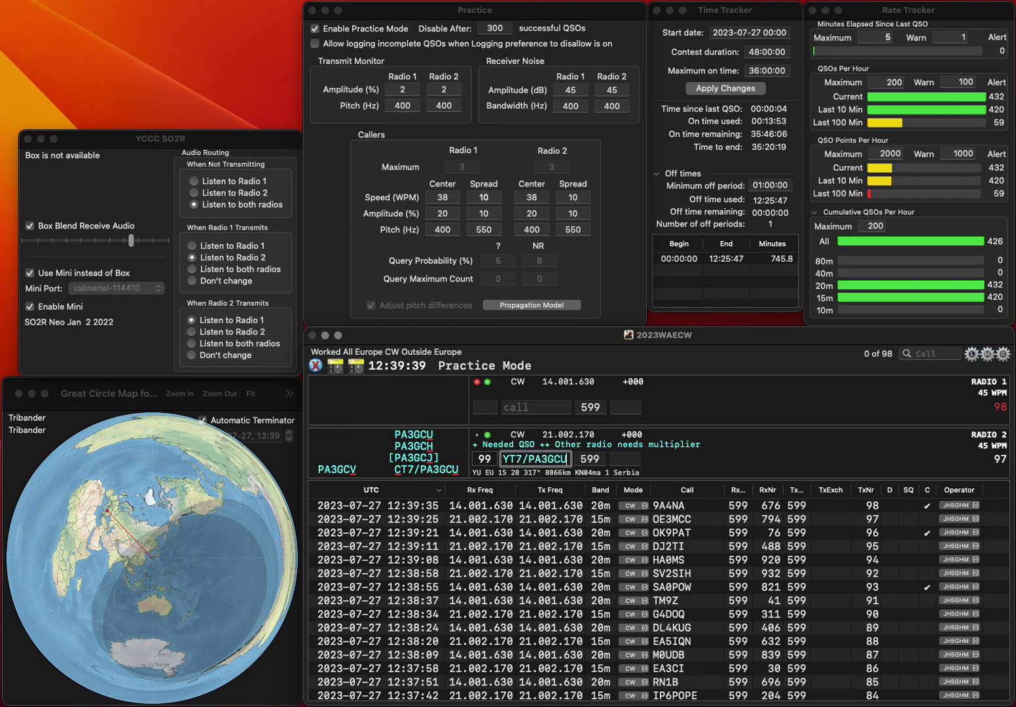
pyautogui.press('Return')
pyautogui.write('OA1MM')
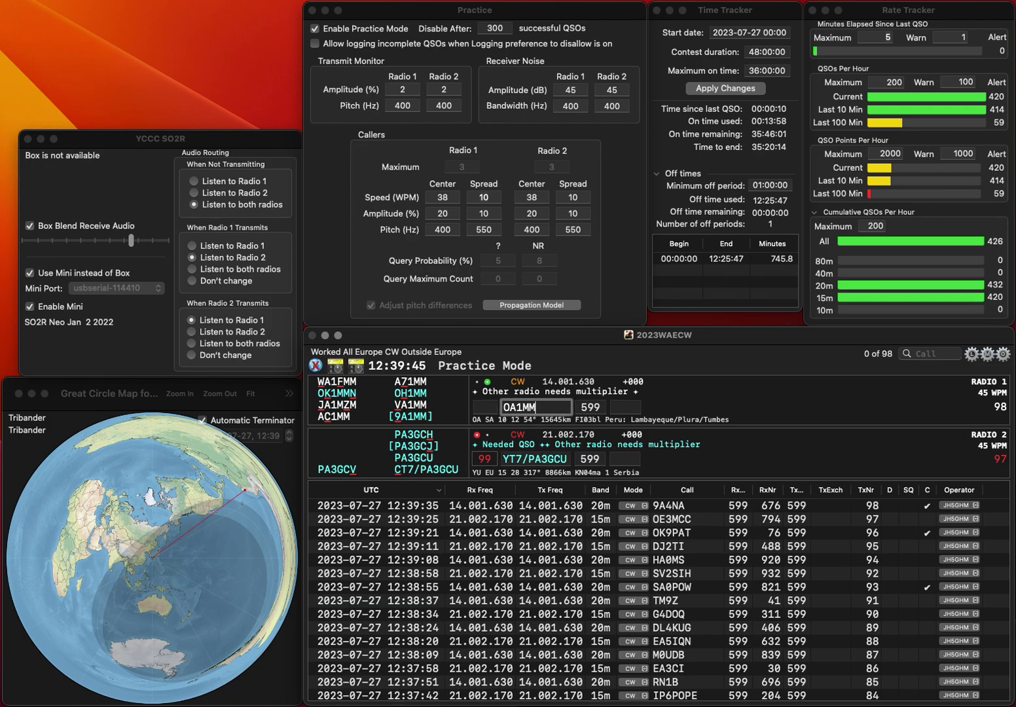
pyautogui.press('Return')
pyautogui.press('Left')
pyautogui.press('Left')
pyautogui.press('Left')
pyautogui.press('Left')
pyautogui.press('BackSpace')
pyautogui.write('9')
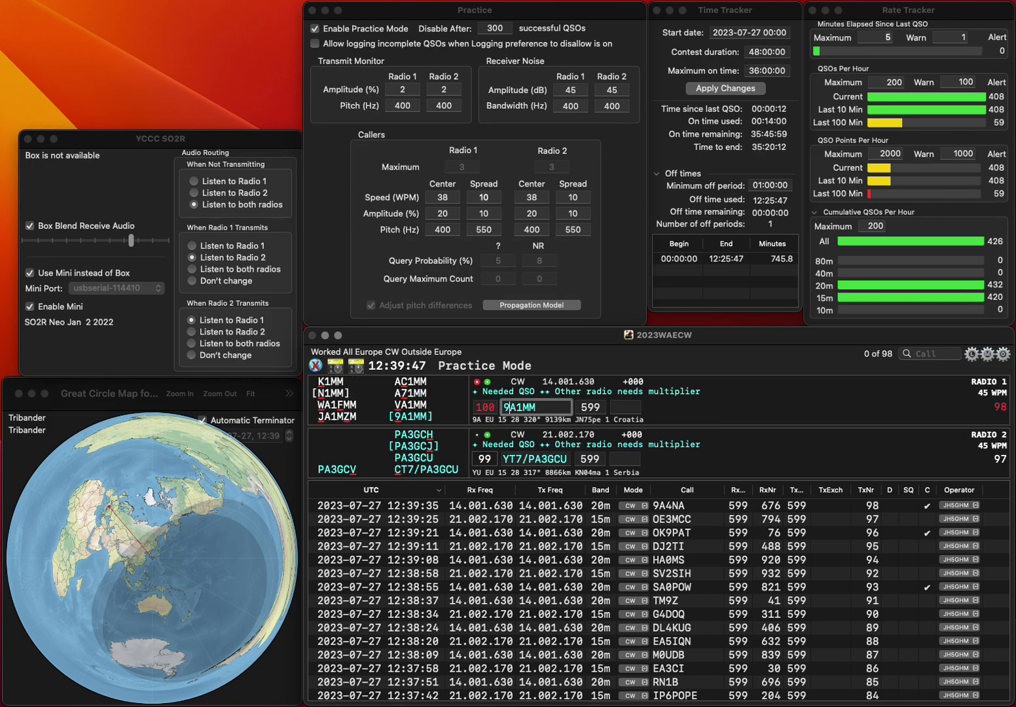
pyautogui.press('Down')
pyautogui.write('C')
pyautogui.press('Delete')
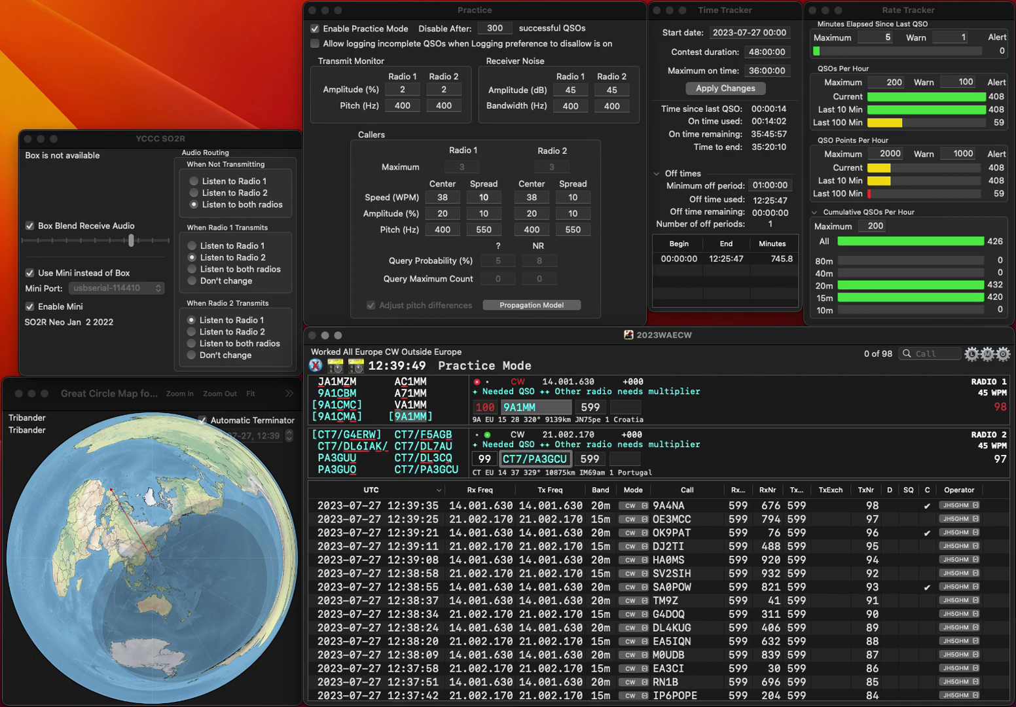
pyautogui.press('Return')
pyautogui.press('Up')
pyautogui.press('space')
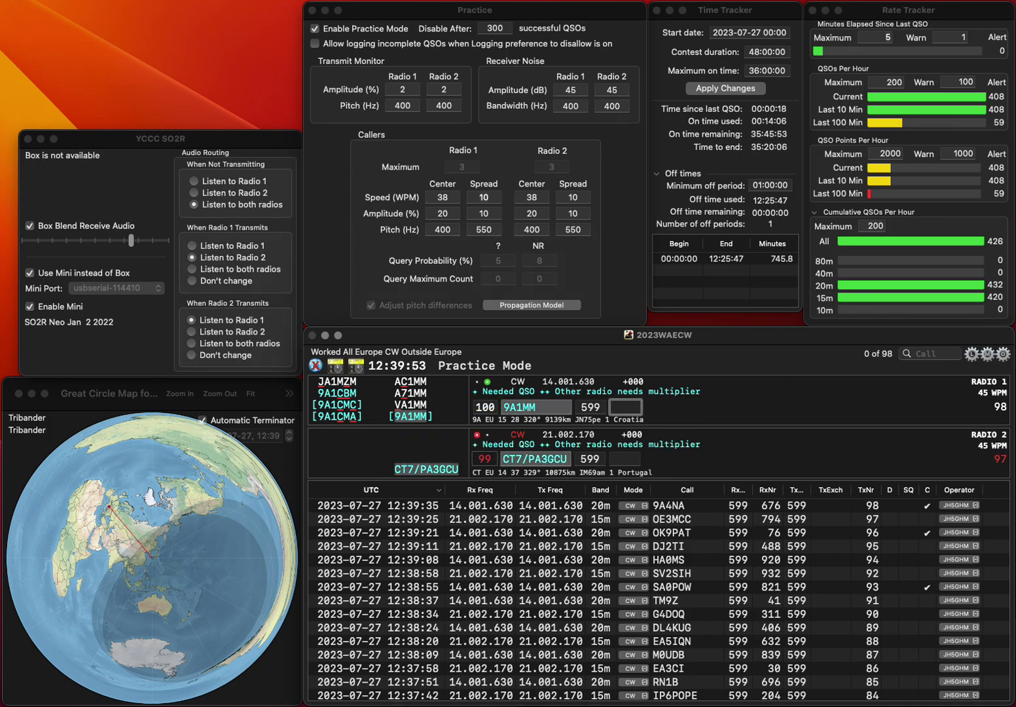
pyautogui.write('683')
pyautogui.press('Down')
pyautogui.press('space')
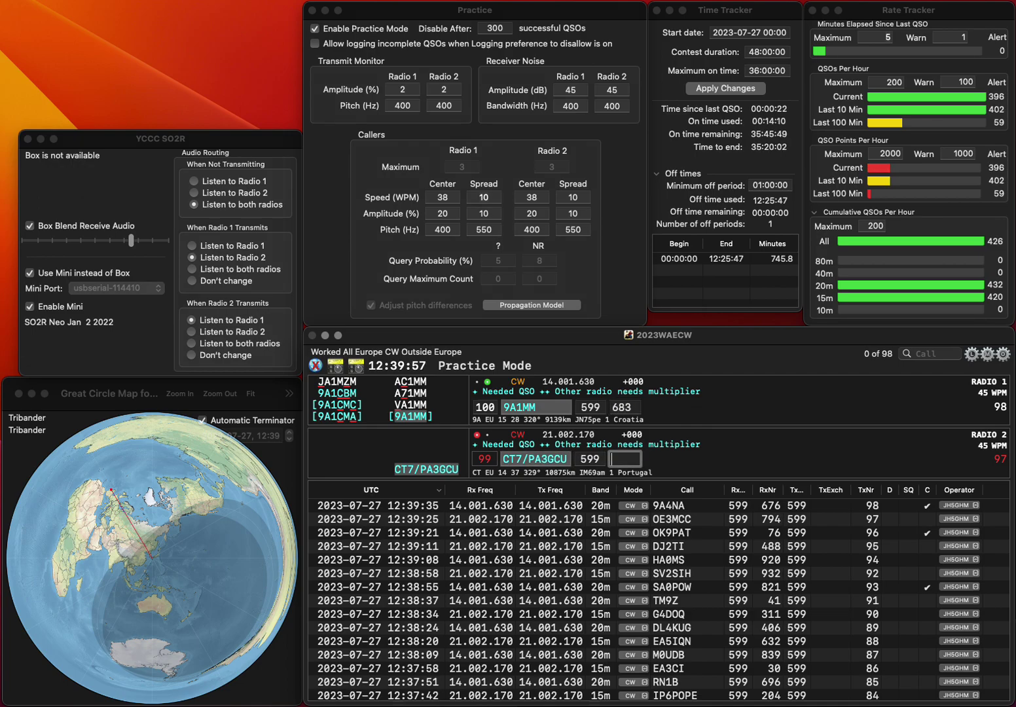
pyautogui.write('696')
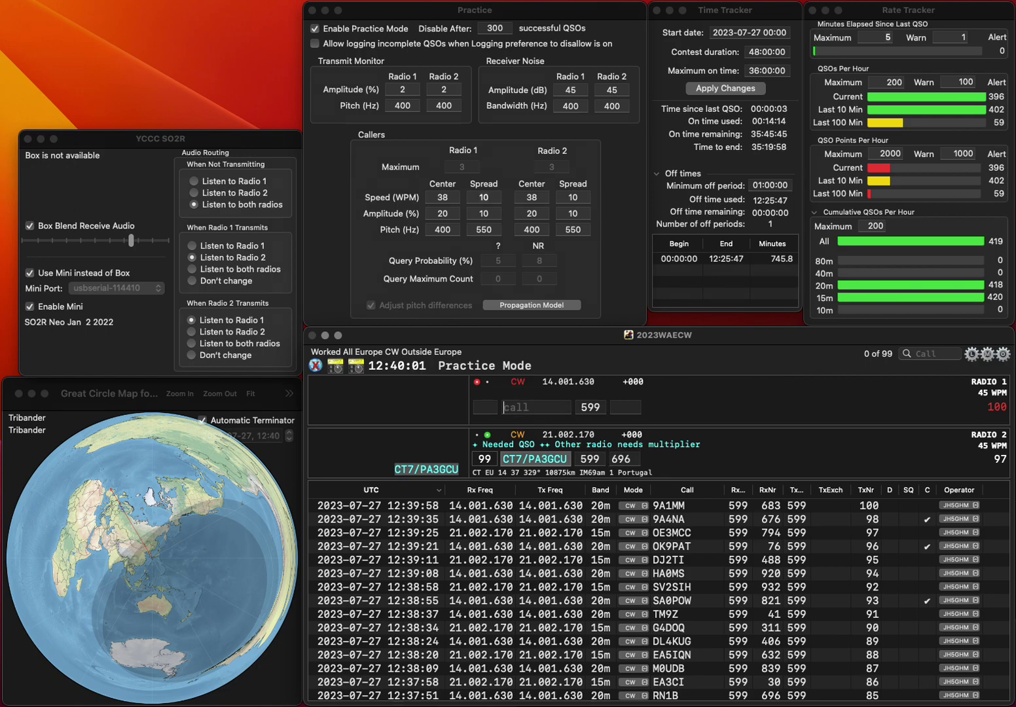
pyautogui.press('Return')
pyautogui.write('C1')
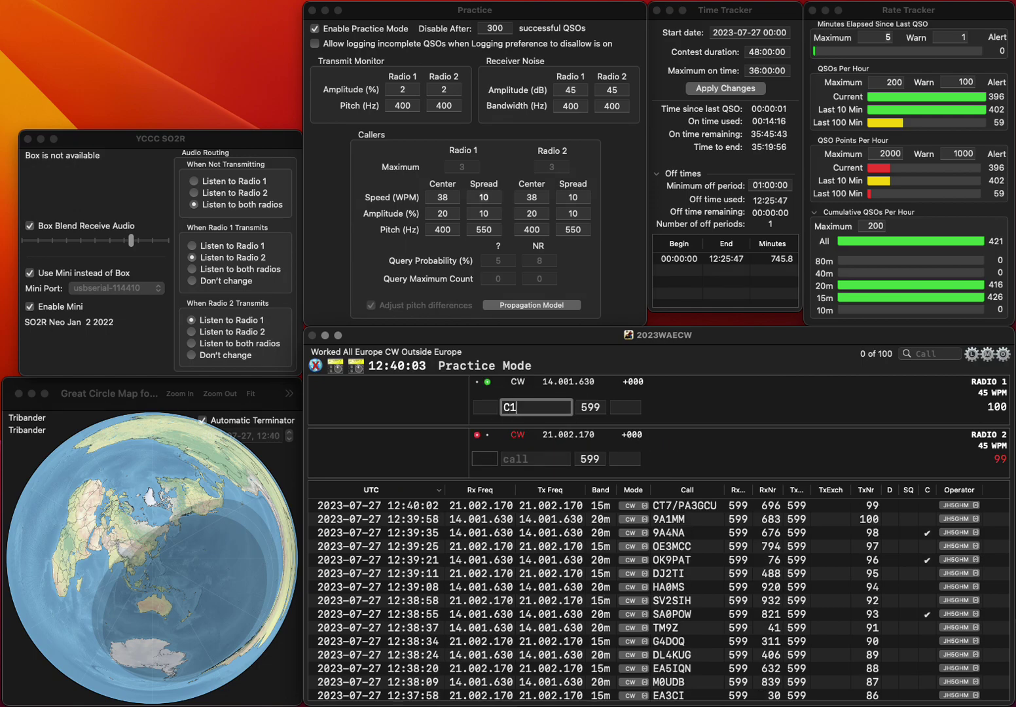
pyautogui.write('P')
pyautogui.press('Return')
pyautogui.write('DL')
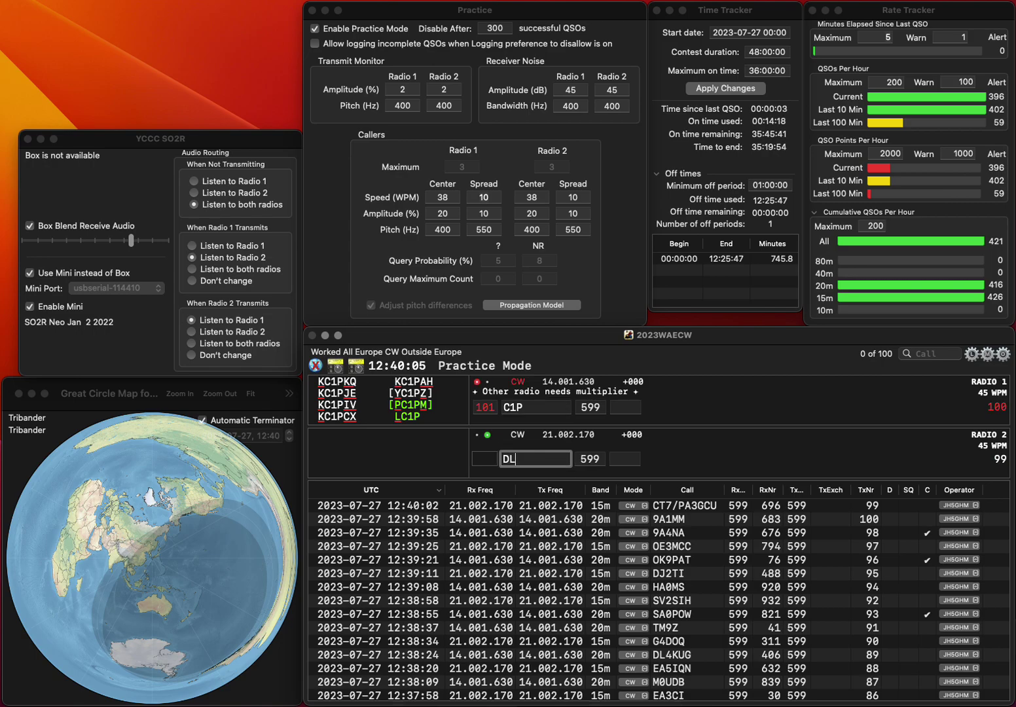
pyautogui.write('6AX')
pyautogui.write('/P')
pyautogui.press('Return')
pyautogui.write('SP9SCA')
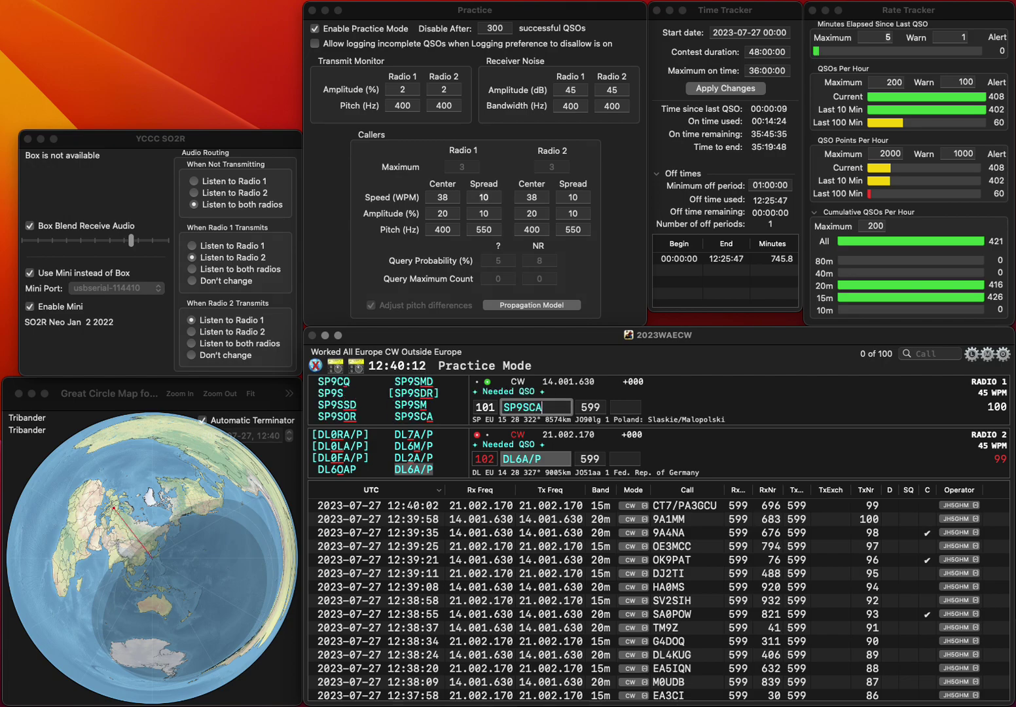
pyautogui.press('Return')
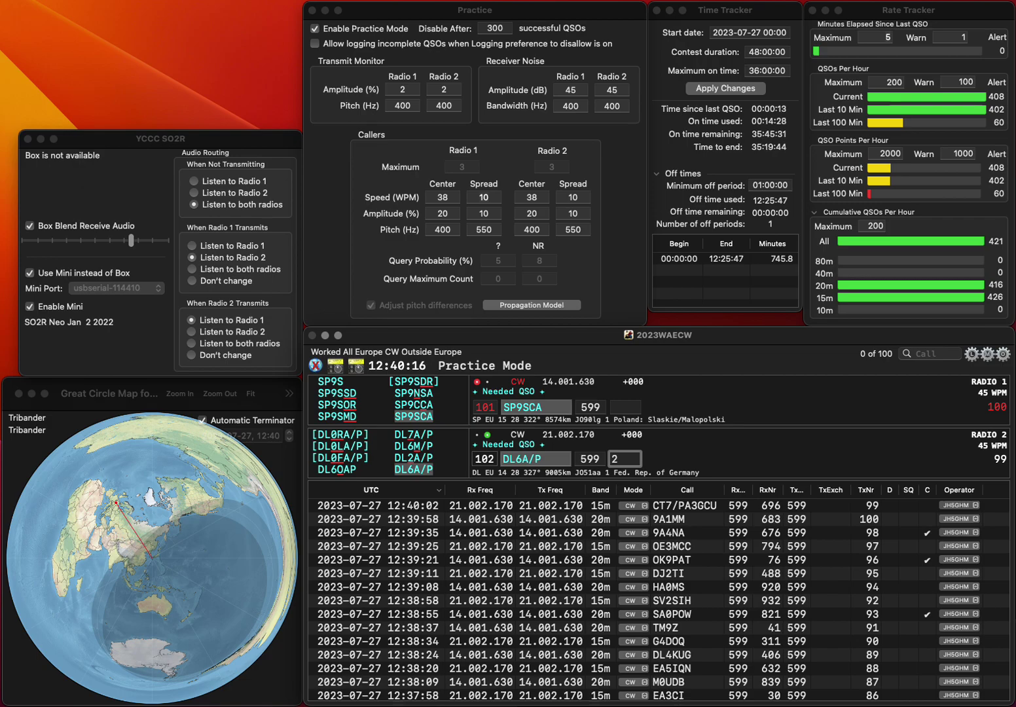
pyautogui.write('5')
pyautogui.press('Return')
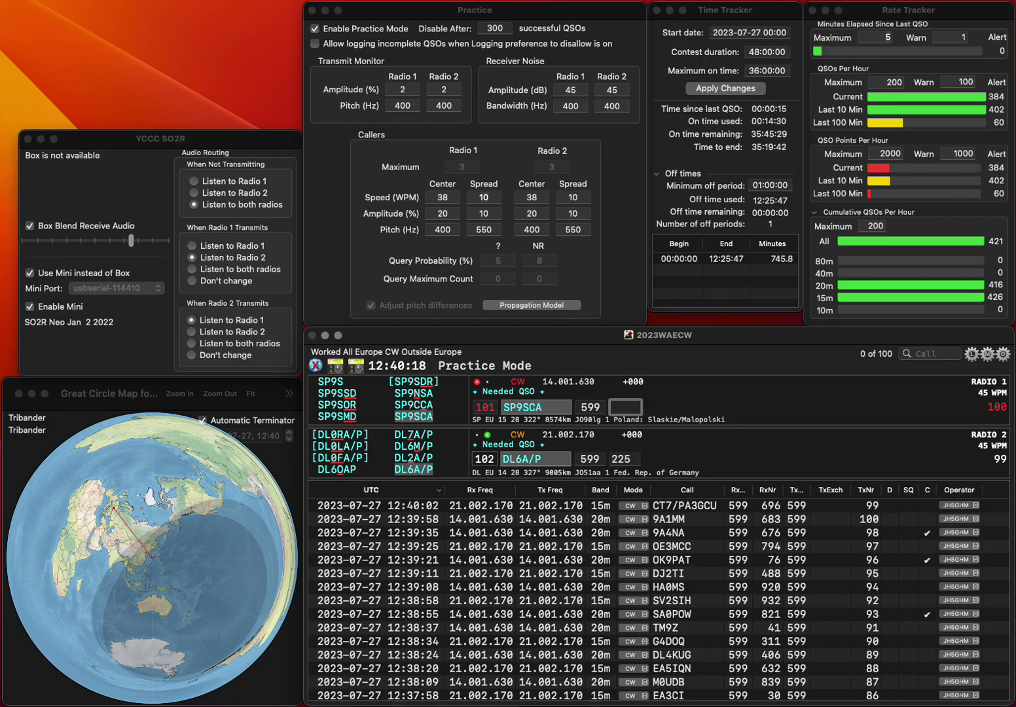
pyautogui.write('531')
pyautogui.press('Return')
# Answer ON5CD on Radio 2 with the exchange and query the partial call CW on Radio 1
pyautogui.write('ON')
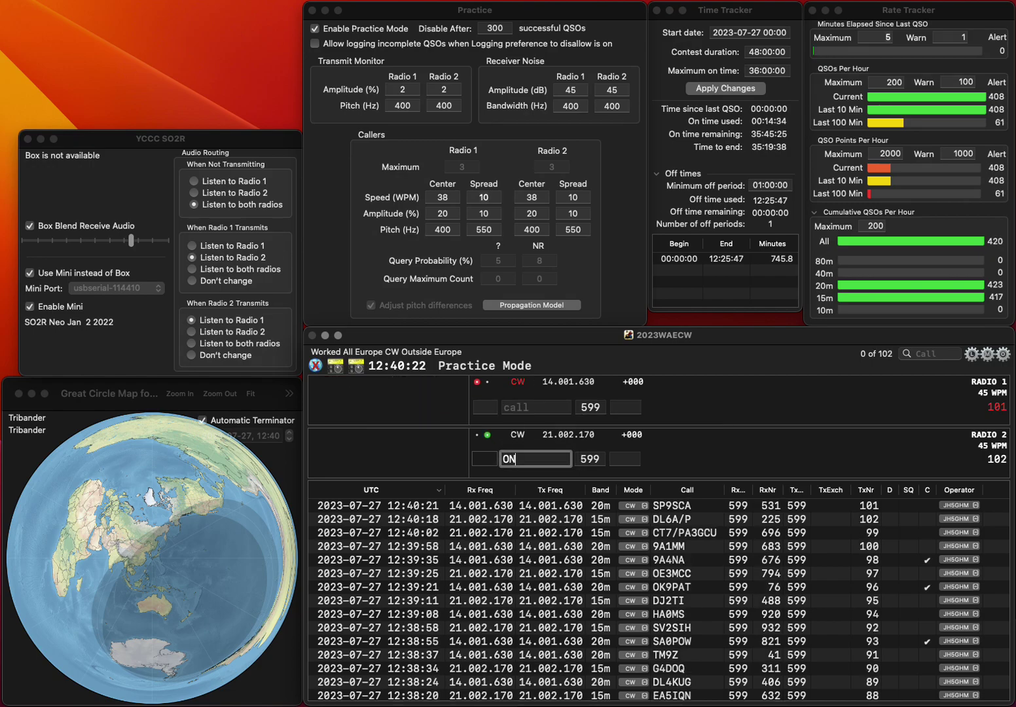
pyautogui.write('5CD')
pyautogui.press('Return')
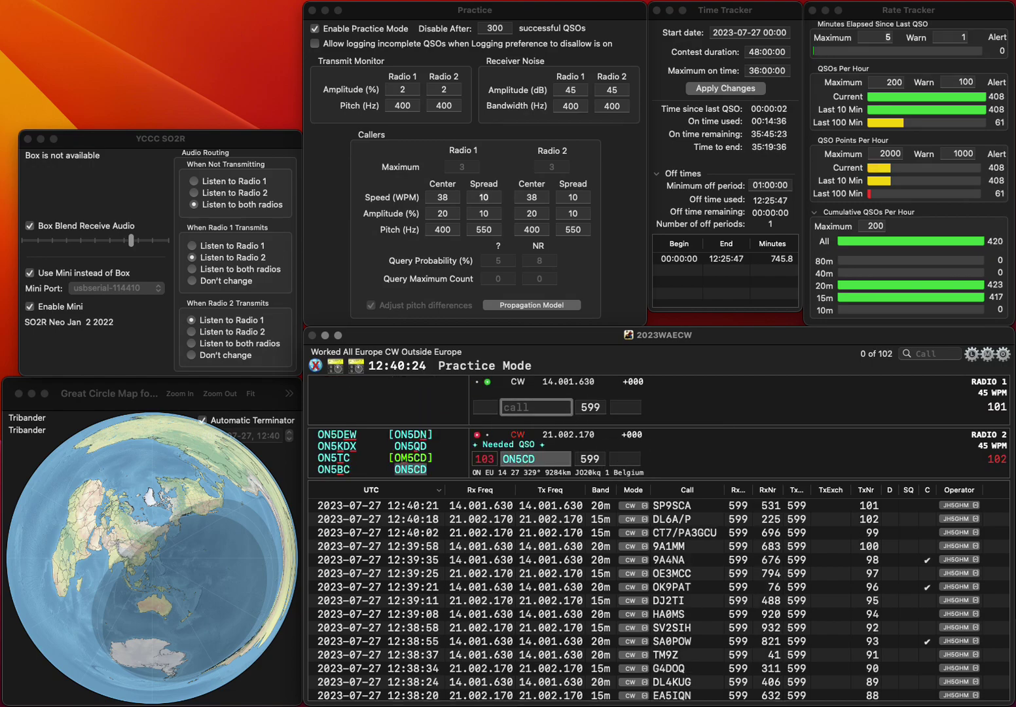
pyautogui.write('UACW')
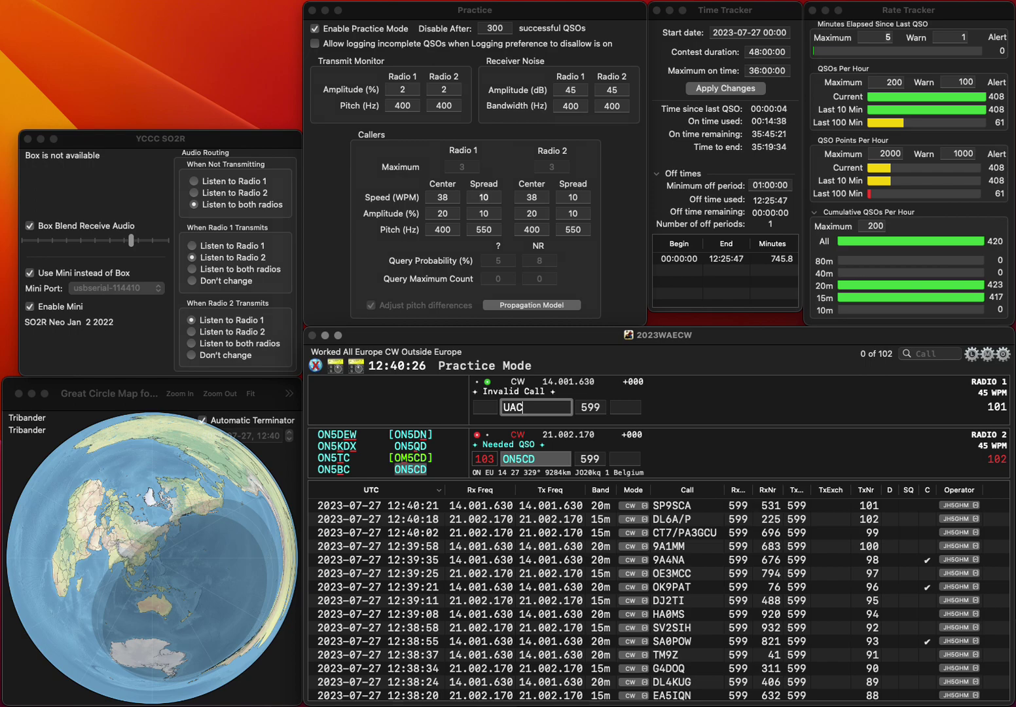
pyautogui.press('Home')
pyautogui.press('Delete')
pyautogui.press('Delete')
pyautogui.press('Return')
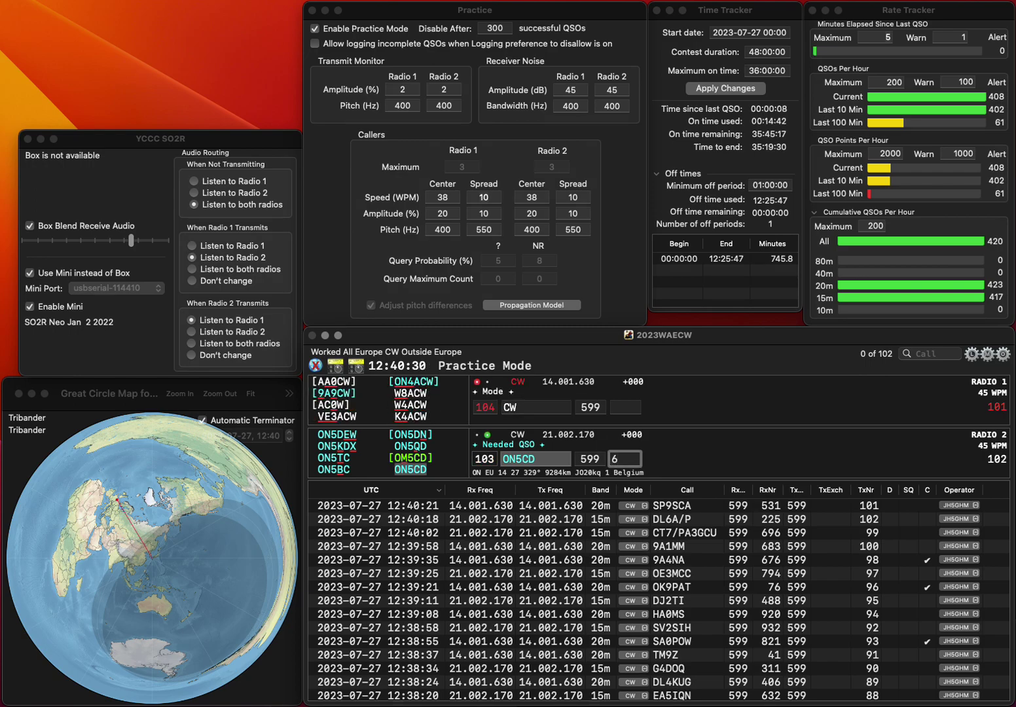
pyautogui.press('Return')
pyautogui.write('CW')
pyautogui.press('Home')
pyautogui.write('YU2')
pyautogui.press('Return')
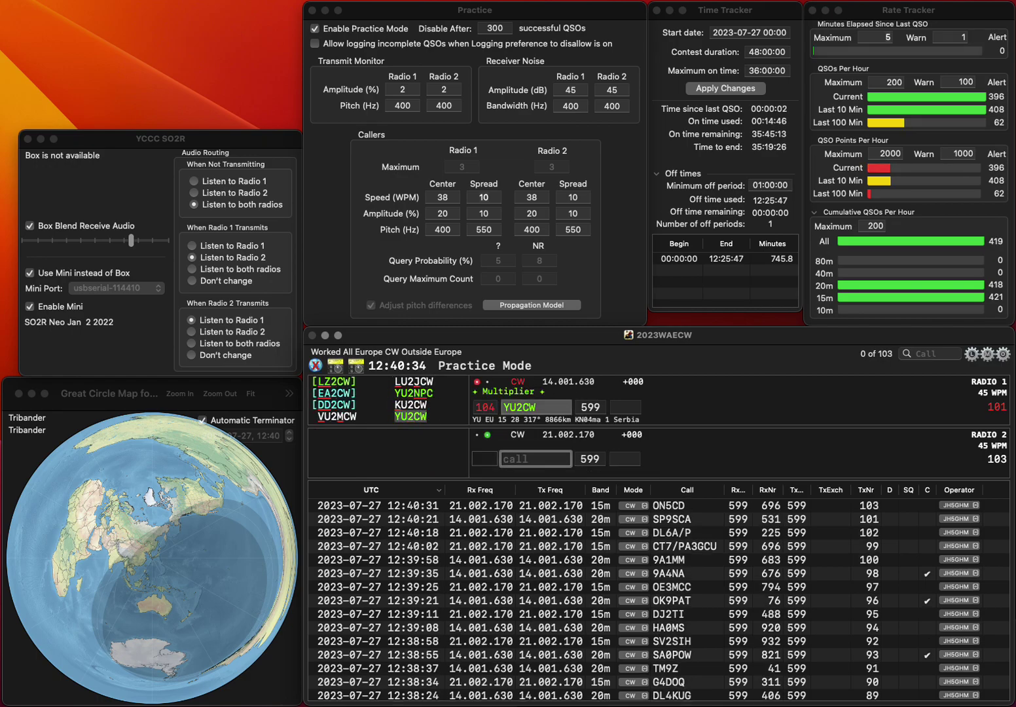
pyautogui.write('MW7OFS')
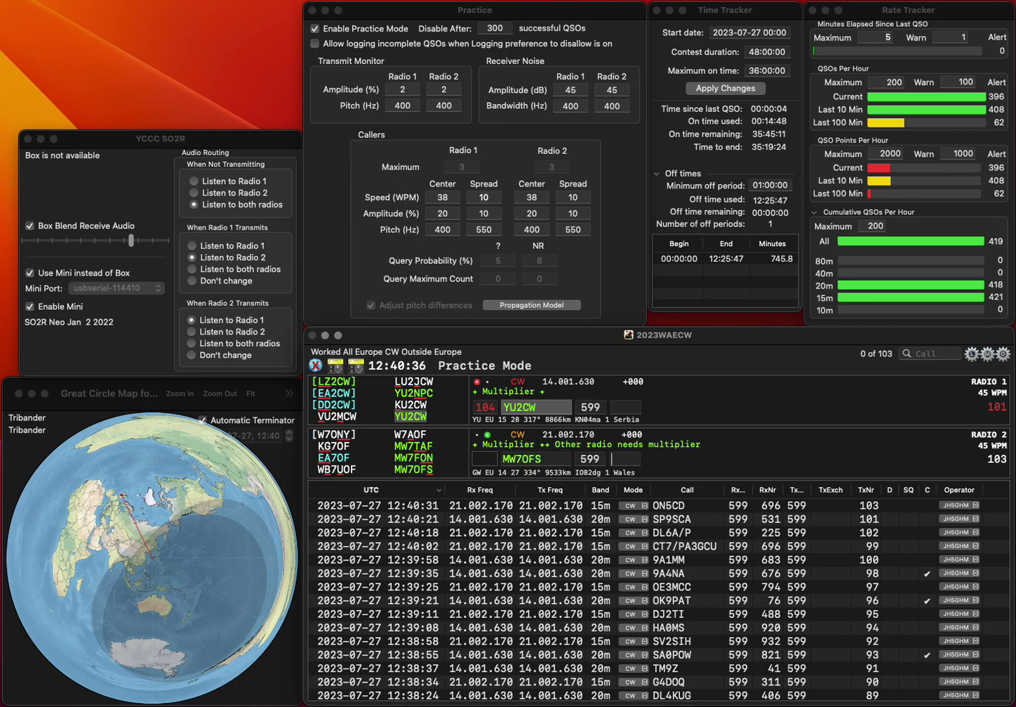
pyautogui.press('Return')
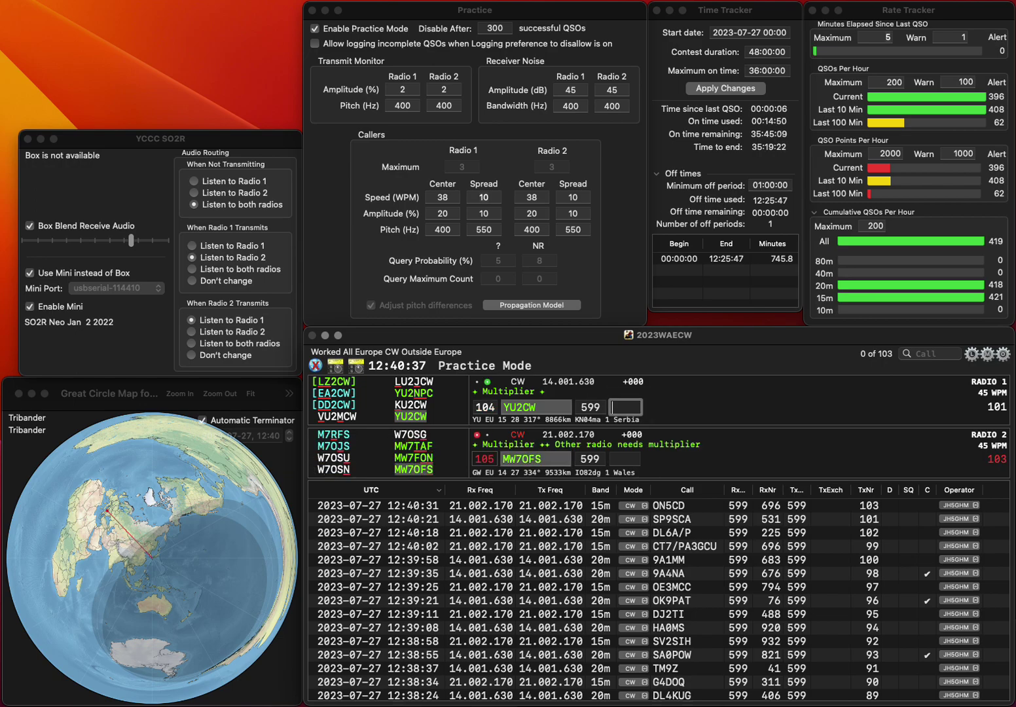
pyautogui.write('726')
pyautogui.press('Return')
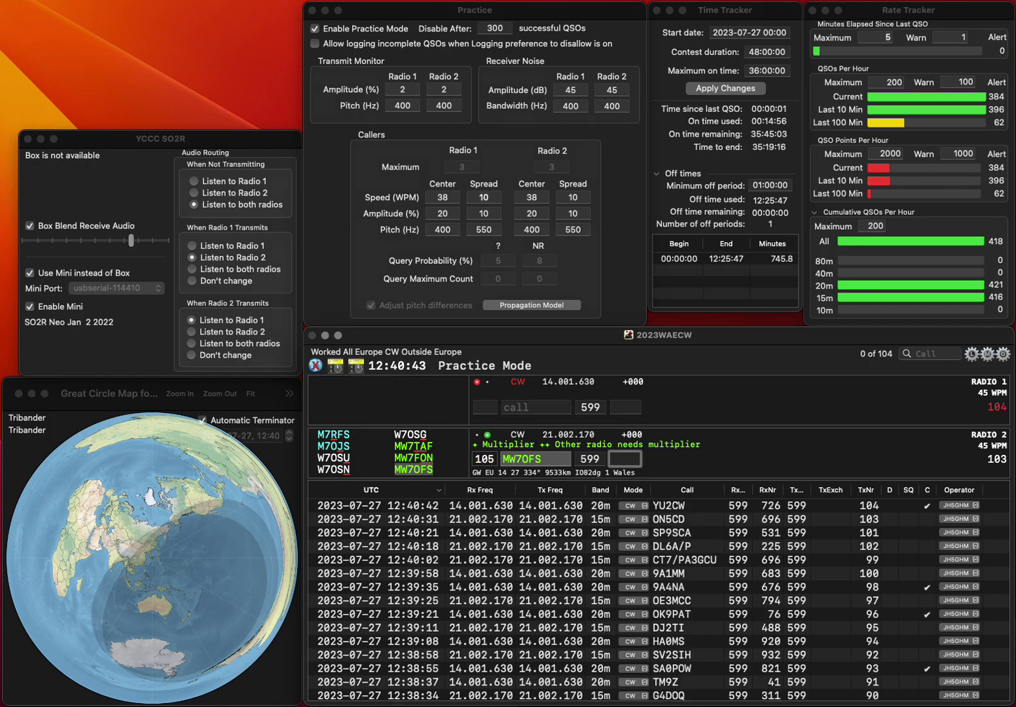
pyautogui.press('Return')
pyautogui.write('4MGP')
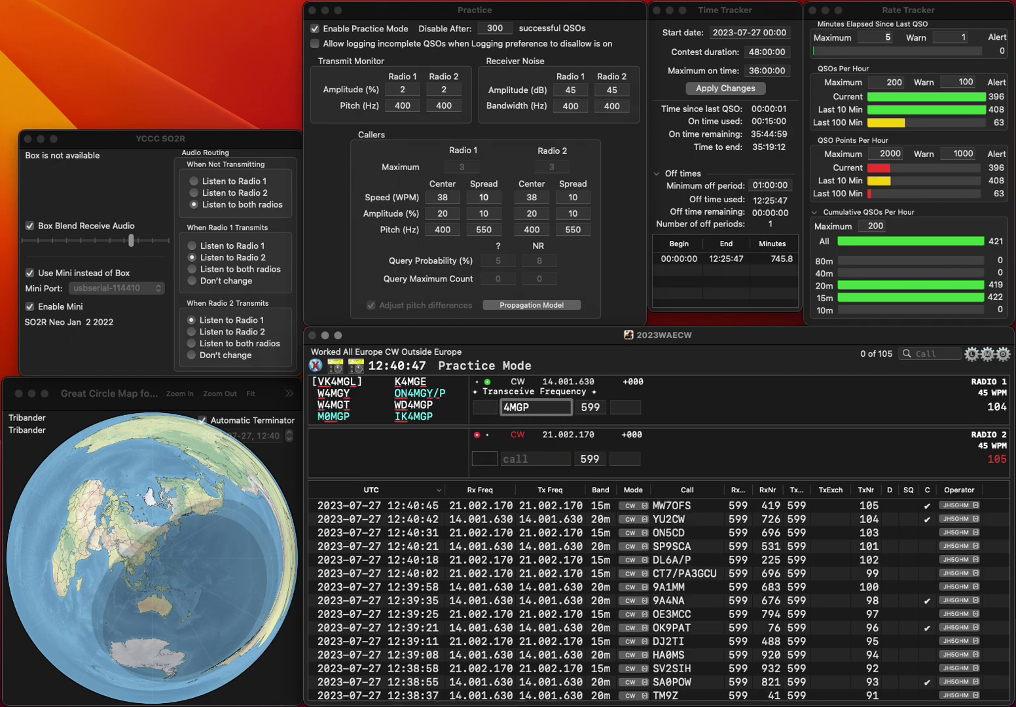
pyautogui.press('Home')
pyautogui.write('IK')
pyautogui.press('Return')
pyautogui.write('SHAIED')
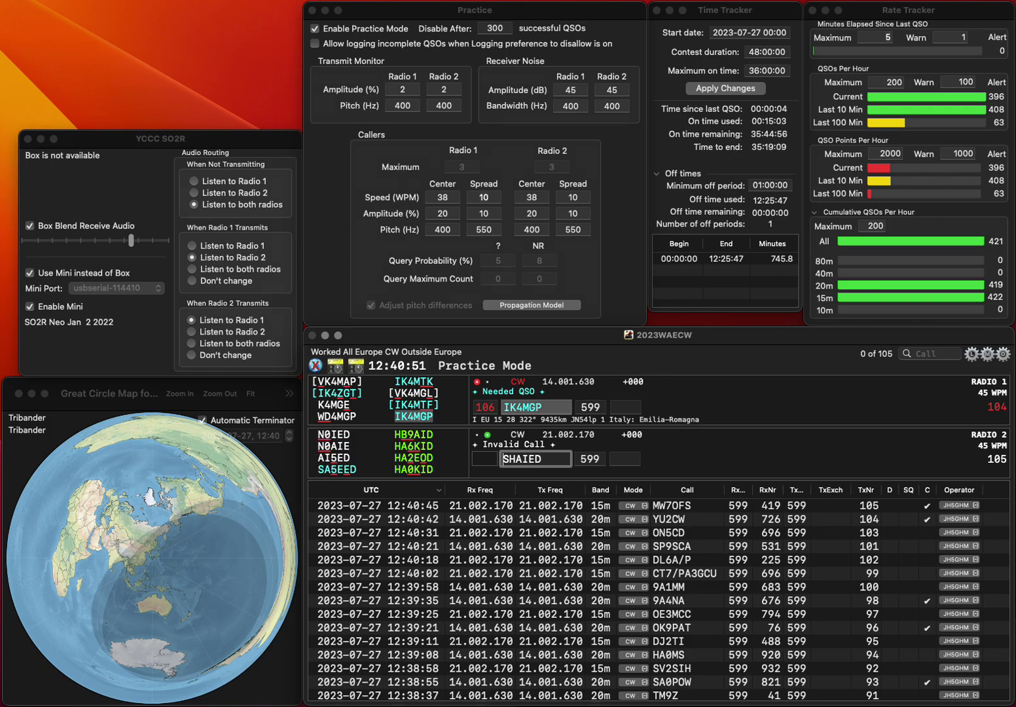
pyautogui.press('Delete')
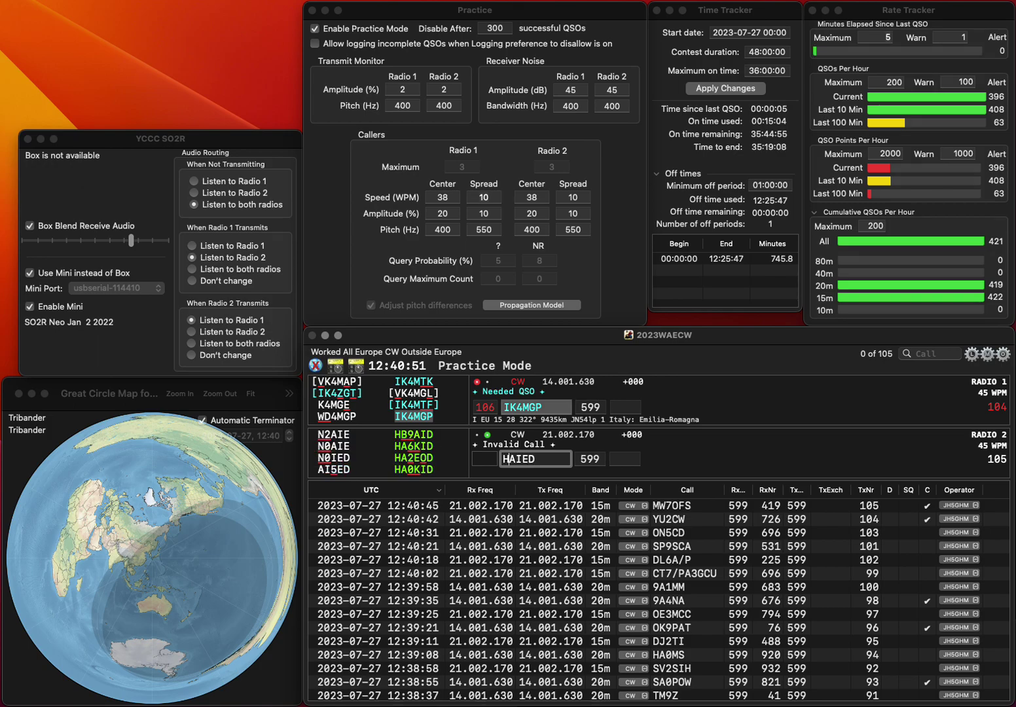
pyautogui.press('Return')
pyautogui.press('Up')
pyautogui.press('Tab')
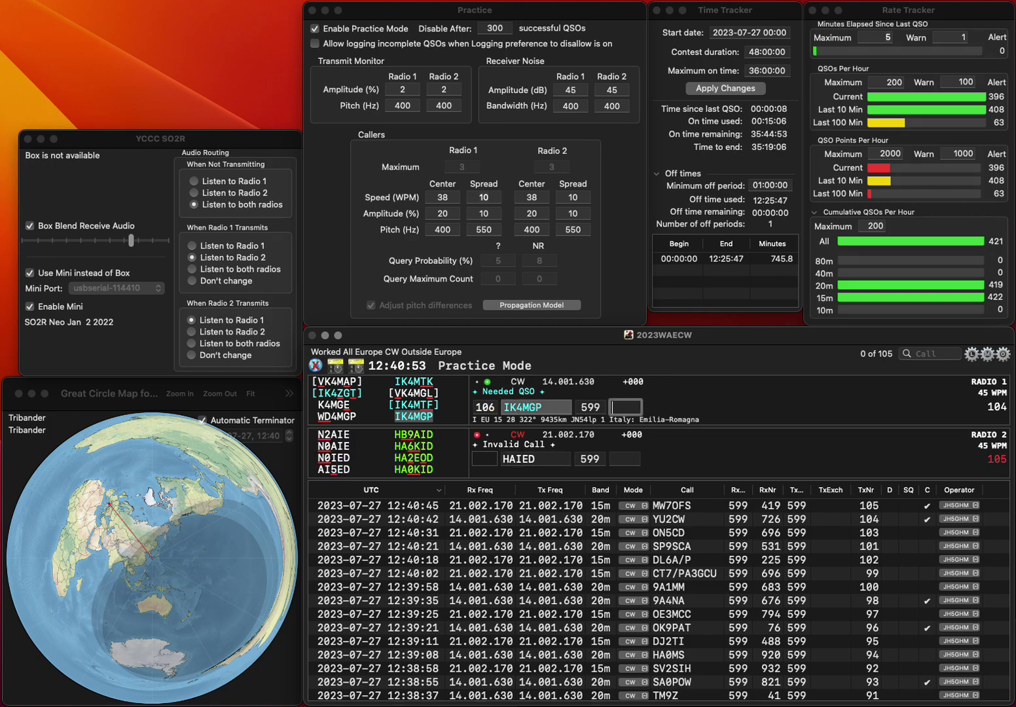
pyautogui.write('63')
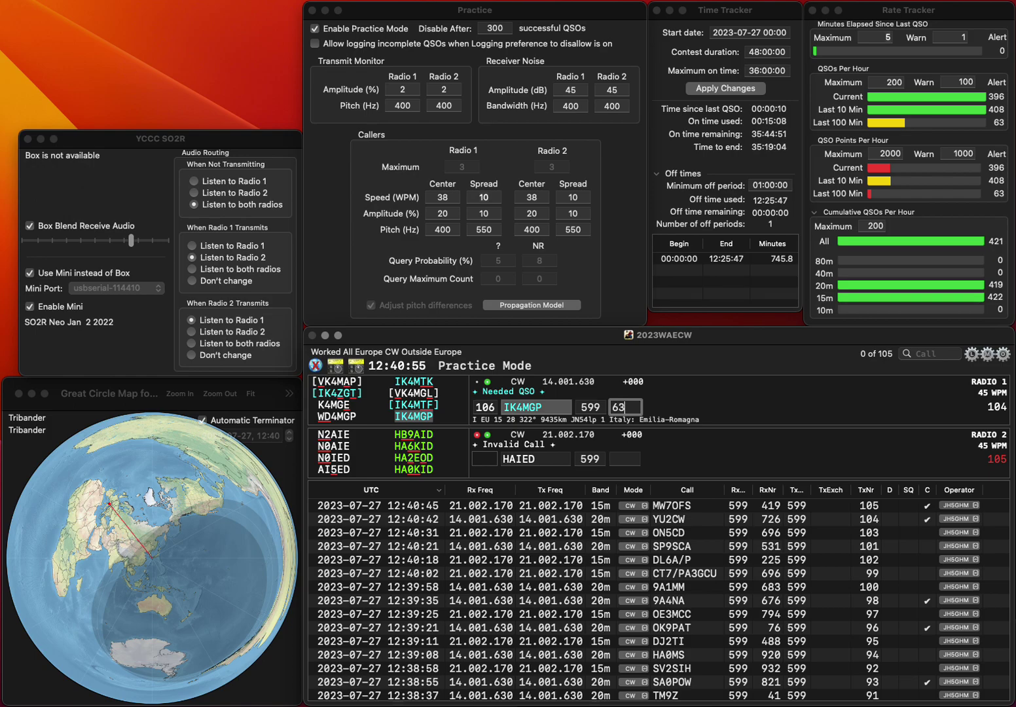
pyautogui.write('5')
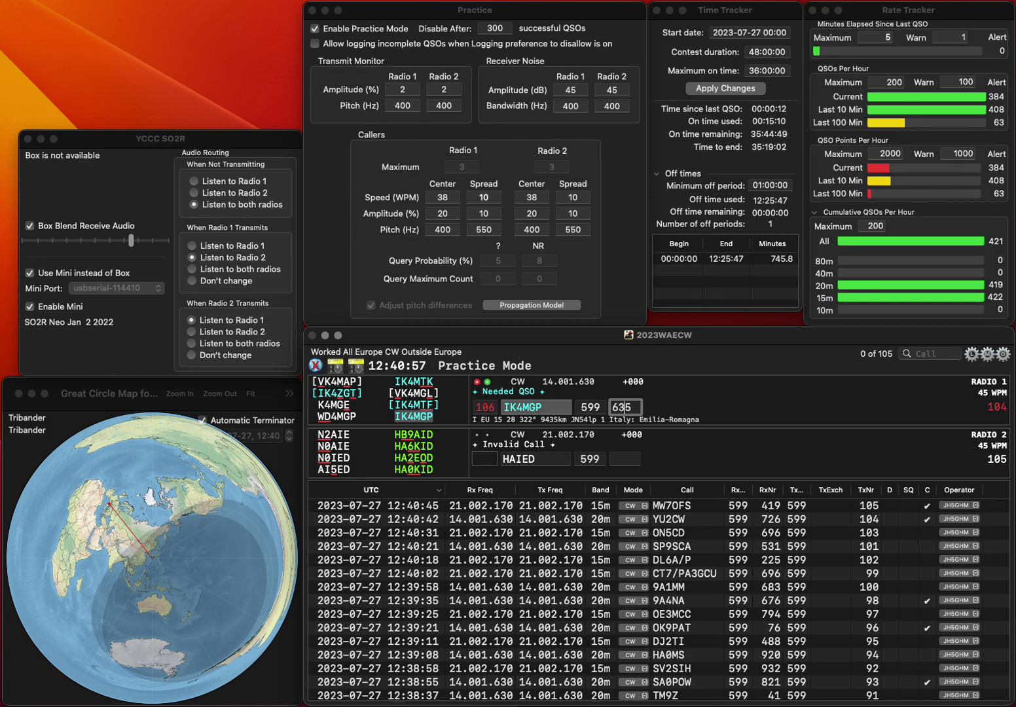
pyautogui.press('Left')
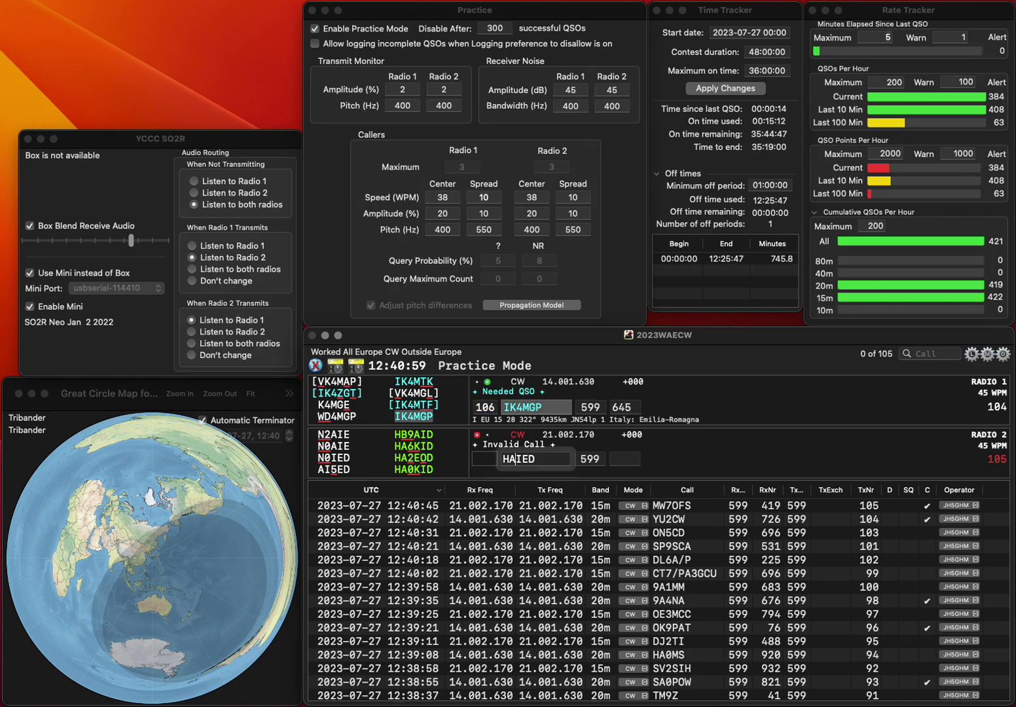
pyautogui.press('Return')
# Correct the Radio 2 call to HA5EED, resending the exchange, and query the partial call Y on Radio 1
pyautogui.press('Left')
pyautogui.press('Left')
pyautogui.press('BackSpace')
pyautogui.write('5E')
pyautogui.press('Return')
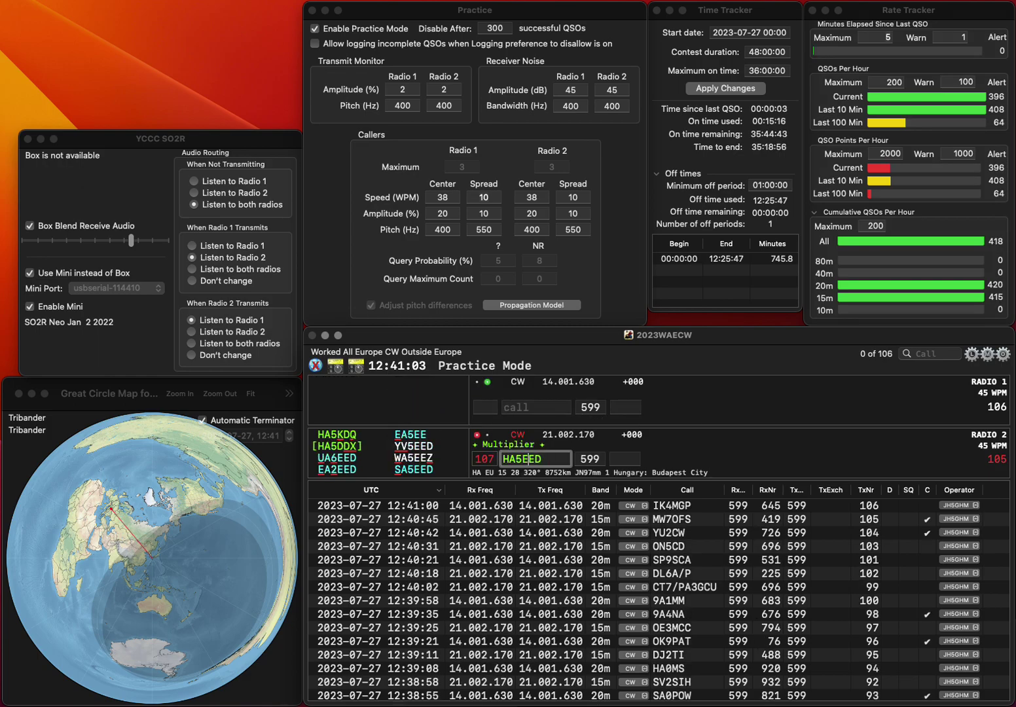
pyautogui.press('\\')
pyautogui.write('Y')
pyautogui.press('Return')
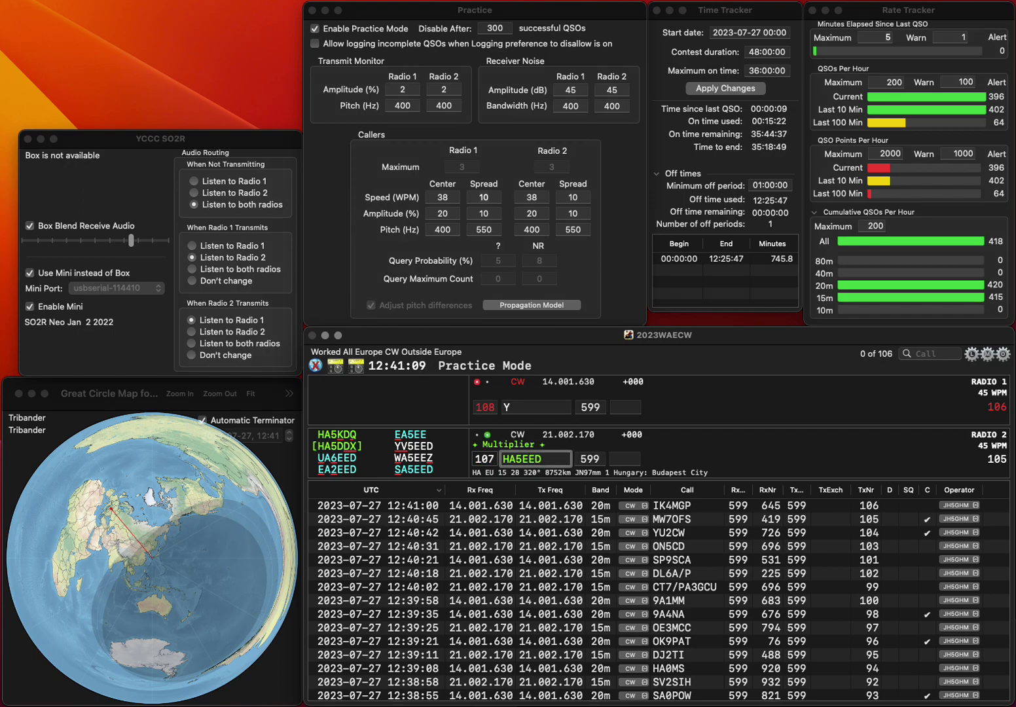
pyautogui.press('Right')
pyautogui.press('Right')
pyautogui.press('BackSpace')
pyautogui.write('B')
pyautogui.press('Left')
pyautogui.press('BackSpace')
pyautogui.write('ID')
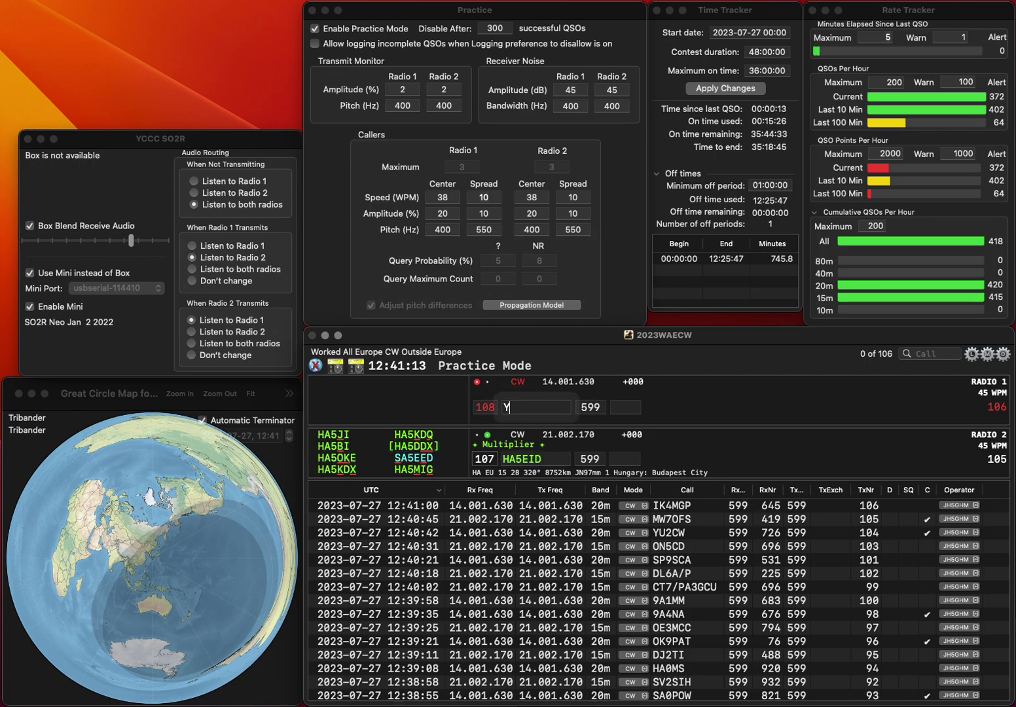
pyautogui.press('Return')
pyautogui.write('YLA')
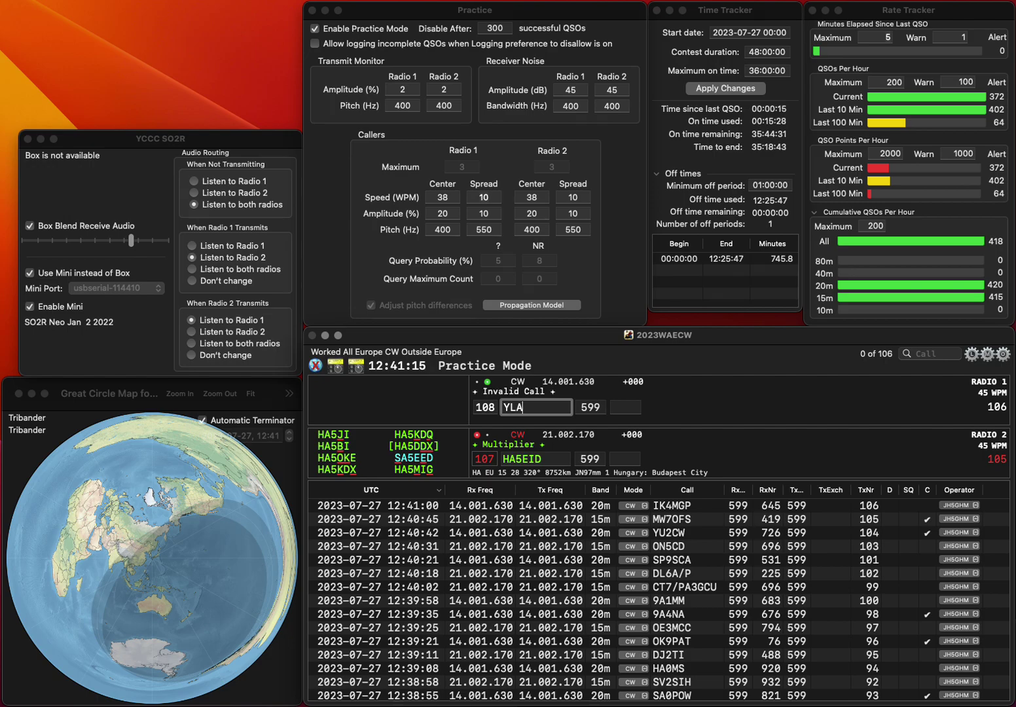
pyautogui.write('9RY')
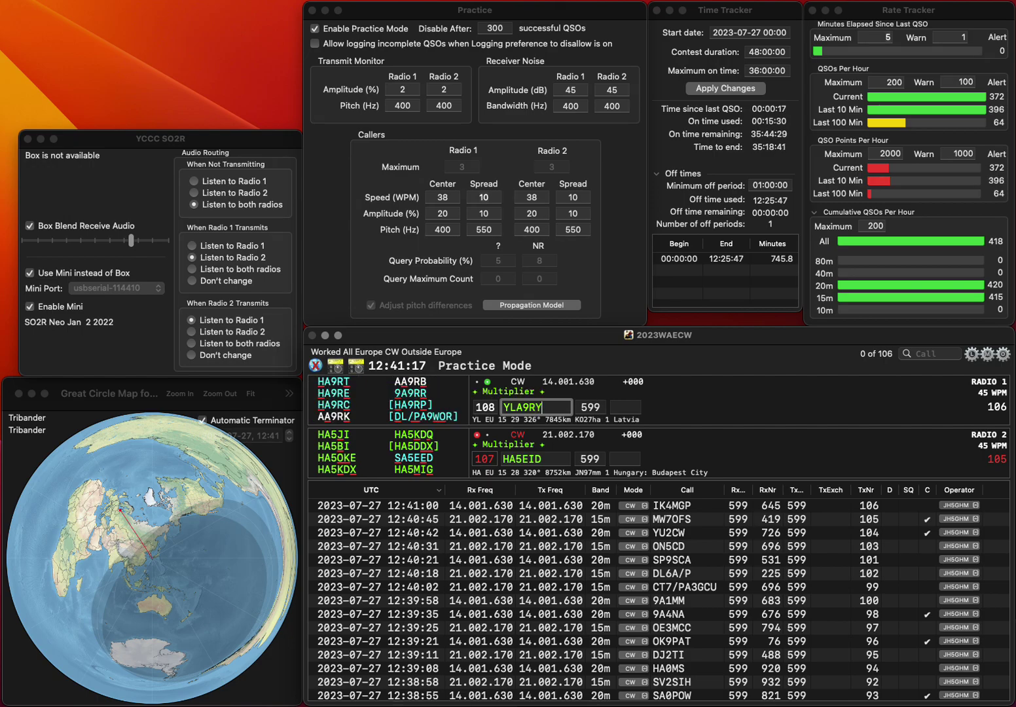
pyautogui.press('Home')
pyautogui.press('Delete')
pyautogui.press('Return')
pyautogui.press('Home')
pyautogui.press('Delete')
pyautogui.write('S')
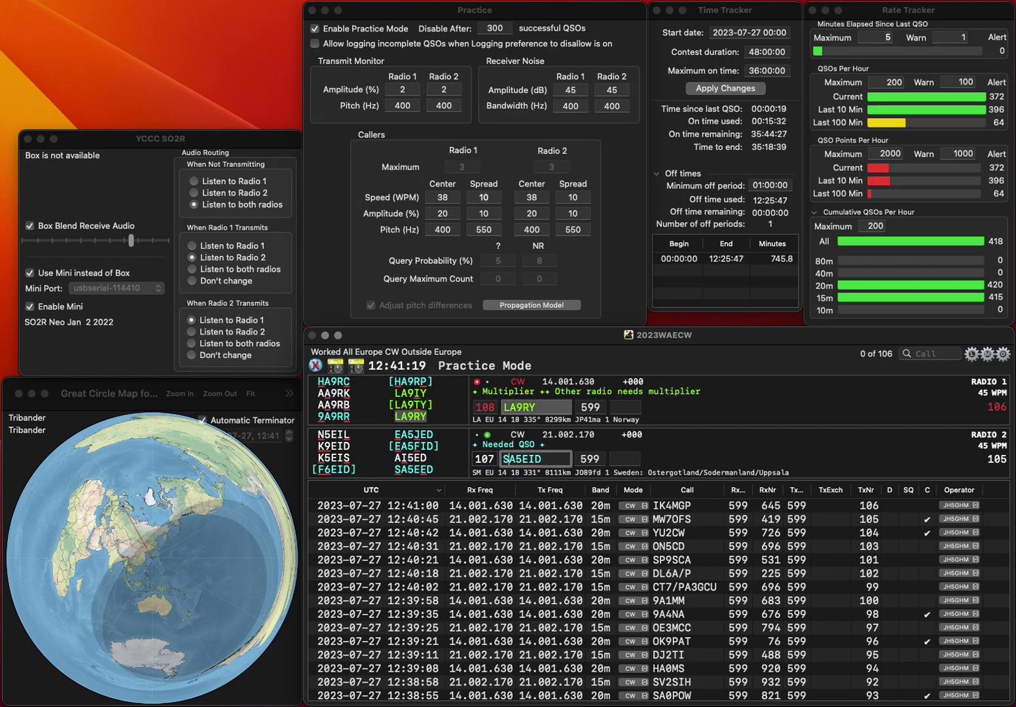
pyautogui.press('End')
pyautogui.press('Left')
pyautogui.write('E')
pyautogui.press('Return')
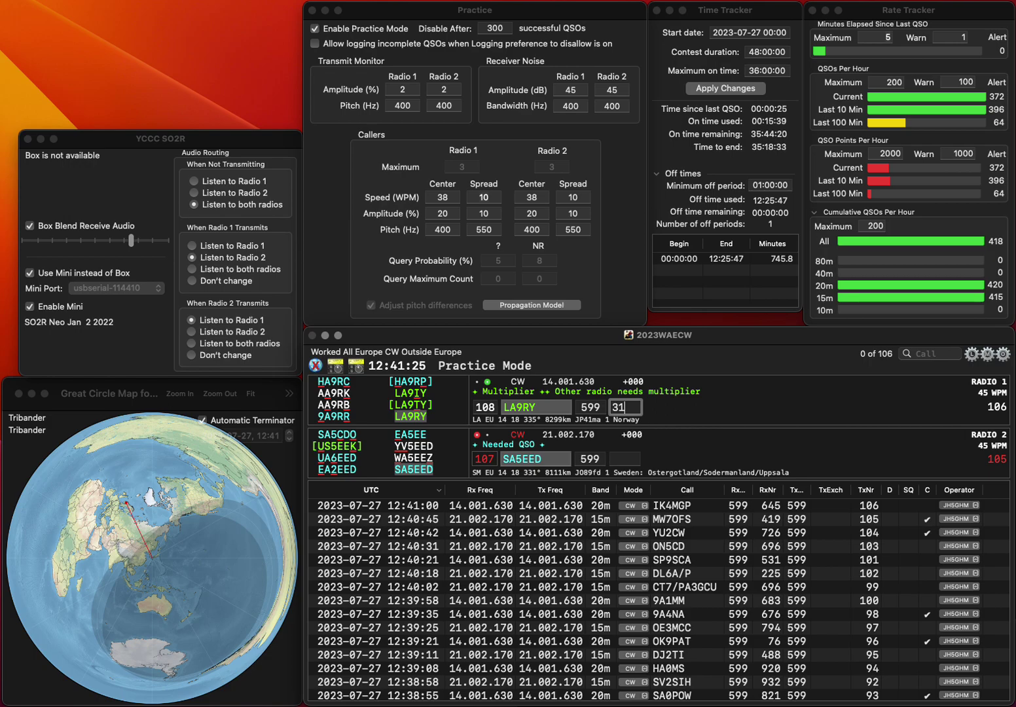
pyautogui.write('9')
pyautogui.press('Return')
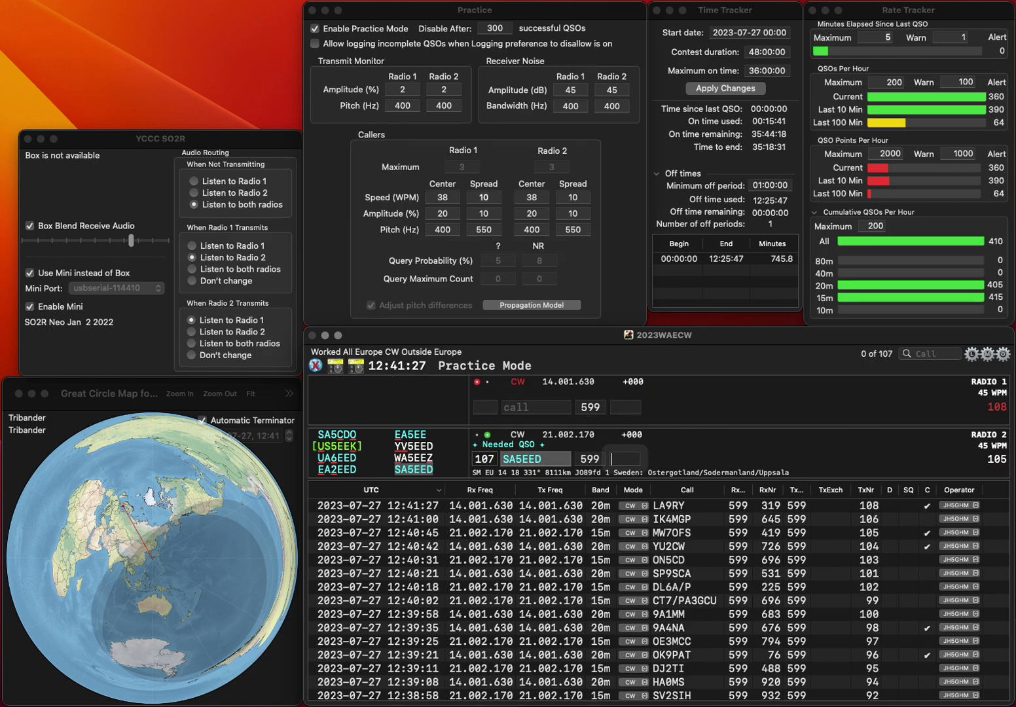
pyautogui.write('247')
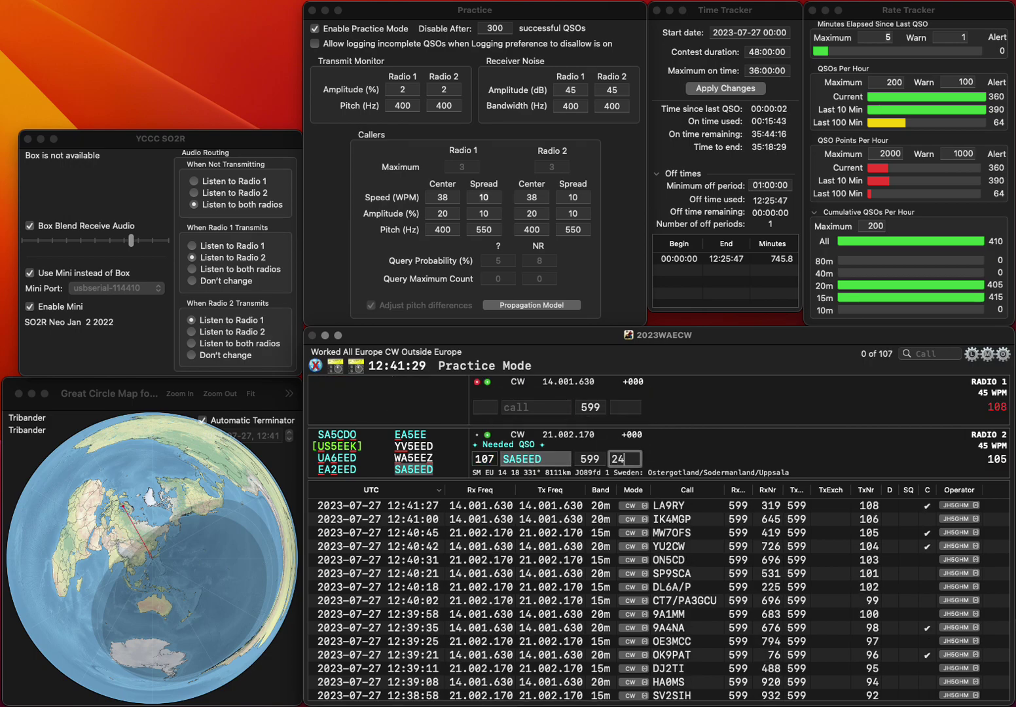
pyautogui.press('Return')
pyautogui.write('E7')
pyautogui.press('BackSpace')
pyautogui.press('BackSpace')
pyautogui.write('SP5BK')
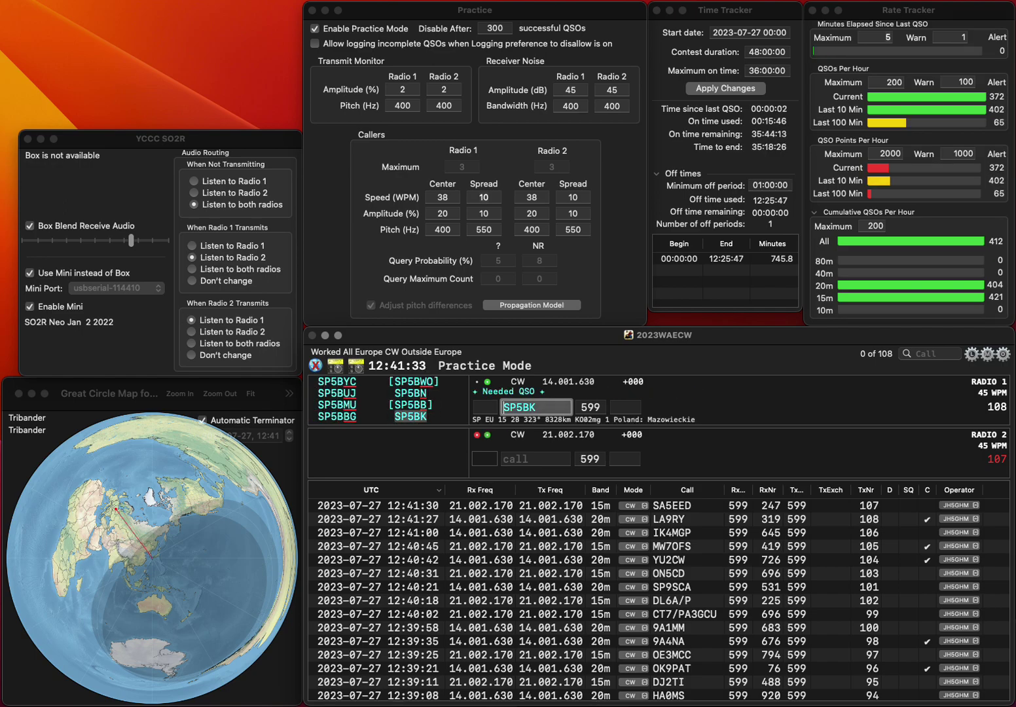
pyautogui.press('Return')
pyautogui.write('BG6AB')
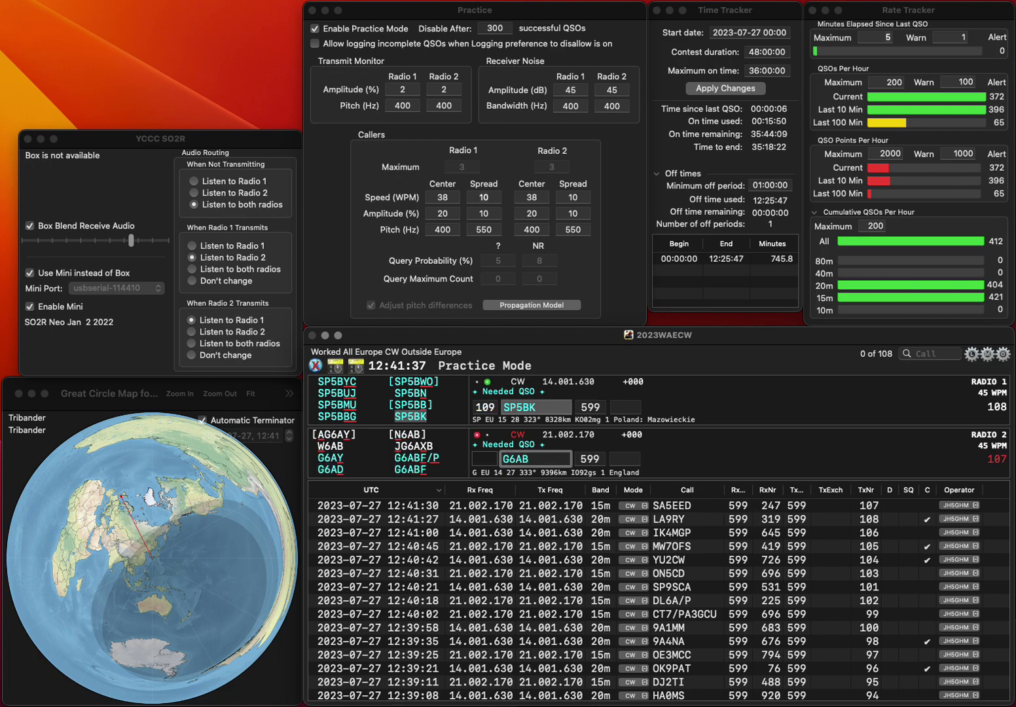
pyautogui.press('Return')
# Enter the received number for SP5BK on Radio 1, starting with 6
pyautogui.write('6')
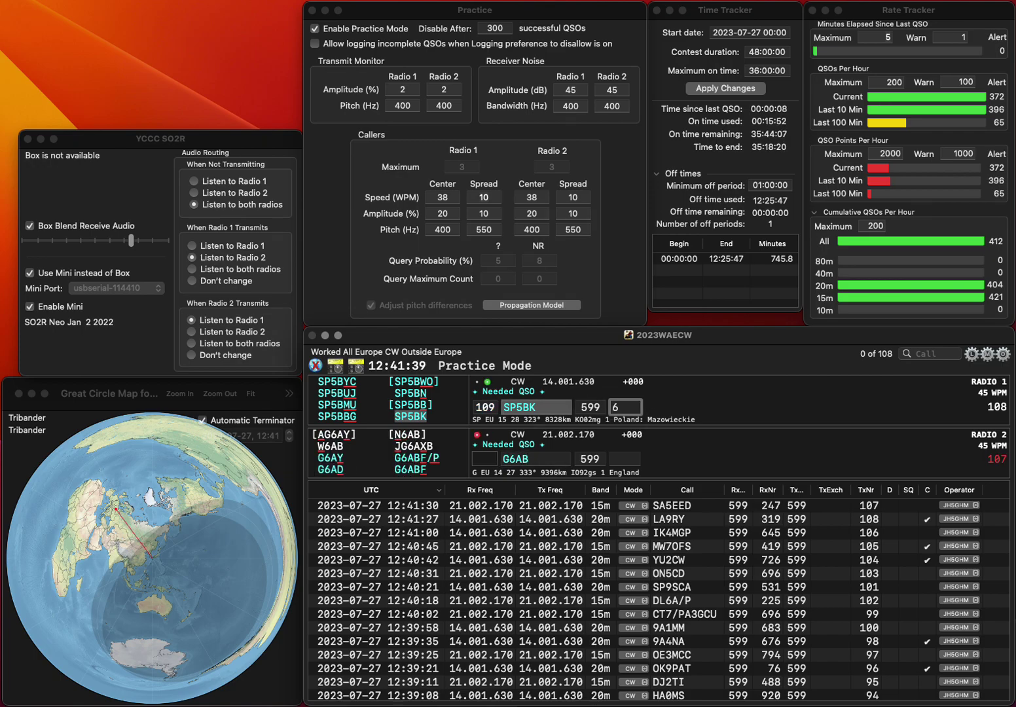
# Complete SP5BK's received serial number as 675 and log the contact on Radio 1
pyautogui.write('75')
pyautogui.press('Return')
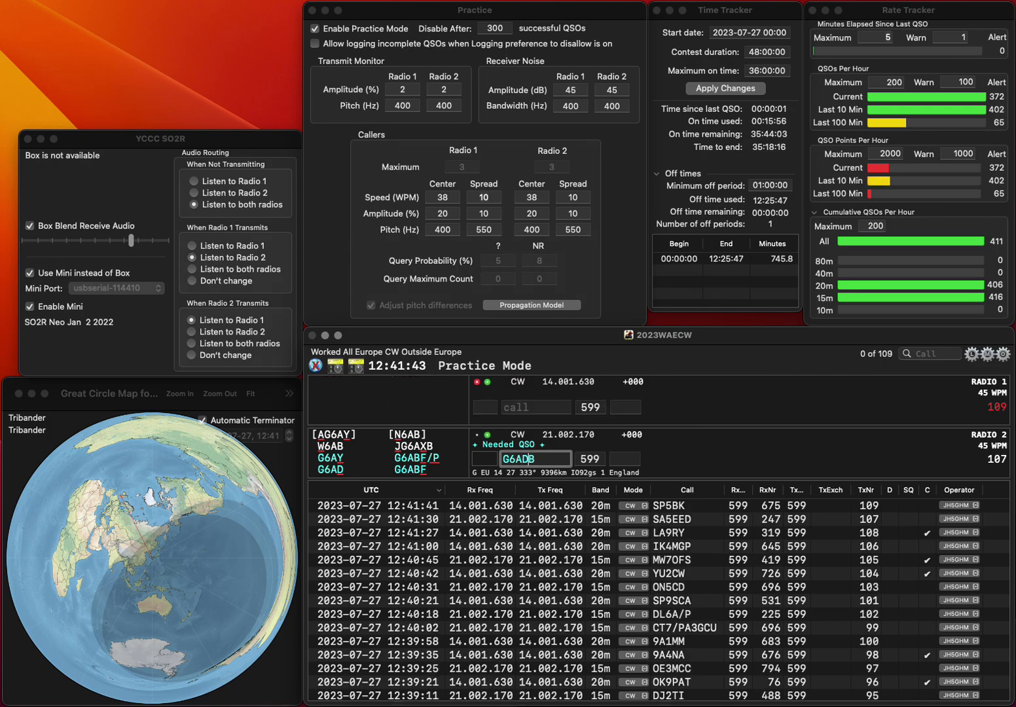
pyautogui.press('Delete')
pyautogui.press('Return')
pyautogui.write('EA7JZ')
pyautogui.press('Return')
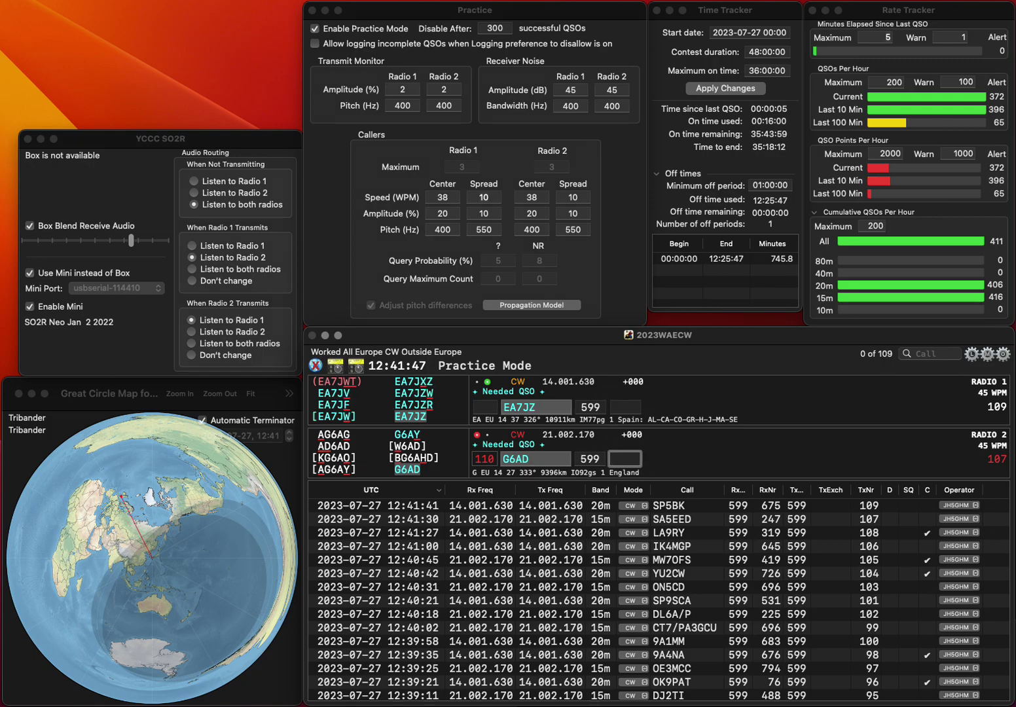
pyautogui.write('438')
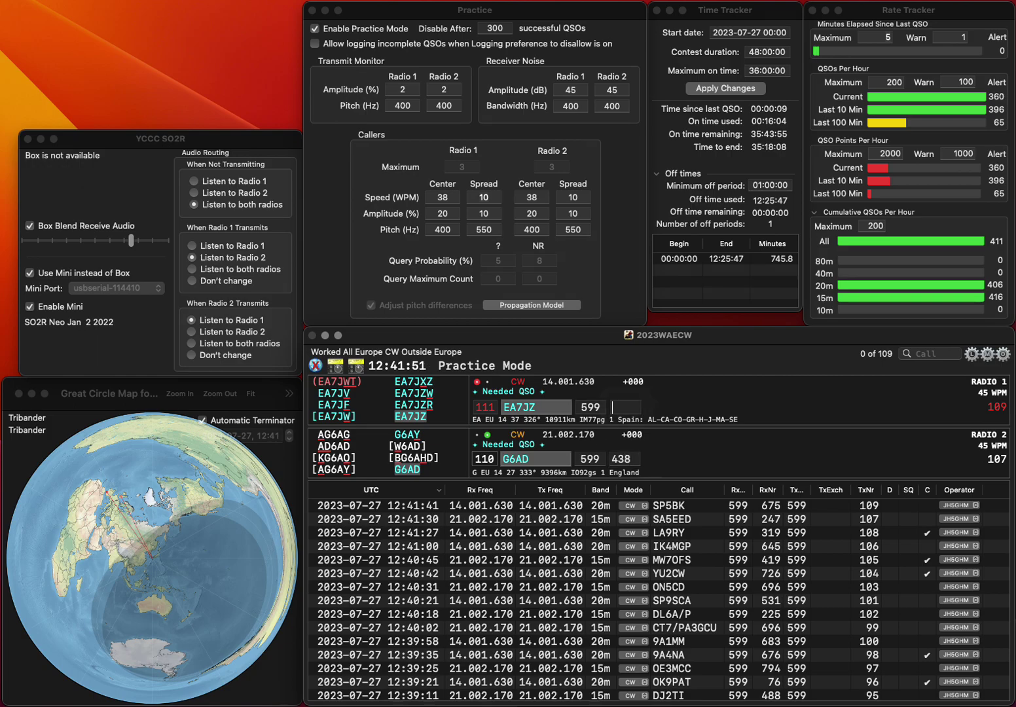
pyautogui.press('Return')
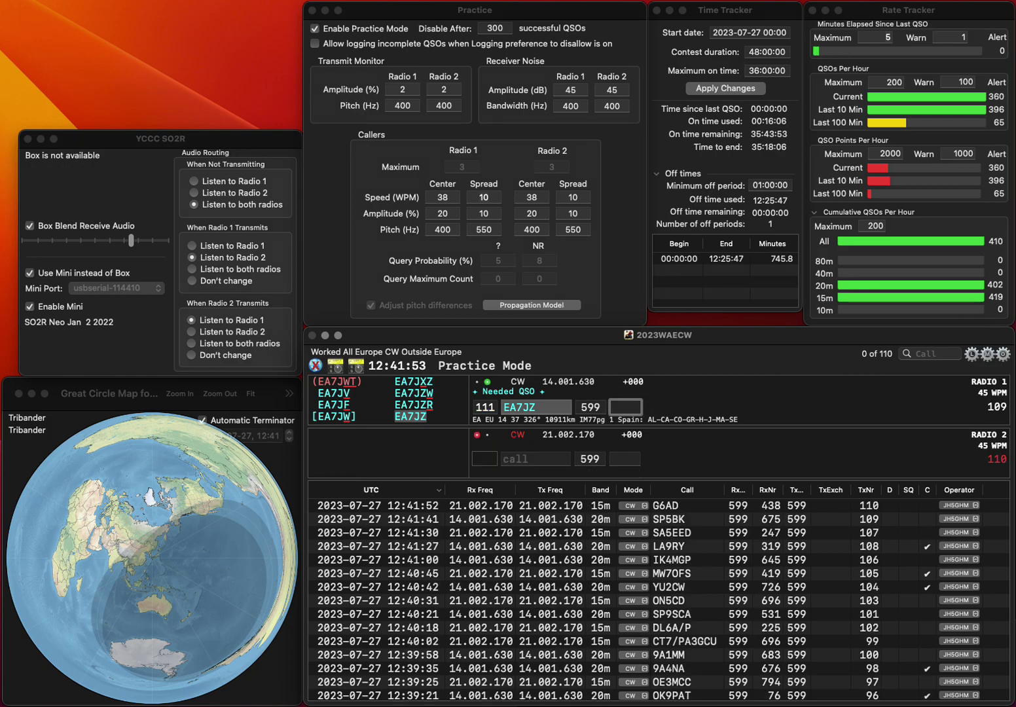
pyautogui.write('803')
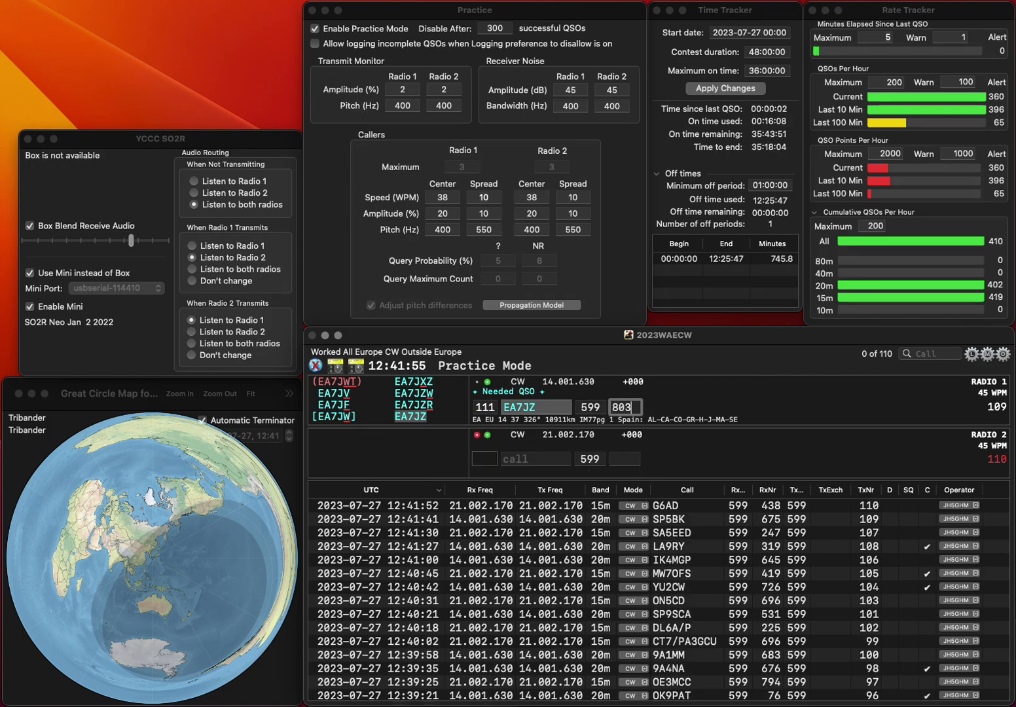
pyautogui.press('Return')
# Answer EA5FTV on Radio 2 and ON6UL on Radio 1, sending each caller its exchange
pyautogui.write('EAF')
pyautogui.press('BackSpace')
pyautogui.write('5FTV')
pyautogui.press('Return')
pyautogui.write('O')
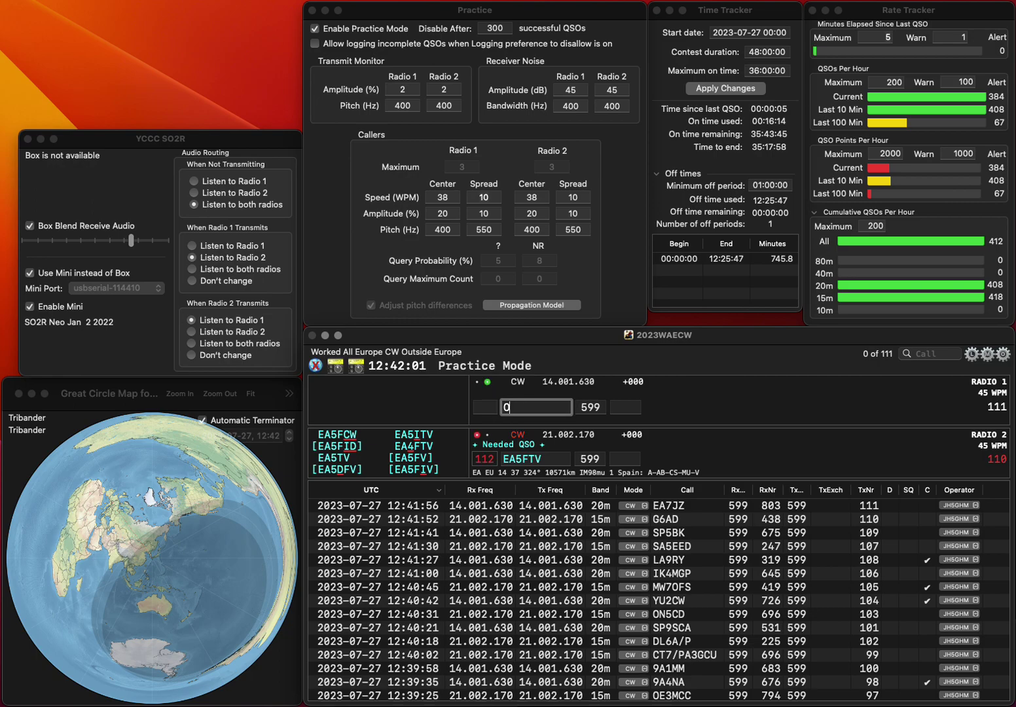
pyautogui.write('N6UL')
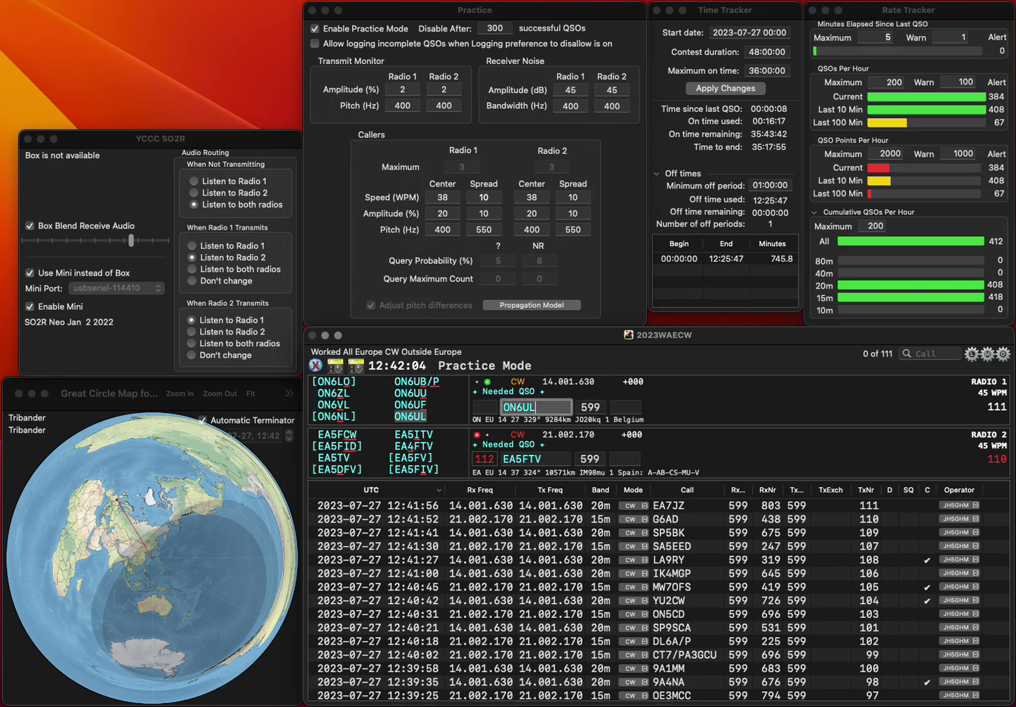
pyautogui.press('Return')
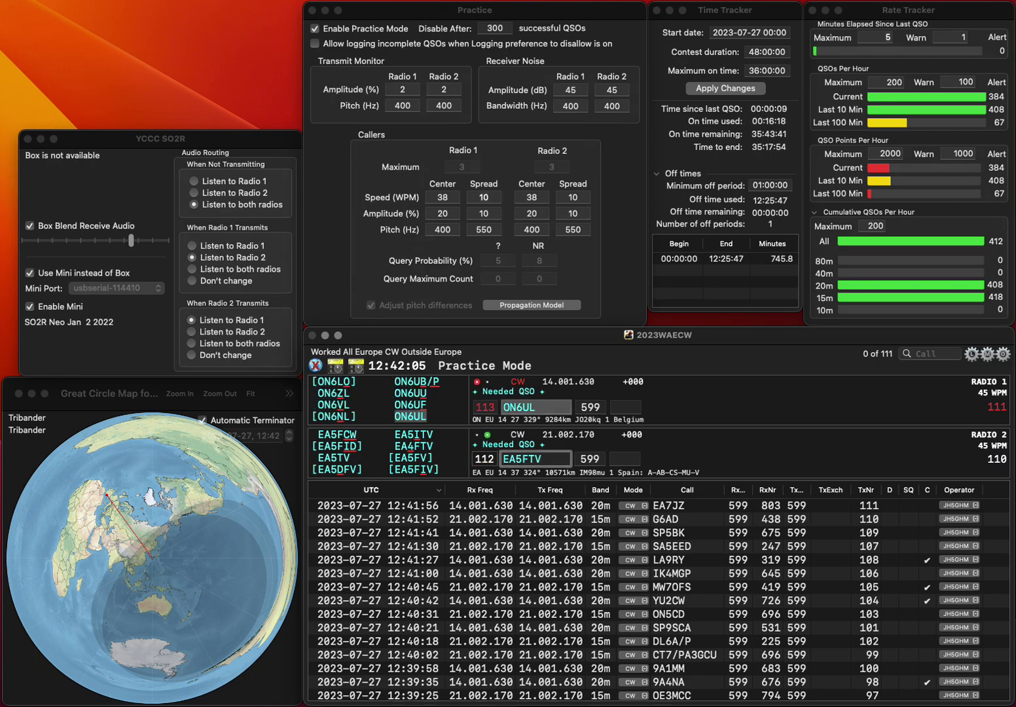
# Correct the Radio 2 call to EA4FTV and resend the exchange
pyautogui.press('Left')
pyautogui.press('Left')
pyautogui.press('BackSpace')
pyautogui.write('4')
pyautogui.press('Return')
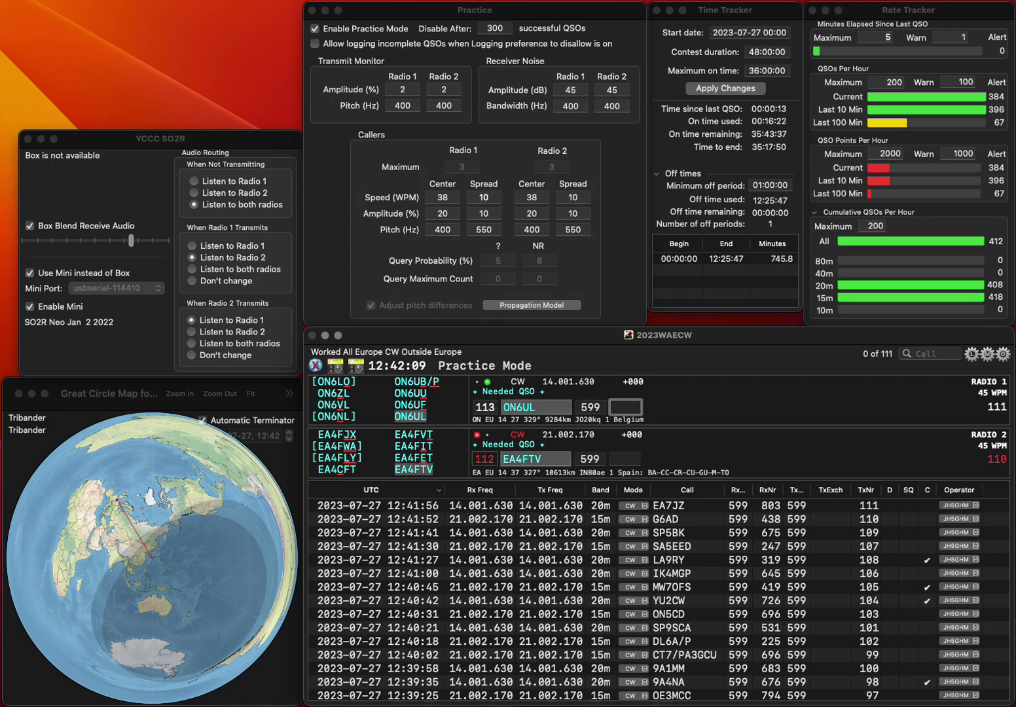
pyautogui.write('9')
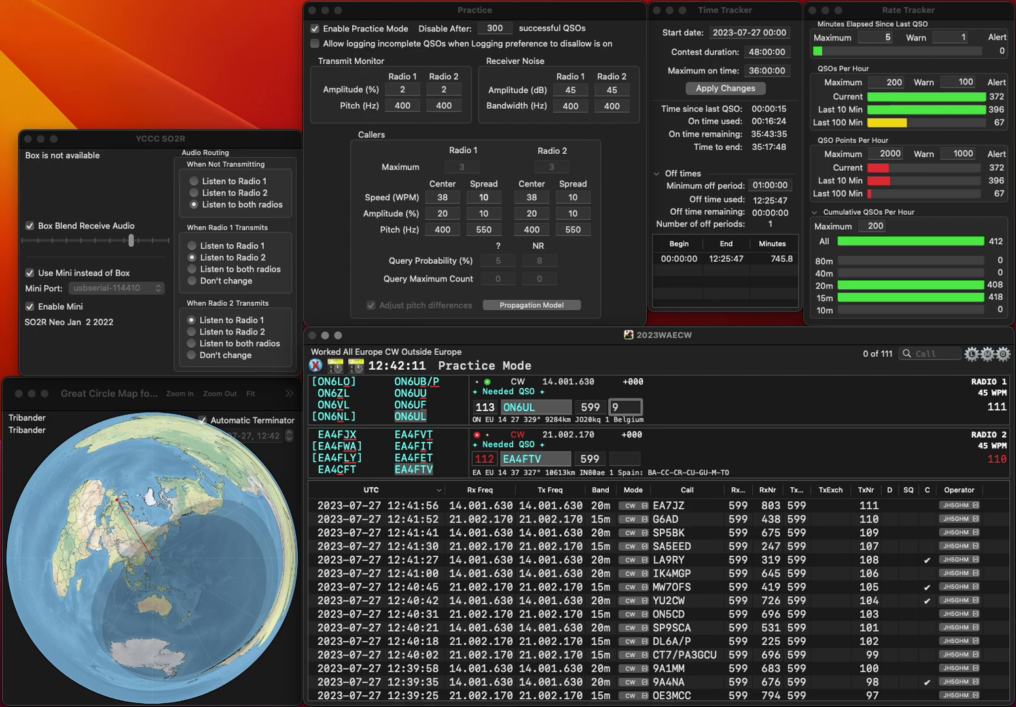
pyautogui.write('01')
pyautogui.press('Return')
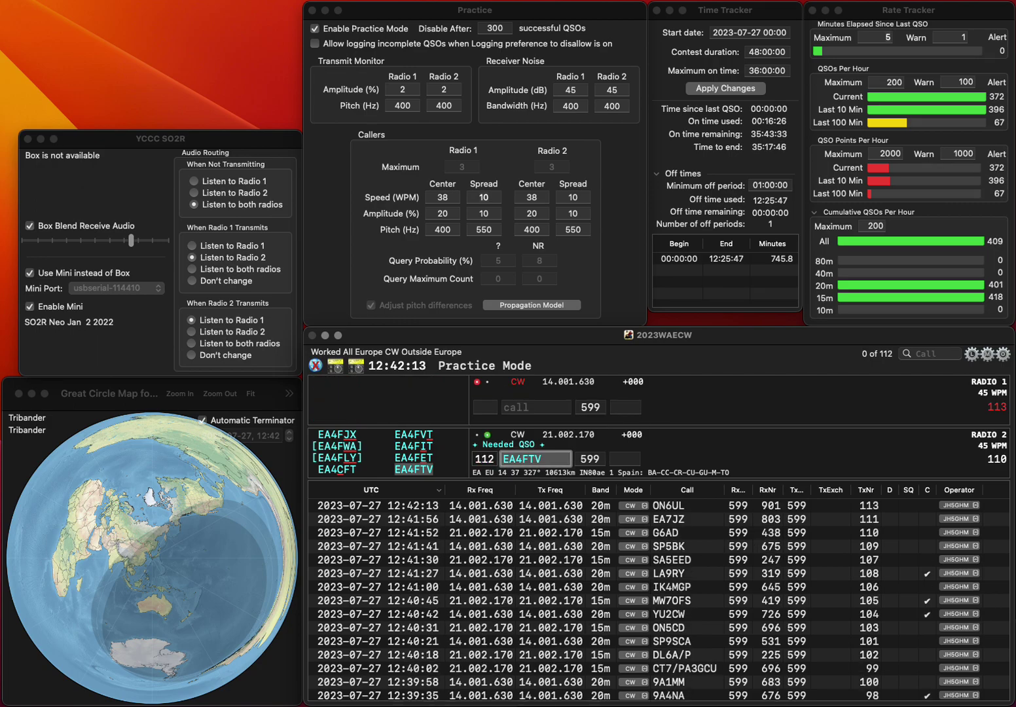
# Log EA4FTV on Radio 2 with received serial number 990
pyautogui.write('9')
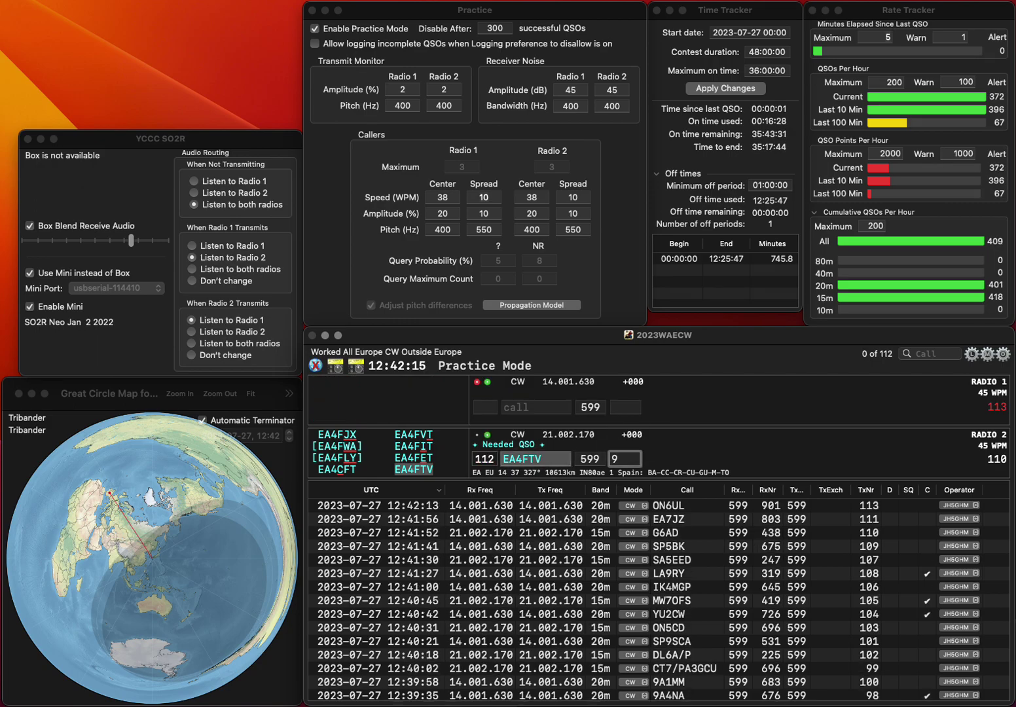
pyautogui.write('99')
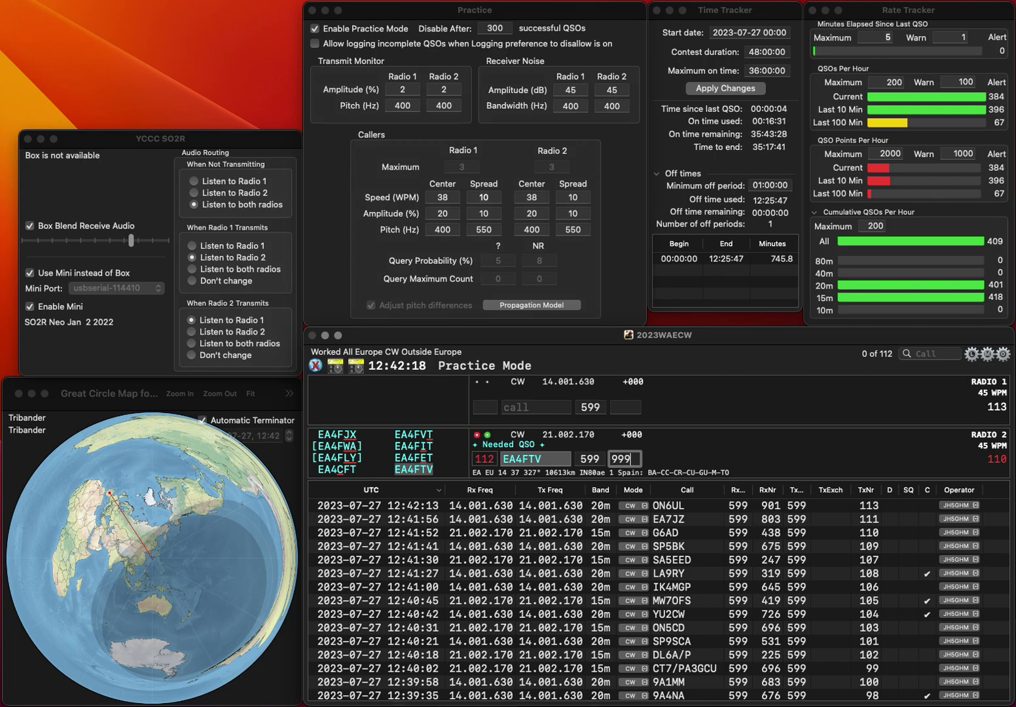
pyautogui.press('BackSpace')
pyautogui.write('0')
pyautogui.press('Return')
# Answer HB9IJC on Radio 1 and DM2XO on Radio 2, sending each caller its exchange
pyautogui.write('H')
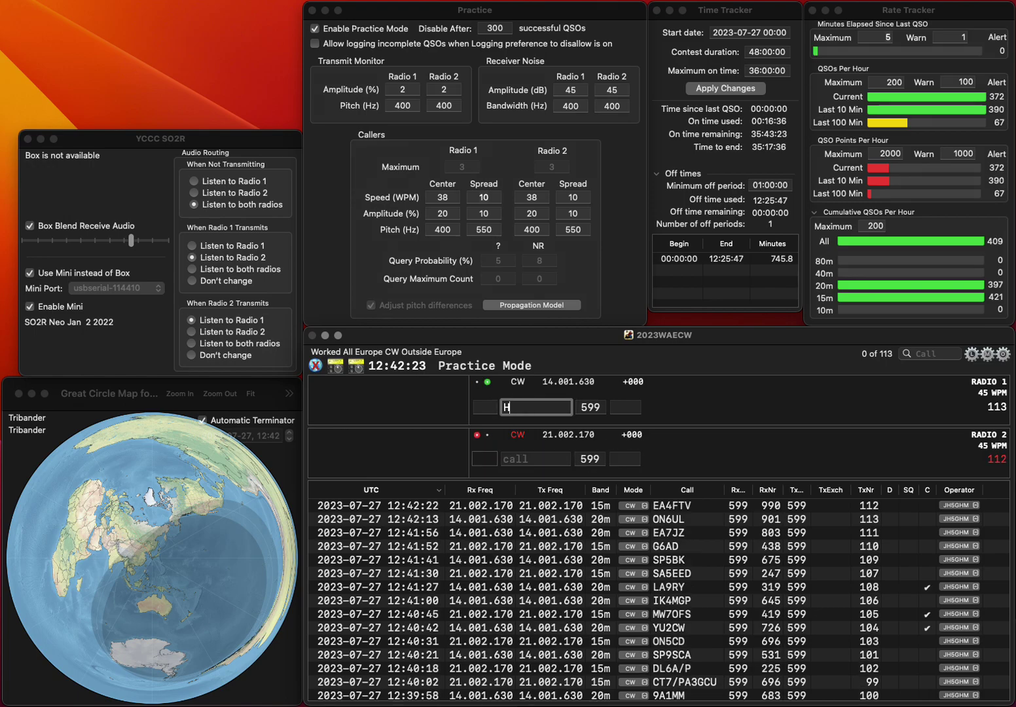
pyautogui.write('B9IJC')
pyautogui.press('Return')
pyautogui.write('DM2XO')
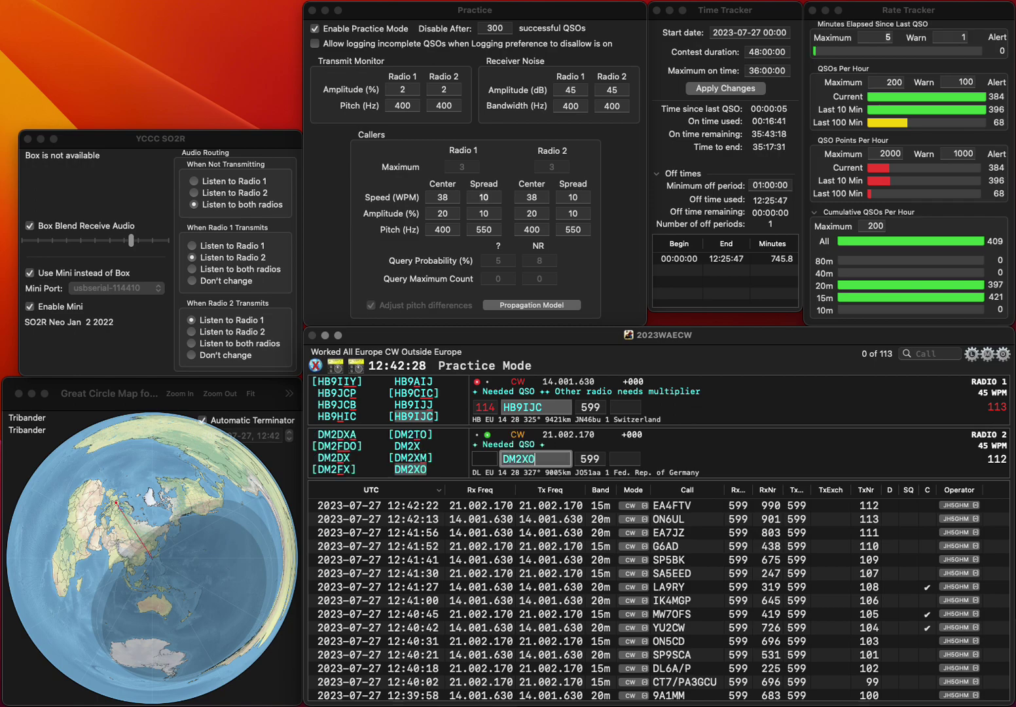
pyautogui.press('Return')
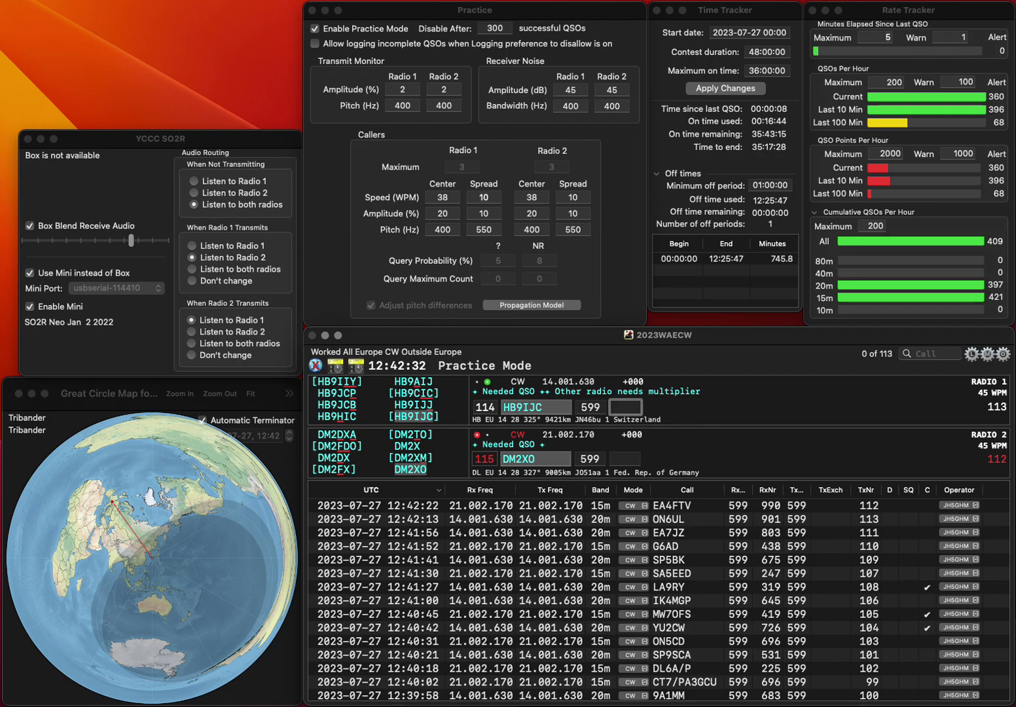
pyautogui.write('119')
pyautogui.press('Return')
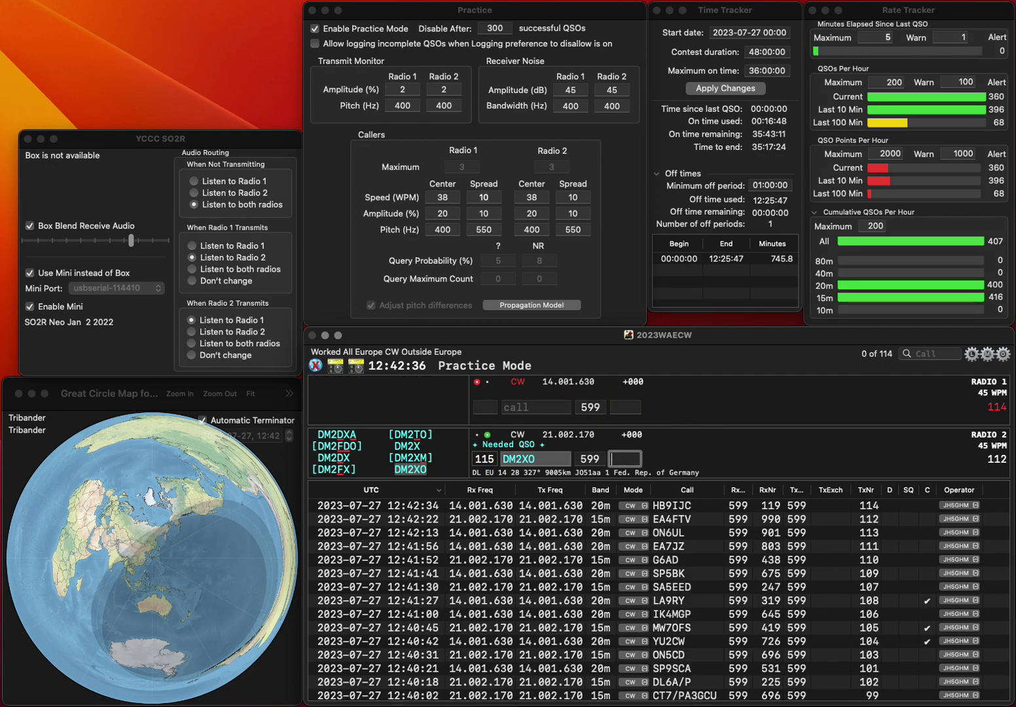
pyautogui.write('921')
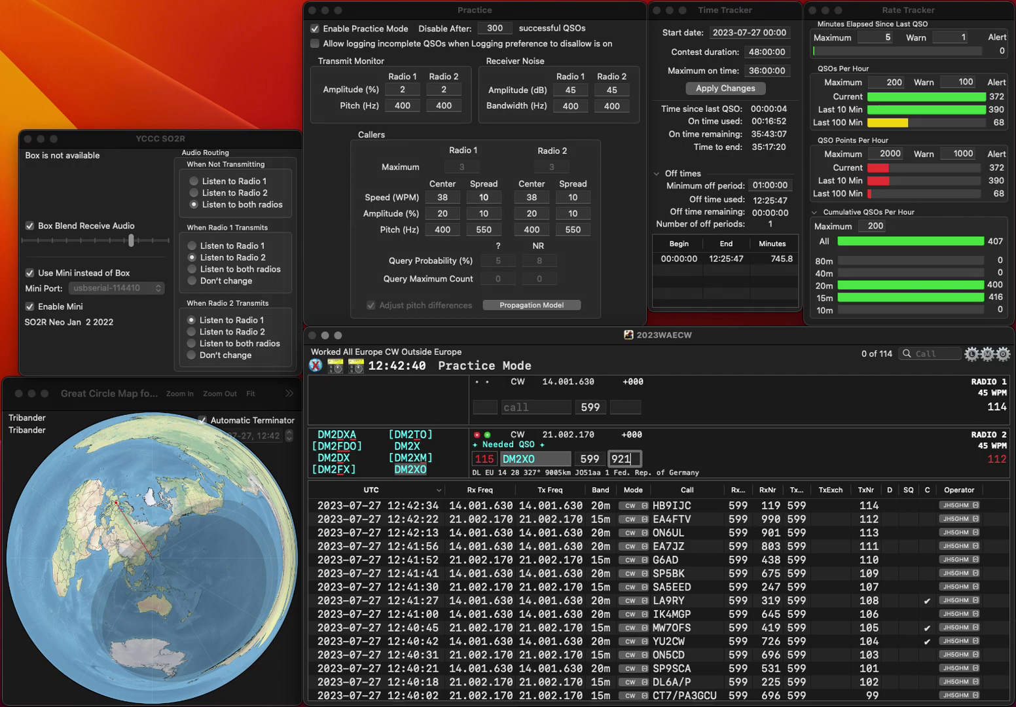
pyautogui.press('Return')
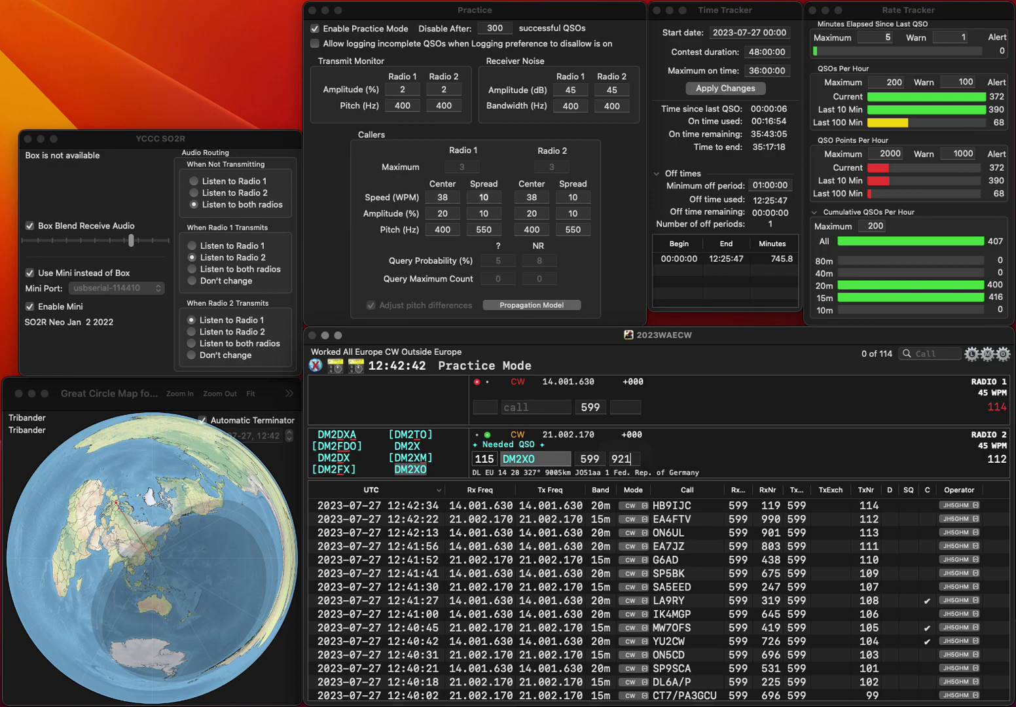
# Answer IU2PHB on Radio 1 and GB70I on Radio 2, sending each caller its exchange
pyautogui.write('IU2')
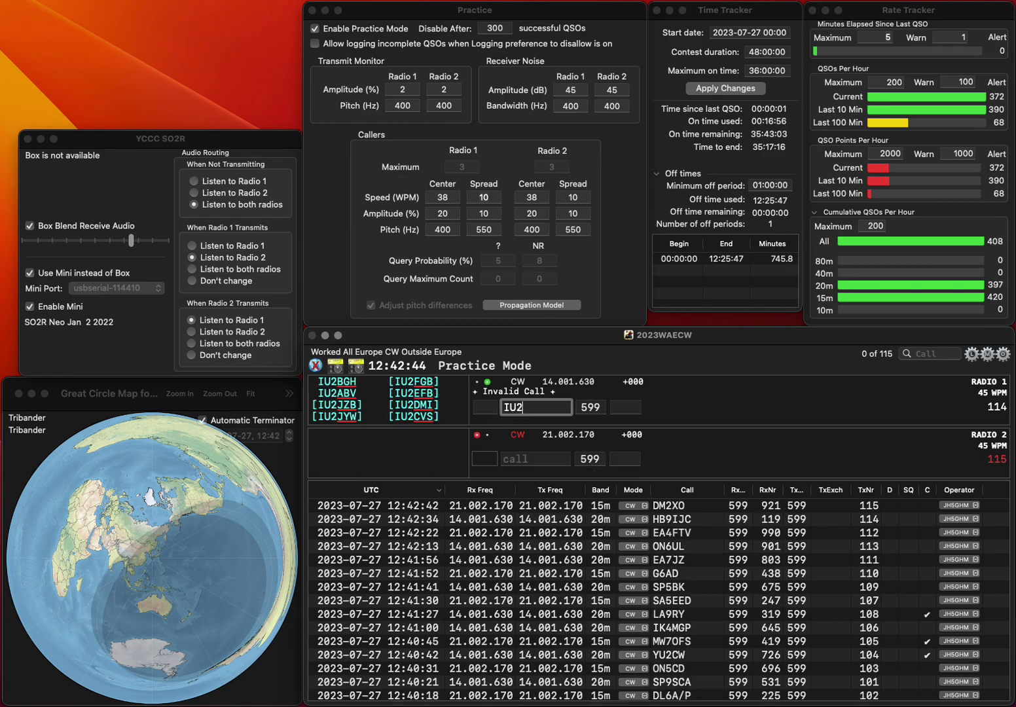
pyautogui.write('PHB')
pyautogui.press('Return')
pyautogui.write('GB70I')
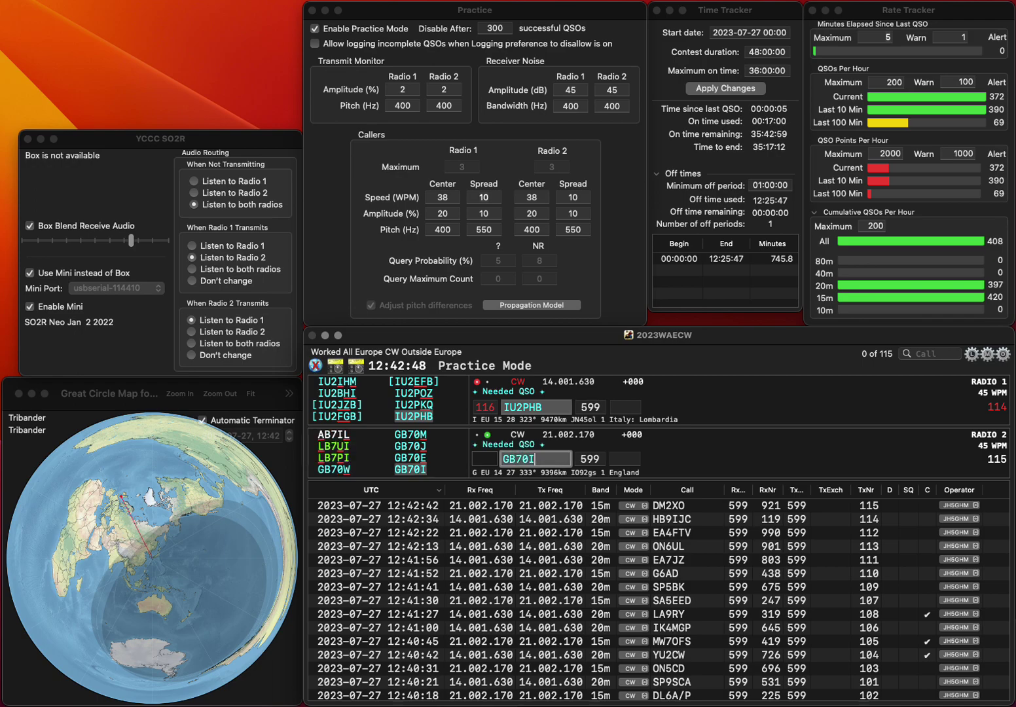
pyautogui.press('Tab')
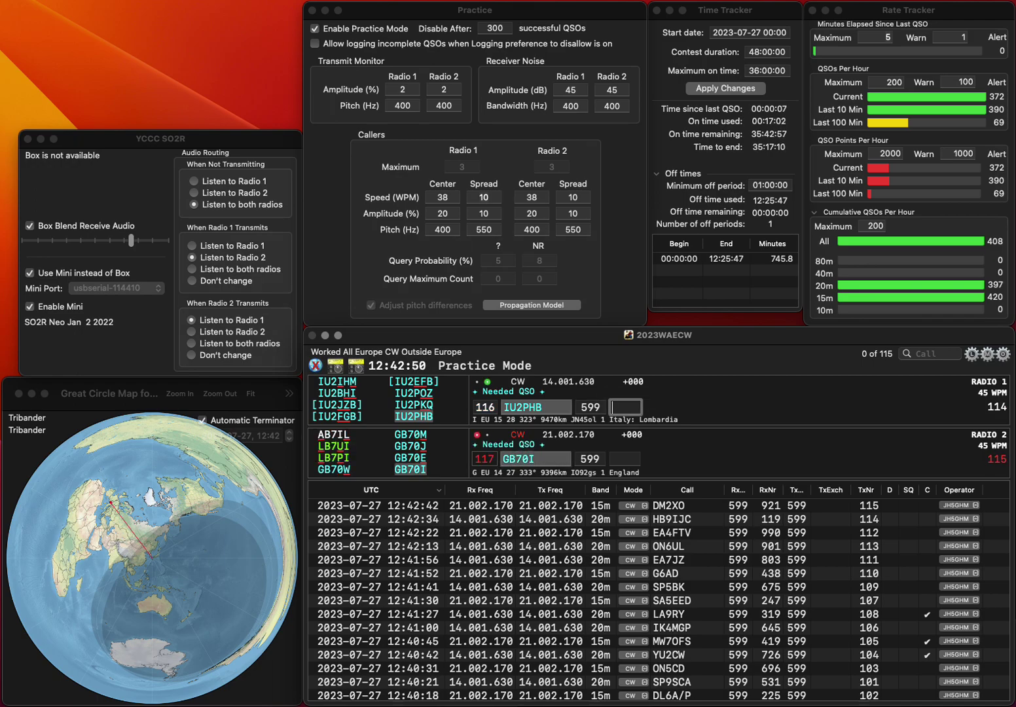
pyautogui.write('6')
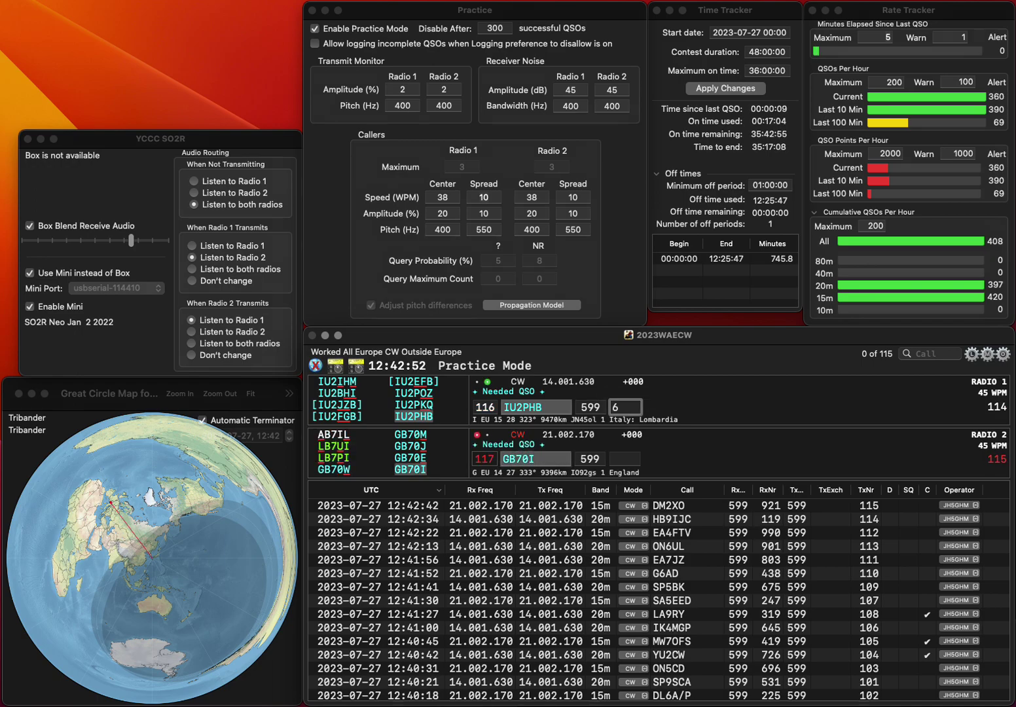
pyautogui.write('30')
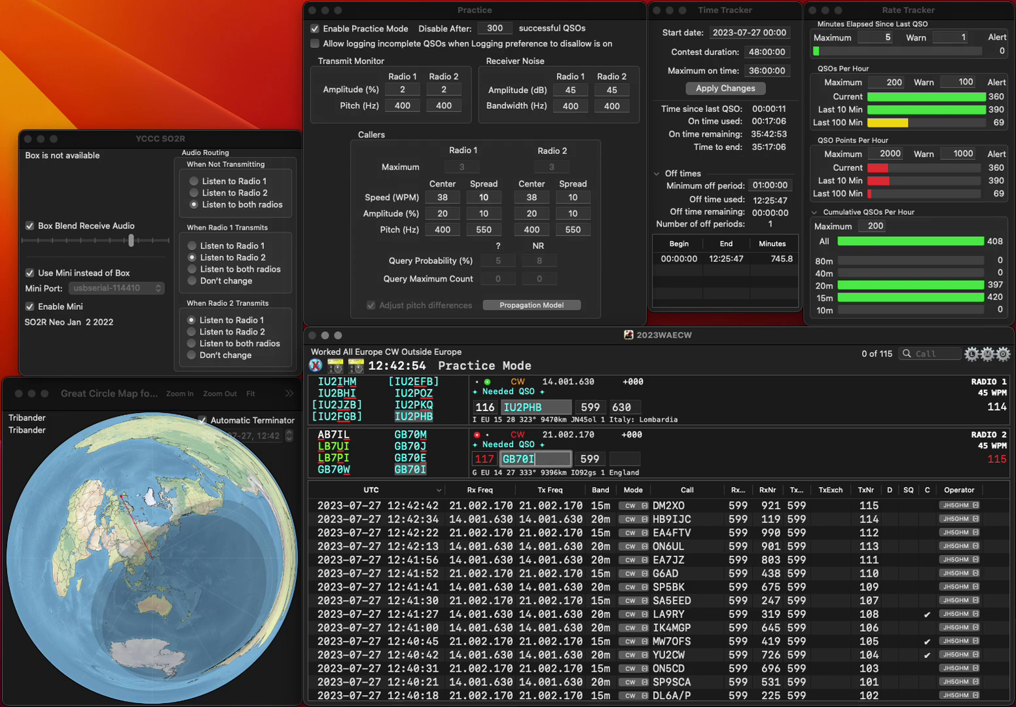
pyautogui.press('Return')
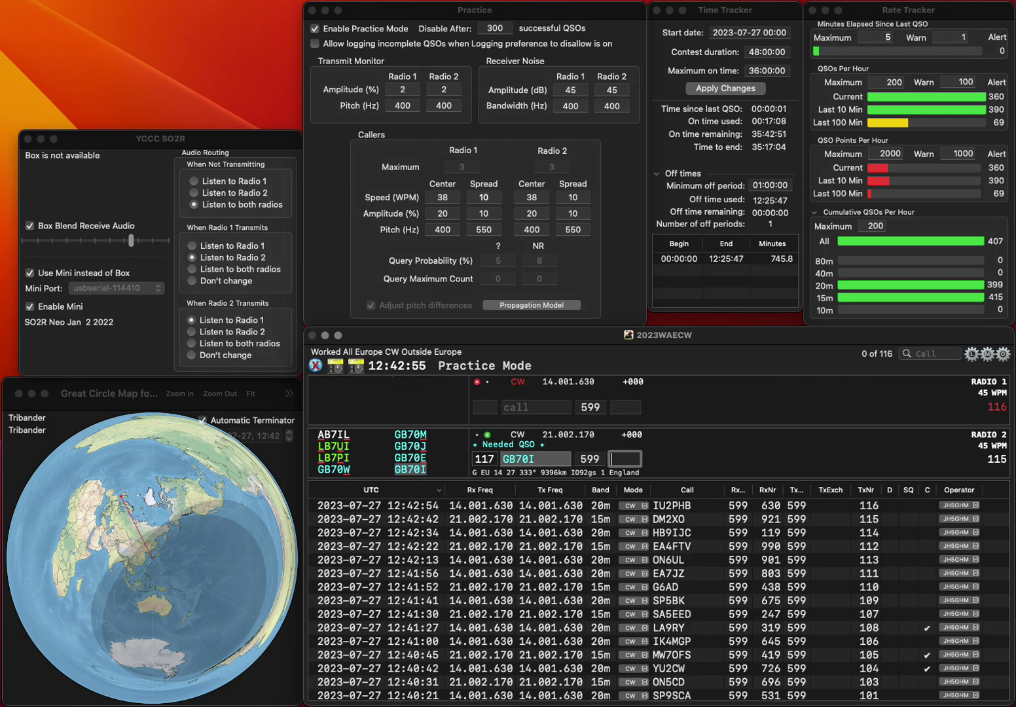
pyautogui.press('Return')
pyautogui.write('EA7')
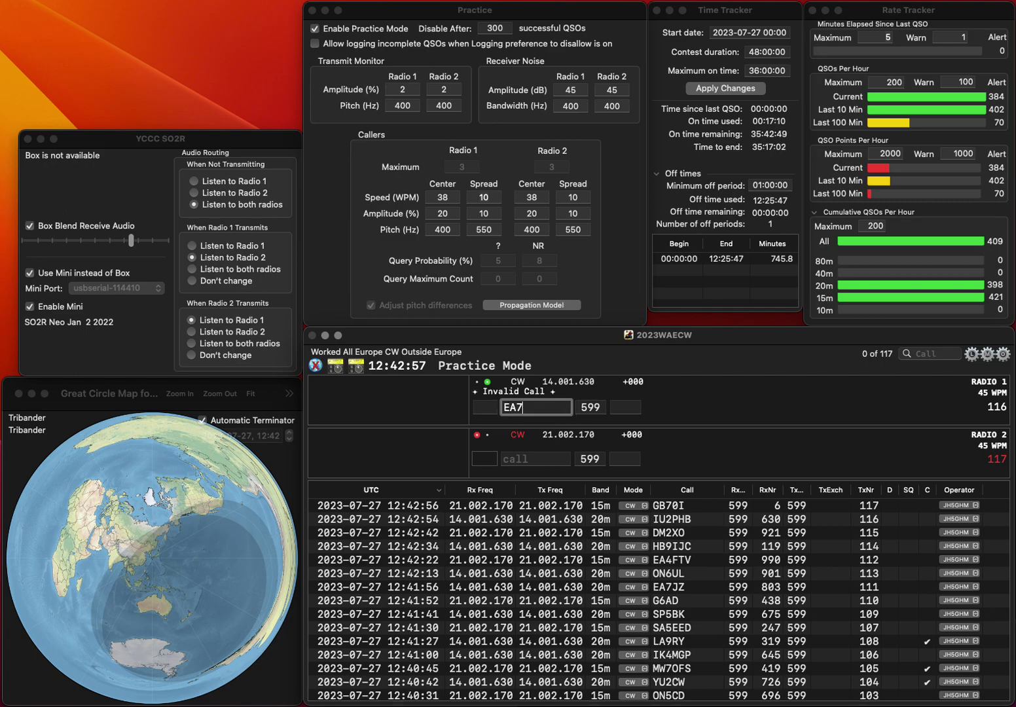
pyautogui.write('AJM')
pyautogui.press('Return')
pyautogui.write('RA8KW/P')
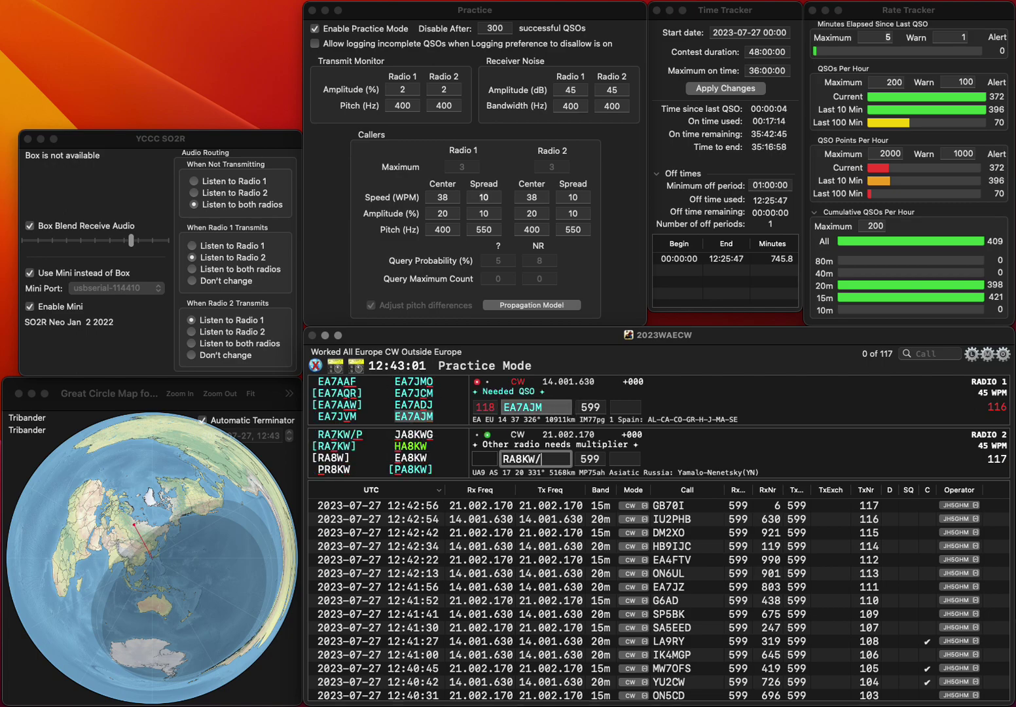
pyautogui.hotkey('ctrl', 'a')
pyautogui.press('Right')
pyautogui.press('Right')
pyautogui.press('Right')
pyautogui.press('BackSpace')
pyautogui.write('7')
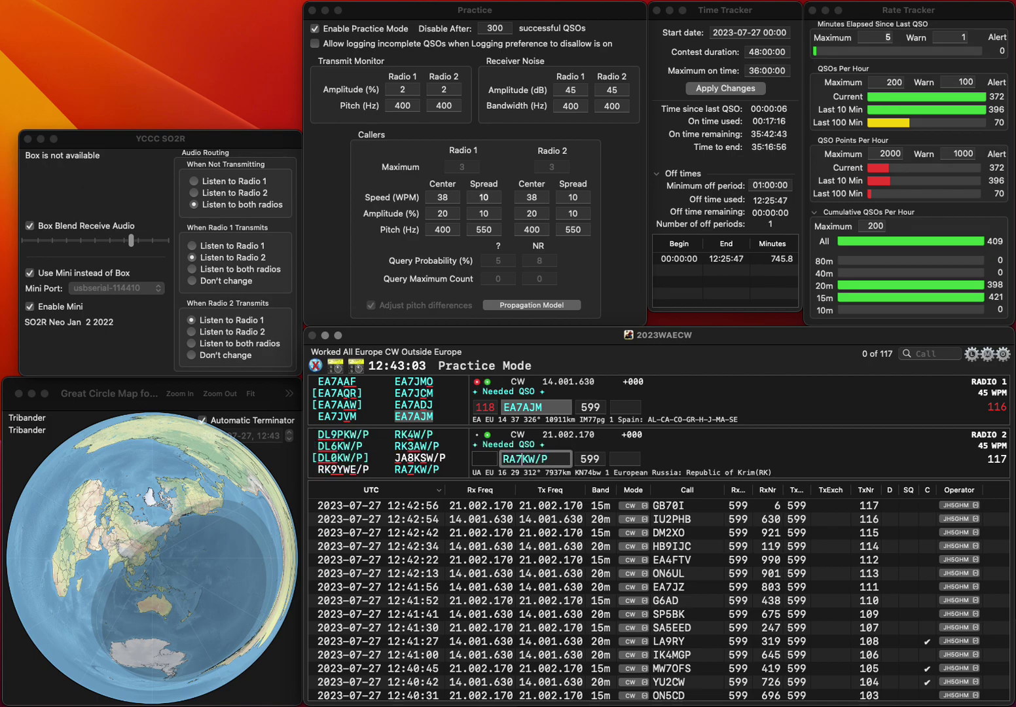
pyautogui.press('Return')
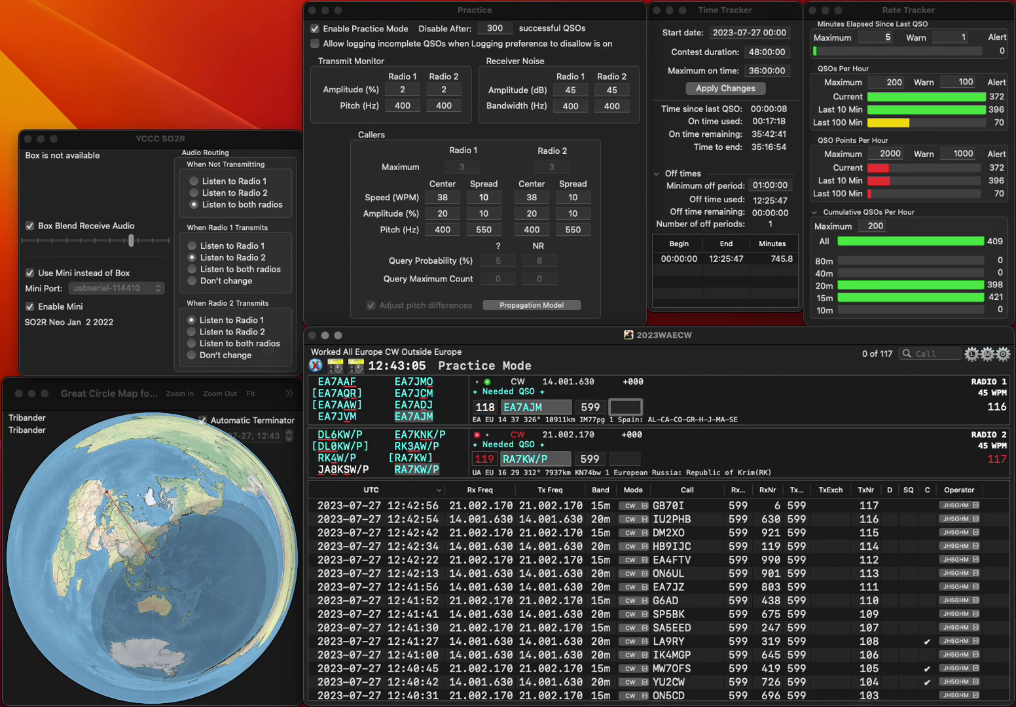
pyautogui.write('961')
pyautogui.press('Return')
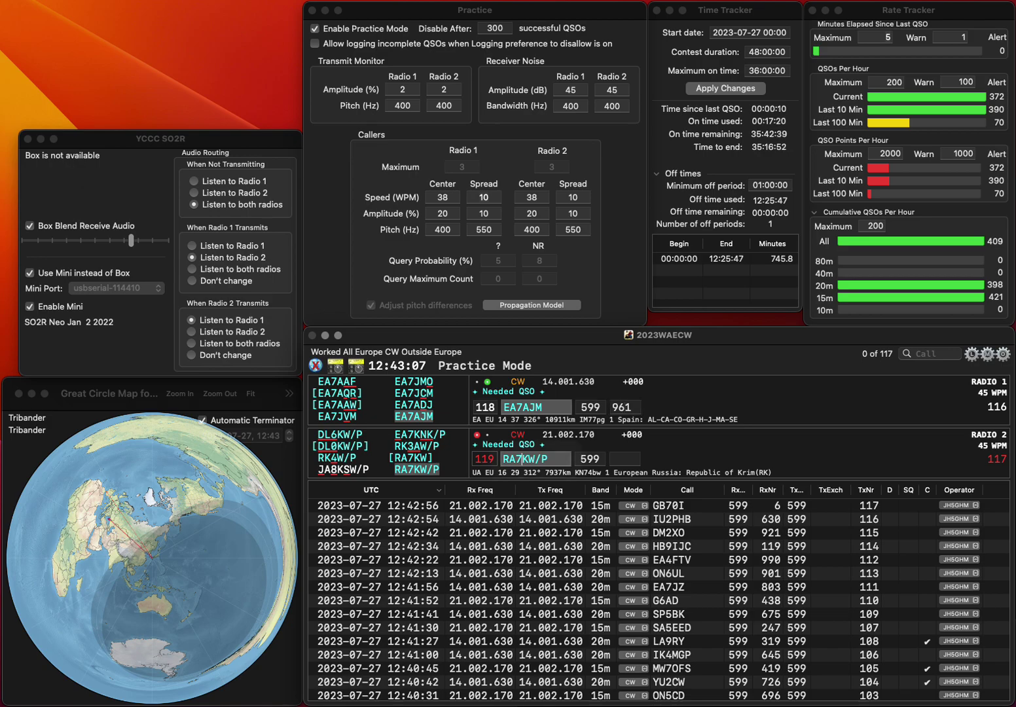
pyautogui.press('Return')
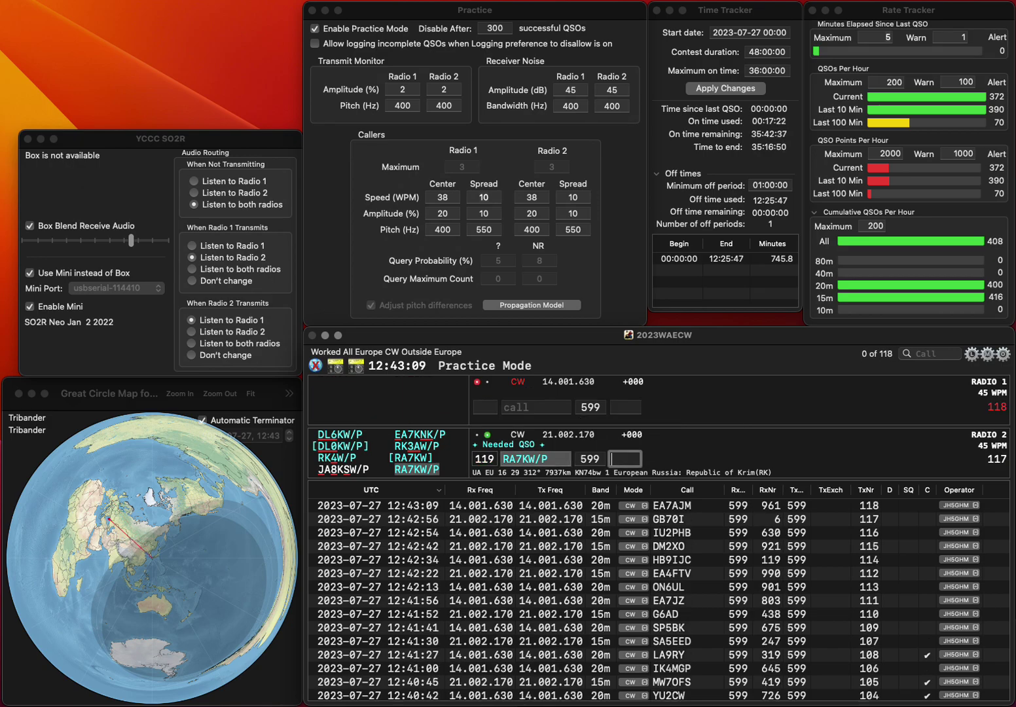
pyautogui.write('701')
pyautogui.press('Return')
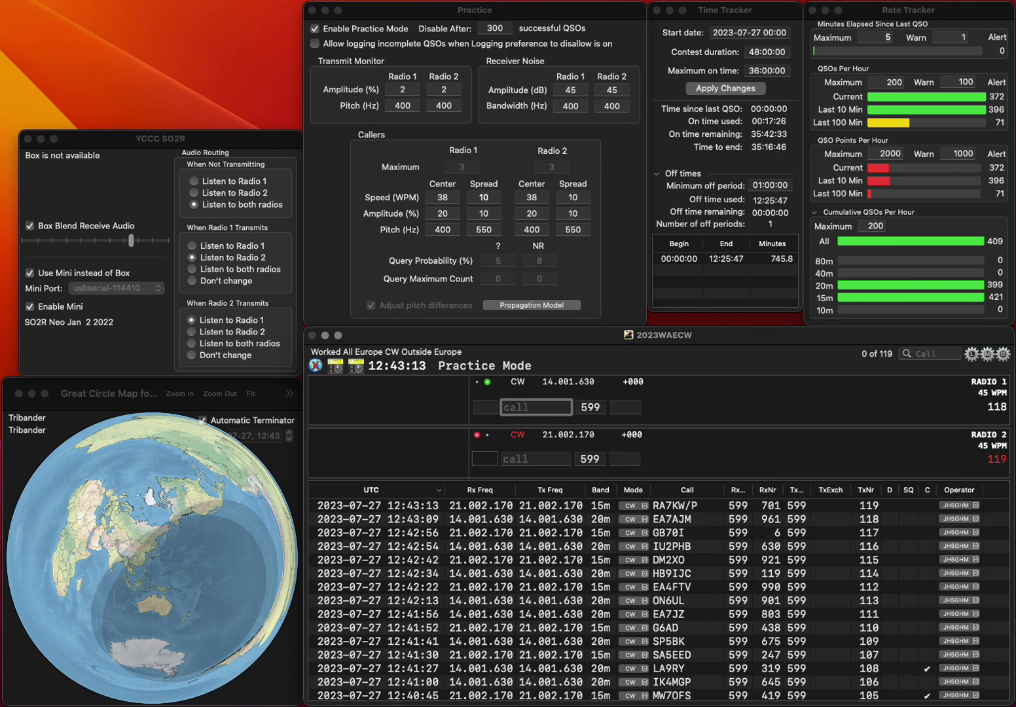
# Answer C7CJ on Radio 1 and OH2JLN on Radio 2, sending each caller its exchange
pyautogui.write('C7CJ')
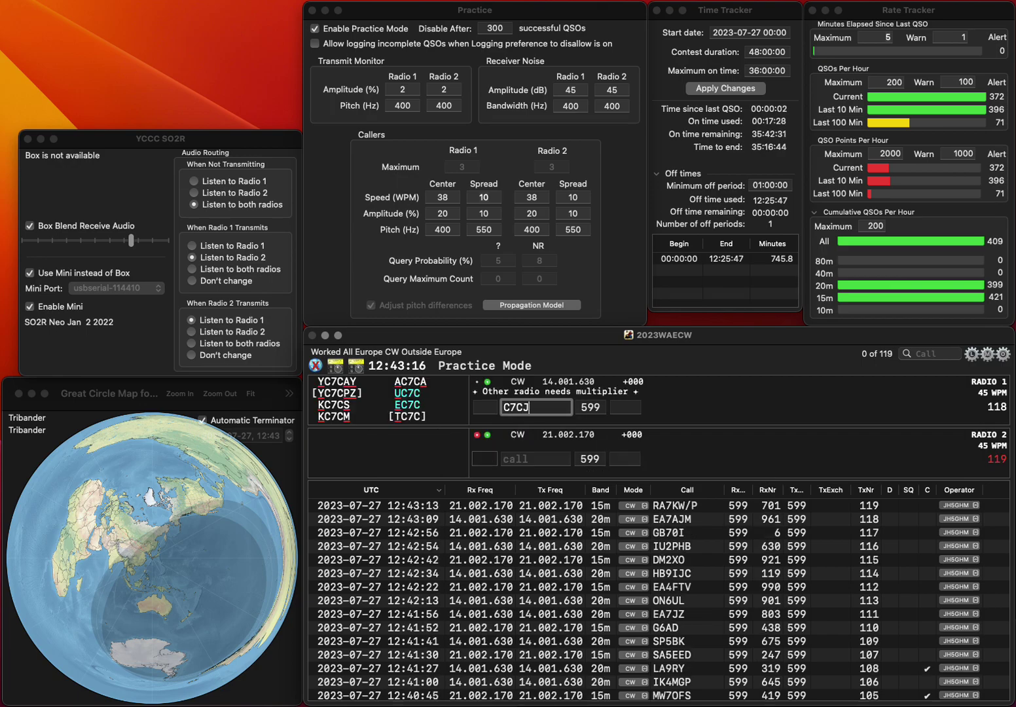
pyautogui.press('Return')
pyautogui.write('OH2JLN')
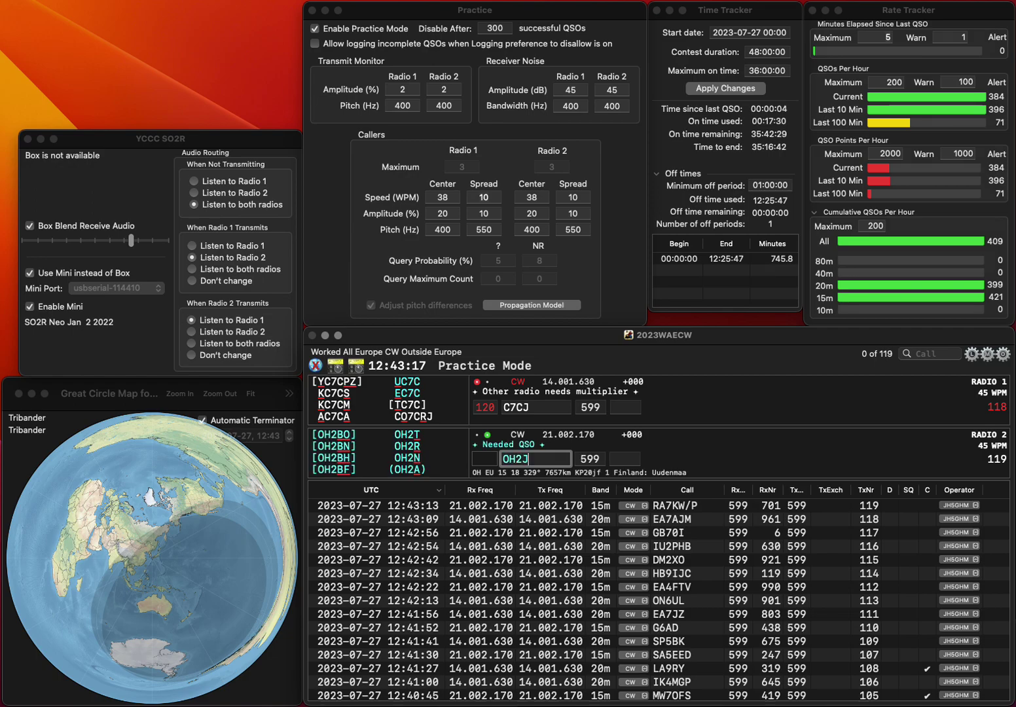
pyautogui.press('Return')
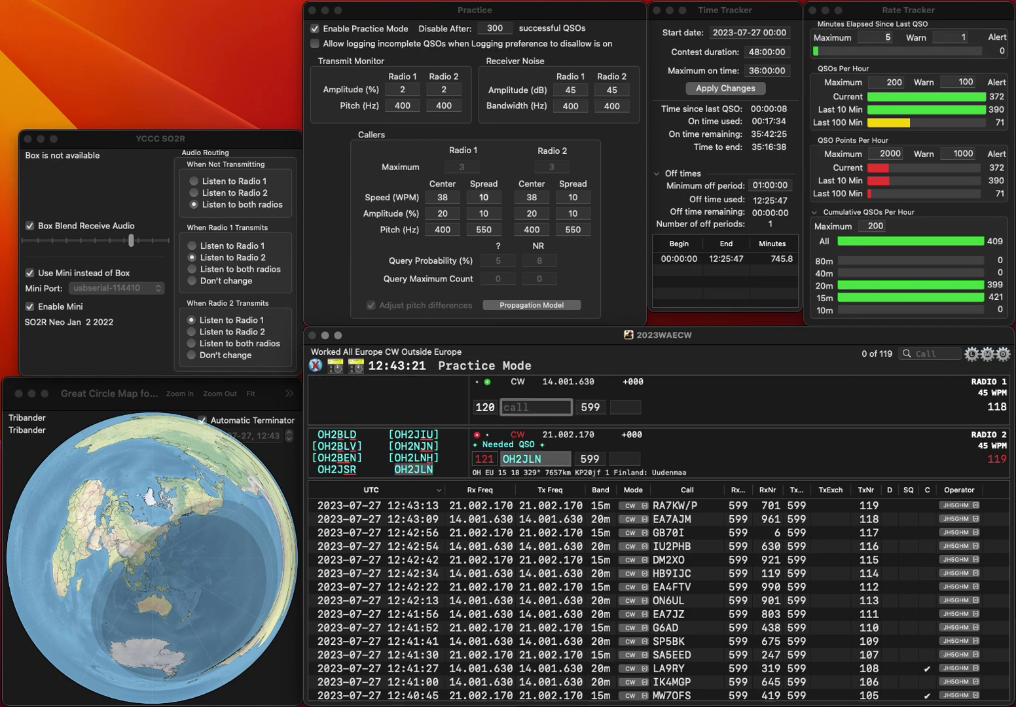
pyautogui.write('2CJ')
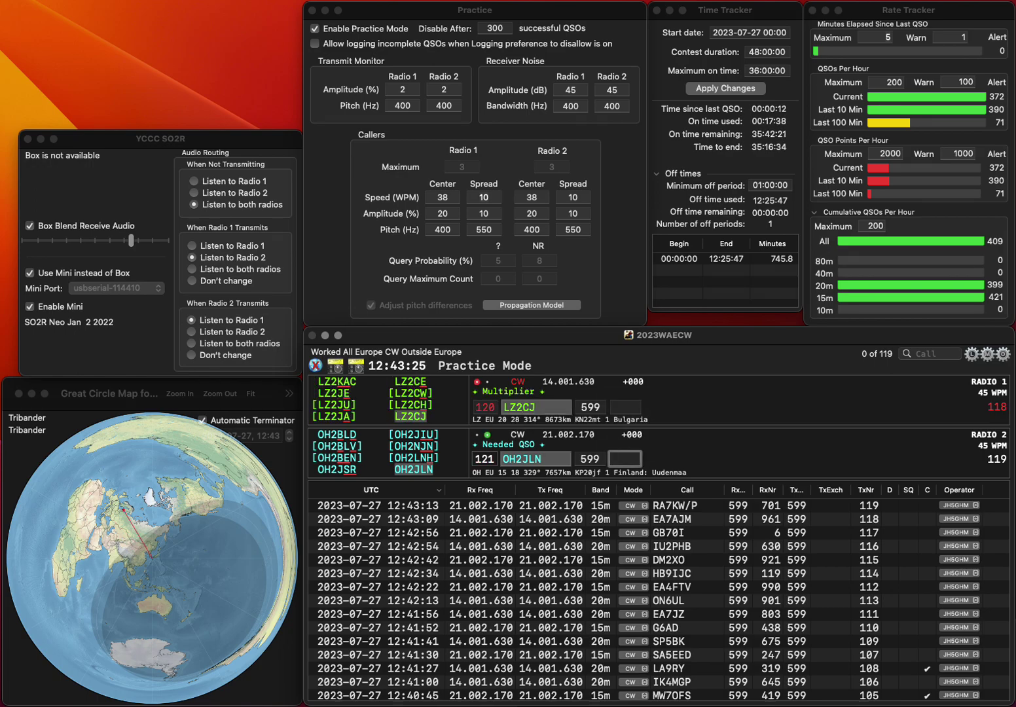
pyautogui.write('5')
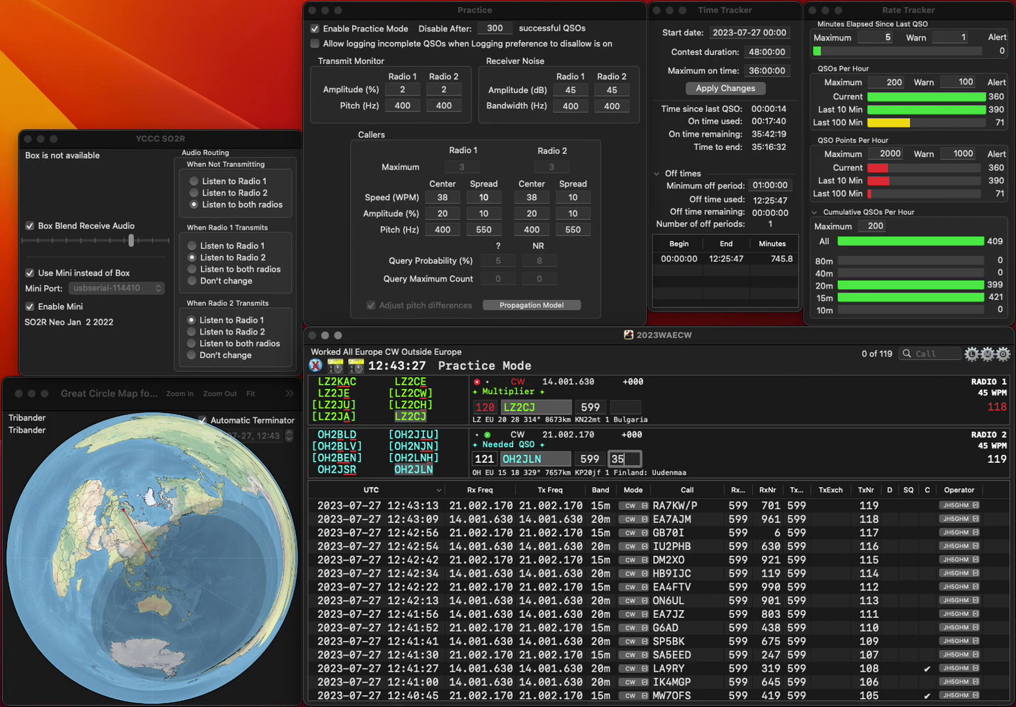
pyautogui.press('Return')
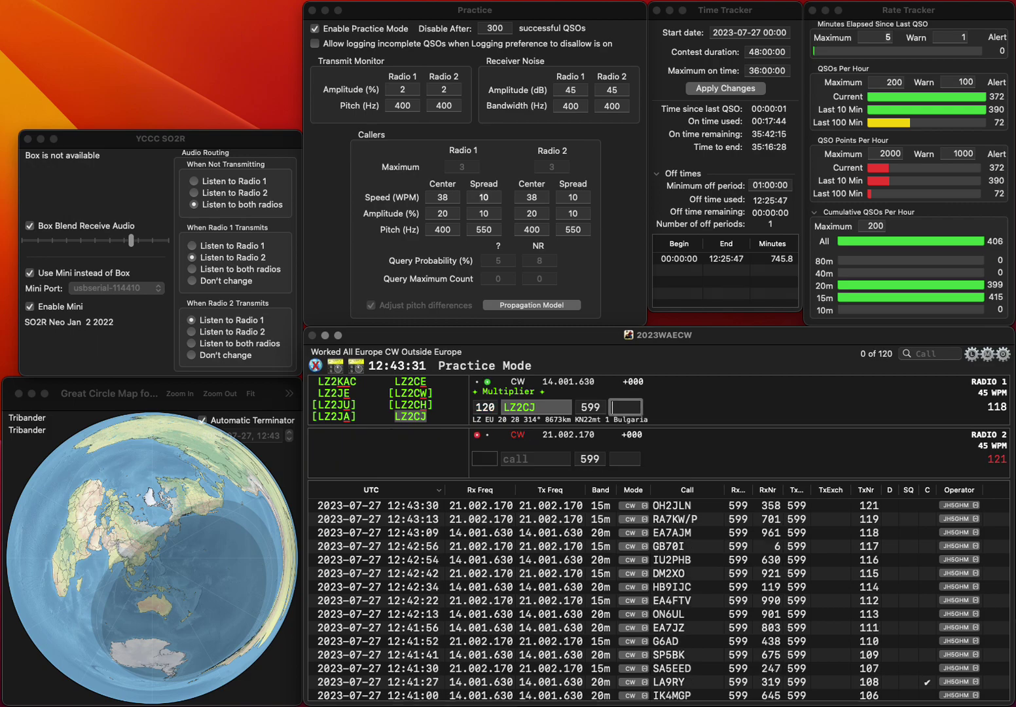
pyautogui.write('72')
pyautogui.press('Return')
pyautogui.write('0DWJ')
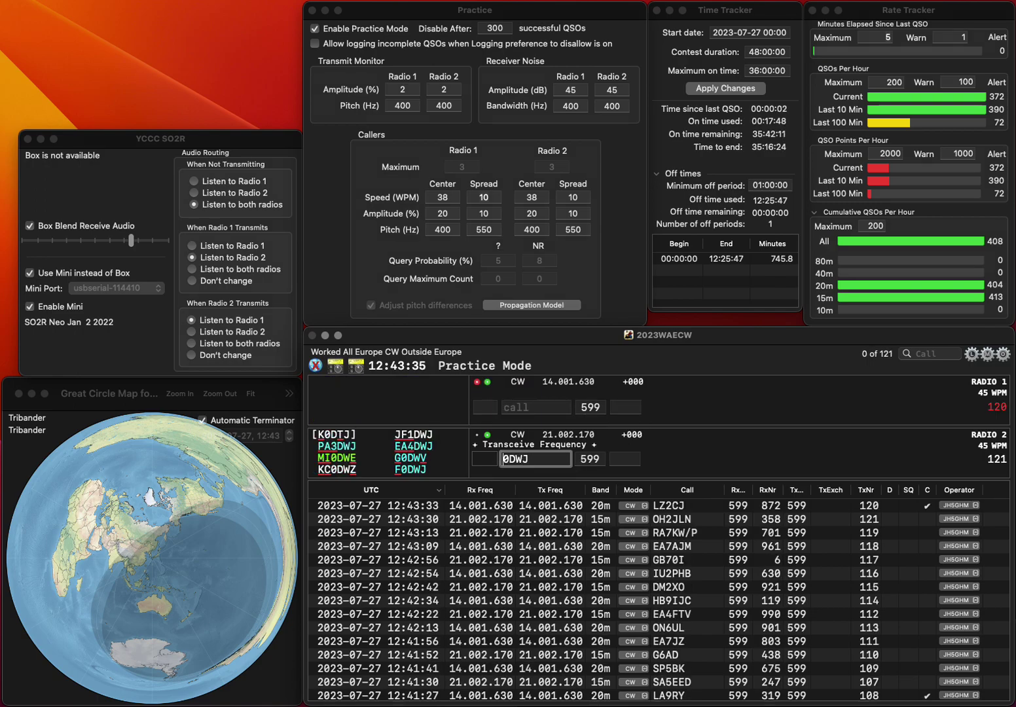
pyautogui.press('Home')
pyautogui.write('F')
pyautogui.press('Return')
pyautogui.write('1I')
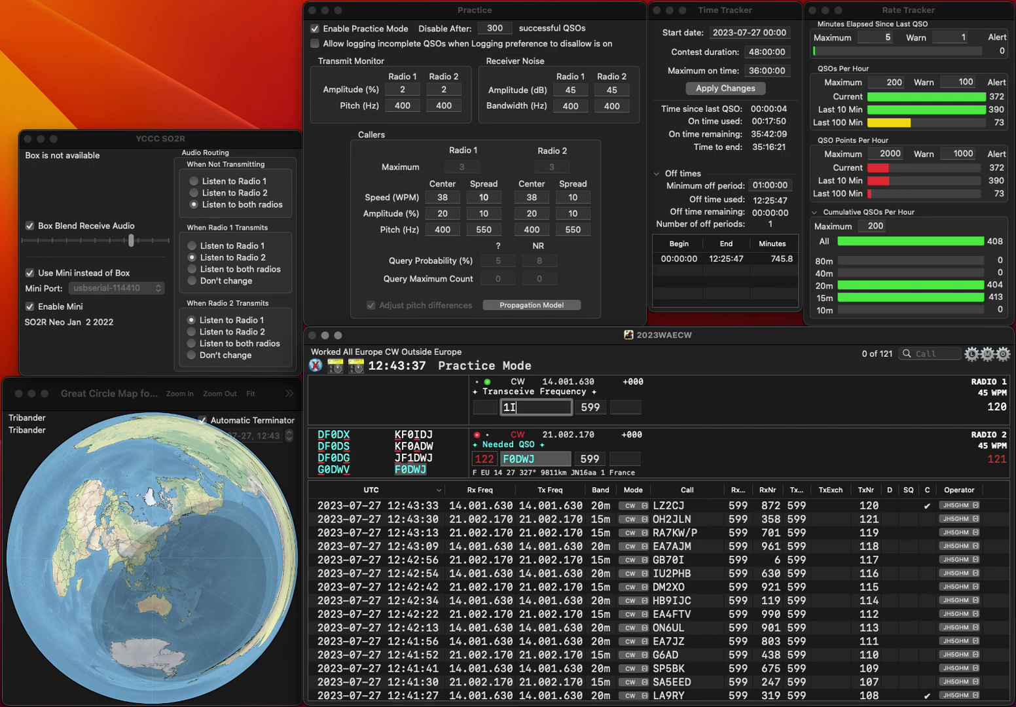
pyautogui.write('WH')
pyautogui.write('F')
pyautogui.press('Return')
# Log F0DWJ on Radio 2 with received number 481 and F1IWH on Radio 1 with received number 890
pyautogui.press('space')
pyautogui.write('48')
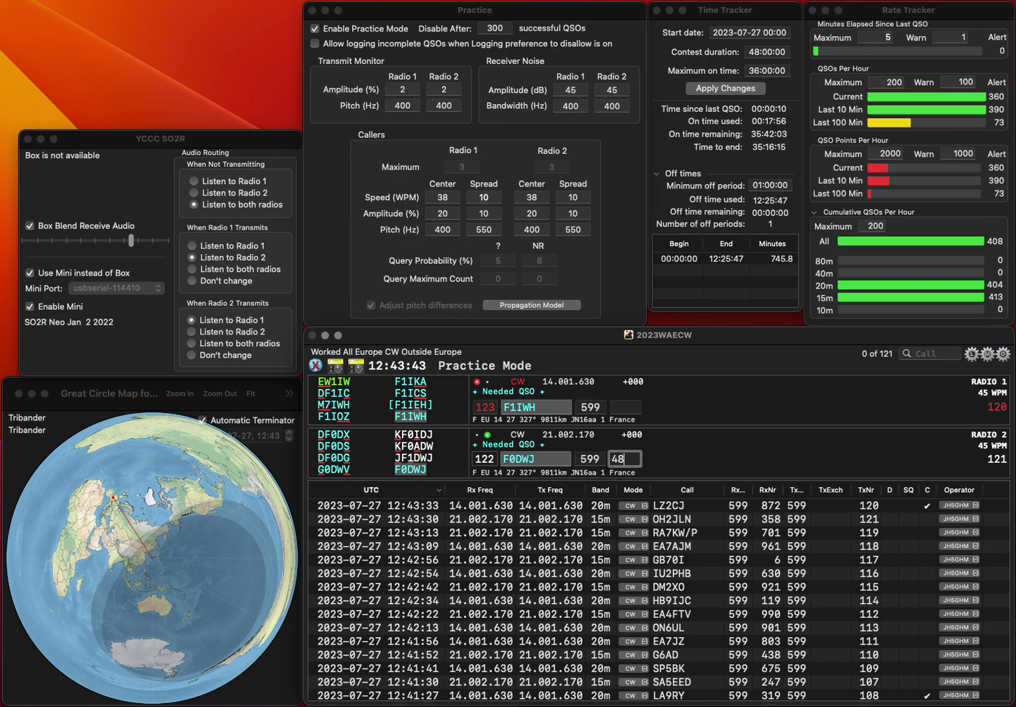
pyautogui.press('Return')
pyautogui.press('Tab')
pyautogui.write('890')
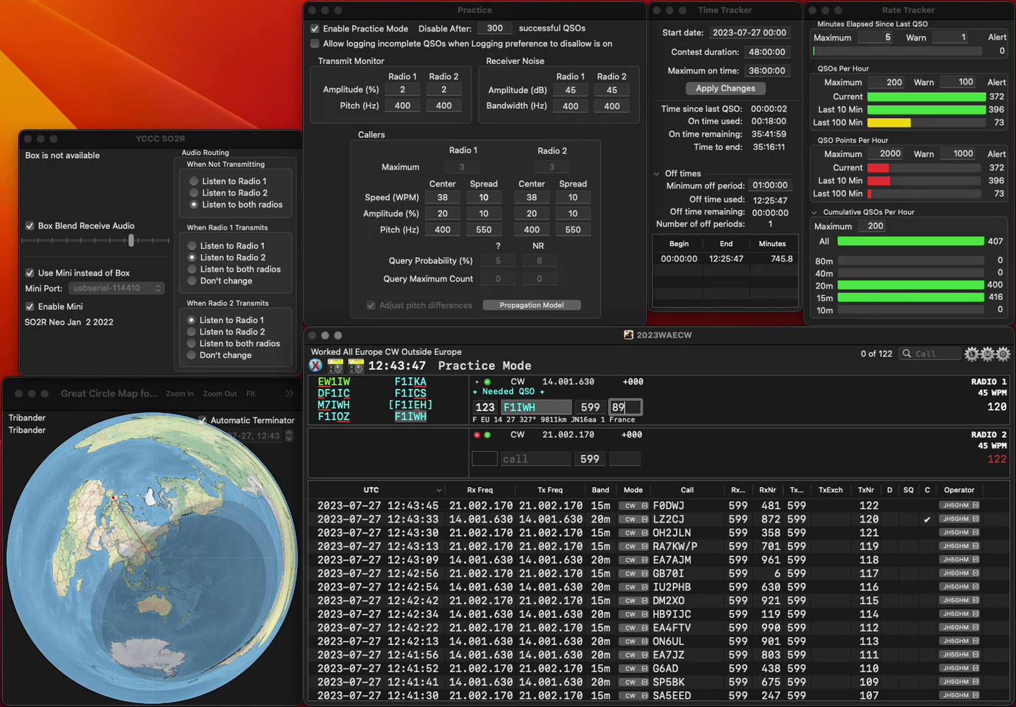
pyautogui.press('Return')
pyautogui.write('G4CIB')
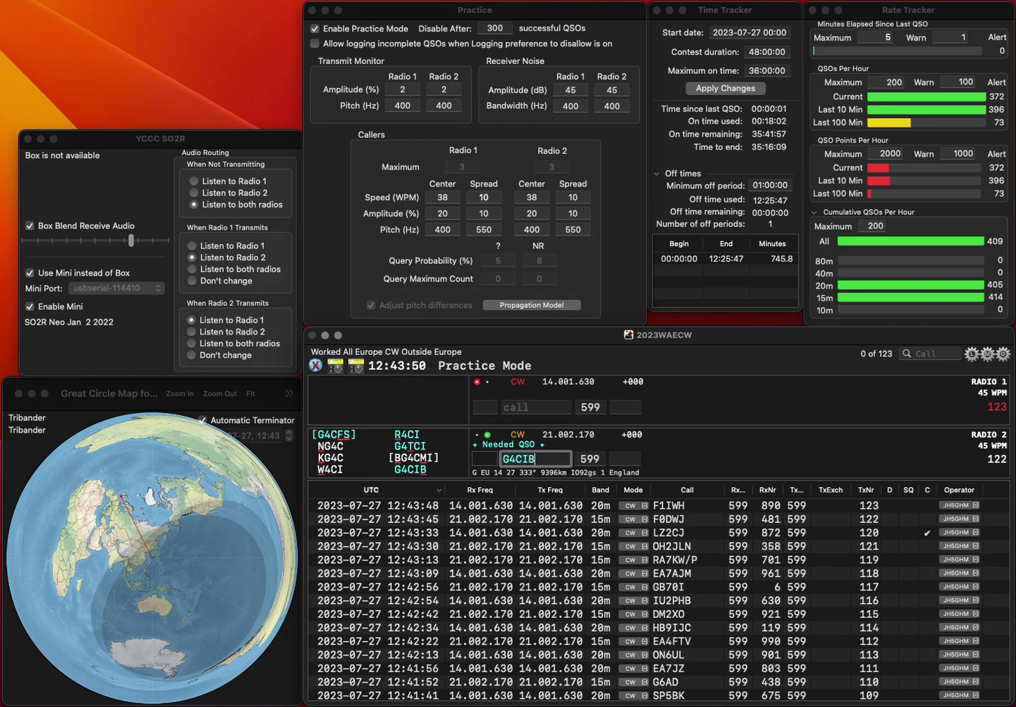
pyautogui.press('Return')
pyautogui.write('IZ8WCP')
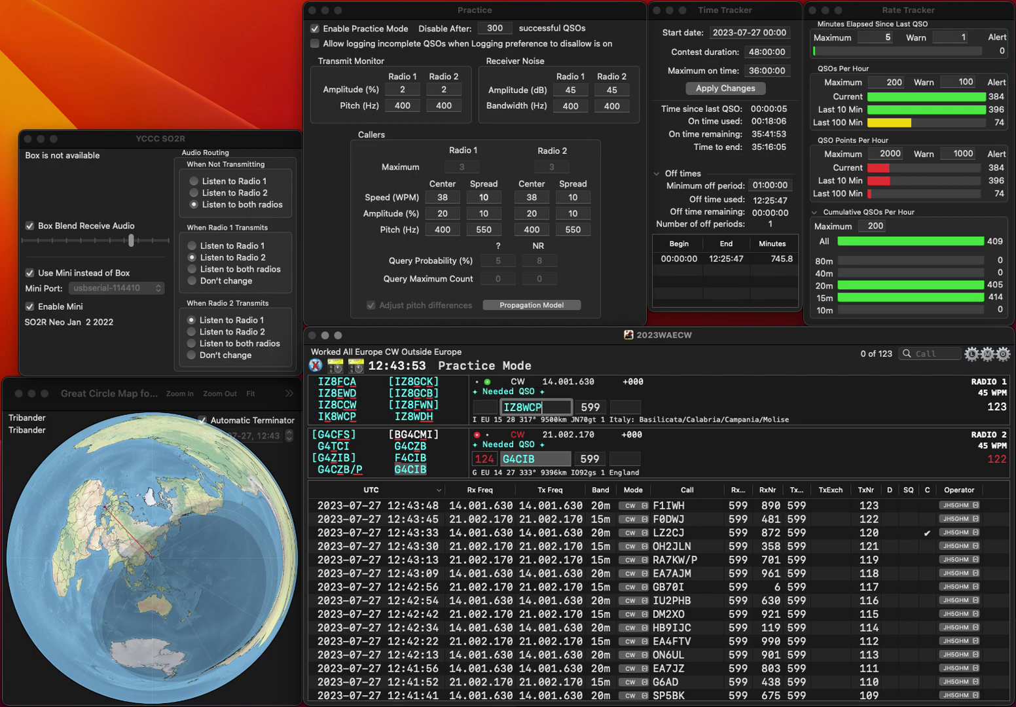
pyautogui.press('Return')
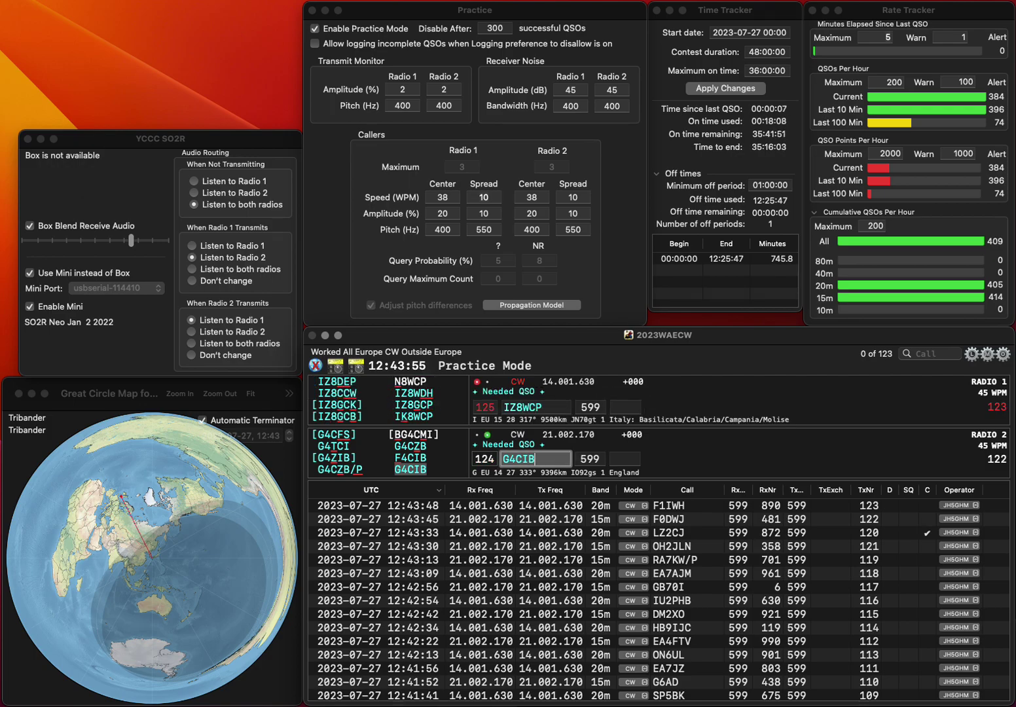
# Log G4CIB on Radio 2 with received number 854
pyautogui.write('854')
pyautogui.press('Return')
pyautogui.press('space')
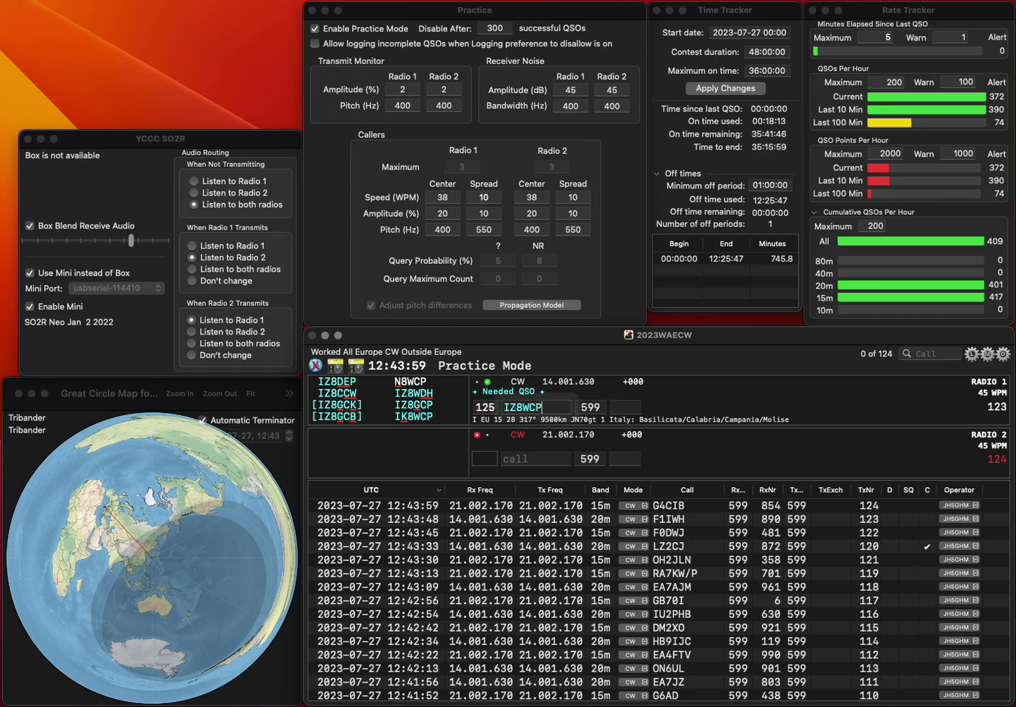
pyautogui.press('Left')
pyautogui.press('Left')
pyautogui.press('Left')
pyautogui.press('Left')
pyautogui.press('BackSpace')
pyautogui.write('K')
pyautogui.press('Return')
pyautogui.write('V')
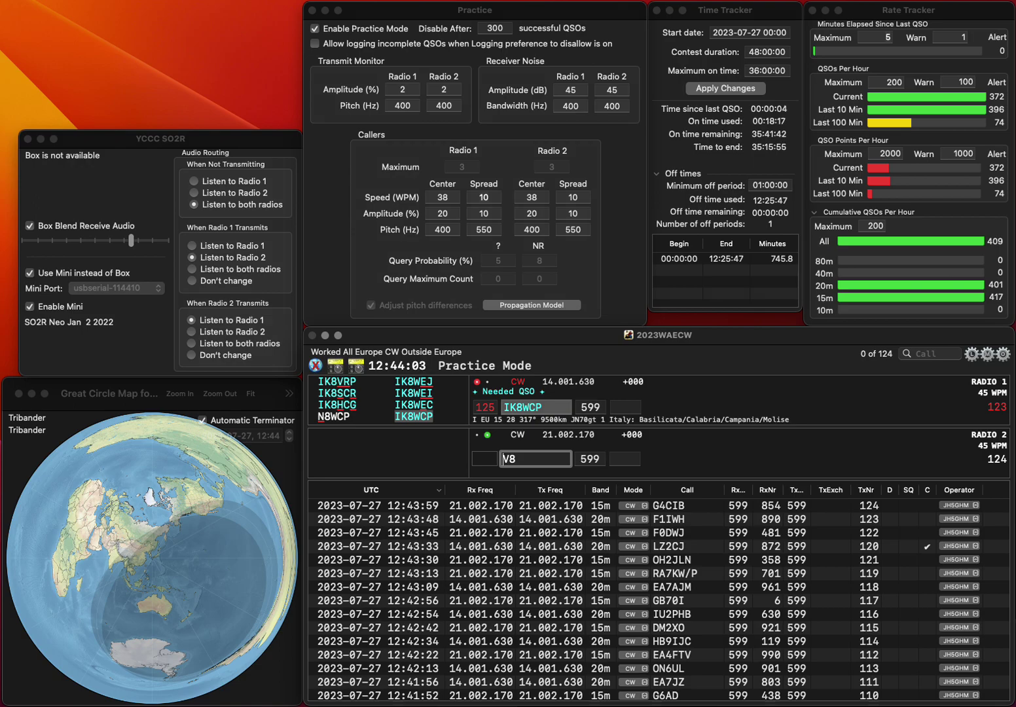
pyautogui.write('S')
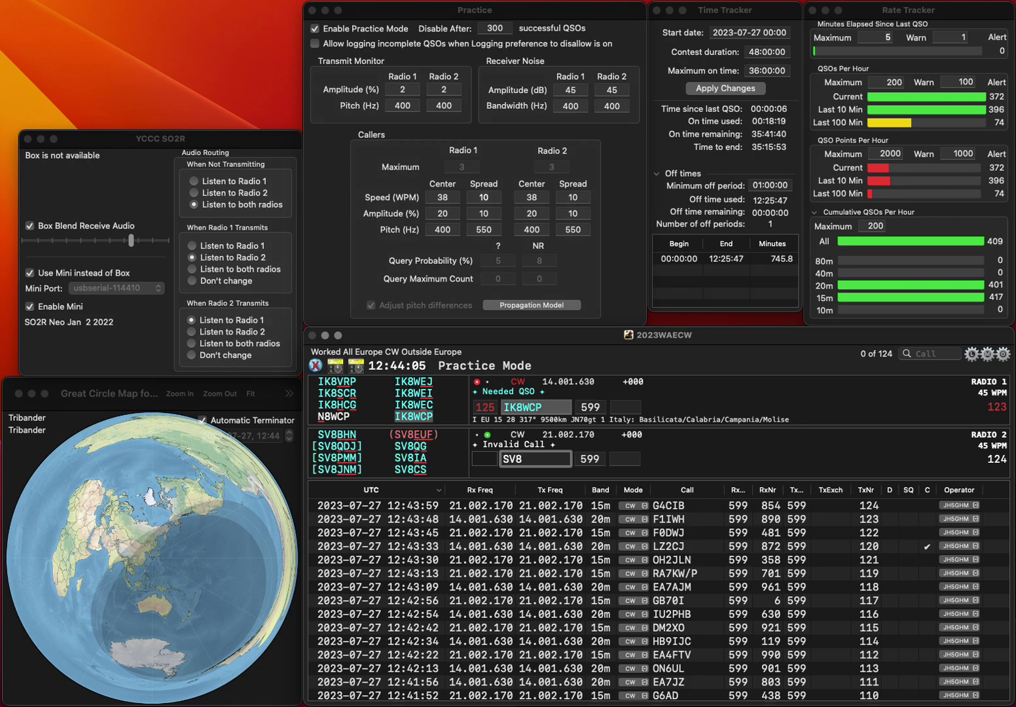
pyautogui.press('Return')
pyautogui.write('611')
pyautogui.press('Return')
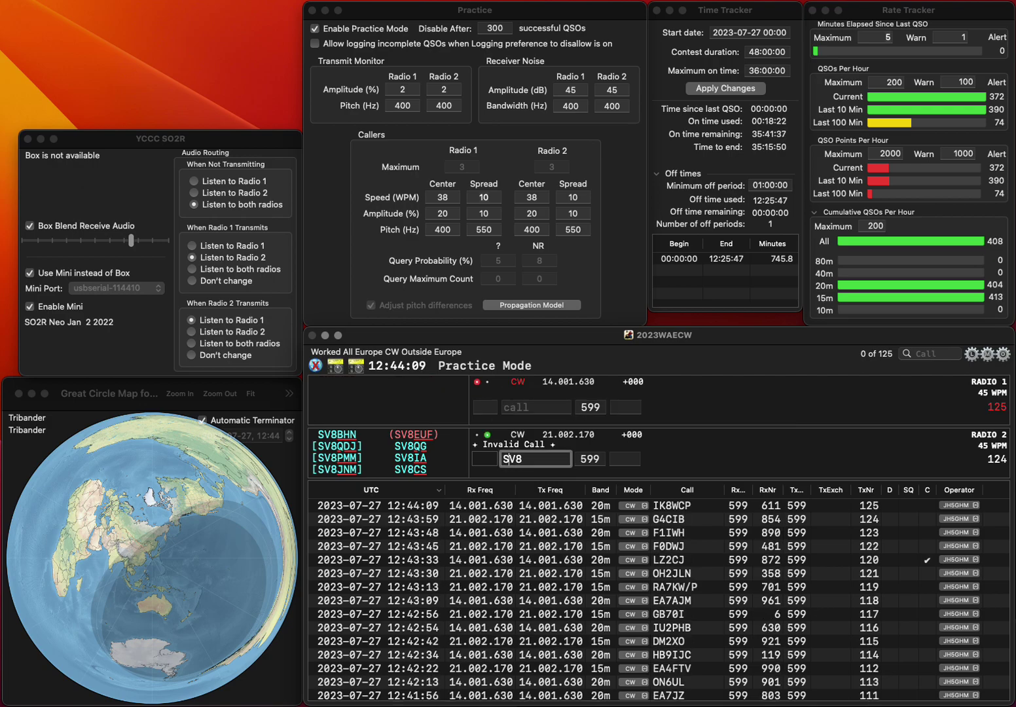
pyautogui.write('PMM')
pyautogui.press('Return')
# Enter PA5AB as the call on Radio 1, inserting its missing digit 5, and send the exchange
pyautogui.write('PA')
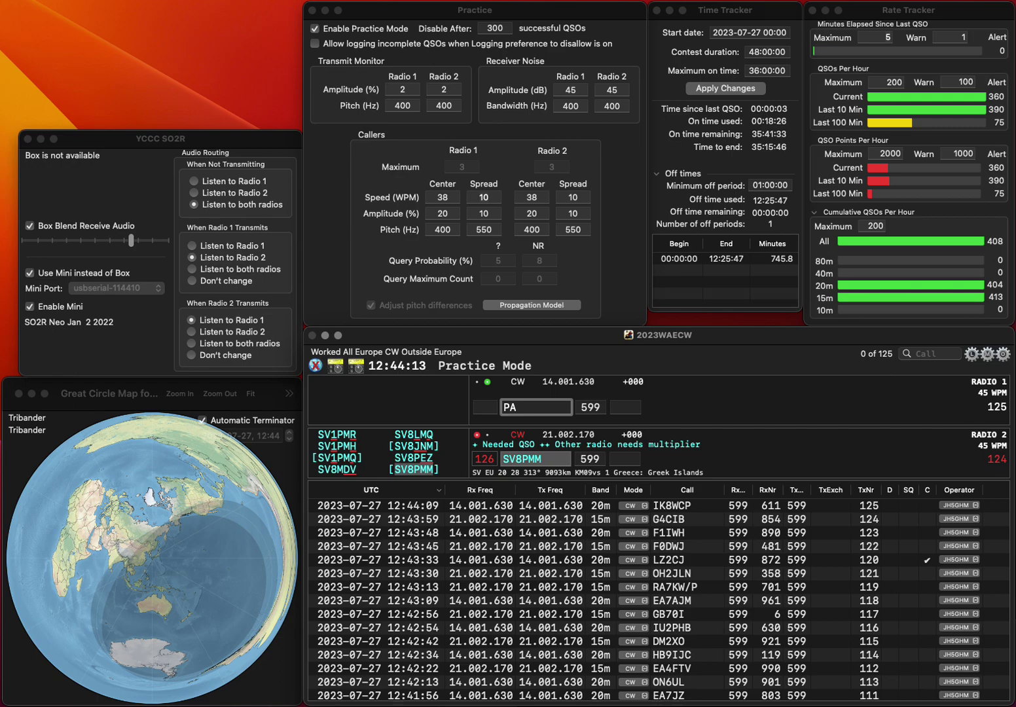
pyautogui.write('AB')
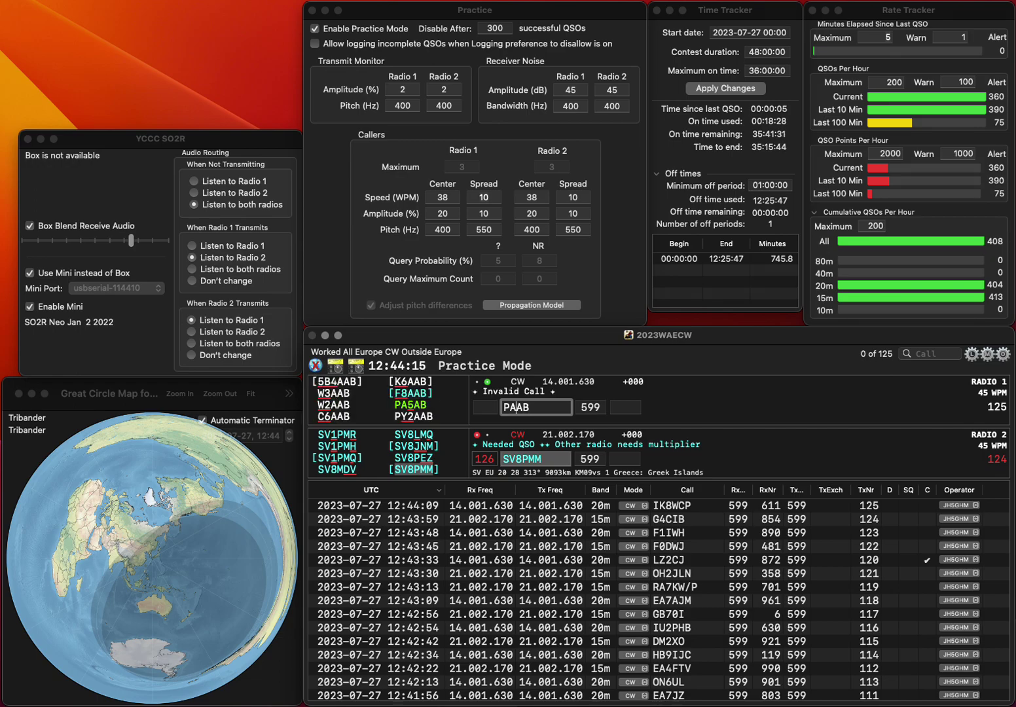
pyautogui.write('5')
pyautogui.press('Return')
# Log SV8PMM on Radio 2 with received number 337 and PA5AB on Radio 1 with received number 369
pyautogui.write('337')
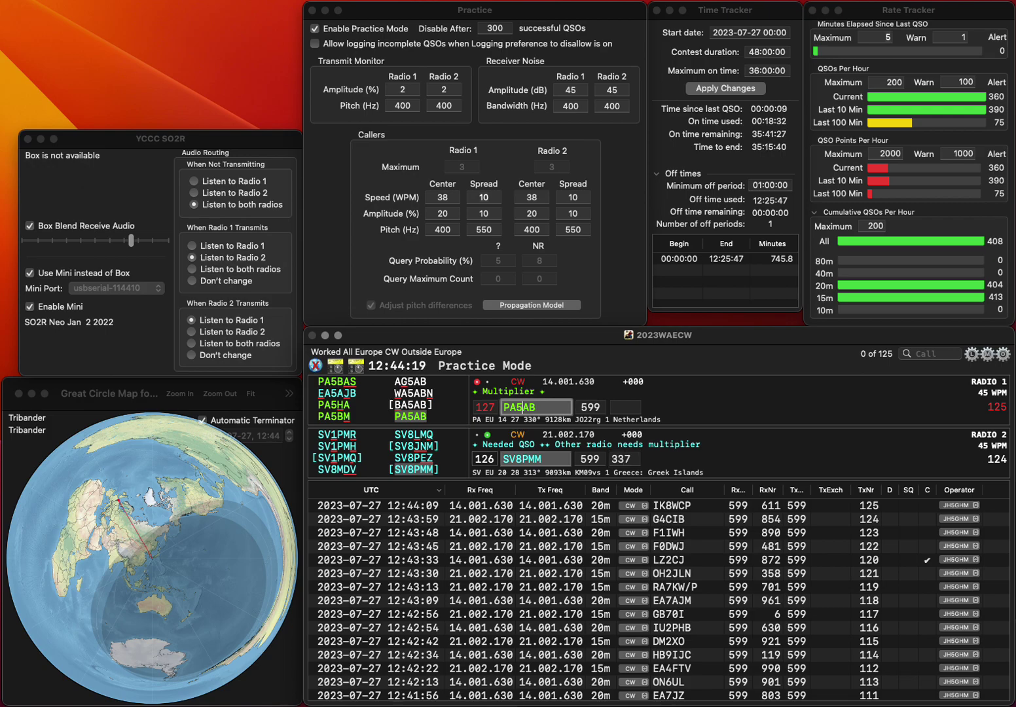
pyautogui.press('Return')
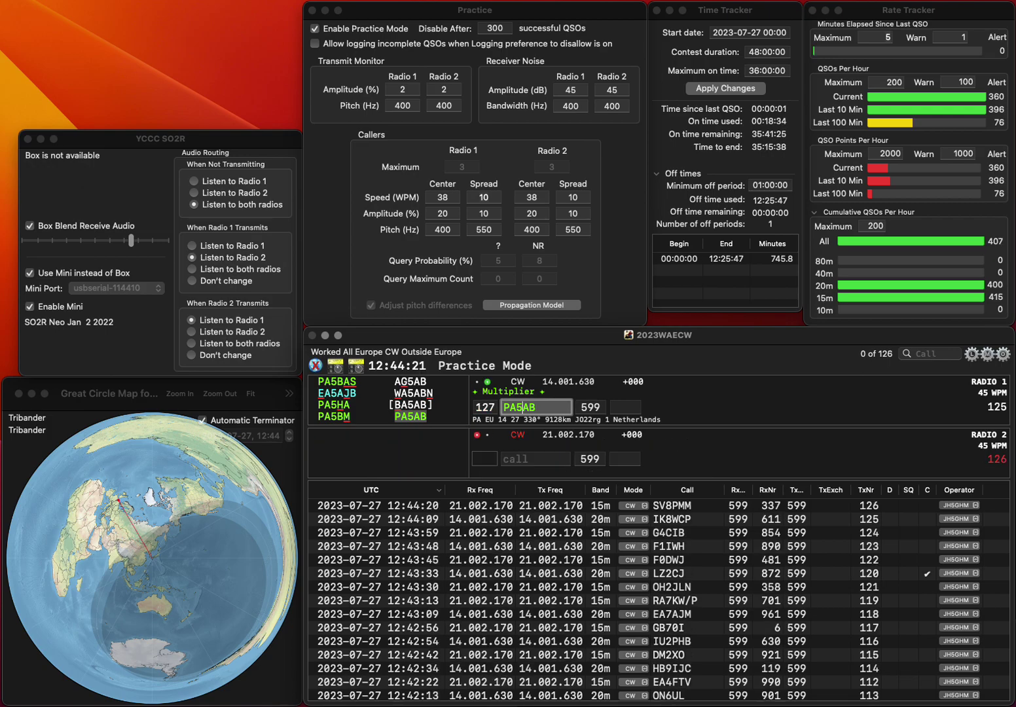
pyautogui.press('space')
pyautogui.write('369')
pyautogui.press('Return')
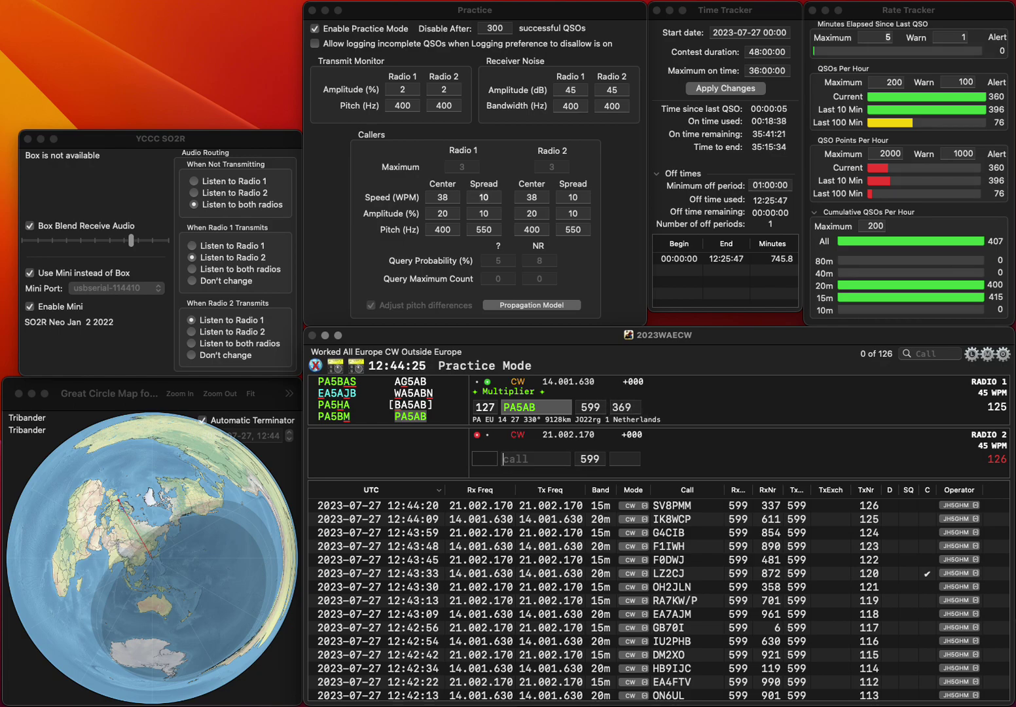
pyautogui.write('YU1MI')
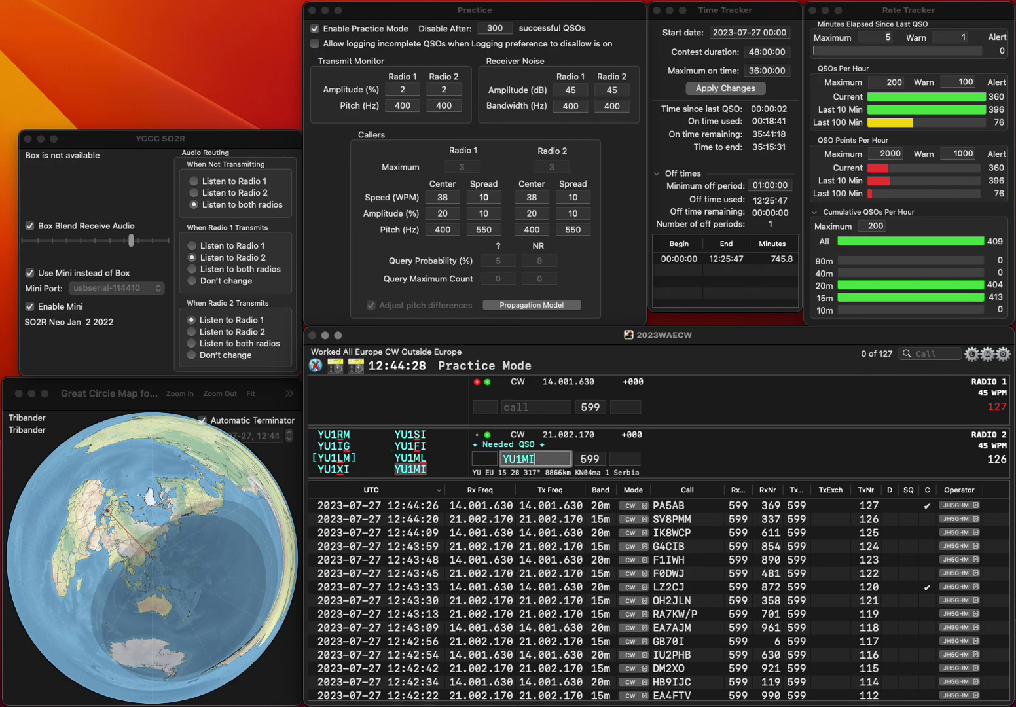
pyautogui.press('Return')
pyautogui.write('DG')
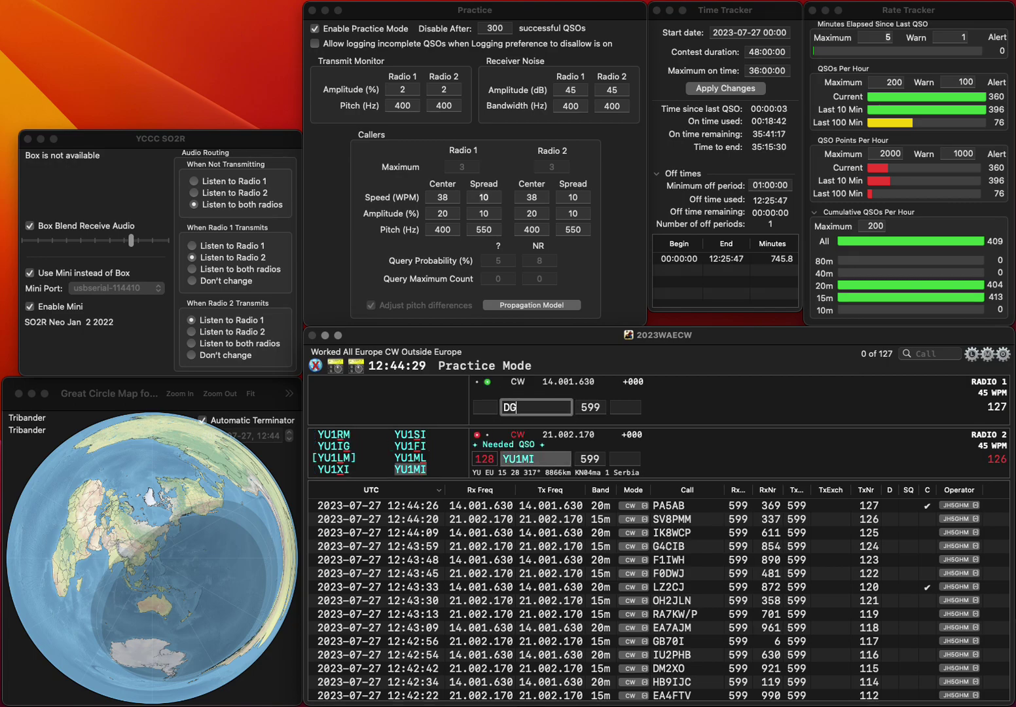
pyautogui.write('6CA/P')
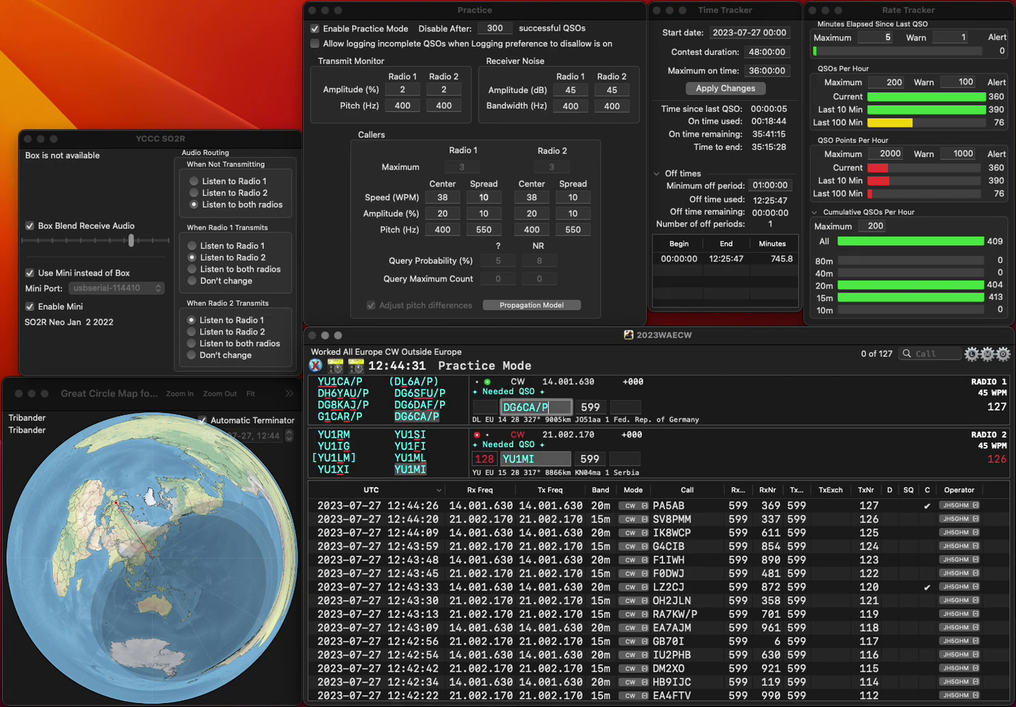
pyautogui.press('Return')
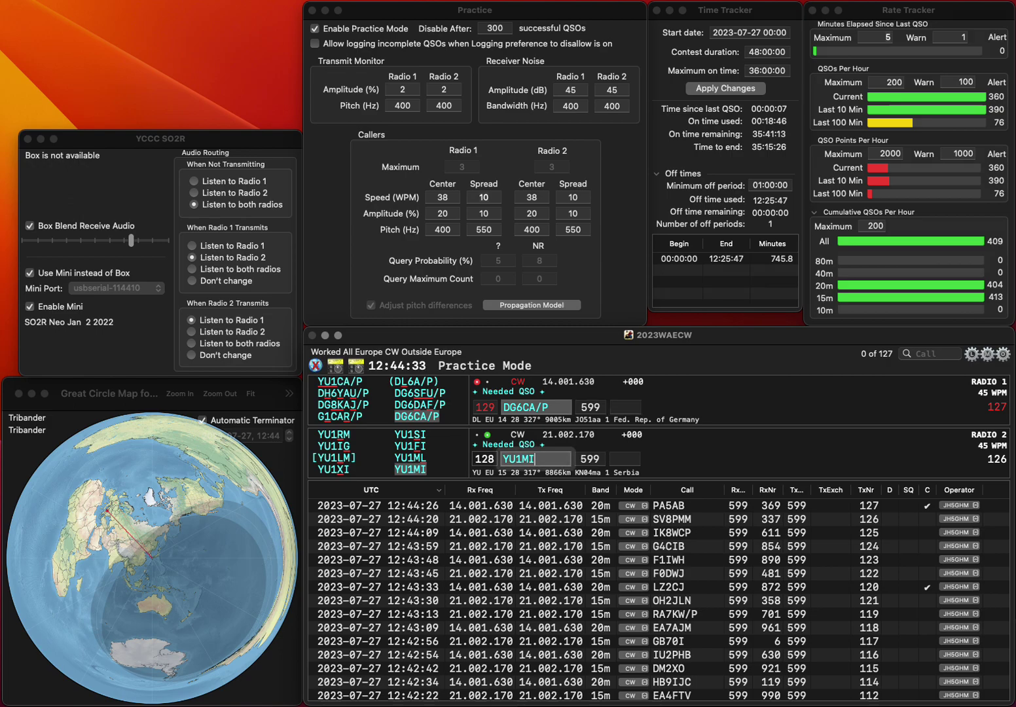
pyautogui.write('836')
pyautogui.press('Return')
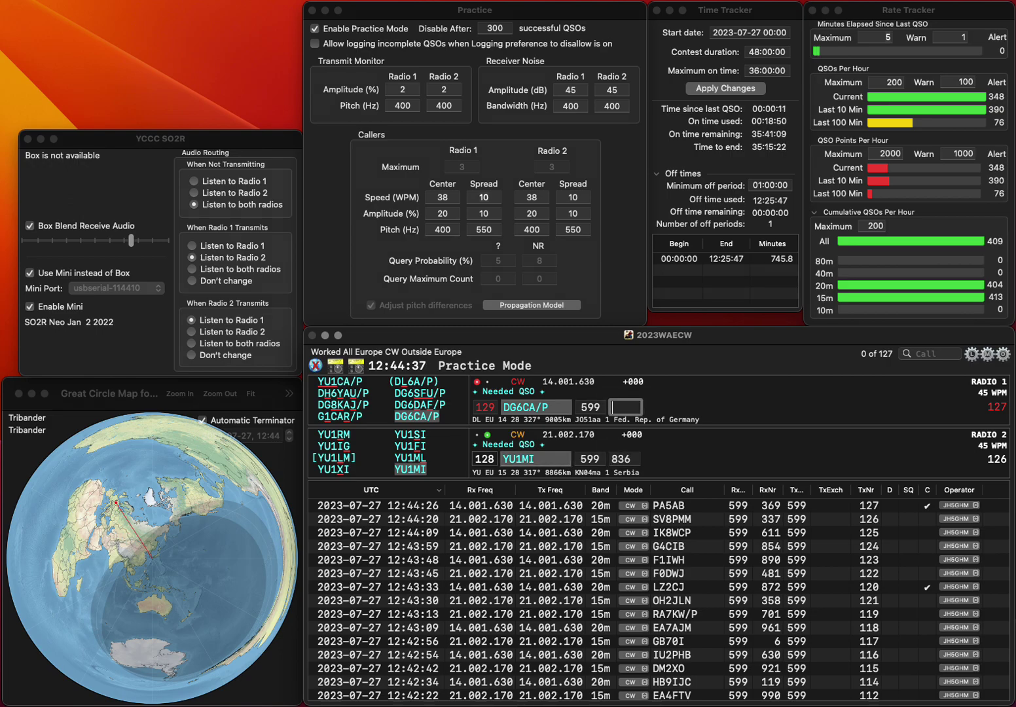
pyautogui.write('404')
pyautogui.press('Return')
# Enter F4EZH as the call on Radio 2 and send the exchange
pyautogui.write('F')
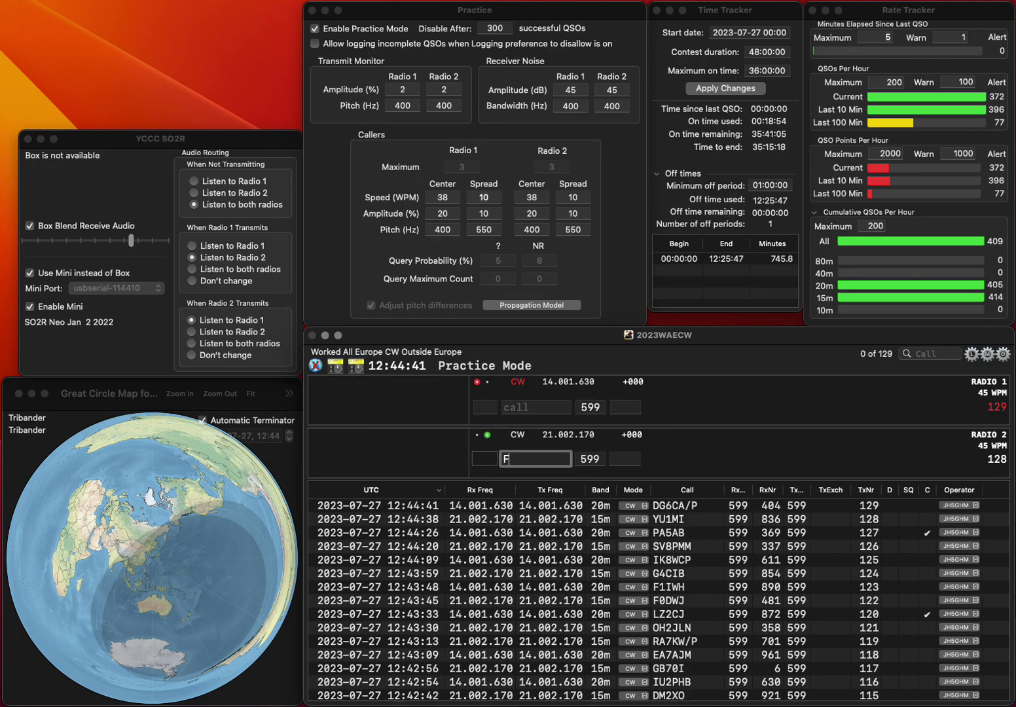
pyautogui.write('4EZH')
pyautogui.press('Home')
pyautogui.press('Right')
pyautogui.write('4')
pyautogui.press('Return')
# Answer the partial call FCZ on Radio 1 and log F4EZH on Radio 2 with received number 989
pyautogui.write('F')
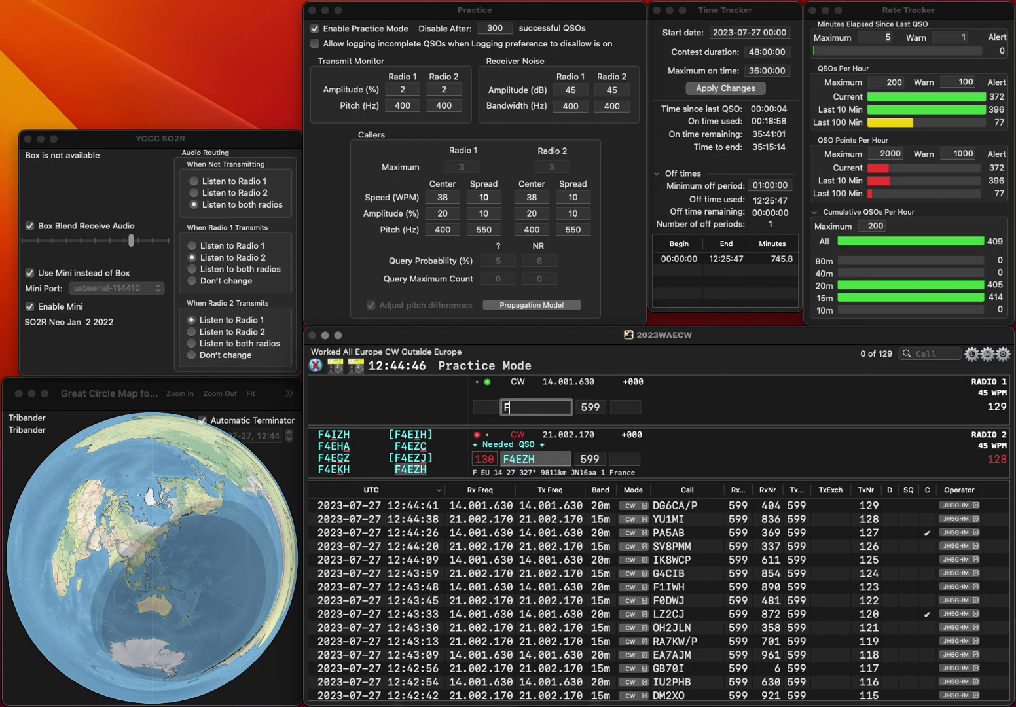
pyautogui.write('CZ')
pyautogui.press('Tab')
pyautogui.press('space')
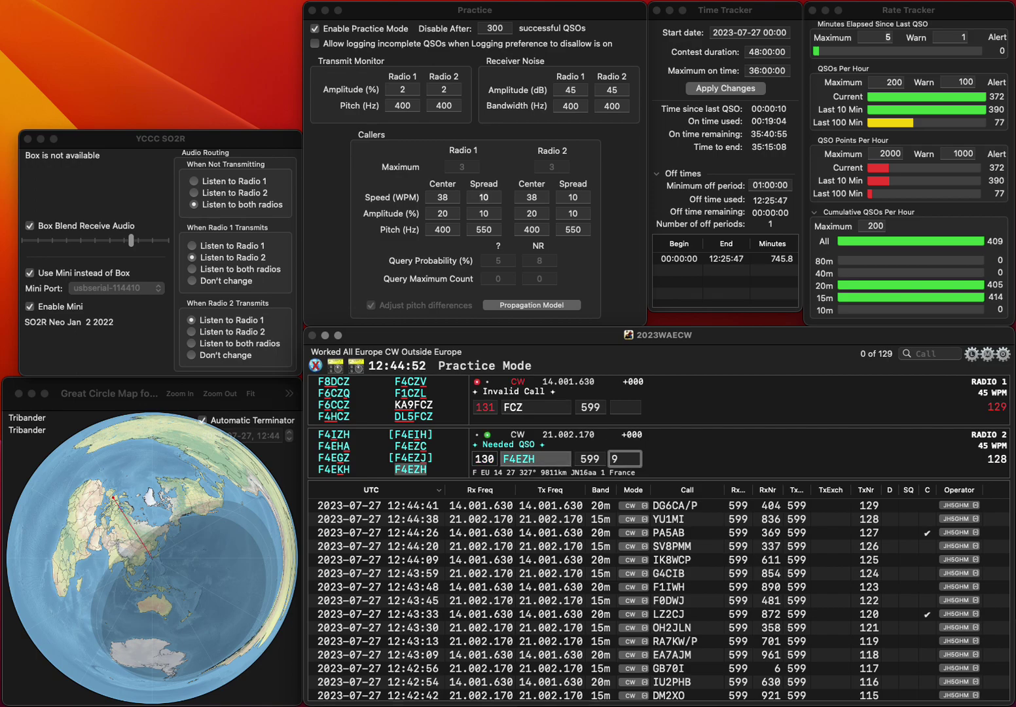
pyautogui.write('989')
pyautogui.press('Return')
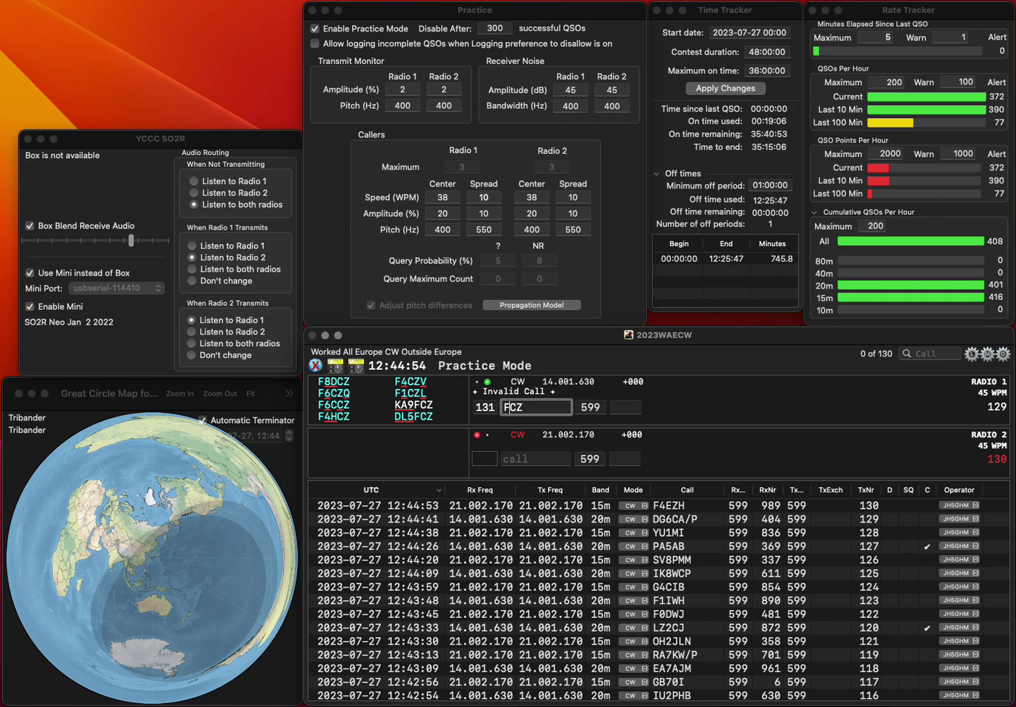
pyautogui.write('4H')
pyautogui.press('Return')
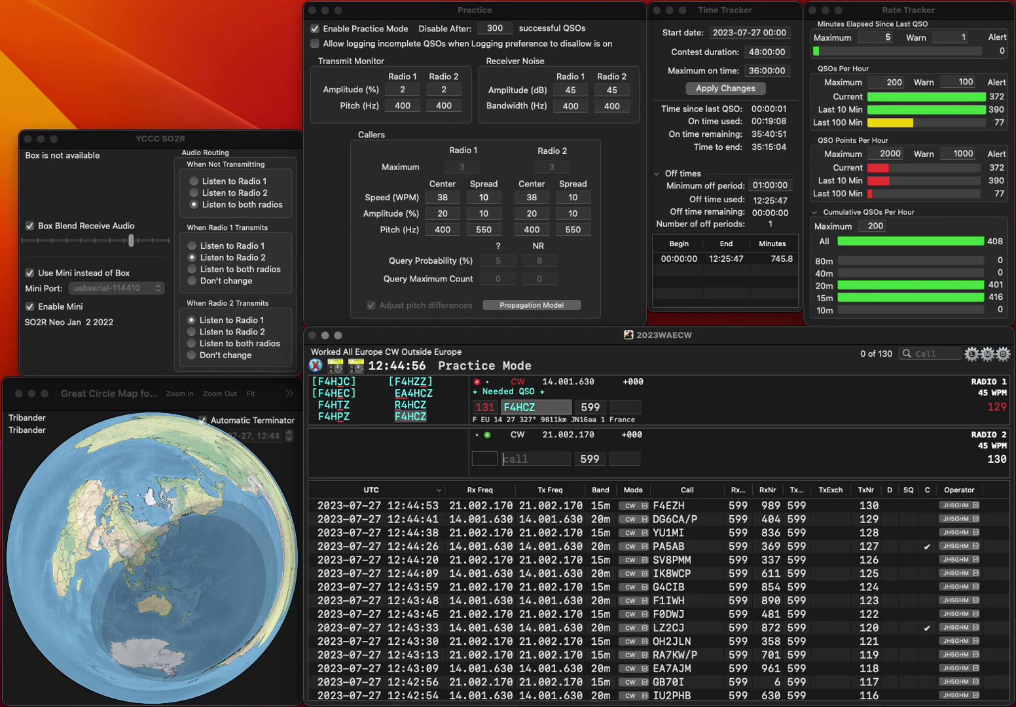
pyautogui.write('F4ILK')
pyautogui.press('Return')
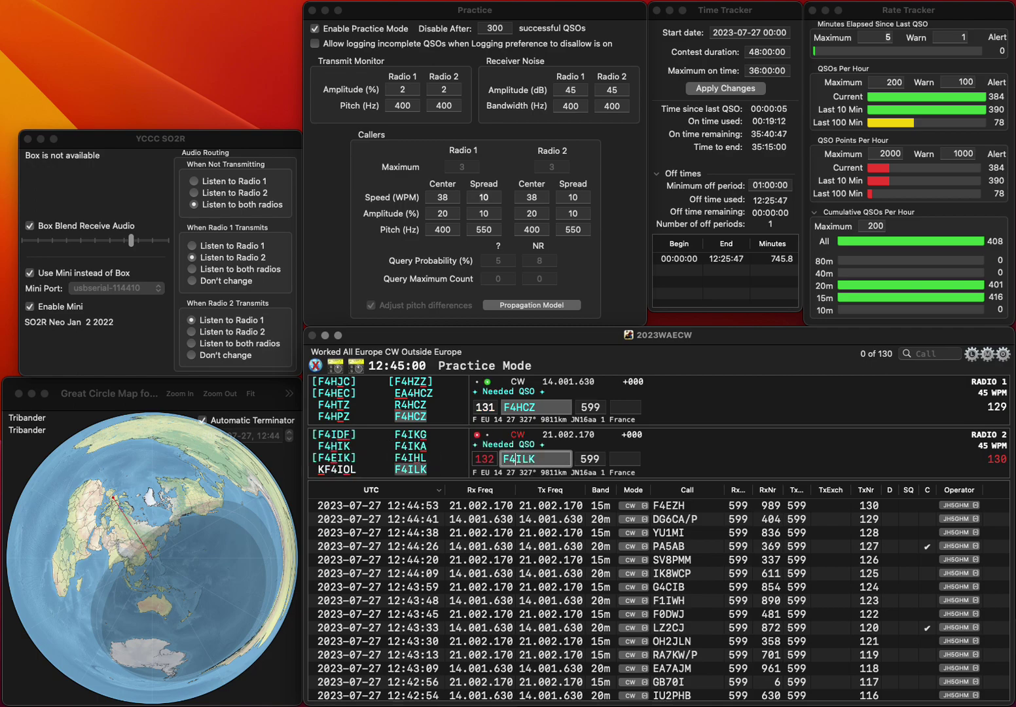
# Log F4HCZ on Radio 1 with received number 578 and F4ILK on Radio 2 with received number 230
pyautogui.press('space')
pyautogui.write('578')
pyautogui.press('Return')
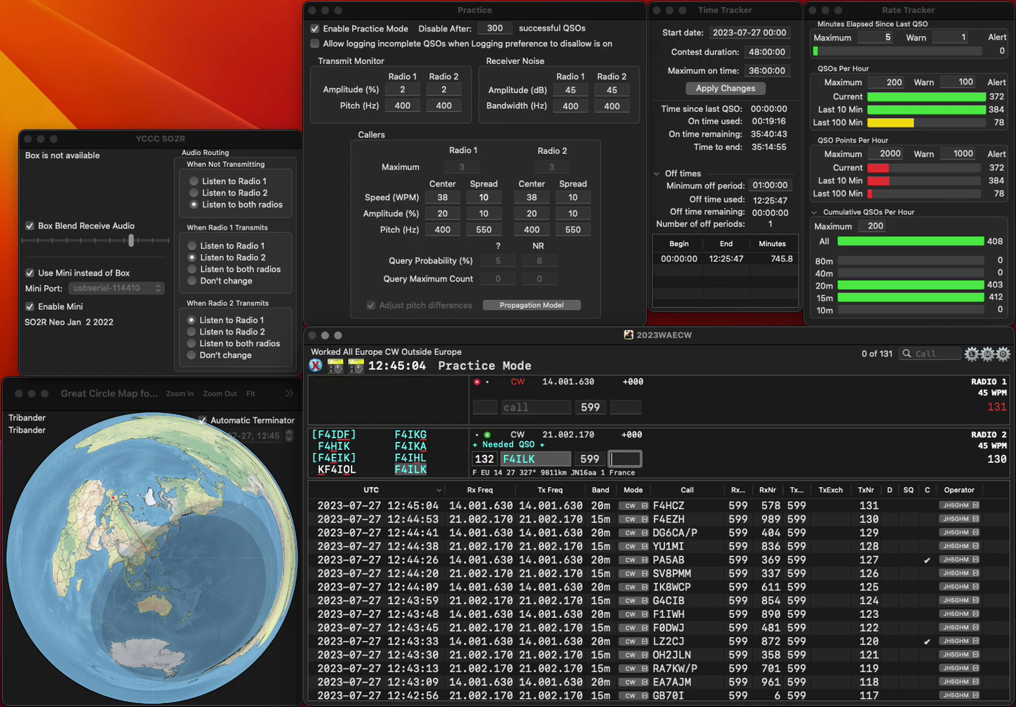
pyautogui.write('230')
pyautogui.press('Return')
pyautogui.write('O6ME')
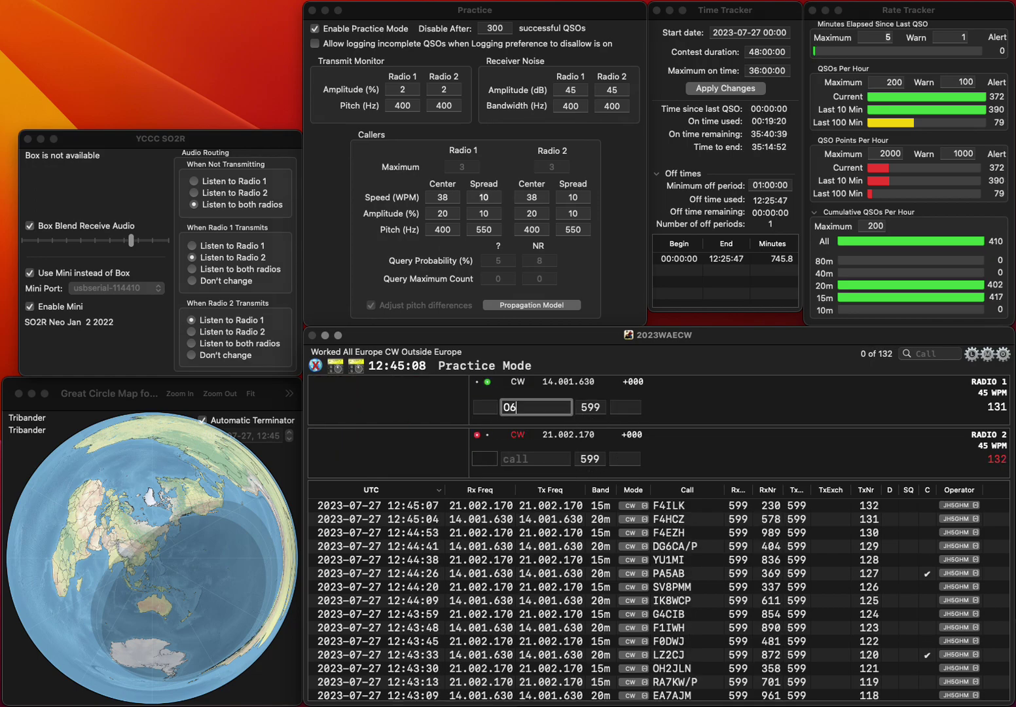
pyautogui.press('Right')
pyautogui.write('N')
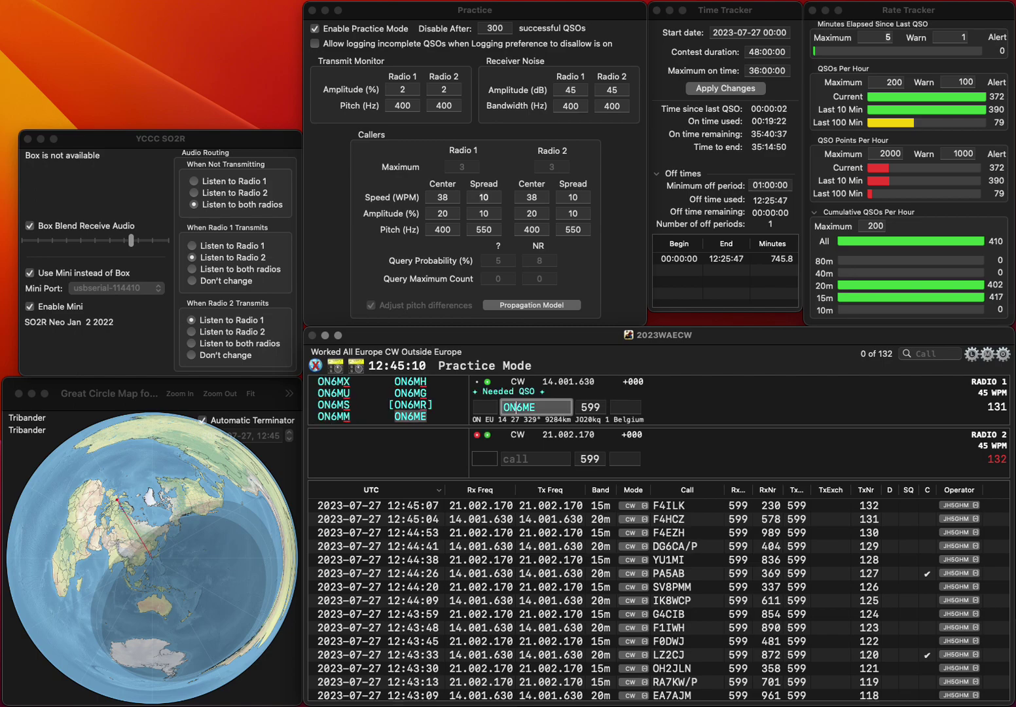
pyautogui.press('Return')
pyautogui.write('DL2JRM')
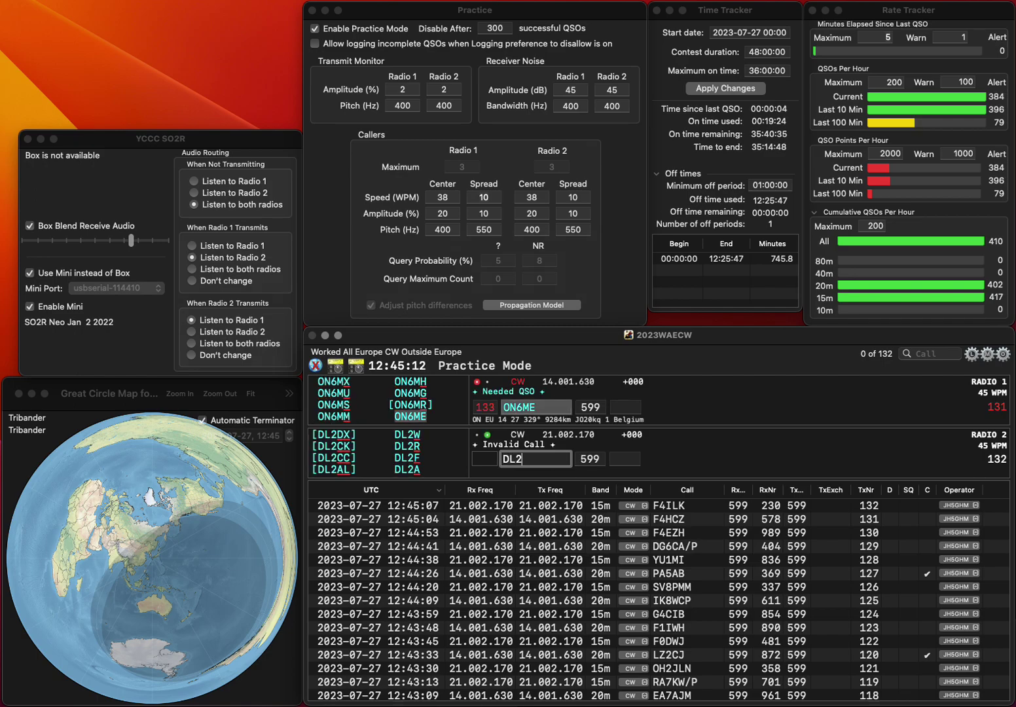
pyautogui.press('Return')
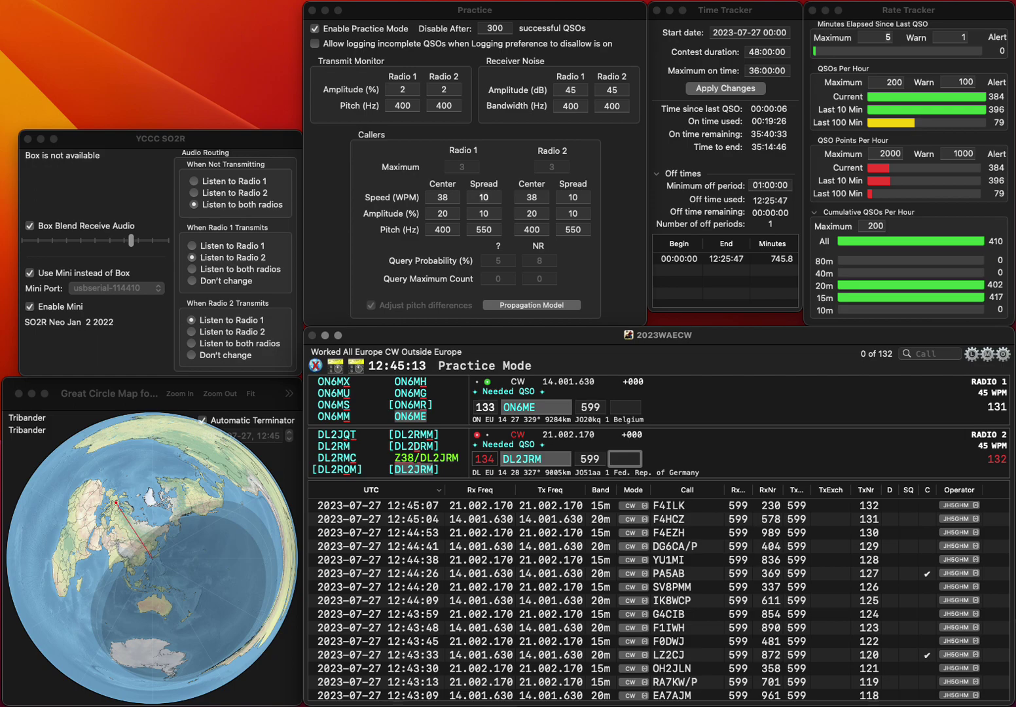
pyautogui.write('9')
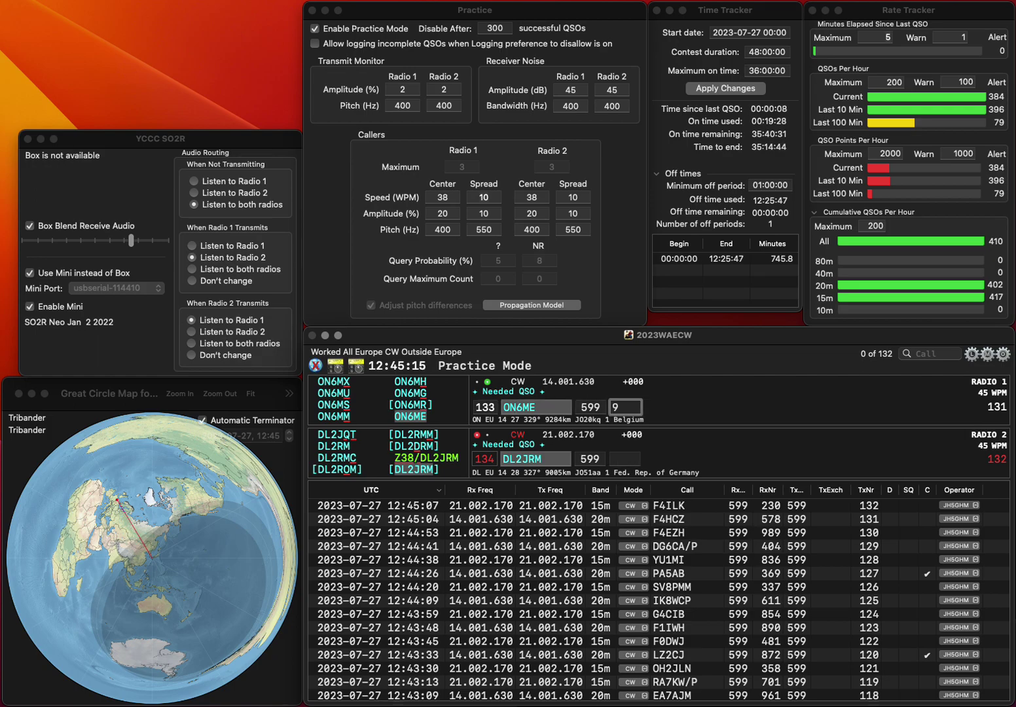
pyautogui.write('10')
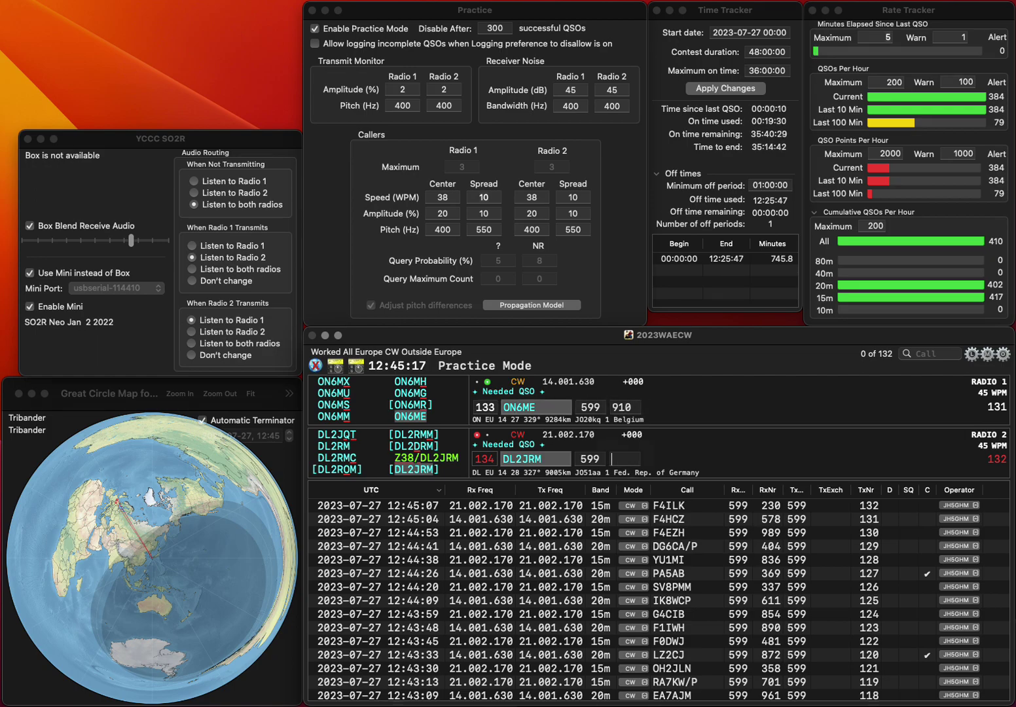
pyautogui.press('Return')
pyautogui.write('40')
pyautogui.press('Return')
pyautogui.write('EI4')
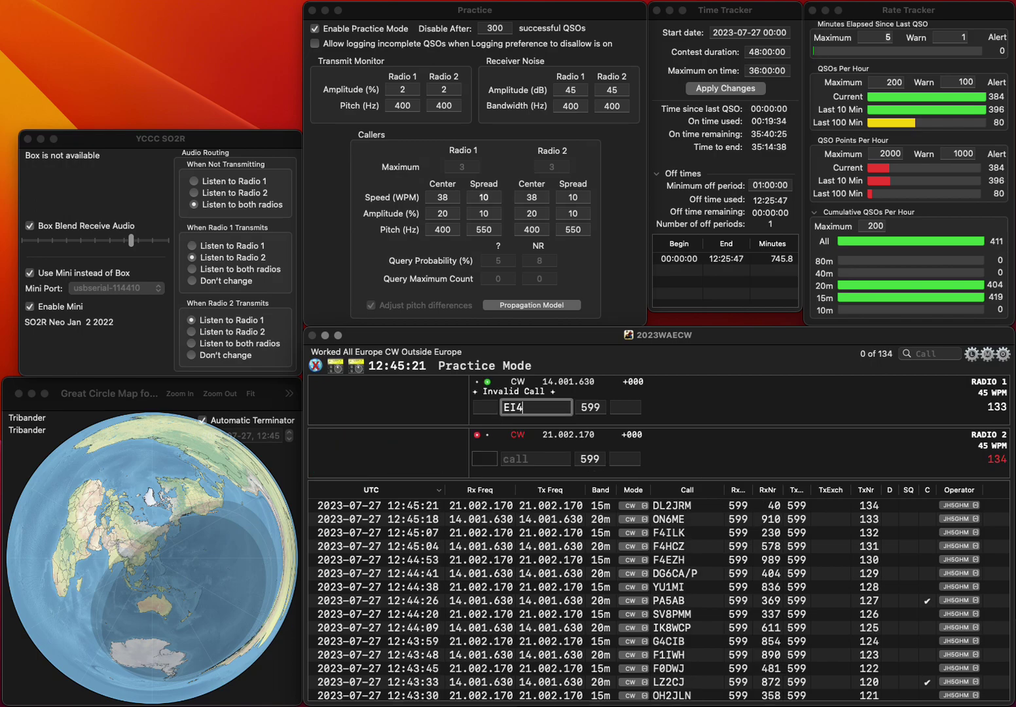
pyautogui.write('BZ')
pyautogui.press('Return')
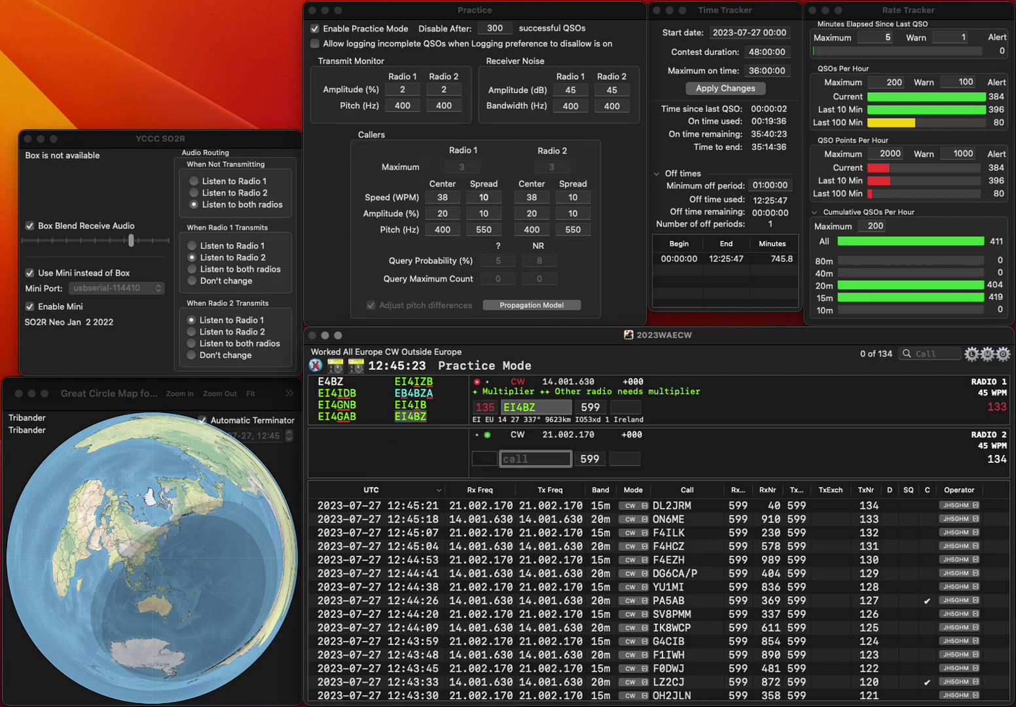
# Answer 9H/SV1DAY on Radio 2, reworking the mistaken call start to 9H before completing it and sending the exchange
pyautogui.write('OH6S')
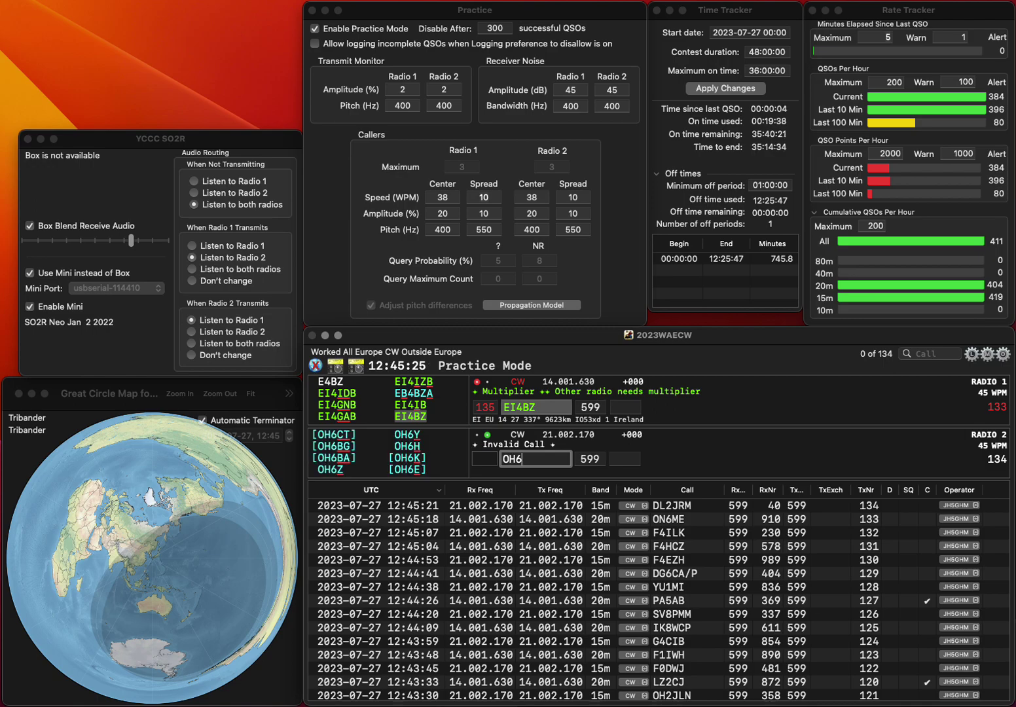
pyautogui.press('Left')
pyautogui.press('Left')
pyautogui.press('Left')
pyautogui.press('Left')
pyautogui.press('Delete')
pyautogui.write('9')
pyautogui.press('Right')
pyautogui.press('Delete')
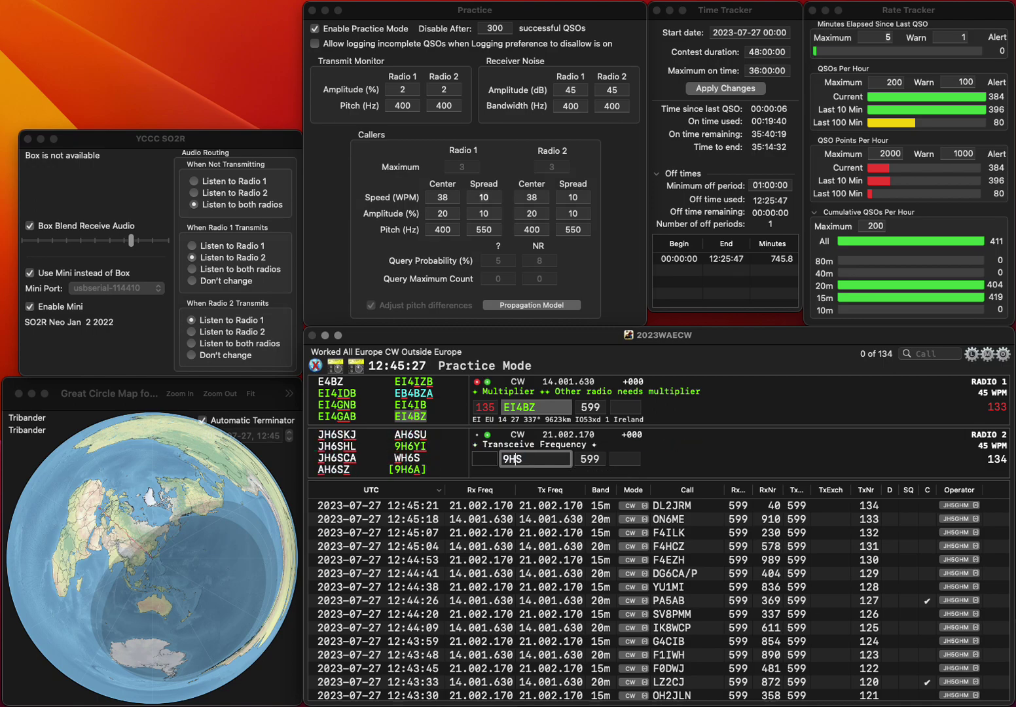
pyautogui.write('/SV1DAY')
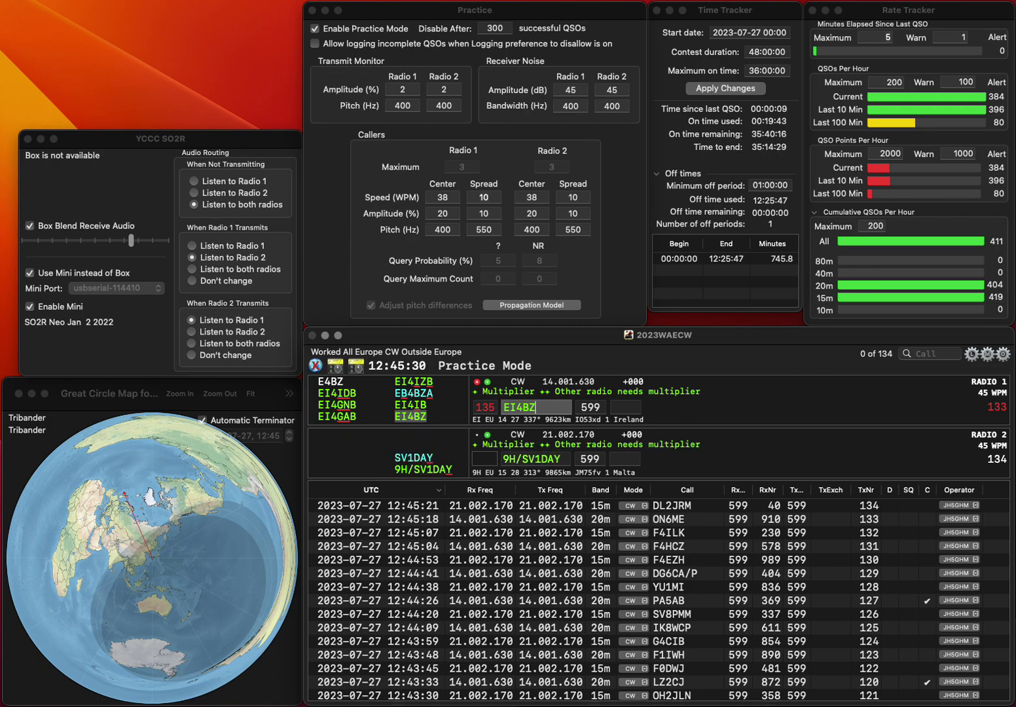
pyautogui.press('Return')
pyautogui.press('Tab')
pyautogui.write('99')
pyautogui.press('Return')
pyautogui.press('Tab')
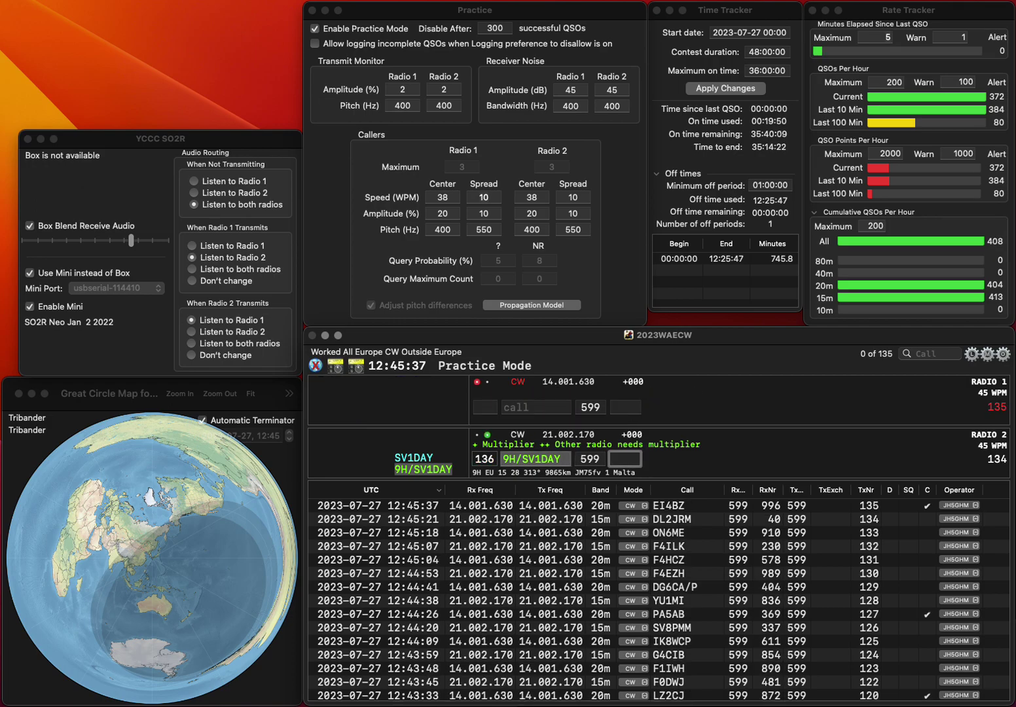
pyautogui.write('412')
pyautogui.press('Return')
pyautogui.write('H2E')
pyautogui.write('YL')
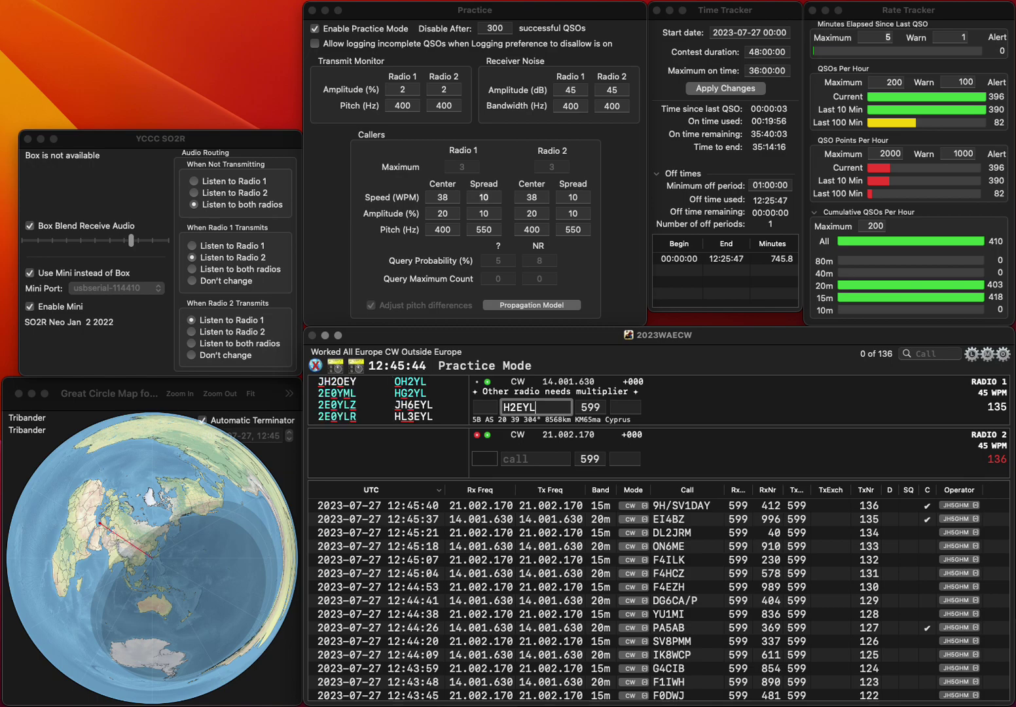
pyautogui.press('Return')
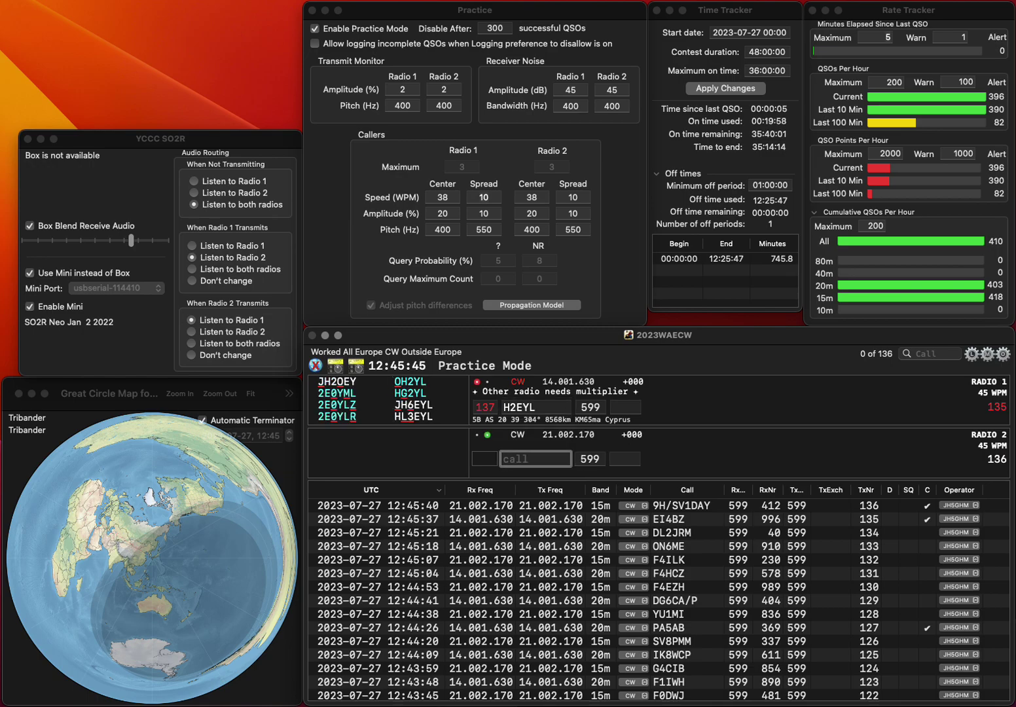
pyautogui.write('DJ7XG')
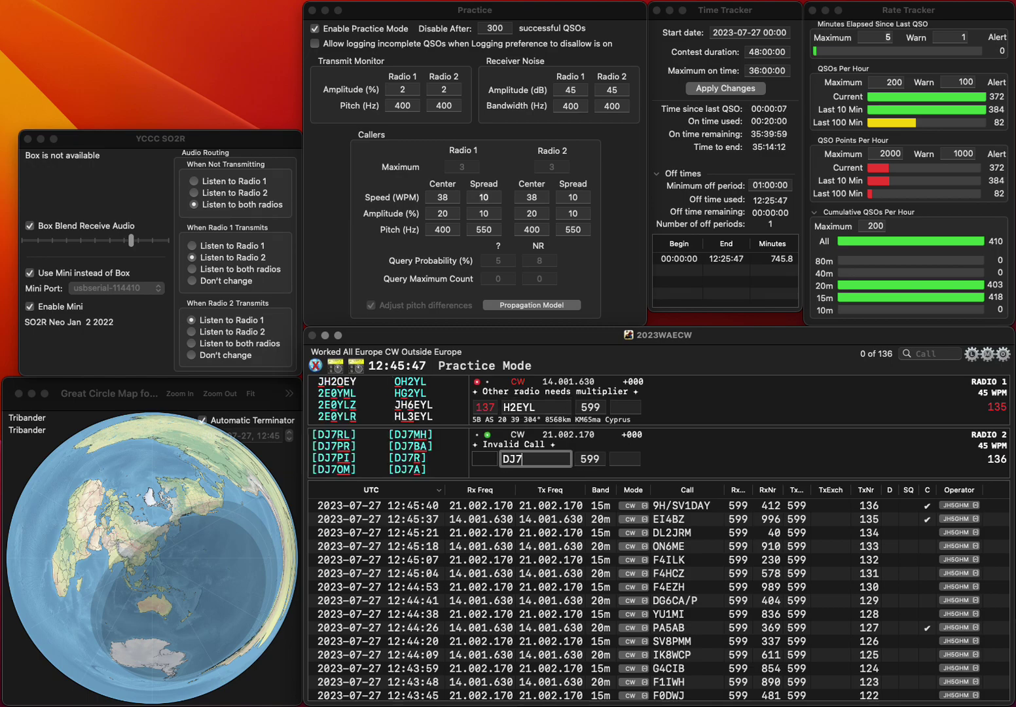
pyautogui.press('Return')
pyautogui.press('Home')
pyautogui.press('Delete')
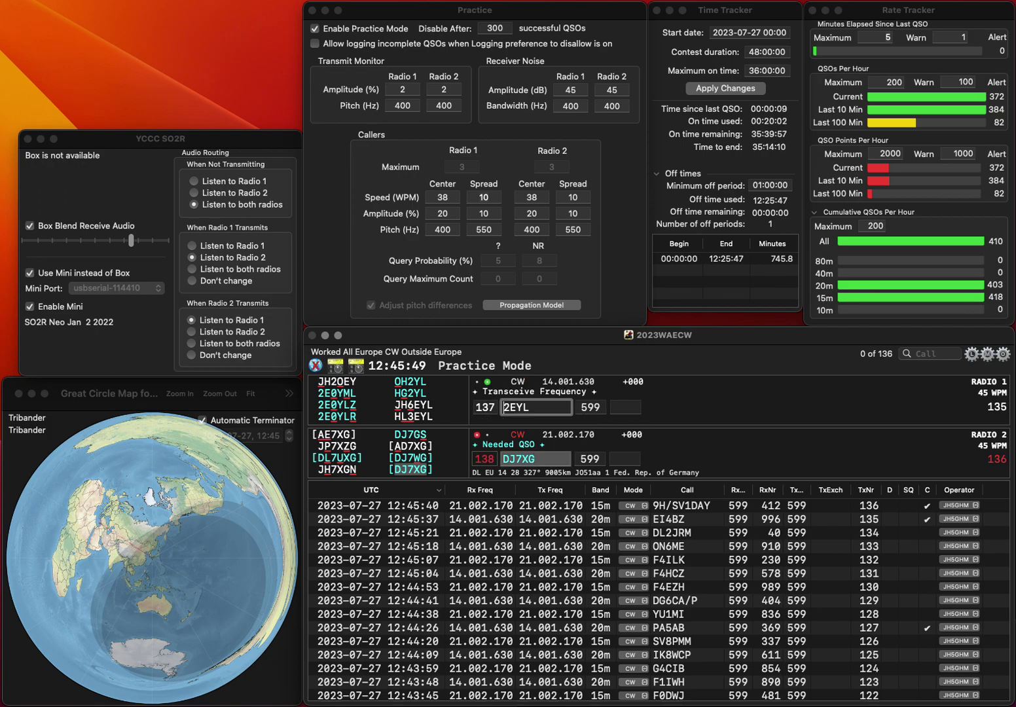
pyautogui.write('OH3')
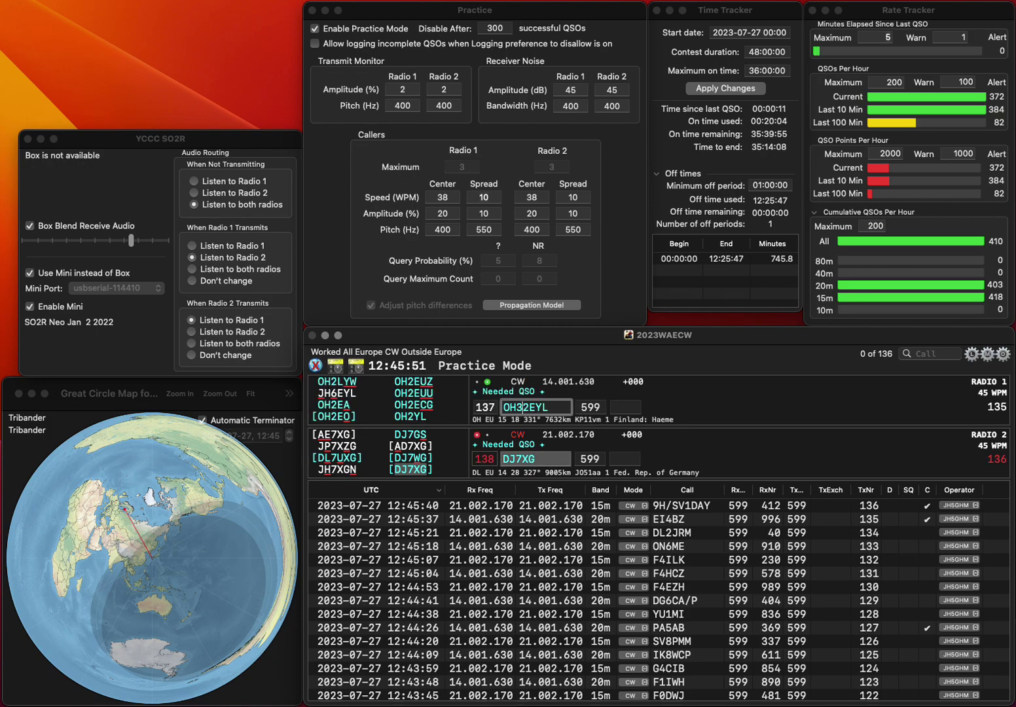
pyautogui.press('Delete')
pyautogui.press('End')
pyautogui.press('BackSpace')
pyautogui.write('R')
pyautogui.press('Return')
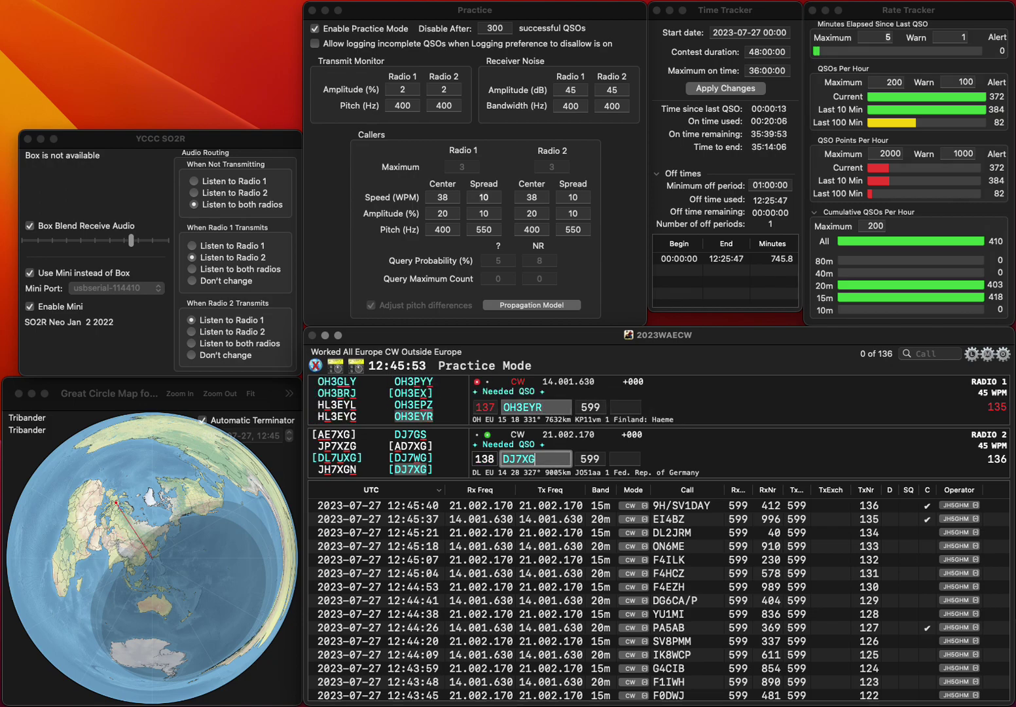
pyautogui.write('989')
pyautogui.press('Return')
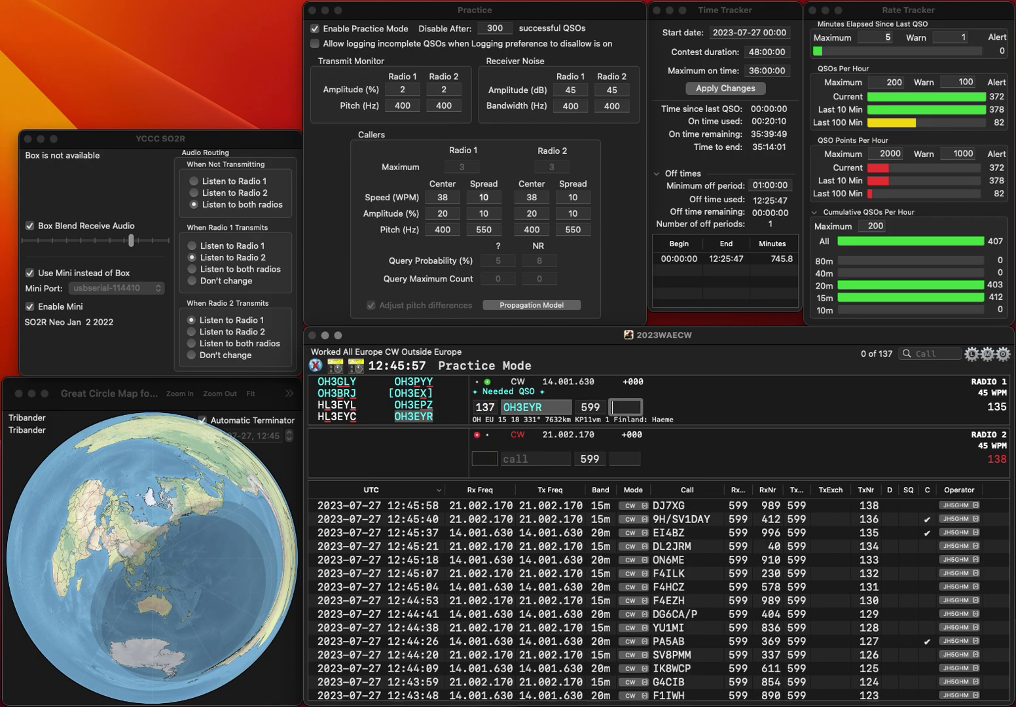
pyautogui.write('426')
pyautogui.press('Return')
pyautogui.write('0OPS')
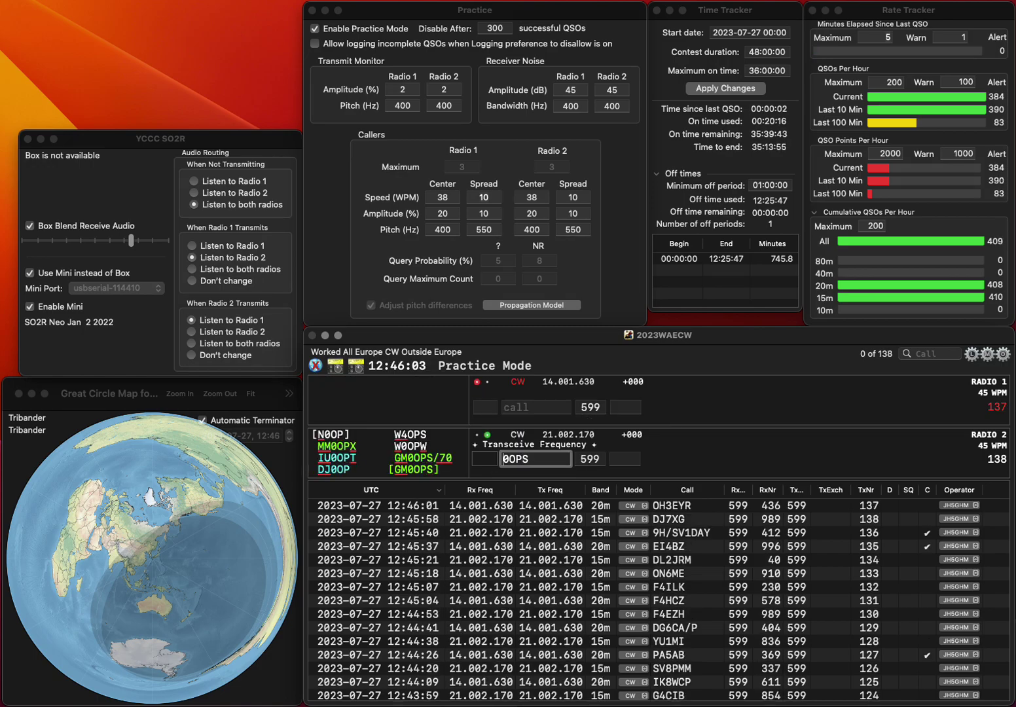
pyautogui.press('Home')
pyautogui.write('GM')
pyautogui.press('Return')
pyautogui.write('OK')
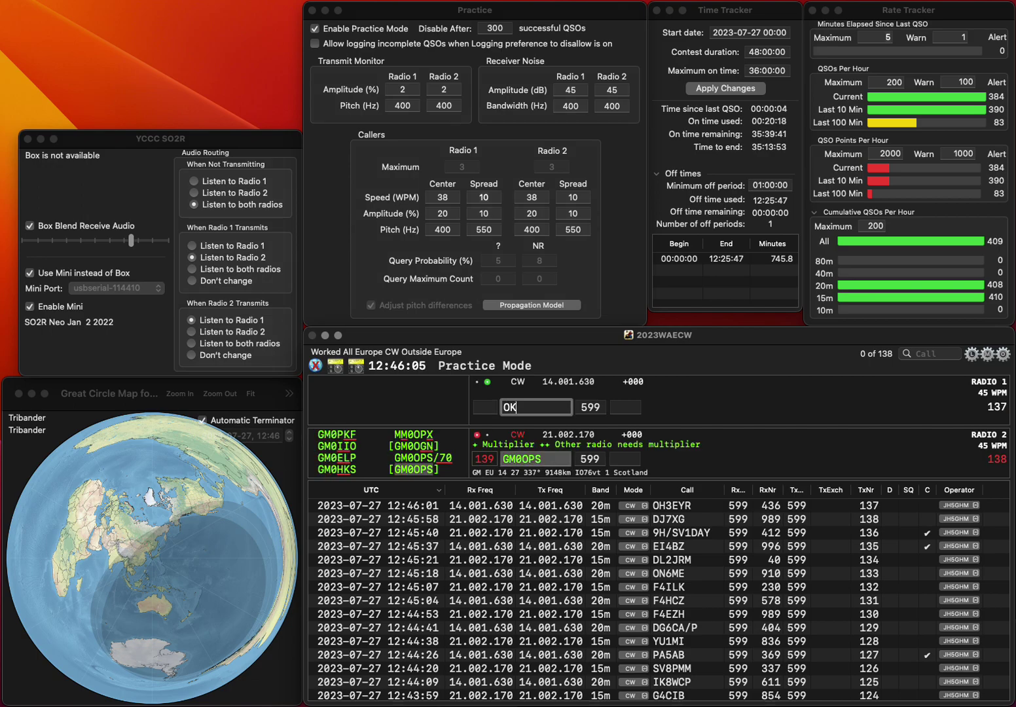
pyautogui.write('1FWG')
pyautogui.press('Return')
pyautogui.press('space')
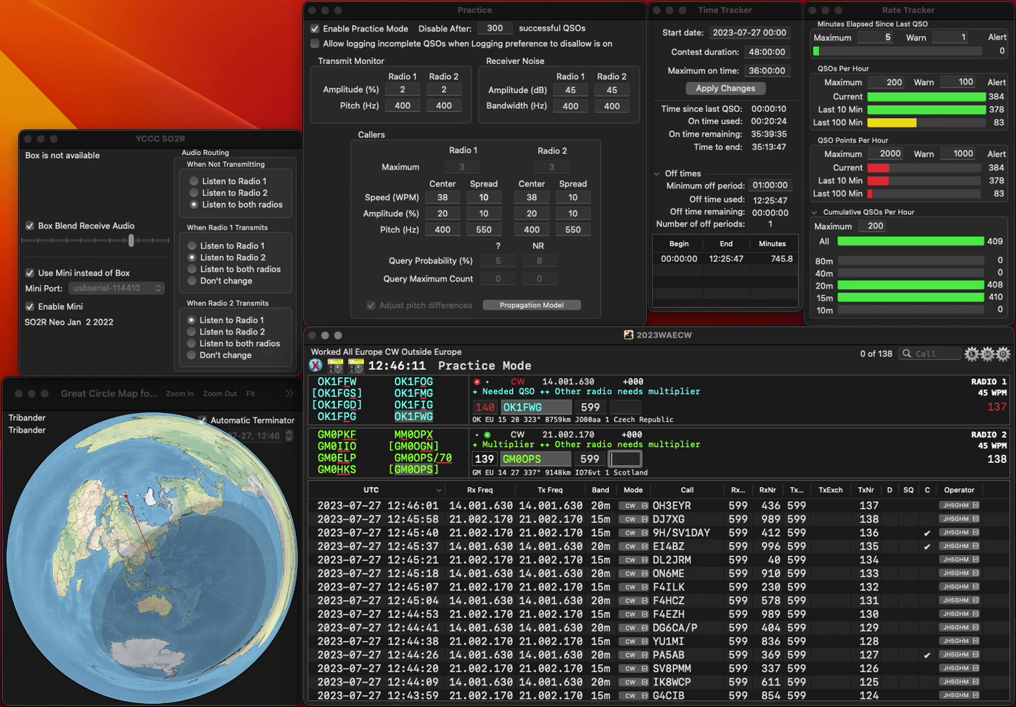
pyautogui.write('872')
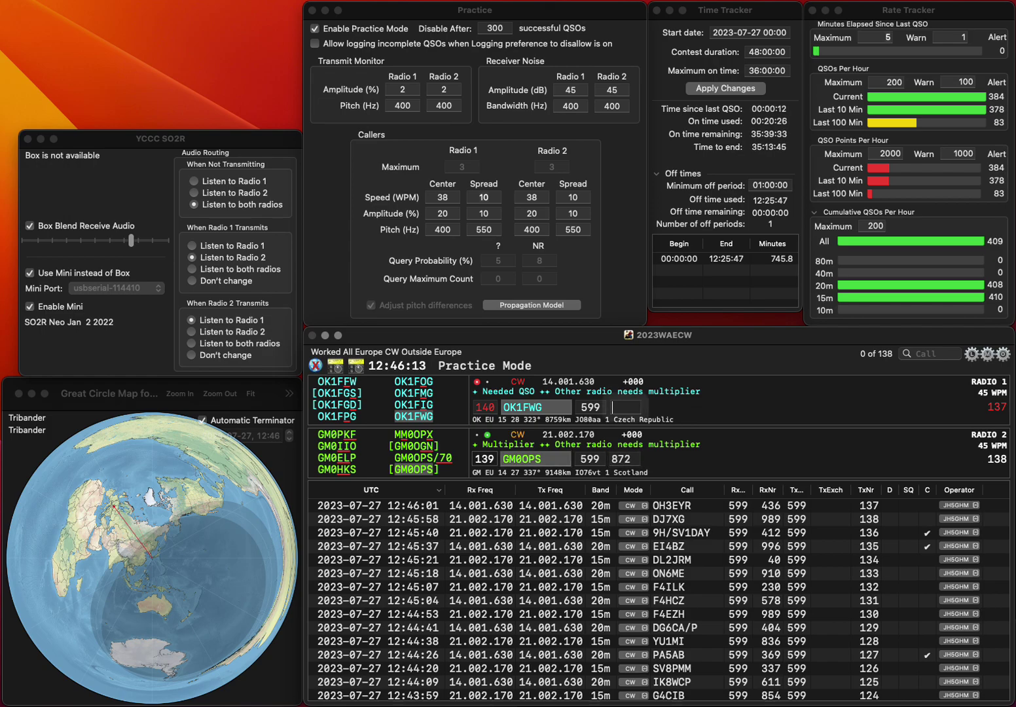
pyautogui.press('Return')
pyautogui.write('862')
pyautogui.press('Return')
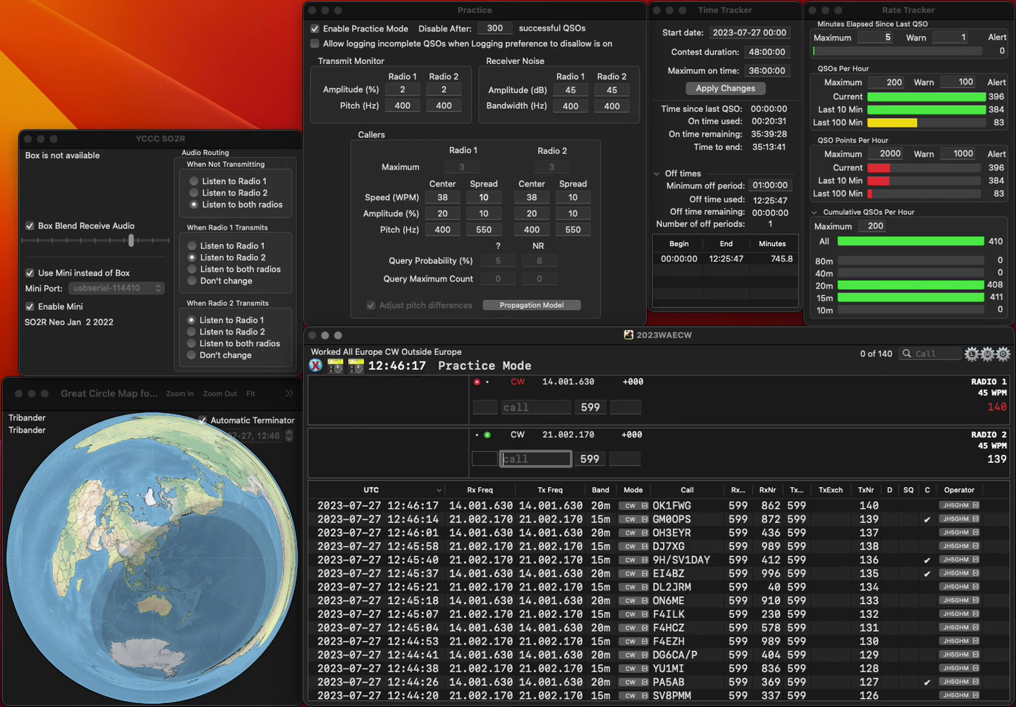
pyautogui.write('0OGI')
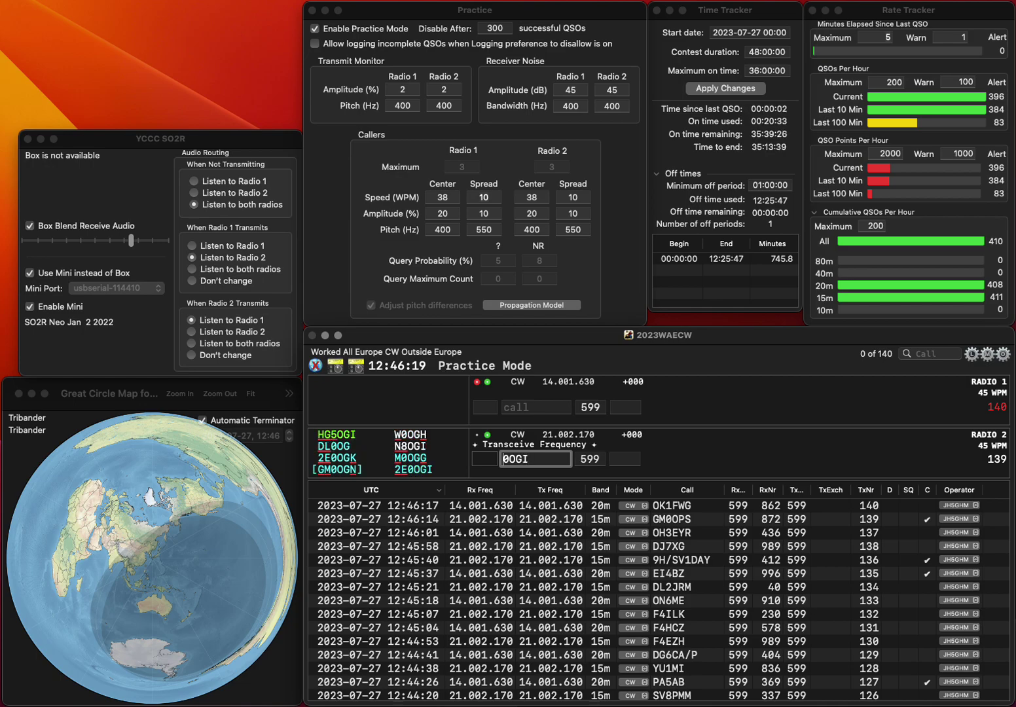
pyautogui.press('Home')
pyautogui.write('2E')
pyautogui.press('Return')
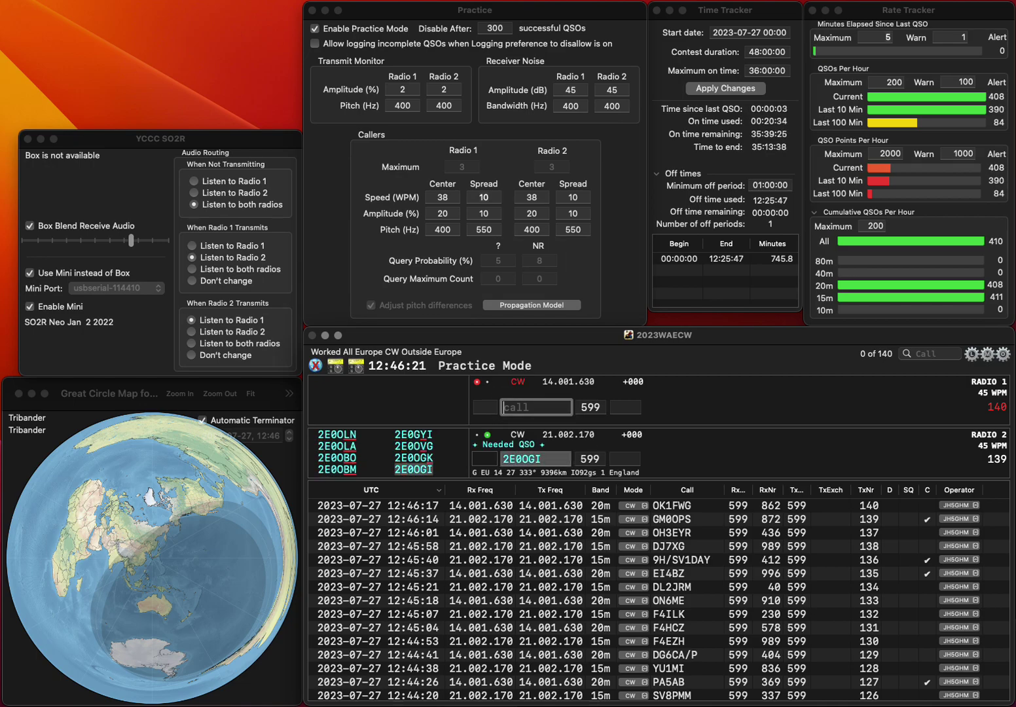
pyautogui.write('HB')
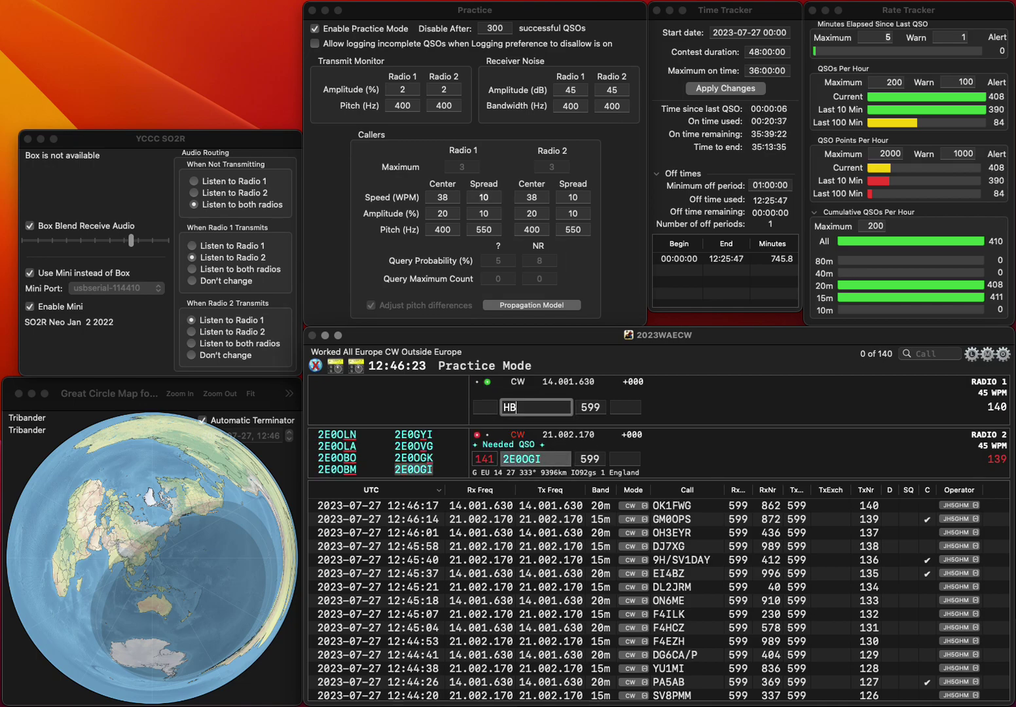
pyautogui.write('9AJY')
pyautogui.press('Tab')
pyautogui.press('Return')
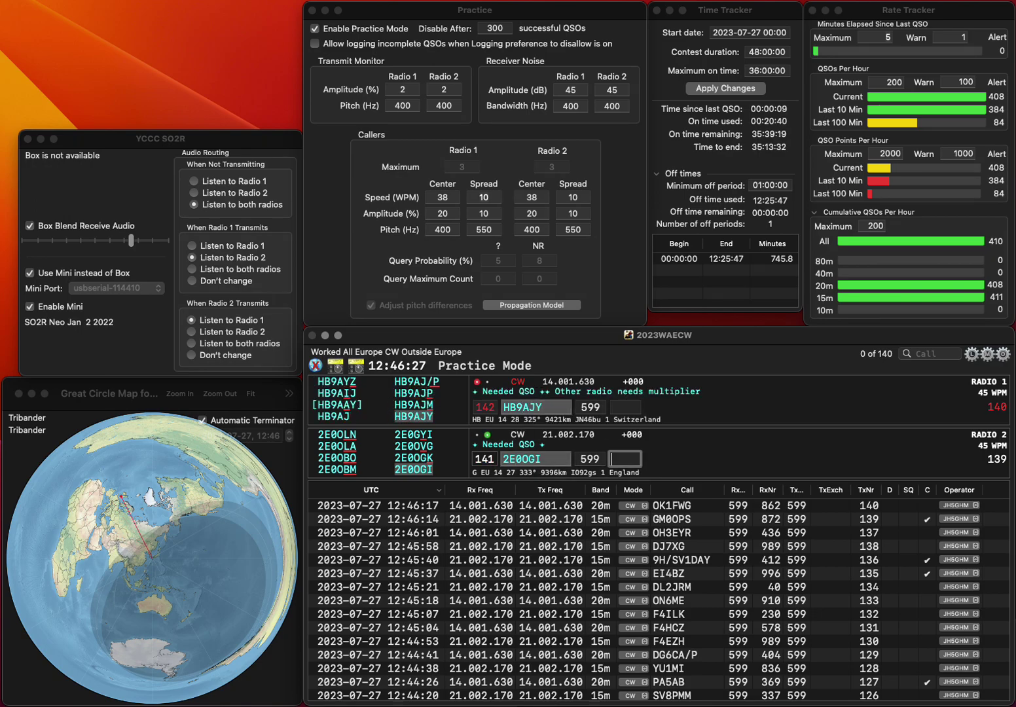
pyautogui.write('239')
pyautogui.press('Return')
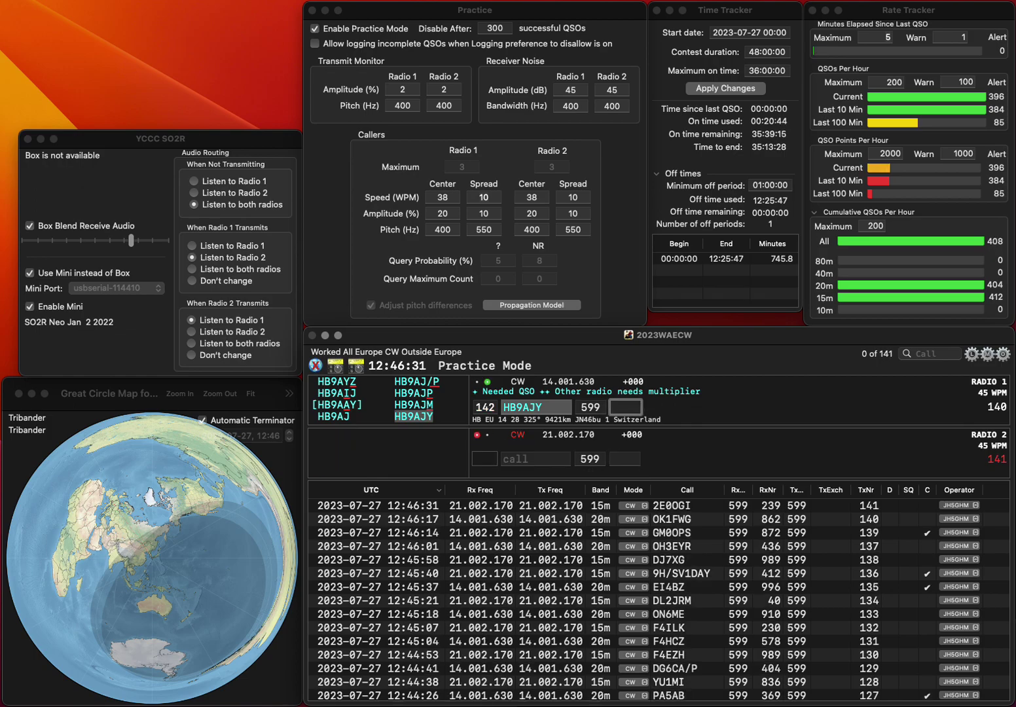
pyautogui.write('1')
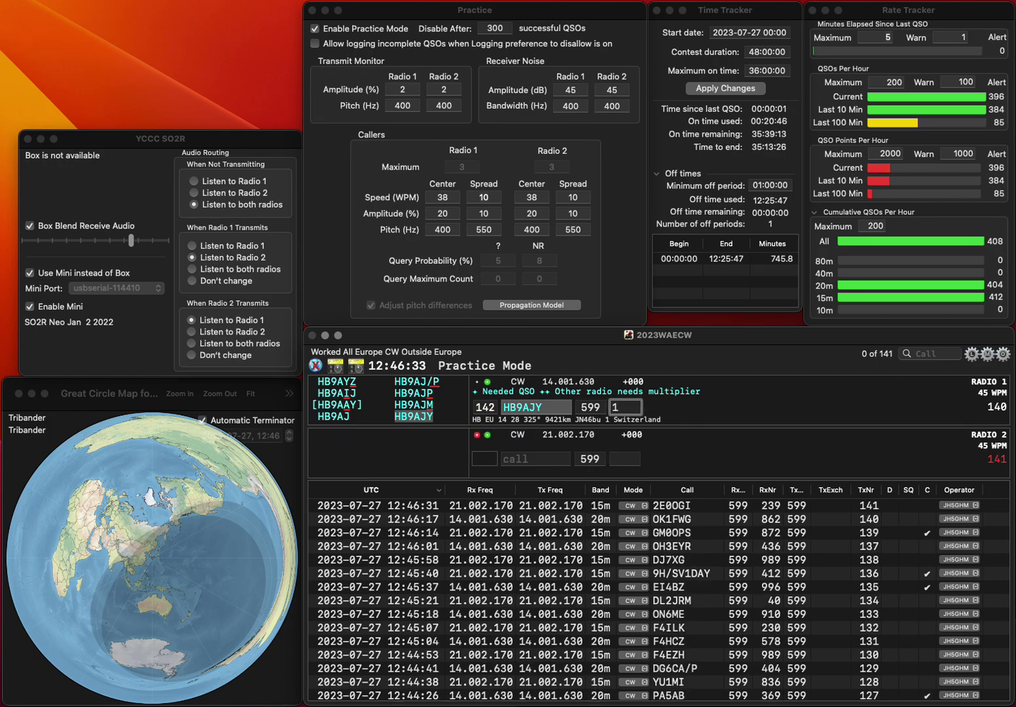
pyautogui.write('54')
pyautogui.press('Return')
# Answer the partial calls BBB on Radio 2 and YDX on Radio 1, sending each its exchange
pyautogui.write('BBB')
pyautogui.press('Return')
pyautogui.write('YDX')
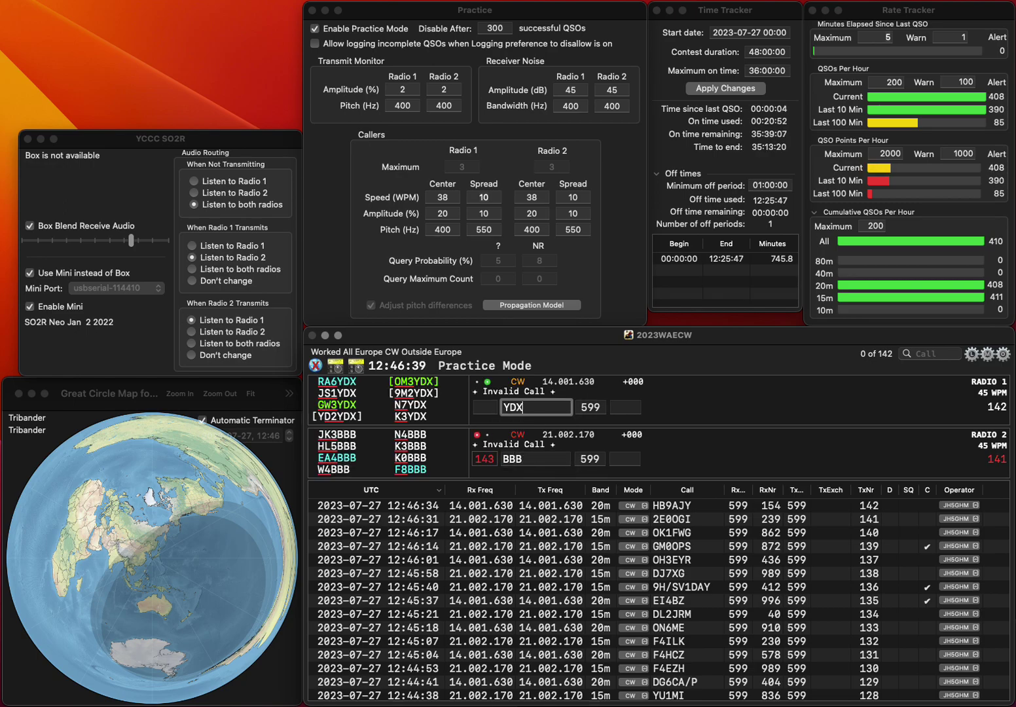
pyautogui.press('Return')
pyautogui.press('BackSpace')
pyautogui.write('EA4')
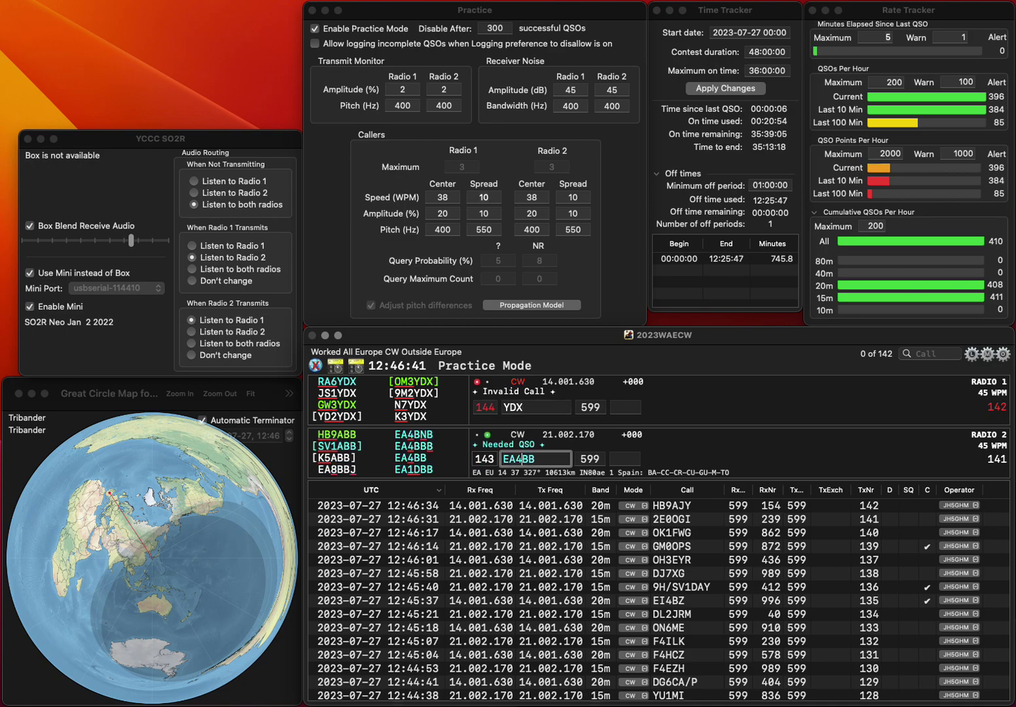
pyautogui.write('B')
pyautogui.press('Return')
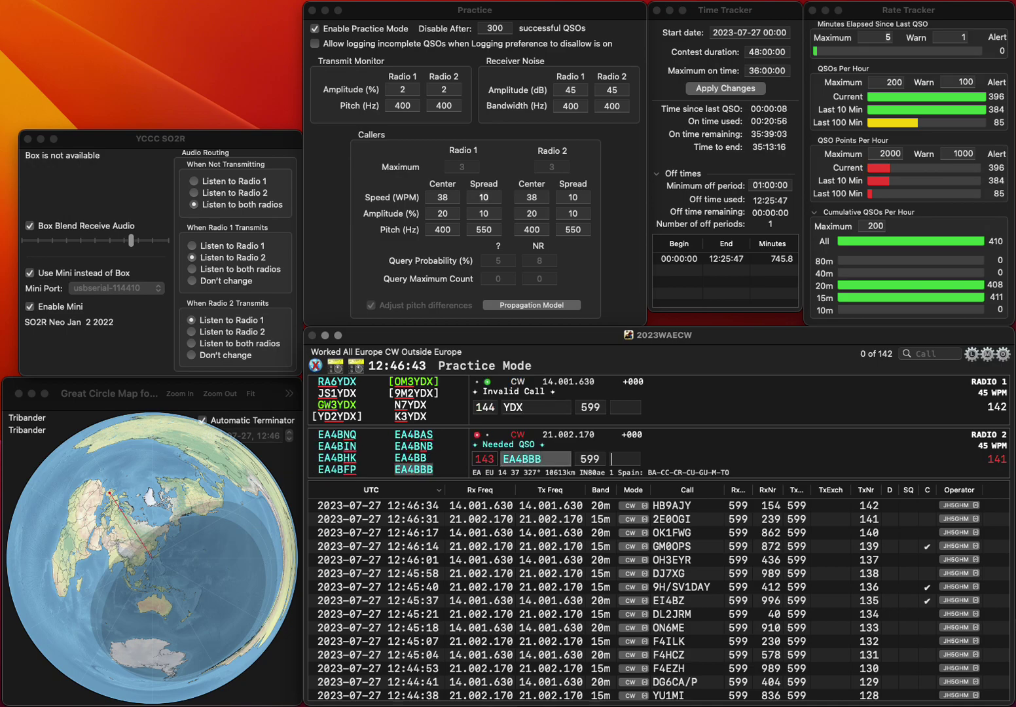
pyautogui.write('T1')
pyautogui.press('Return')
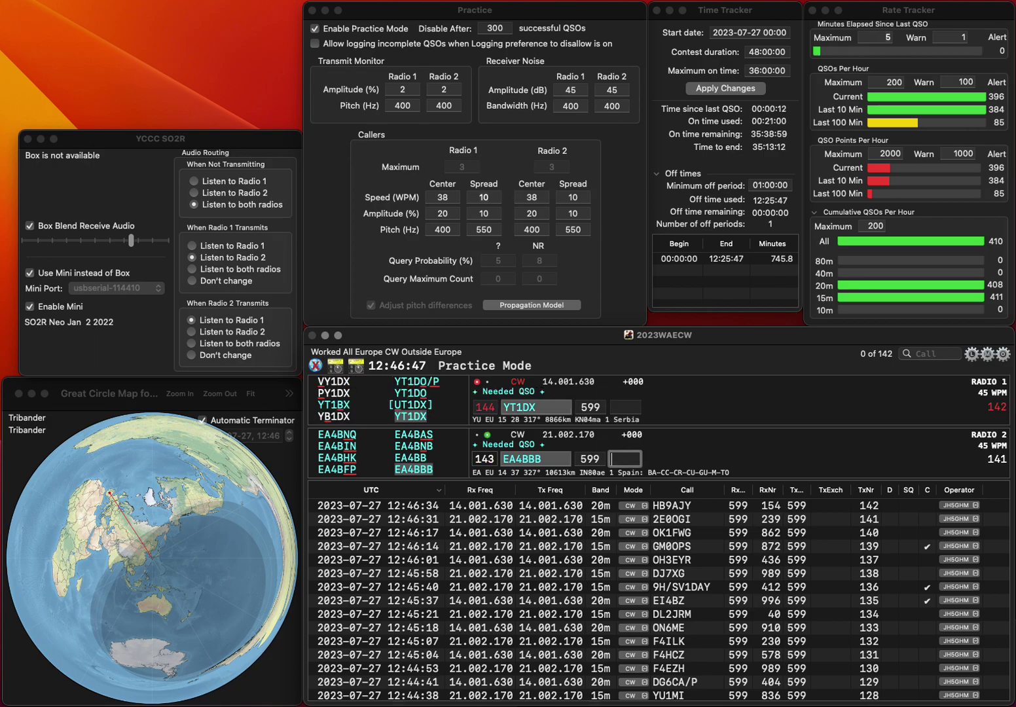
pyautogui.write('940')
pyautogui.press('Return')
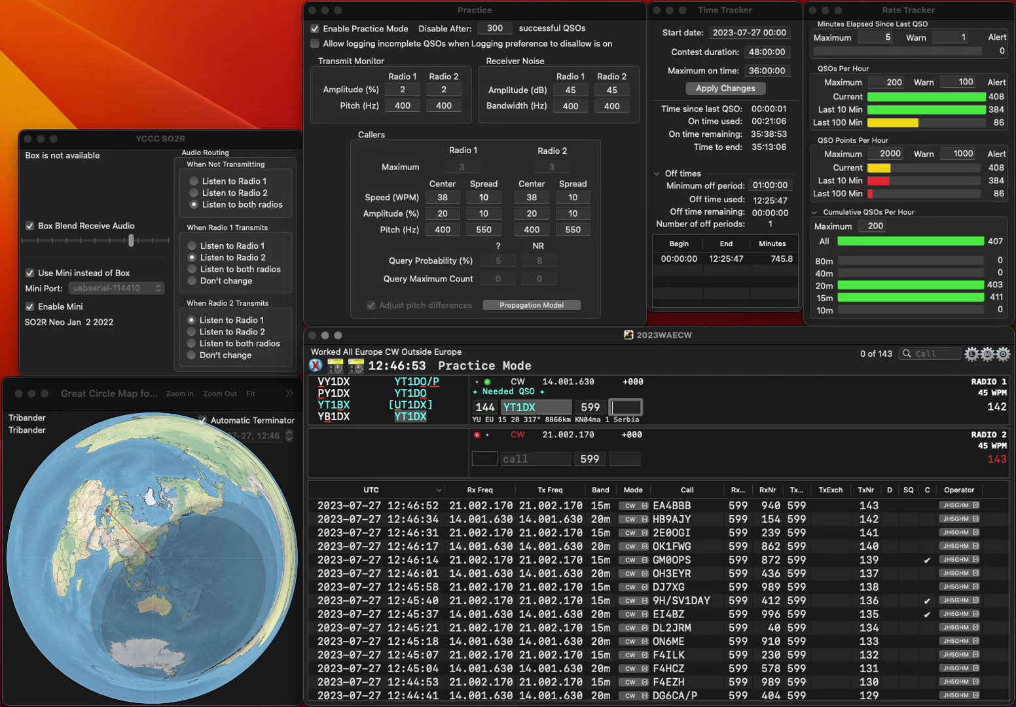
# Change the Radio 1 call to YU1DX and send it to the caller
pyautogui.press('space')
pyautogui.press('Left')
pyautogui.press('Left')
pyautogui.press('Left')
pyautogui.press('BackSpace')
pyautogui.write('U')
pyautogui.press('Return')
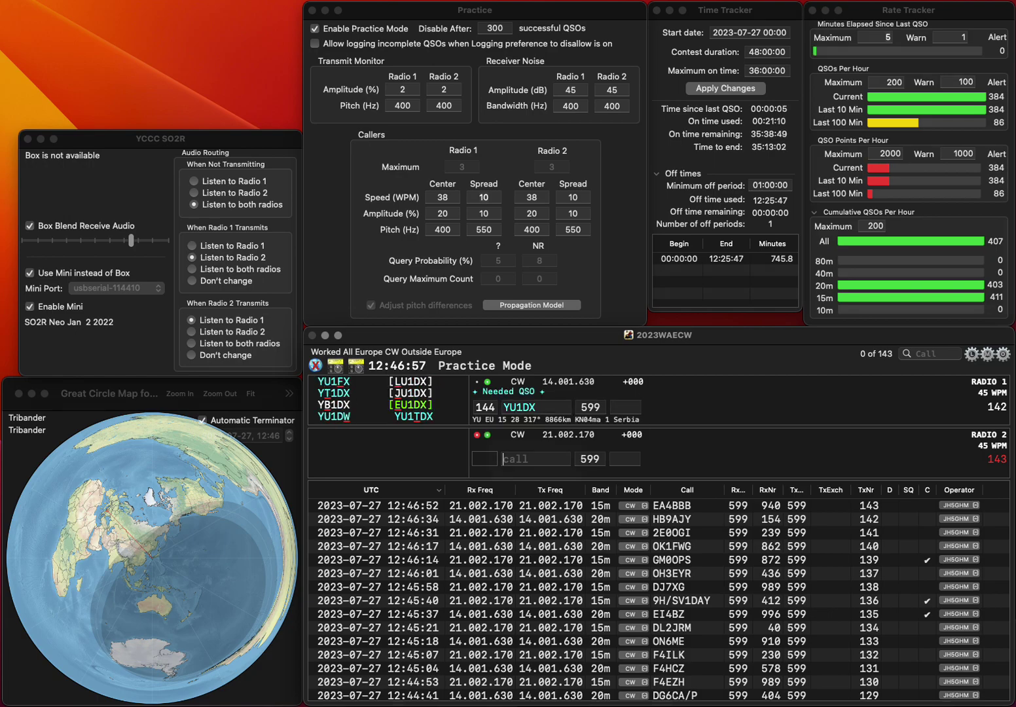
pyautogui.write('ON4AIQ')
pyautogui.press('Return')
pyautogui.press('BackSpace')
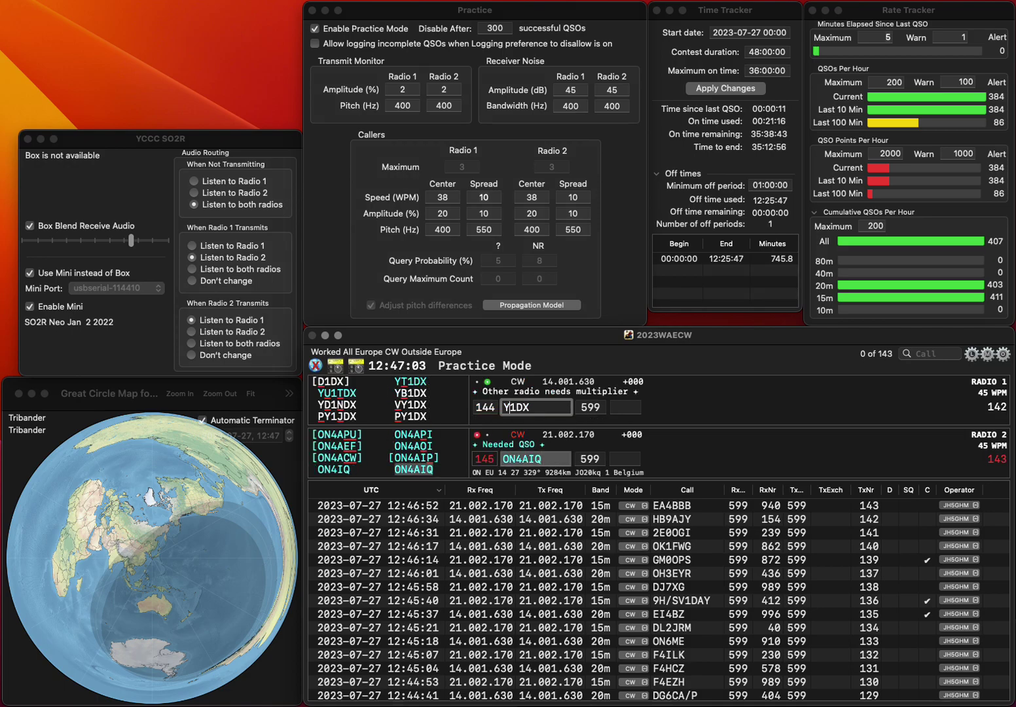
pyautogui.write('T')
pyautogui.press('Right')
pyautogui.press('Right')
pyautogui.press('BackSpace')
pyautogui.write('B')
pyautogui.press('Return')
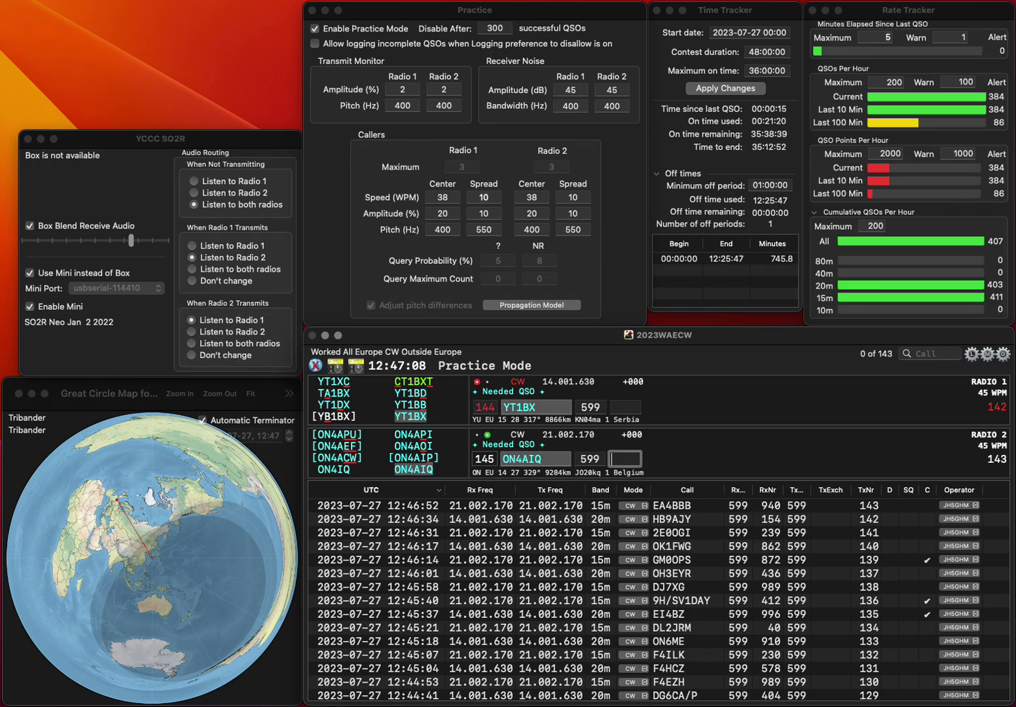
pyautogui.write('460')
pyautogui.press('Return')
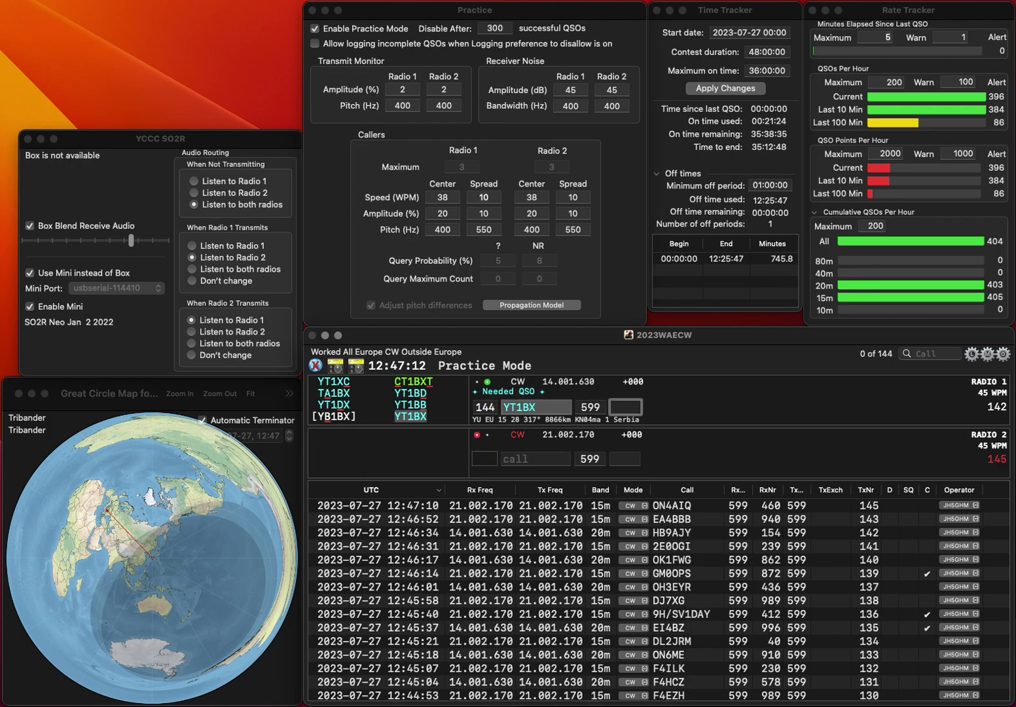
pyautogui.write('318')
pyautogui.press('Return')
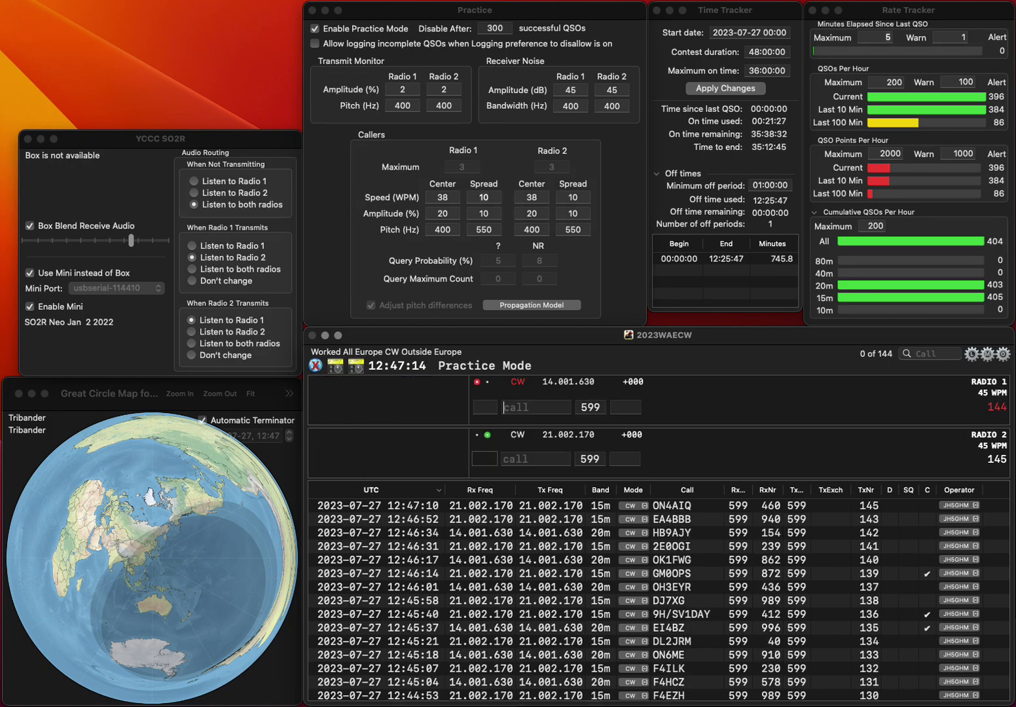
pyautogui.write('EA4NI')
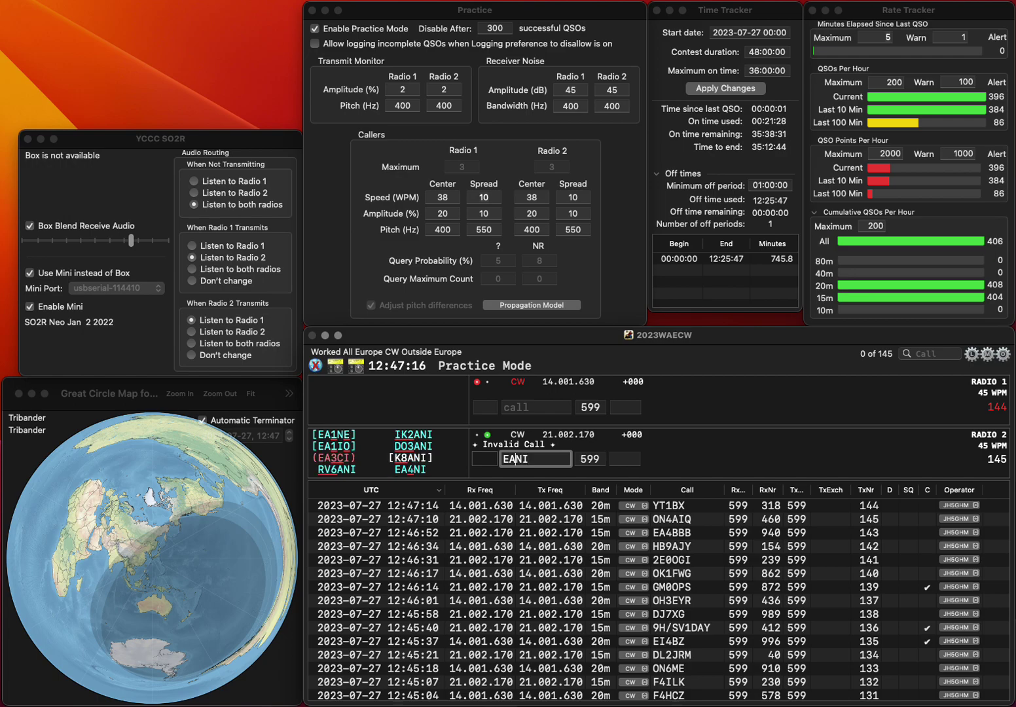
pyautogui.press('Return')
pyautogui.write('YT')
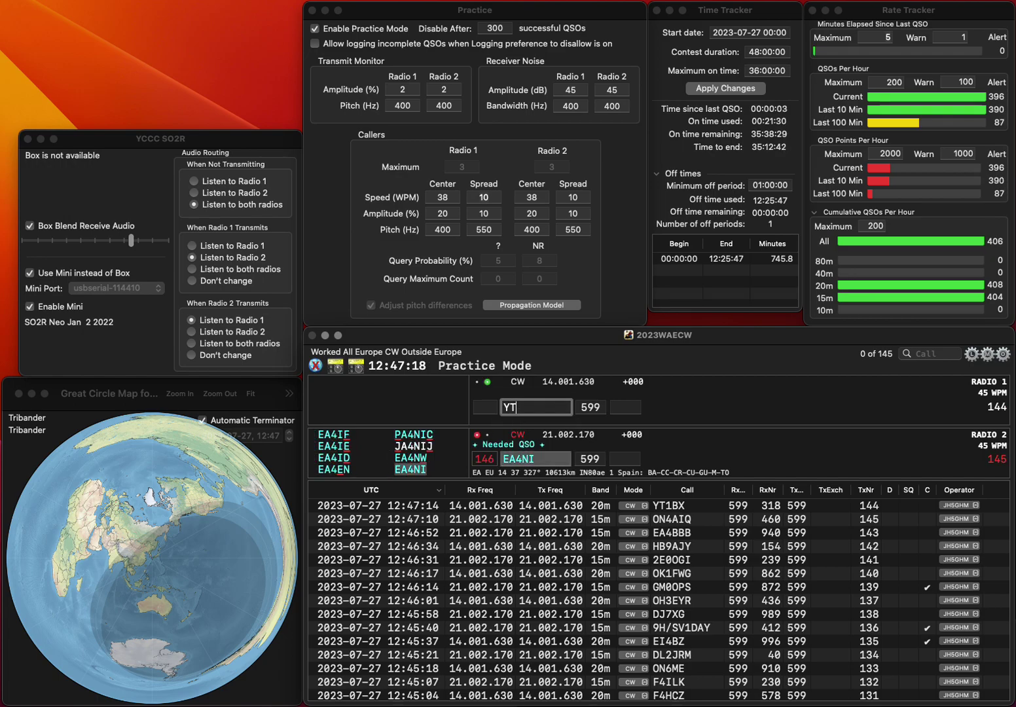
pyautogui.write('3VP')
pyautogui.press('Left')
pyautogui.press('Left')
pyautogui.press('Left')
pyautogui.press('Left')
pyautogui.press('Right')
pyautogui.press('Right')
pyautogui.press('BackSpace')
pyautogui.write('2')
pyautogui.press('Return')
# Log EA4NI on Radio 2 with received number 444 and YT2VP on Radio 1 with received number 403
pyautogui.click(625, 458)
pyautogui.write('444')
pyautogui.press('Return')
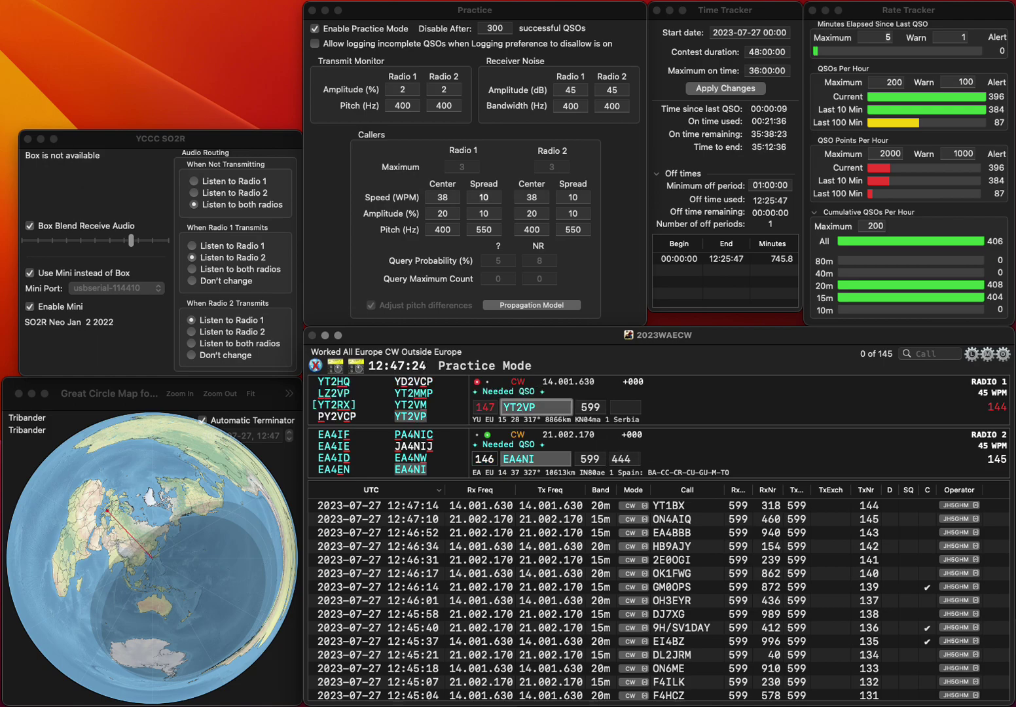
pyautogui.press('Tab')
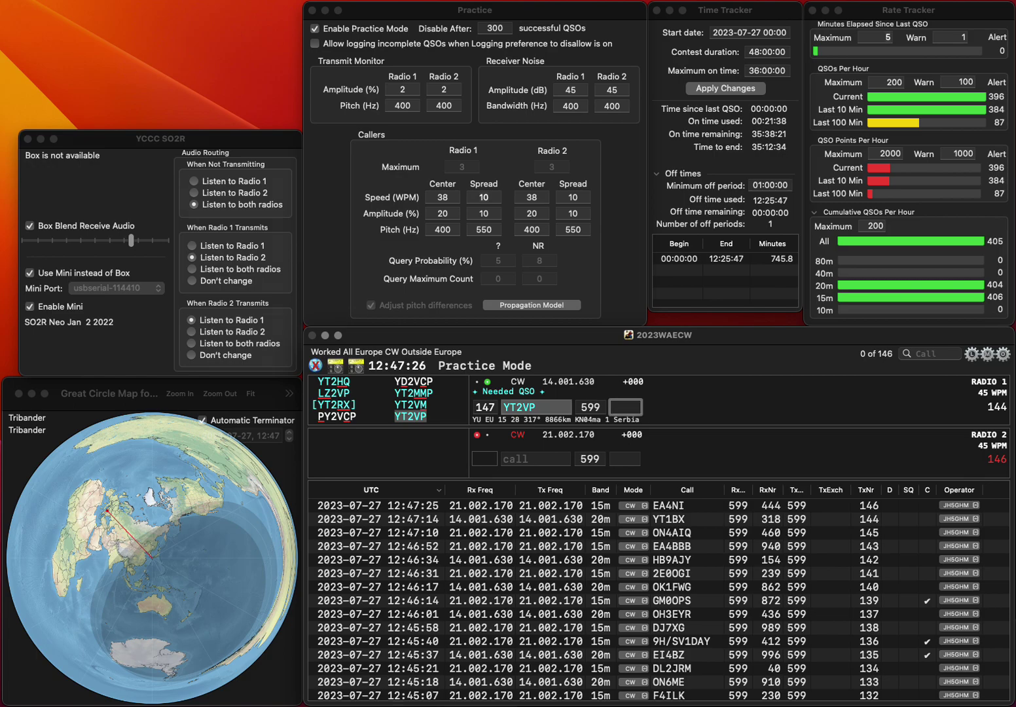
pyautogui.write('40')
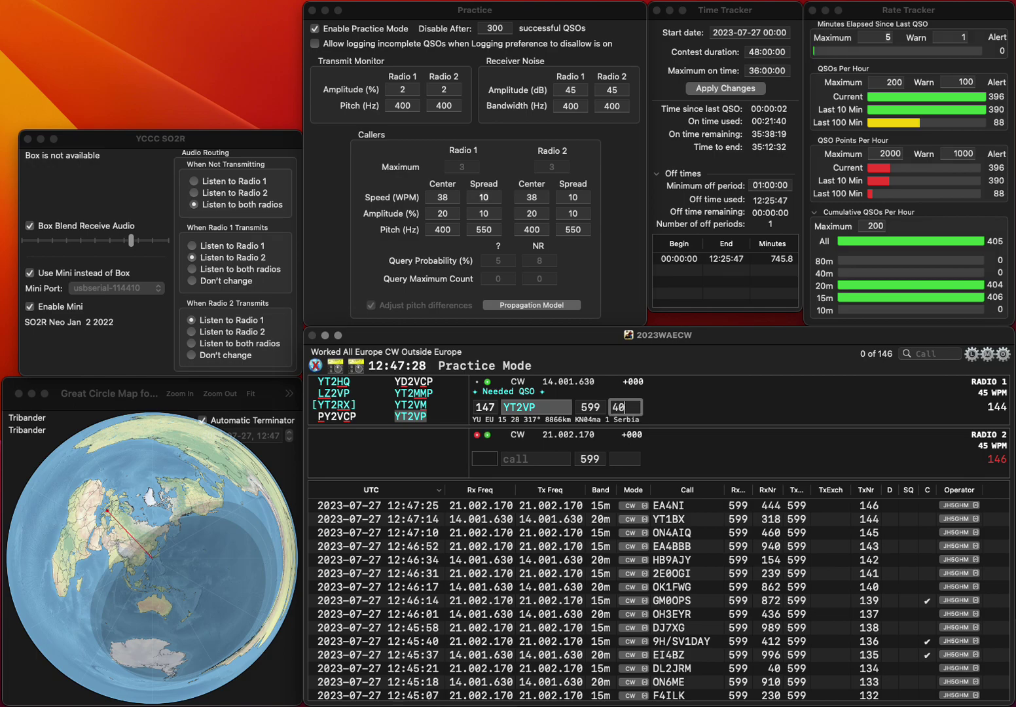
pyautogui.write('3')
pyautogui.press('Return')
pyautogui.write('7UW')
pyautogui.press('Home')
pyautogui.write('US')
pyautogui.press('Return')
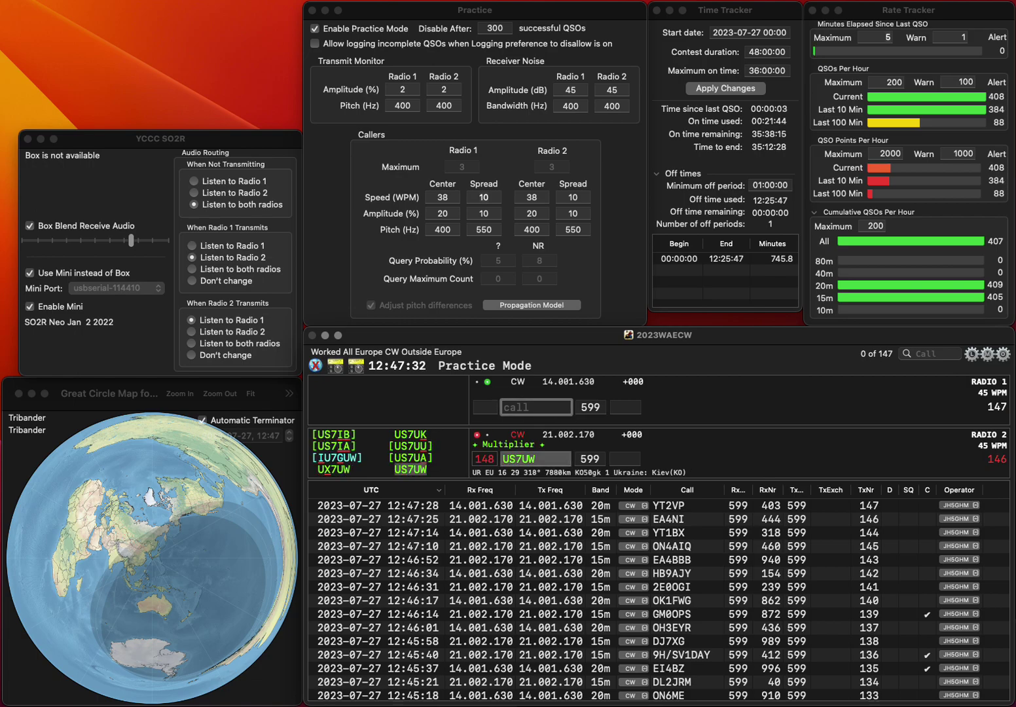
pyautogui.write('ON7D')
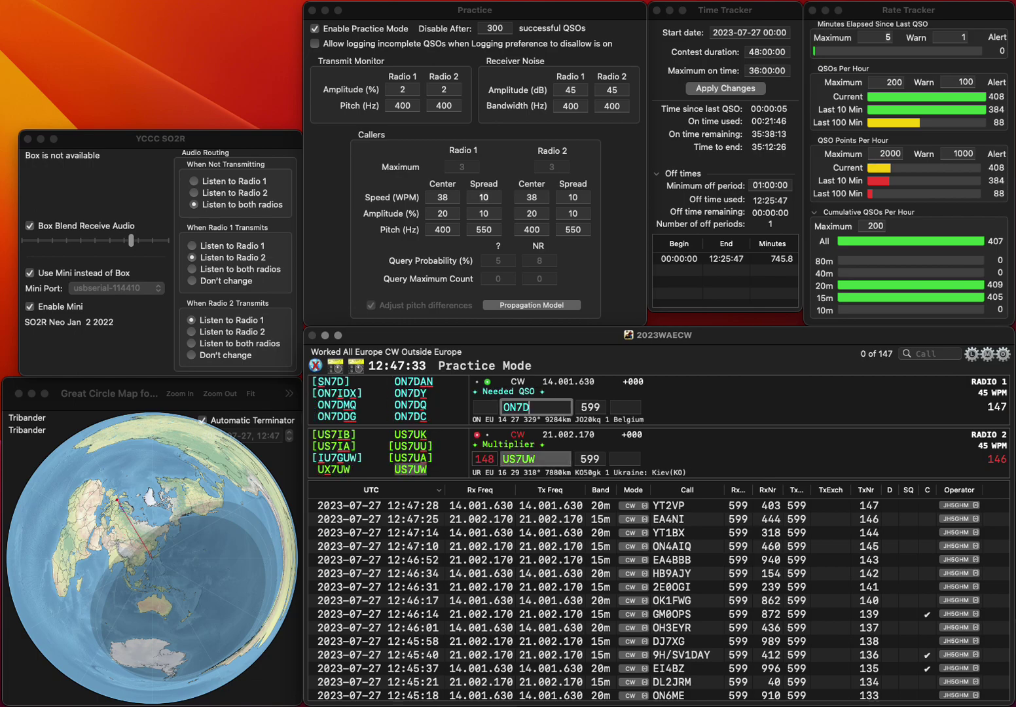
pyautogui.write('C')
pyautogui.press('Return')
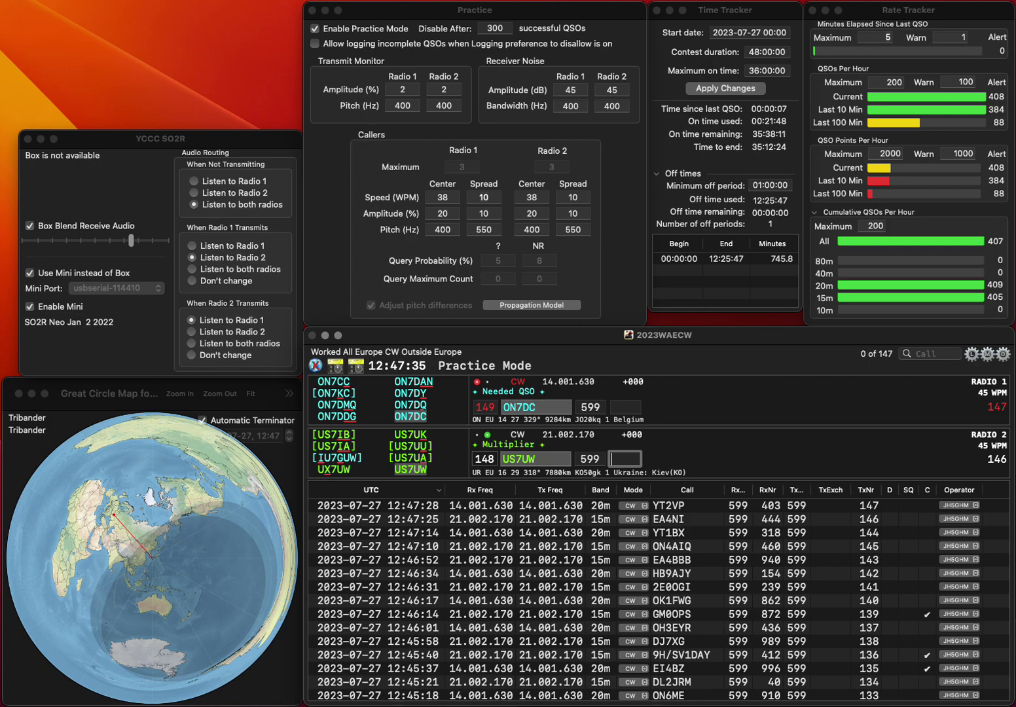
pyautogui.write('976')
pyautogui.press('Return')
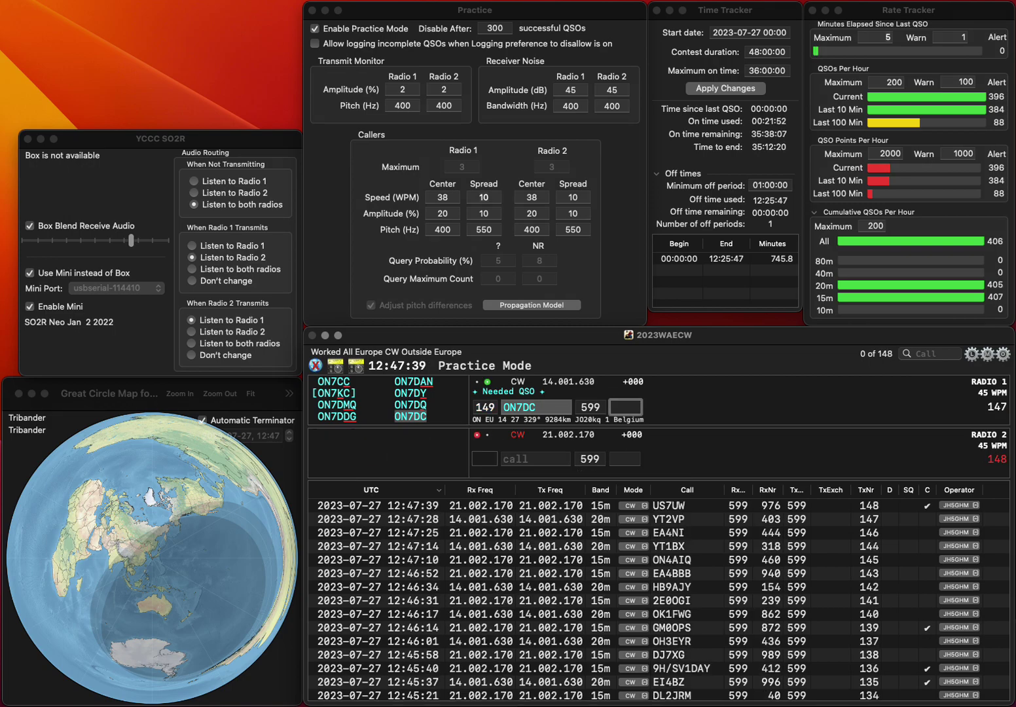
pyautogui.write('75')
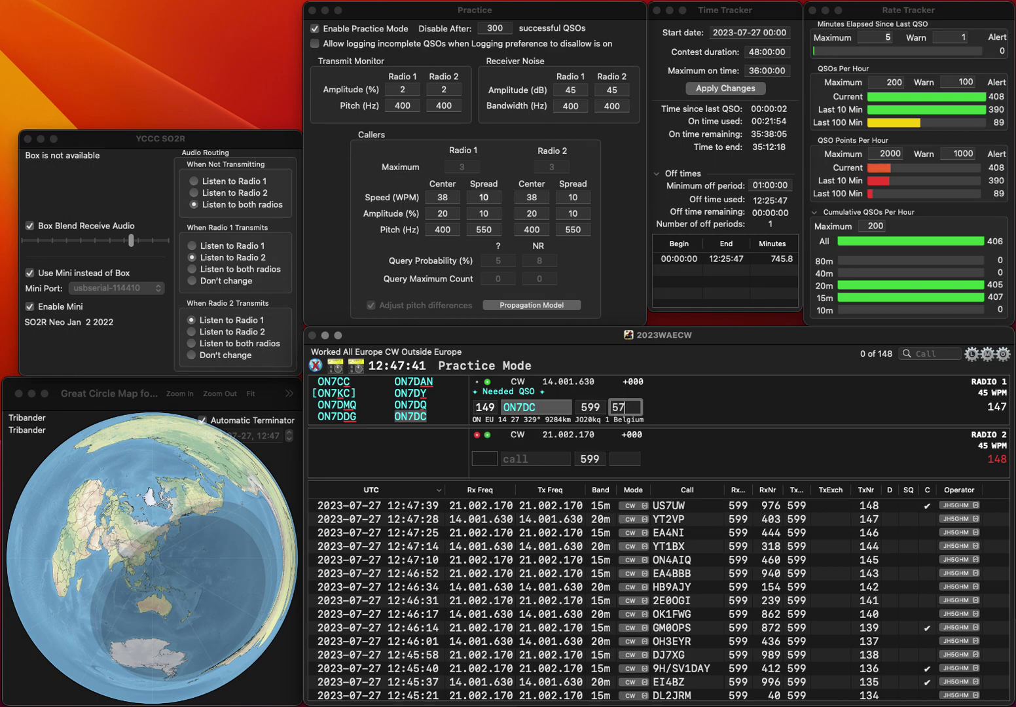
pyautogui.press('Return')
# Answer EB5CUN on Radio 2 and SQ1GQT on Radio 1, sending each caller its exchange
pyautogui.write('EB5CUN')
pyautogui.press('Return')
pyautogui.write('UQ1GQT')
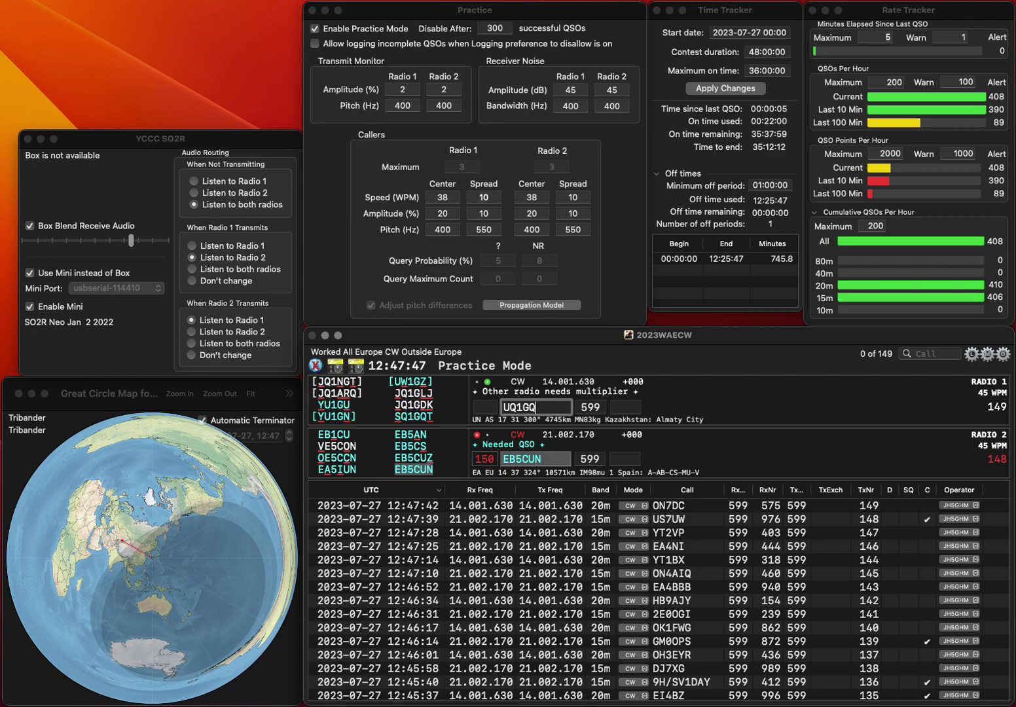
pyautogui.press('Home')
pyautogui.press('Delete')
pyautogui.write('S')
pyautogui.press('Return')
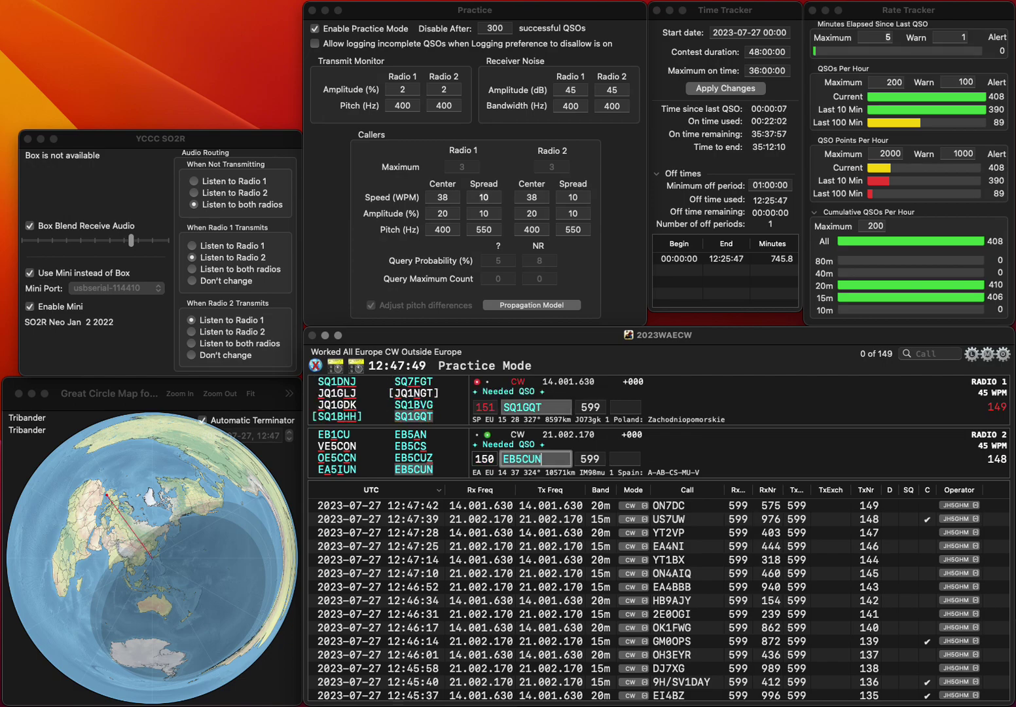
pyautogui.write('35')
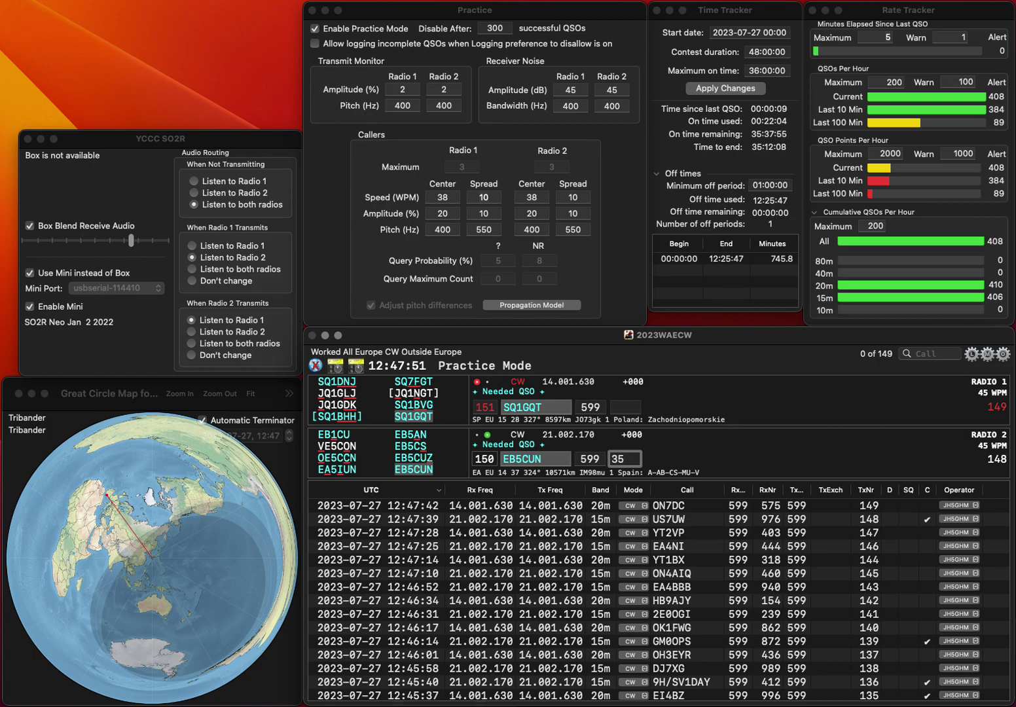
pyautogui.write('0')
pyautogui.press('Return')
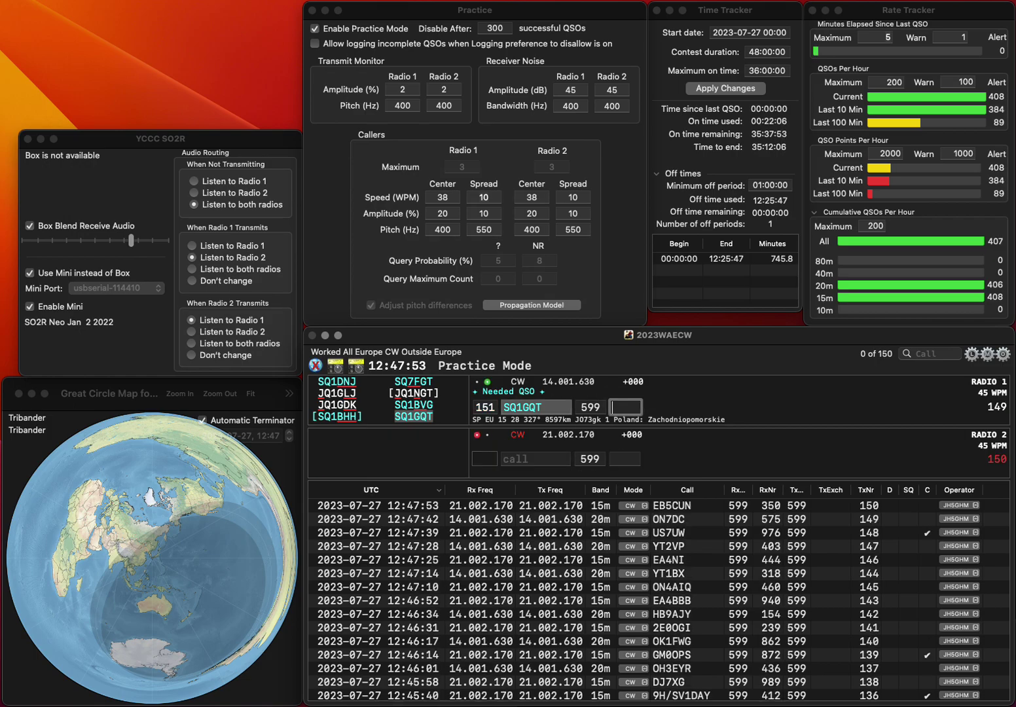
pyautogui.write('174')
pyautogui.press('Return')
pyautogui.write('EA')
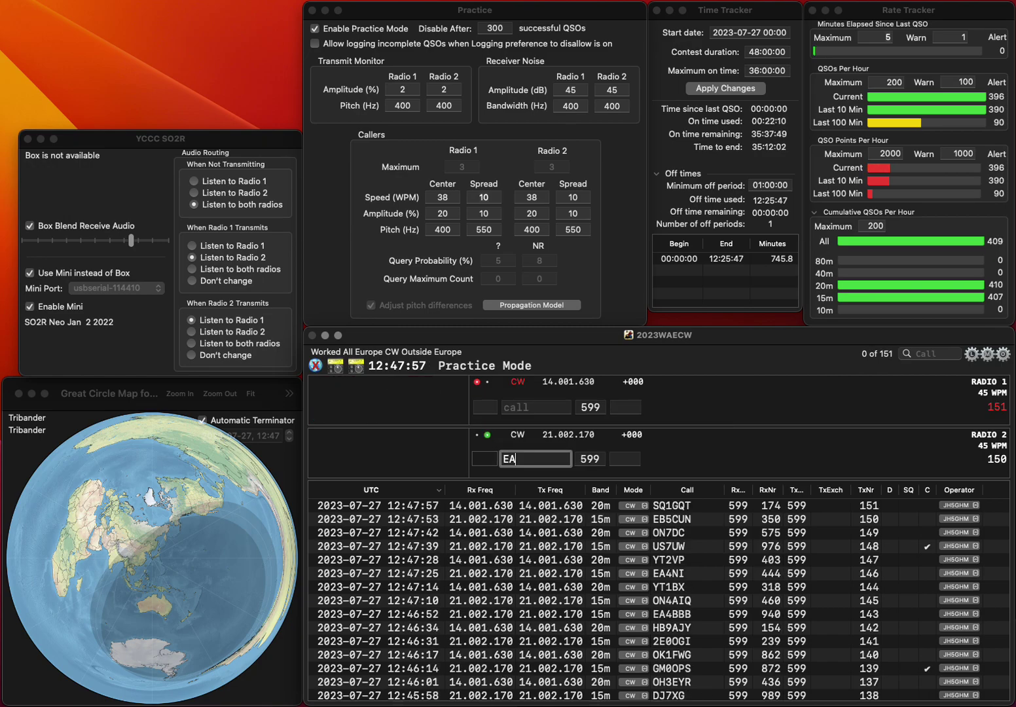
pyautogui.write('4BW')
pyautogui.press('Left')
pyautogui.press('Left')
pyautogui.write('4')
pyautogui.press('Return')
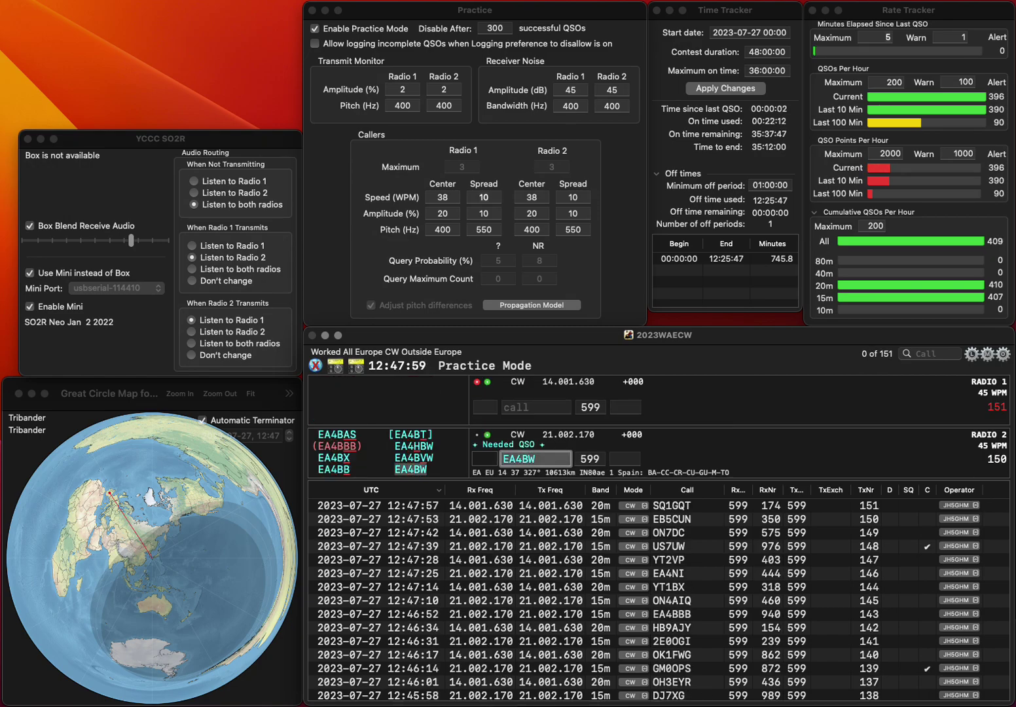
pyautogui.write('ONGQ')
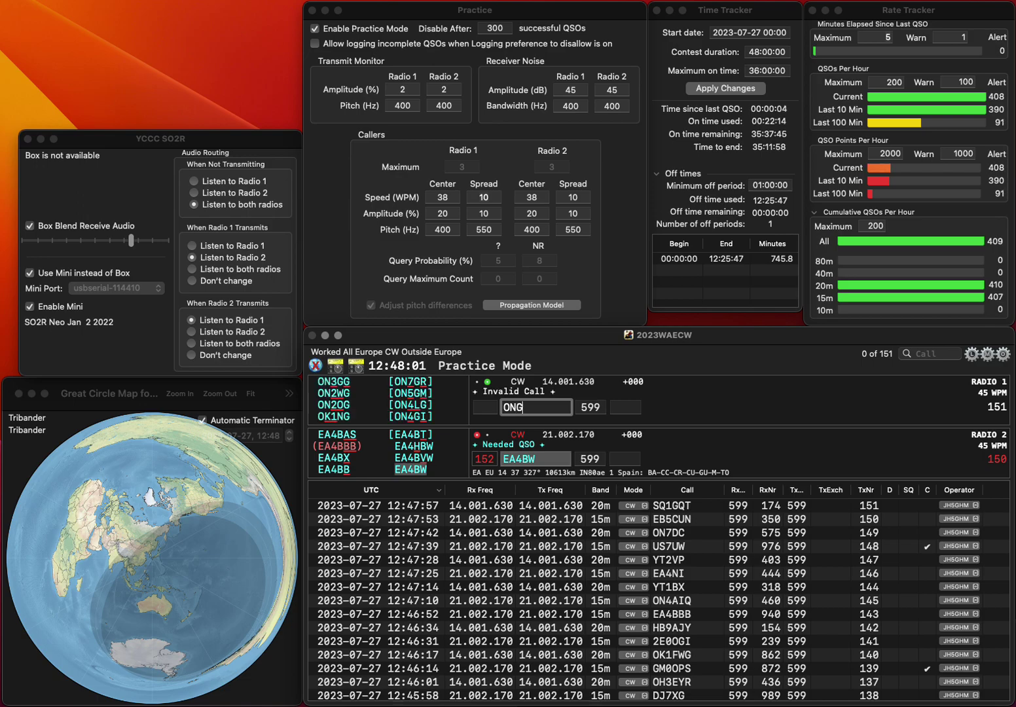
pyautogui.press('Left')
pyautogui.press('Left')
pyautogui.write('5')
pyautogui.press('Return')
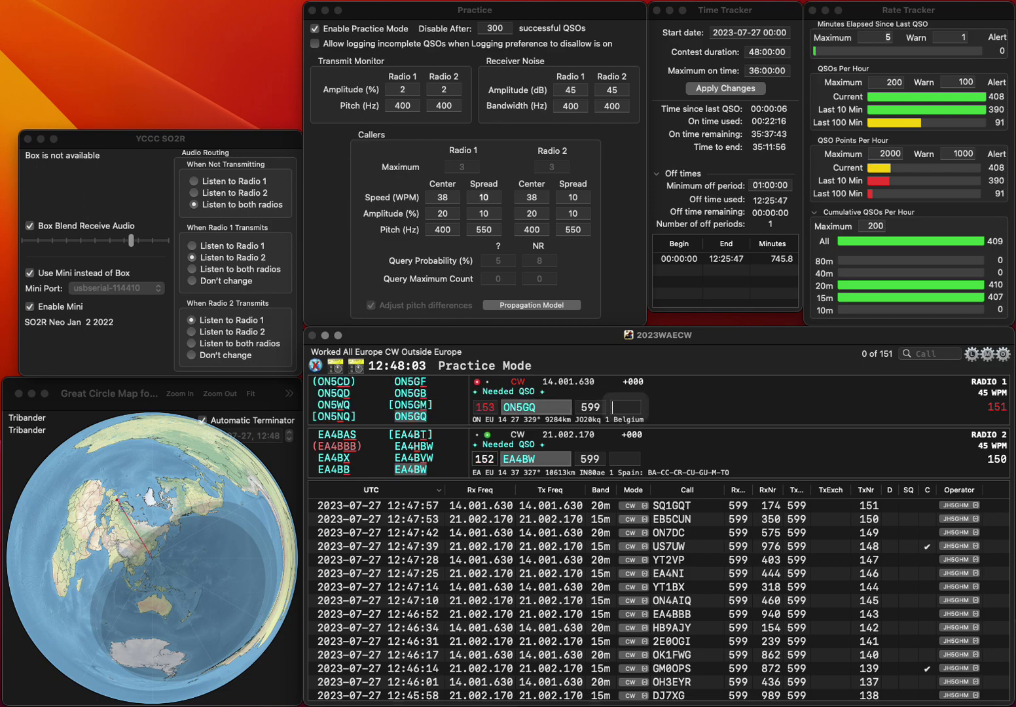
# Correct the Radio 2 call to EA4DW and send it to the caller
pyautogui.press('space')
pyautogui.press('Left')
pyautogui.press('BackSpace')
pyautogui.write('D')
pyautogui.press('Return')
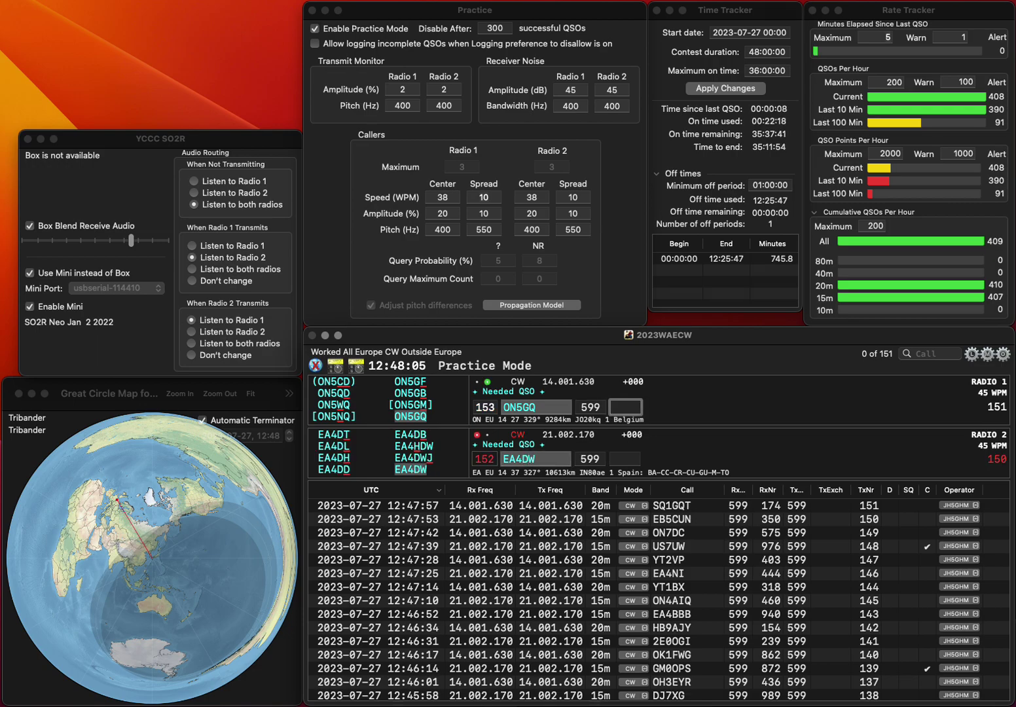
pyautogui.write('34')
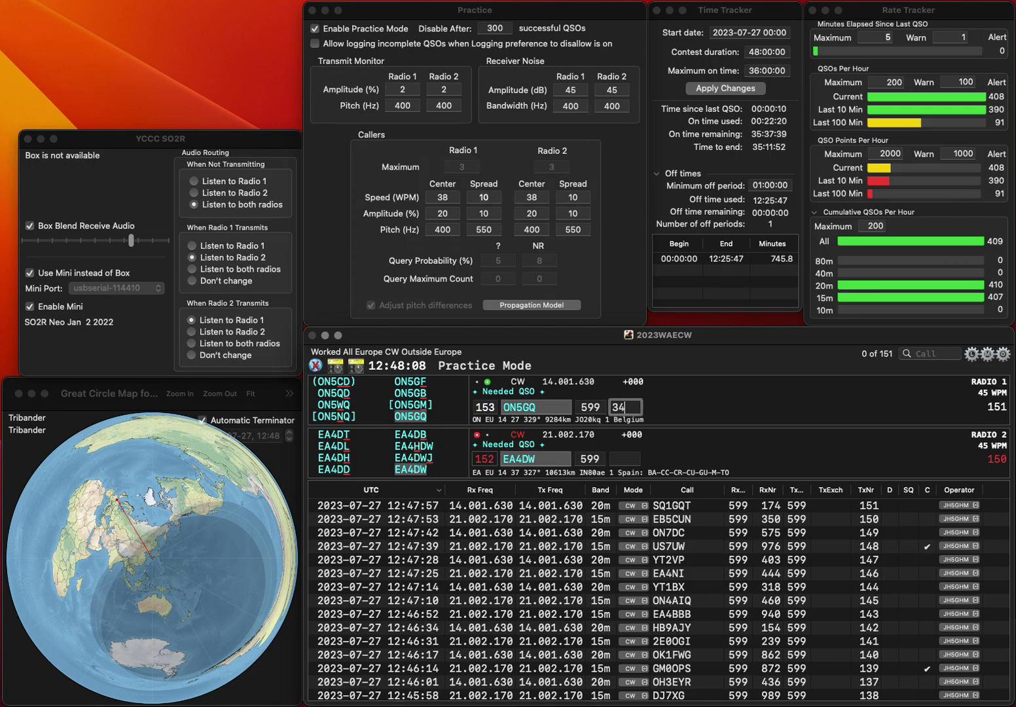
pyautogui.press('Return')
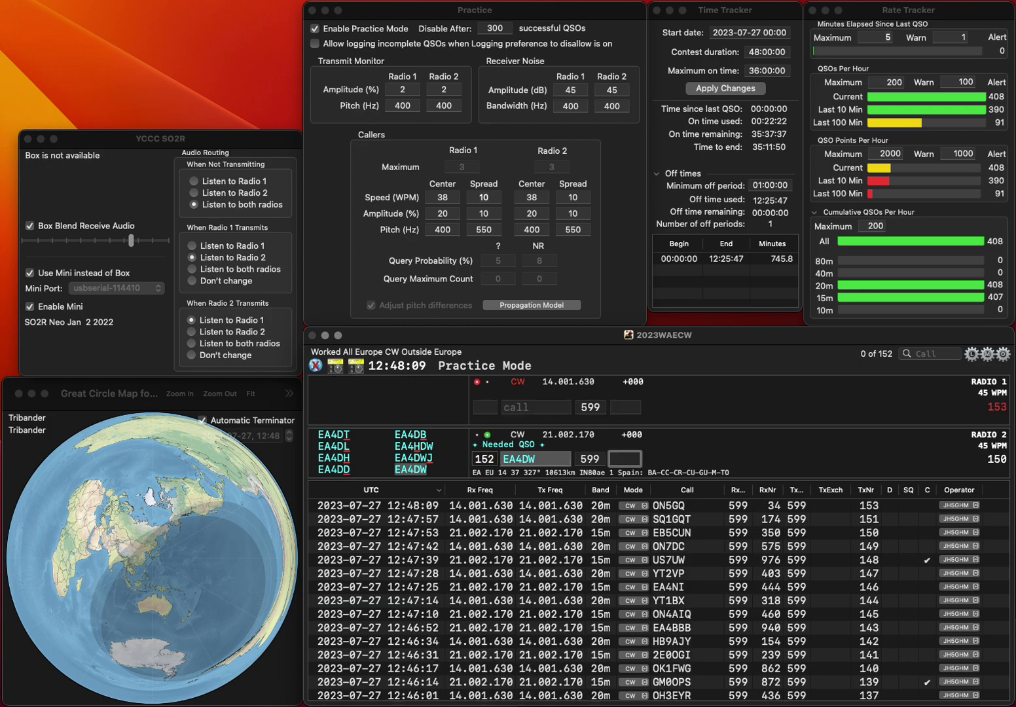
pyautogui.write('7')
pyautogui.press('Return')
# Answer IZ4YAB on Radio 1 with the exchange and send the partial call IYE on Radio 2
pyautogui.write('IZ4YAB')
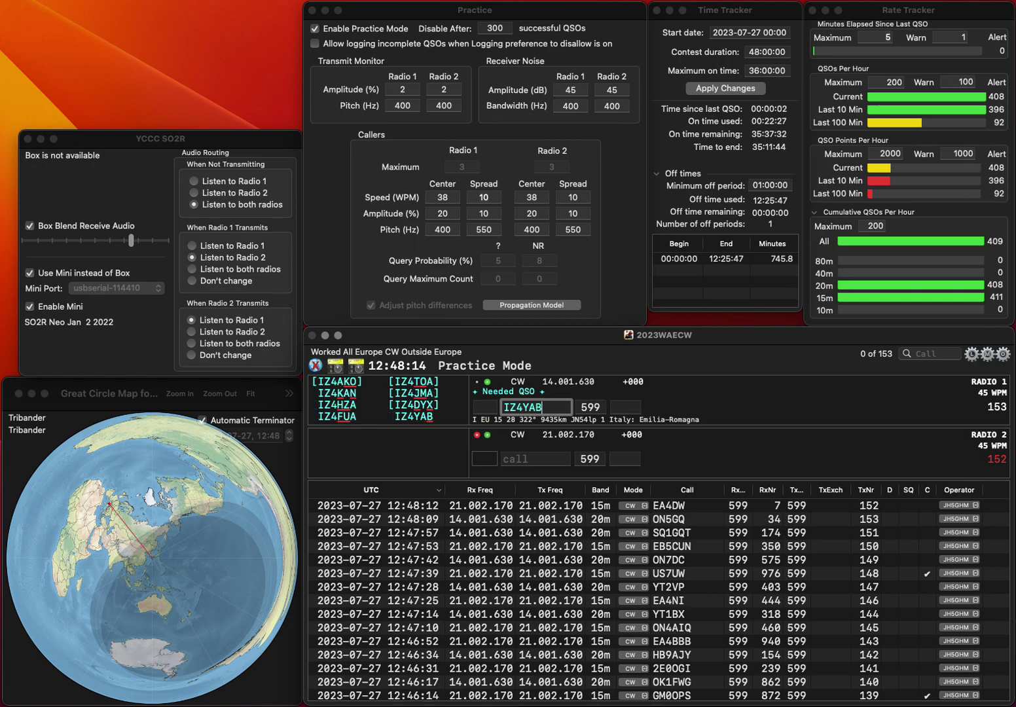
pyautogui.press('Return')
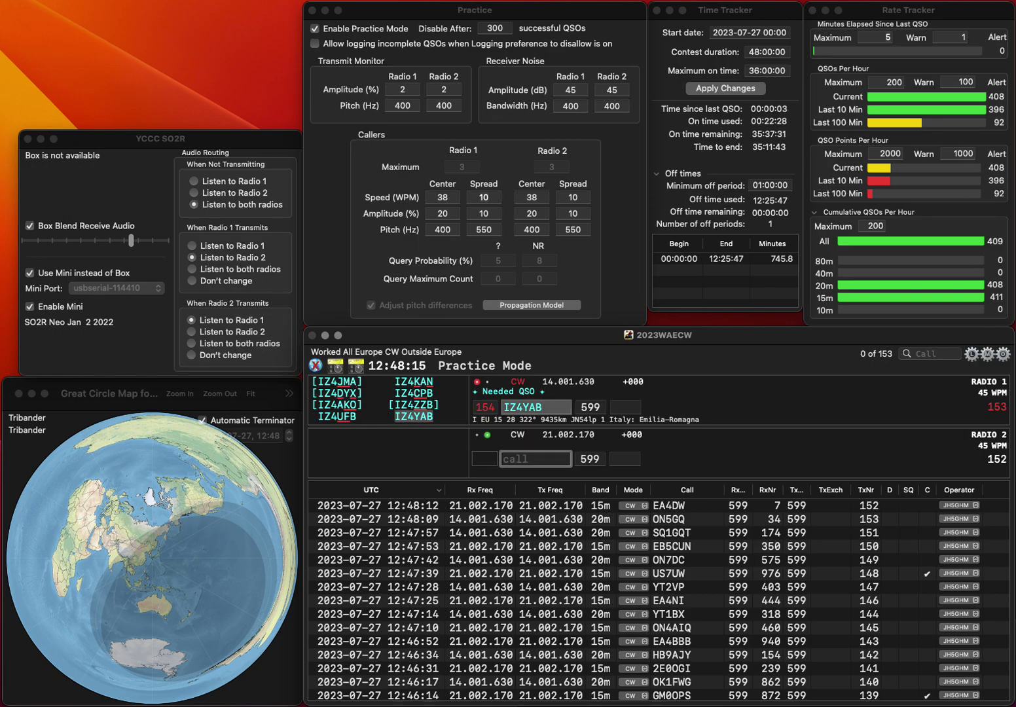
pyautogui.write('YE')
pyautogui.press('Left')
pyautogui.press('Left')
pyautogui.write('I')
pyautogui.press('Return')
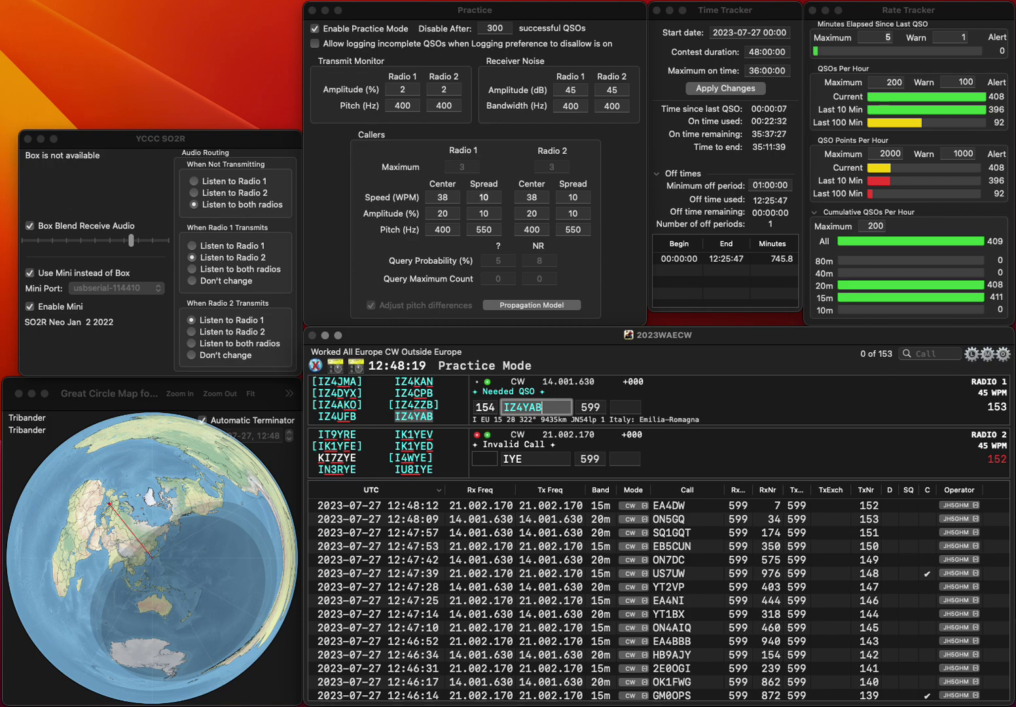
pyautogui.press('space')
pyautogui.write('612')
pyautogui.press('Return')
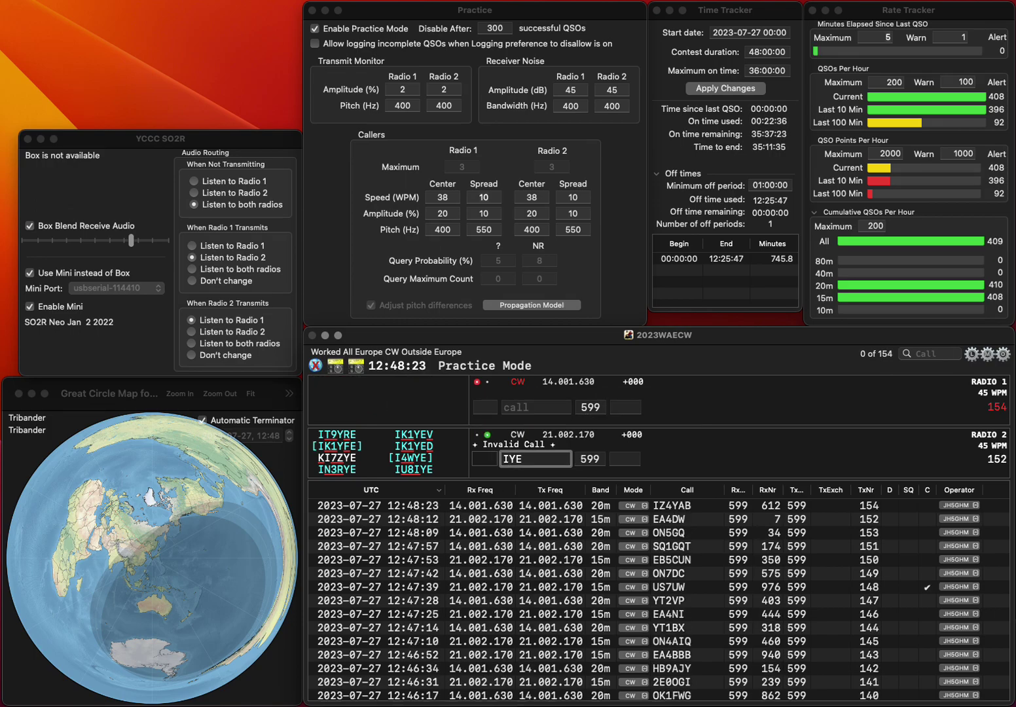
# Complete the Radio 2 call as I4WYE and answer RA4AG on Radio 1, sending each its exchange
pyautogui.write('4W')
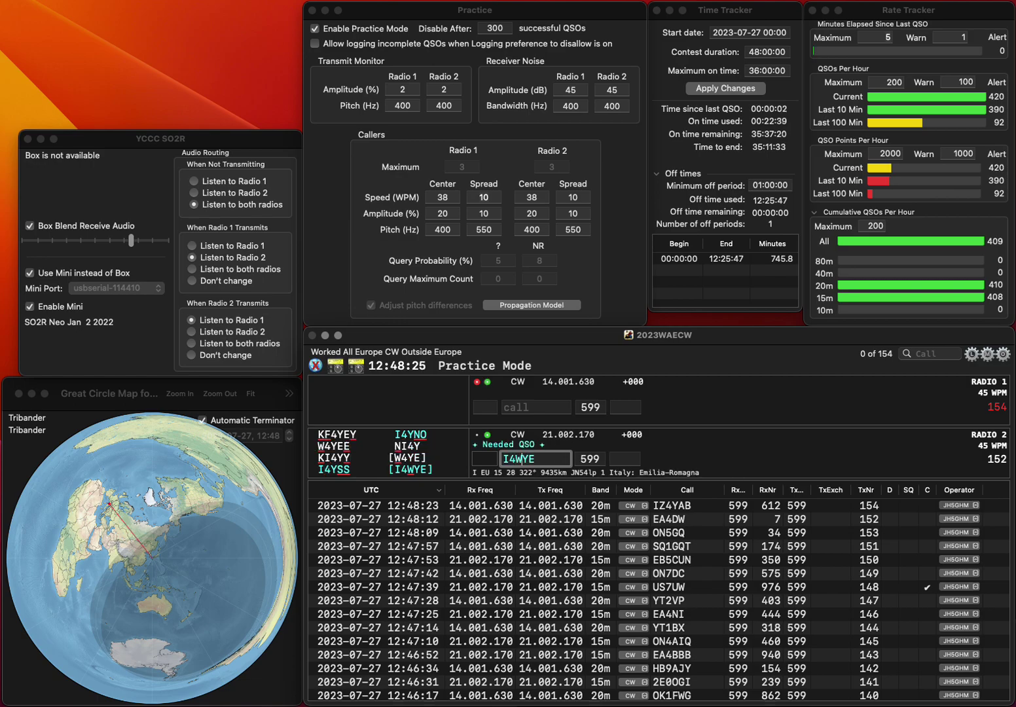
pyautogui.write('RA4AG')
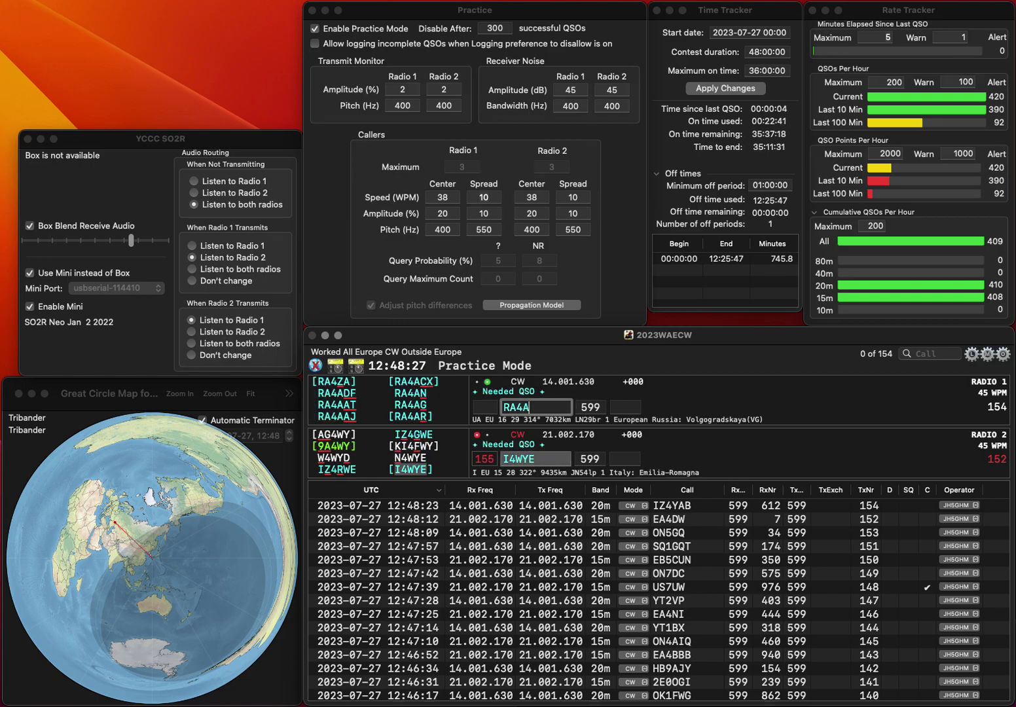
pyautogui.press('Return')
# Log I4WYE on Radio 2 with received number 640 and RA4AG on Radio 1 with received number 421
pyautogui.press('`')
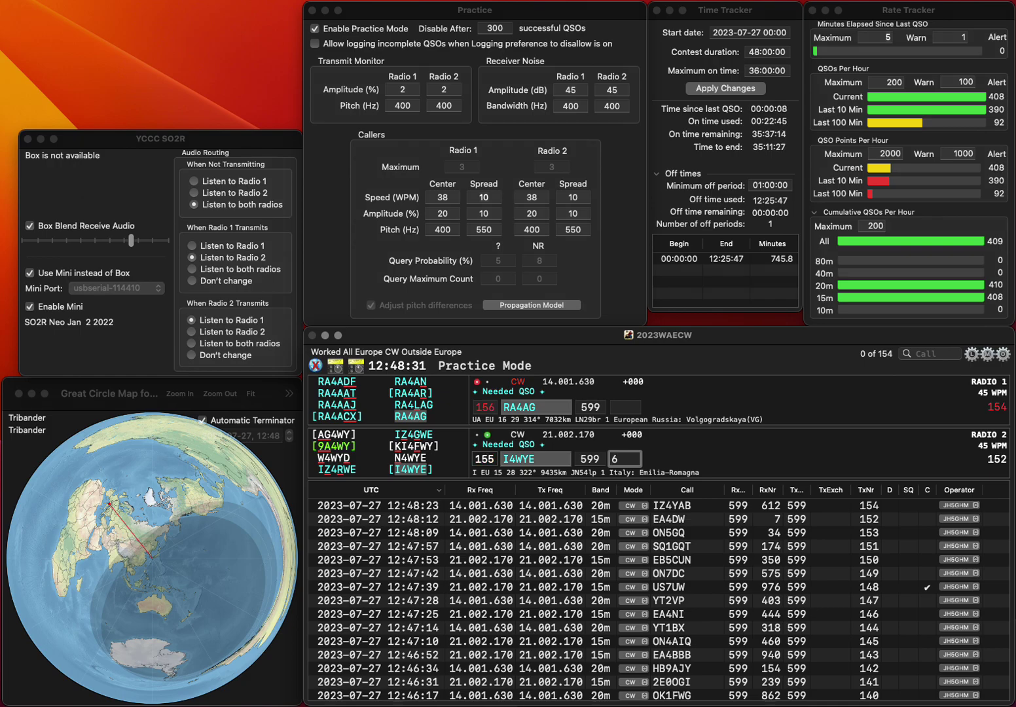
pyautogui.write('640')
pyautogui.press('Return')
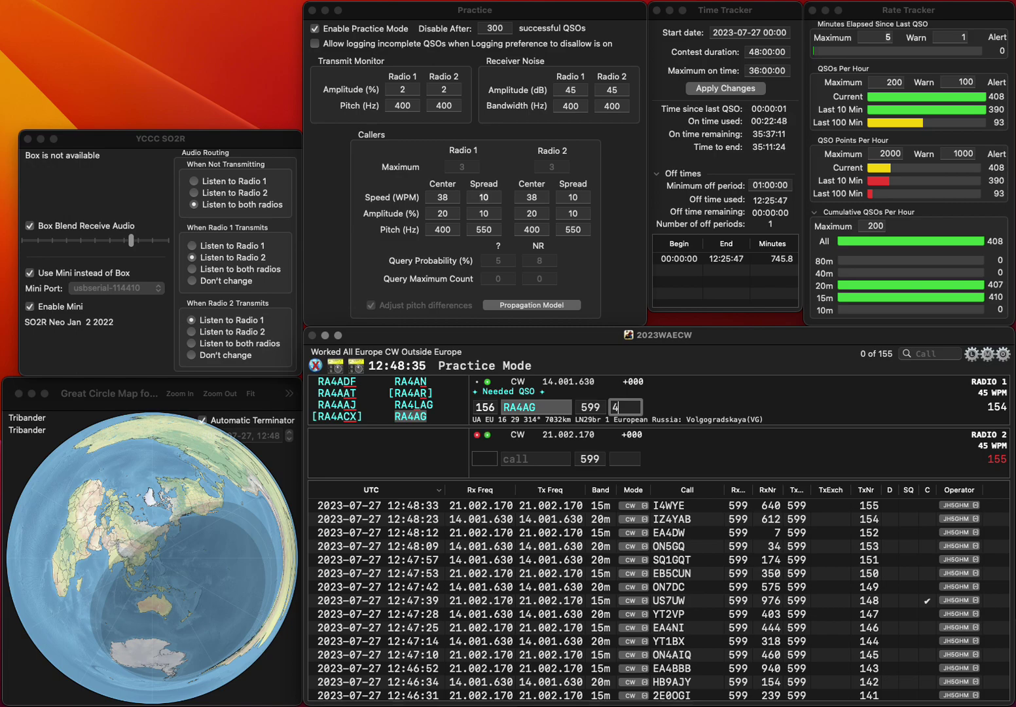
pyautogui.write('21')
pyautogui.press('Return')
pyautogui.write('EA1CS')
pyautogui.press('Return')
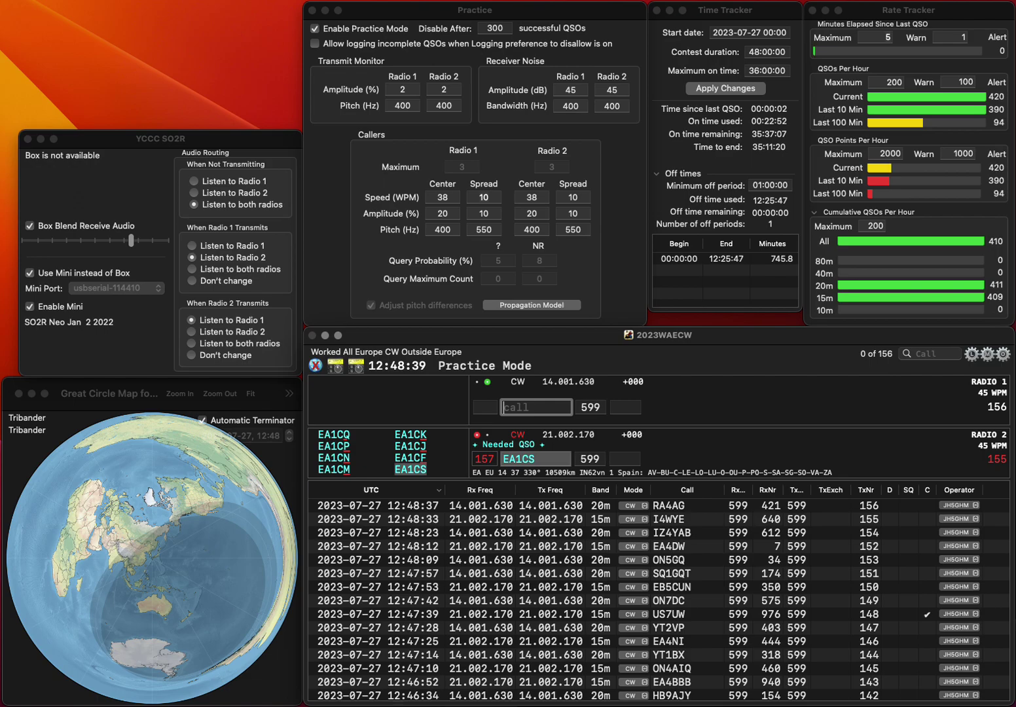
pyautogui.write('F4IBN')
pyautogui.press('Return')
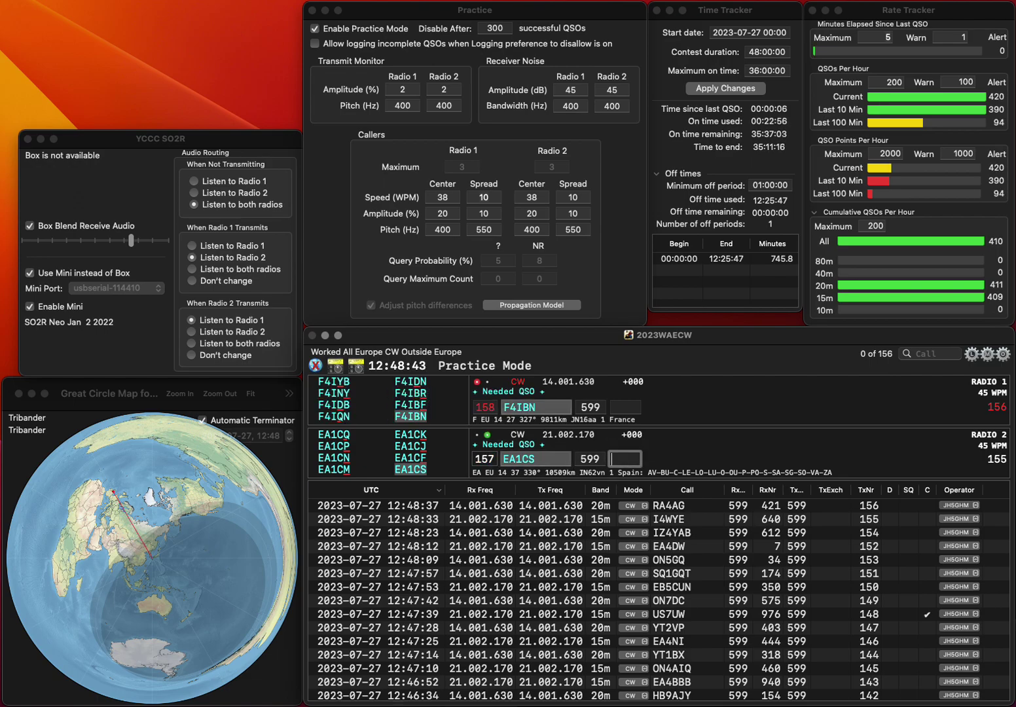
# Log EA1CS on Radio 2 with received number 570 and F4IBN on Radio 1 with received number 71
pyautogui.write('570')
pyautogui.press('Return')
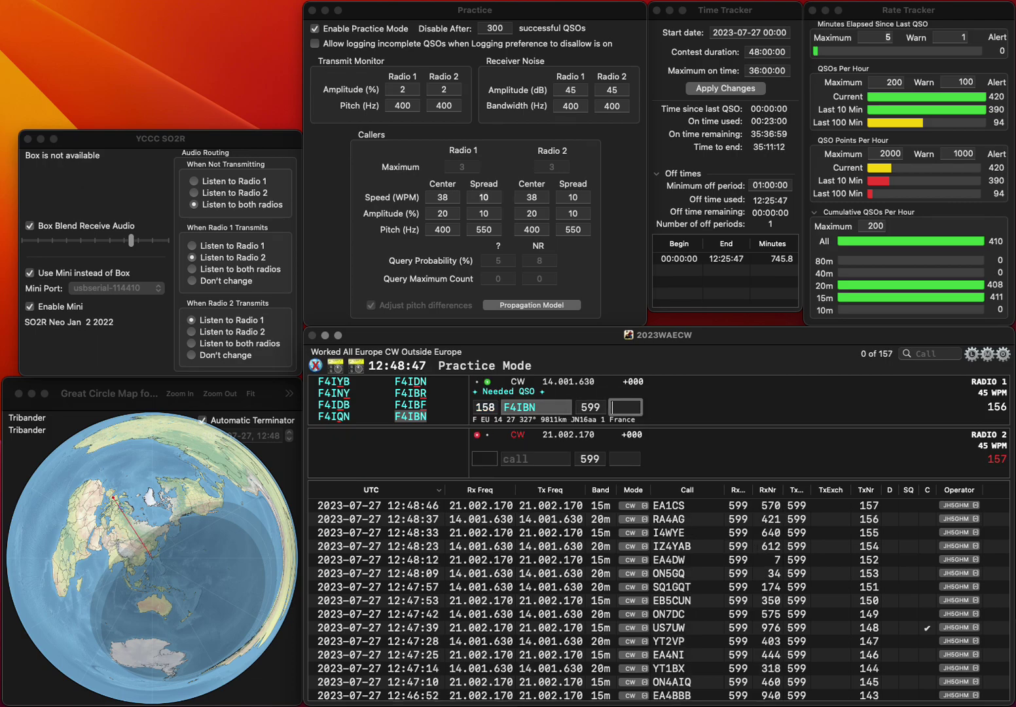
pyautogui.write('71')
pyautogui.press('Return')
pyautogui.write('OK1Z')
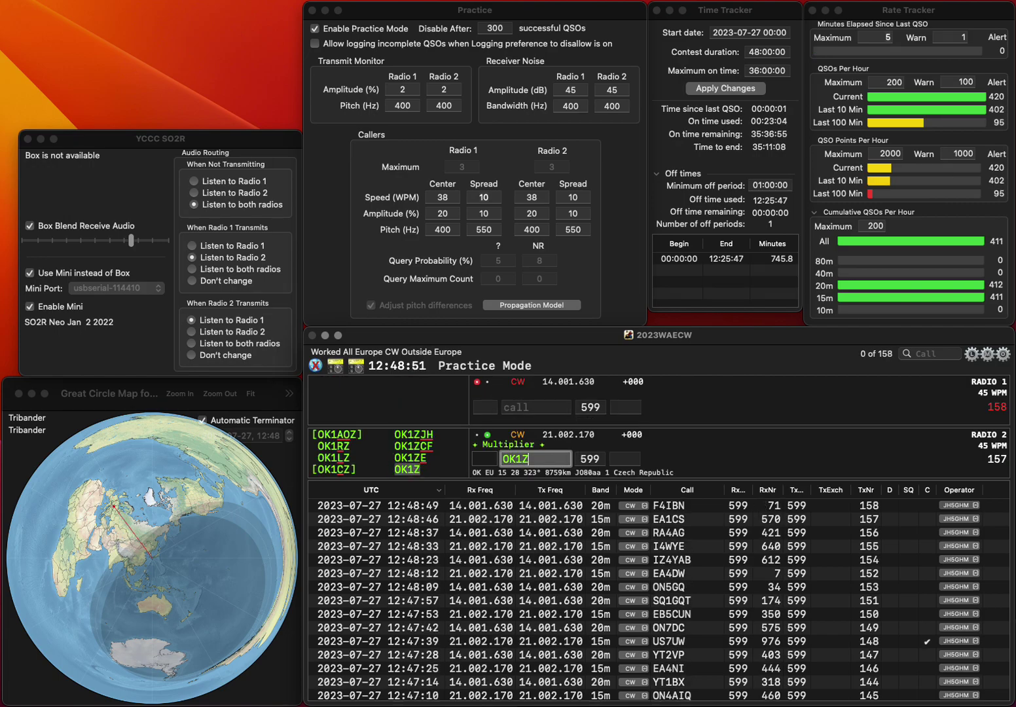
pyautogui.press('Return')
pyautogui.write('G4ACS')
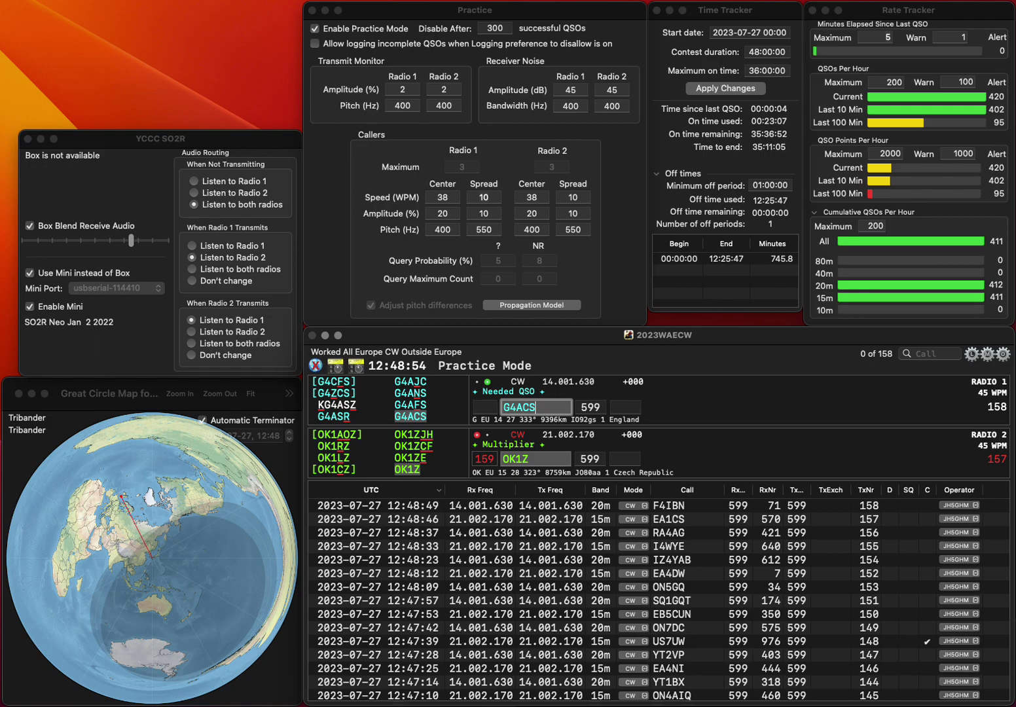
pyautogui.press('Return')
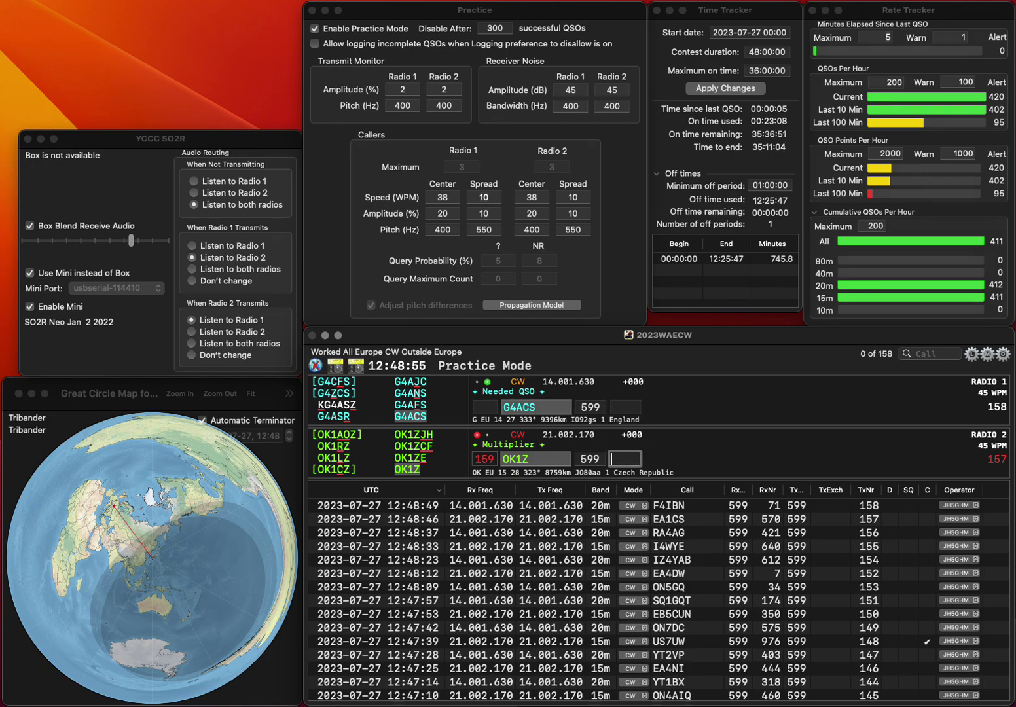
# Log OK1Z on Radio 2 with received number 482 and G4ACS on Radio 1 with received number 207
pyautogui.write('482')
pyautogui.press('Return')
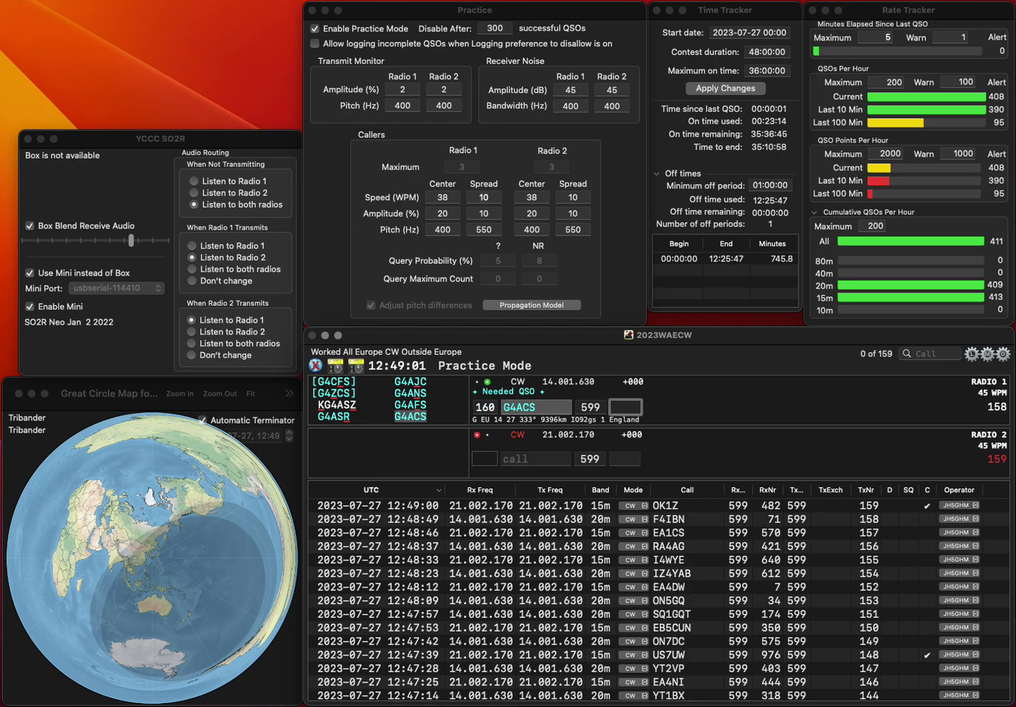
pyautogui.write('207')
pyautogui.press('Return')
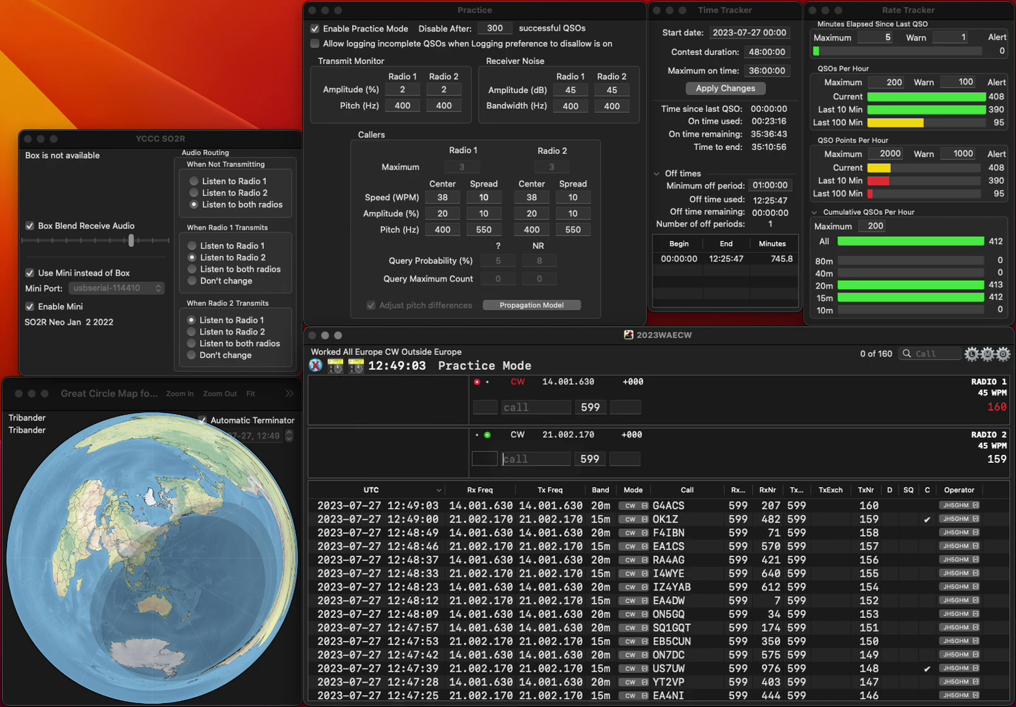
# Complete the Radio 2 call as UA3YCX and answer OK4FD on Radio 1, sending each its exchange
pyautogui.write('3YC')
pyautogui.press('Home')
pyautogui.write('U')
pyautogui.press('End')
pyautogui.write('X')
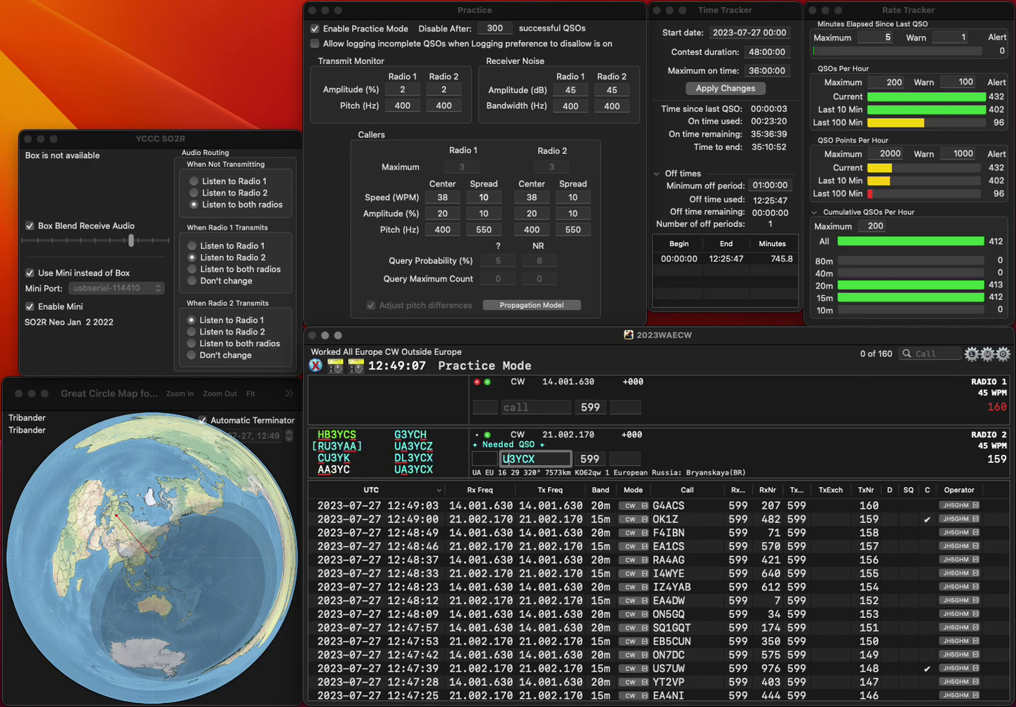
pyautogui.write('A')
pyautogui.press('Return')
pyautogui.write('Y')
pyautogui.press('BackSpace')
pyautogui.write('OK4FD')
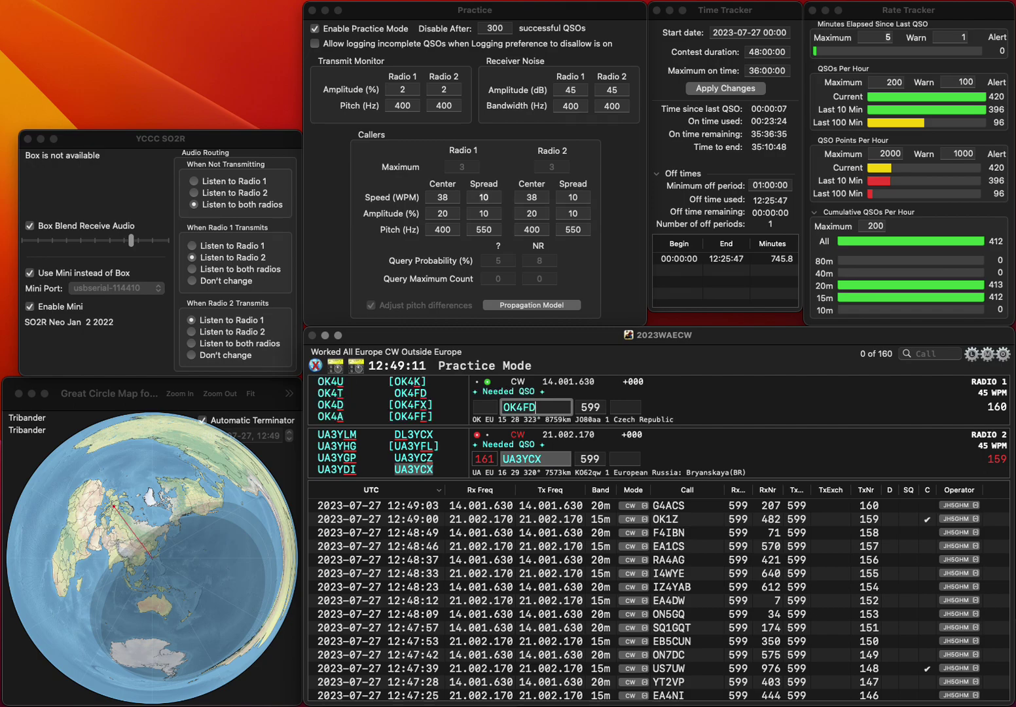
pyautogui.press('Return')
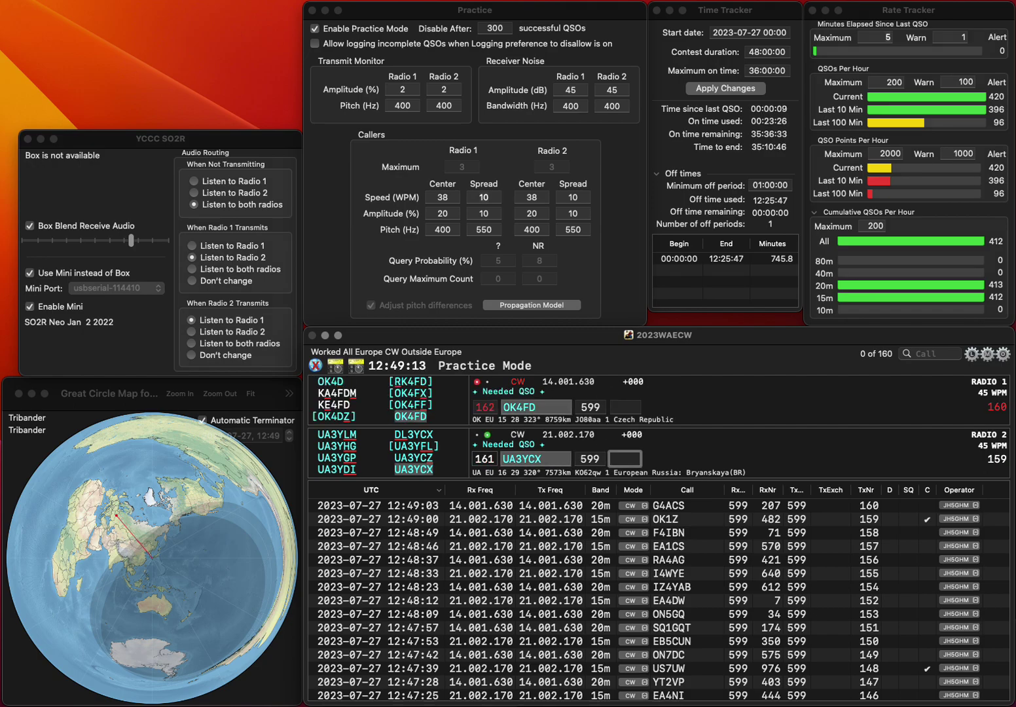
pyautogui.write('114')
pyautogui.press('Return')
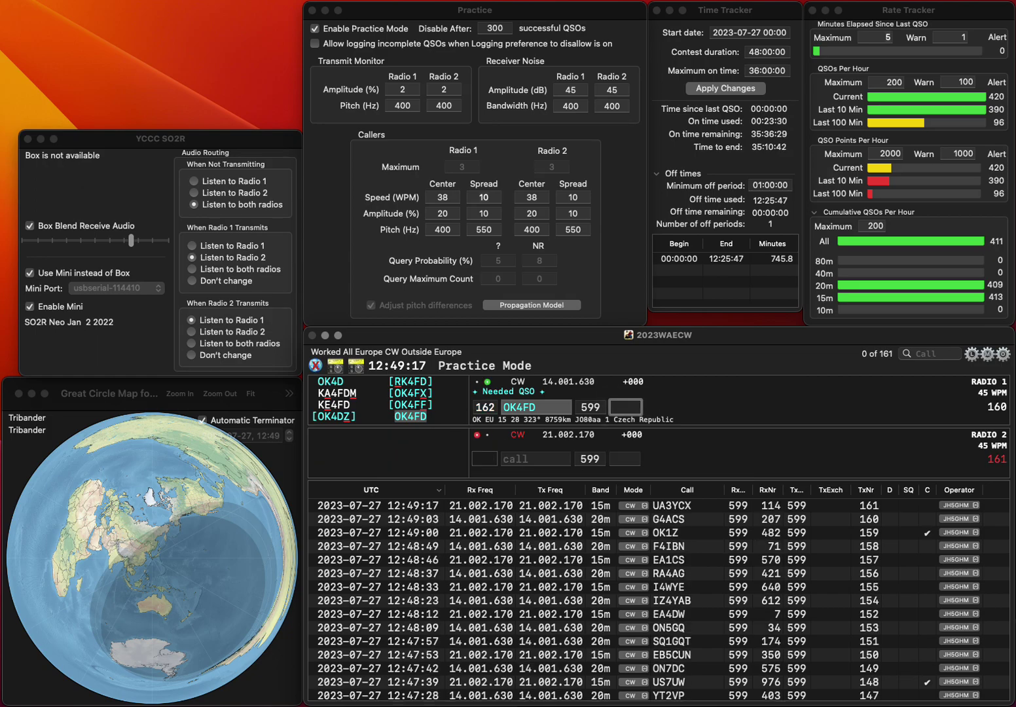
pyautogui.write('446')
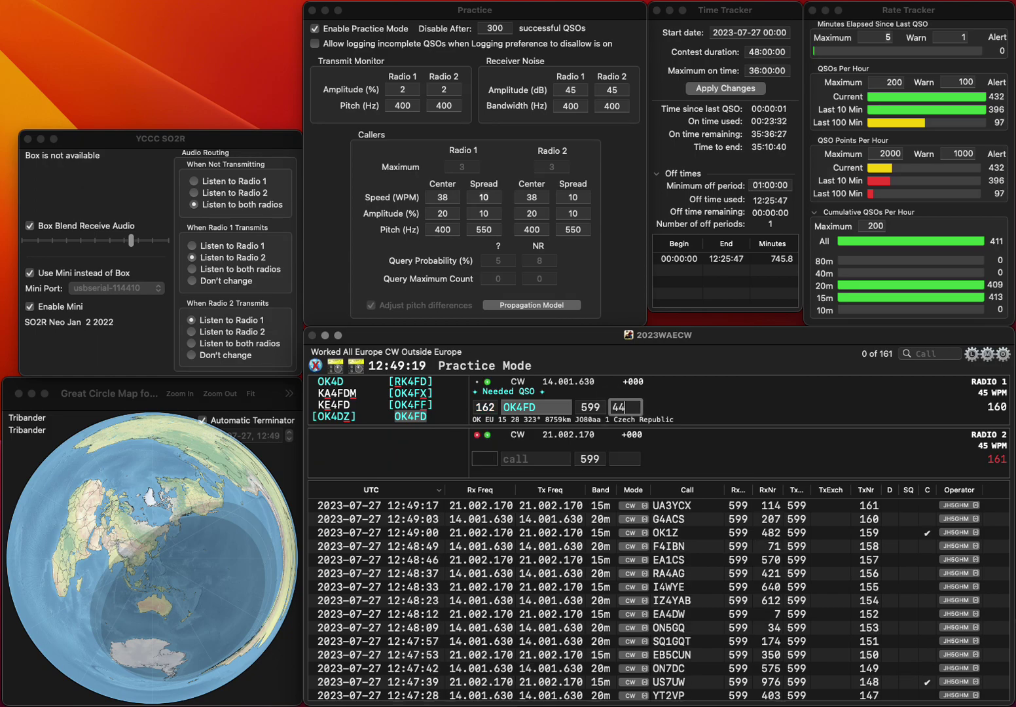
pyautogui.press('Return')
pyautogui.write('YT')
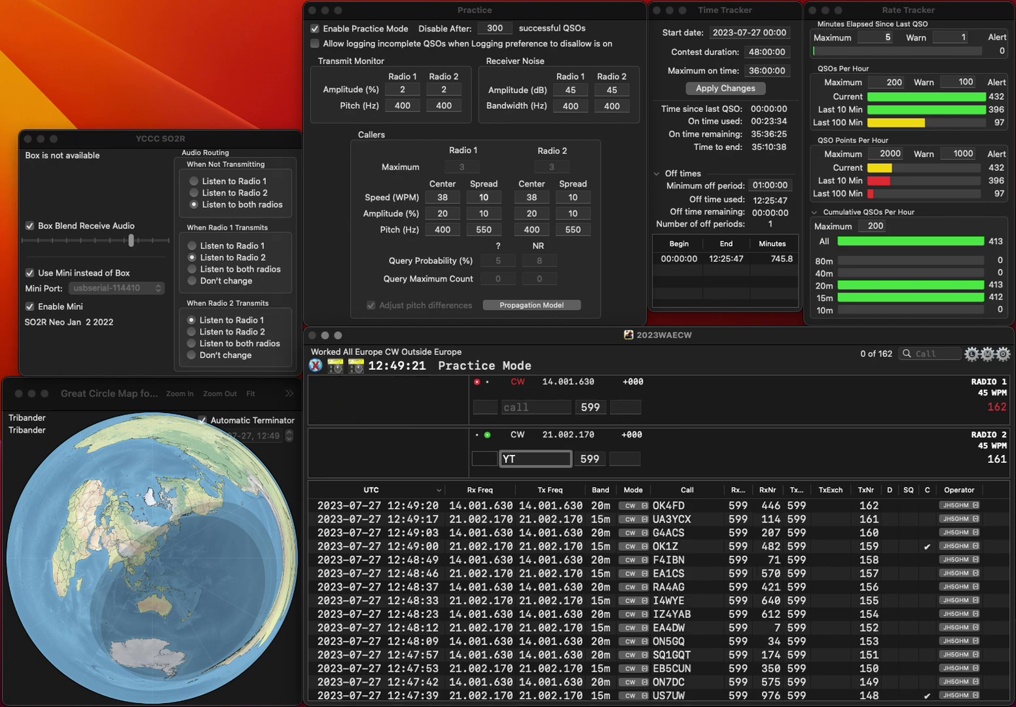
pyautogui.write('0X')
pyautogui.press('Return')
pyautogui.write('EI8L')
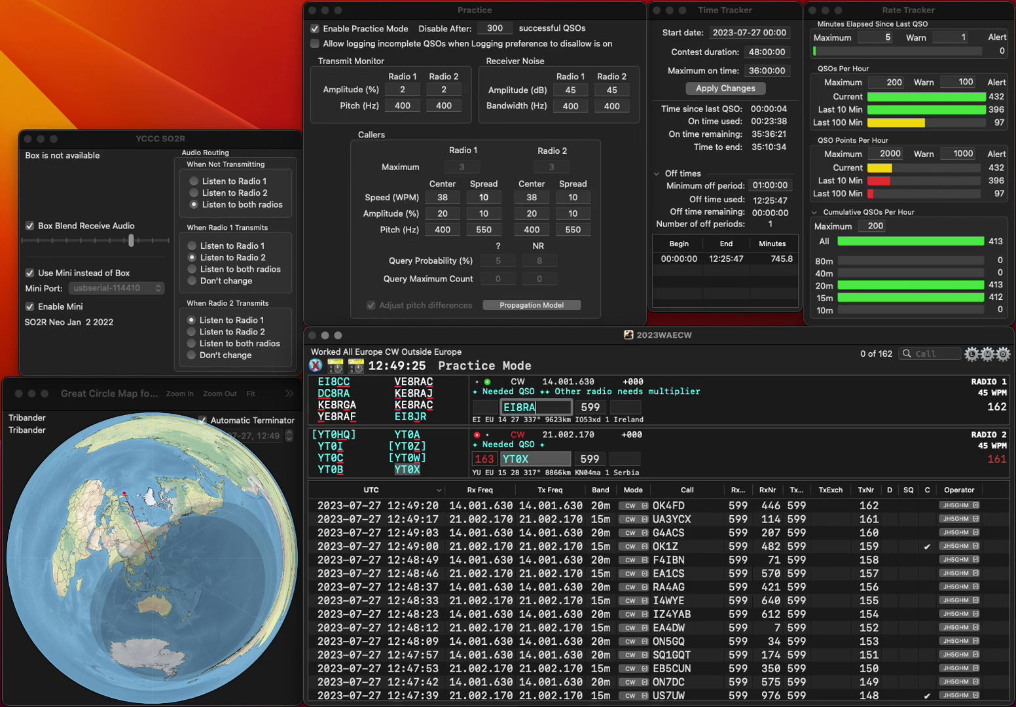
pyautogui.write('A')
pyautogui.press('Left')
pyautogui.press('Left')
pyautogui.press('BackSpace')
pyautogui.write('9')
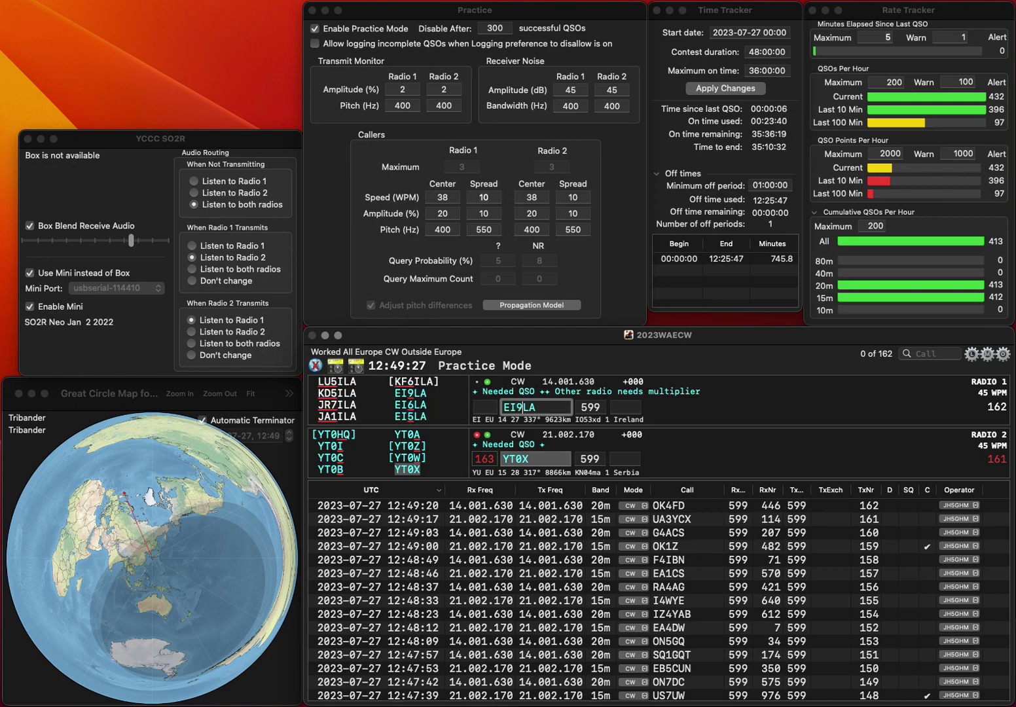
pyautogui.press('Return')
# Log YT0X on Radio 2 with received number 283 and EI9LA on Radio 1 with received number 449
pyautogui.write('2')
pyautogui.press('BackSpace')
pyautogui.press('space')
pyautogui.write('283')
pyautogui.press('Return')
pyautogui.press('space')
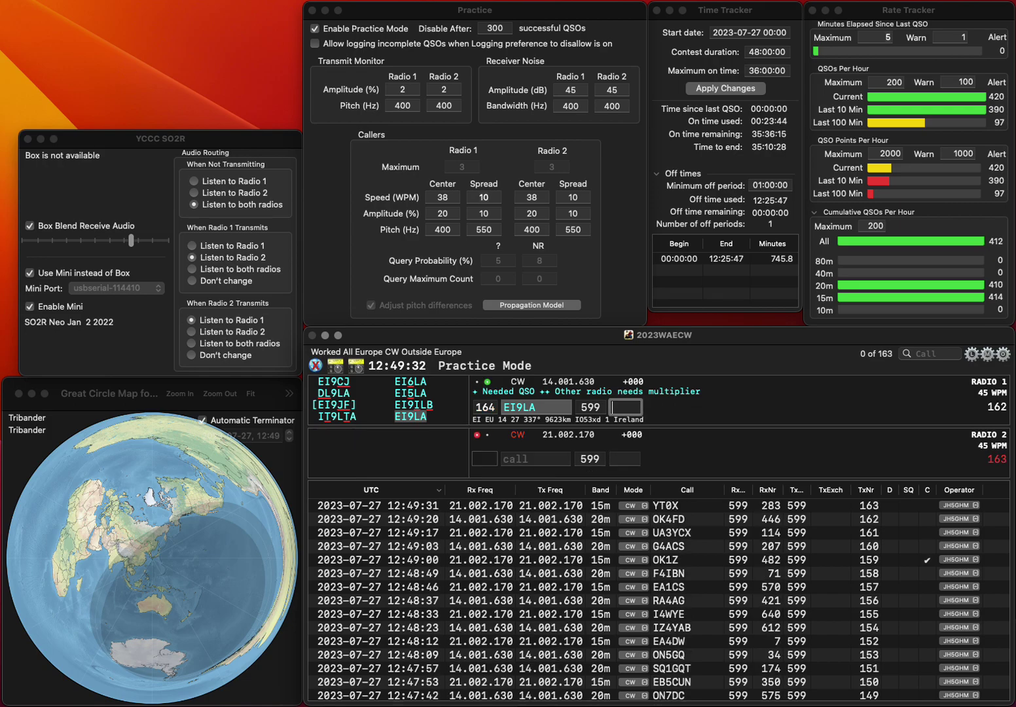
pyautogui.write('449')
pyautogui.press('Return')
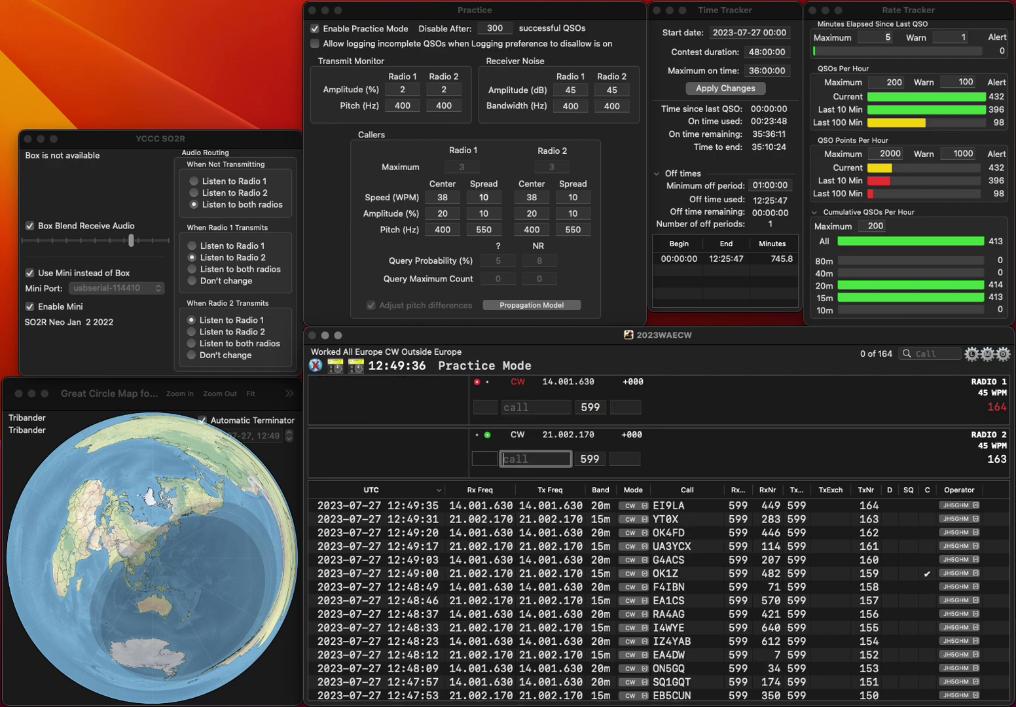
pyautogui.write('HUM')
pyautogui.press('Home')
pyautogui.write('DL2')
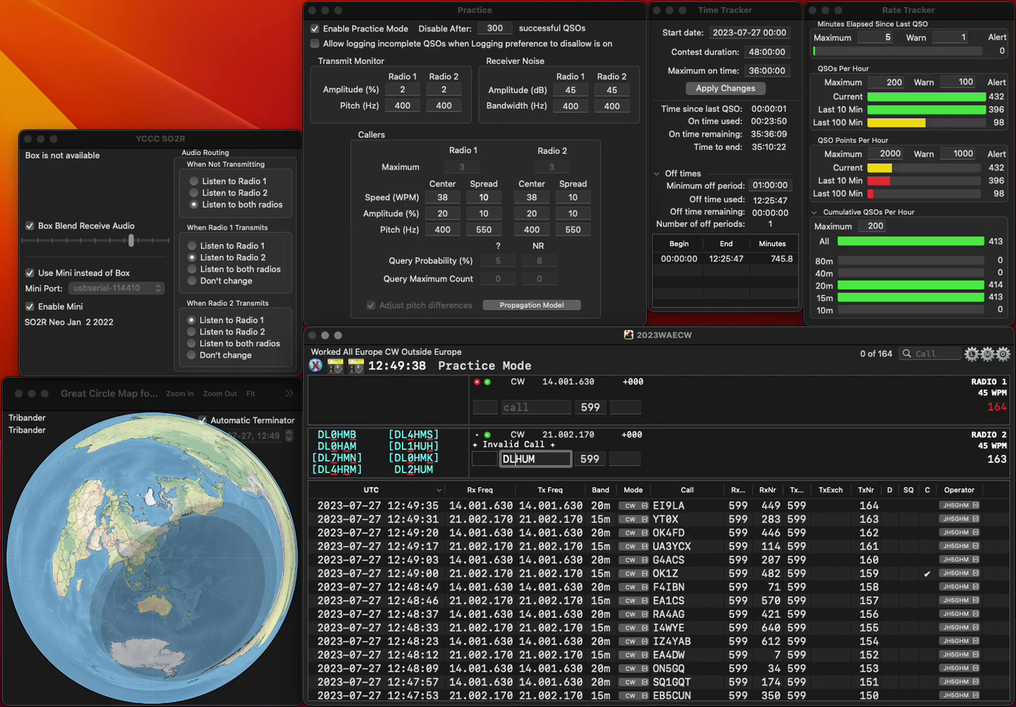
pyautogui.press('Return')
pyautogui.write('OH3FM')
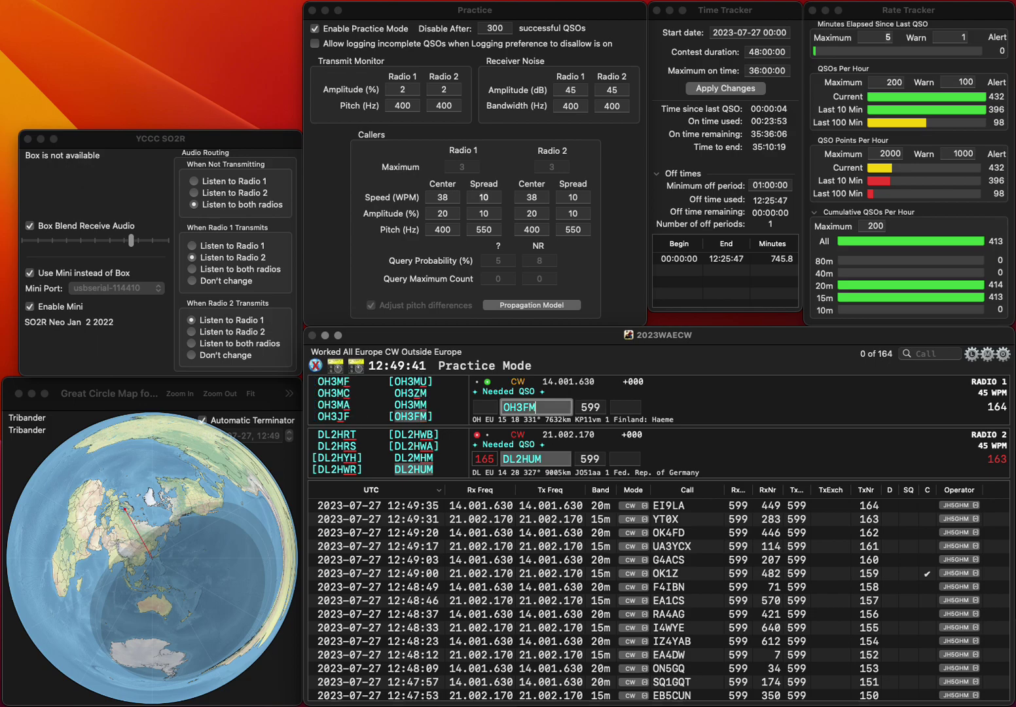
pyautogui.press('Return')
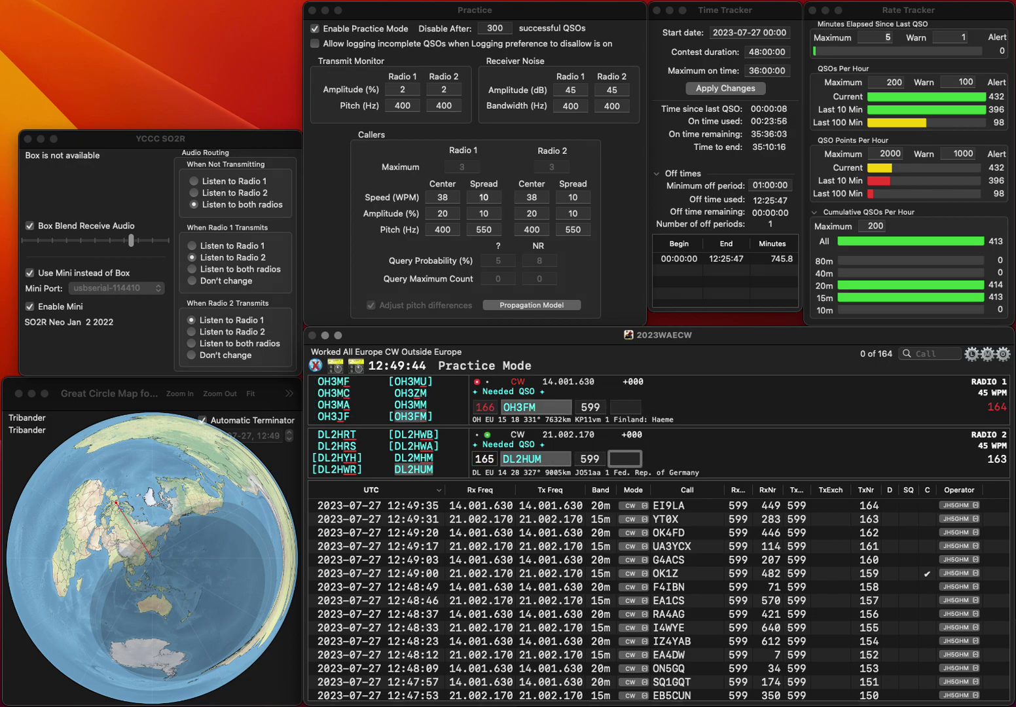
pyautogui.write('50')
pyautogui.press('Return')
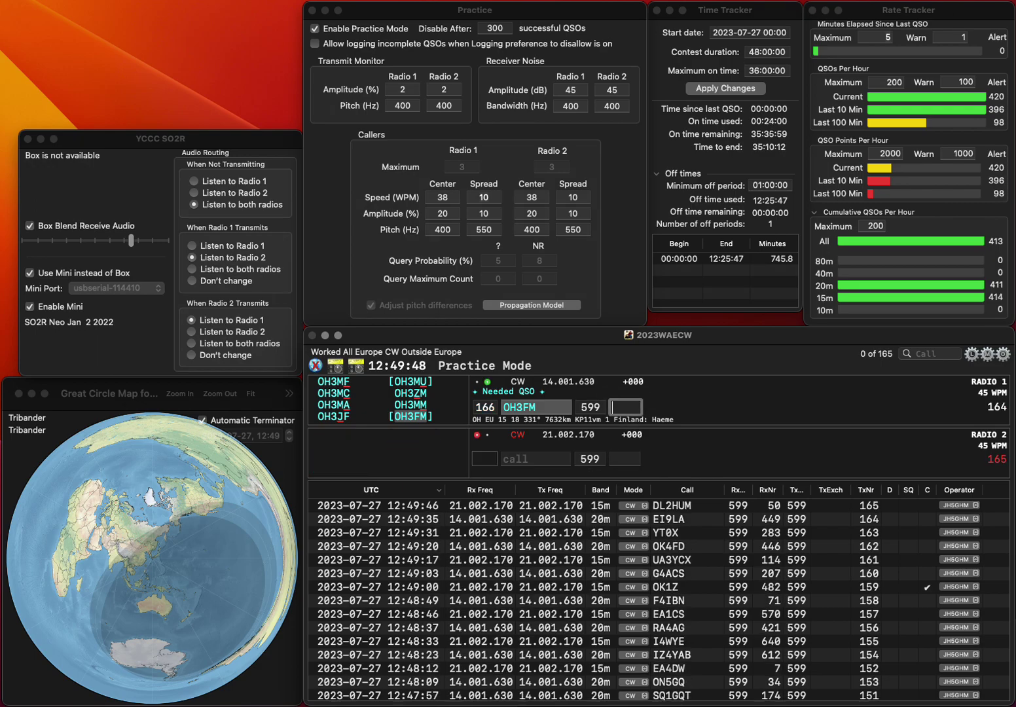
pyautogui.write('469')
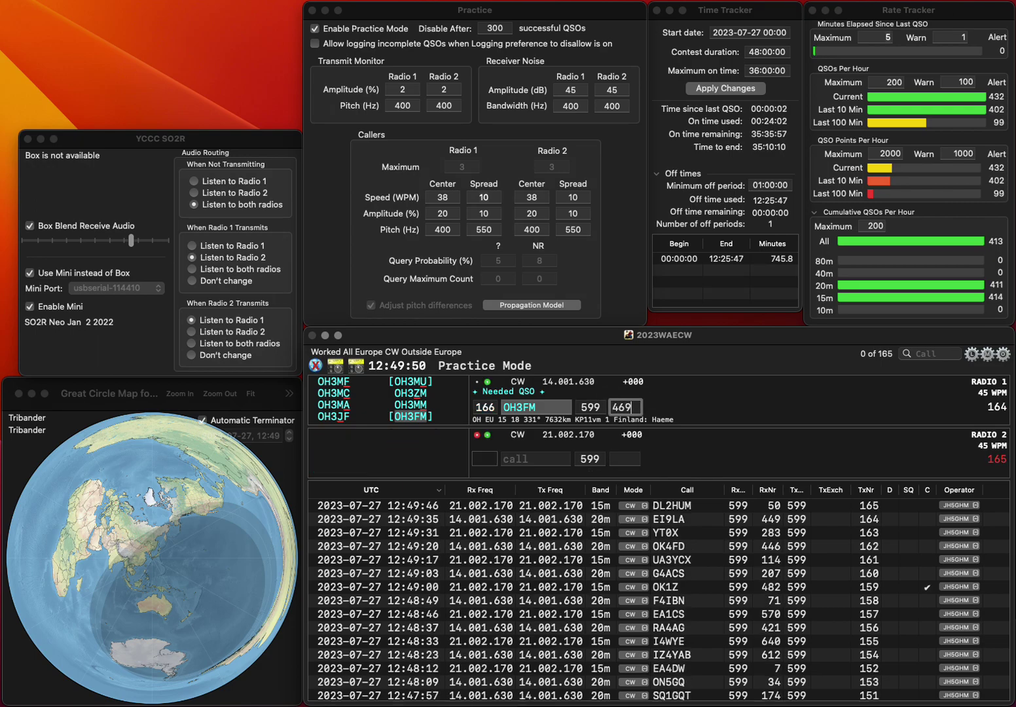
pyautogui.press('Return')
pyautogui.write('0BZ')
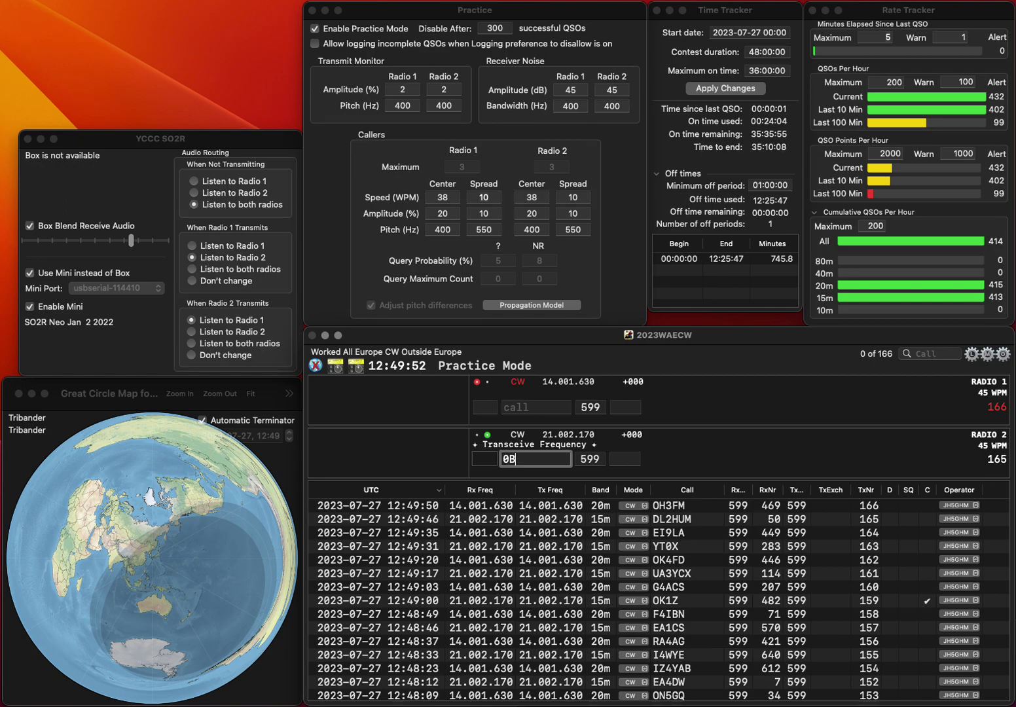
pyautogui.press('Home')
pyautogui.write('LZ')
pyautogui.press('Return')
pyautogui.write('0')
pyautogui.write('BC')
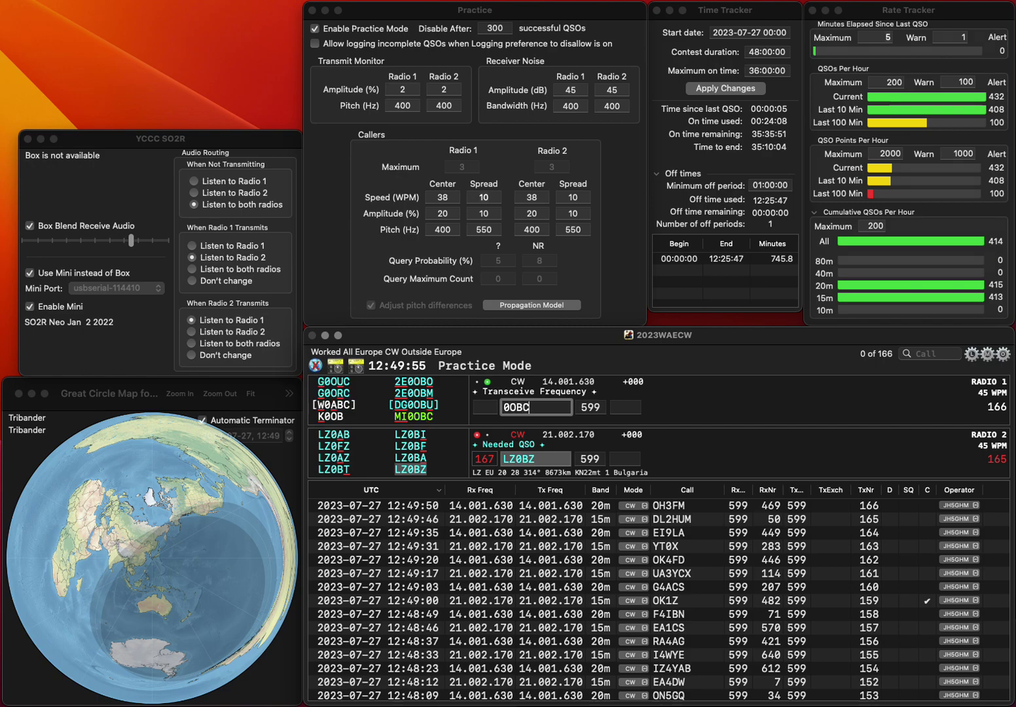
pyautogui.write('MI')
pyautogui.press('Return')
# Log LZ0BZ on Radio 2 with received number 546 and MI0OBC on Radio 1 with received number 219
pyautogui.write('546')
pyautogui.press('Return')
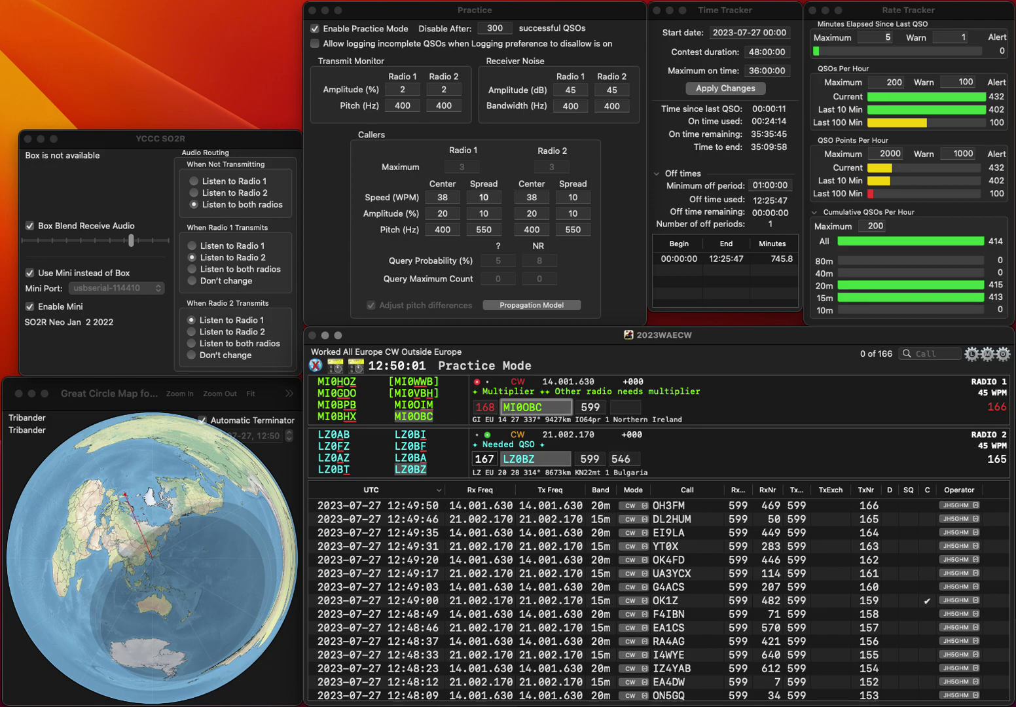
pyautogui.write('21')
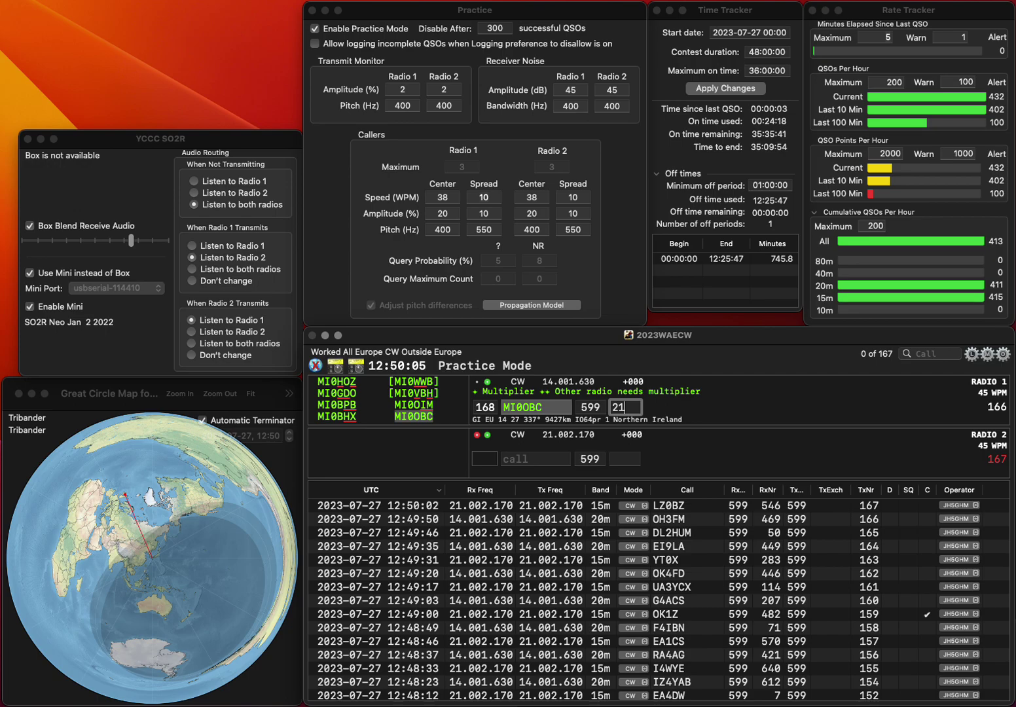
pyautogui.write('9')
pyautogui.press('Return')
pyautogui.click(518, 458)
pyautogui.write('G3IZD')
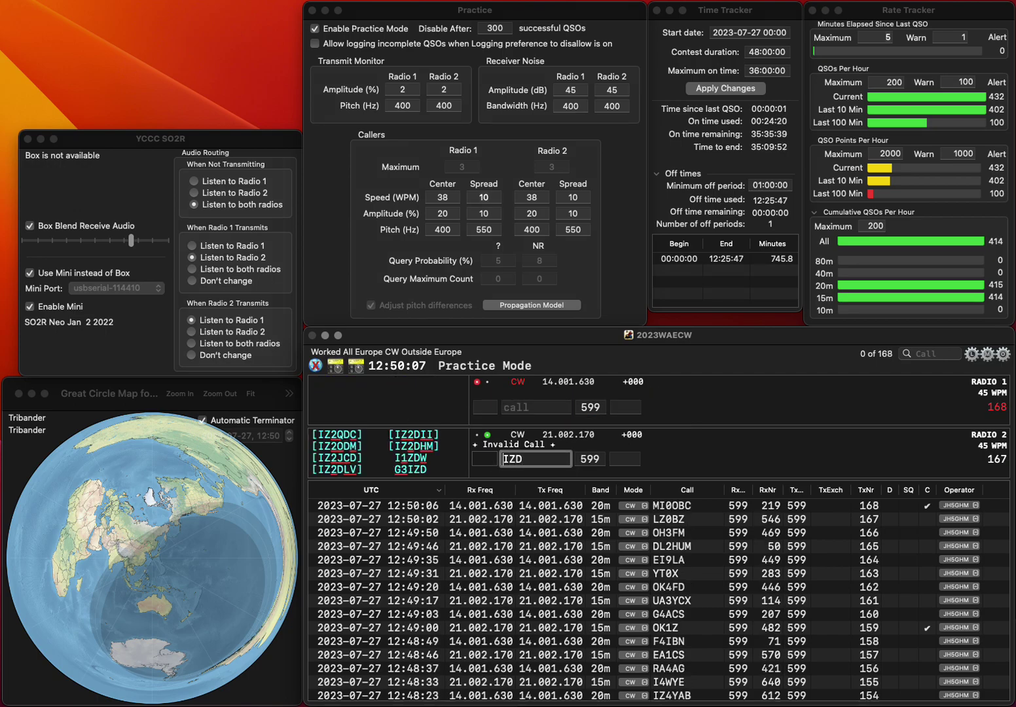
pyautogui.press('Return')
pyautogui.write('HA3NU')
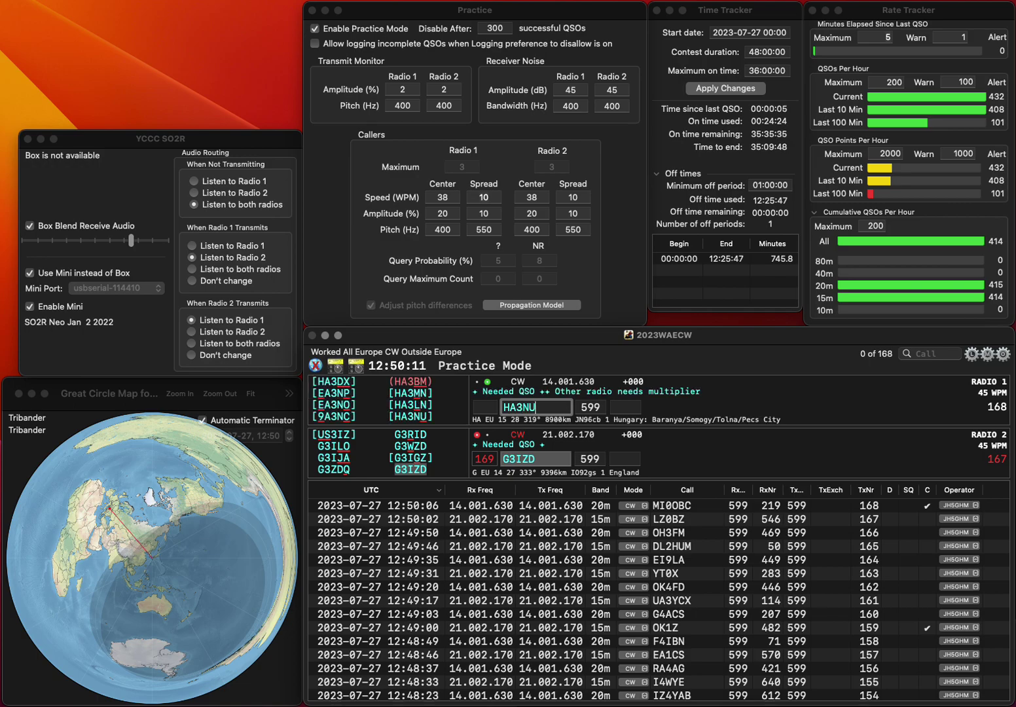
pyautogui.press('Return')
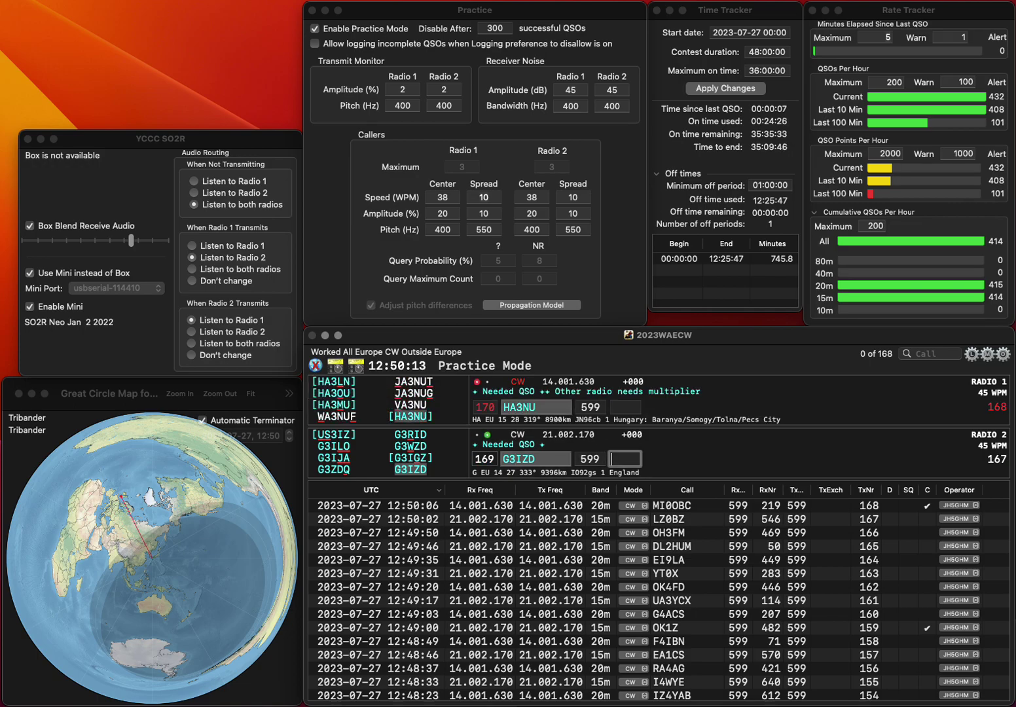
pyautogui.write('470')
pyautogui.press('Return')
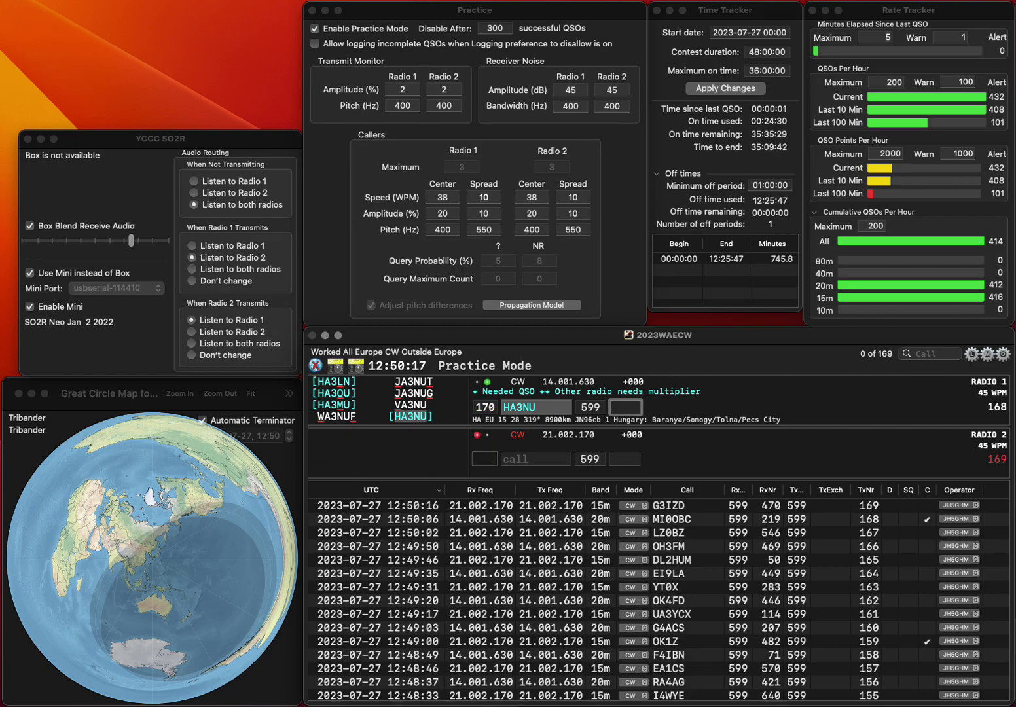
pyautogui.write('322')
pyautogui.press('Return')
# Correct the Radio 2 call to E77P and answer M0JVC on Radio 1, sending each its exchange
pyautogui.write('7 ')
pyautogui.write('EU7P')
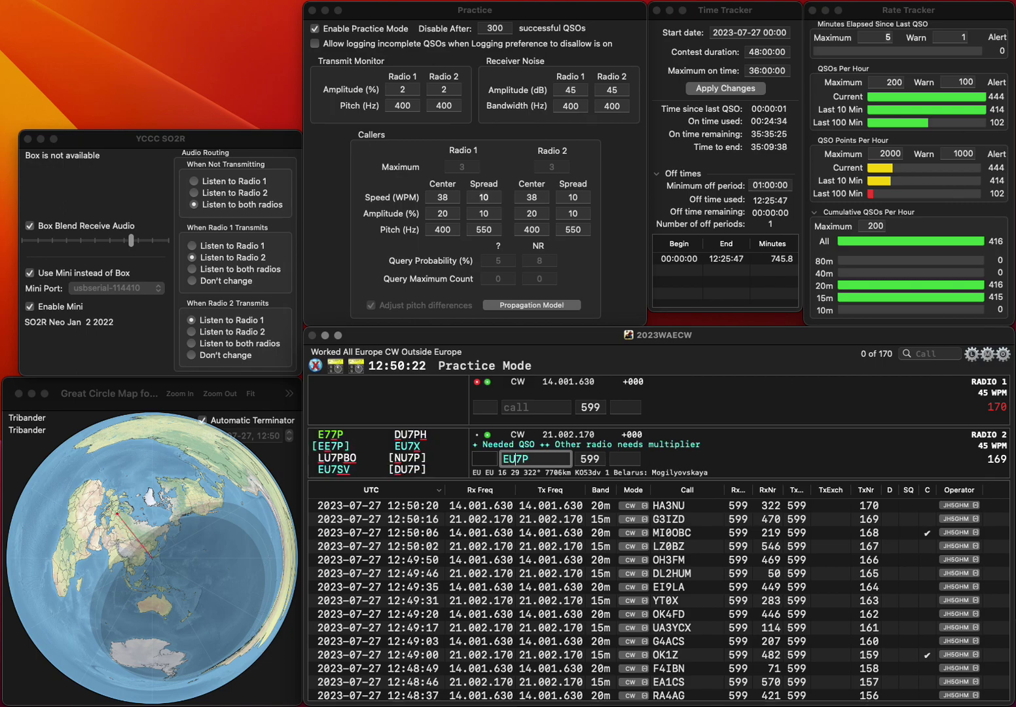
pyautogui.press('BackSpace')
pyautogui.write('7')
pyautogui.press('Return')
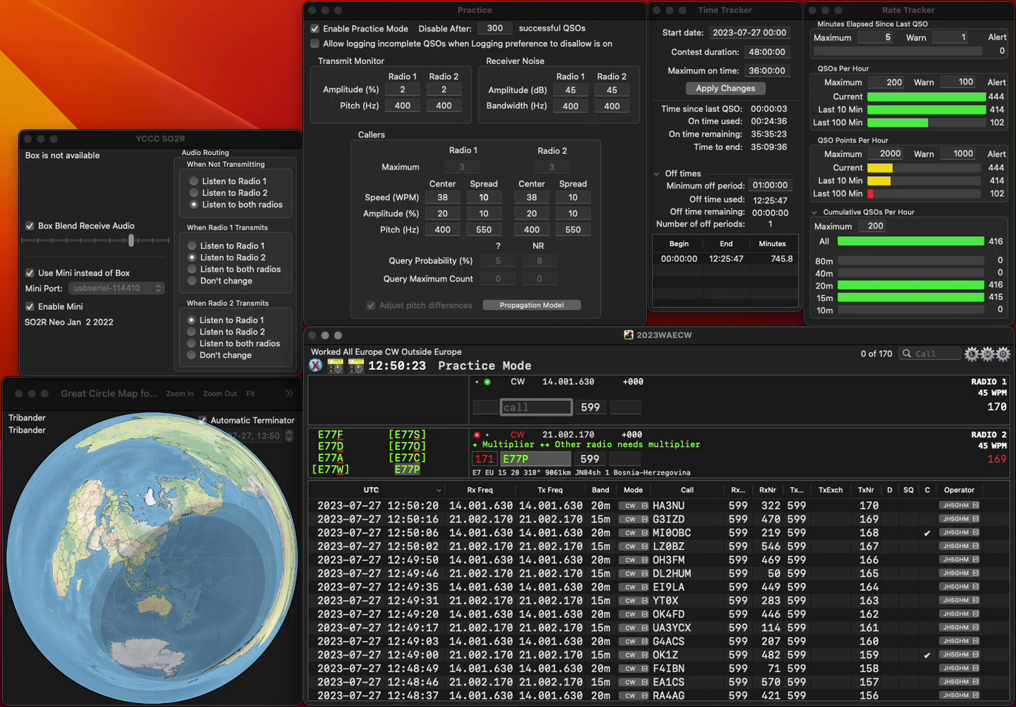
pyautogui.write('JVC')
pyautogui.press('Home')
pyautogui.write('M0')
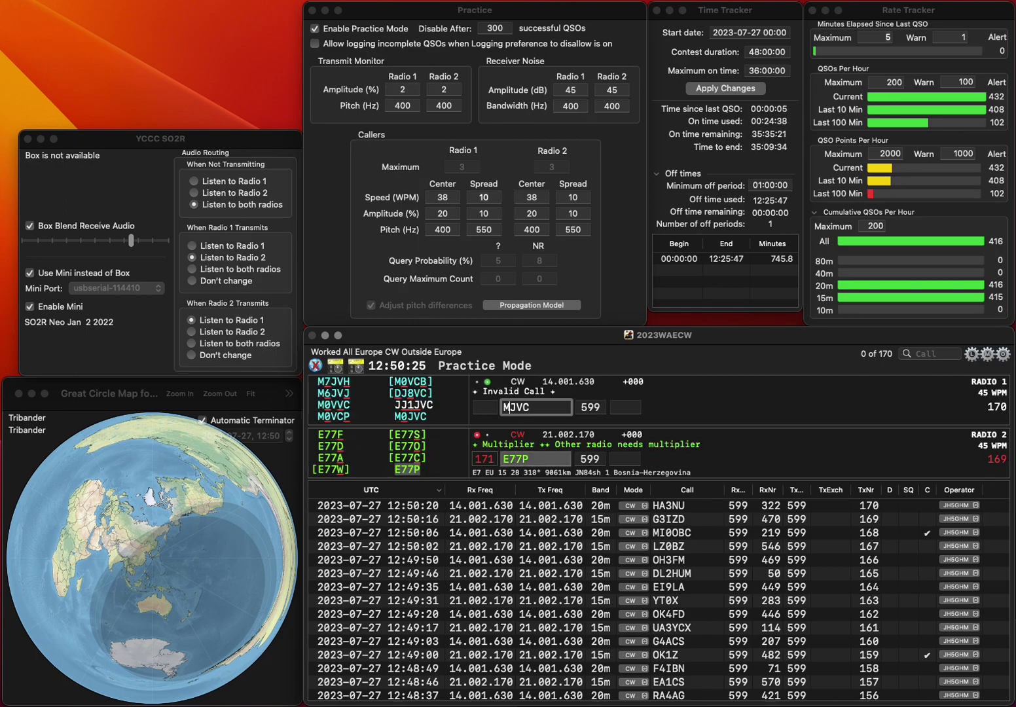
pyautogui.press('Return')
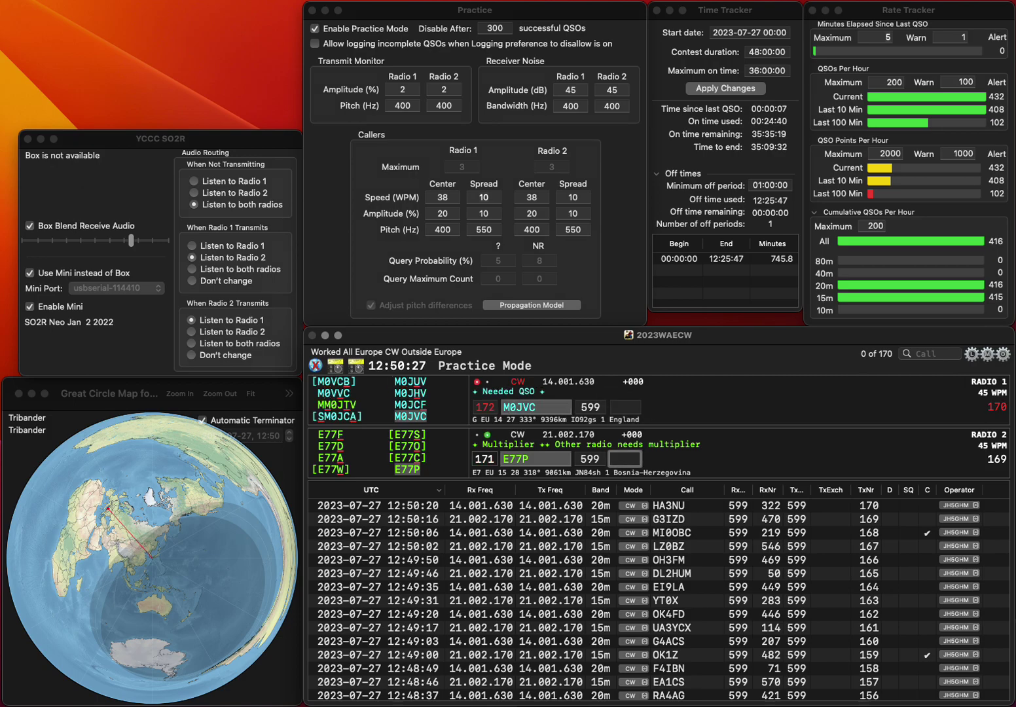
# Log E77P on Radio 2 with received number 990 and M0JVC on Radio 1 with received number 421
pyautogui.write('990')
pyautogui.press('Return')
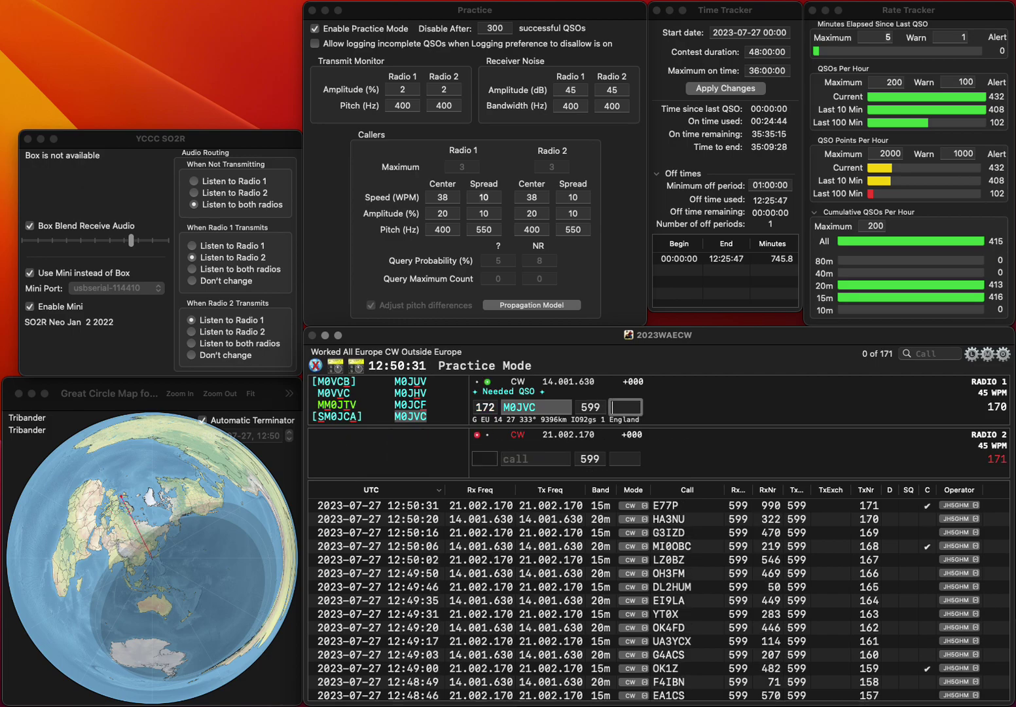
pyautogui.write('421')
pyautogui.press('Return')
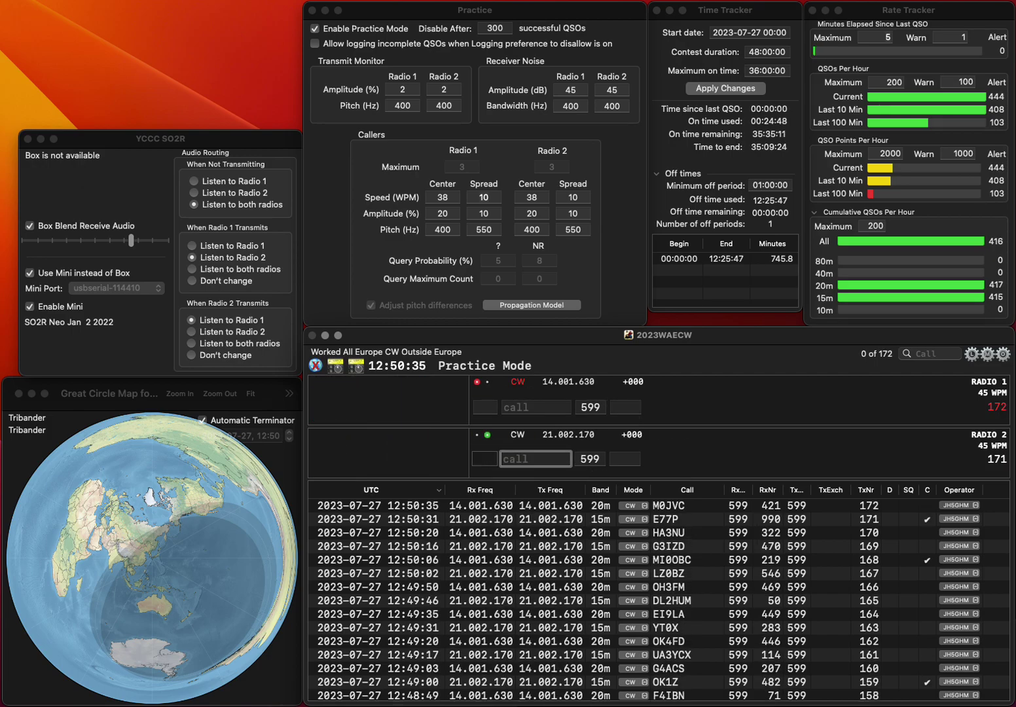
pyautogui.write('O3RNT')
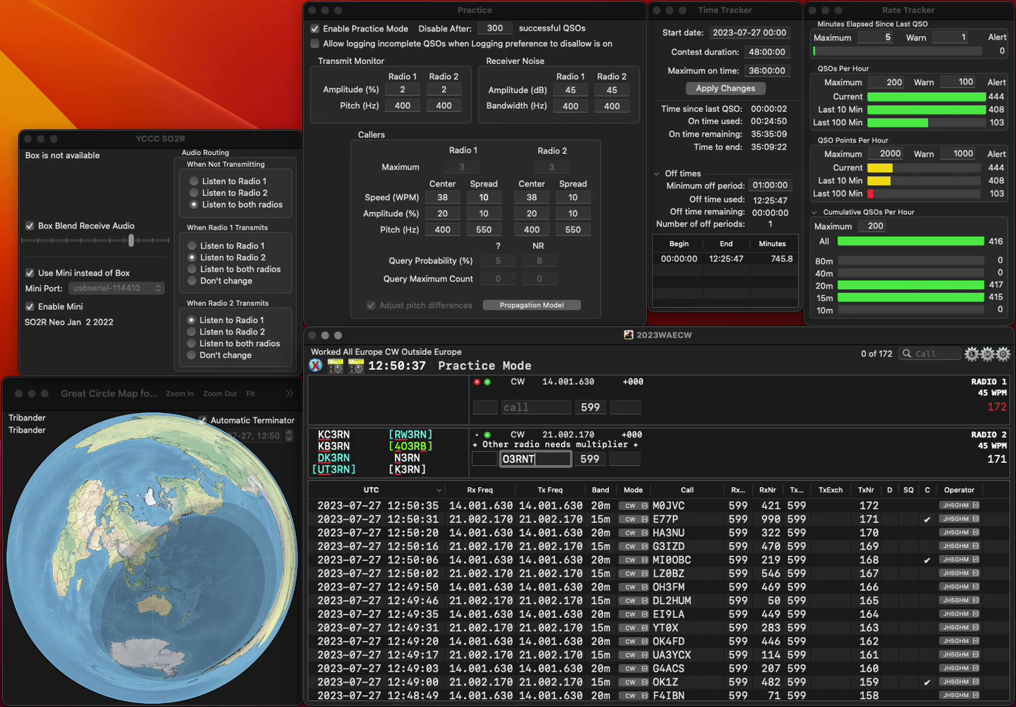
pyautogui.press('Right')
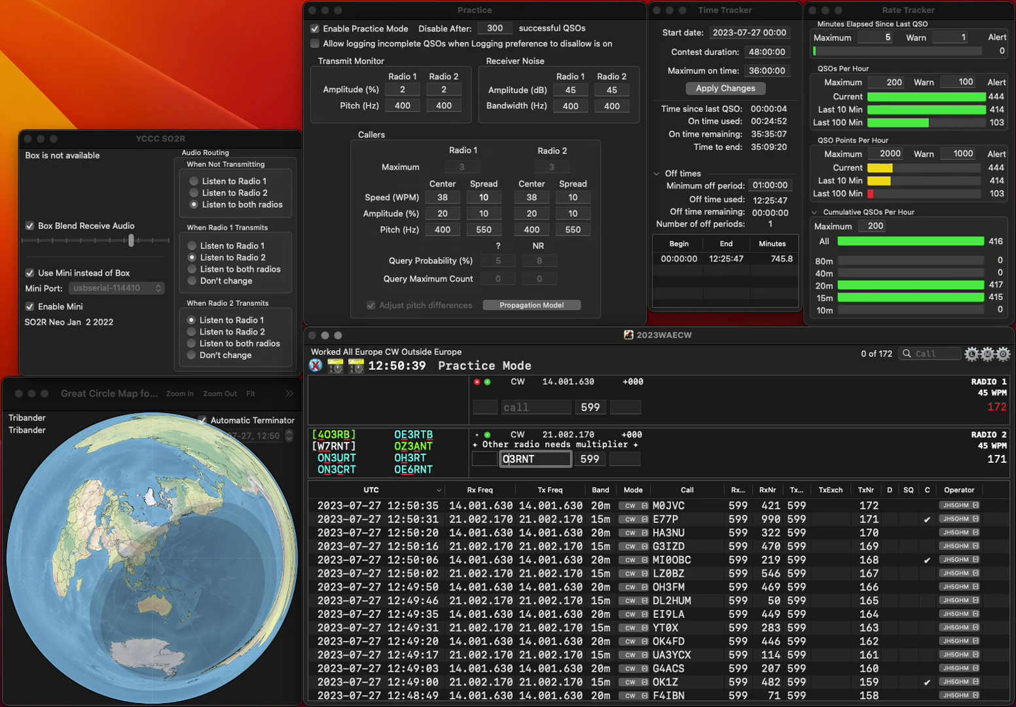
pyautogui.write('E')
pyautogui.press('Return')
pyautogui.write('I')
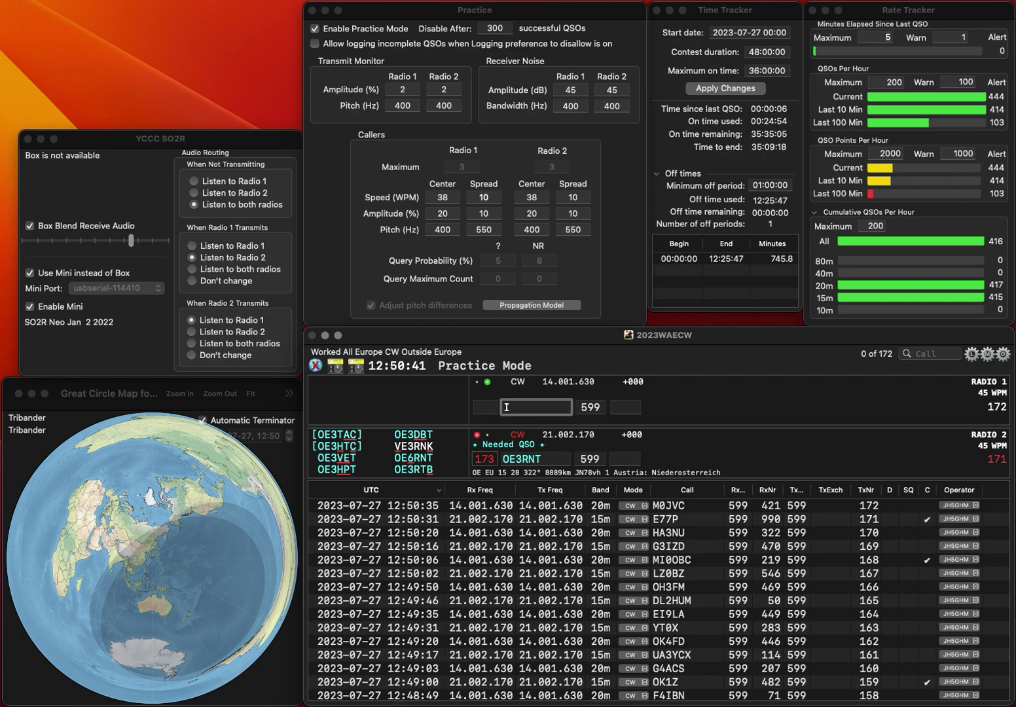
pyautogui.write('I8OHQ')
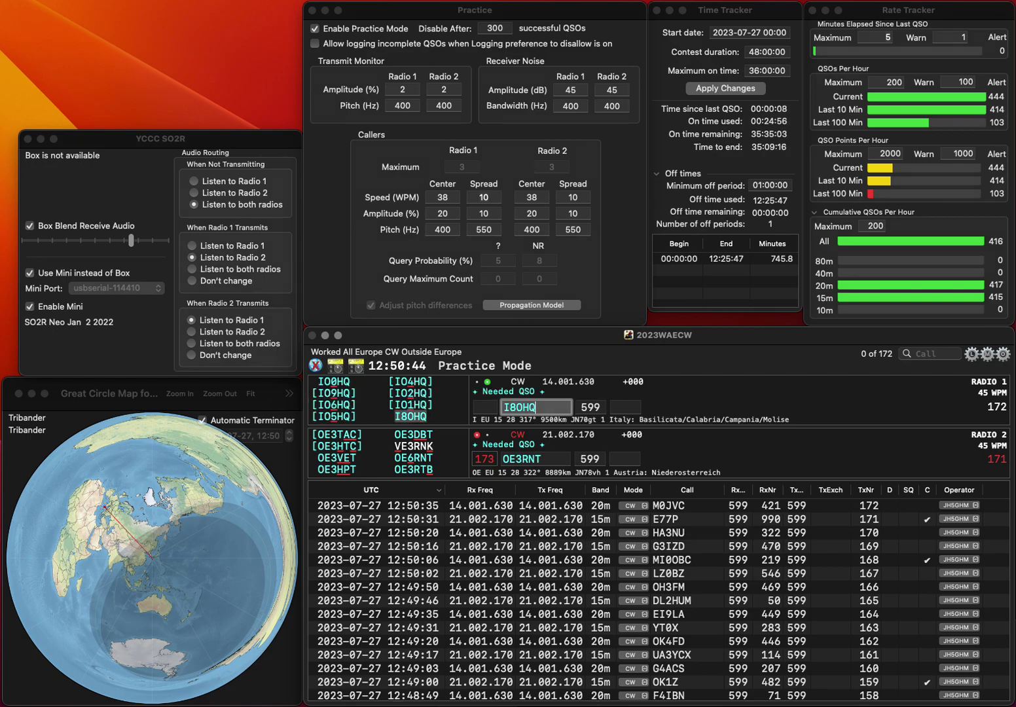
pyautogui.press('Return')
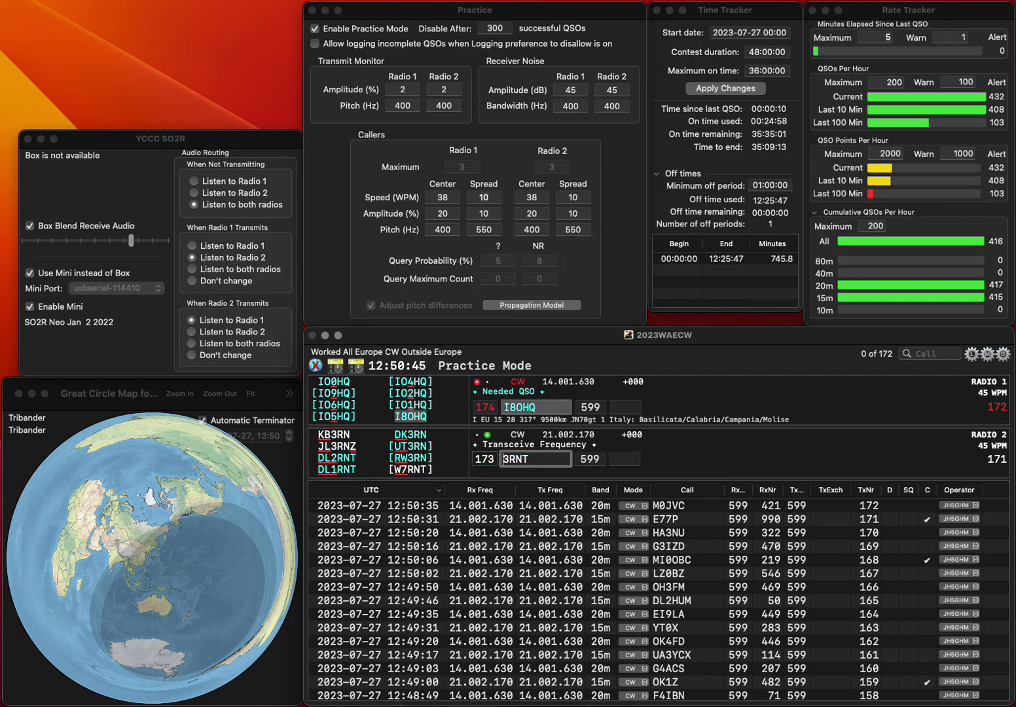
pyautogui.write('6')
pyautogui.press('Delete')
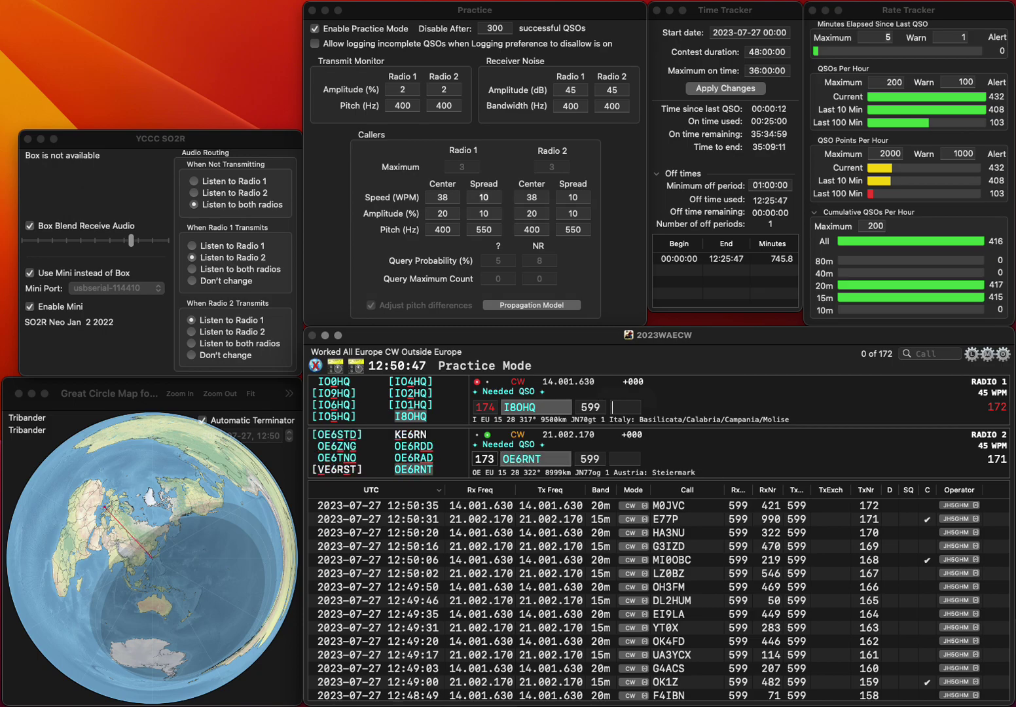
pyautogui.press('Return')
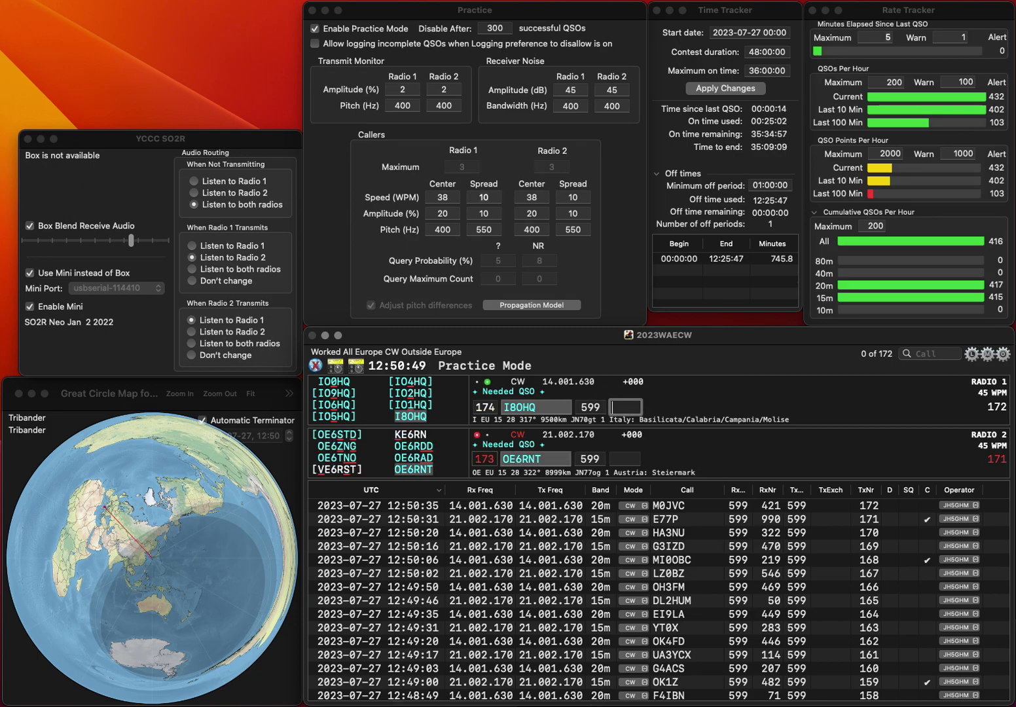
pyautogui.write('115')
pyautogui.press('Return')
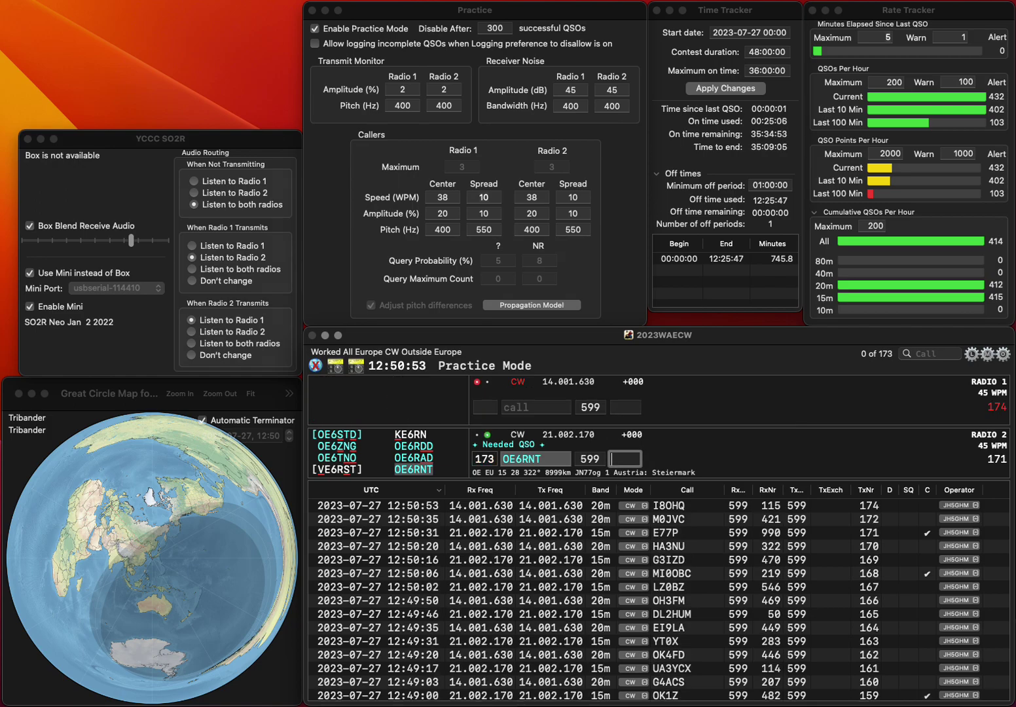
pyautogui.write('886')
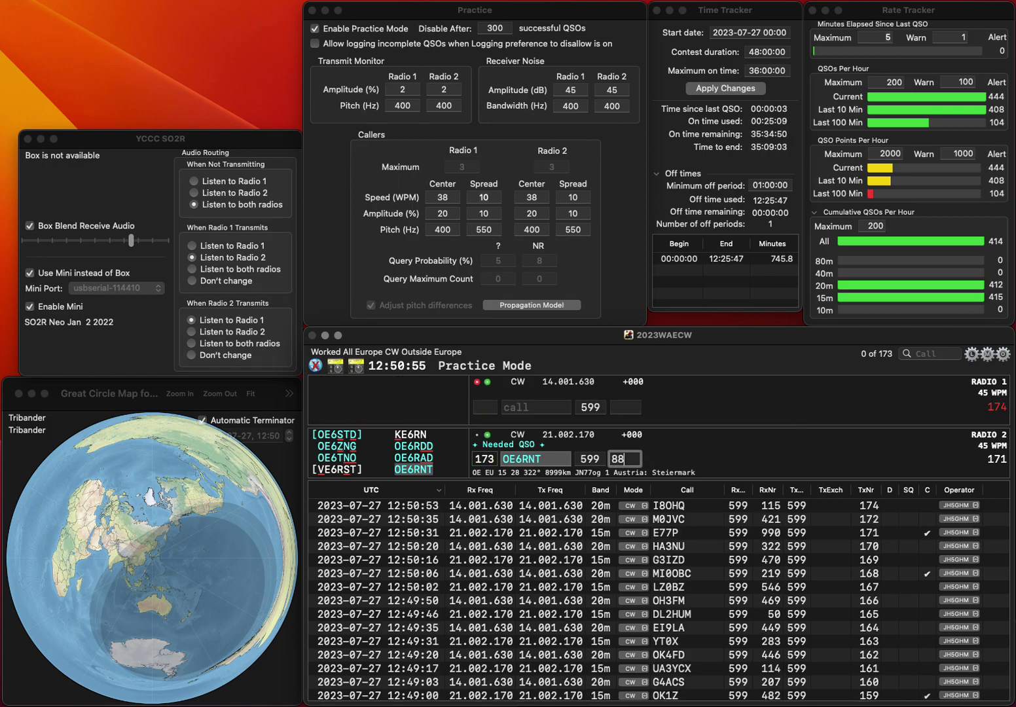
pyautogui.press('Return')
# Answer RD3DS on Radio 1 and UY5QZ on Radio 2, sending each caller its exchange
pyautogui.write('D3DS')
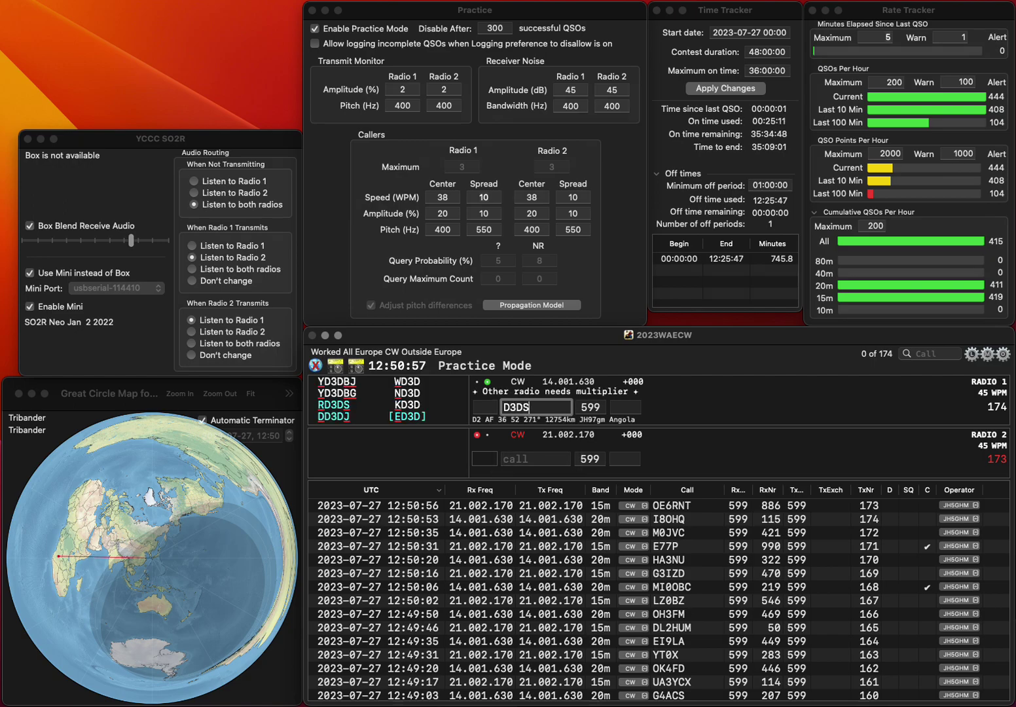
pyautogui.hotkey('ctrl', 'a')
pyautogui.write('R')
pyautogui.press('Return')
pyautogui.write('Y5QZ')
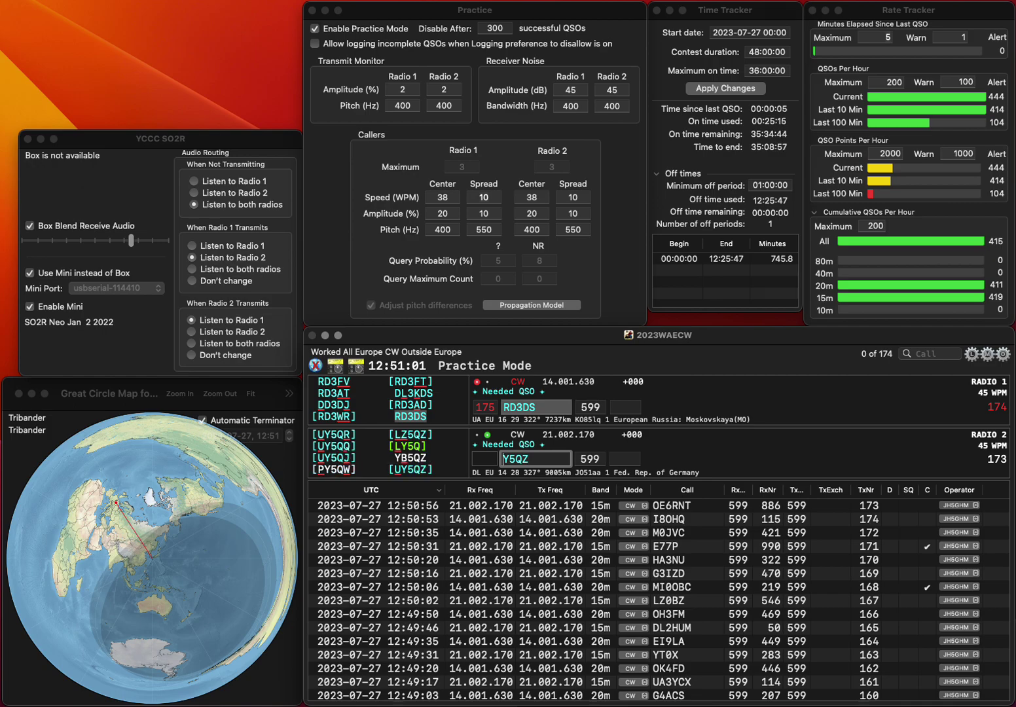
pyautogui.press('Home')
pyautogui.write('U')
pyautogui.press('Return')
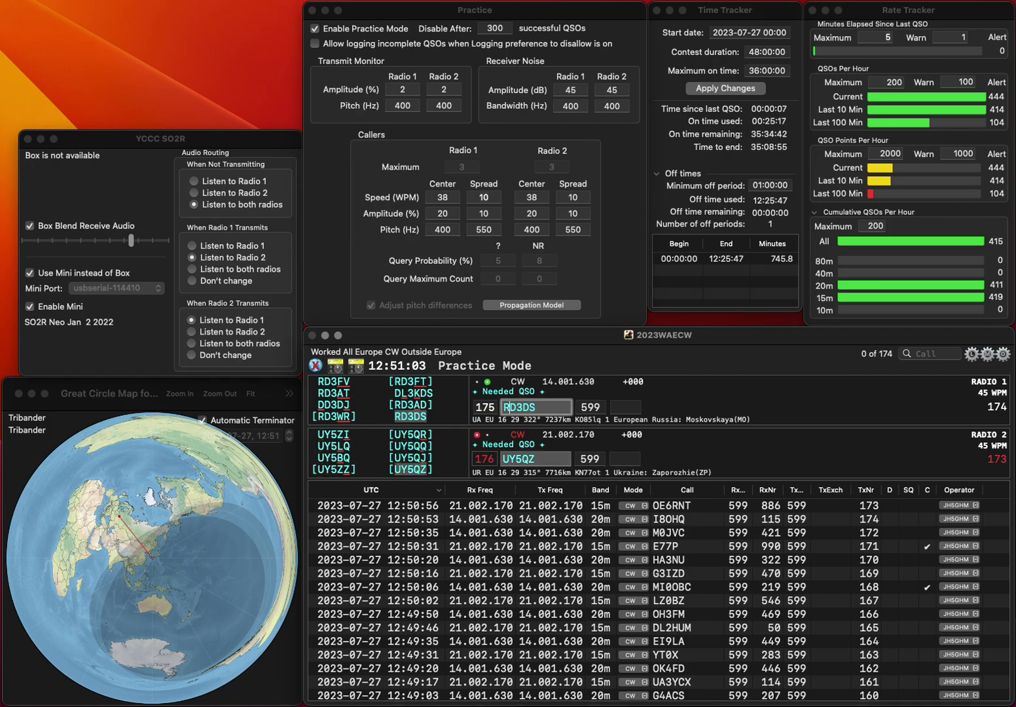
pyautogui.press('Tab')
pyautogui.write('3')
pyautogui.write('9')
pyautogui.press('Return')
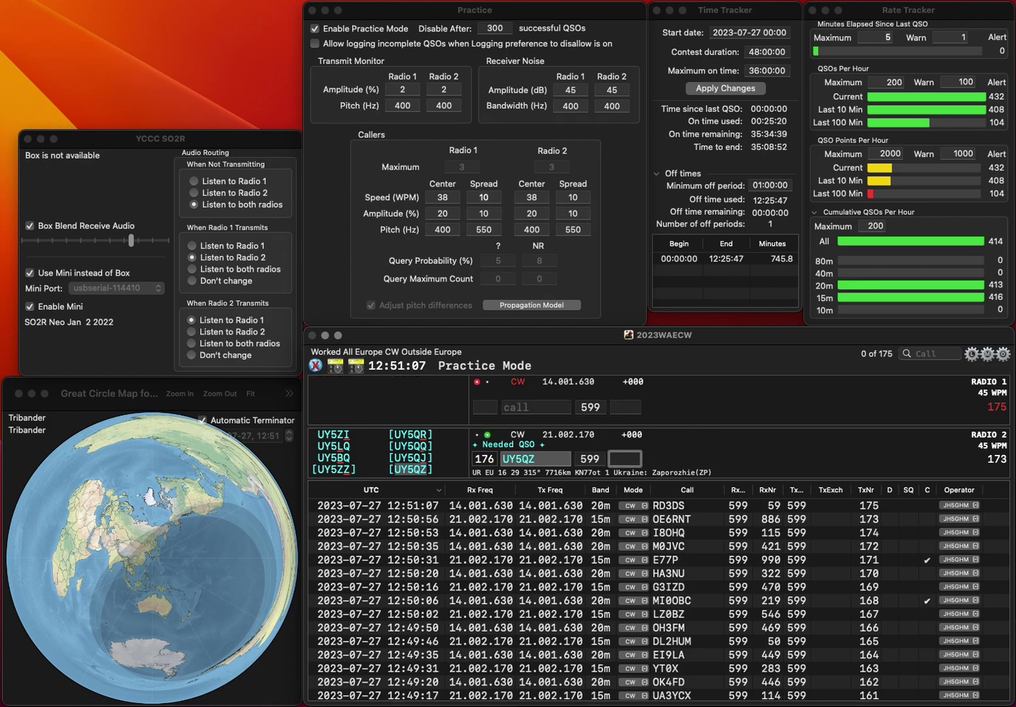
pyautogui.write('532')
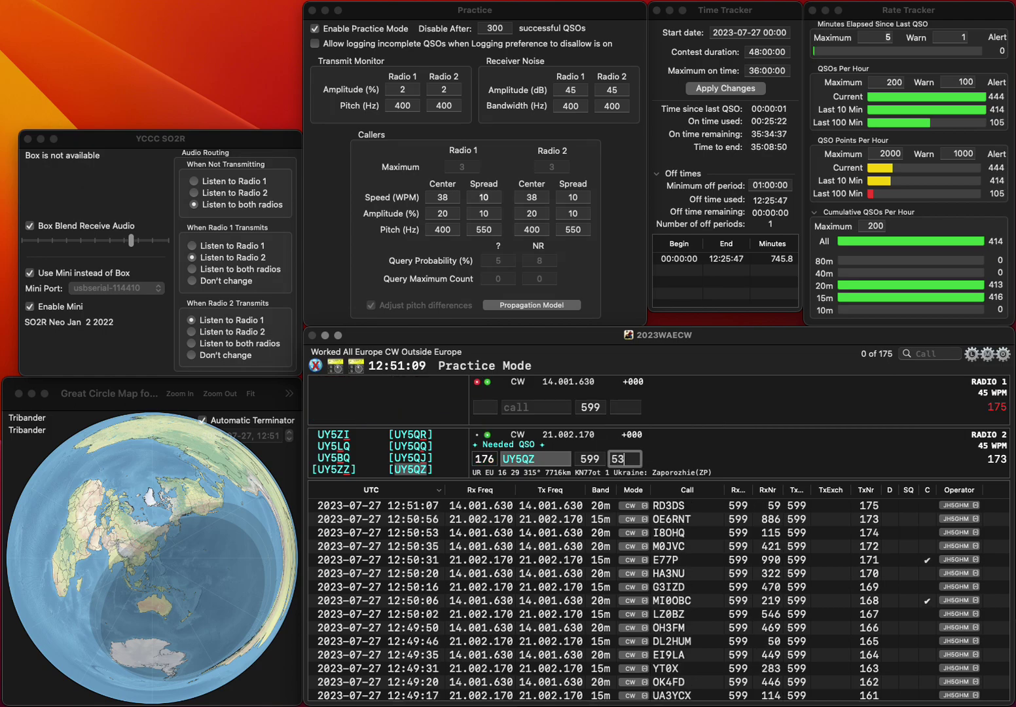
pyautogui.press('Return')
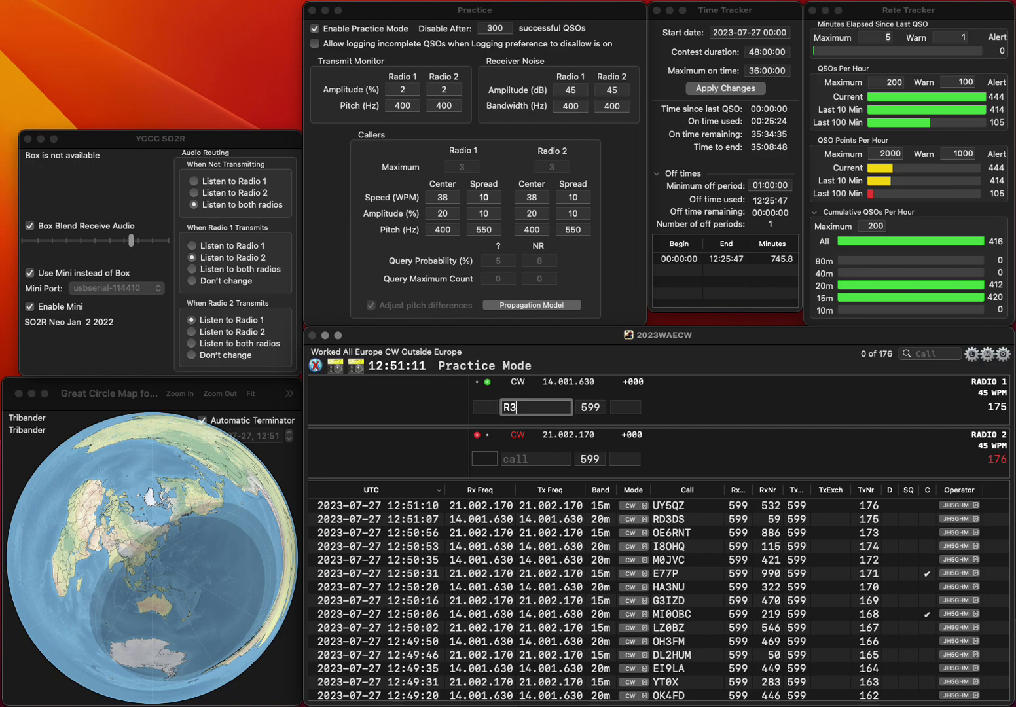
pyautogui.write('R3NAN')
pyautogui.press('Return')
pyautogui.write('DK0IU')
pyautogui.press('Return')
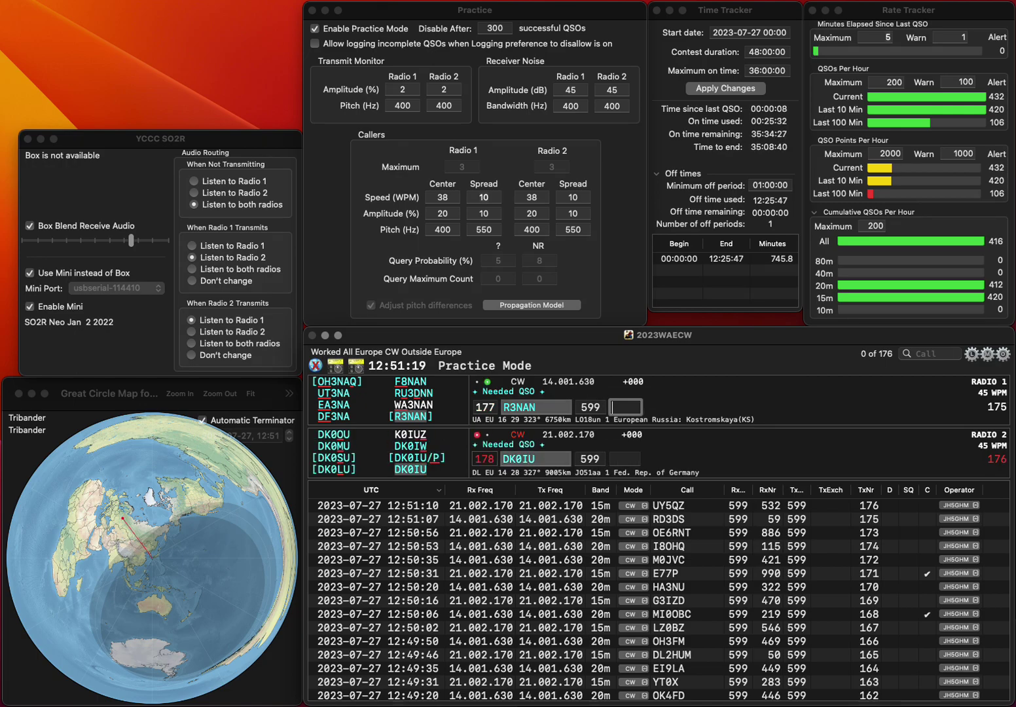
# Log R3NAN on Radio 1 with received number 342 and DK0IU on Radio 2 with received number 995
pyautogui.write('342')
pyautogui.press('Return')
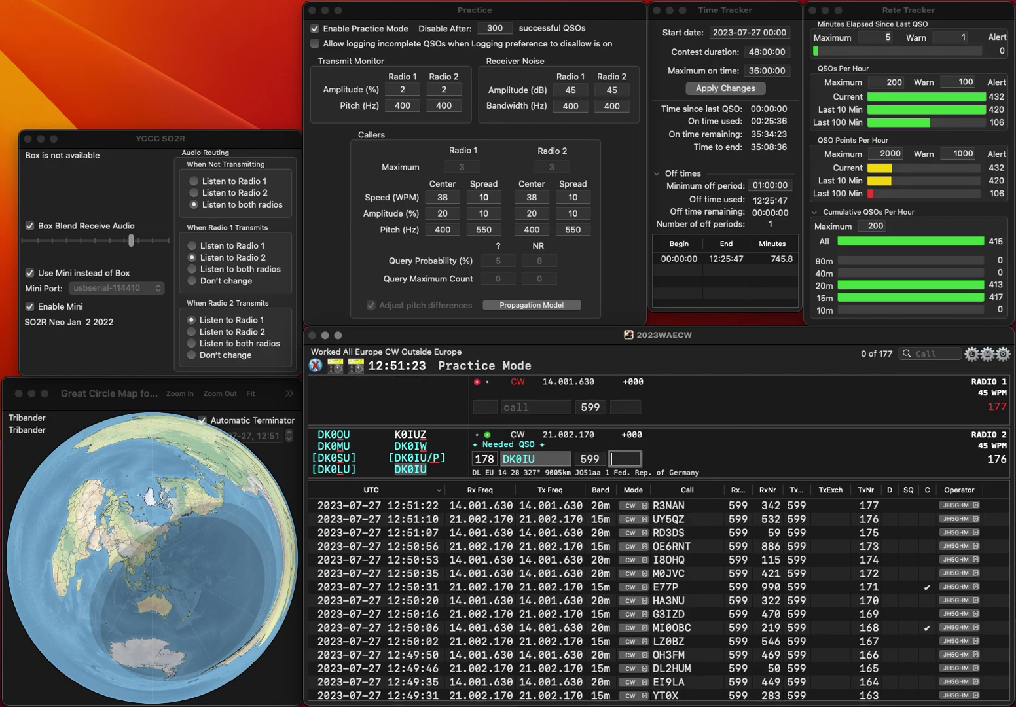
pyautogui.write('995')
pyautogui.press('Return')
# Enter the Radio 1 caller, correct the call to MM3PDM and send its exchange
pyautogui.write('OMM2PDM')
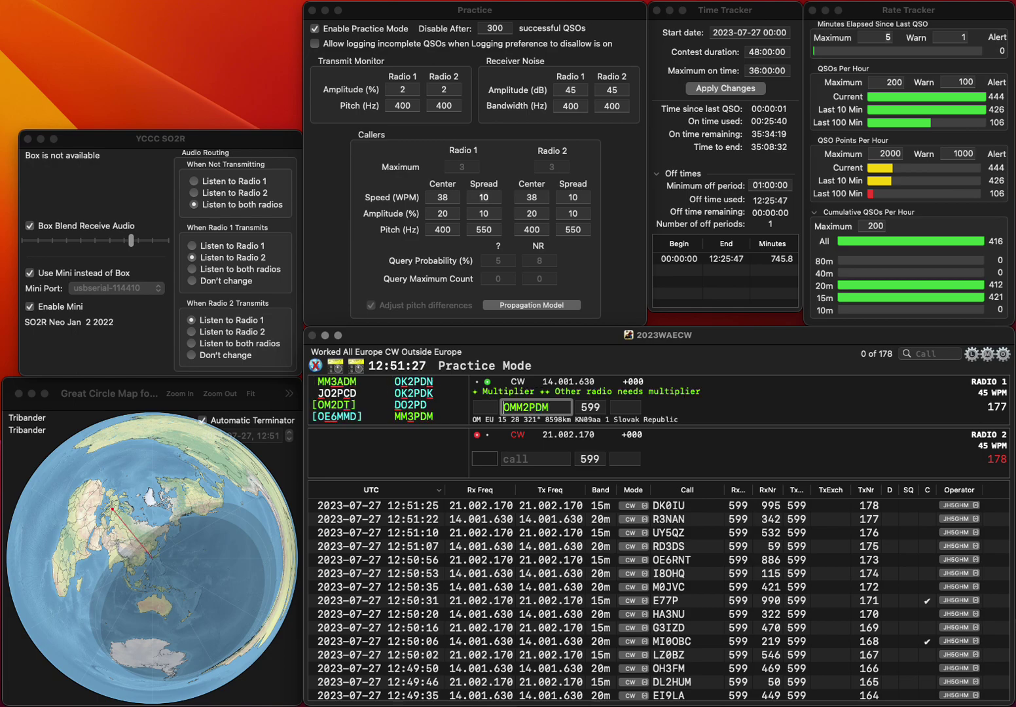
pyautogui.press('Home')
pyautogui.press('Delete')
pyautogui.press('Right')
pyautogui.press('Delete')
pyautogui.write('3')
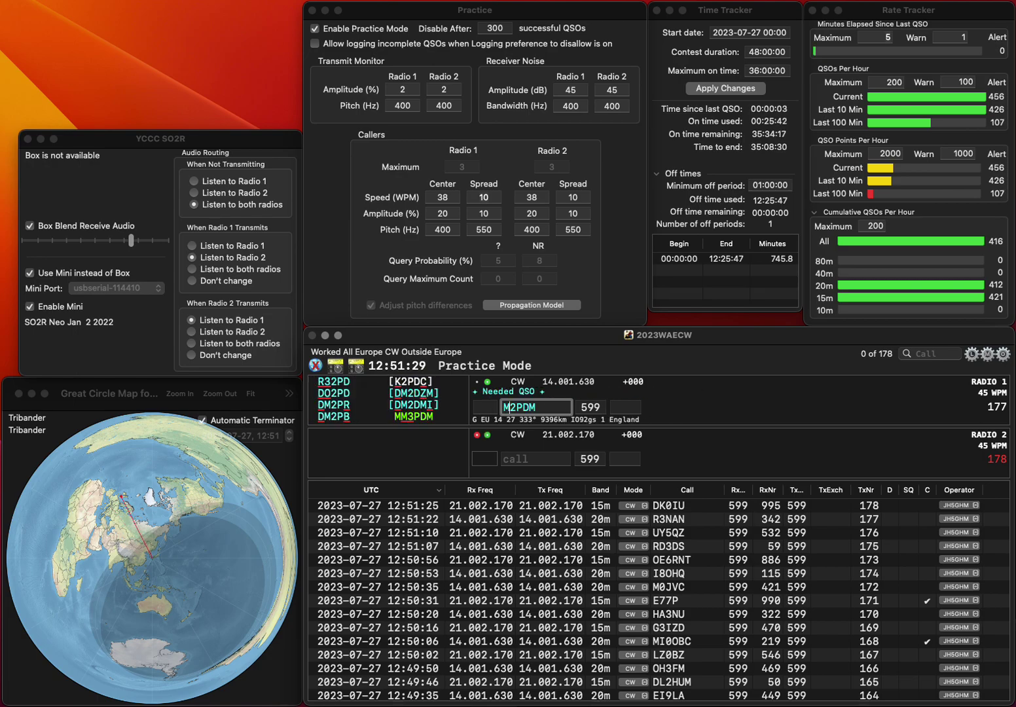
pyautogui.press('Delete')
pyautogui.press('Left')
pyautogui.write('M')
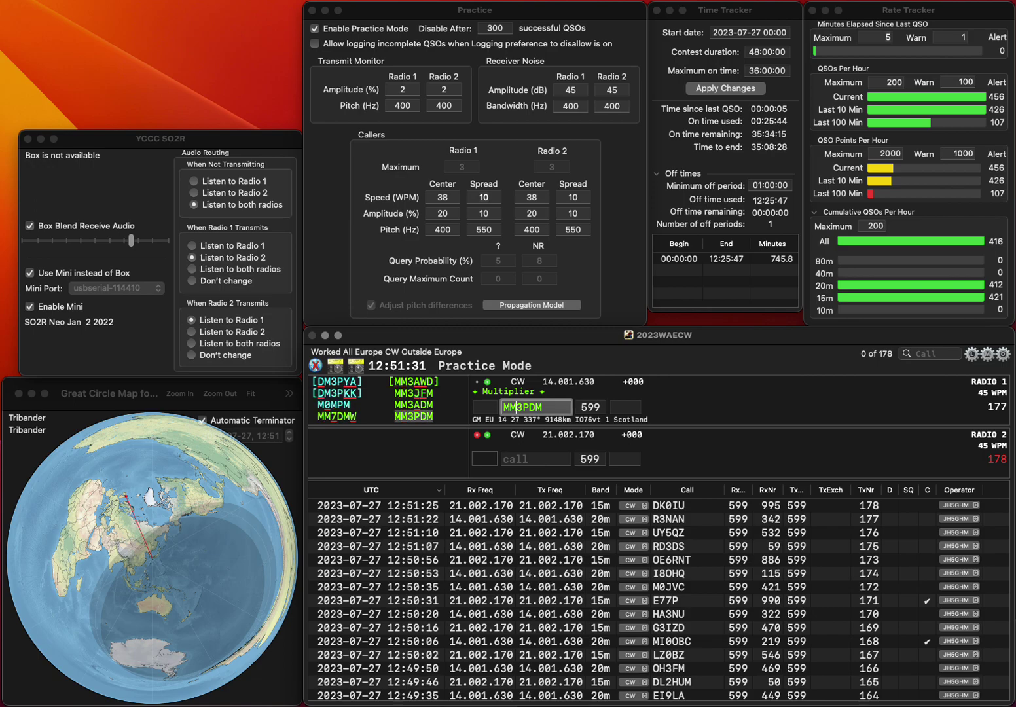
pyautogui.press('Return')
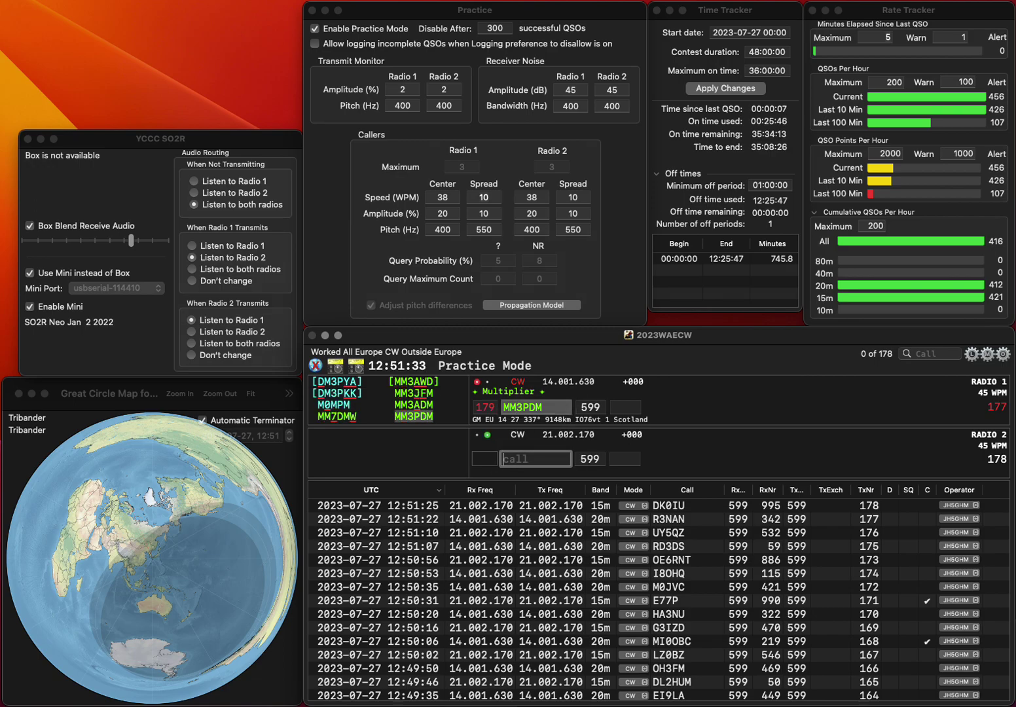
pyautogui.write('FKM')
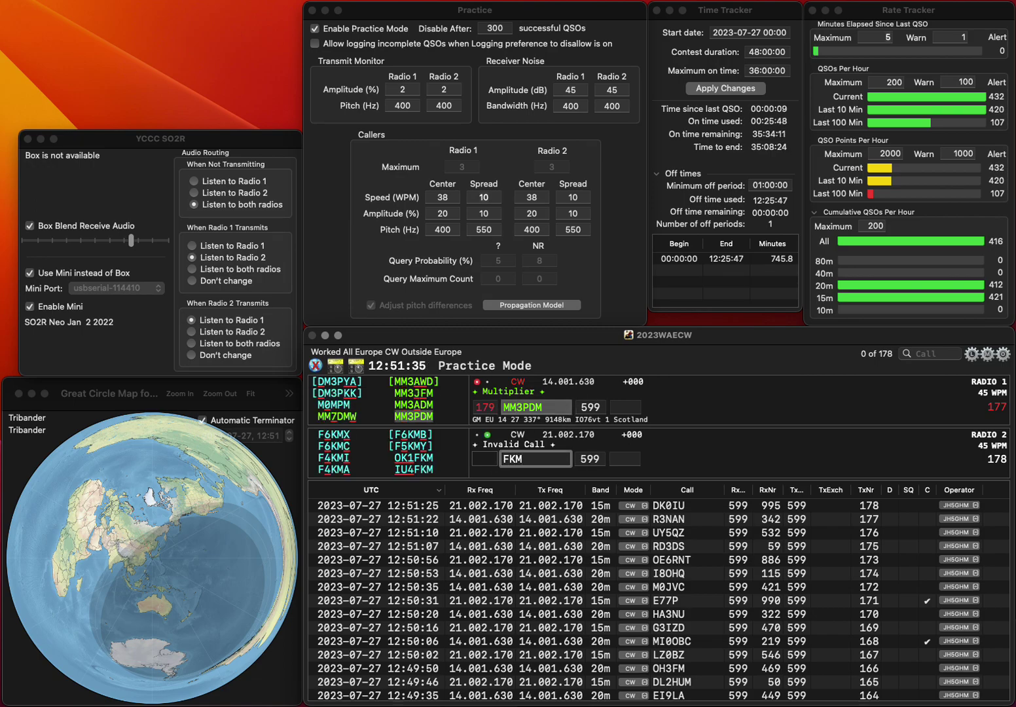
pyautogui.write('B6KMB')
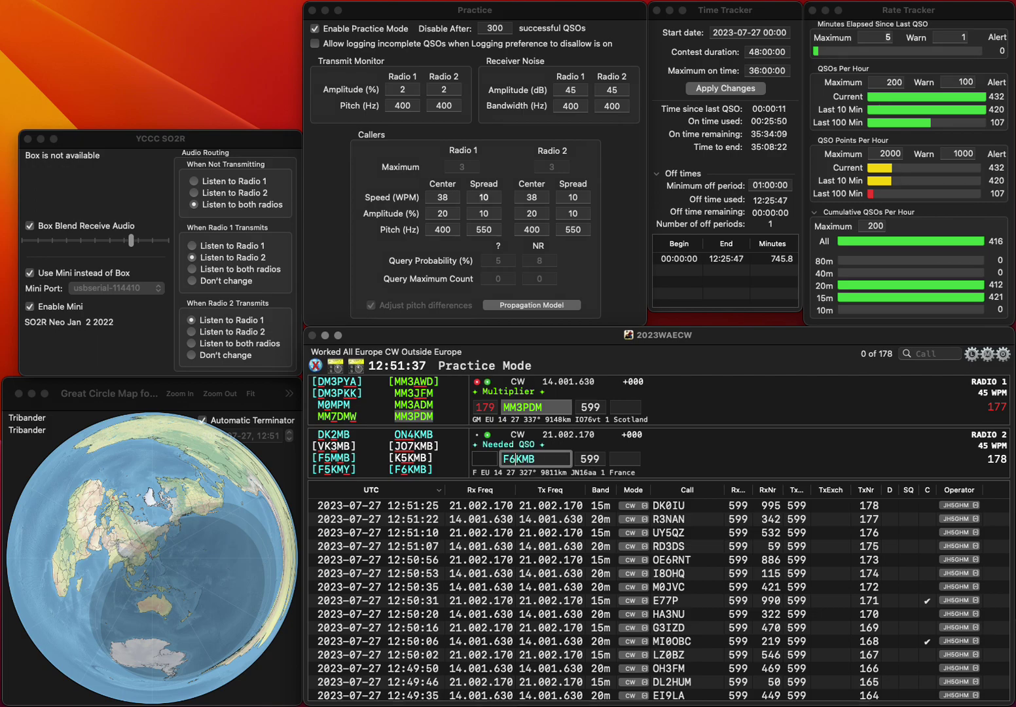
pyautogui.press('Return')
pyautogui.write('482')
pyautogui.press('Return')
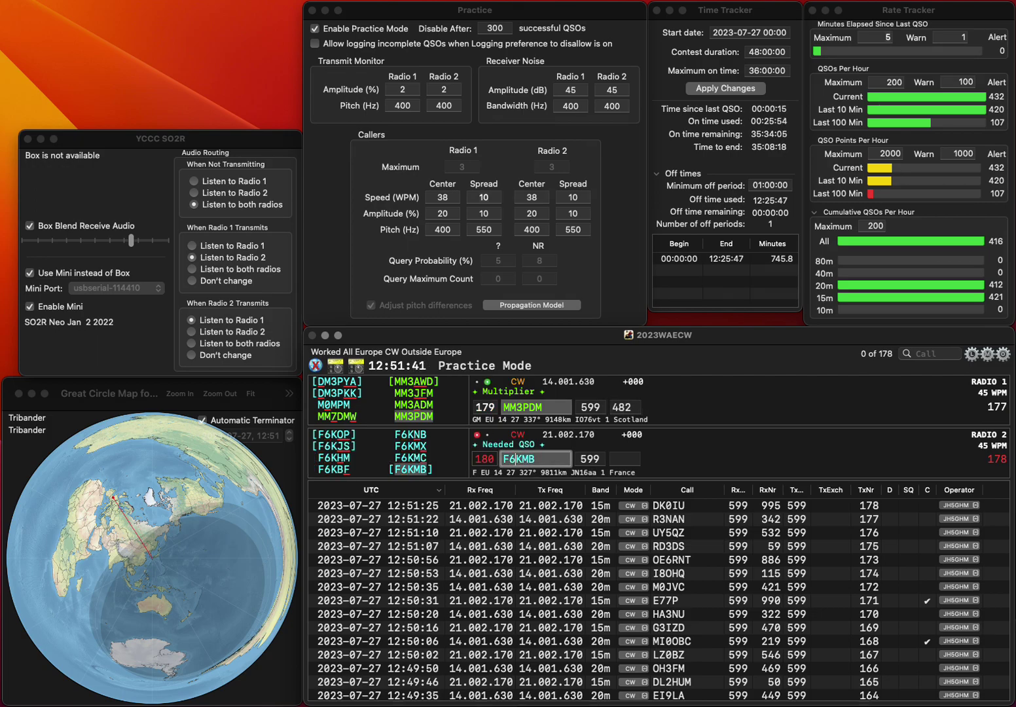
pyautogui.write('710')
pyautogui.press('Return')
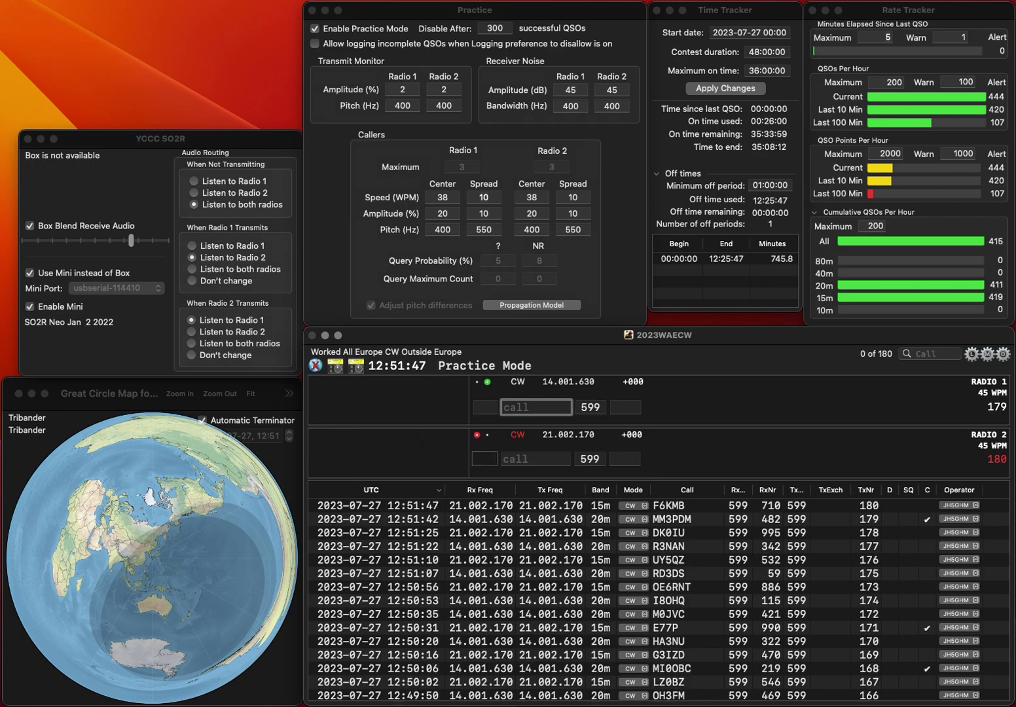
# Answer DO7CX on Radio 1 and the caller copied with prefix ES7 on Radio 2, sending each its exchange
pyautogui.write('DO7CX')
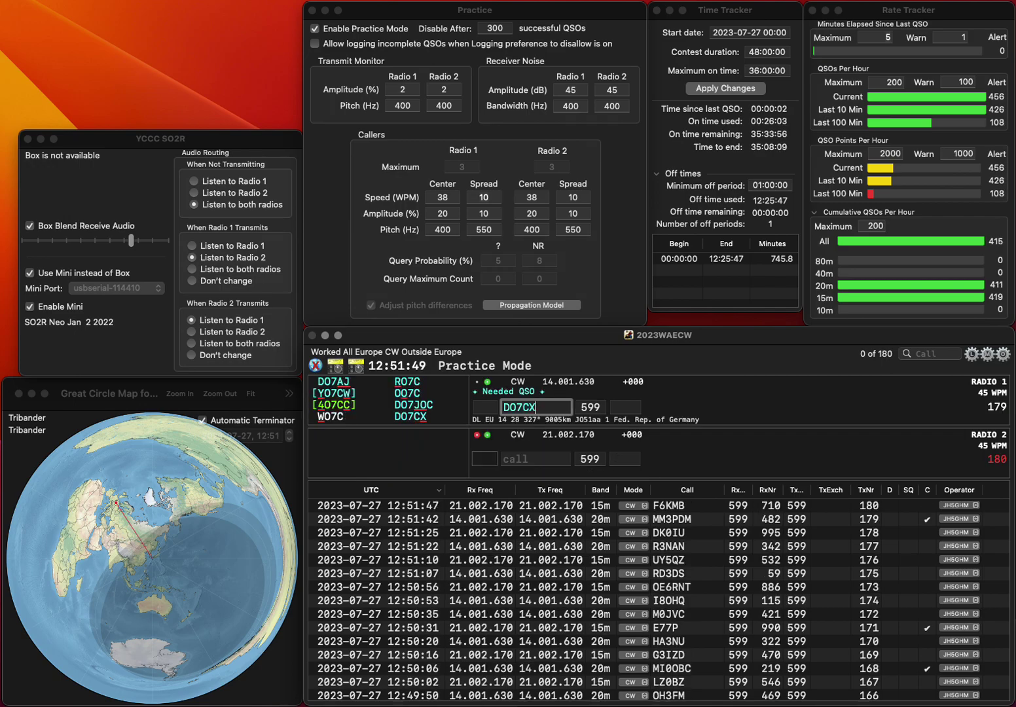
pyautogui.press('Return')
pyautogui.write('ES7SDC')
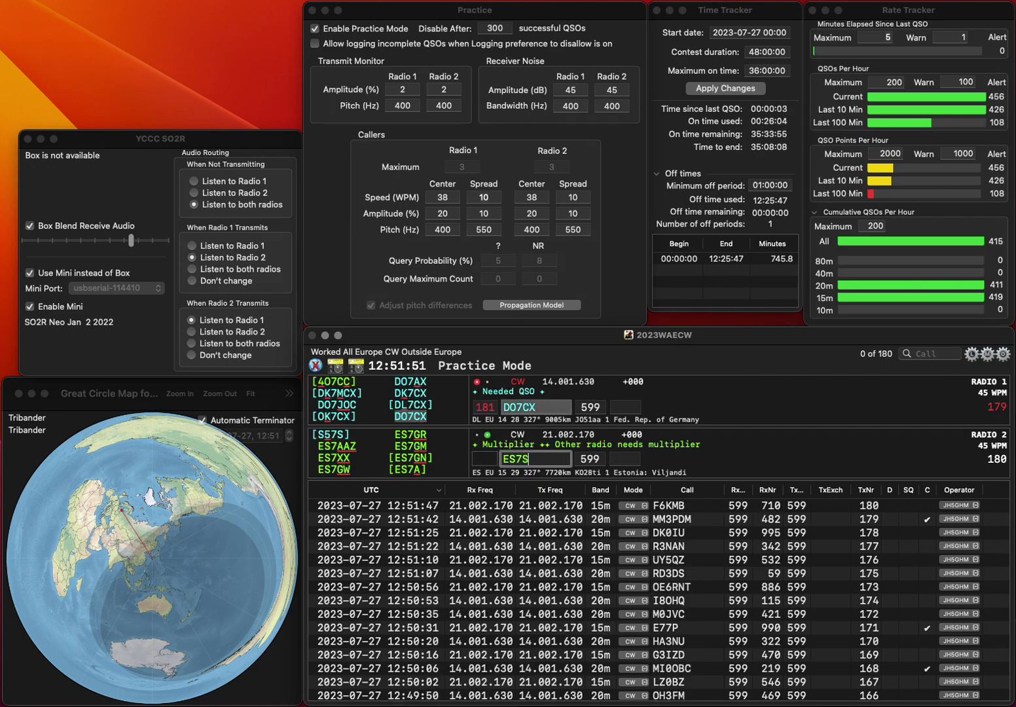
pyautogui.press('space')
pyautogui.press('space')
pyautogui.press('Left')
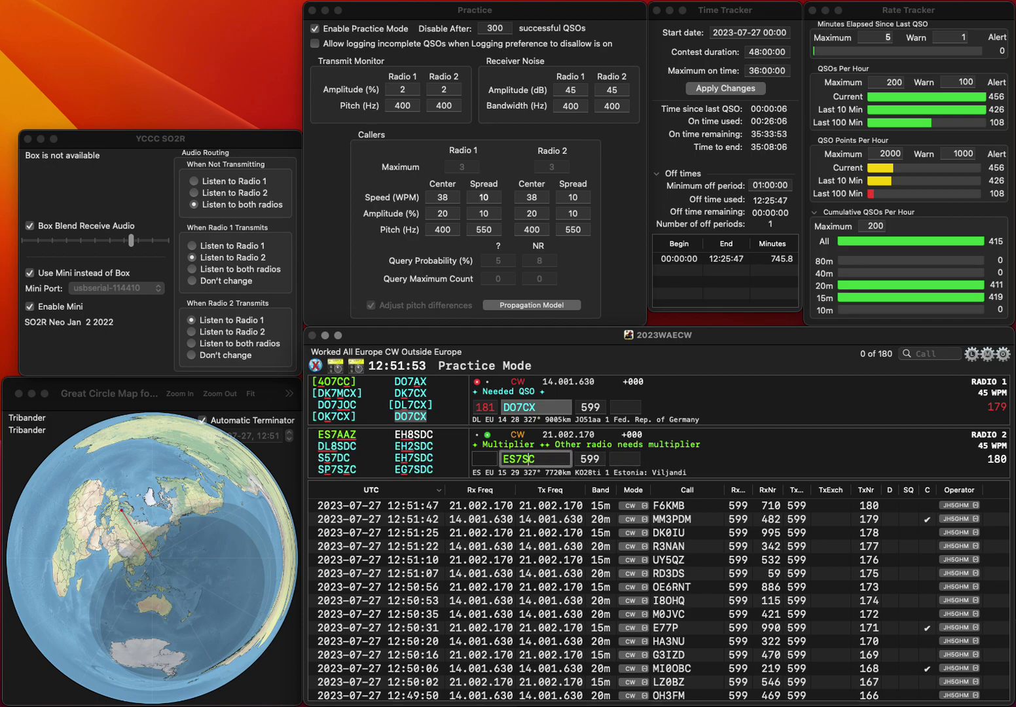
pyautogui.press('BackSpace')
pyautogui.write('B')
pyautogui.press('Return')
pyautogui.press('space')
pyautogui.write('4')
pyautogui.press('Return')
# Correct the Radio 2 call to EI7SDC and resend its exchange
pyautogui.press('Left')
pyautogui.press('BackSpace')
pyautogui.write('D')
pyautogui.press('Left')
pyautogui.press('BackSpace')
pyautogui.write('H')
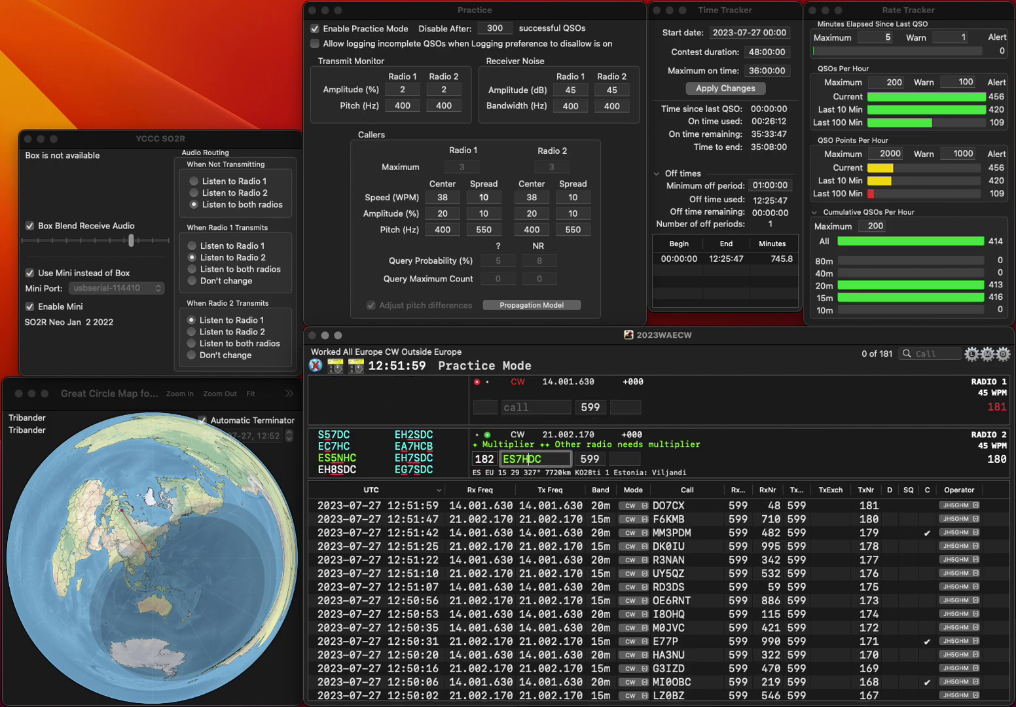
pyautogui.press('BackSpace')
pyautogui.write('S')
pyautogui.press('Left')
pyautogui.press('Left')
pyautogui.press('BackSpace')
pyautogui.write('I')
pyautogui.press('F1')
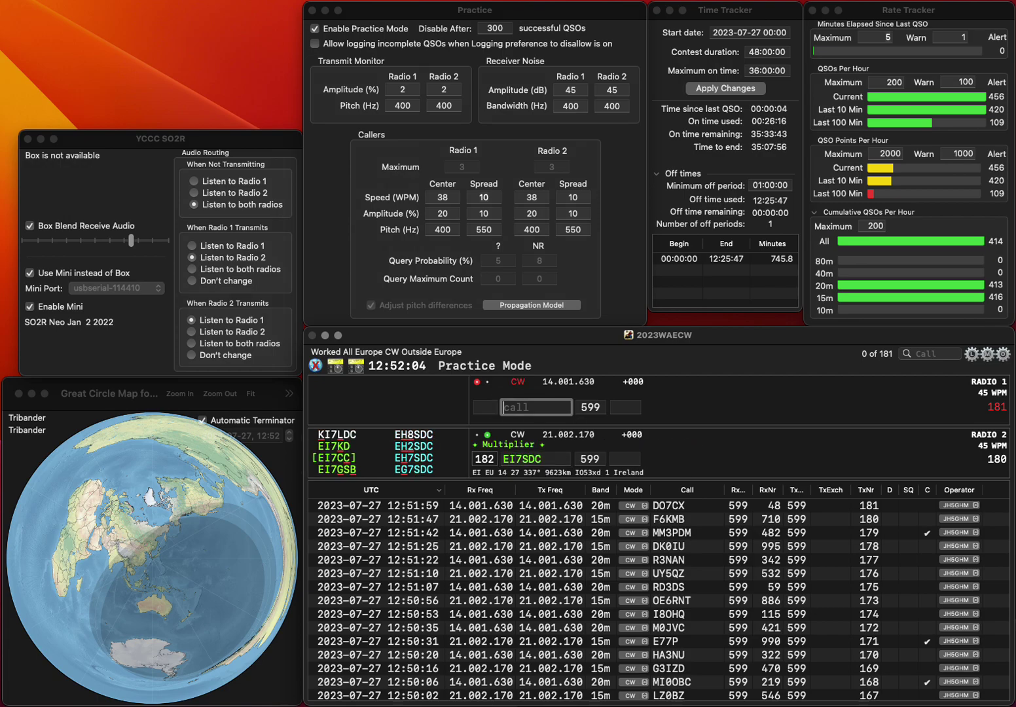
pyautogui.write('UA')
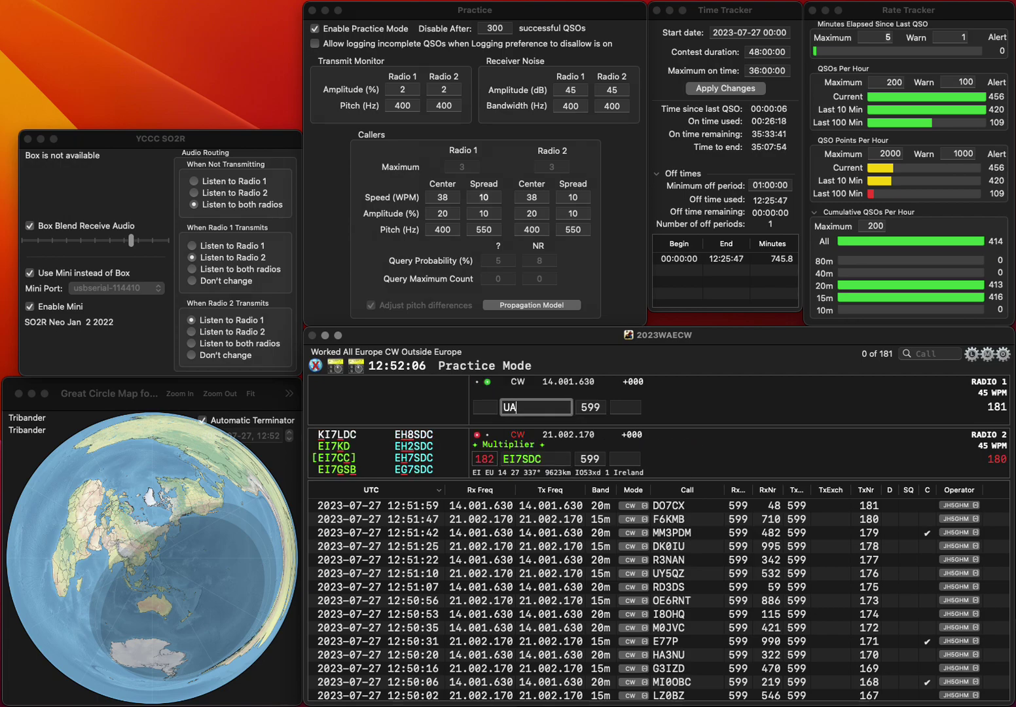
pyautogui.write('4NAL')
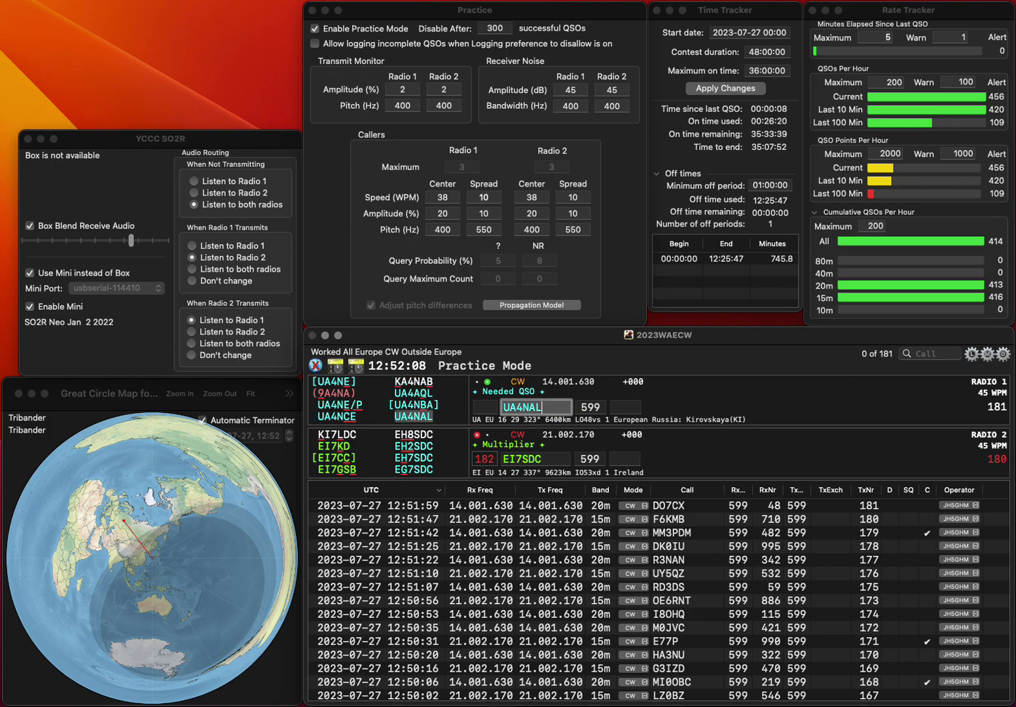
pyautogui.press('Return')
# Correct the Radio 2 call to EH7SDC, resend its exchange and return to the received number entry on Radio 1
pyautogui.press('Left')
pyautogui.press('Left')
pyautogui.press('Left')
pyautogui.press('Left')
pyautogui.press('BackSpace')
pyautogui.write('H')
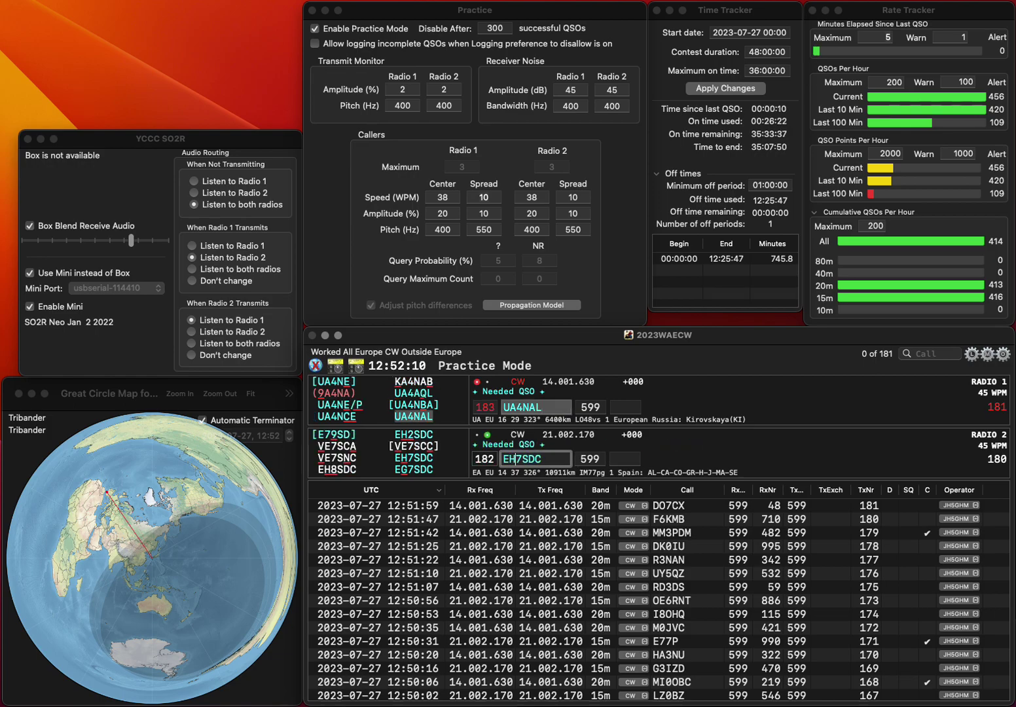
pyautogui.press('Return')
pyautogui.press('space')
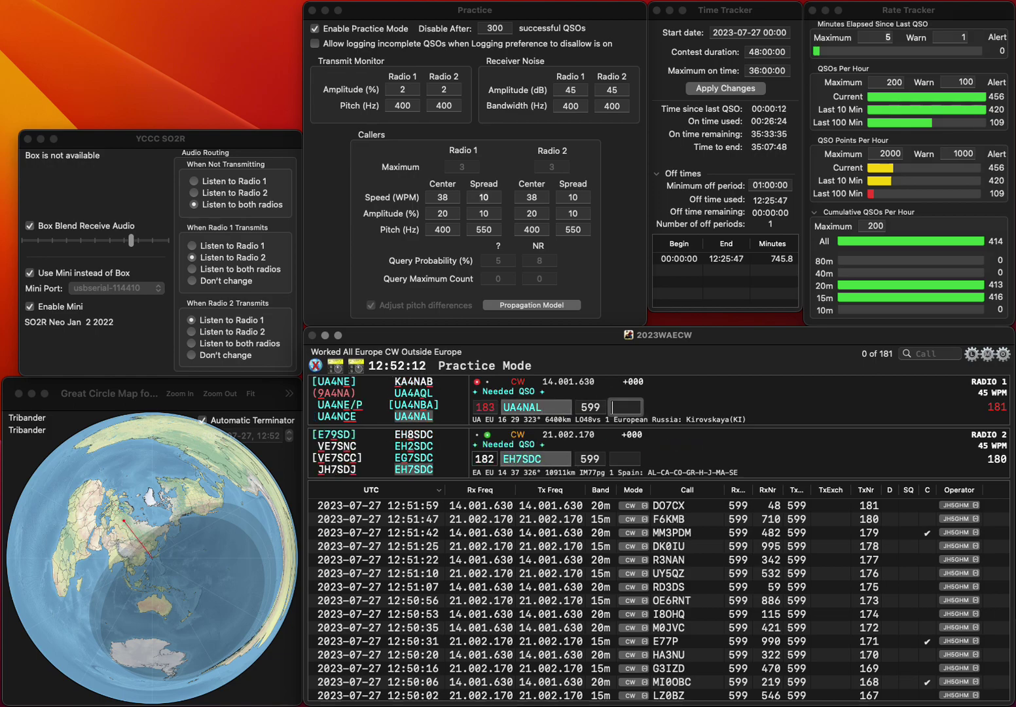
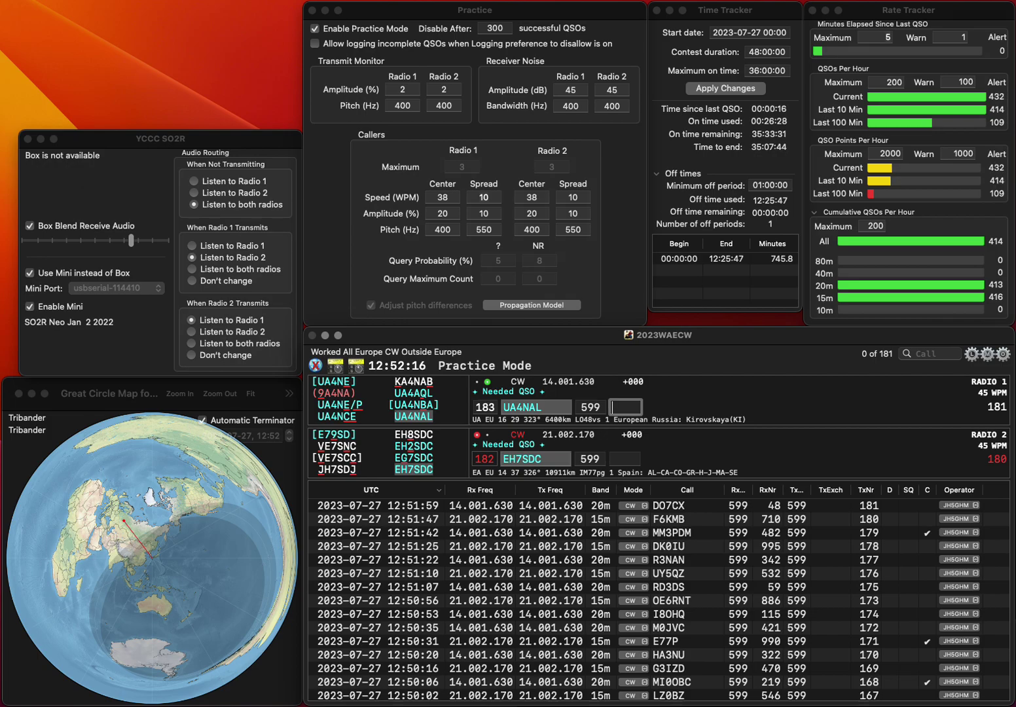
pyautogui.write('71')
pyautogui.press('Return')
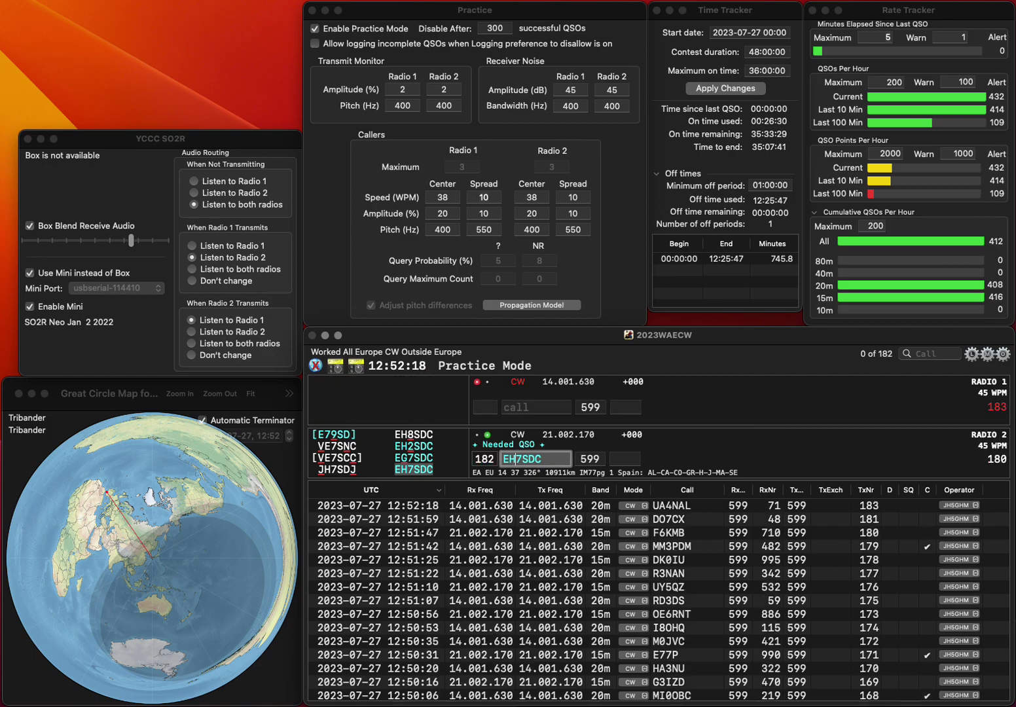
pyautogui.write('34')
# Answer DL8BDA on Radio 1, sending the caller its exchange
pyautogui.write('DL')
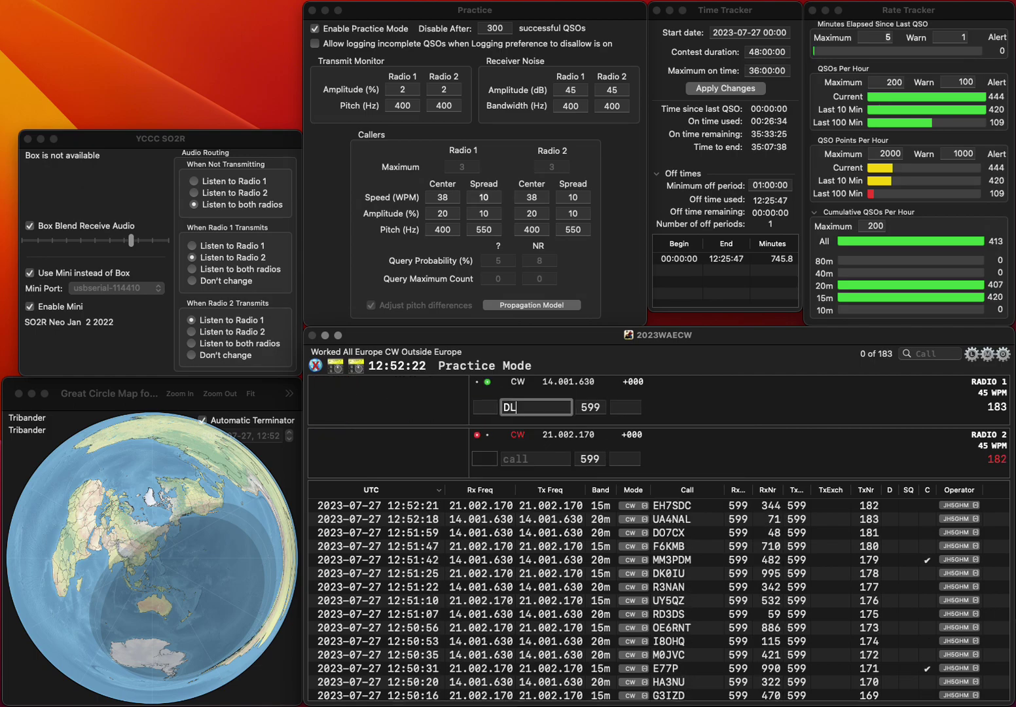
pyautogui.write('8BDA')
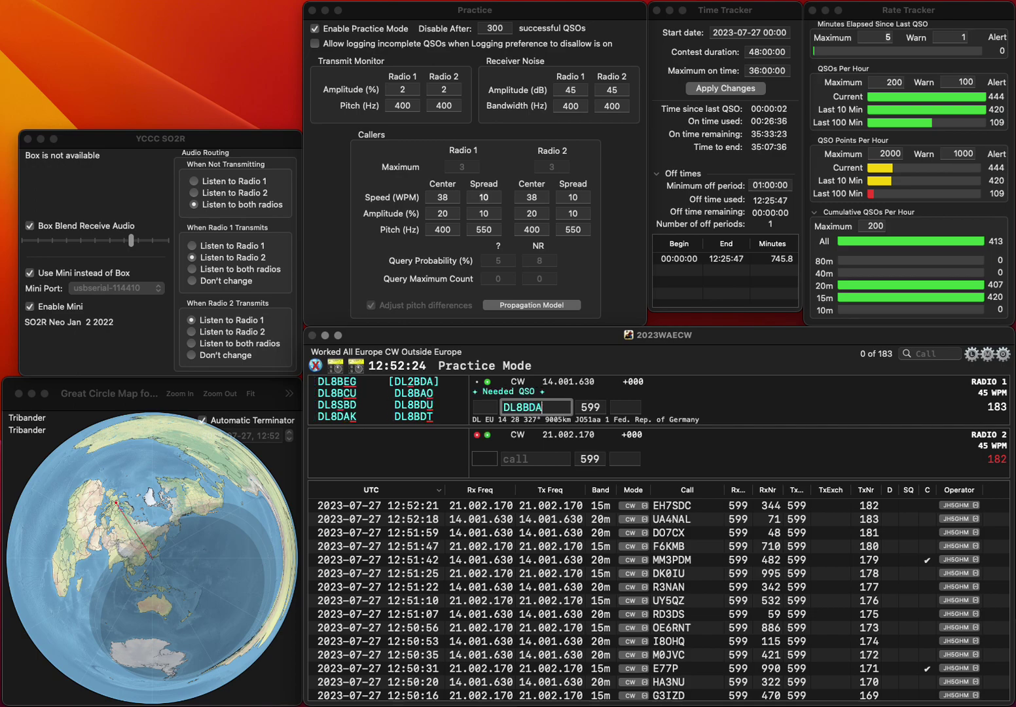
pyautogui.press('Return')
pyautogui.write('GL0SN/P')
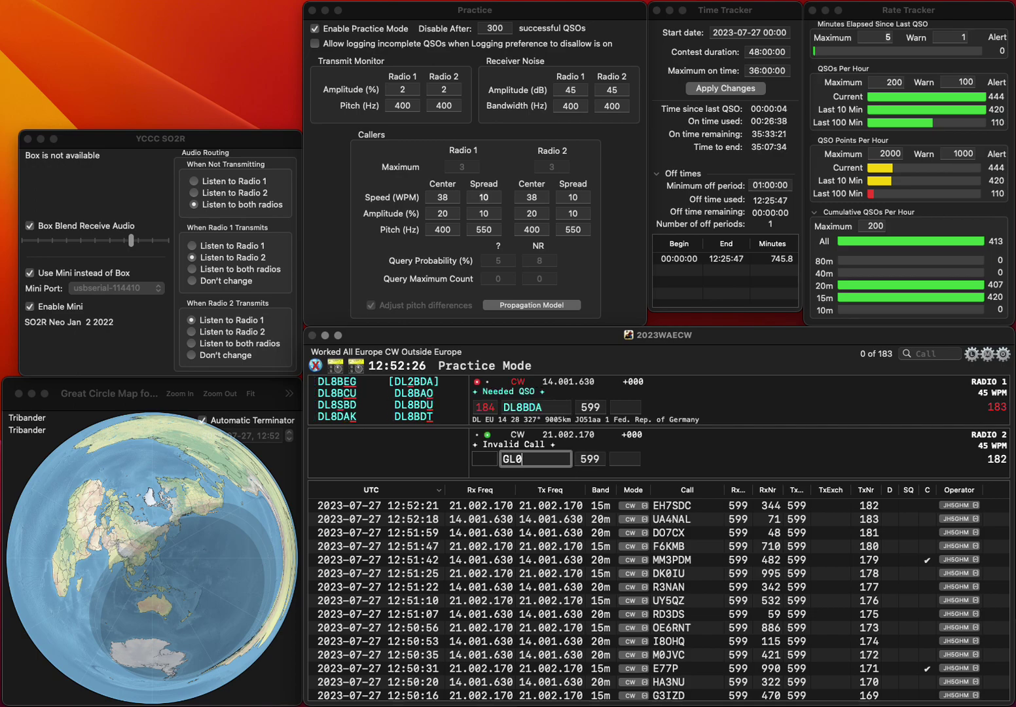
pyautogui.press('Delete')
pyautogui.write('DL0SN/P')
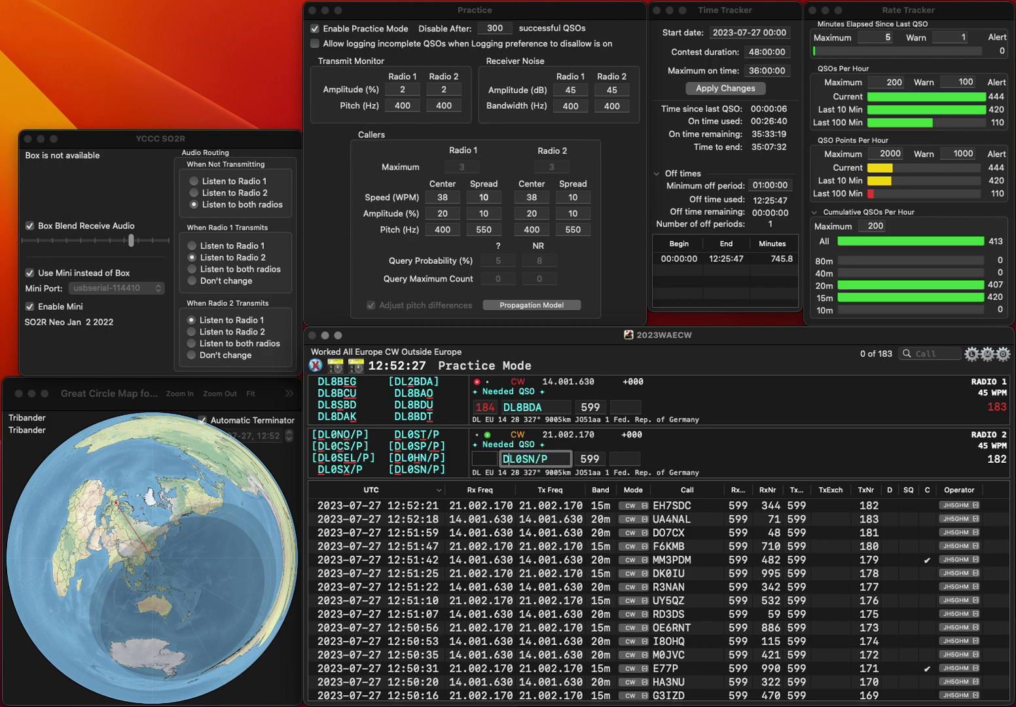
pyautogui.press('Return')
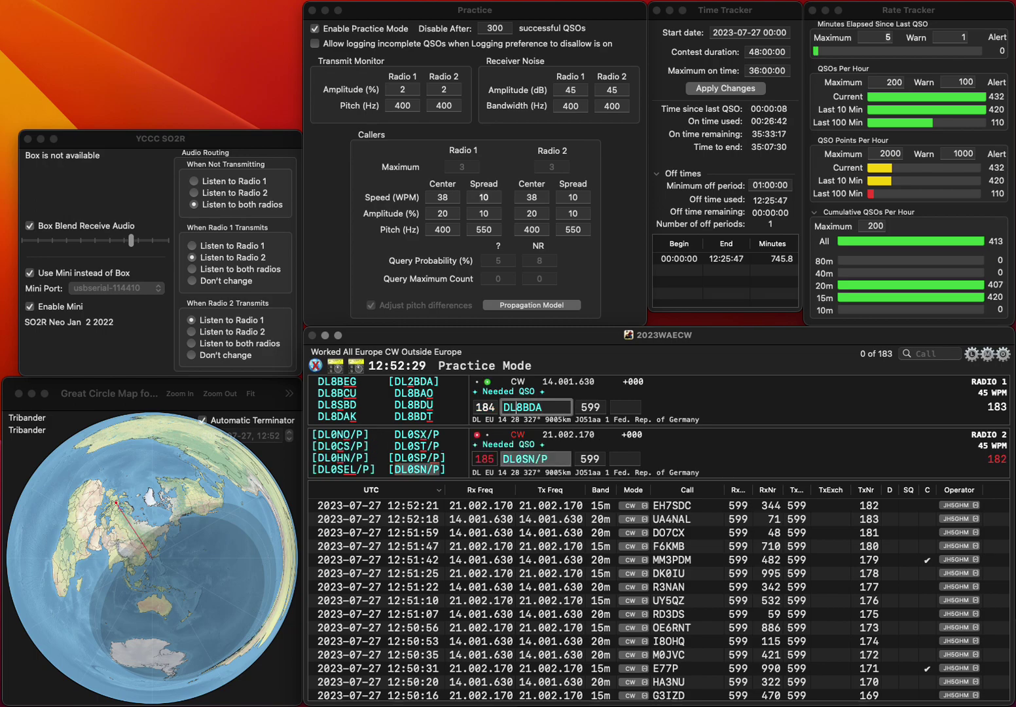
pyautogui.press('Delete')
pyautogui.write('B')
pyautogui.press('Delete')
pyautogui.press('Delete')
pyautogui.write('BU')
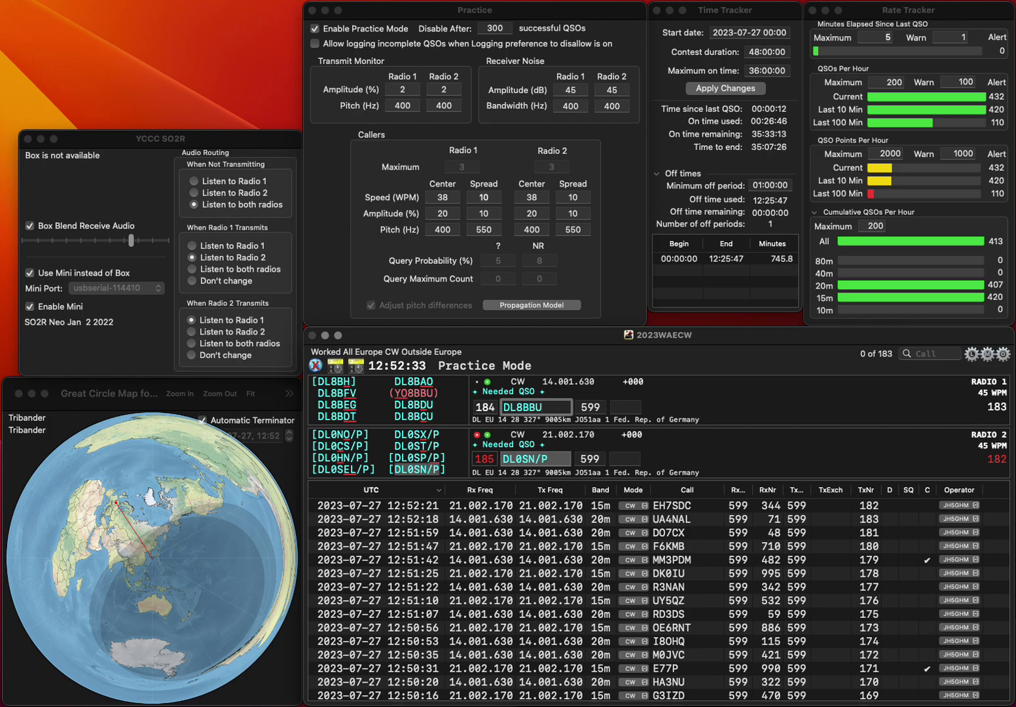
pyautogui.write('D')
pyautogui.press('Return')
# Log DL0SN/P on Radio 2 with received number 788 and DL8BDU on Radio 1 with received number 558
pyautogui.write('788')
pyautogui.click(535, 407)
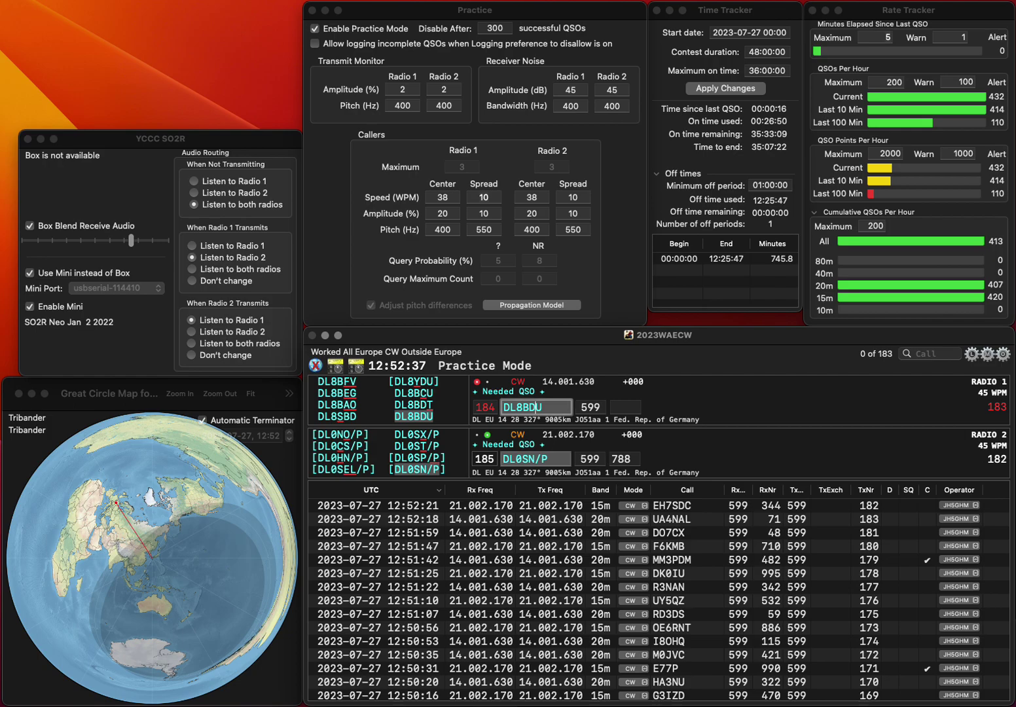
pyautogui.press('space')
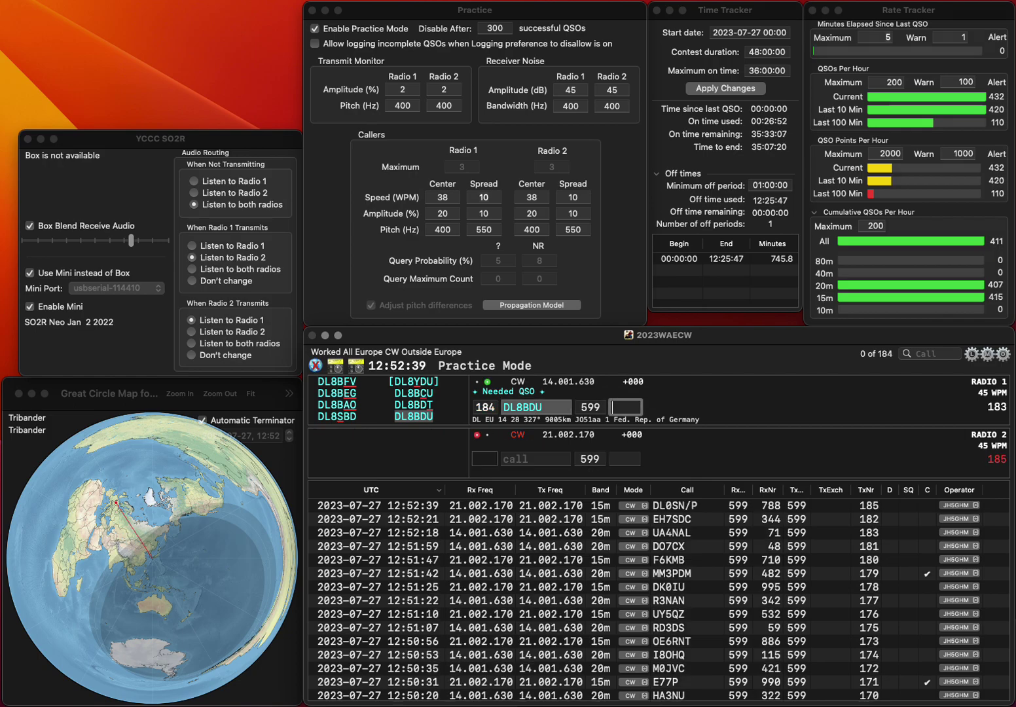
pyautogui.write('558')
pyautogui.press('Return')
pyautogui.write('EA3KD')
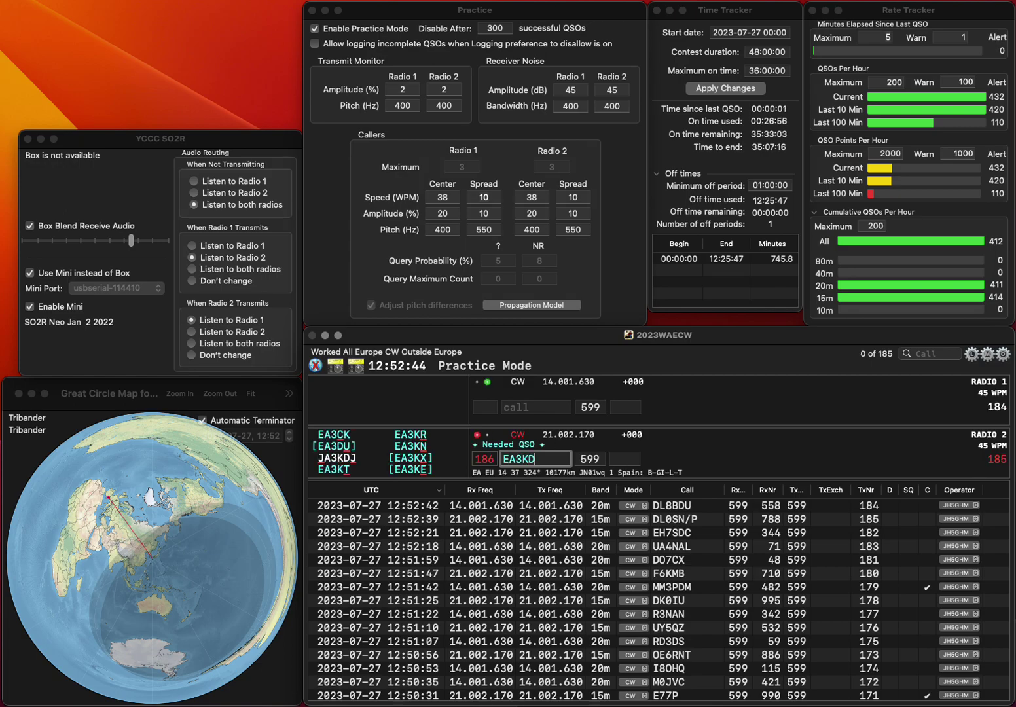
pyautogui.press('Return')
pyautogui.write('G8CKT')
pyautogui.press('Return')
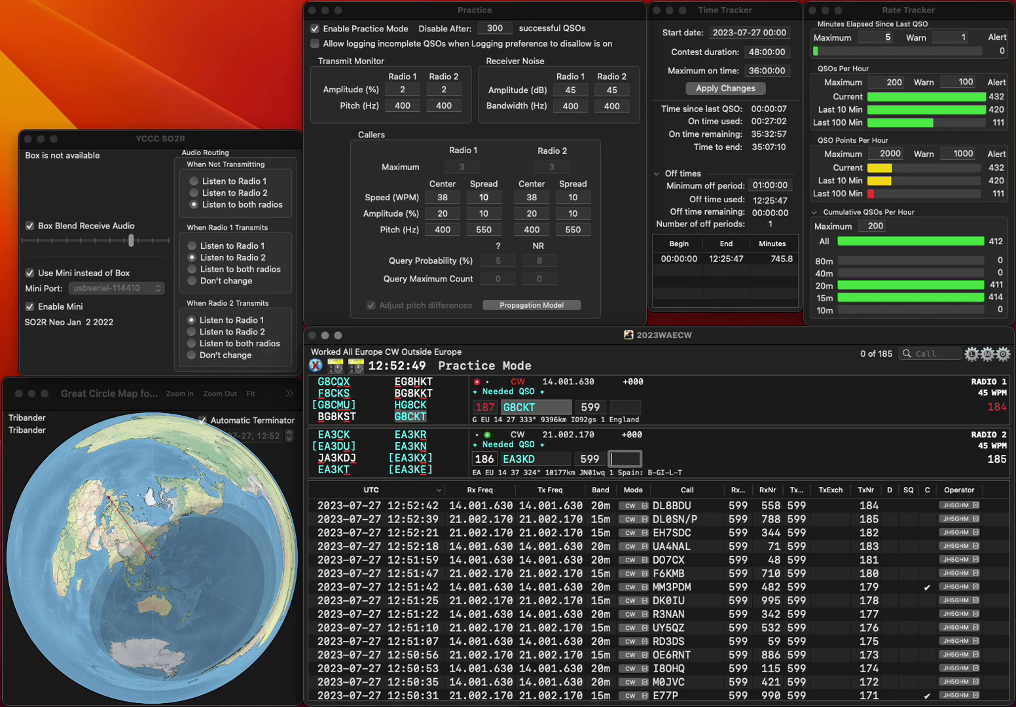
pyautogui.press('space')
pyautogui.press('Left')
pyautogui.press('Left')
pyautogui.press('BackSpace')
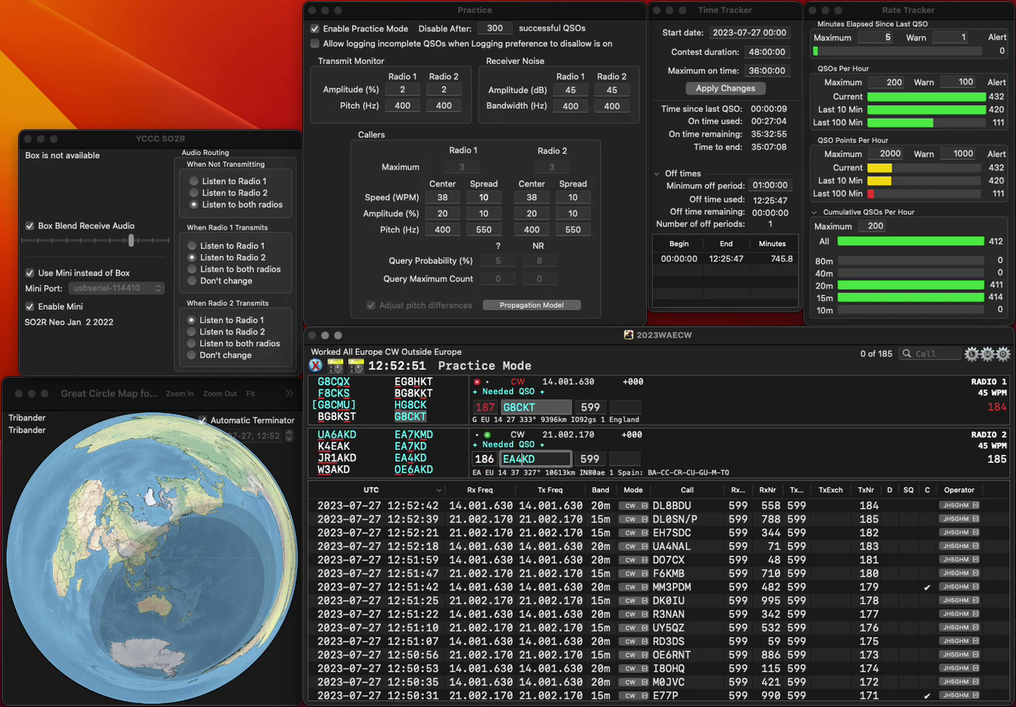
pyautogui.write('4')
pyautogui.press('Return')
pyautogui.write('43')
pyautogui.press('Return')
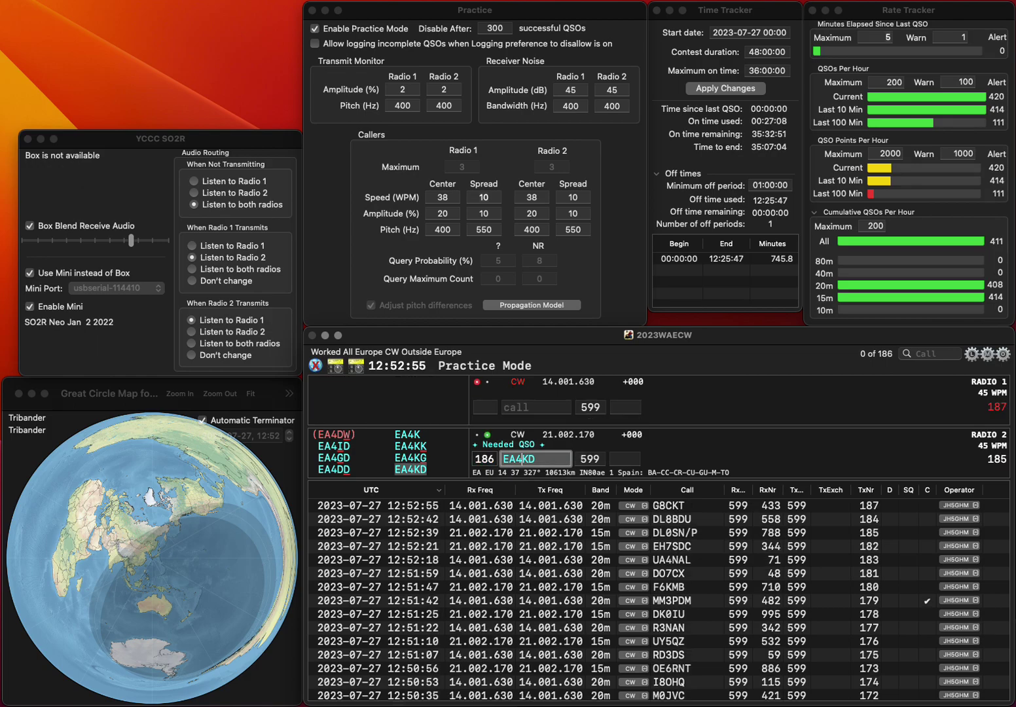
pyautogui.press('Tab')
pyautogui.write('347')
pyautogui.press('Return')
pyautogui.write('A3')
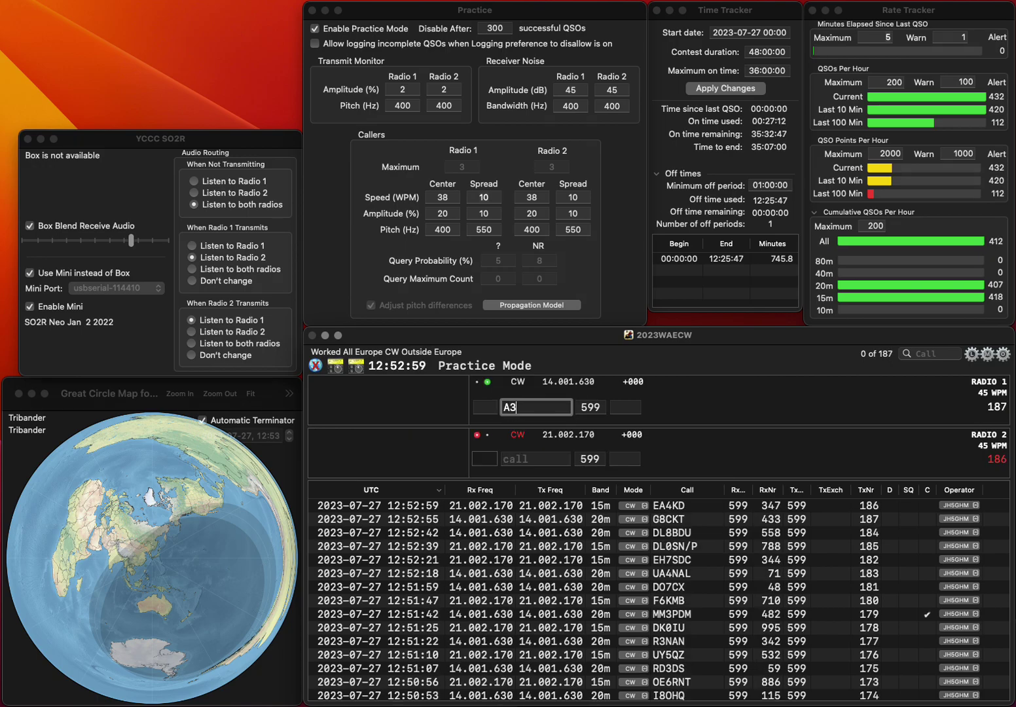
pyautogui.write('QGT')
pyautogui.press('Home')
pyautogui.write('U')
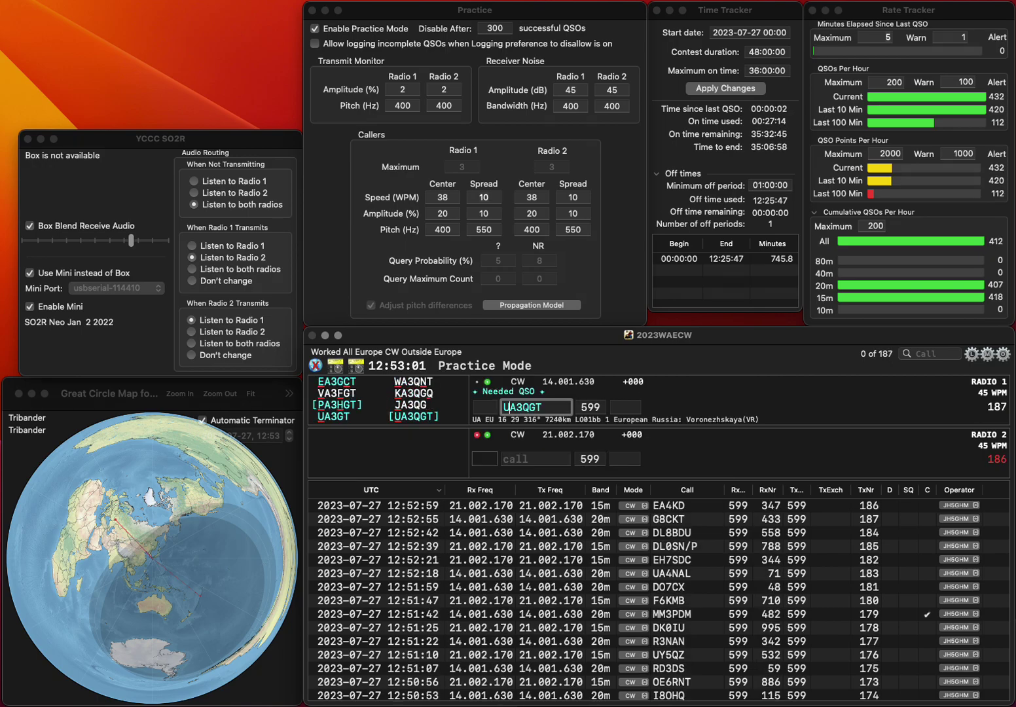
pyautogui.press('Return')
# Answer I4JUQ on Radio 2, sending the caller its exchange
pyautogui.write('I4UQ')
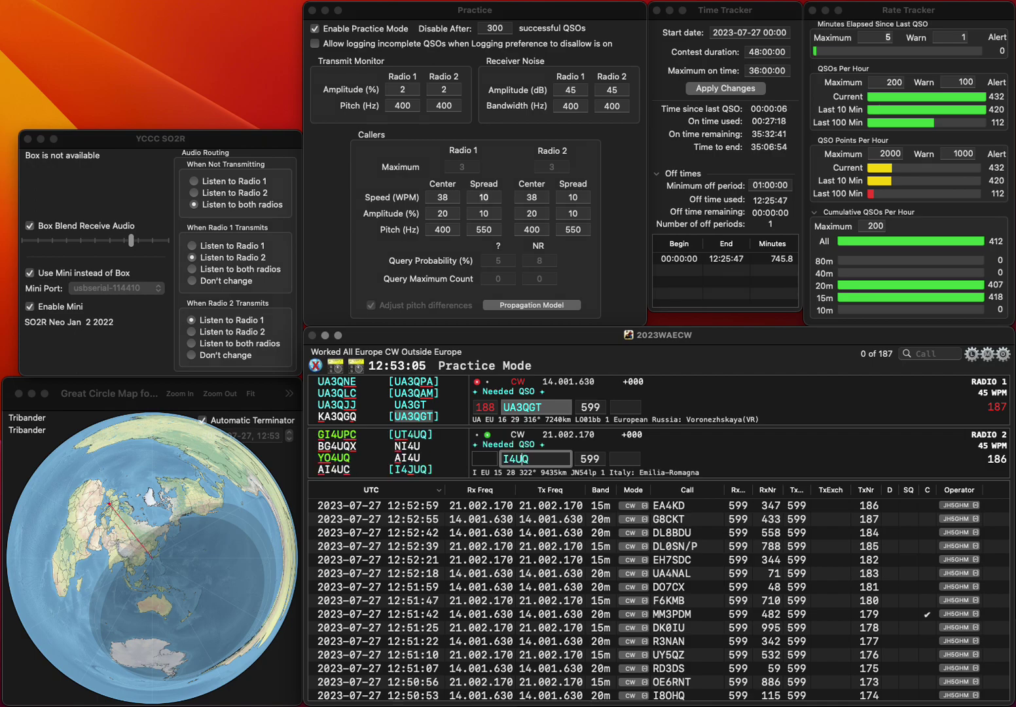
pyautogui.press('Left')
pyautogui.press('Left')
pyautogui.write('J')
pyautogui.press('Return')
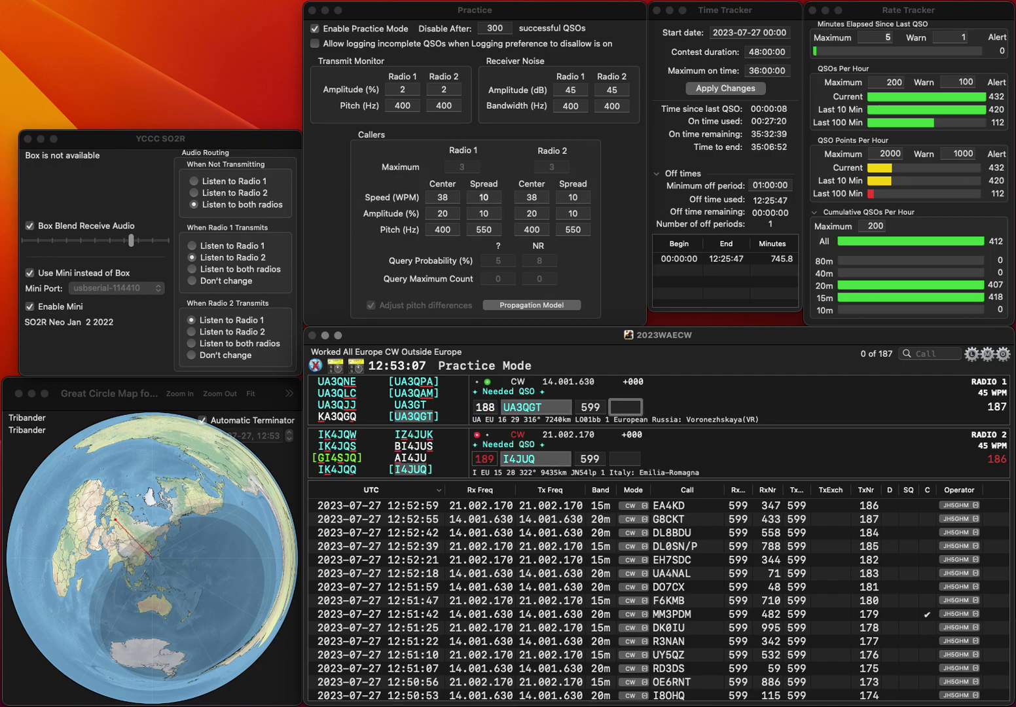
pyautogui.write('903')
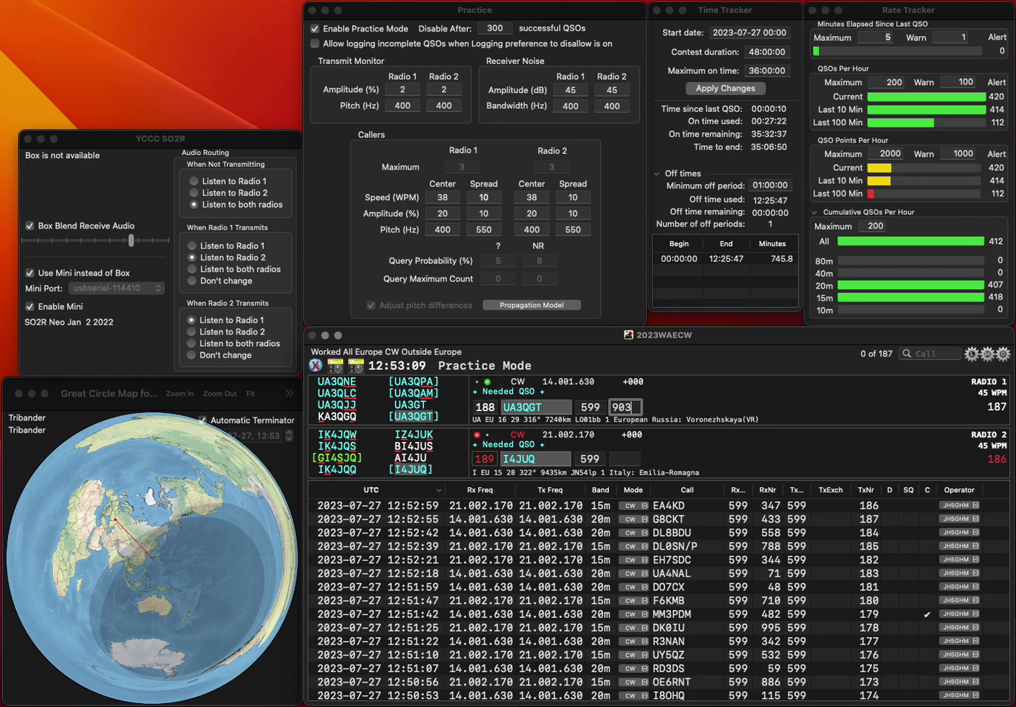
pyautogui.press('Return')
pyautogui.press('space')
pyautogui.write('499')
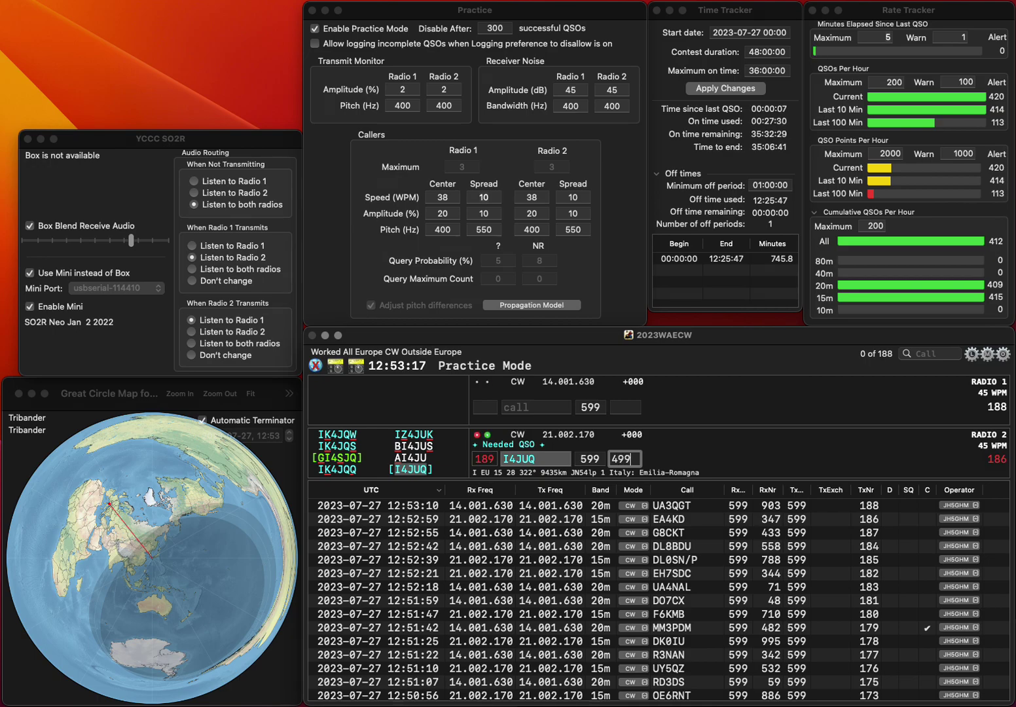
pyautogui.press('Return')
pyautogui.write('R')
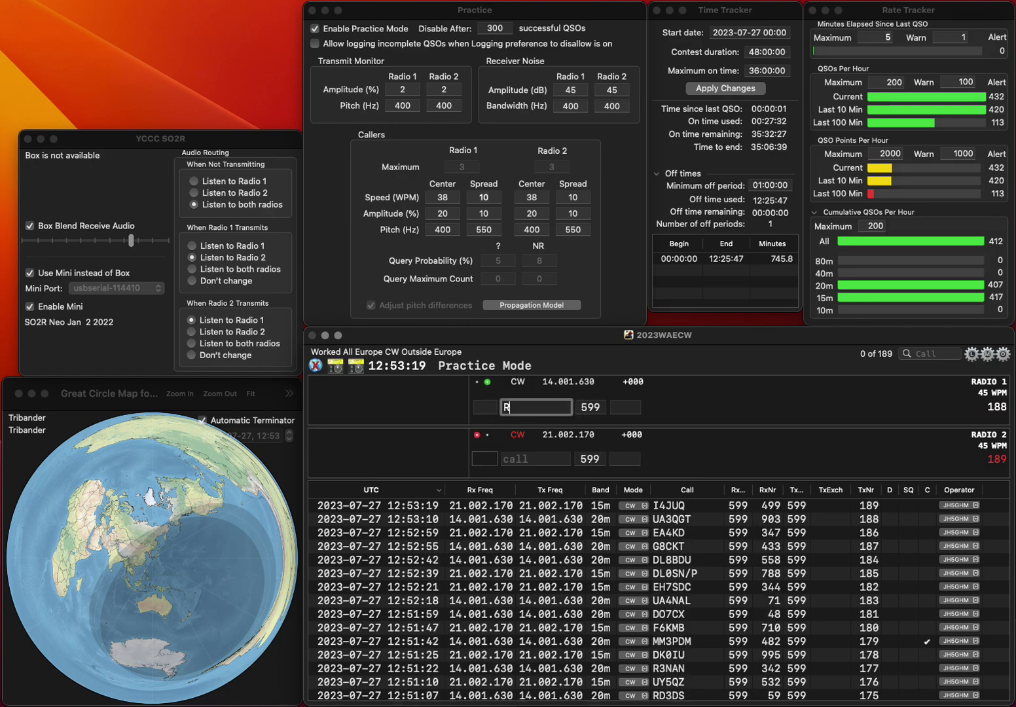
pyautogui.write('Y2DKT')
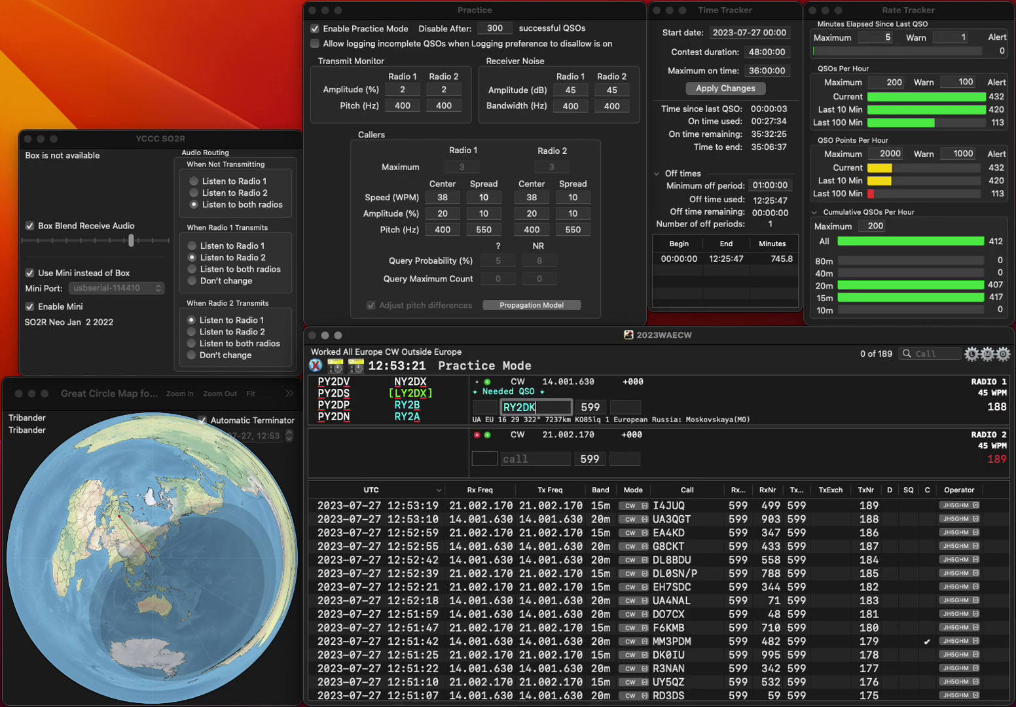
pyautogui.press('Left')
pyautogui.press('Left')
pyautogui.press('BackSpace')
pyautogui.write('B')
pyautogui.press('Left')
pyautogui.press('Left')
pyautogui.press('Left')
pyautogui.press('BackSpace')
pyautogui.write('L')
pyautogui.press('Return')
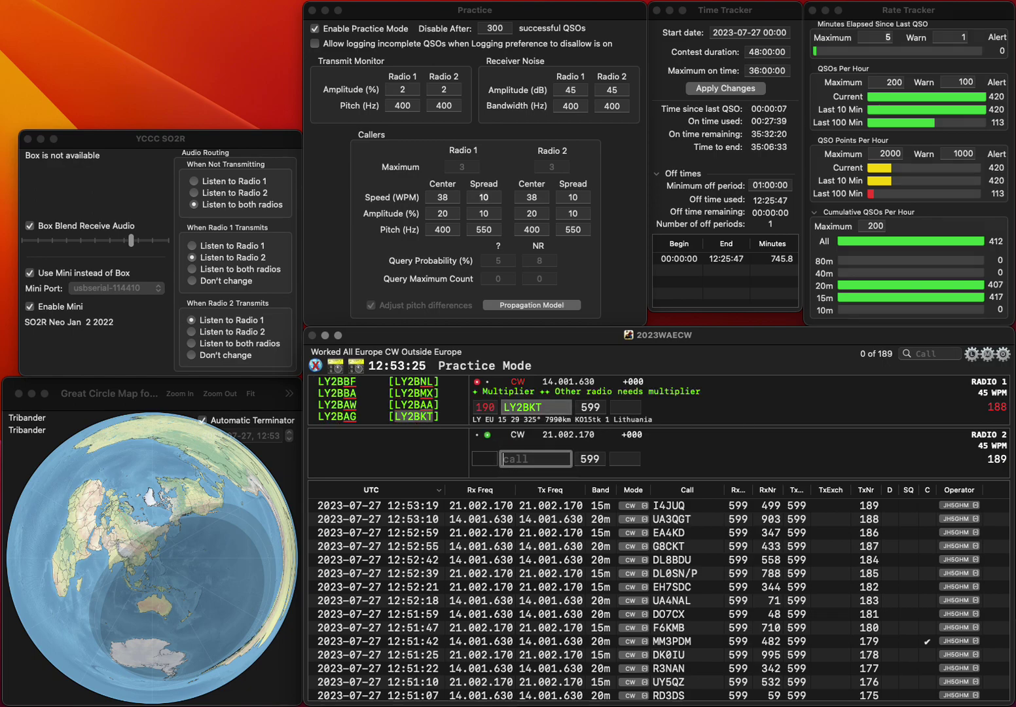
pyautogui.write('ON7')
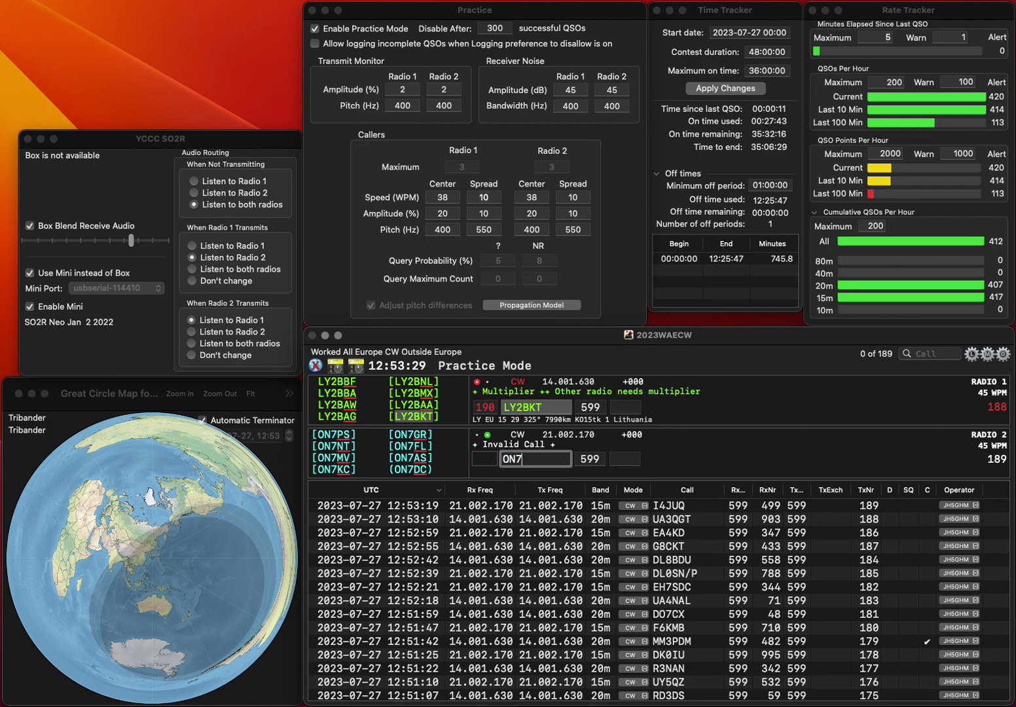
pyautogui.press('Return')
pyautogui.press('Up')
pyautogui.press('space')
pyautogui.write('882')
pyautogui.press('Tab')
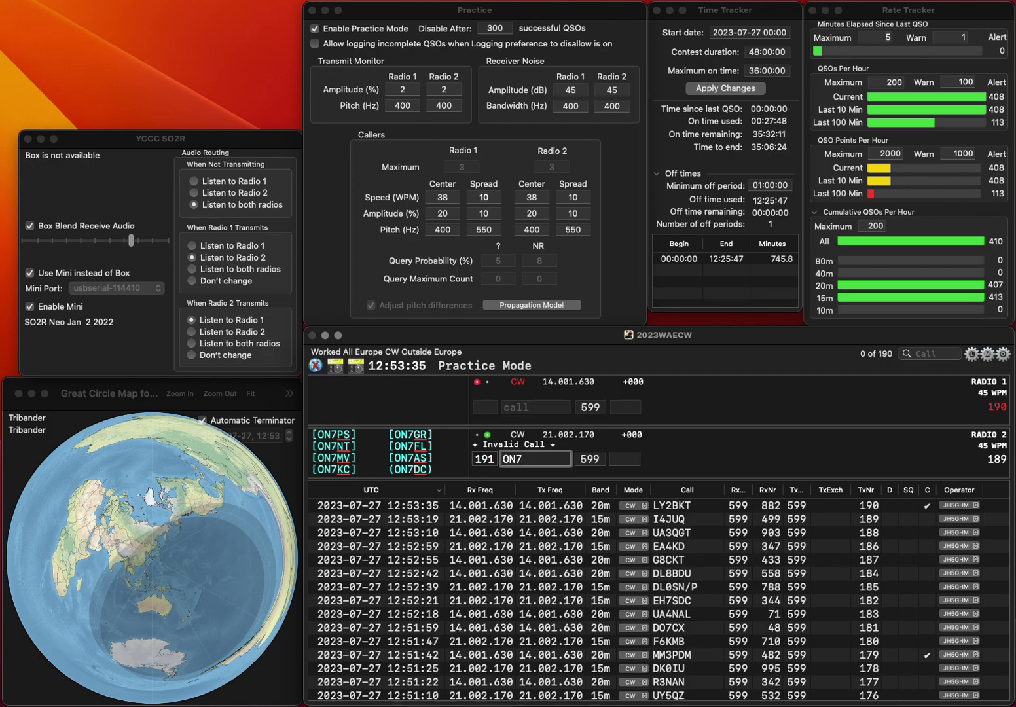
pyautogui.write('IO/P')
pyautogui.press('Return')
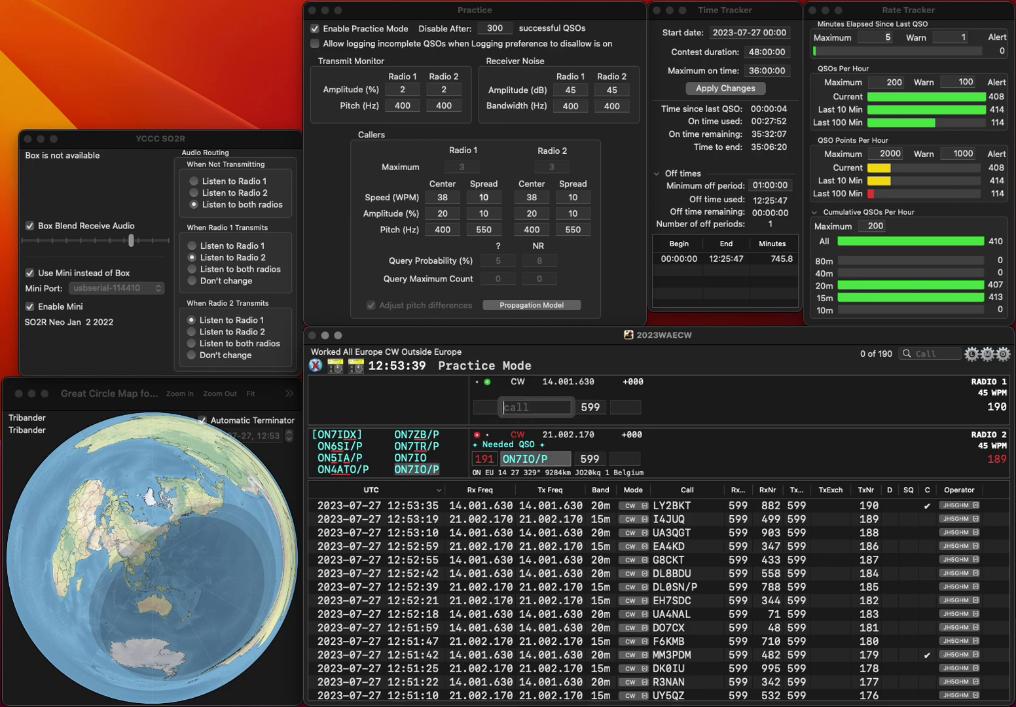
pyautogui.write('F1')
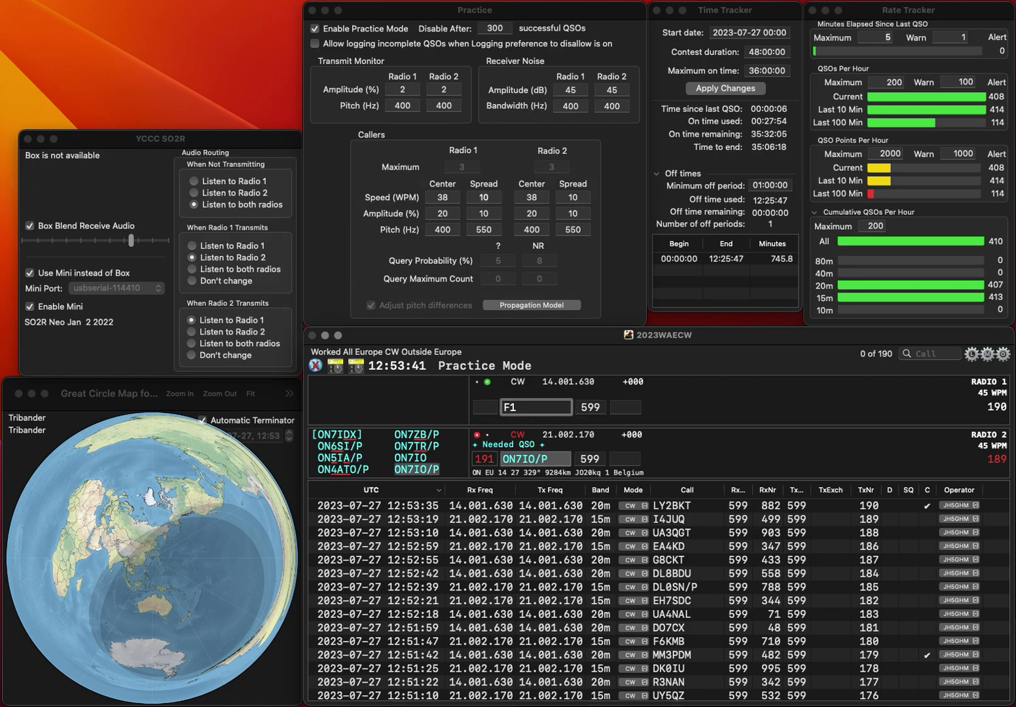
pyautogui.write('AUF')
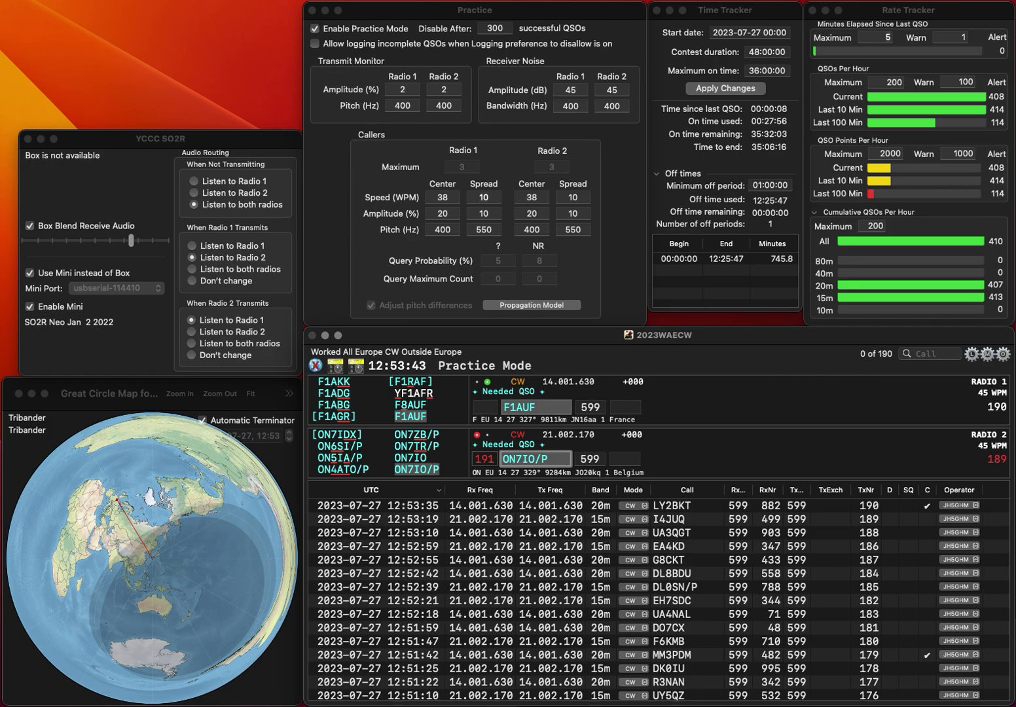
pyautogui.press('space')
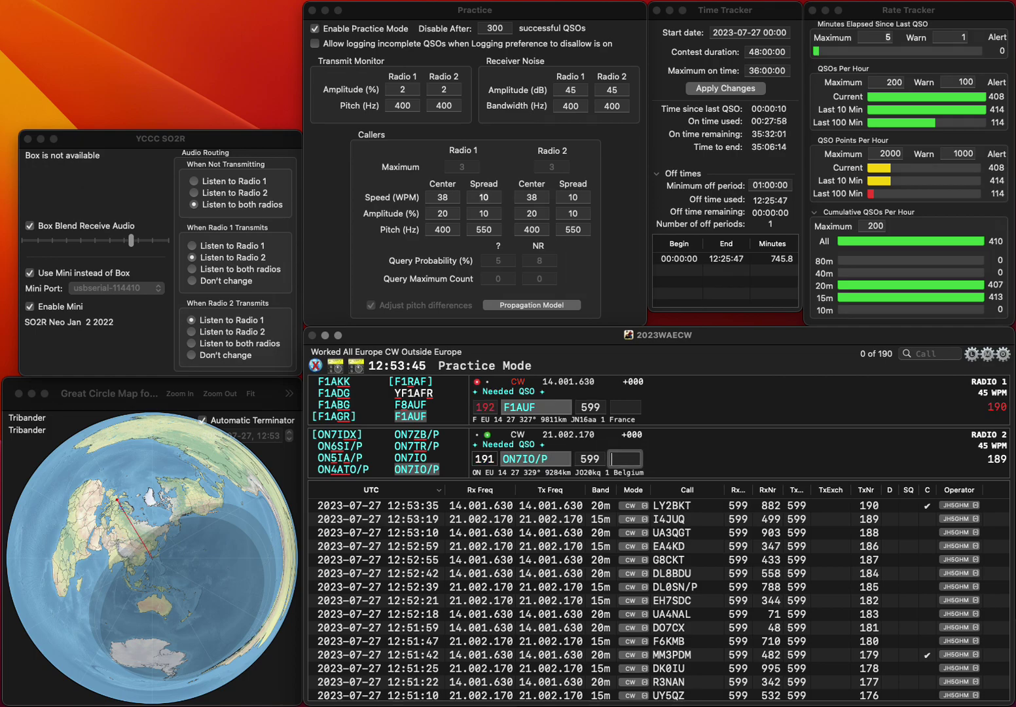
pyautogui.write('552')
pyautogui.press('Return')
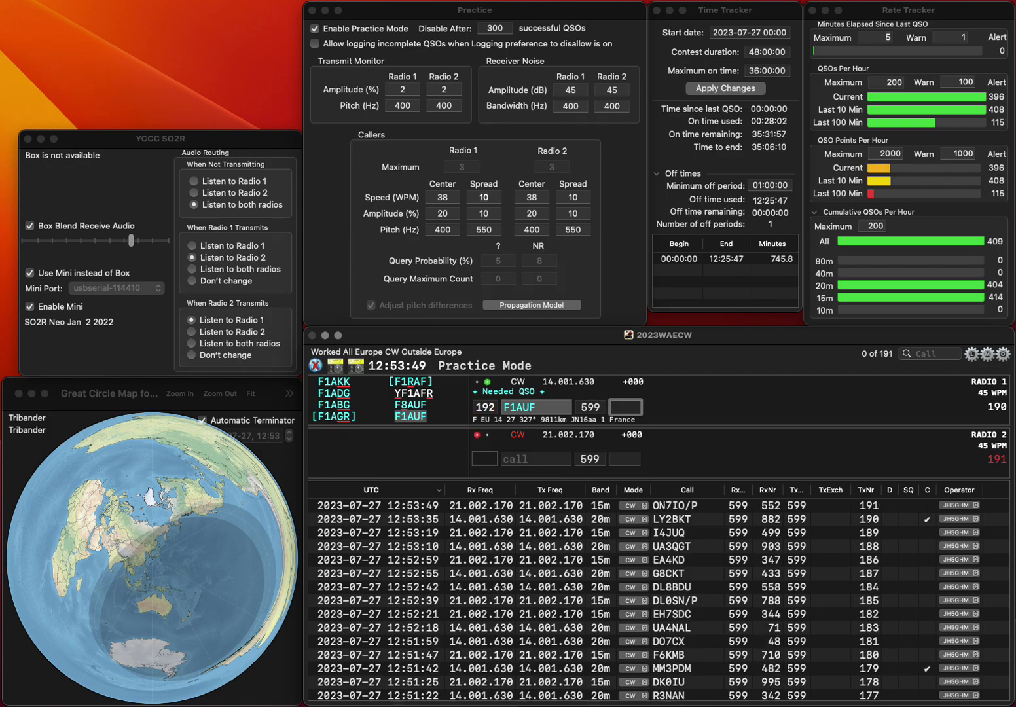
pyautogui.write('984')
pyautogui.press('Return')
pyautogui.write('HQ')
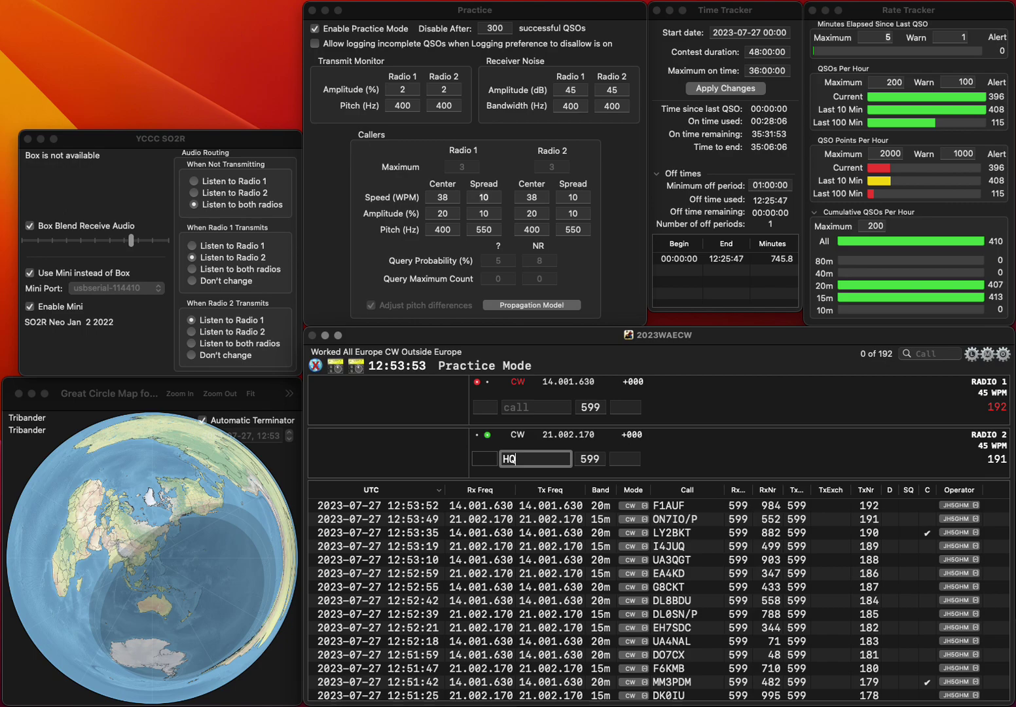
pyautogui.write('V')
pyautogui.press('super+Left')
pyautogui.write('EA4')
pyautogui.press('\\')
# Answer 2E1TWP on Radio 1, sending the caller its exchange
pyautogui.write('E0TA')
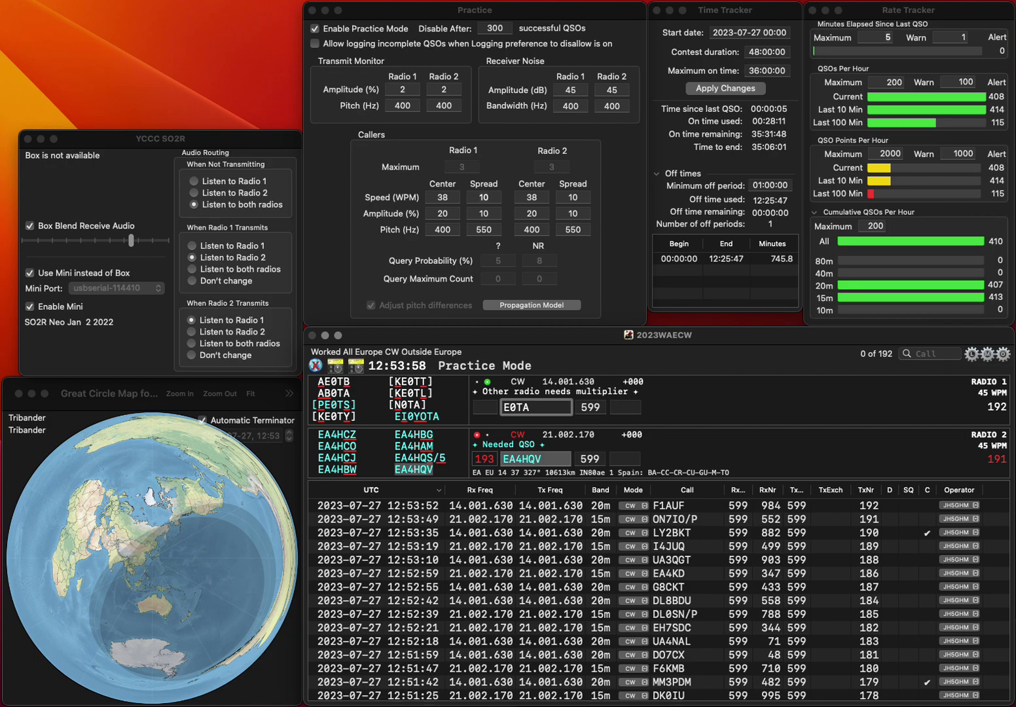
pyautogui.press('BackSpace')
pyautogui.write('WP')
pyautogui.press('super+Left')
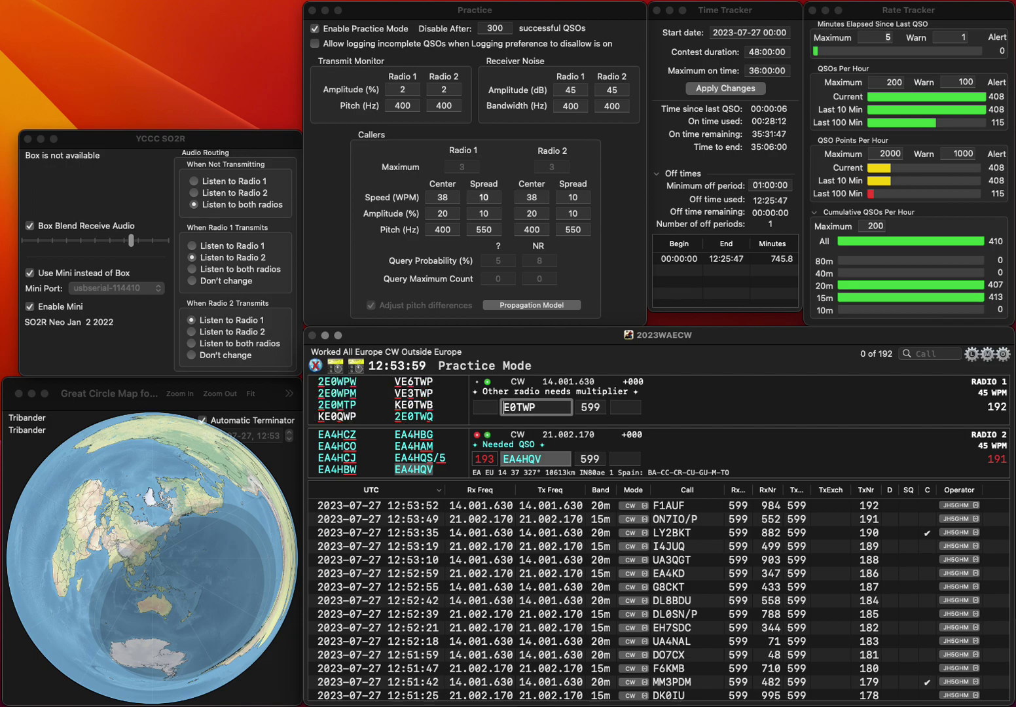
pyautogui.write('2')
pyautogui.press('Right')
pyautogui.press('Right')
pyautogui.press('BackSpace')
pyautogui.write('1')
pyautogui.press('Return')
pyautogui.write('1')
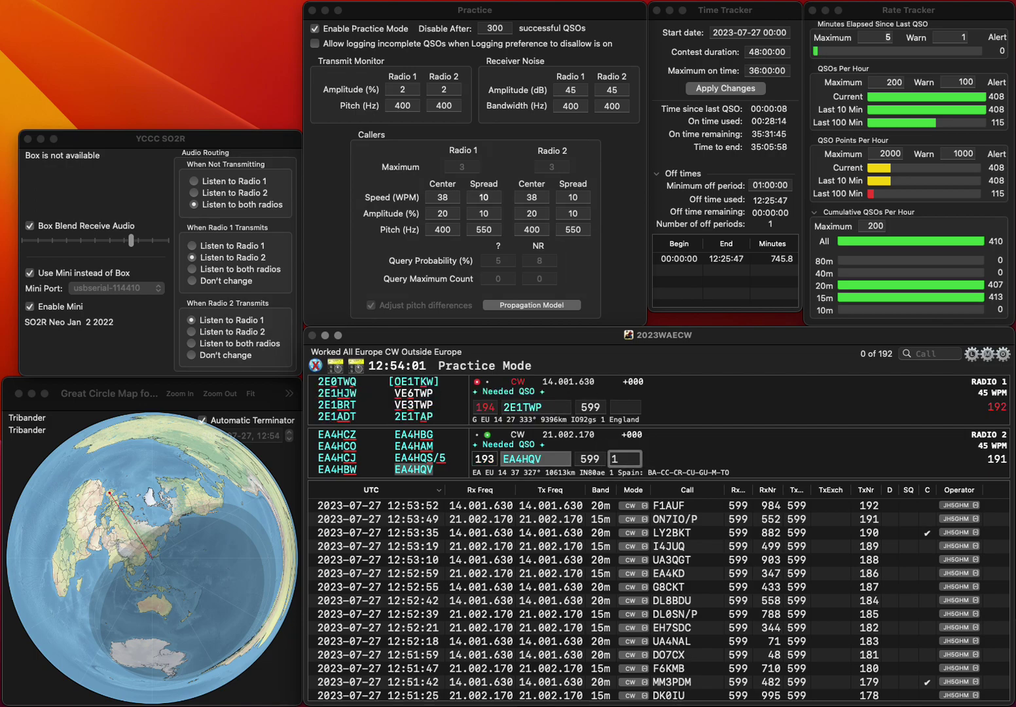
pyautogui.write('17')
pyautogui.press('Return')
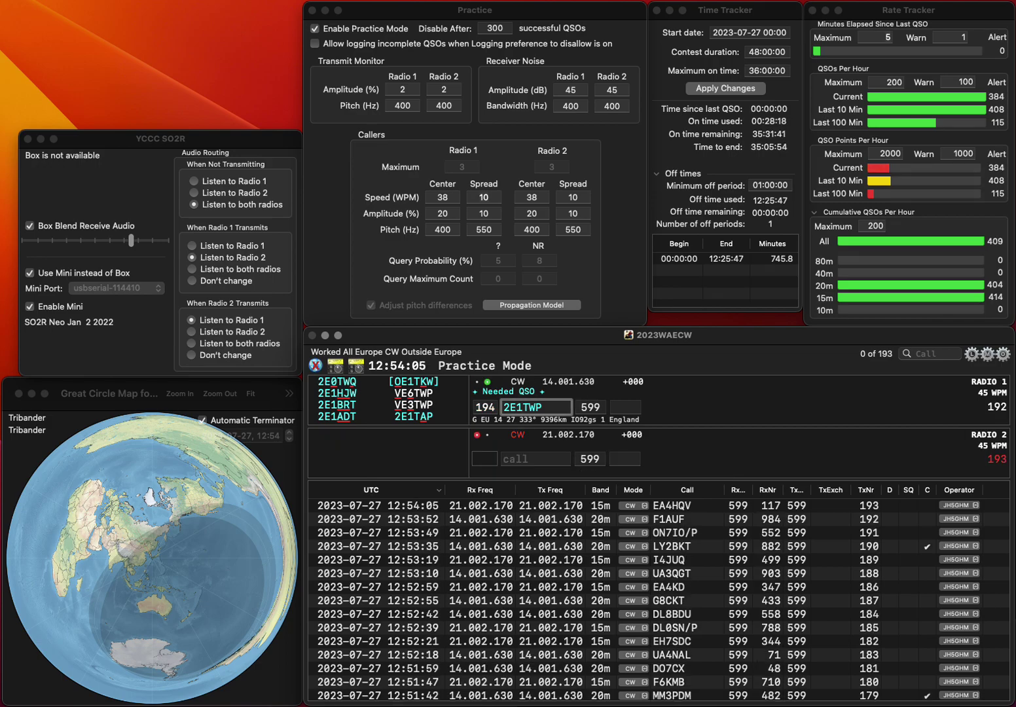
# Correct the Radio 1 call to 2E1TAP and resend its exchange
pyautogui.press('Left')
pyautogui.press('BackSpace')
pyautogui.write('A')
pyautogui.press('Return')
pyautogui.write('G')
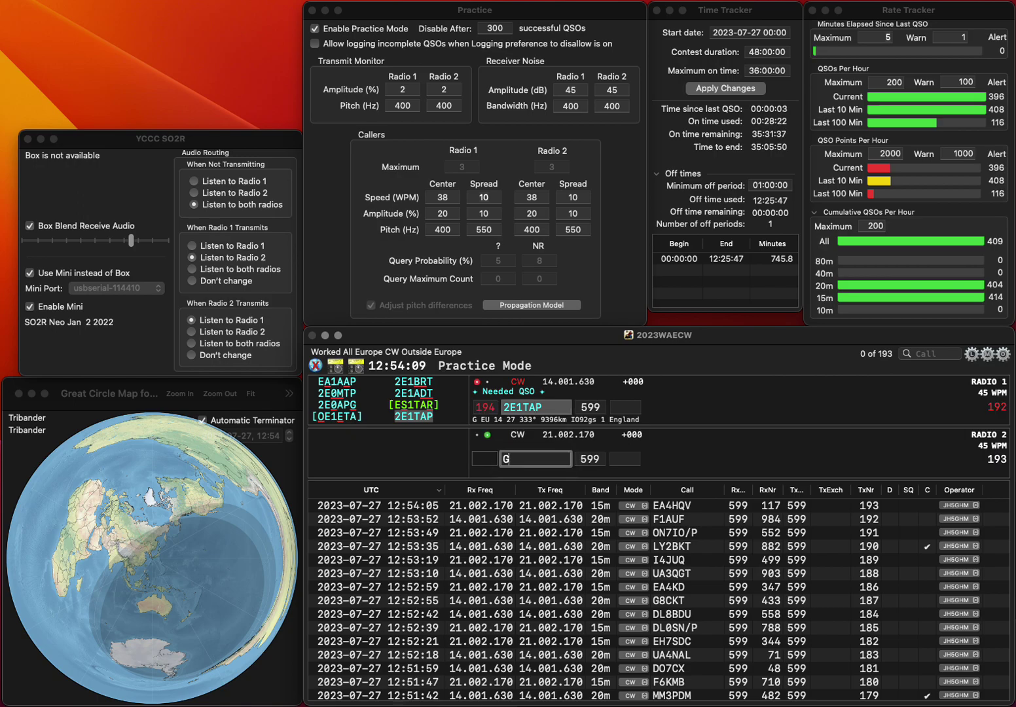
pyautogui.write('5VZ')
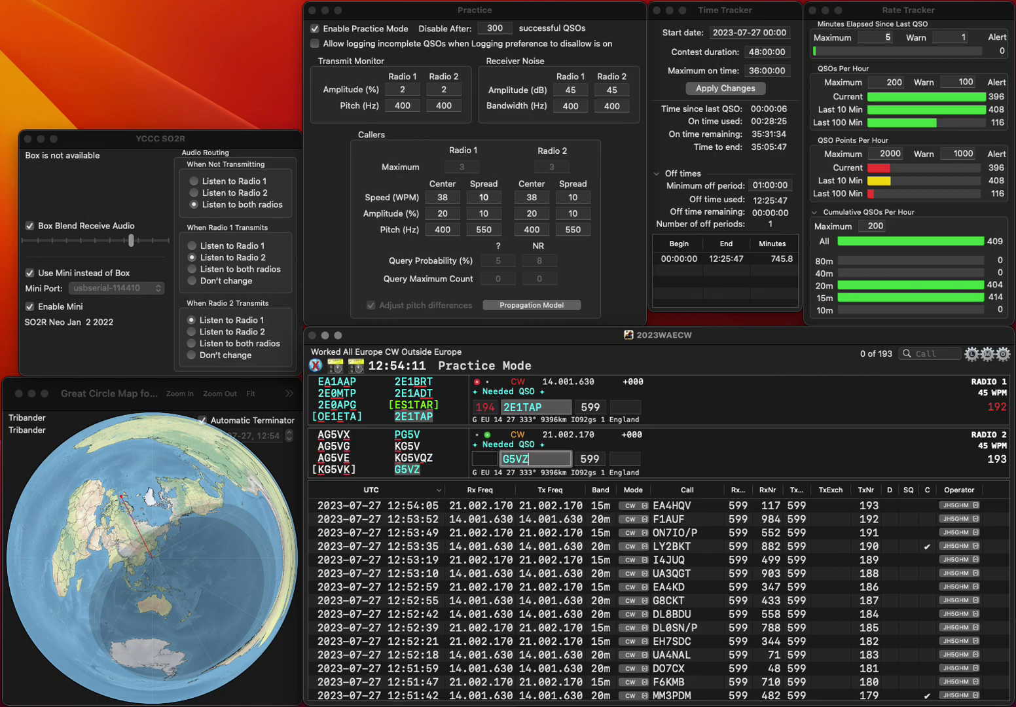
pyautogui.press('Return')
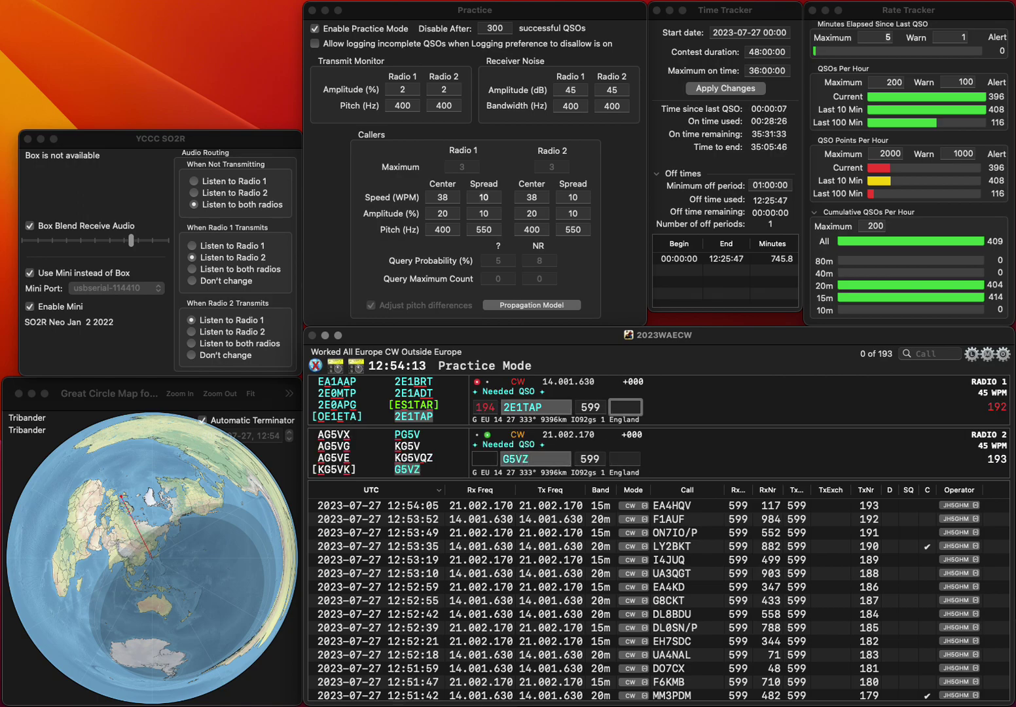
pyautogui.write('737')
pyautogui.press('Return')
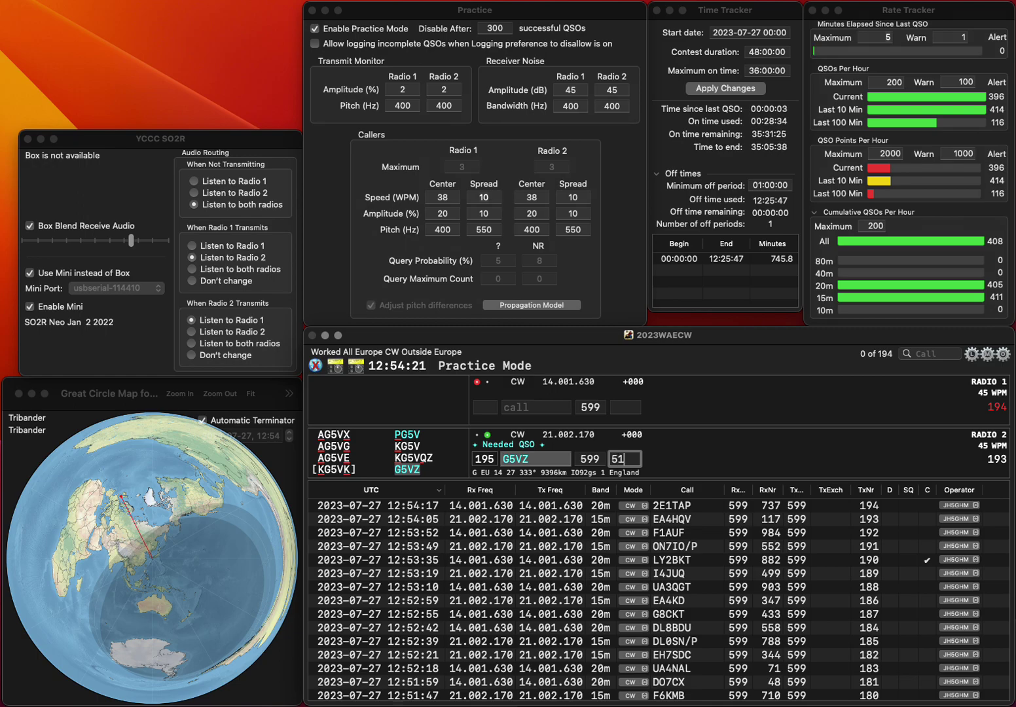
pyautogui.press('BackSpace')
pyautogui.write('8')
pyautogui.press('Return')
# Answer US7UF on Radio 1 and SM0SRP on Radio 2, sending each caller its exchange
pyautogui.write('US')
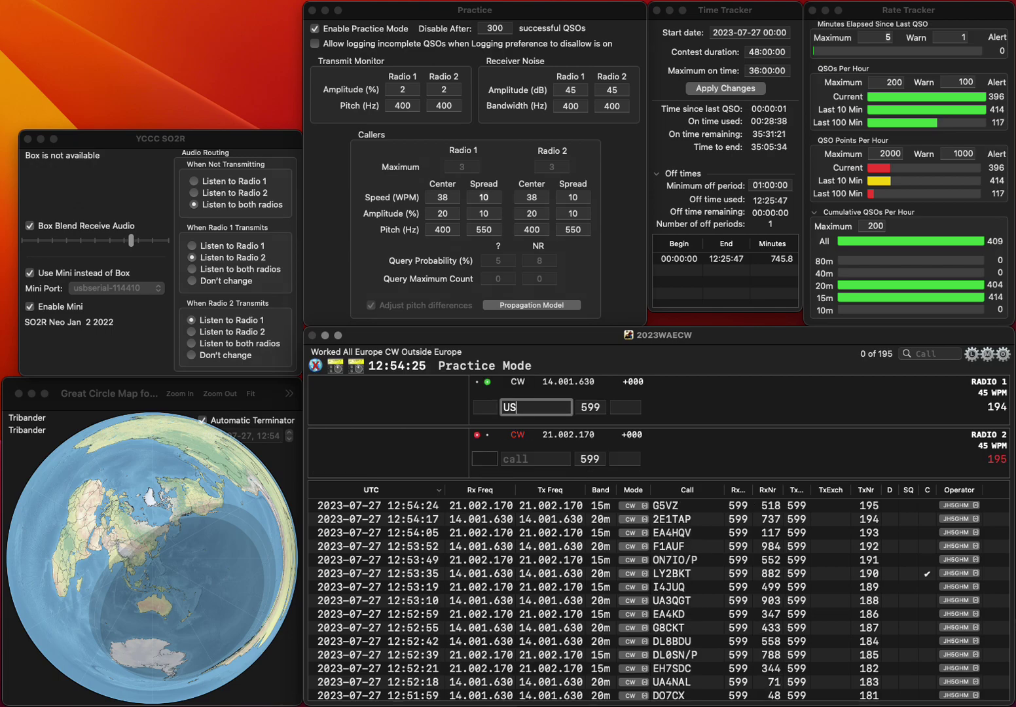
pyautogui.write('7UF')
pyautogui.press('Return')
pyautogui.write('M0SRP')
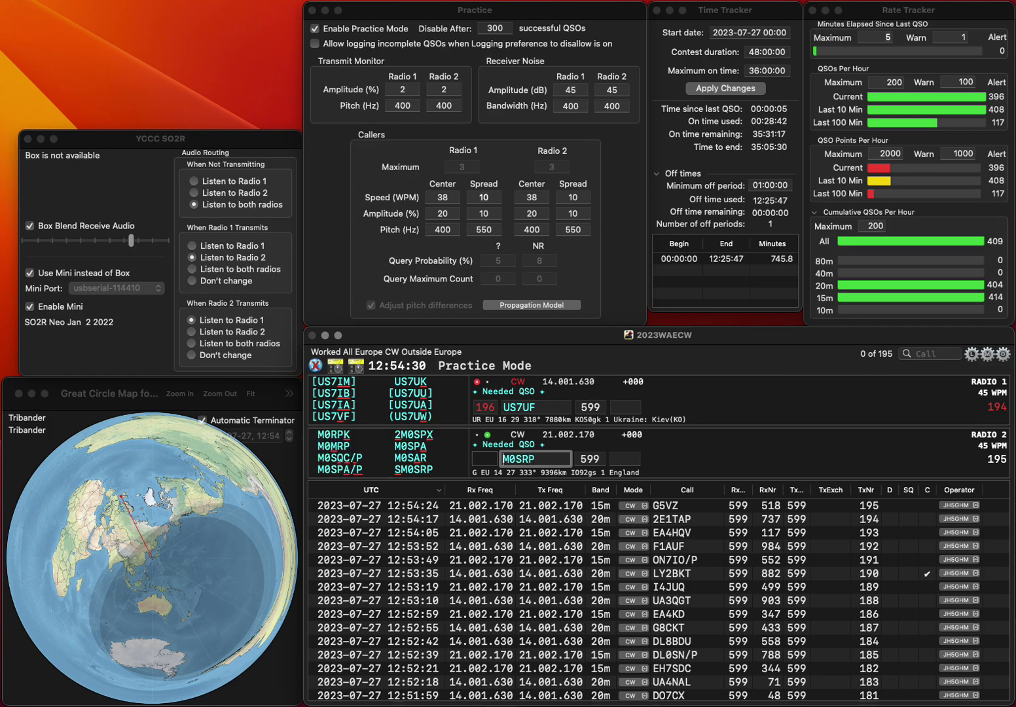
pyautogui.write('S')
pyautogui.press('Return')
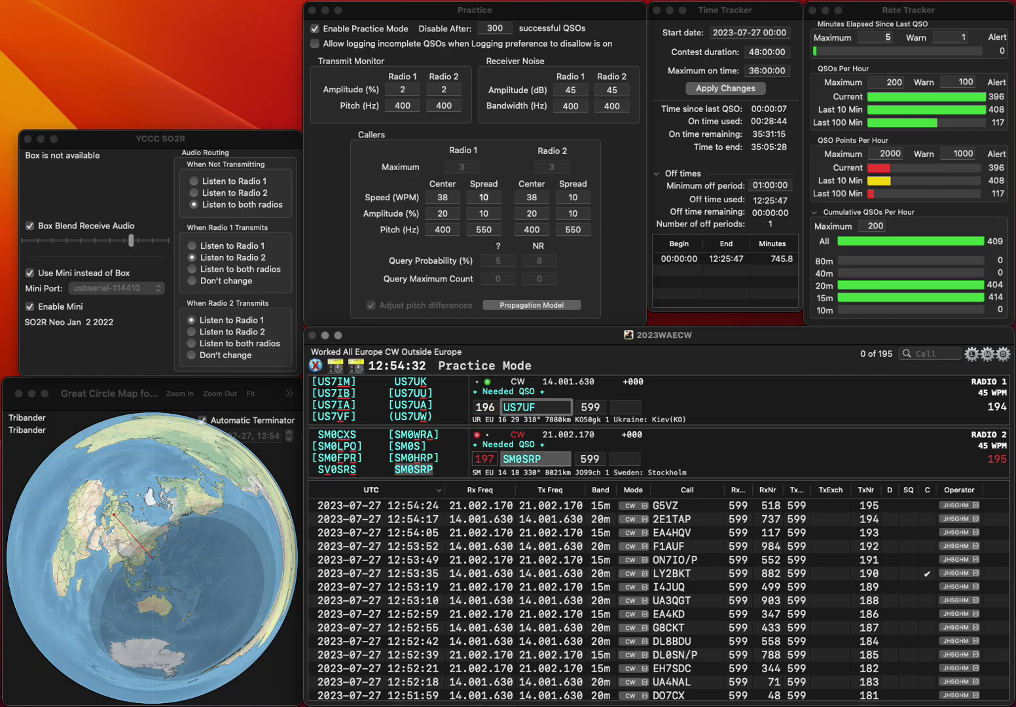
pyautogui.press('BackSpace')
pyautogui.write('V')
pyautogui.press('Return')
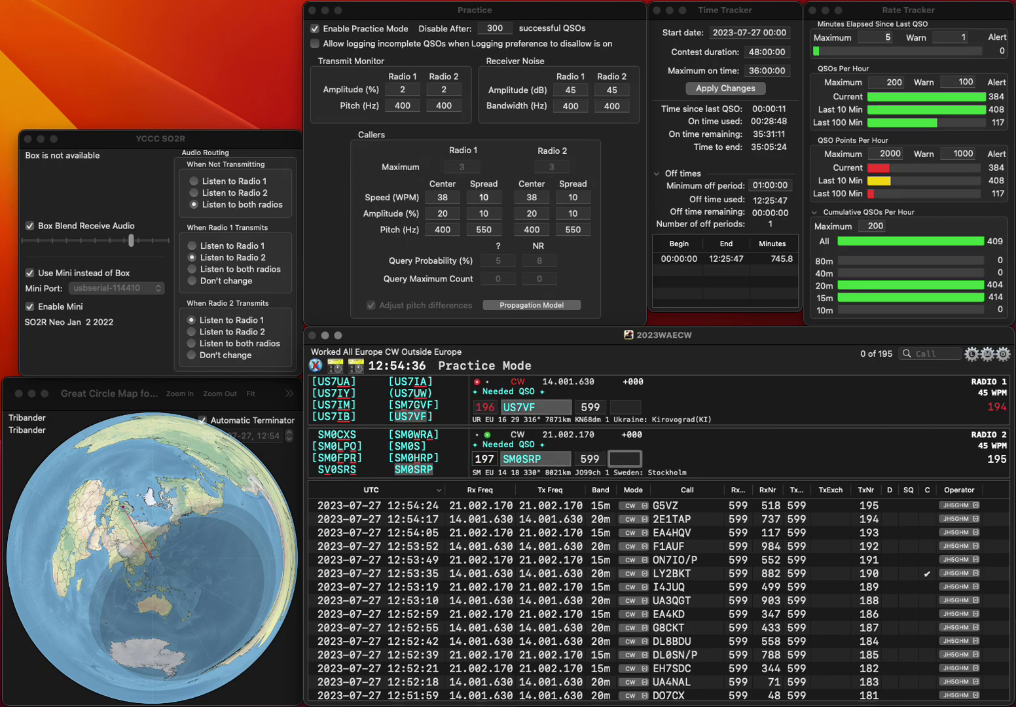
pyautogui.press('space')
pyautogui.press('Left')
pyautogui.press('Left')
pyautogui.press('BackSpace')
pyautogui.write('H')
pyautogui.press('Return')
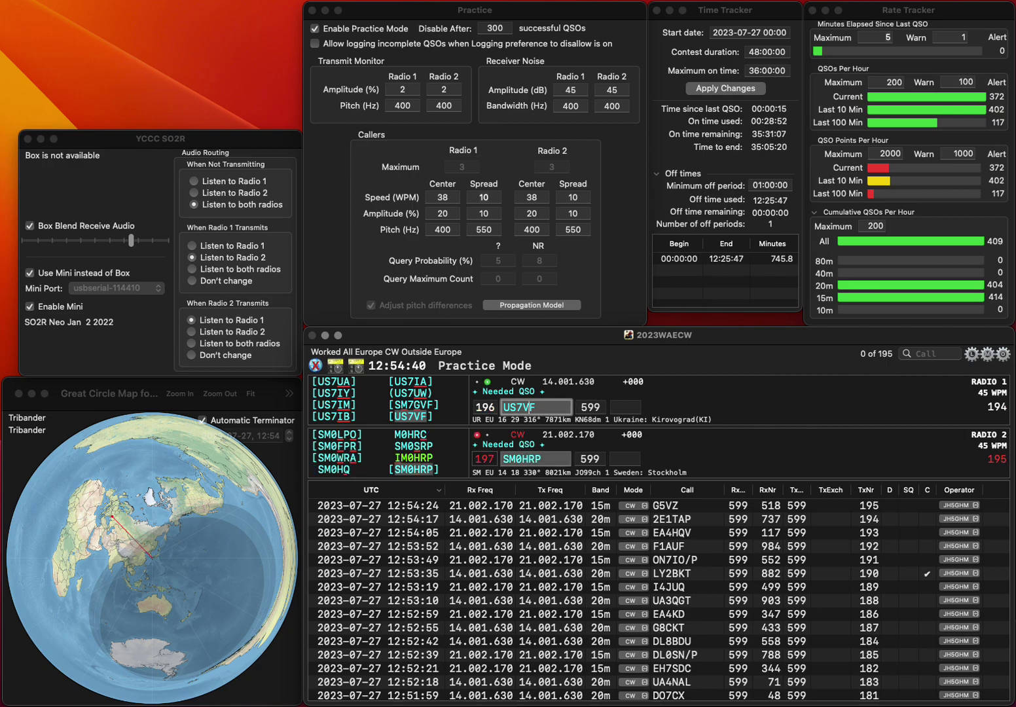
pyautogui.press('space')
pyautogui.write('102')
pyautogui.press('Return')
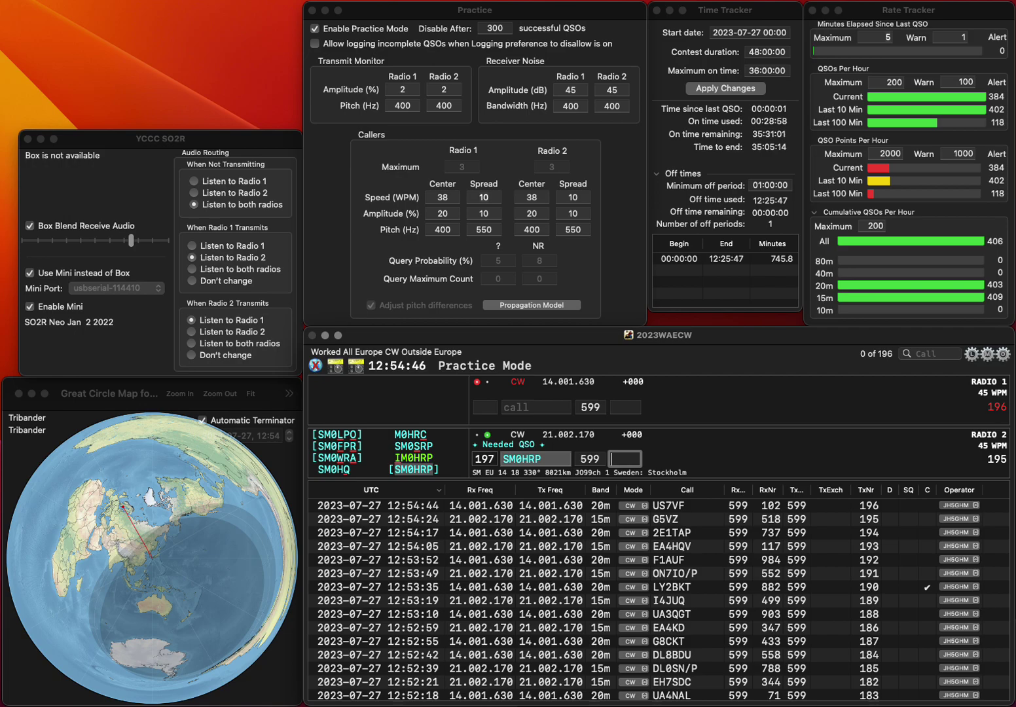
pyautogui.write('76')
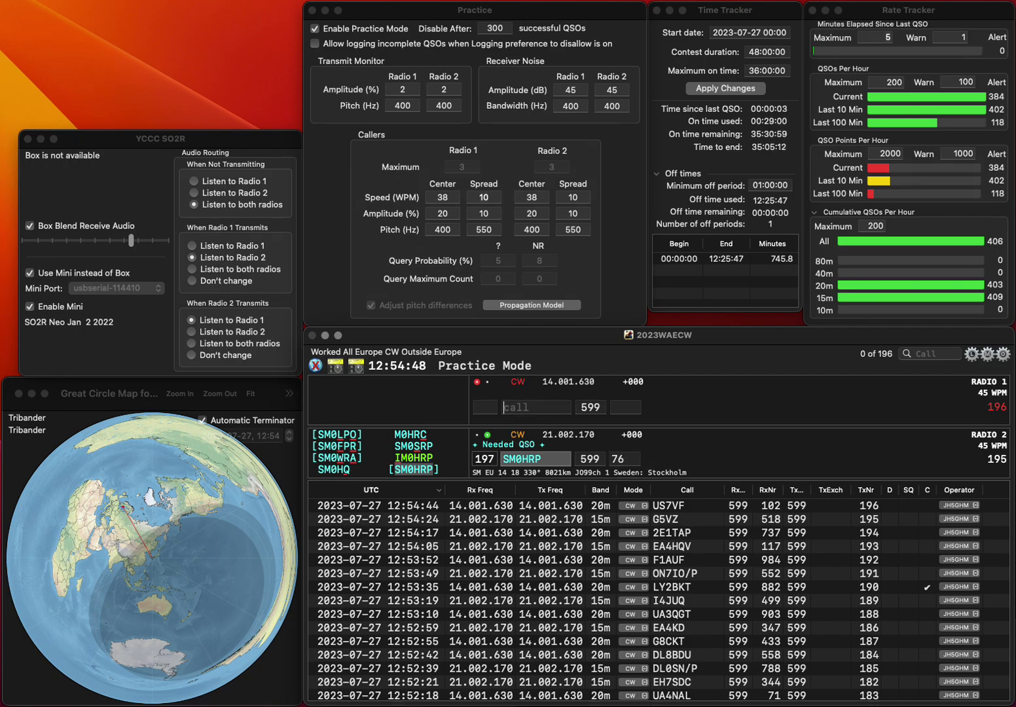
pyautogui.press('Return')
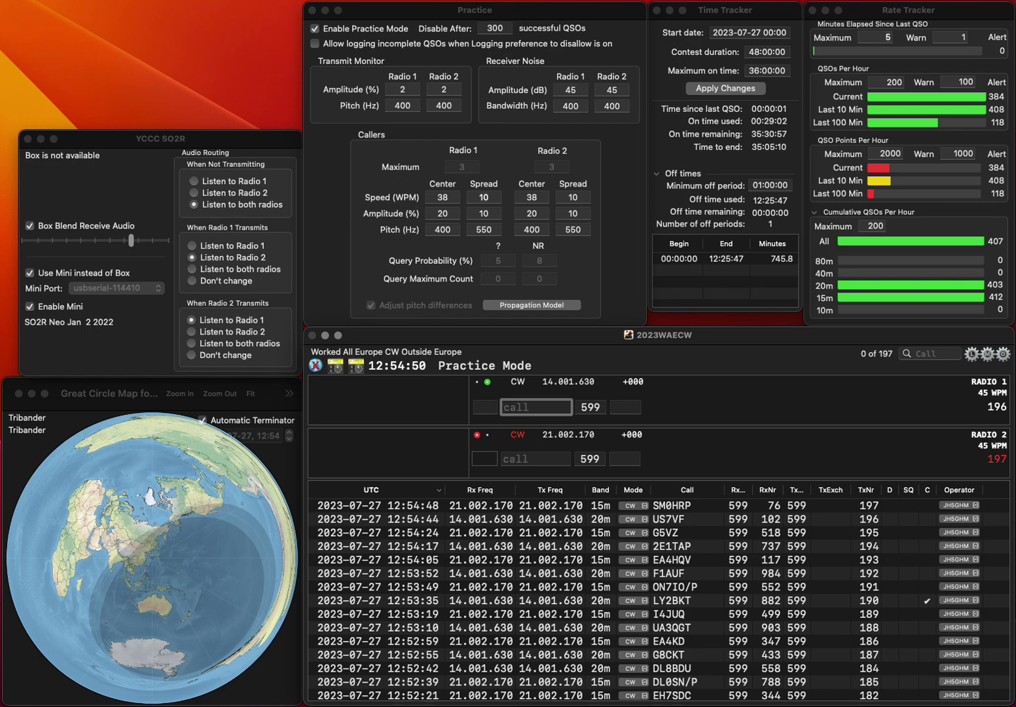
# Answer the partial calls KMD on Radio 1 and NM on Radio 2
pyautogui.write('KMD')
pyautogui.press('Return')
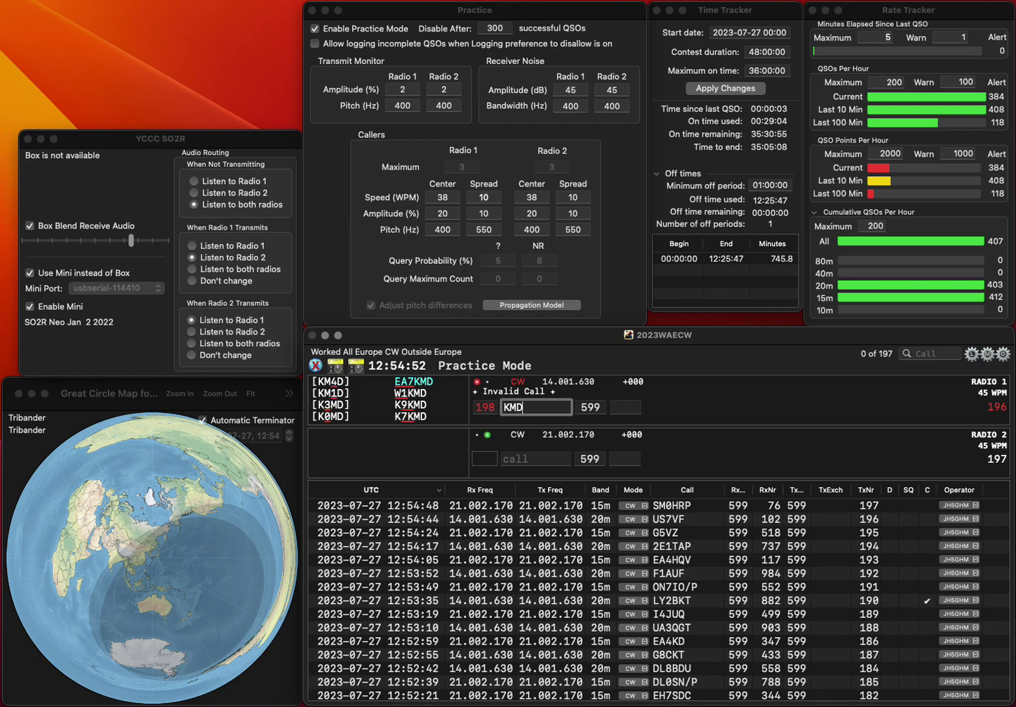
pyautogui.write('NM')
pyautogui.press('Return')
# Replace the partial Radio 1 call with OK2MG and send the caller its exchange
pyautogui.press('BackSpace')
pyautogui.press('BackSpace')
pyautogui.press('BackSpace')
pyautogui.write('2')
pyautogui.press('BackSpace')
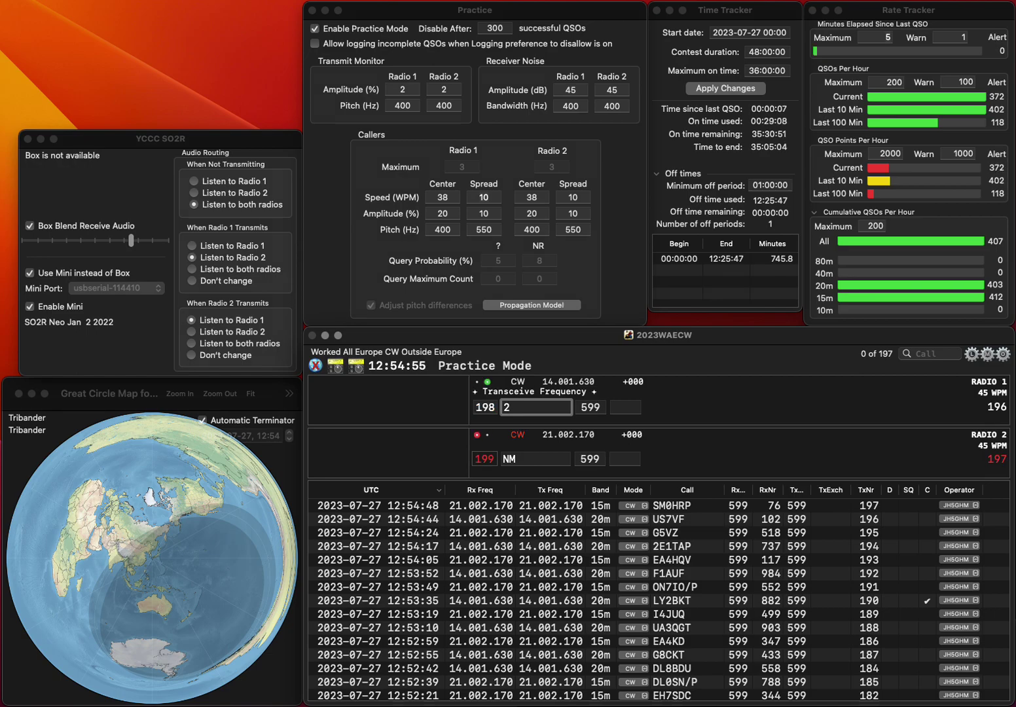
pyautogui.write('OK2MG')
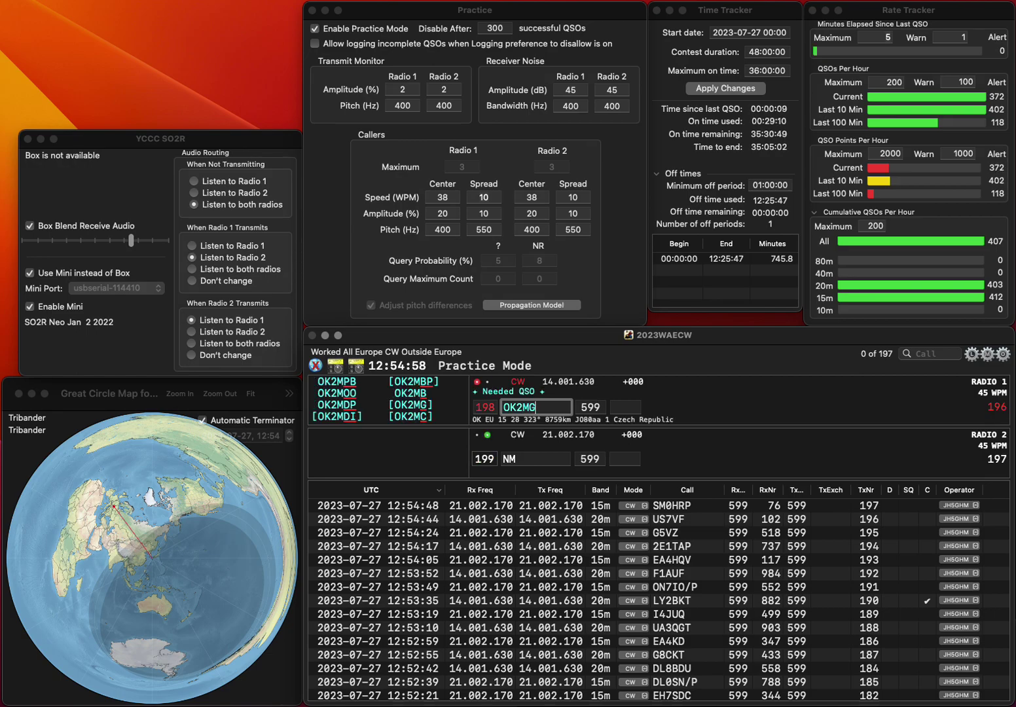
pyautogui.press('Return')
pyautogui.write('S51N')
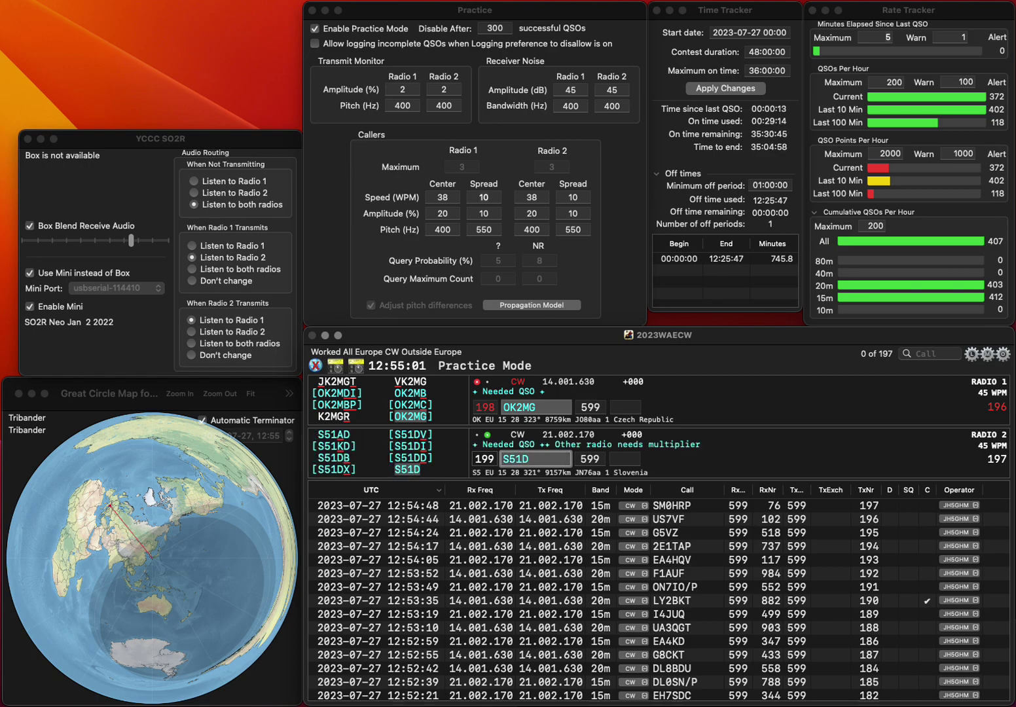
pyautogui.write('M')
pyautogui.press('Return')
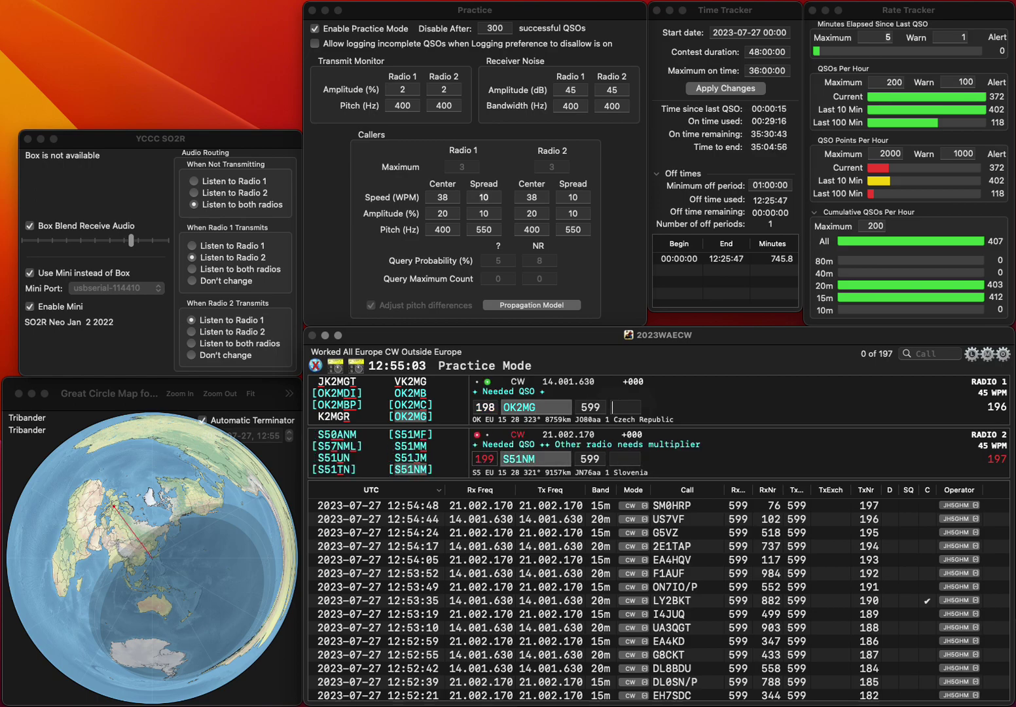
pyautogui.write('425')
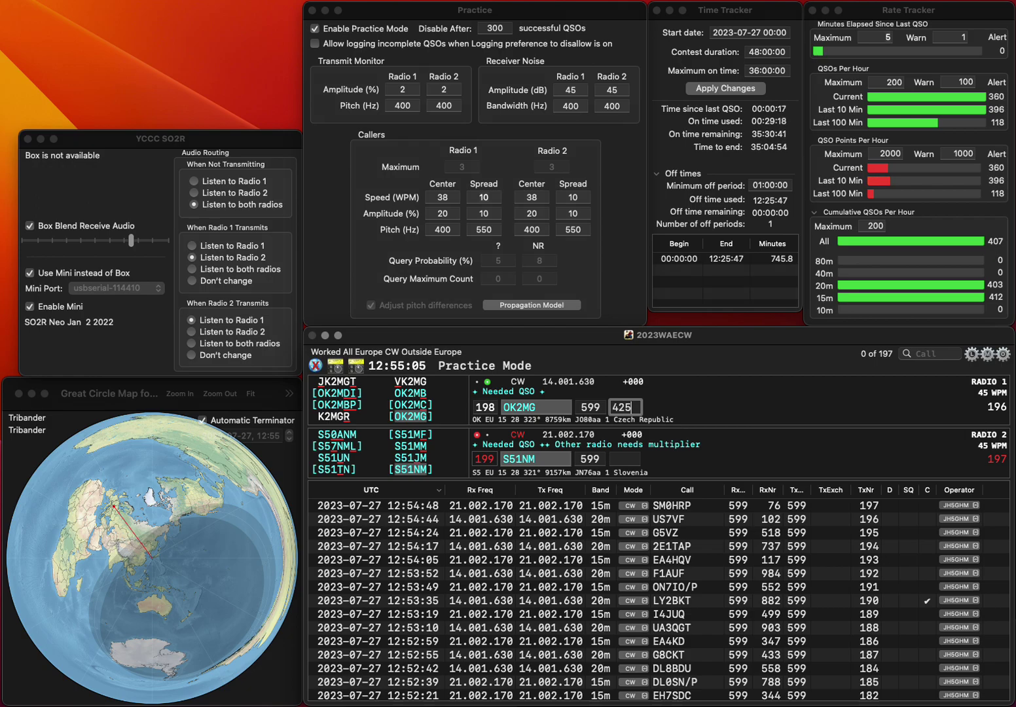
pyautogui.press('Return')
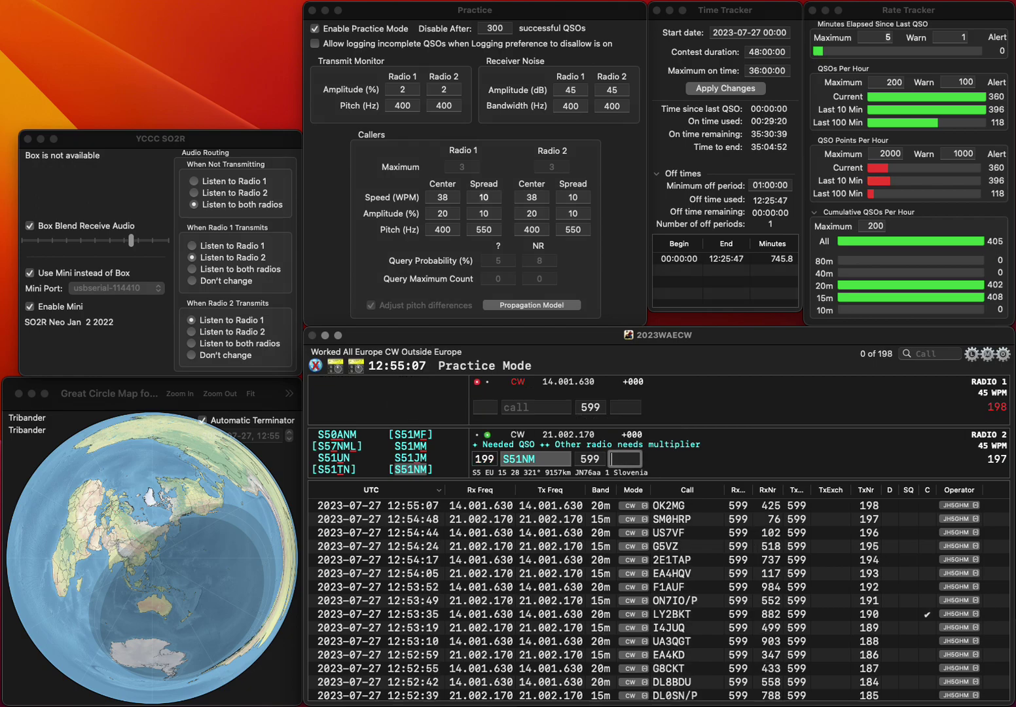
pyautogui.write('565')
pyautogui.press('Return')
pyautogui.write('SP9ADU')
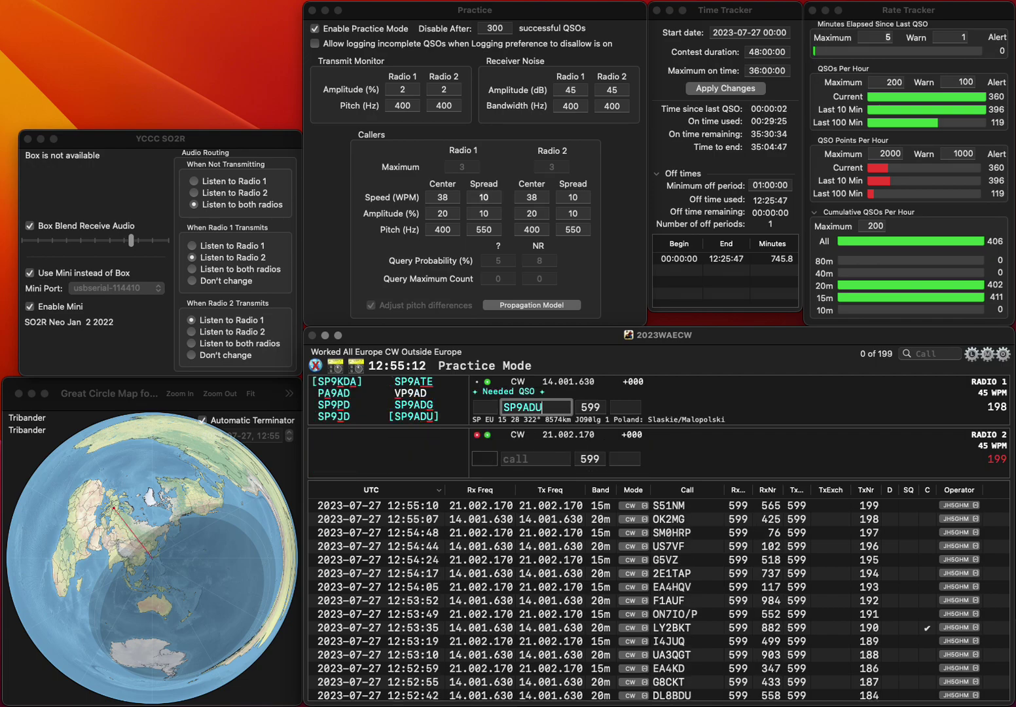
pyautogui.press('Return')
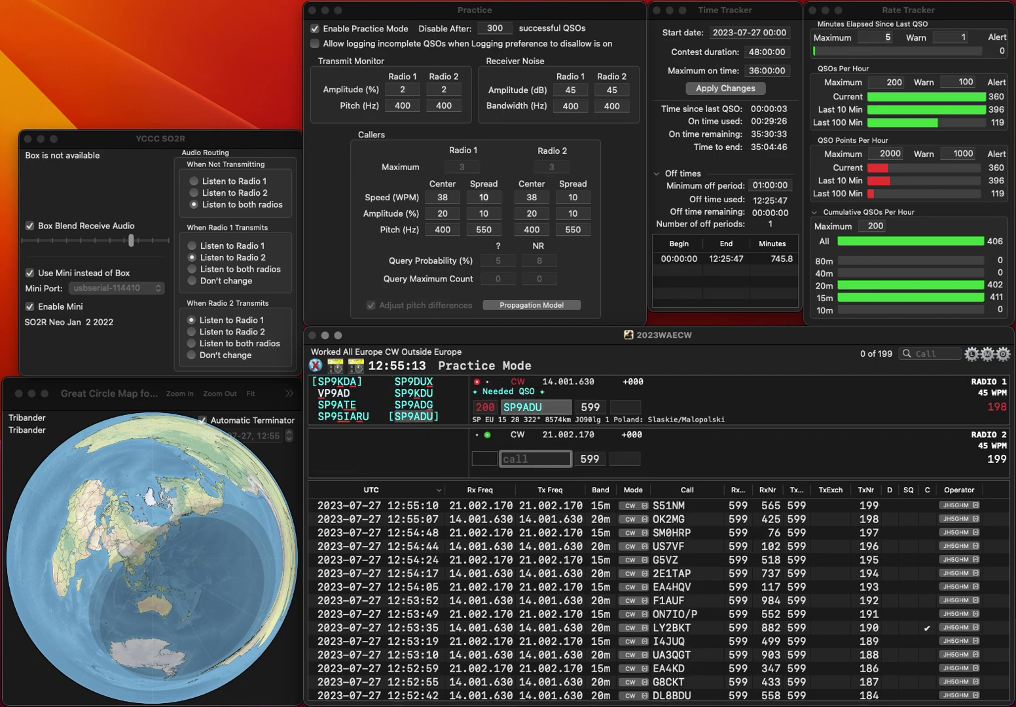
pyautogui.write('3HZN')
pyautogui.press('Home')
pyautogui.write('DM')
pyautogui.press('Return')
pyautogui.press('Return')
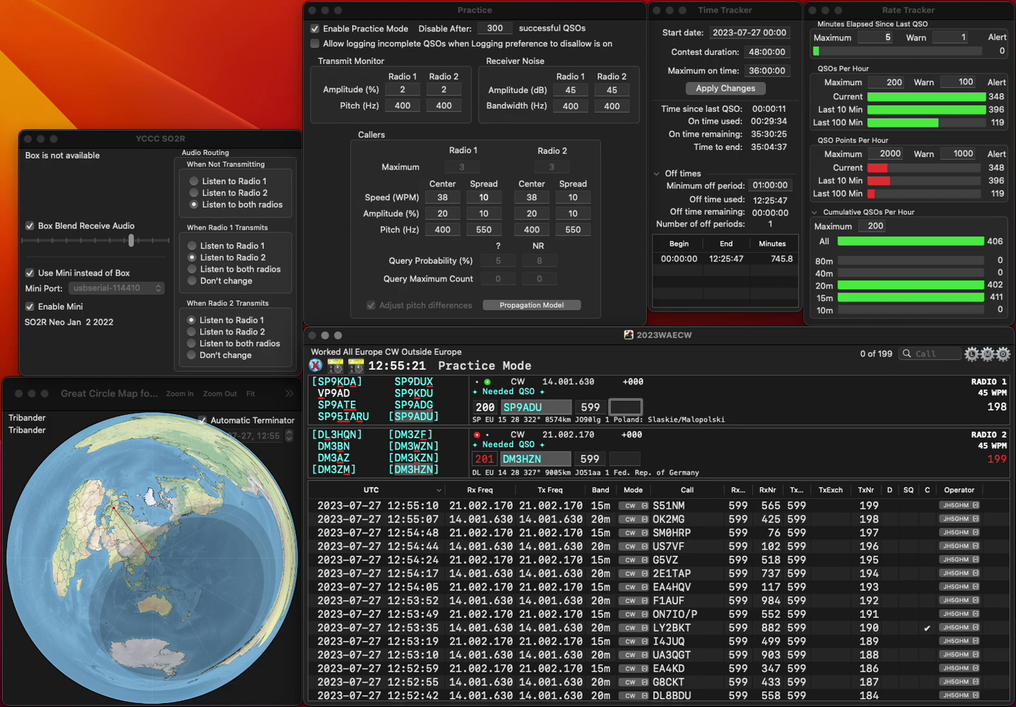
# Log SP9ADU on Radio 1 with received number 440 and DM3HZN on Radio 2 with received number 698
pyautogui.write('40')
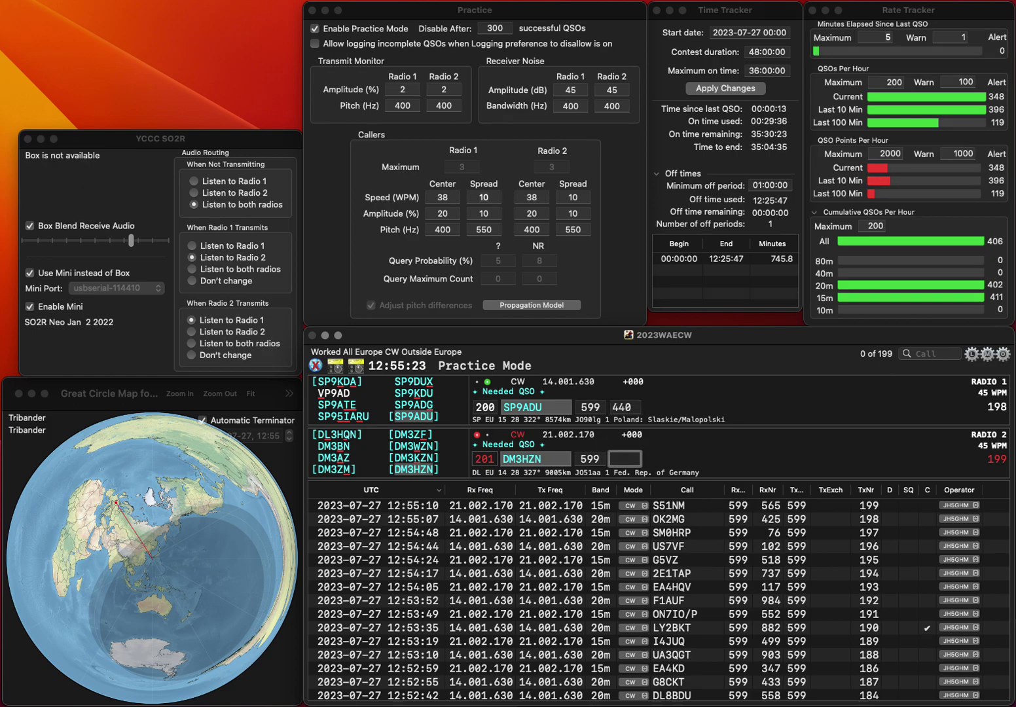
pyautogui.press('Return')
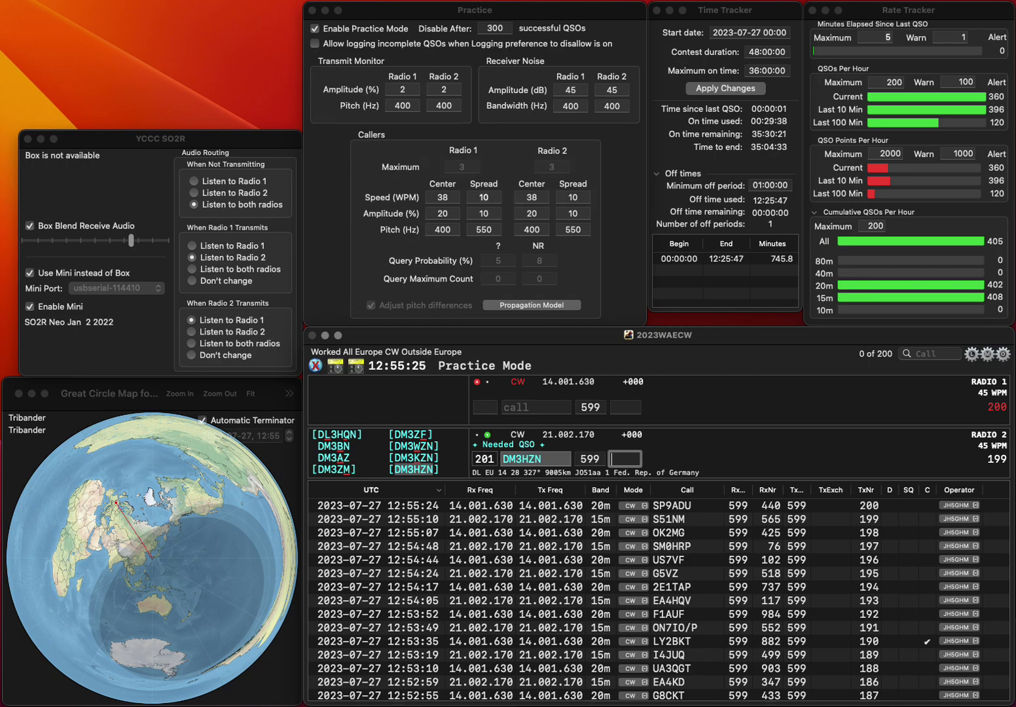
pyautogui.write('698')
pyautogui.press('Return')
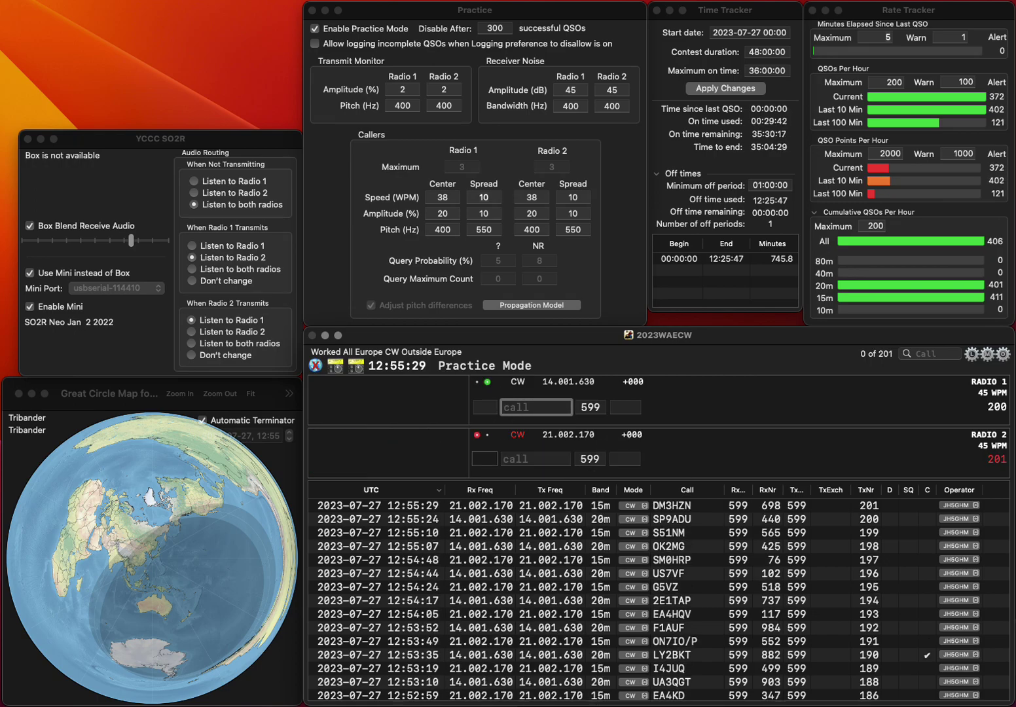
# Answer the partial call 2ASQ on Radio 1 and M7T on Radio 2
pyautogui.write('2ASQ')
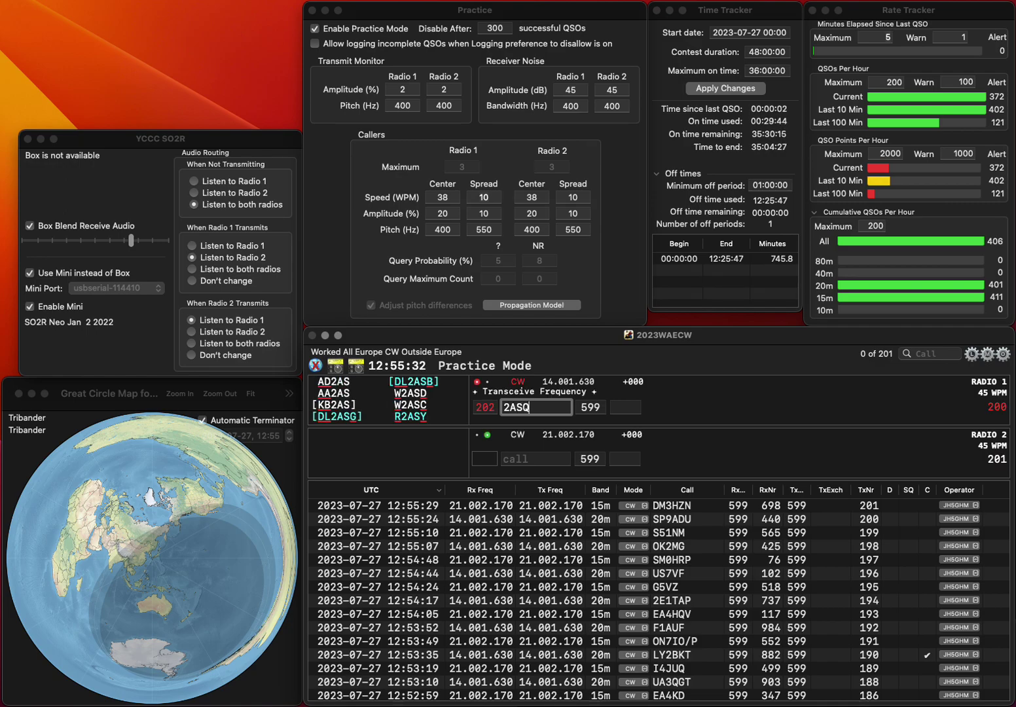
pyautogui.press('Return')
pyautogui.write('7T')
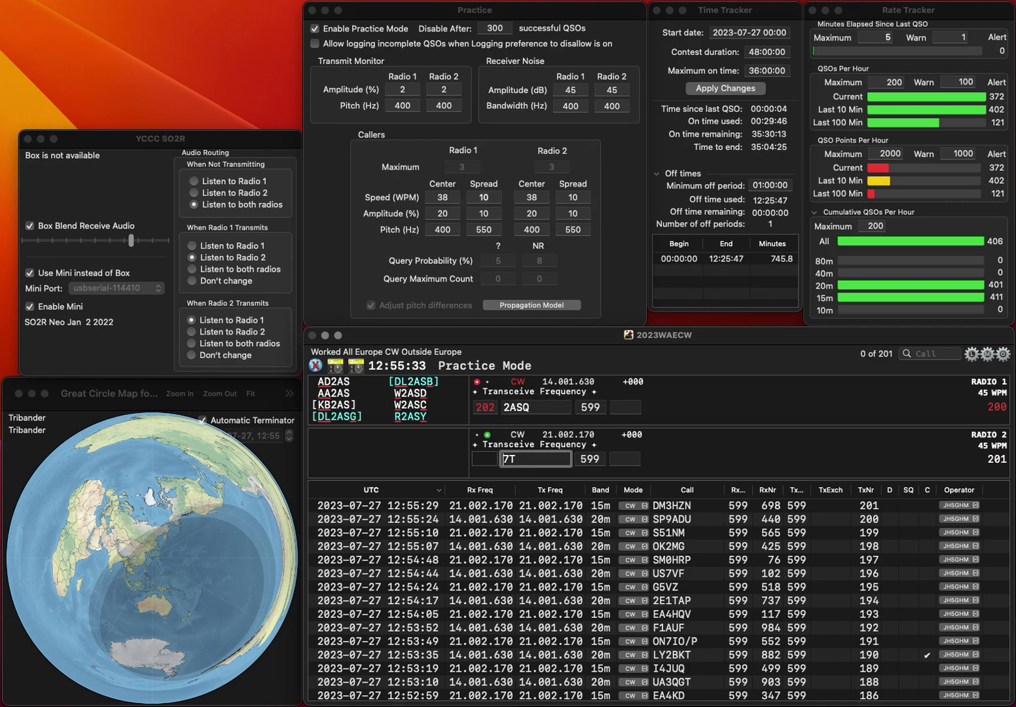
pyautogui.write('M')
pyautogui.press('Return')
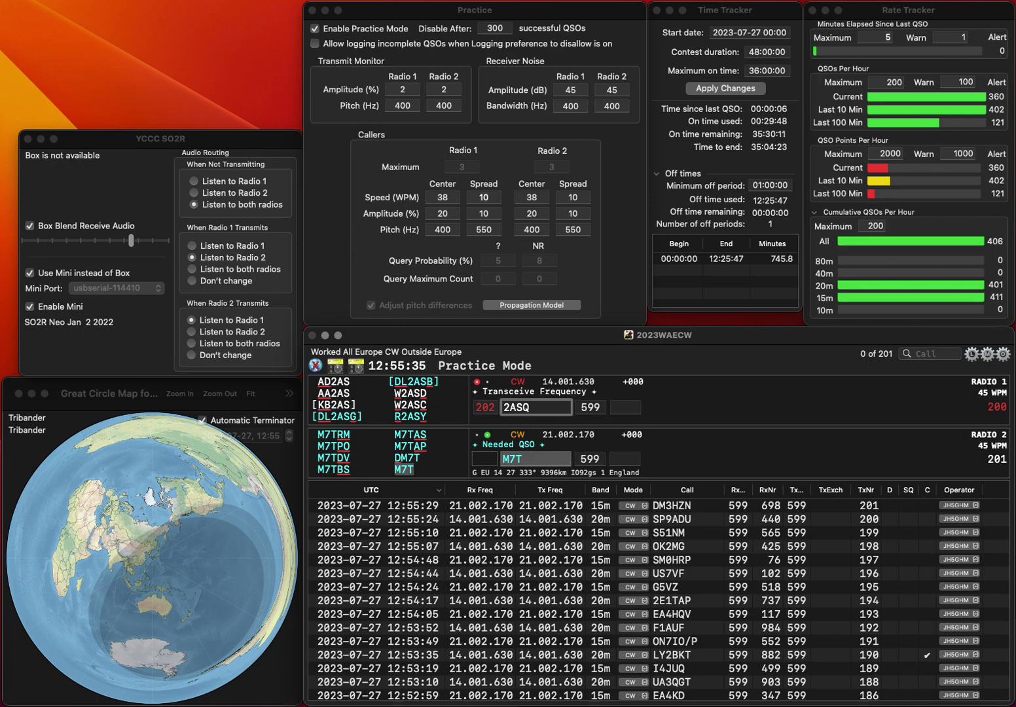
# Replace the partial Radio 1 call with RX3ASQ and send the caller its exchange
pyautogui.press('Escape')
pyautogui.write('X3ASQ')
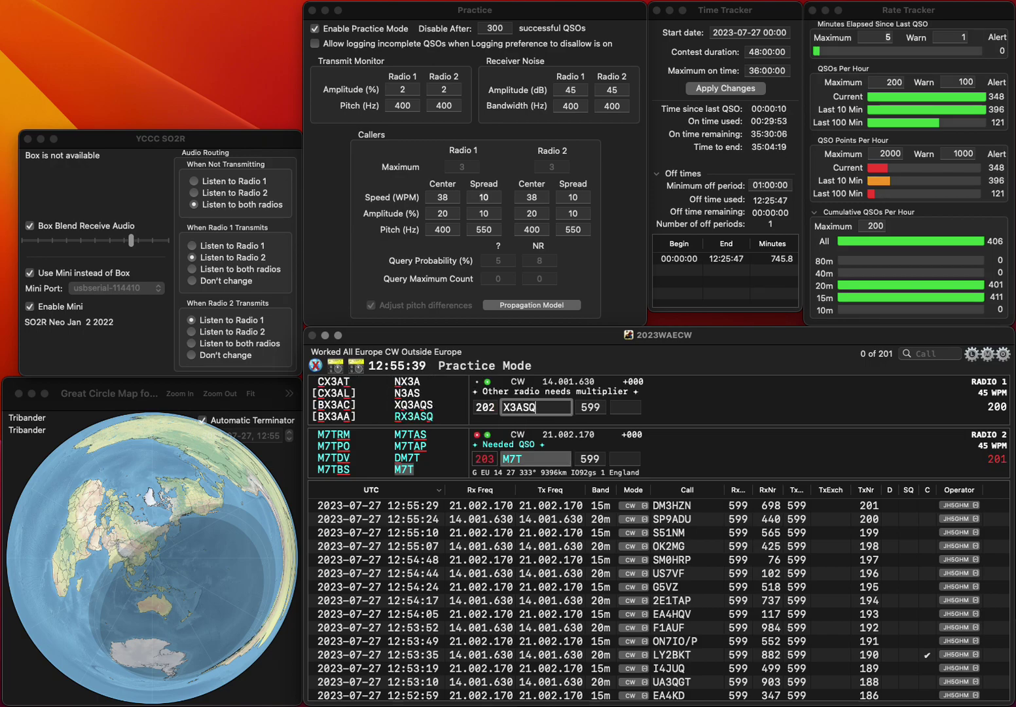
pyautogui.write('R')
pyautogui.press('Return')
pyautogui.press('Down')
pyautogui.press('space')
pyautogui.press('space')
pyautogui.write('19')
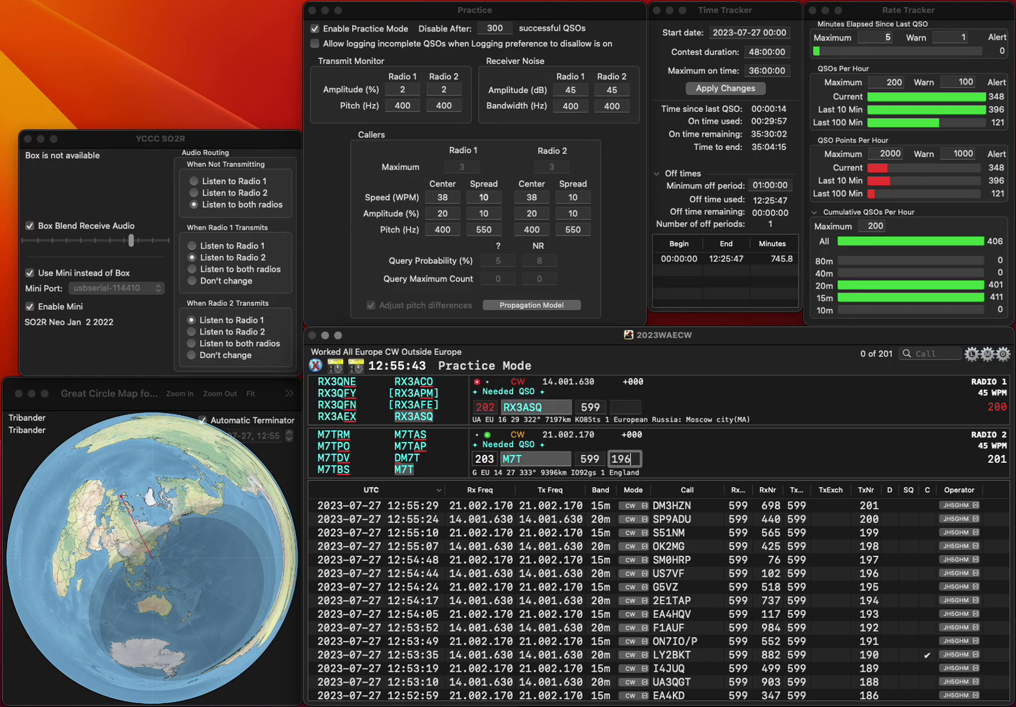
pyautogui.write('6')
pyautogui.press('Return')
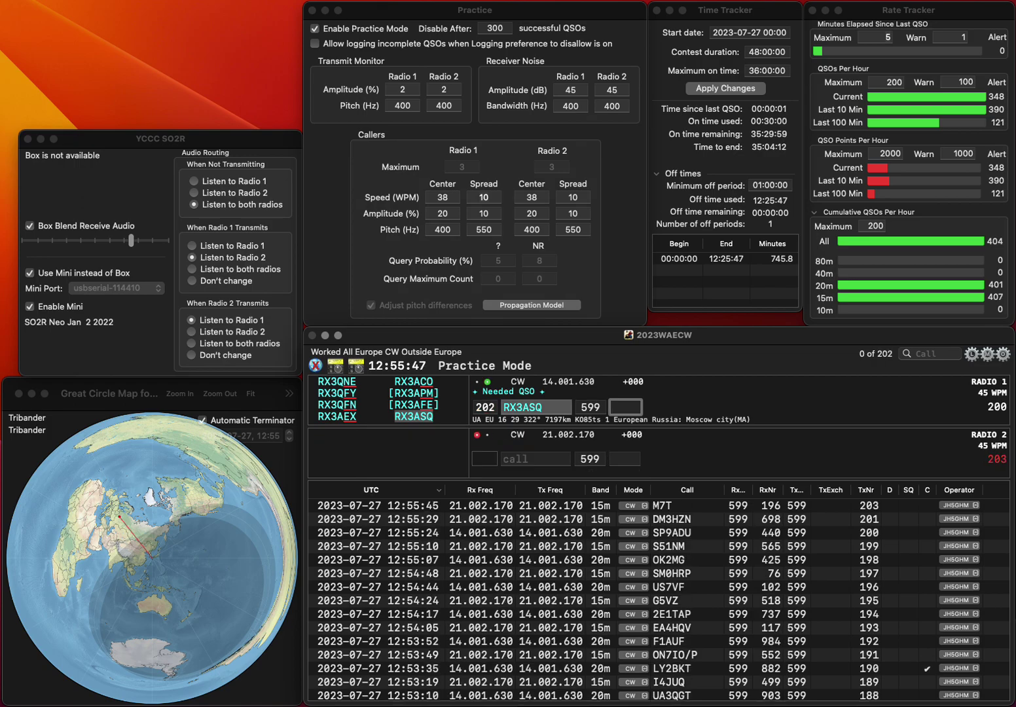
pyautogui.write('51')
pyautogui.press('Return')
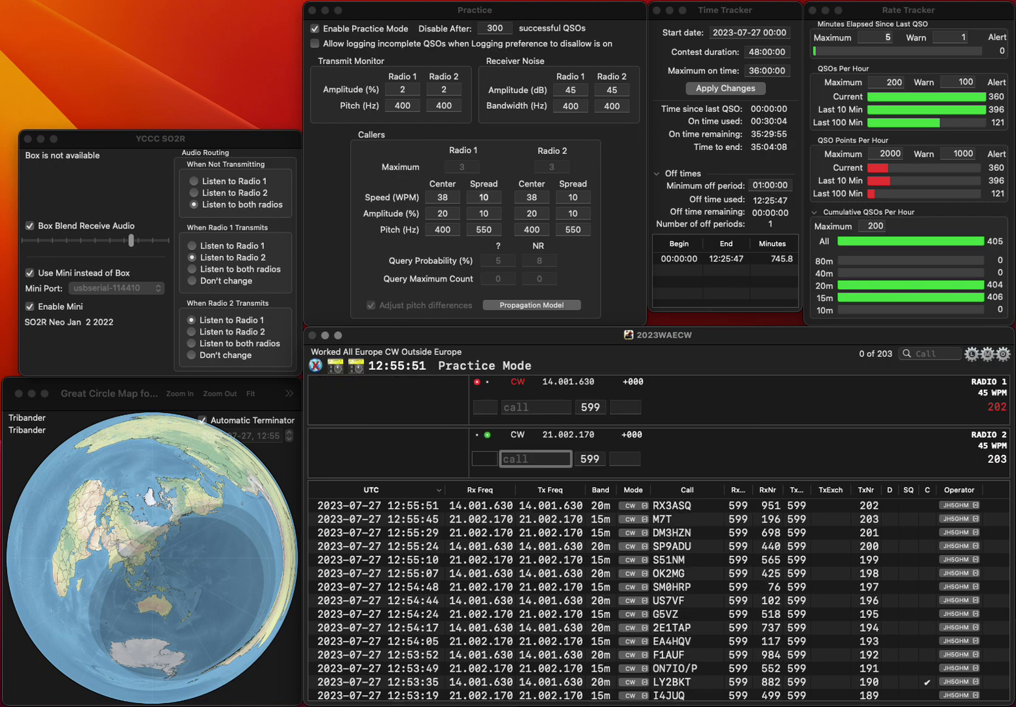
pyautogui.write('OL4K')
pyautogui.press('Return')
pyautogui.write('OH2')
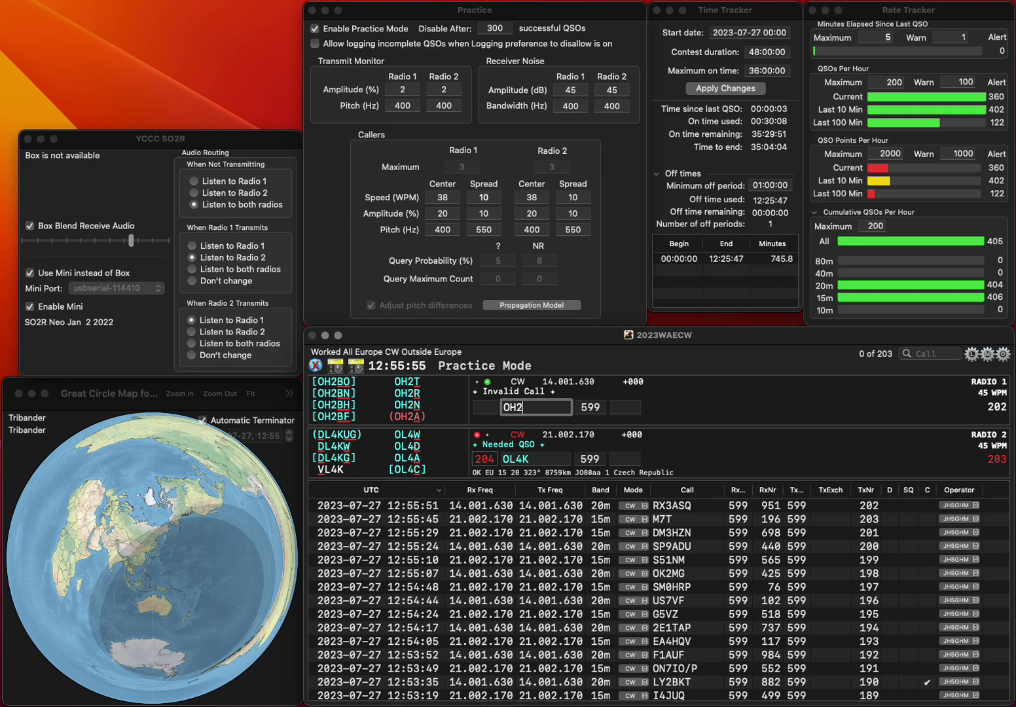
pyautogui.write('BSI')
pyautogui.press('Return')
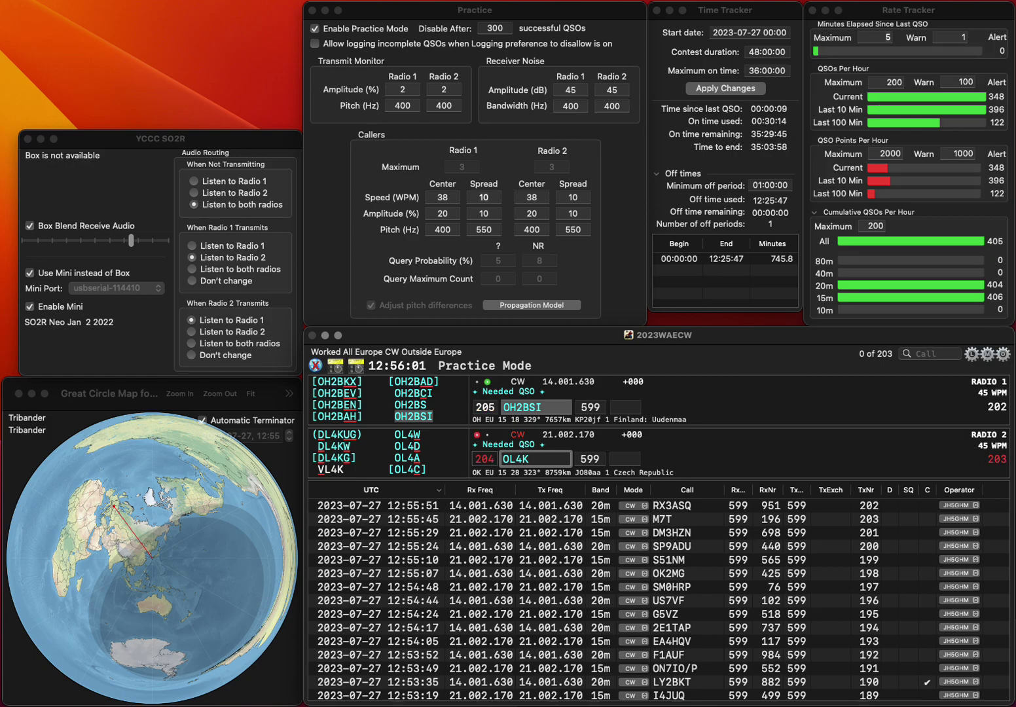
# Correct the Radio 2 call to OR4K and resend its exchange
pyautogui.press('Left')
pyautogui.press('Left')
pyautogui.press('BackSpace')
pyautogui.write('R')
pyautogui.press('Return')
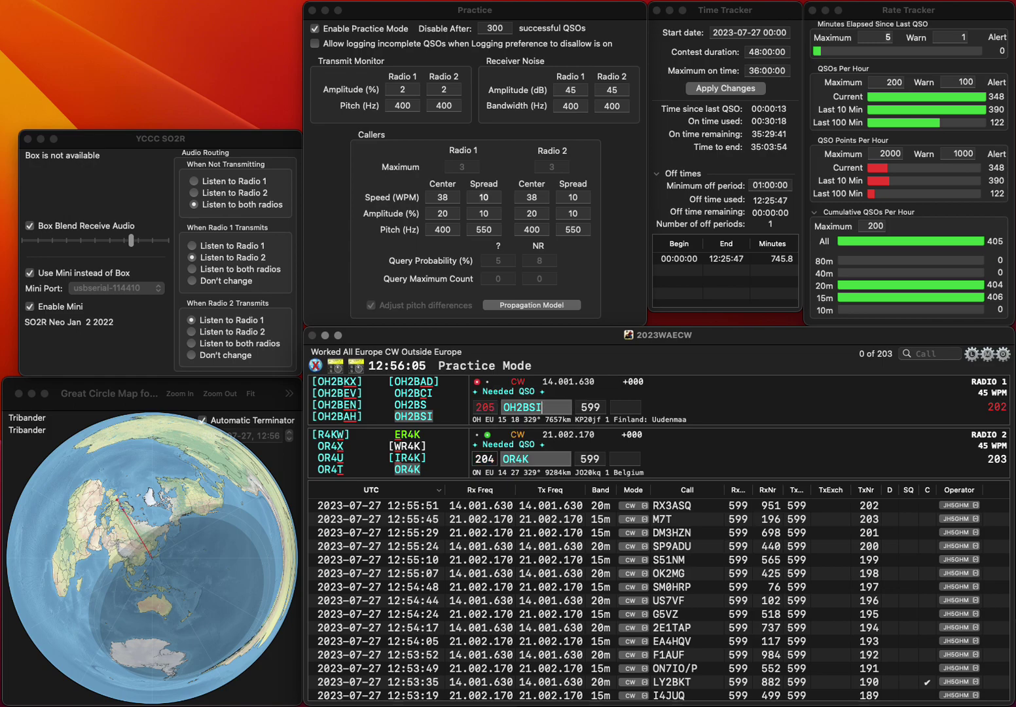
# Log OH2BSI on Radio 1 with received number 490 and OR4K on Radio 2 with received number 607
pyautogui.press('space')
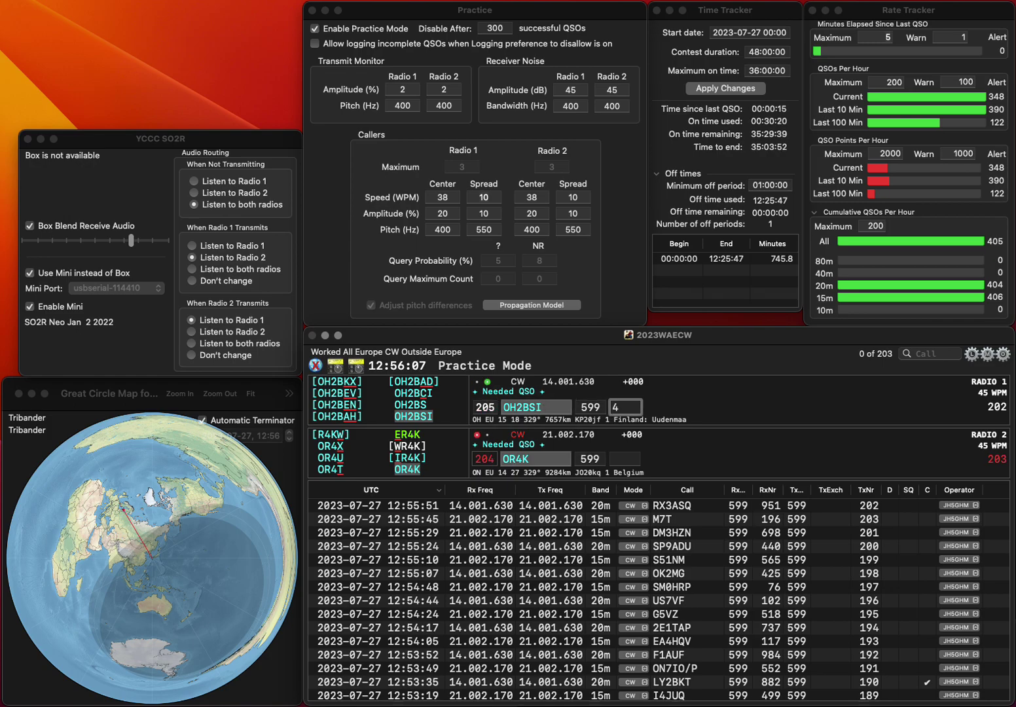
pyautogui.write('0')
pyautogui.press('Return')
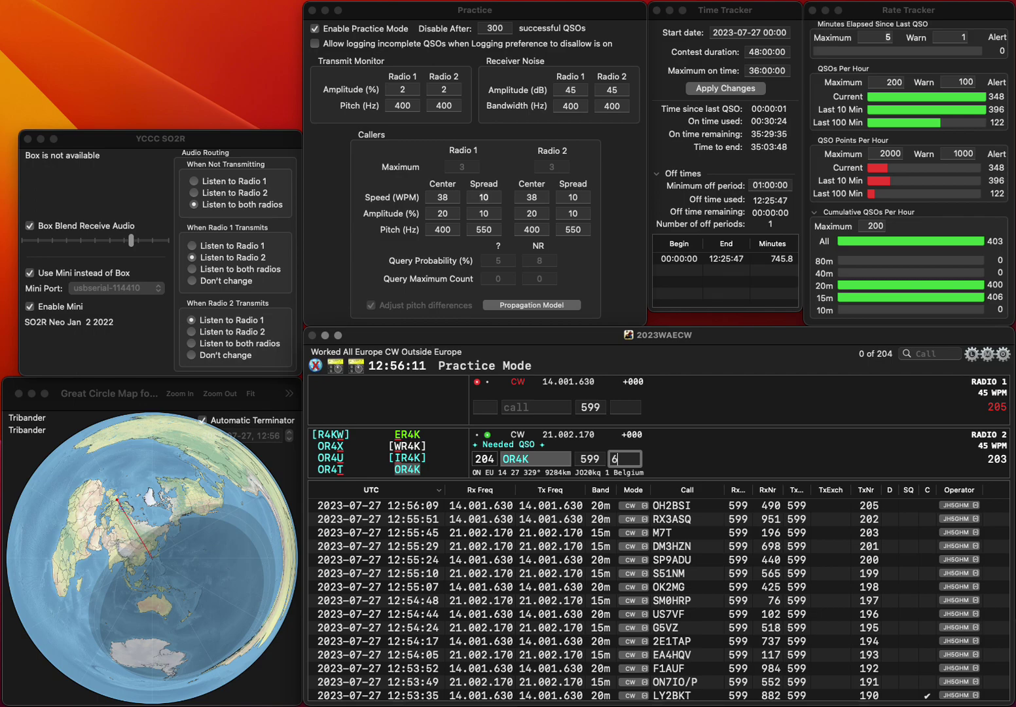
pyautogui.write('607')
pyautogui.press('Return')
# Answer I2OGV on Radio 1 and OR1Z on Radio 2, sending each caller its exchange
pyautogui.write('20GV')
pyautogui.hotkey('ctrl', 'a')
pyautogui.write('I')
pyautogui.press('Return')
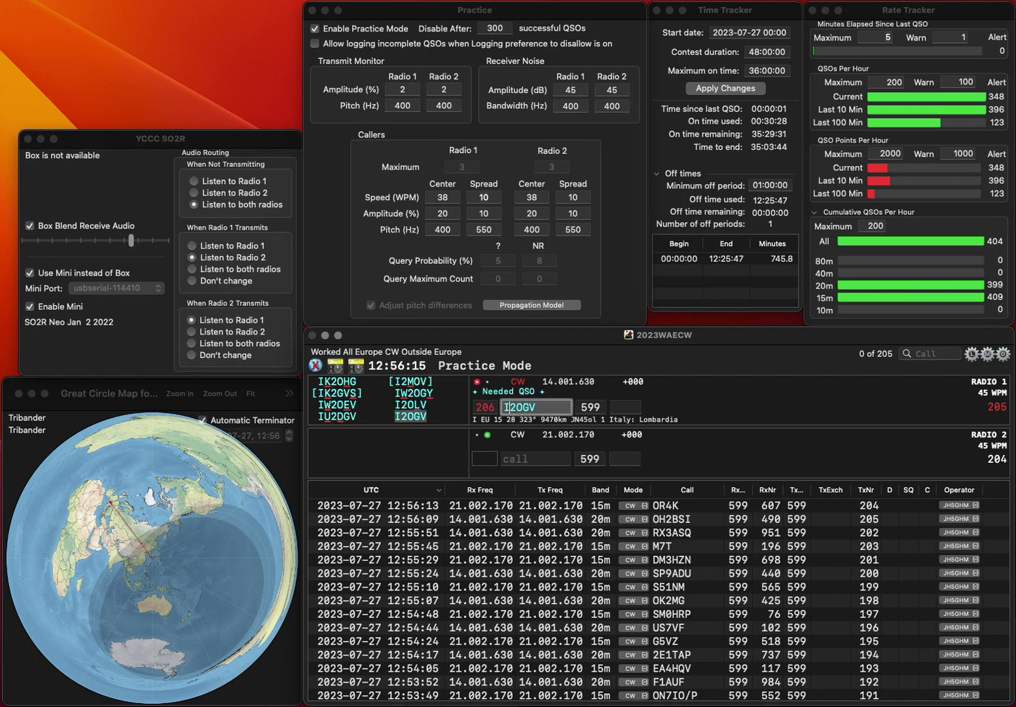
pyautogui.write('OR1Z')
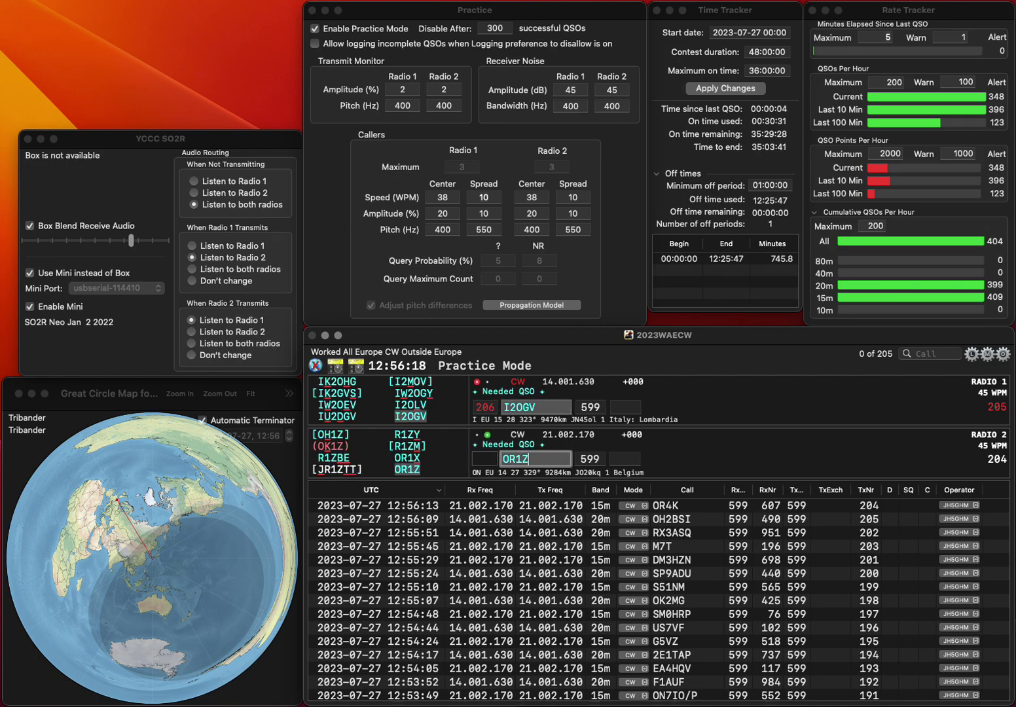
pyautogui.press('Return')
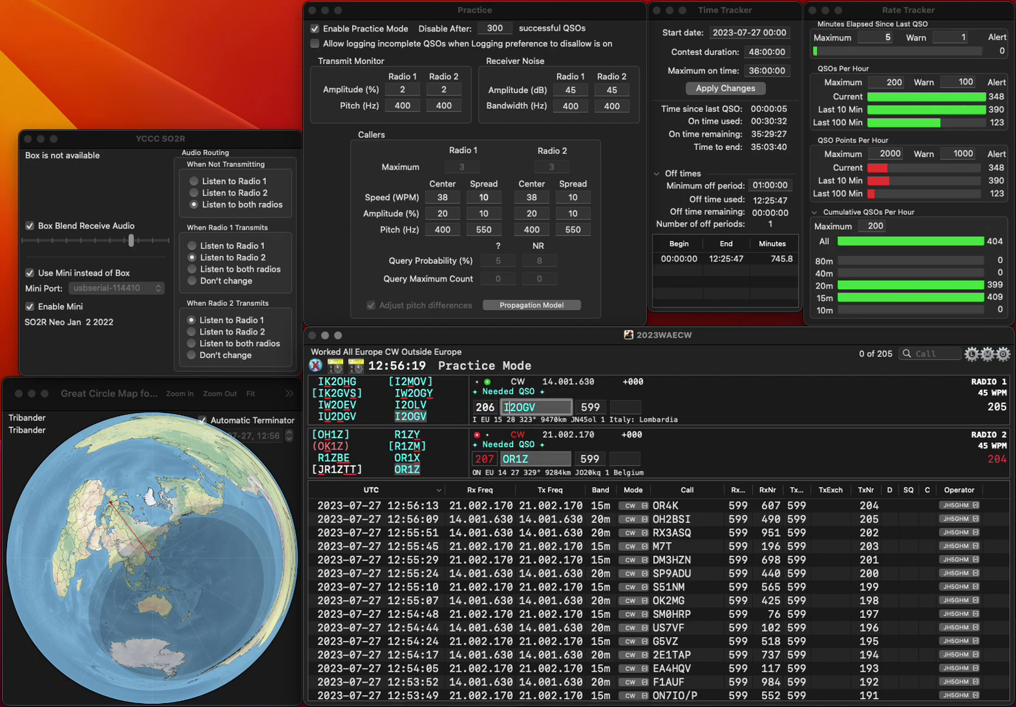
# Log I2OGV on Radio 1 with received number 364 and OR1Z on Radio 2 with received number 354
pyautogui.press('Tab')
pyautogui.write('3')
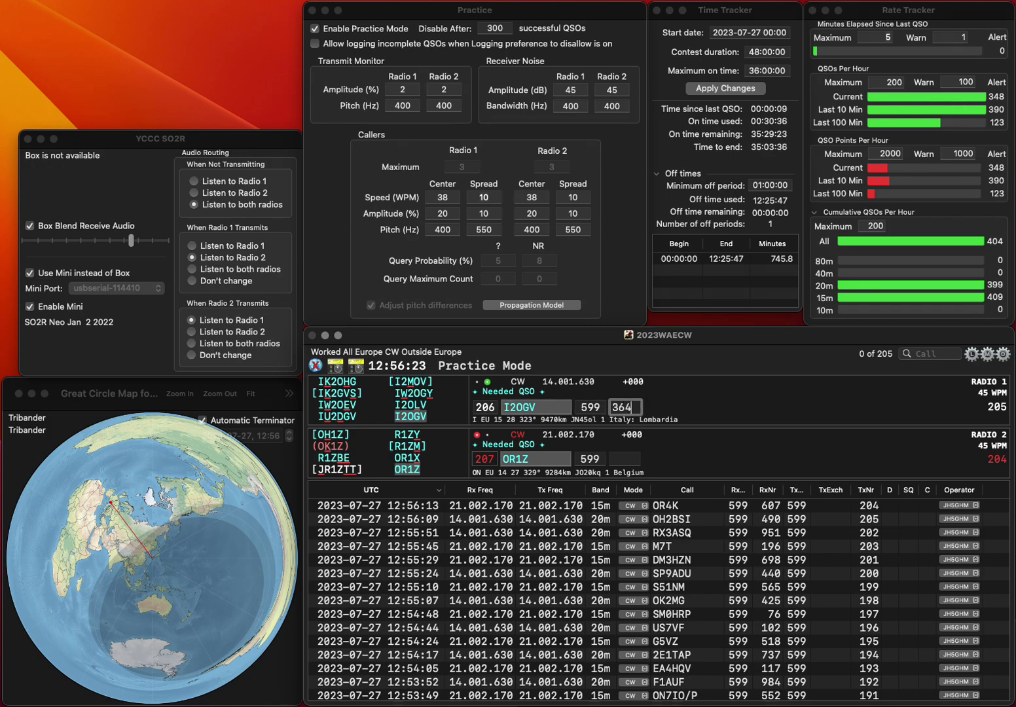
pyautogui.write('64')
pyautogui.press('Return')
pyautogui.write('354')
pyautogui.press('Return')
# Answer M6SYB on Radio 1 with its exchange and send the partial call DS on Radio 2
pyautogui.write('M')
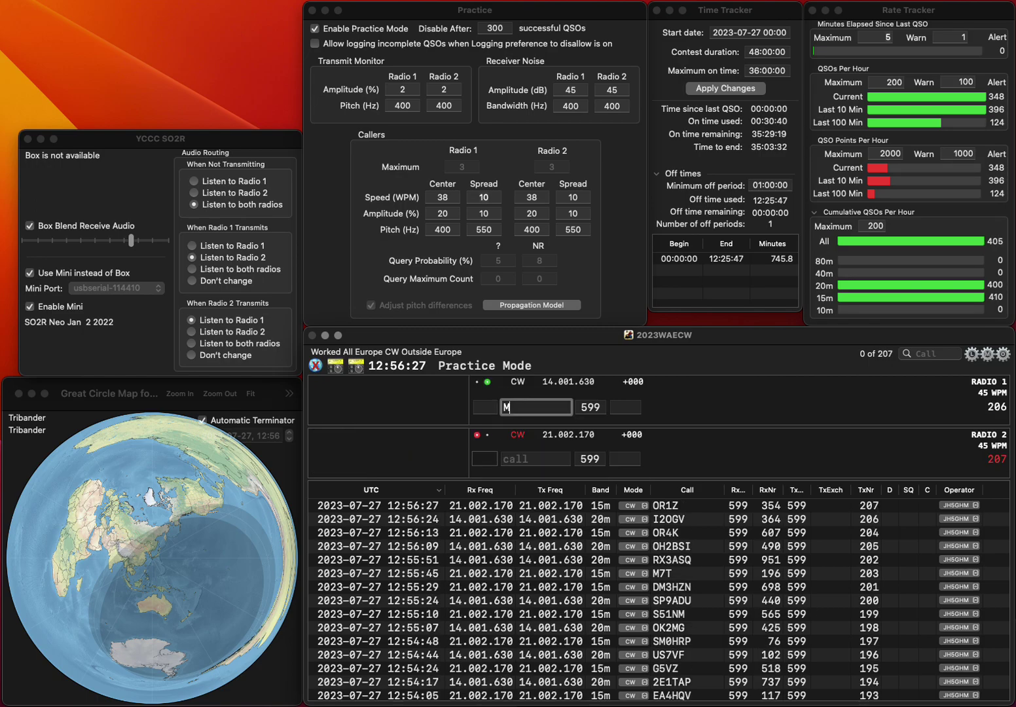
pyautogui.write('6SYB')
pyautogui.press('Return')
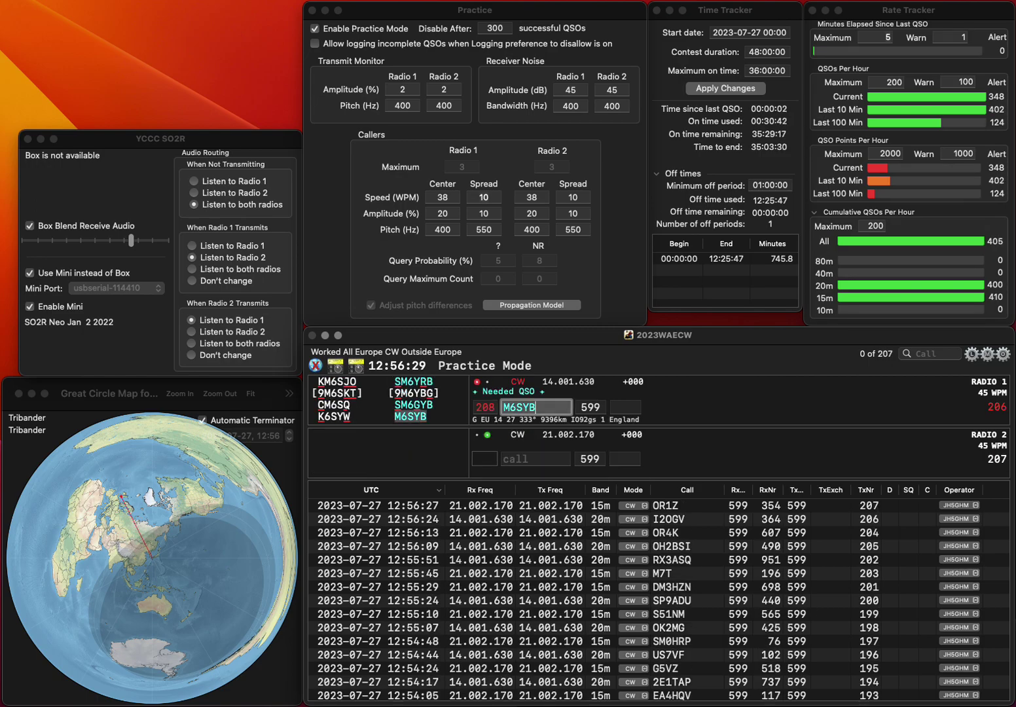
pyautogui.write('DS')
pyautogui.press('Return')
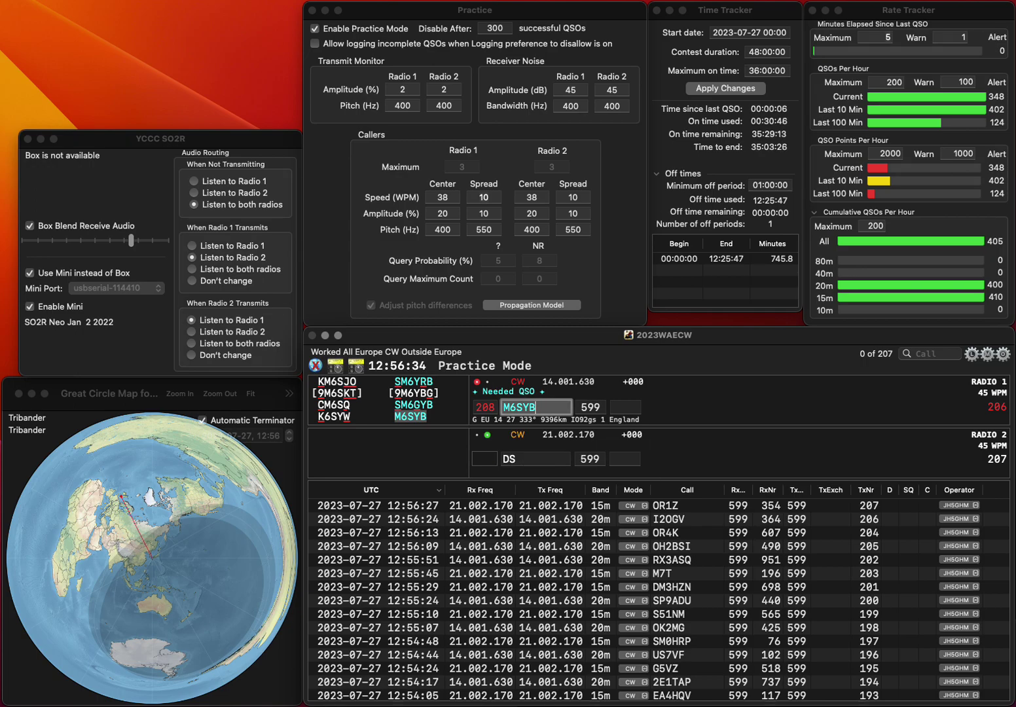
# Log M6SYB on Radio 1 with received number 364
pyautogui.press('space')
pyautogui.write('36')
pyautogui.press('Return')
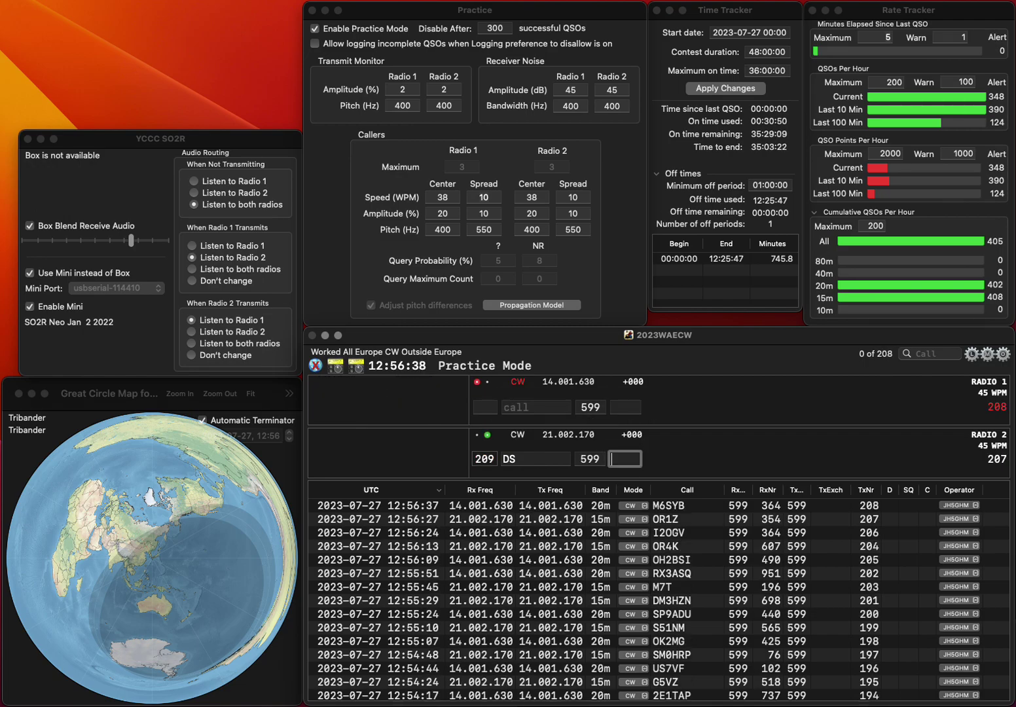
pyautogui.write('B3BS')
pyautogui.hotkey('ctrl', 'a')
pyautogui.press('Right')
pyautogui.press('Right')
pyautogui.press('BackSpace')
pyautogui.press('Return')
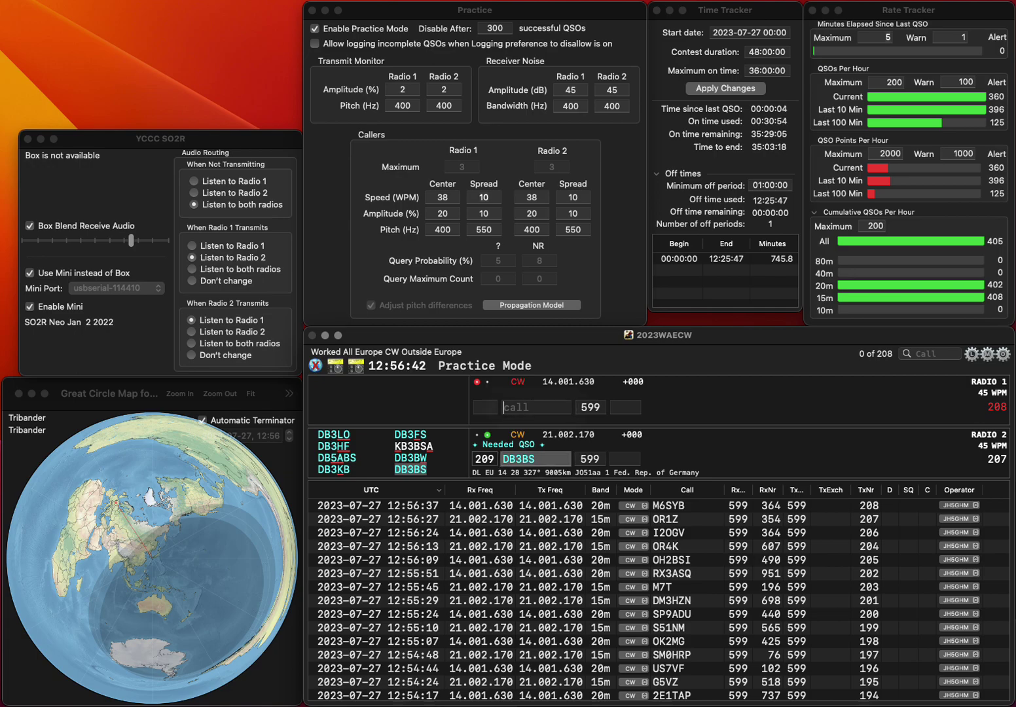
pyautogui.write('SP')
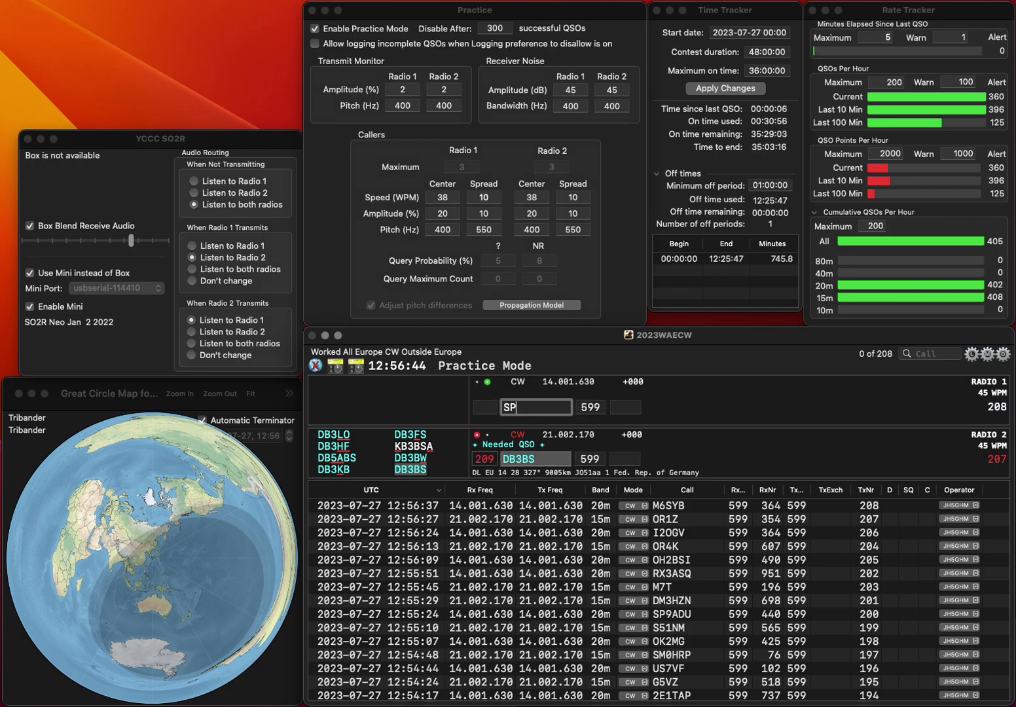
pyautogui.write('MLX')
pyautogui.press('Left')
pyautogui.press('Left')
pyautogui.press('Left')
pyautogui.press('Left')
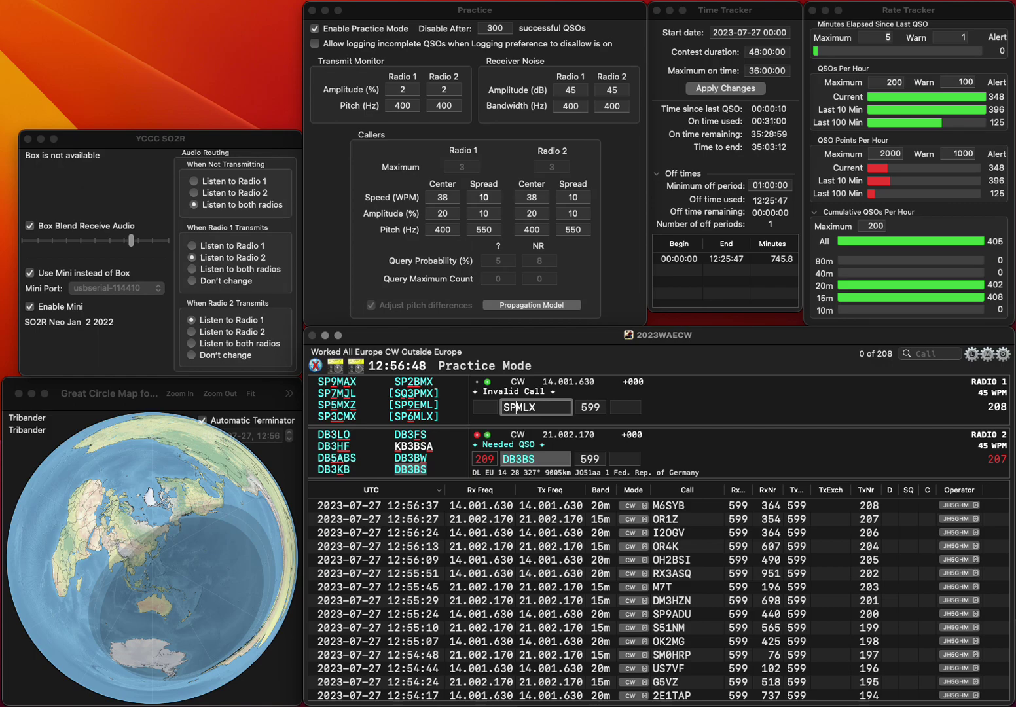
pyautogui.write('6')
pyautogui.press('Return')
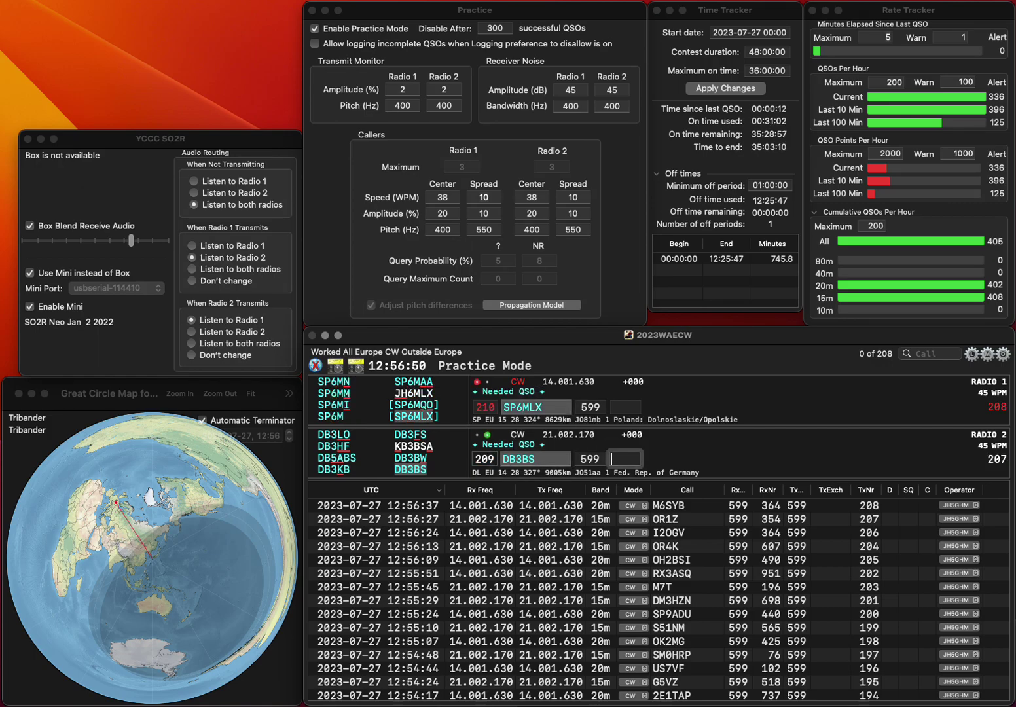
# Log DB3BS on Radio 2 with received number 749 and SP6MLX on Radio 1 with received number 494
pyautogui.write('749')
pyautogui.press('Return')
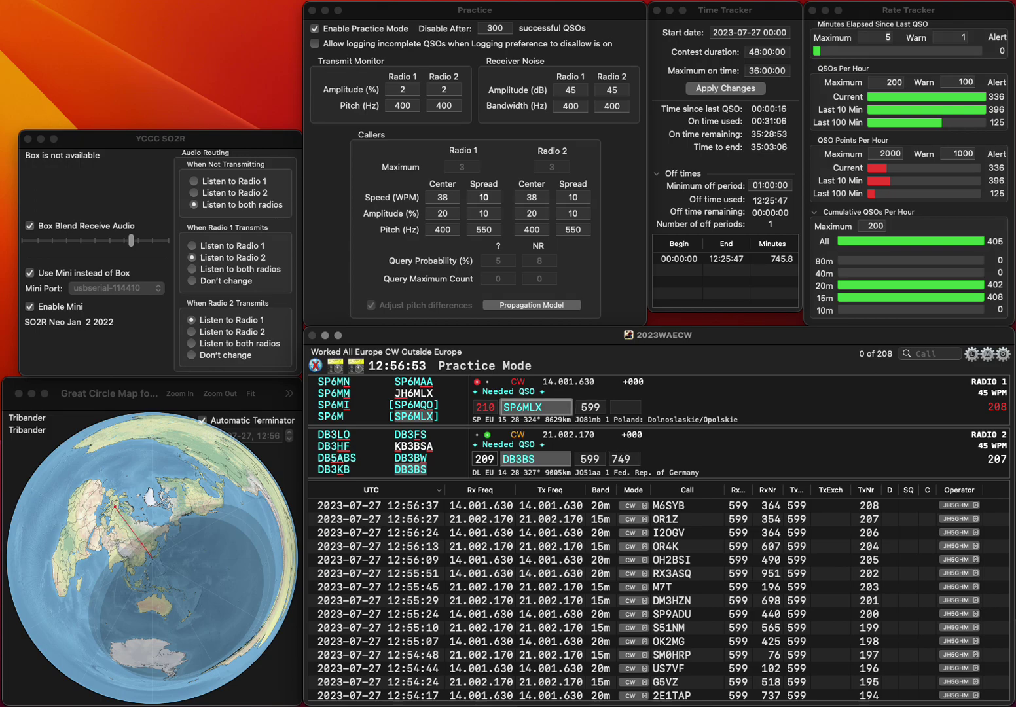
pyautogui.press('space')
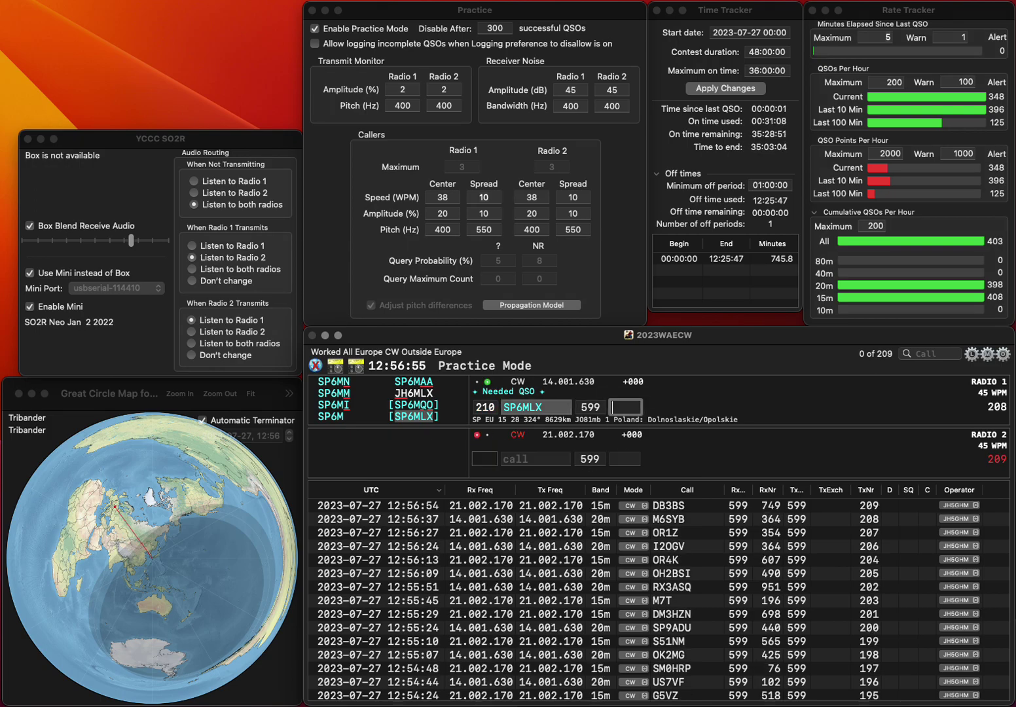
pyautogui.write('494')
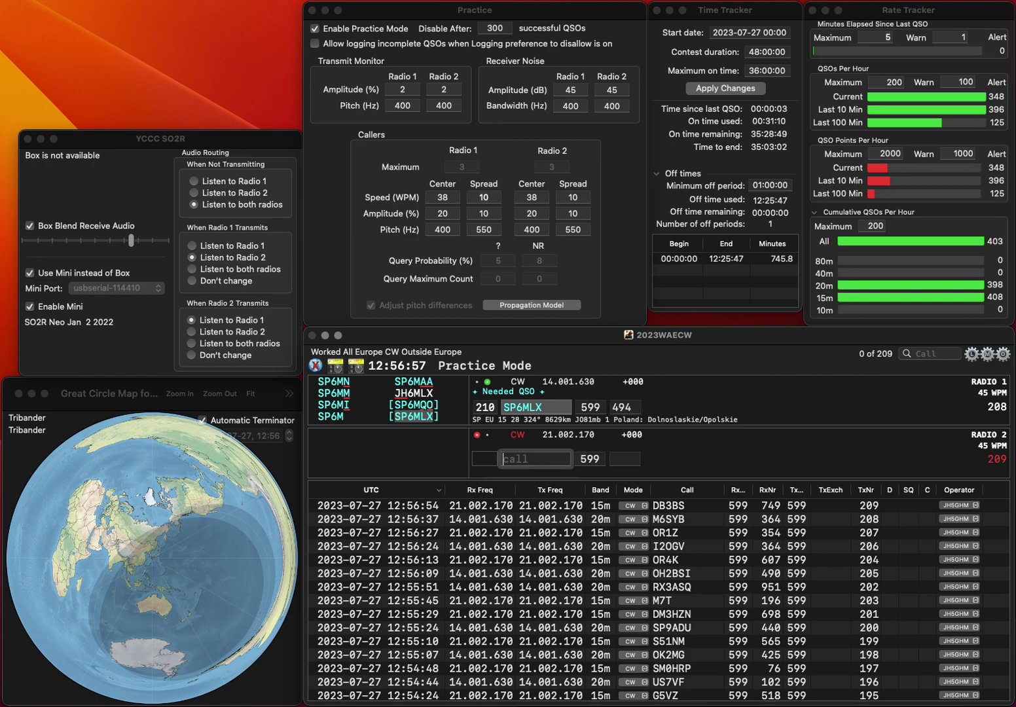
pyautogui.press('Return')
# Answer PA1K on Radio 2 with its exchange and send the call G4FUE on Radio 1
pyautogui.write('A1K')
pyautogui.write('P')
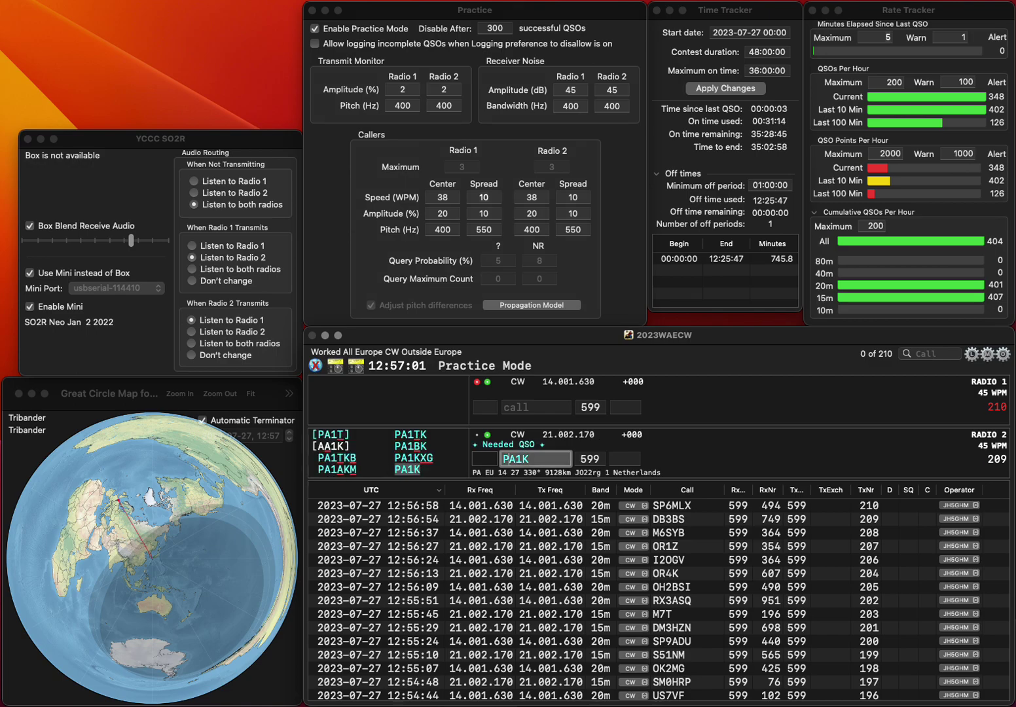
pyautogui.press('Return')
pyautogui.write('IFUE')
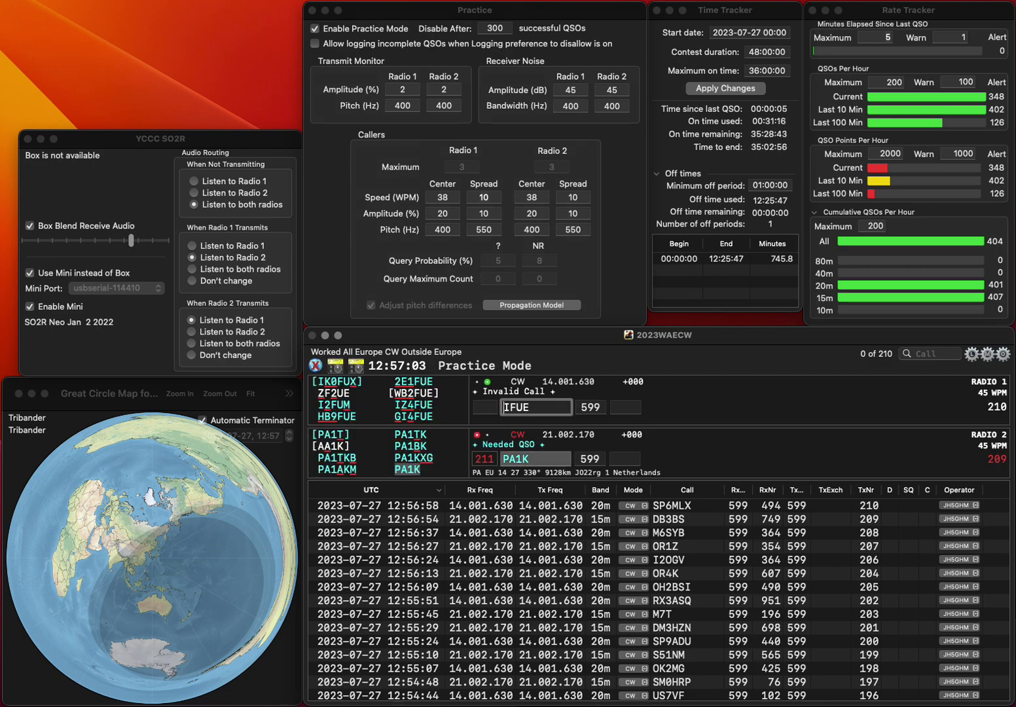
pyautogui.write('G4')
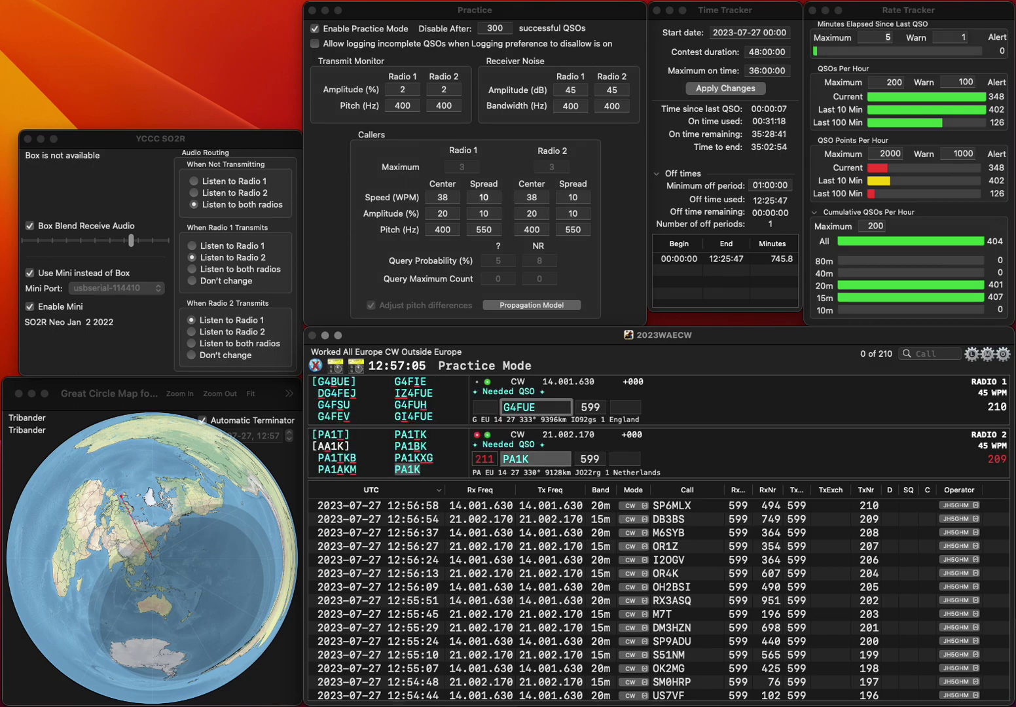
pyautogui.press('Return')
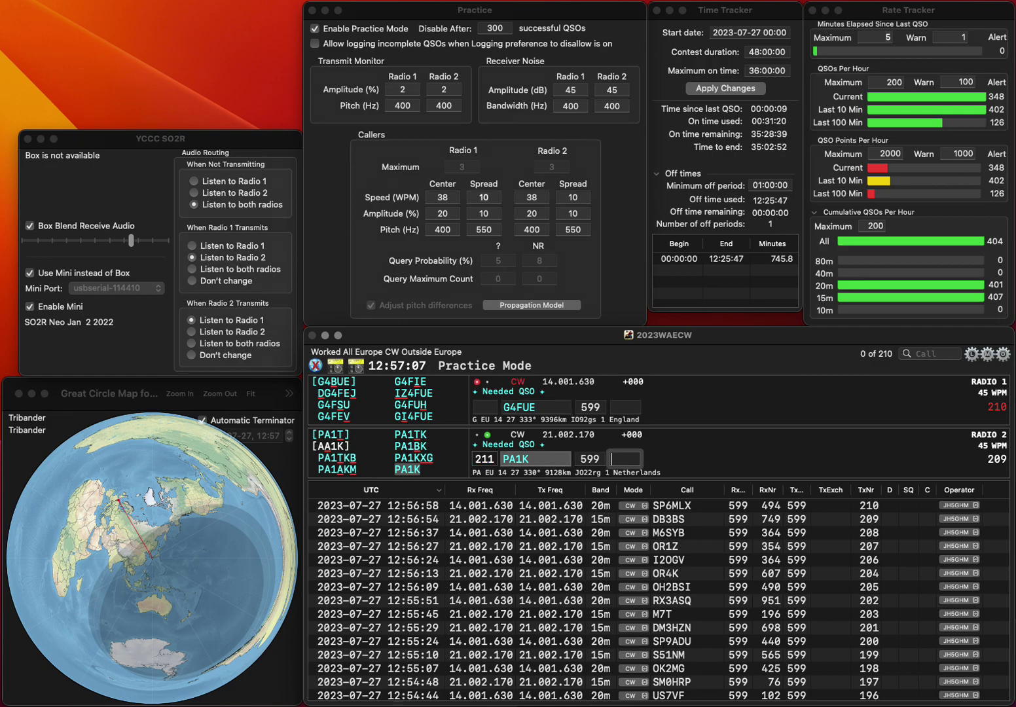
pyautogui.write('717')
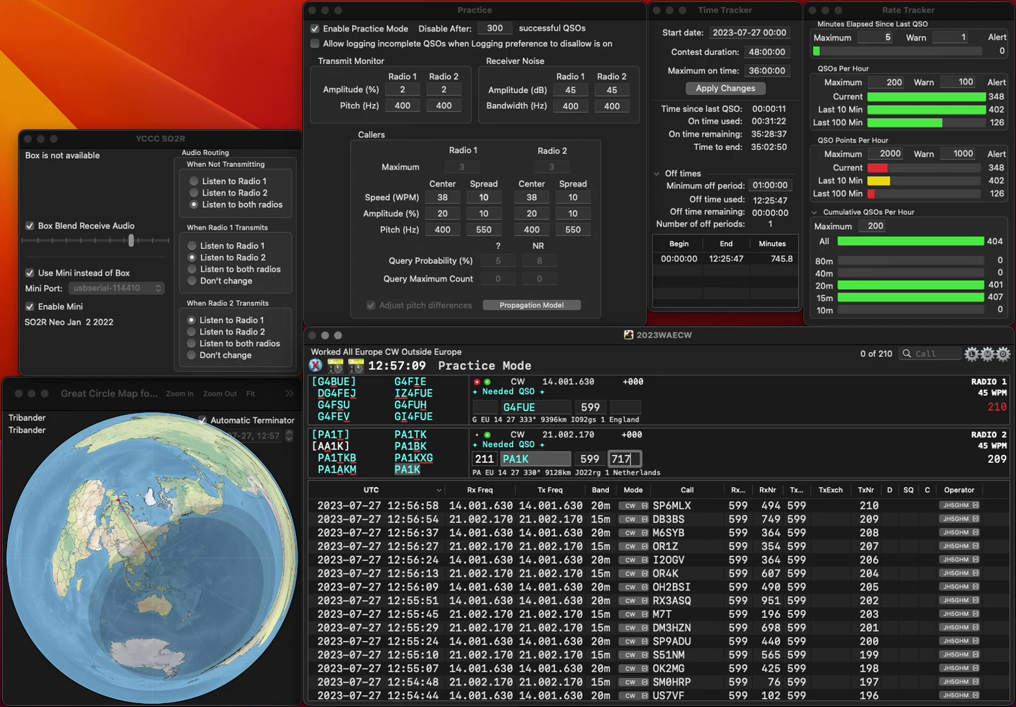
pyautogui.press('Return')
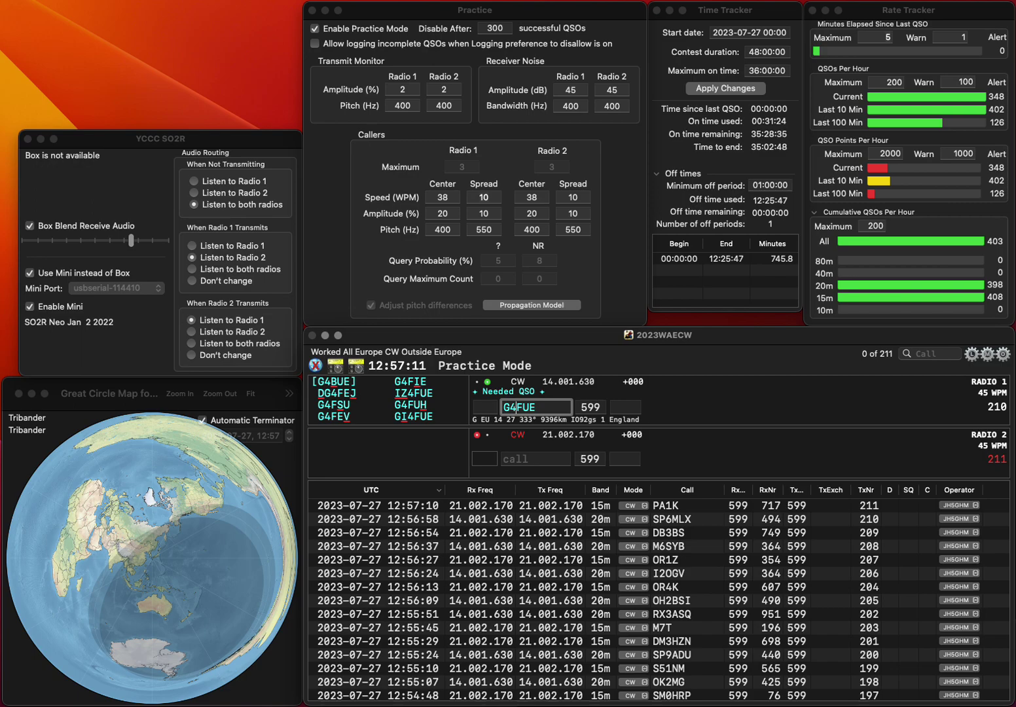
pyautogui.click(509, 407)
pyautogui.write('I')
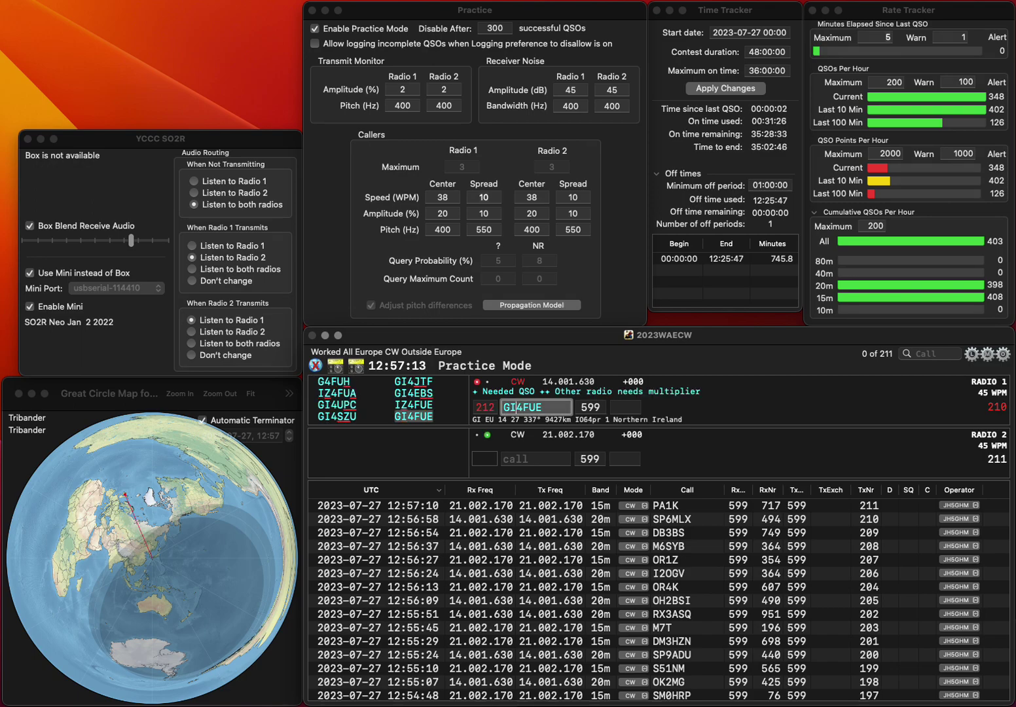
pyautogui.press('Return')
# Answer S51U on Radio 2 with its exchange and enter 332 as the Radio 2 received number
pyautogui.write('S51U')
pyautogui.press('space')
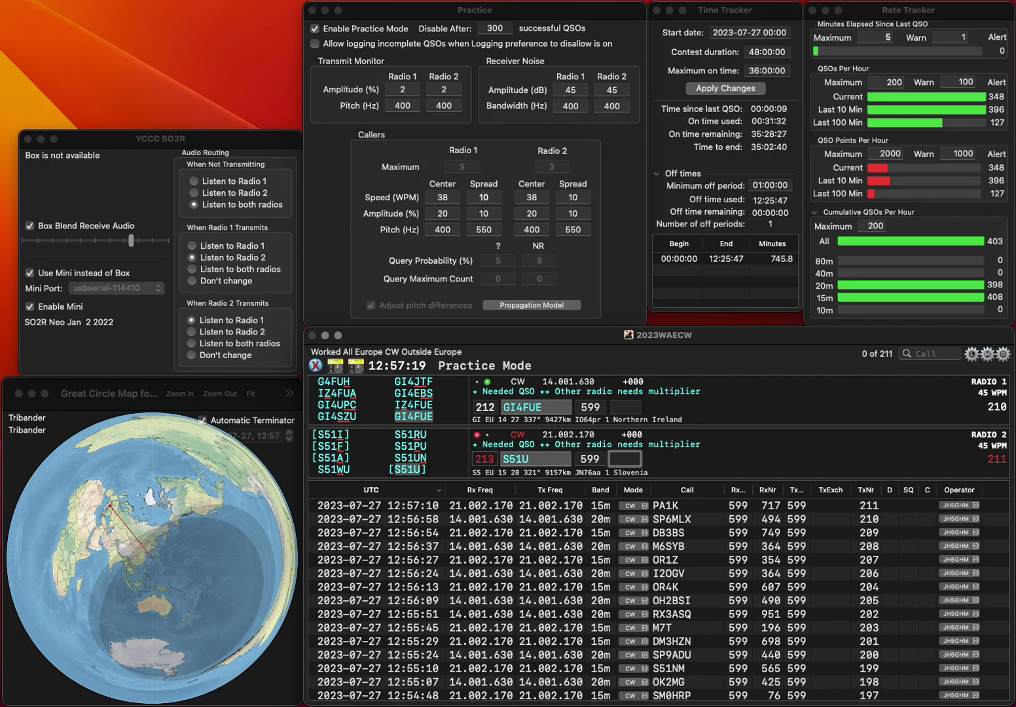
pyautogui.write('332')
pyautogui.click(518, 408)
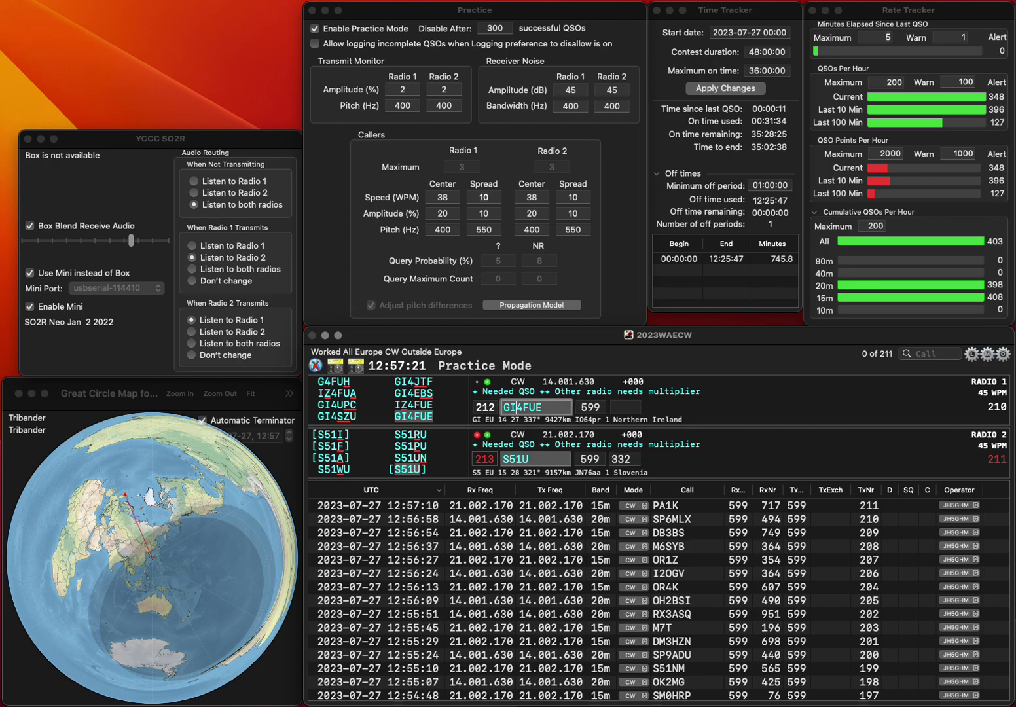
pyautogui.click(630, 459)
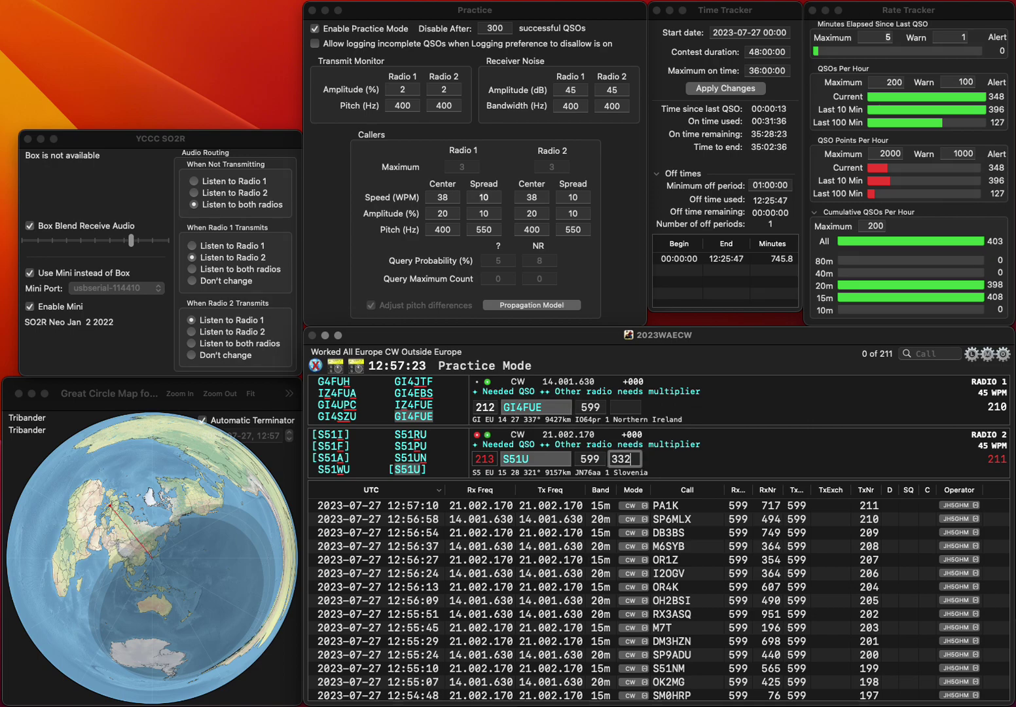
pyautogui.press('\\')
pyautogui.press('space')
pyautogui.write('332')
pyautogui.press('Return')
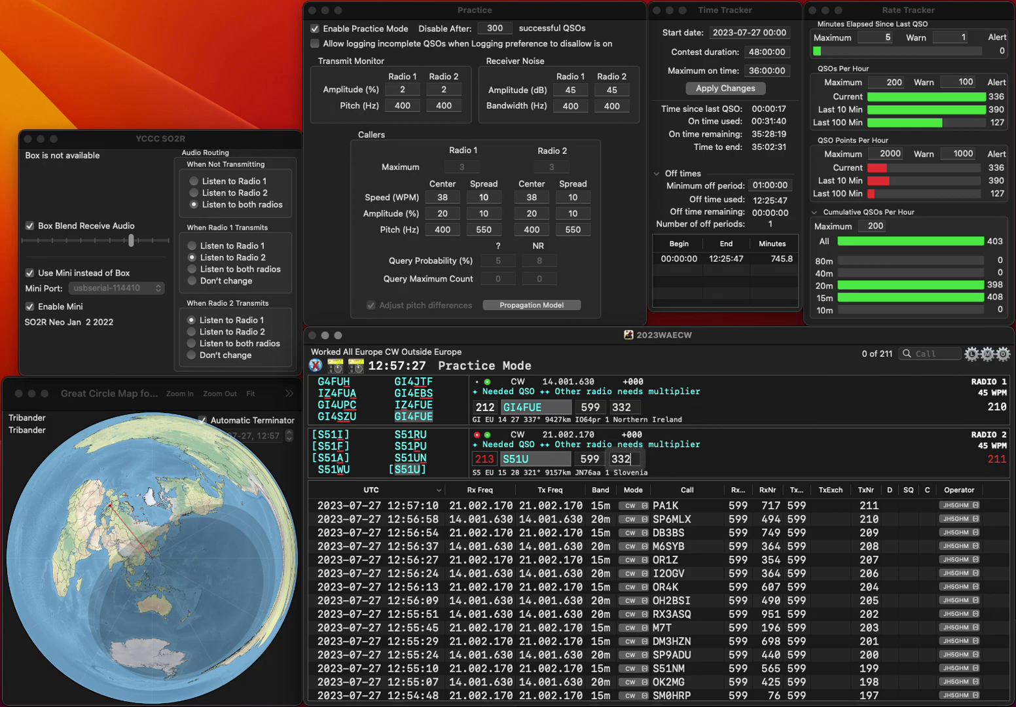
# Replace the Radio 2 received number with 859 and log S51U
pyautogui.press('BackSpace')
pyautogui.press('BackSpace')
pyautogui.press('BackSpace')
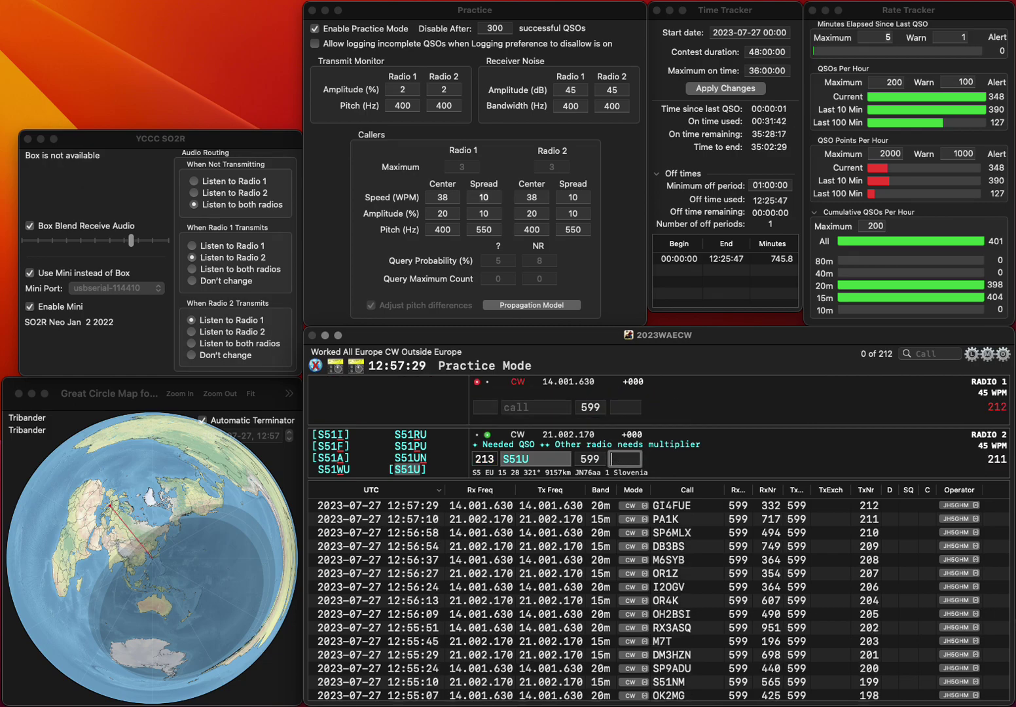
pyautogui.write('859')
pyautogui.press('Return')
# Enter RX3MX as the caller's call on Radio 1
pyautogui.write('XMX')
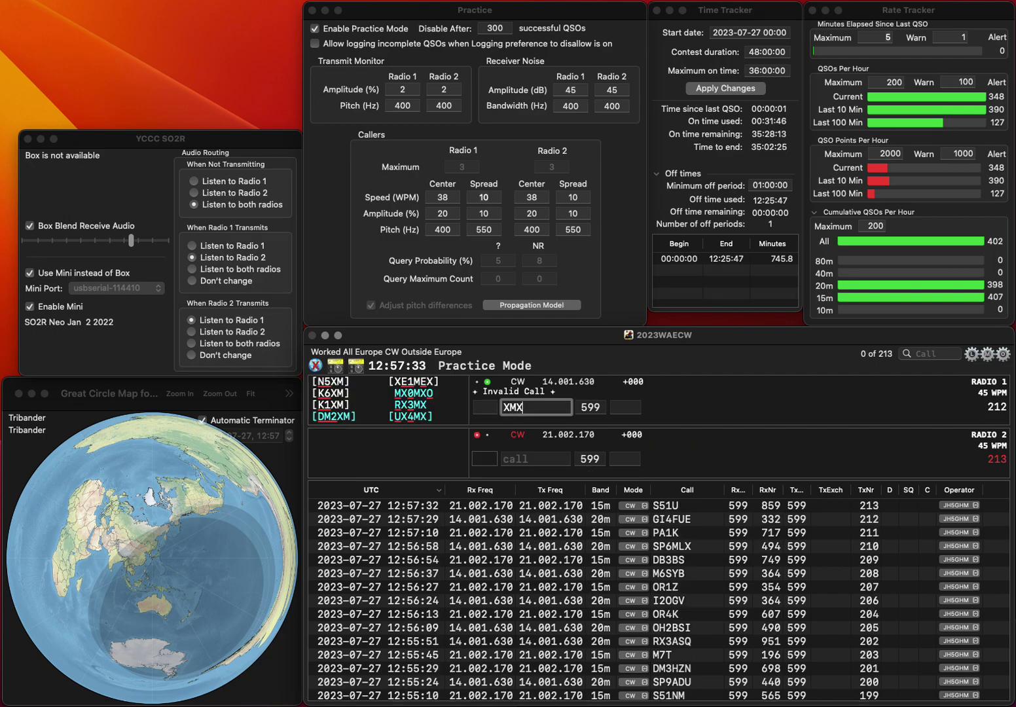
pyautogui.write('R')
pyautogui.press('Right')
pyautogui.write('3')
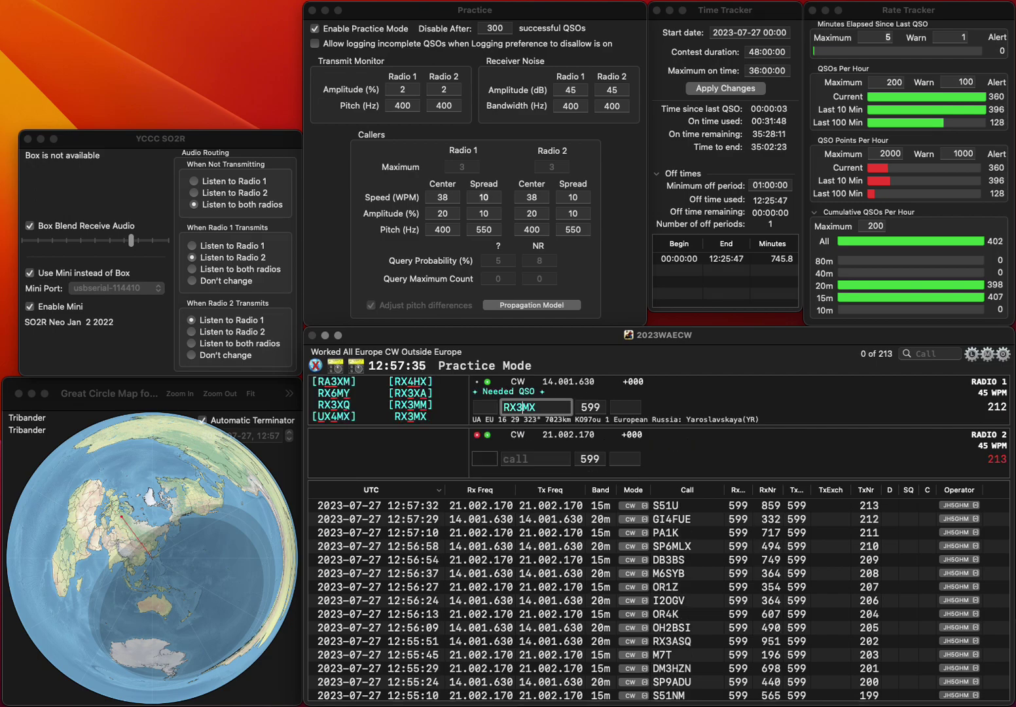
# Send the exchange to RX3MX on Radio 1 and query the partial call 2RLD on Radio 2
pyautogui.press('Return')
pyautogui.write('D2RL')
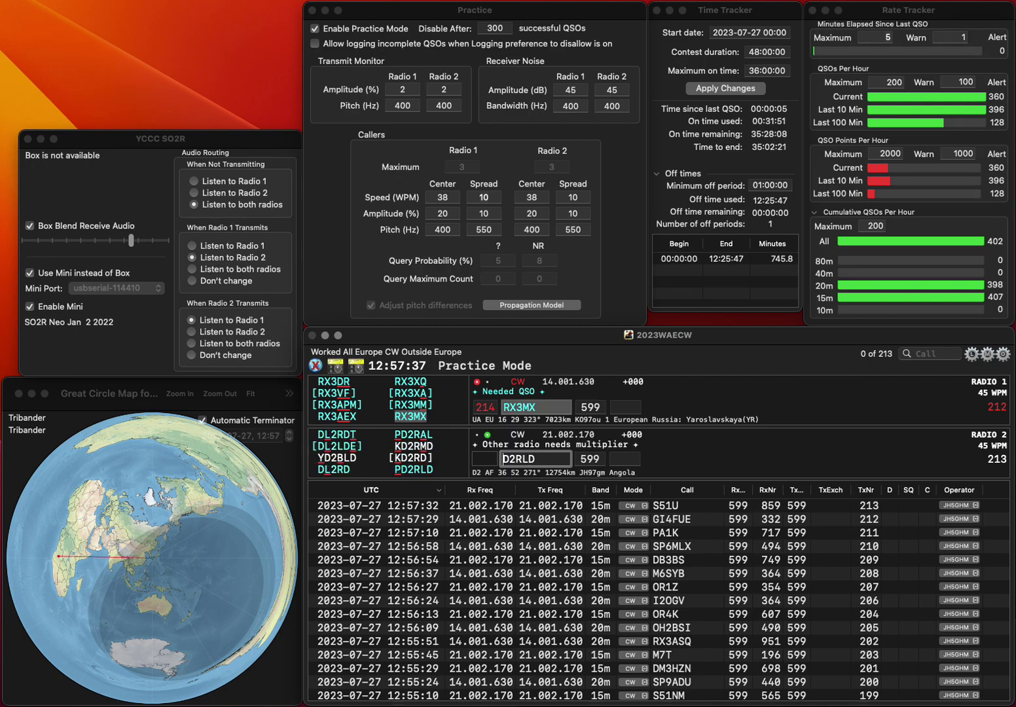
pyautogui.write('D')
pyautogui.press('Delete')
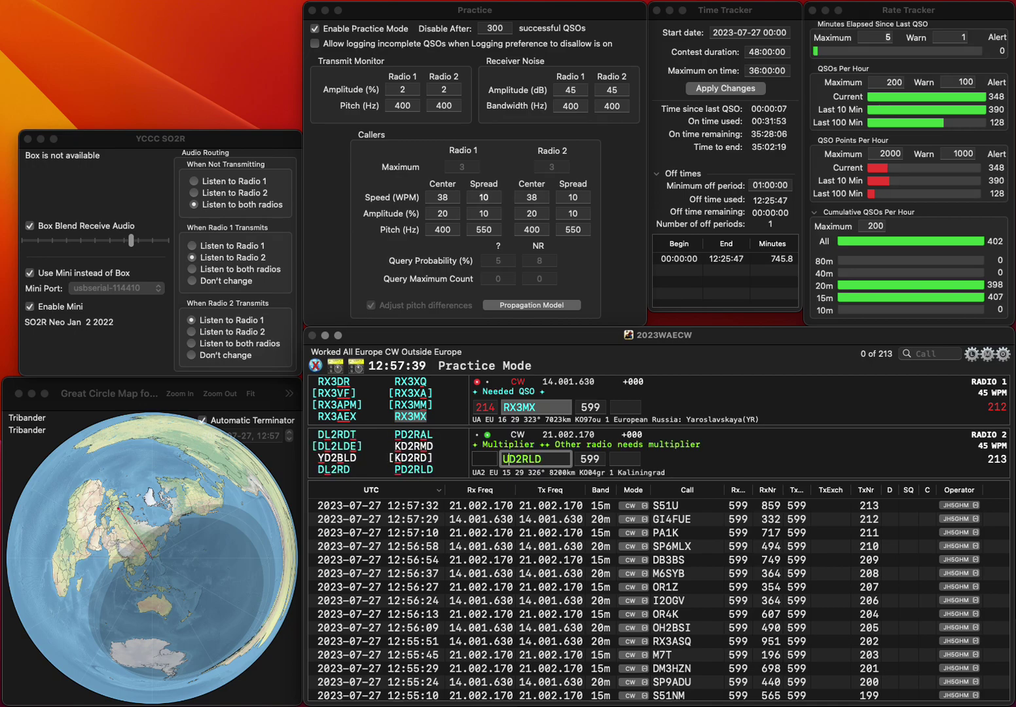
pyautogui.press('Return')
pyautogui.press('space')
pyautogui.write('4')
pyautogui.press('BackSpace')
pyautogui.write('02')
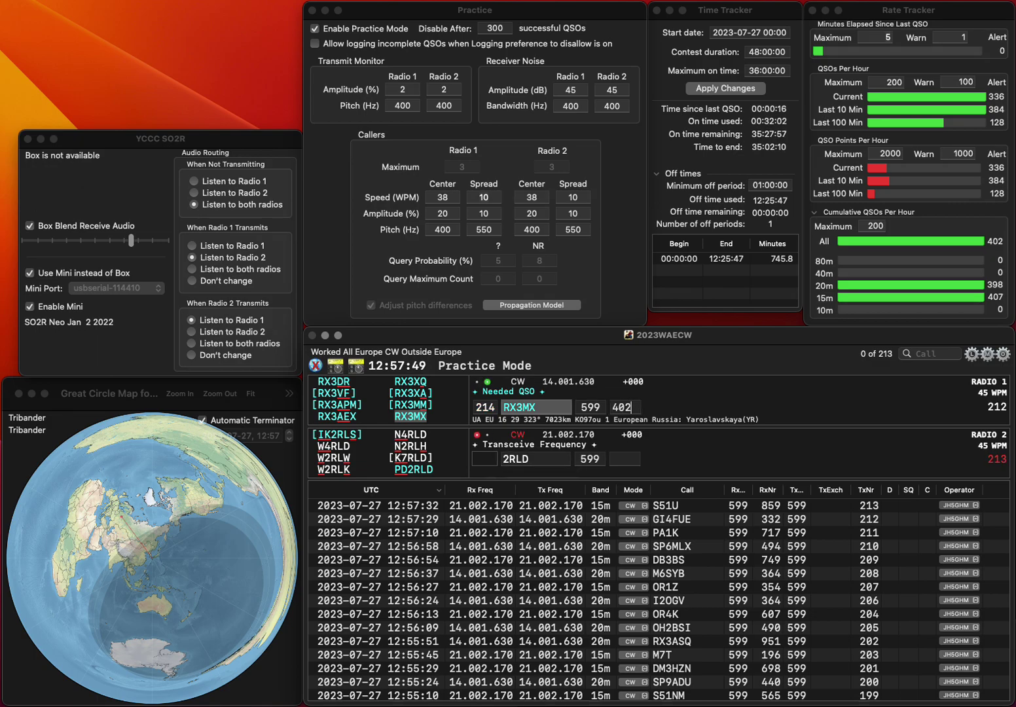
pyautogui.press('Return')
pyautogui.write('PD')
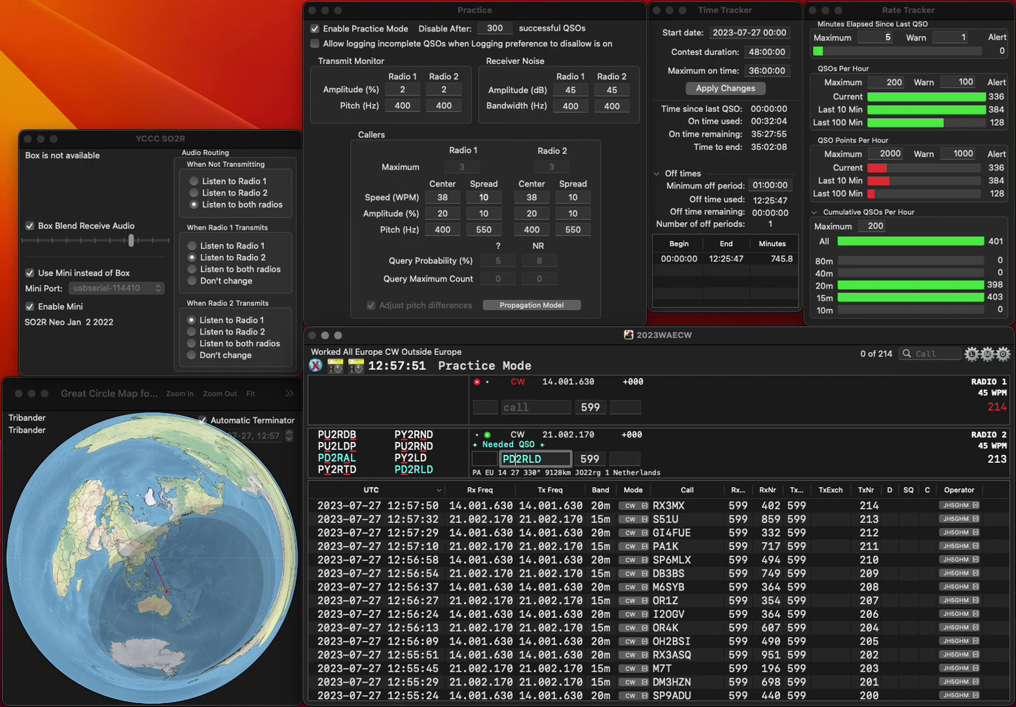
pyautogui.press('Up')
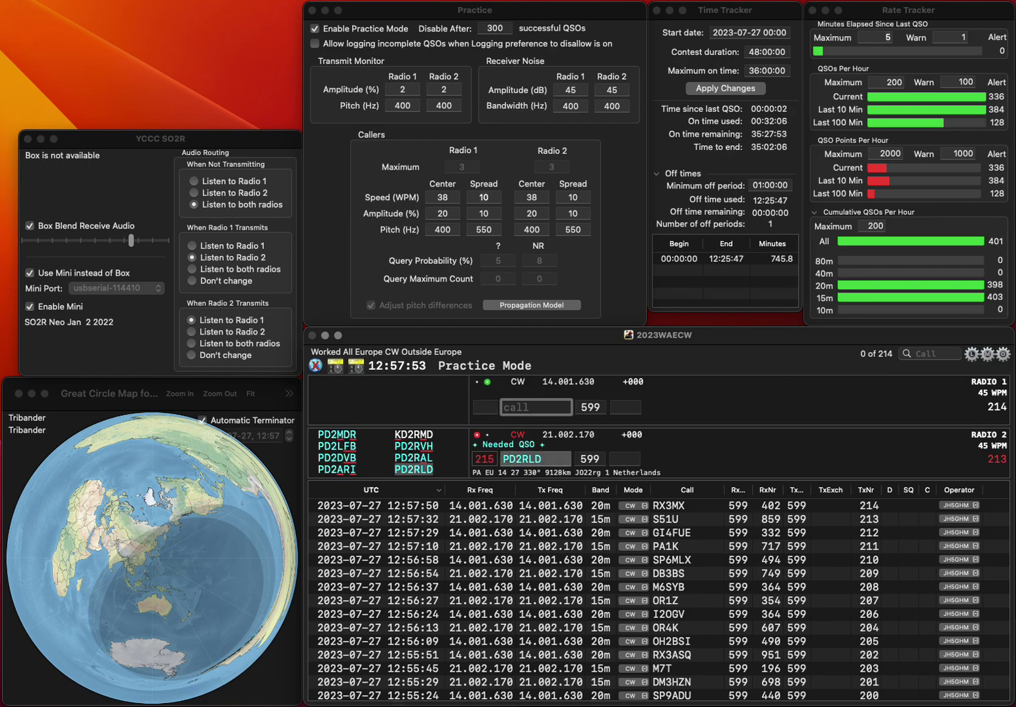
pyautogui.write('JWA')
pyautogui.press('Home')
pyautogui.write('DL1')
pyautogui.press('Return')
pyautogui.press('space')
pyautogui.write('371')
pyautogui.press('Return')
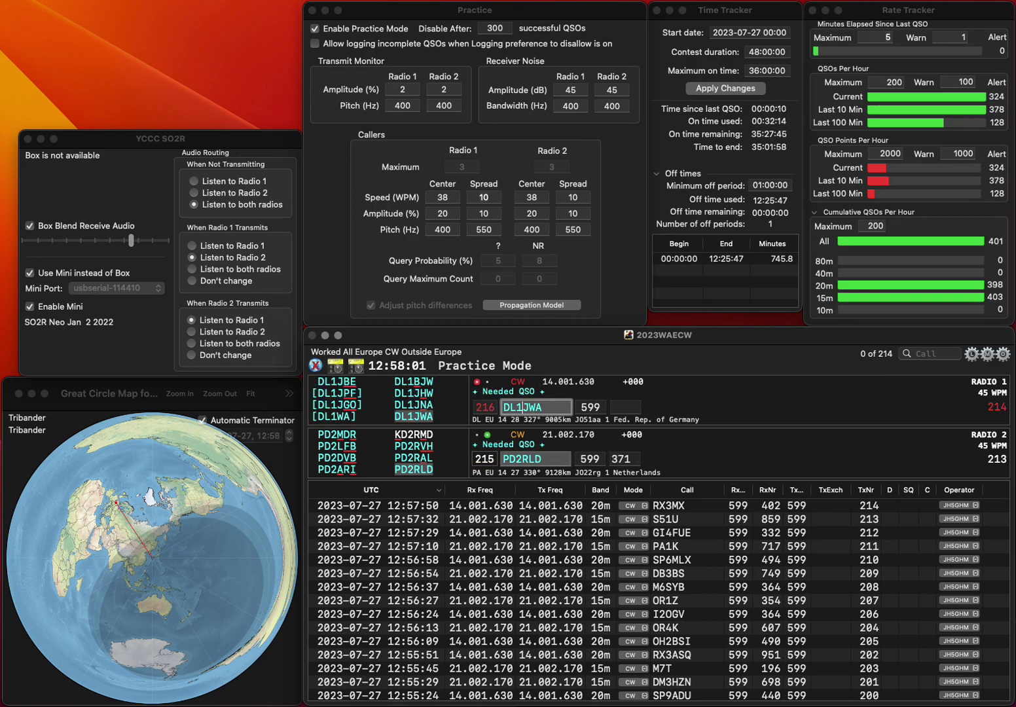
pyautogui.press('space')
pyautogui.write('249')
pyautogui.press('Return')
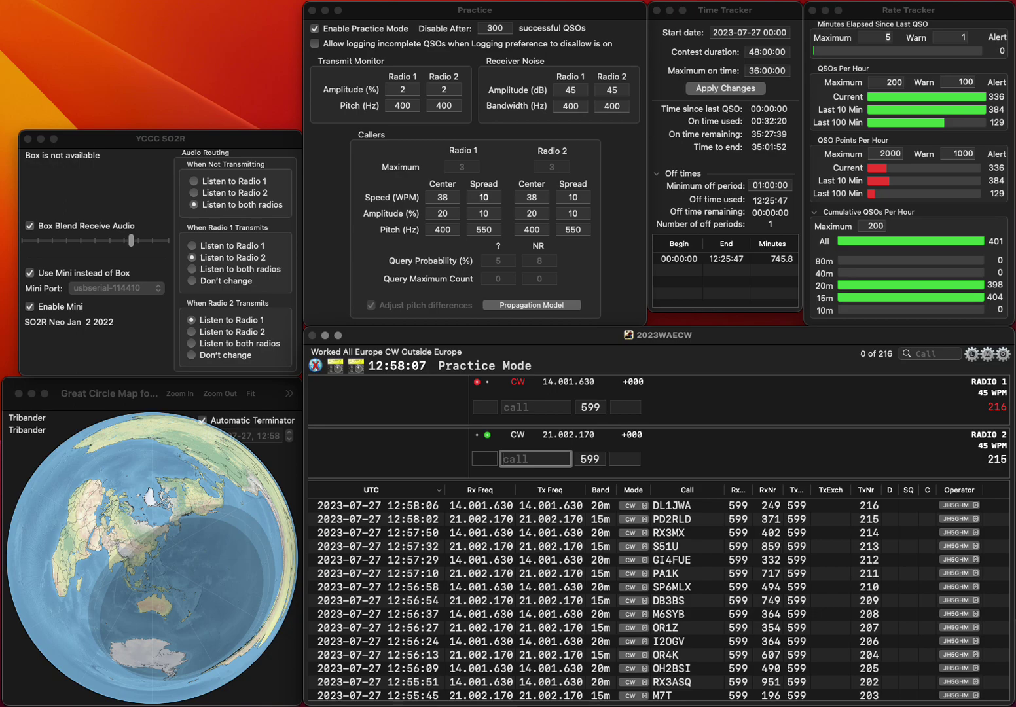
pyautogui.write('10YC')
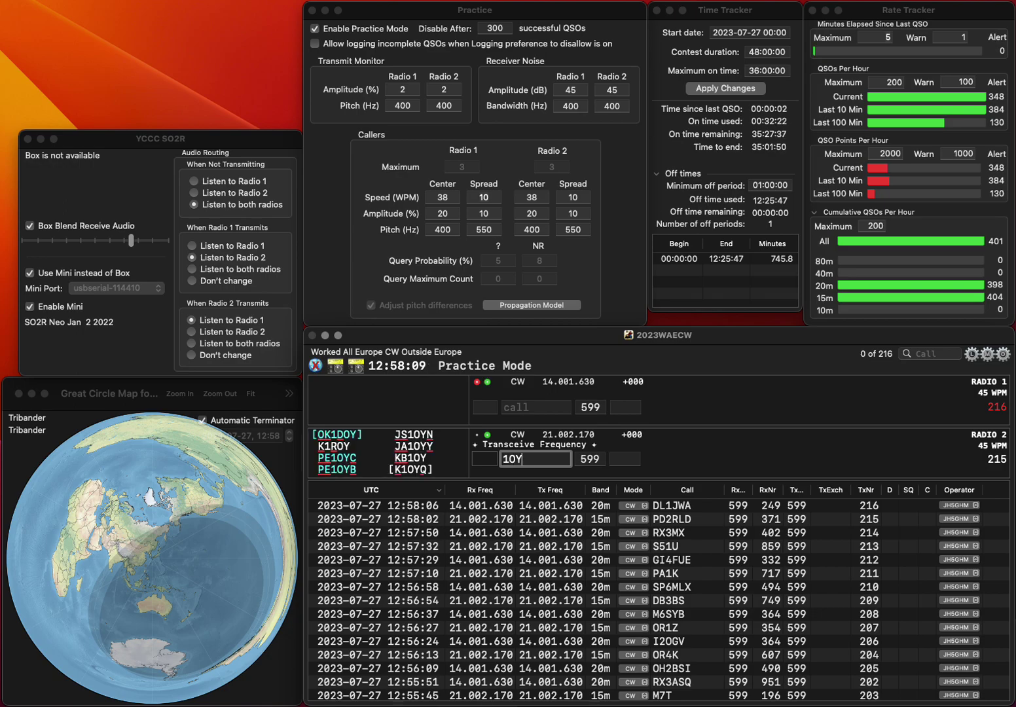
pyautogui.press('Home')
pyautogui.write('PE')
pyautogui.press('\\')
pyautogui.press('Return')
pyautogui.press('Return')
pyautogui.press('Return')
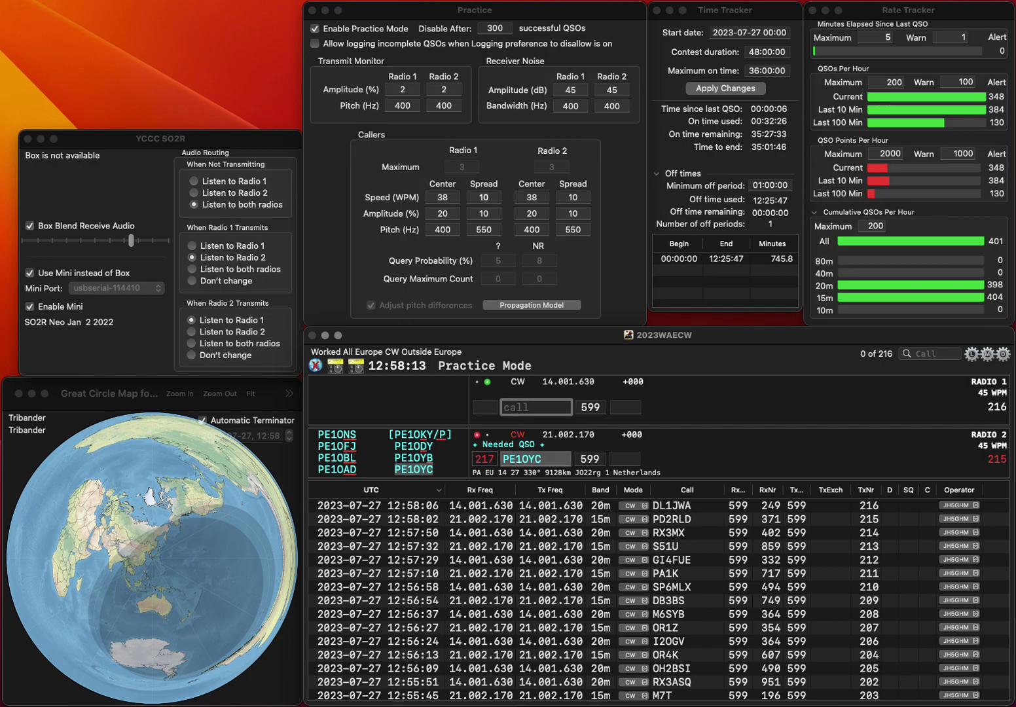
pyautogui.write('SQ3')
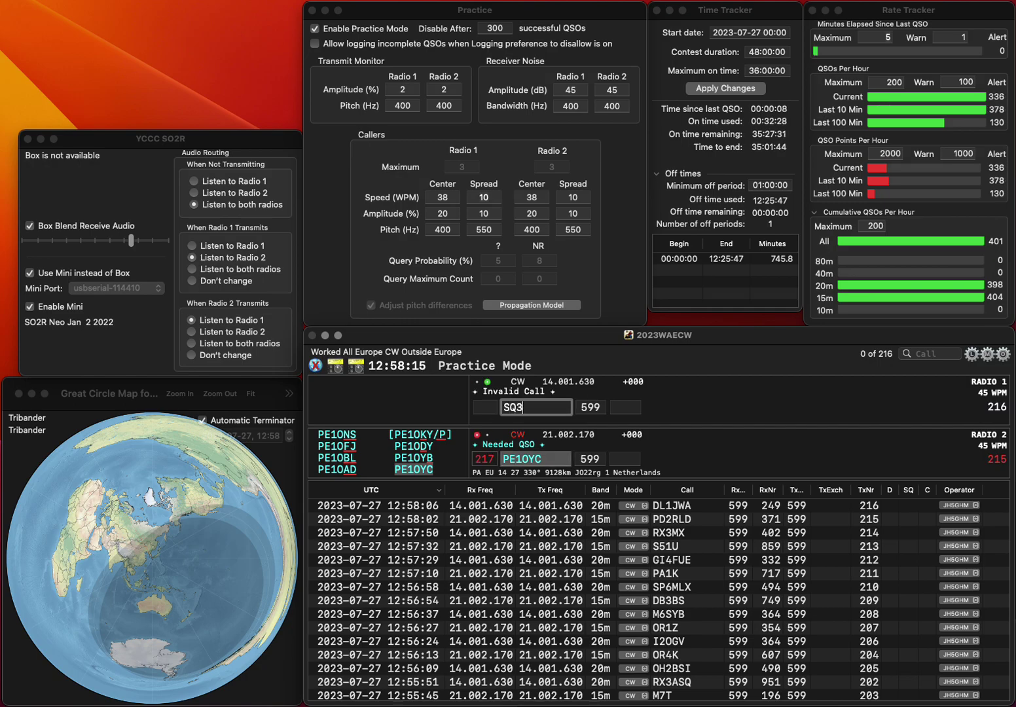
pyautogui.write('OOK')
pyautogui.press('Return')
pyautogui.press('Tab')
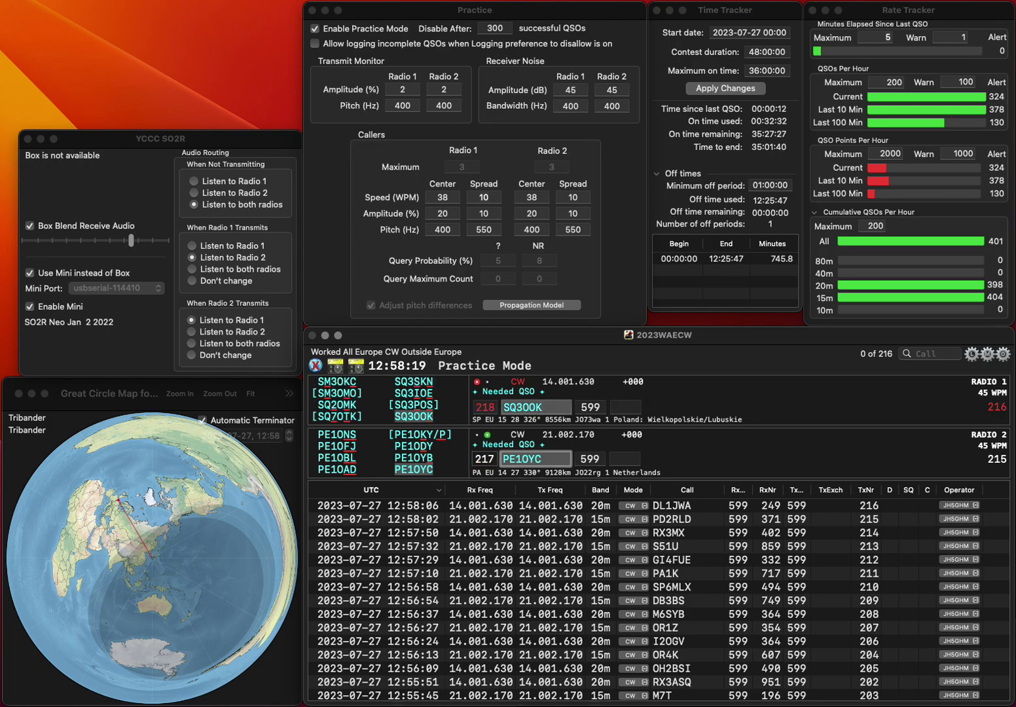
pyautogui.press('space')
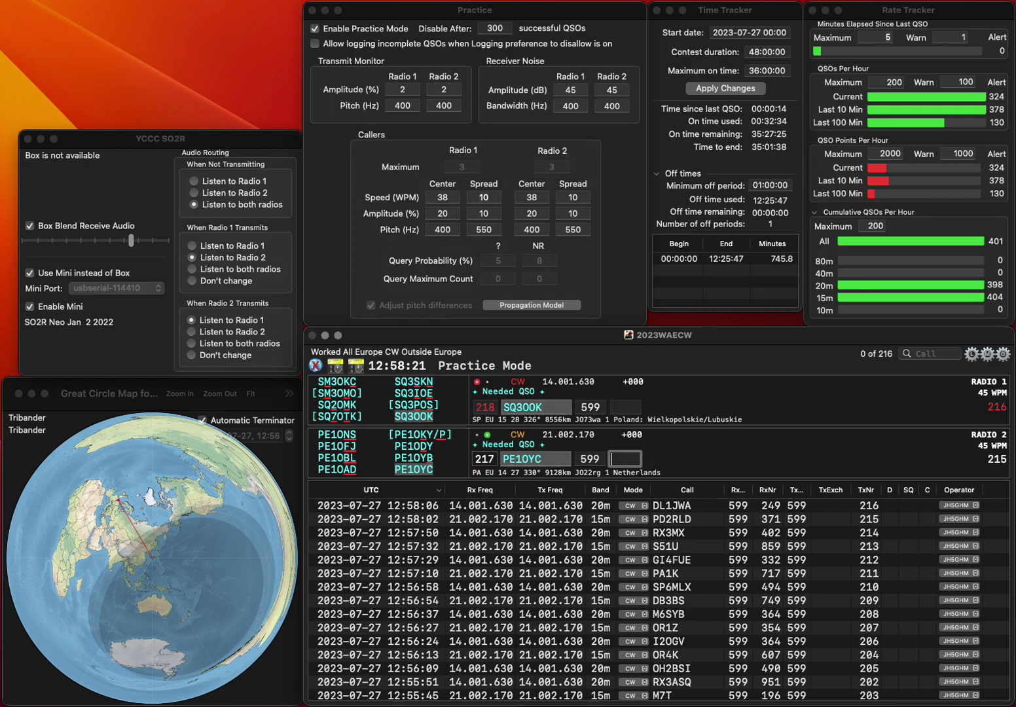
pyautogui.write('681')
pyautogui.press('Return')
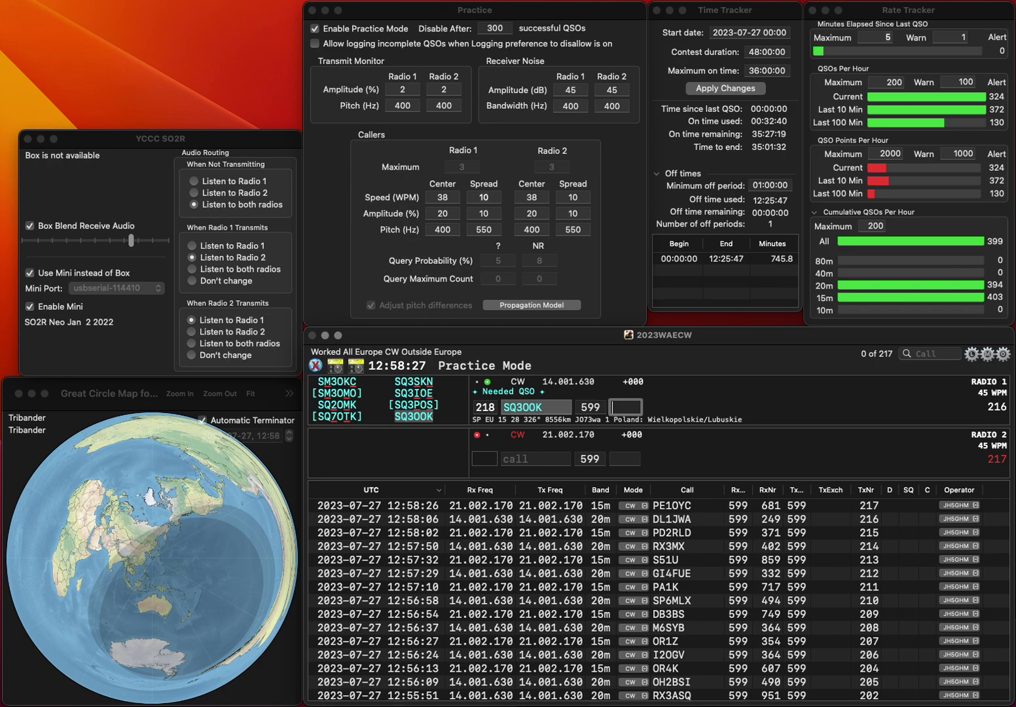
pyautogui.write('476')
pyautogui.press('Return')
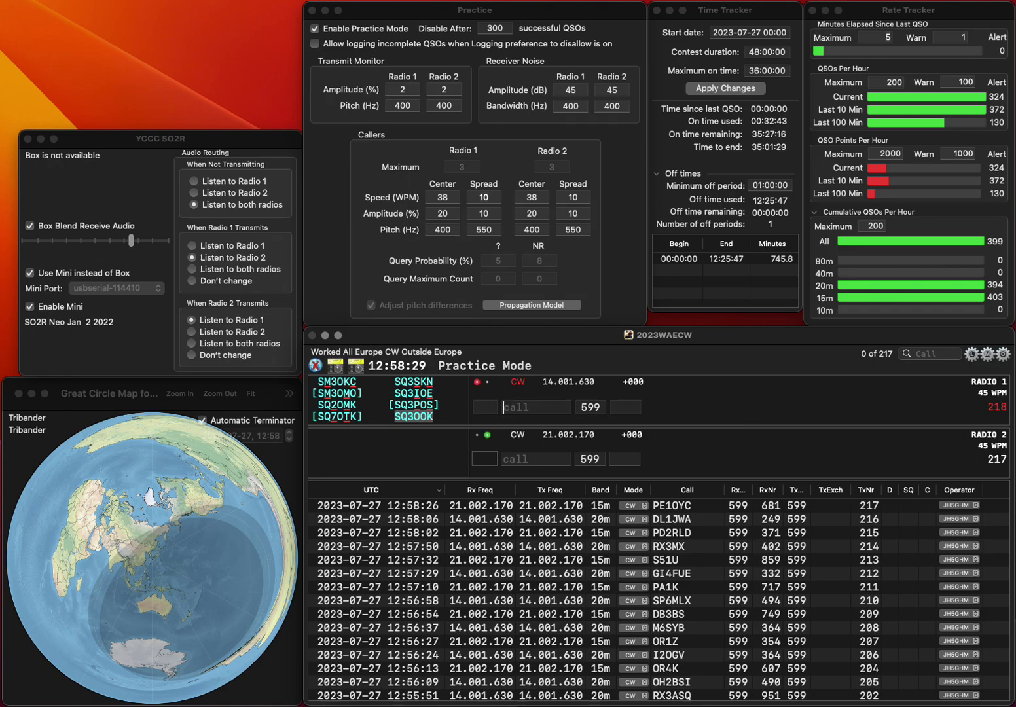
pyautogui.write('YT8TR')
pyautogui.press('Return')
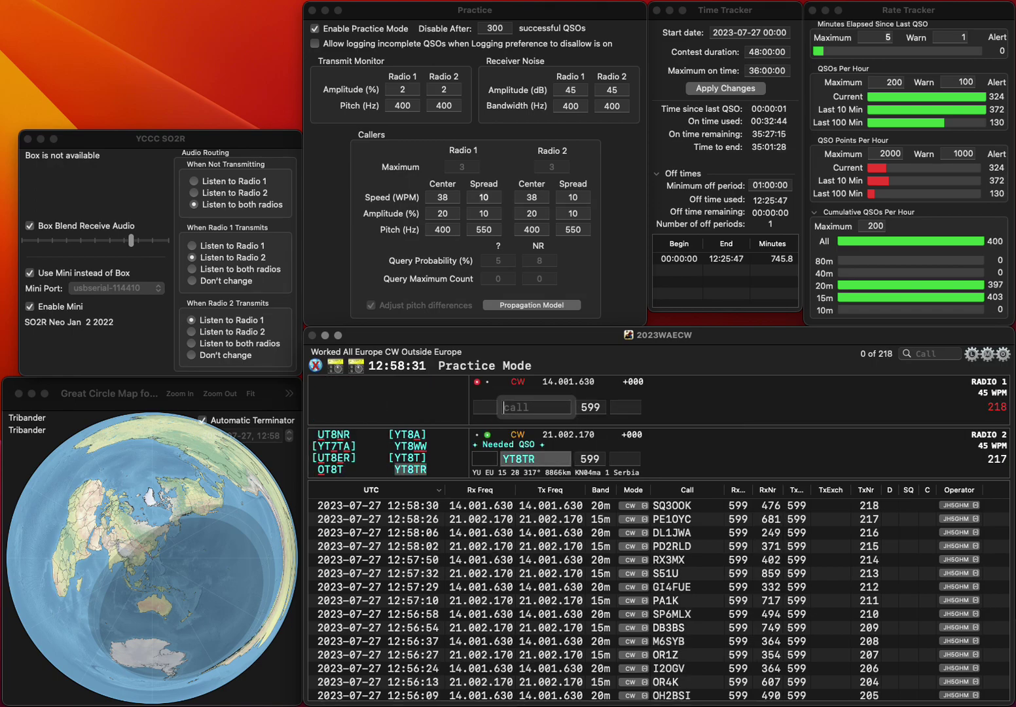
pyautogui.write('EA')
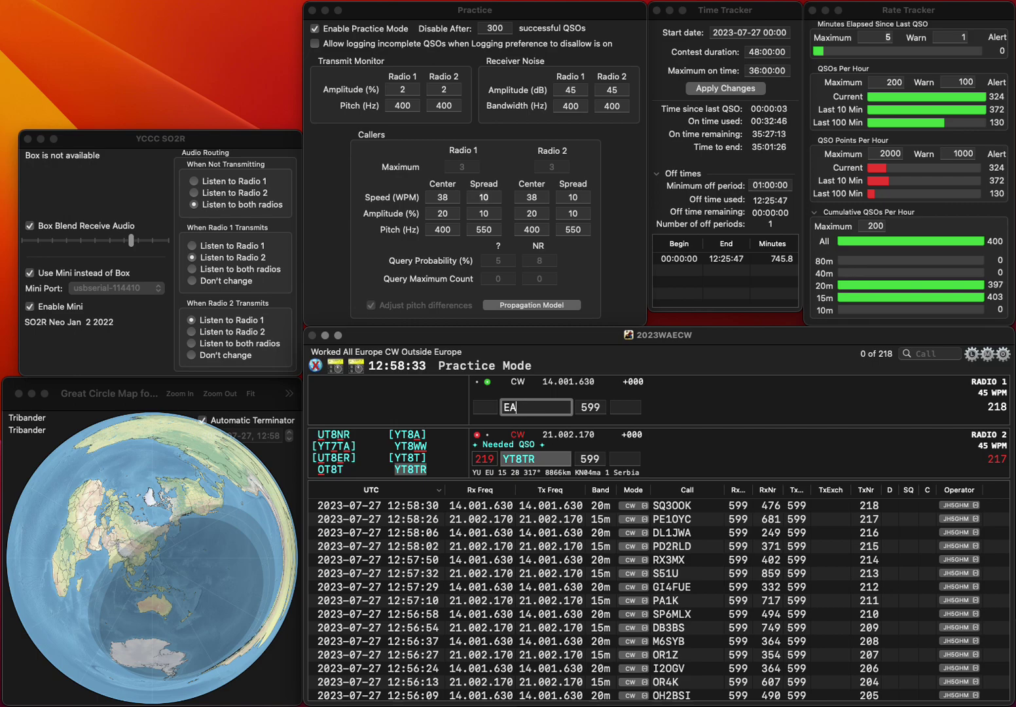
pyautogui.write('4AVM')
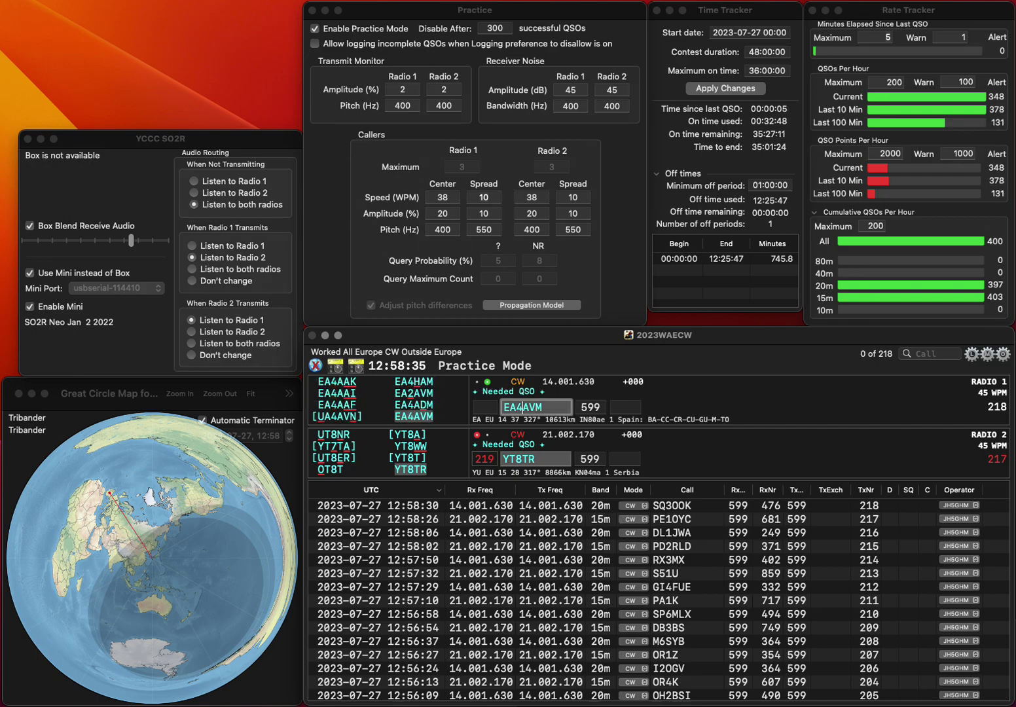
pyautogui.press('Return')
pyautogui.press('space')
pyautogui.write('56')
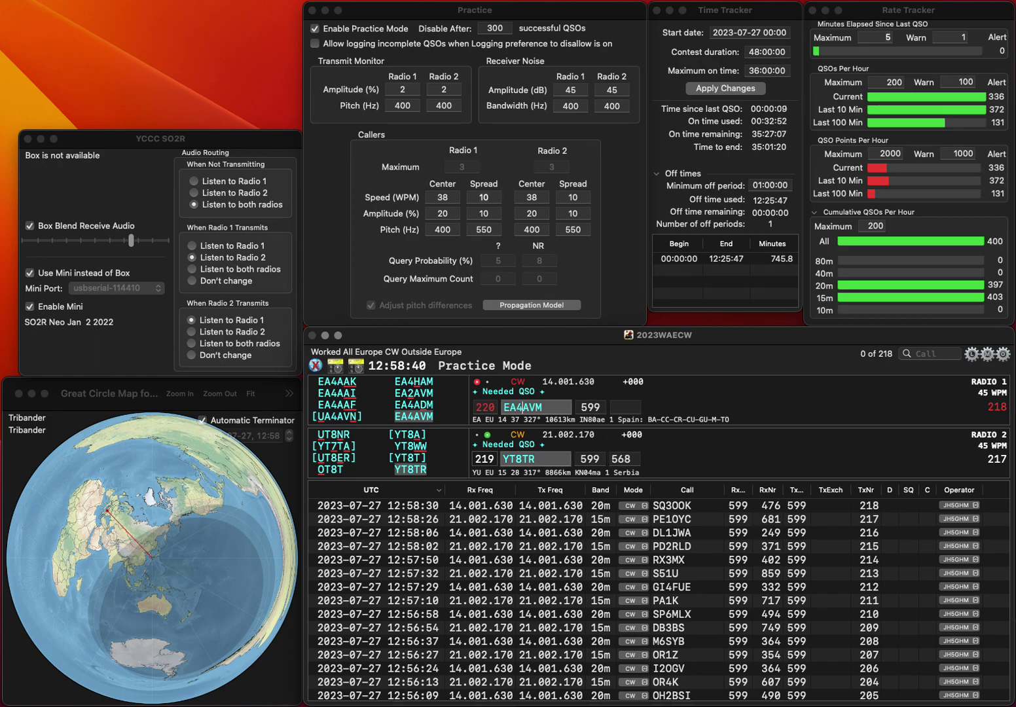
pyautogui.write('8')
pyautogui.press('Return')
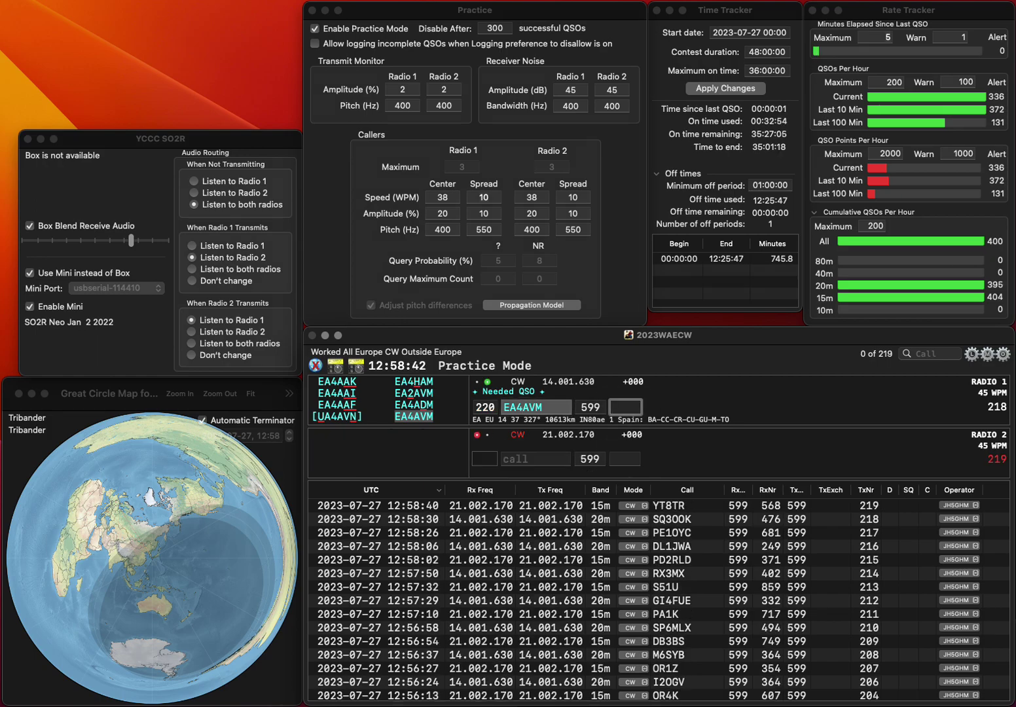
pyautogui.write('908')
pyautogui.press('Return')
pyautogui.write('IMI')
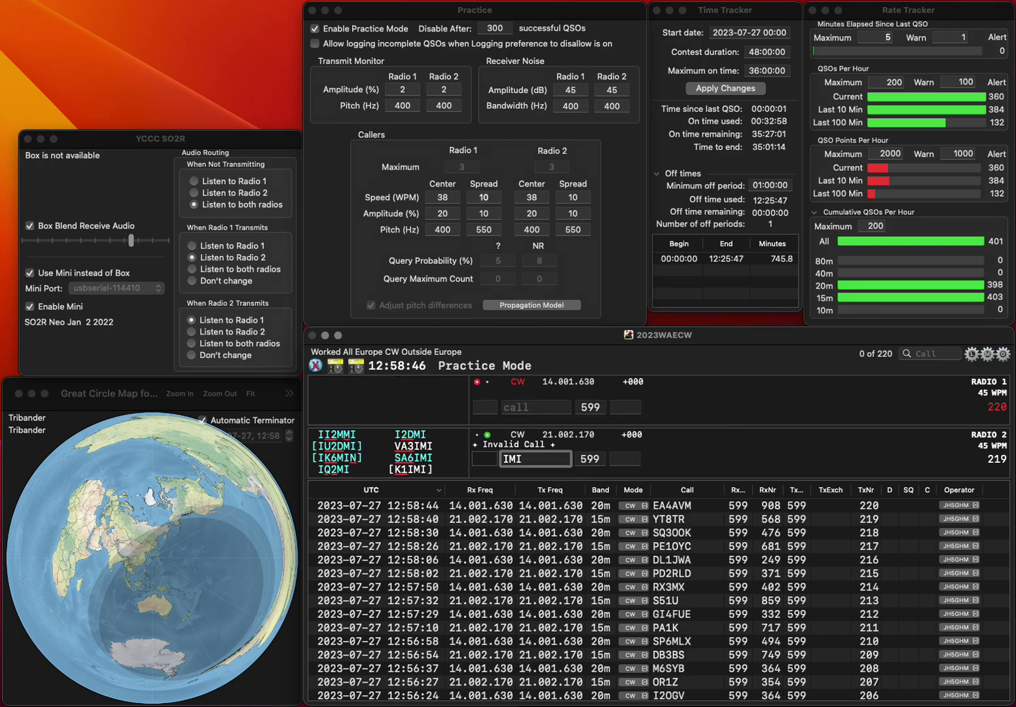
pyautogui.write('SA6')
pyautogui.press('Return')
# Enter the call F5OZX on Radio 1 and send the exchange
pyautogui.write('0')
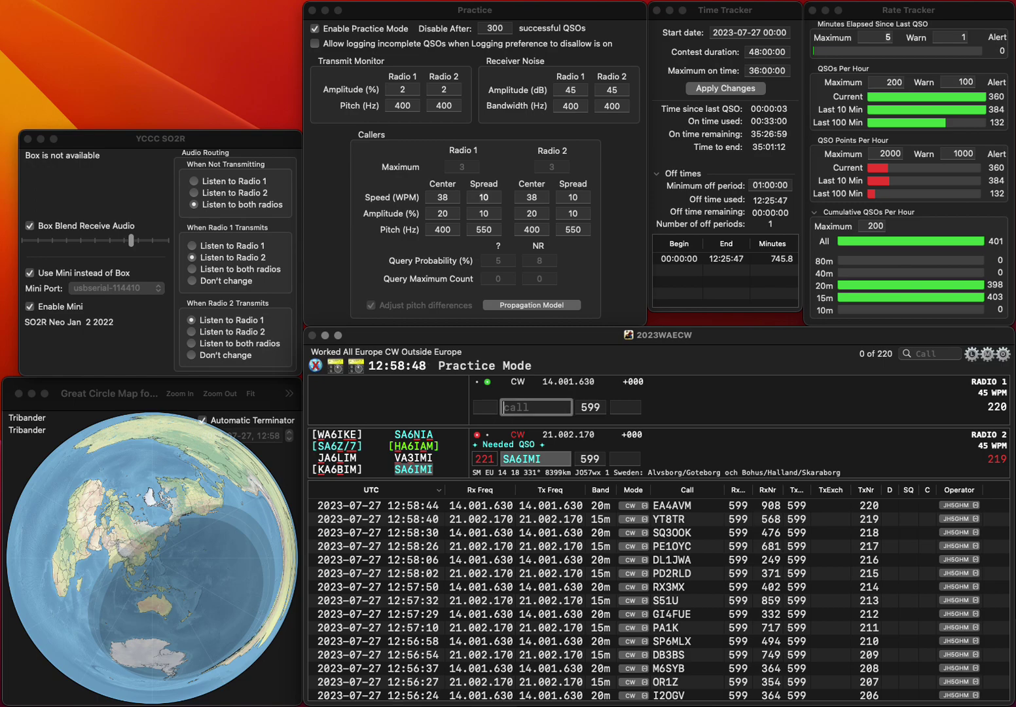
pyautogui.write('ZX')
pyautogui.press('Left')
pyautogui.press('Left')
pyautogui.press('Left')
pyautogui.write('F')
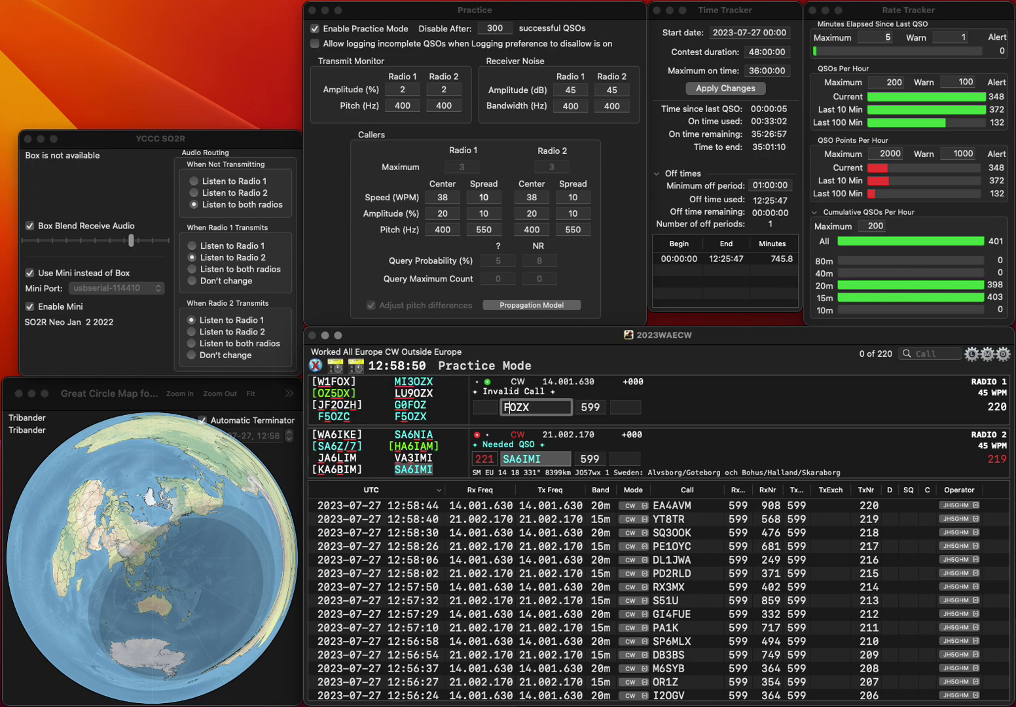
pyautogui.write('5')
pyautogui.press('Return')
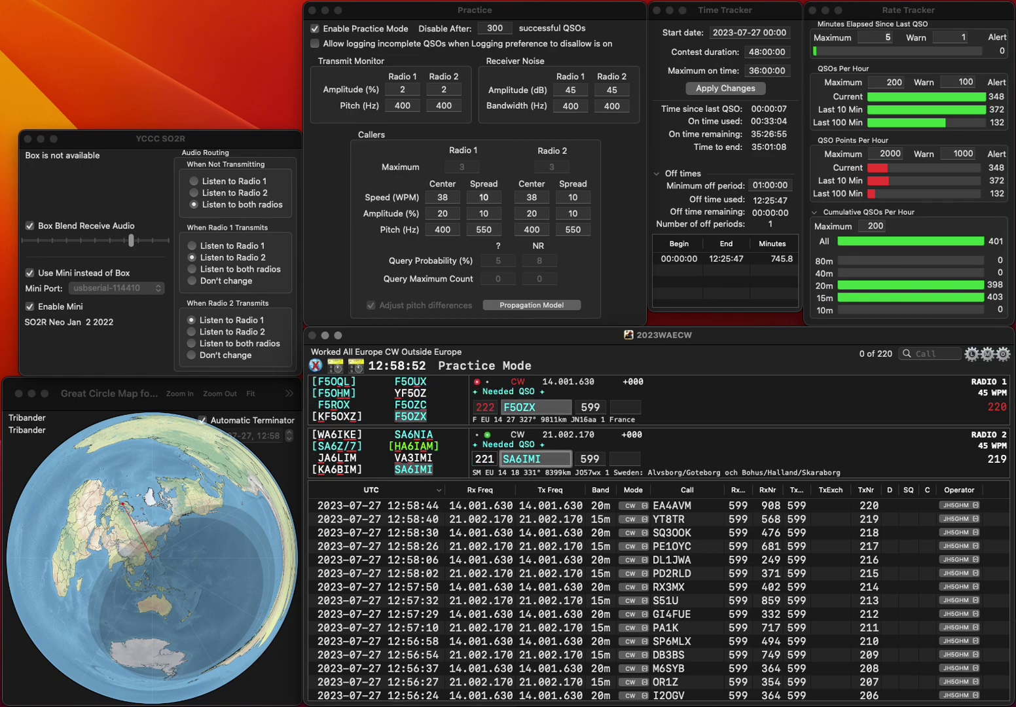
# Log SA6IMI on Radio 2 with received number 825 and F5OZX on Radio 1 with 614
pyautogui.press('Tab')
pyautogui.write('825')
pyautogui.press('Return')
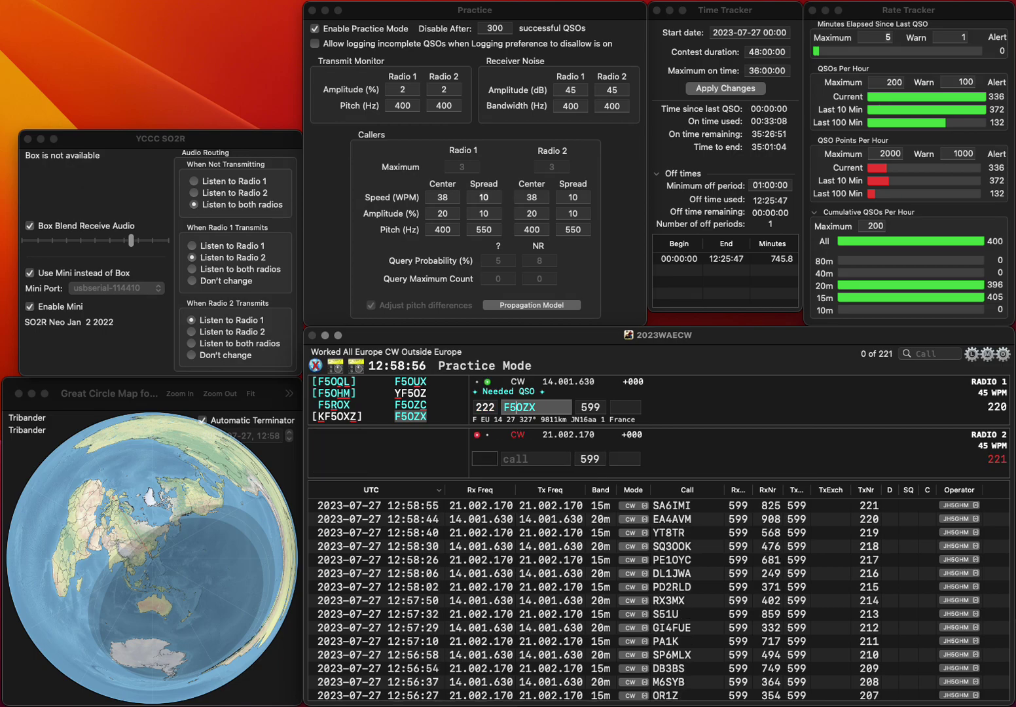
pyautogui.write('614')
pyautogui.press('Return')
# Query the partial call UW on Radio 2 and enter the partial call DL on Radio 1
pyautogui.write('UW')
pyautogui.press('Return')
pyautogui.press('Up')
pyautogui.write('DL')
pyautogui.press('Down')
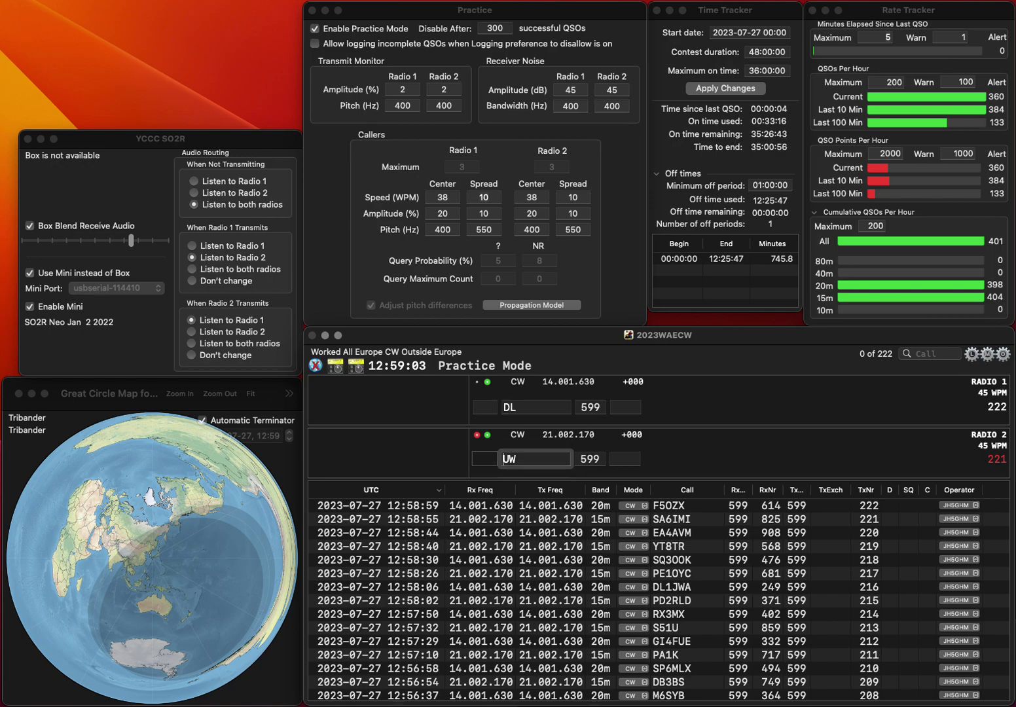
pyautogui.write('DM0')
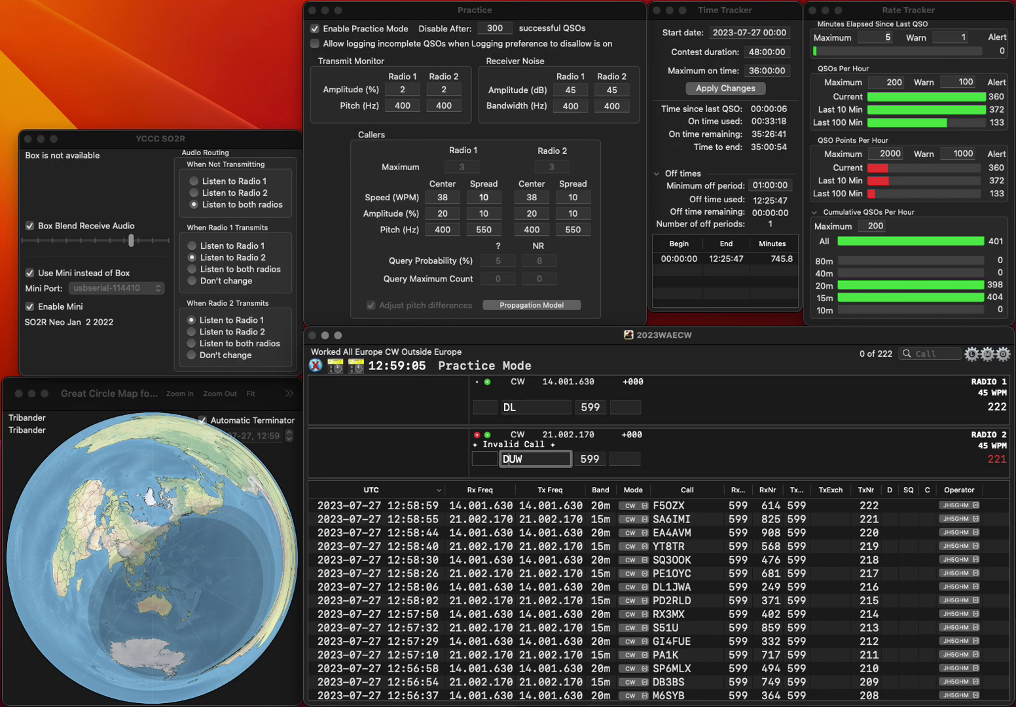
pyautogui.press('BackSpace')
pyautogui.write('O0')
pyautogui.press('Return')
pyautogui.write('2RPN')
pyautogui.press('Return')
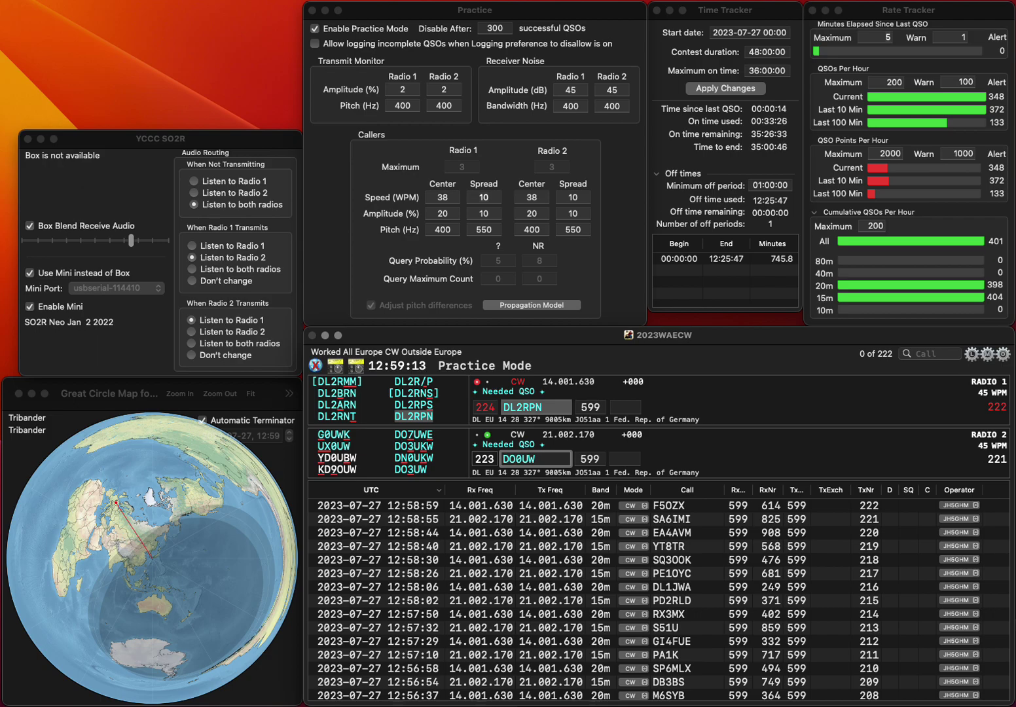
pyautogui.write('D')
pyautogui.press('BackSpace')
pyautogui.press('Delete')
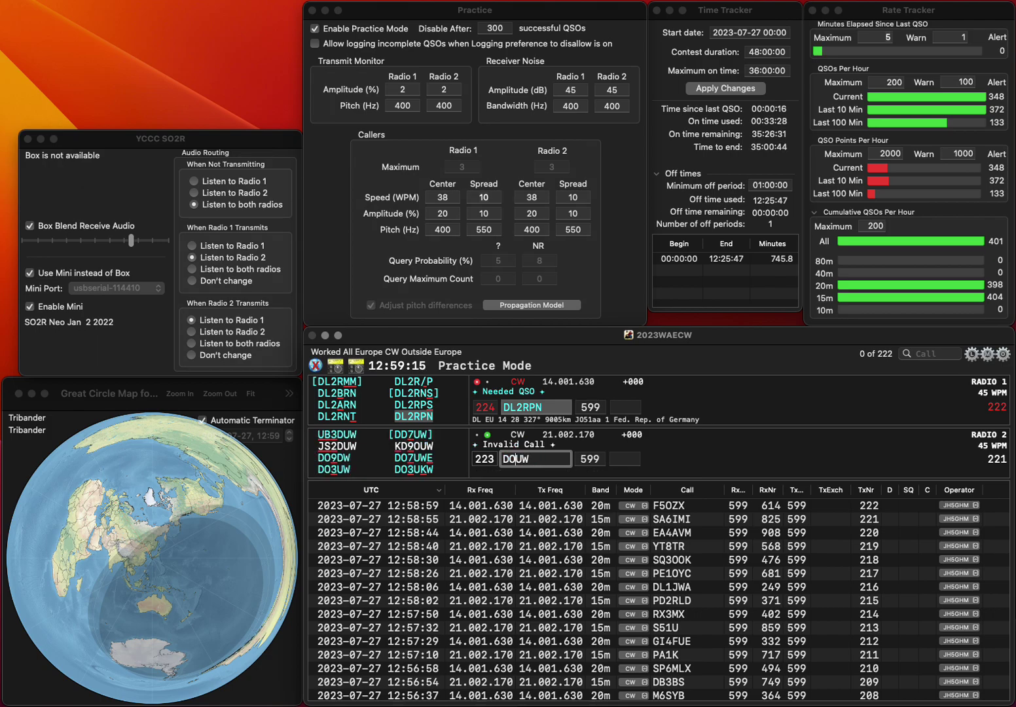
pyautogui.write('3')
pyautogui.press('Return')
# Log DL2RPN on Radio 1 with received number 319 and DO3UW on Radio 2 with 940
pyautogui.press('space')
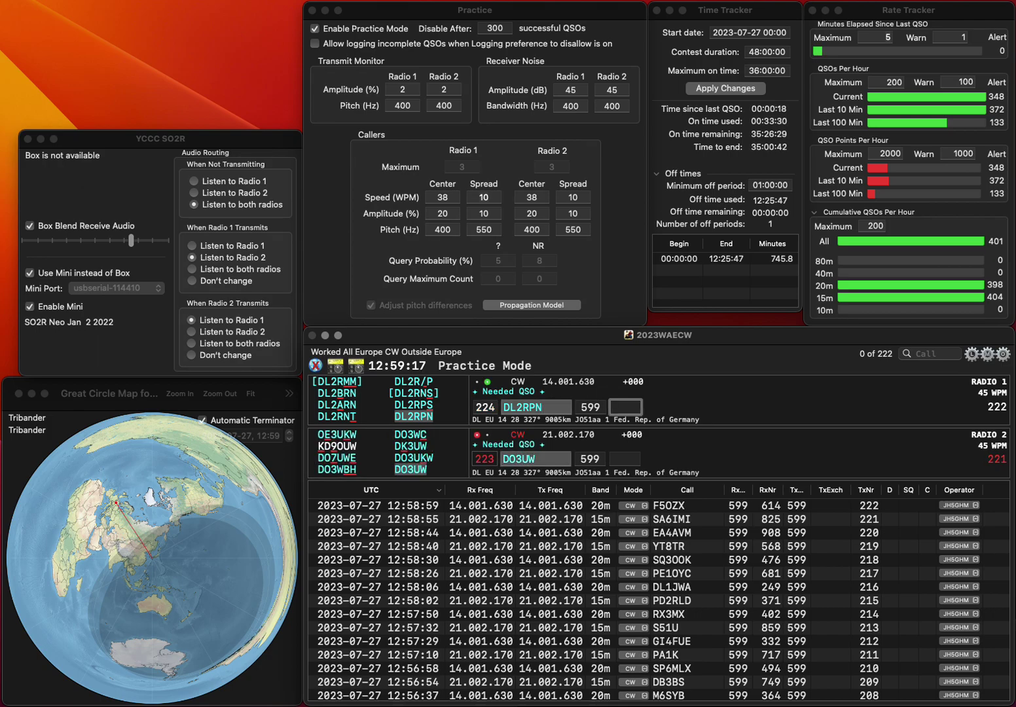
pyautogui.write('319')
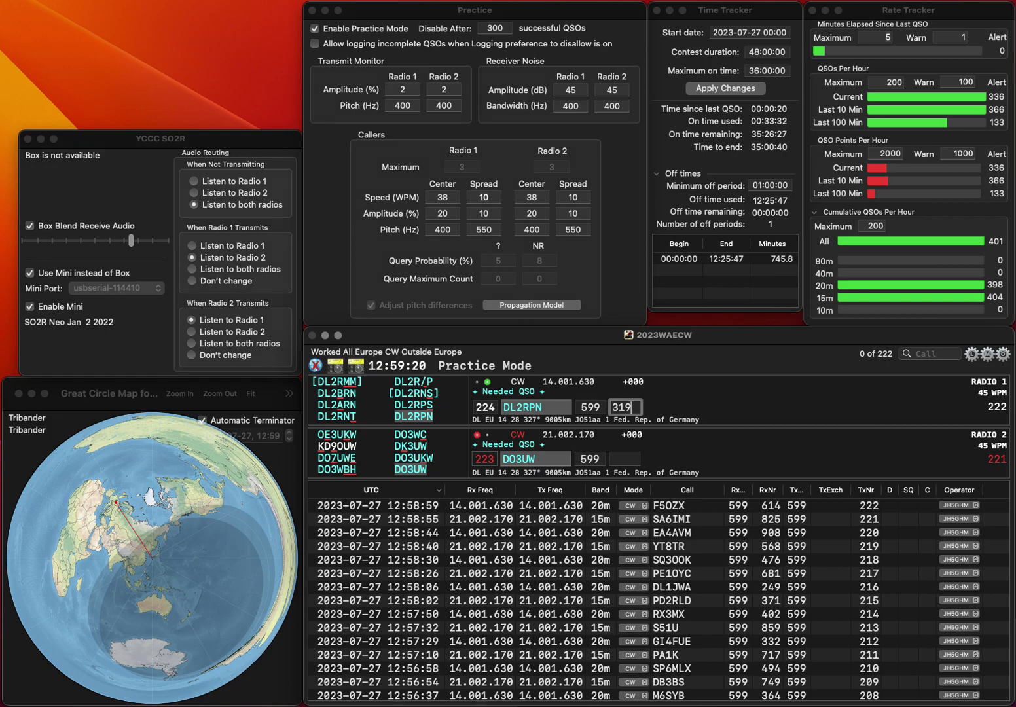
pyautogui.press('Return')
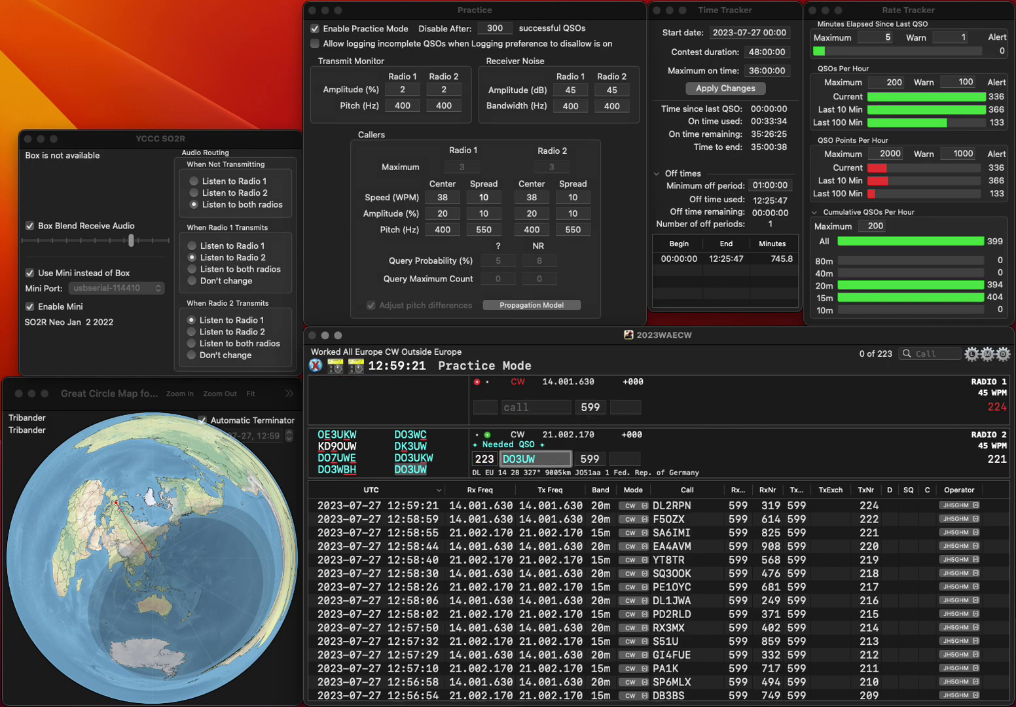
pyautogui.write('94')
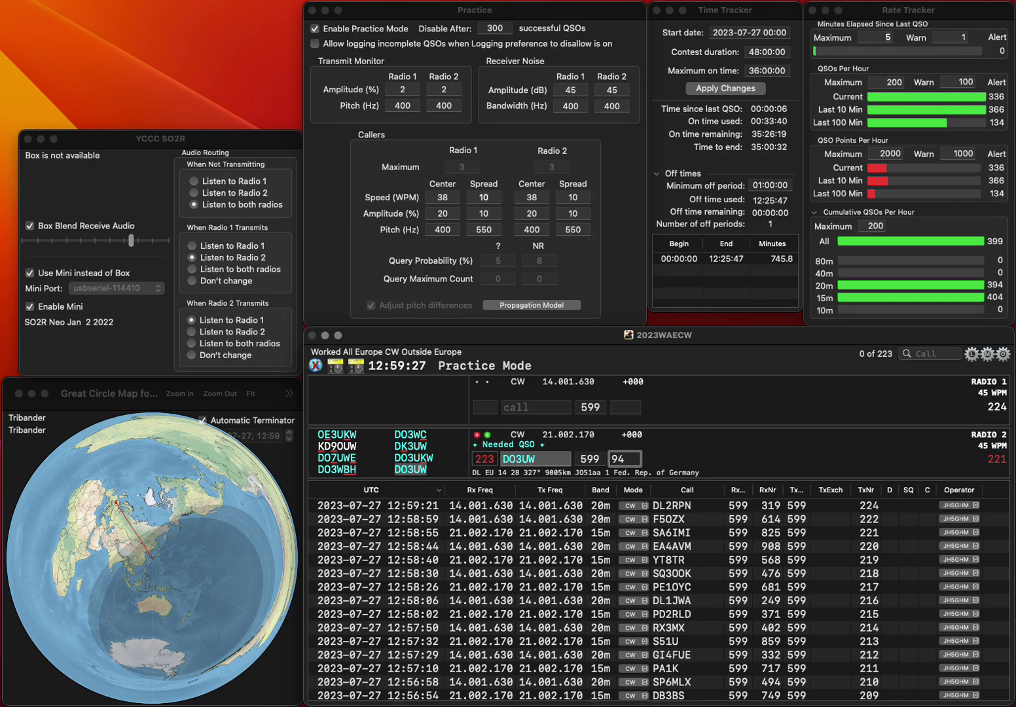
pyautogui.write('0')
pyautogui.press('Return')
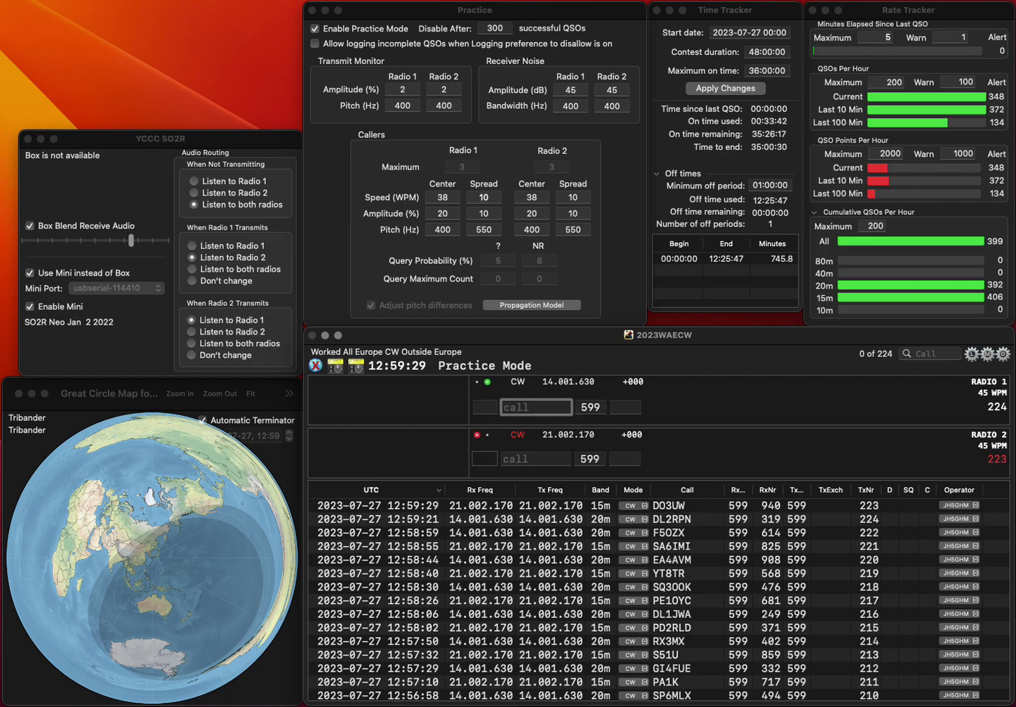
pyautogui.write('RV1U')
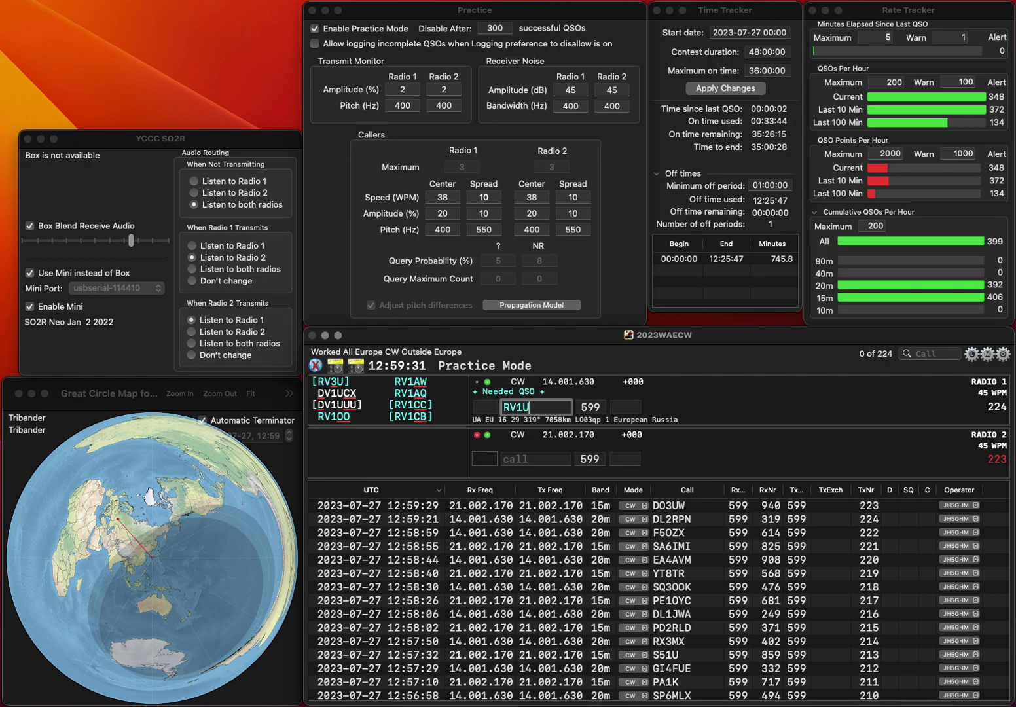
pyautogui.press('BackSpace')
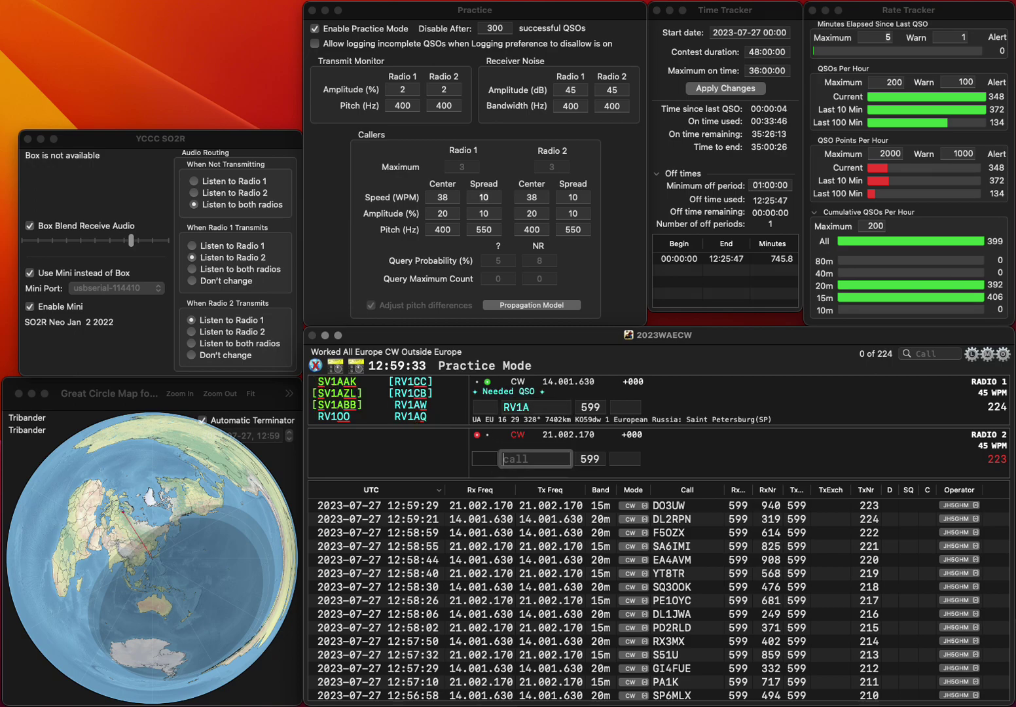
pyautogui.write('A')
pyautogui.press('Return')
pyautogui.write('DK7R')
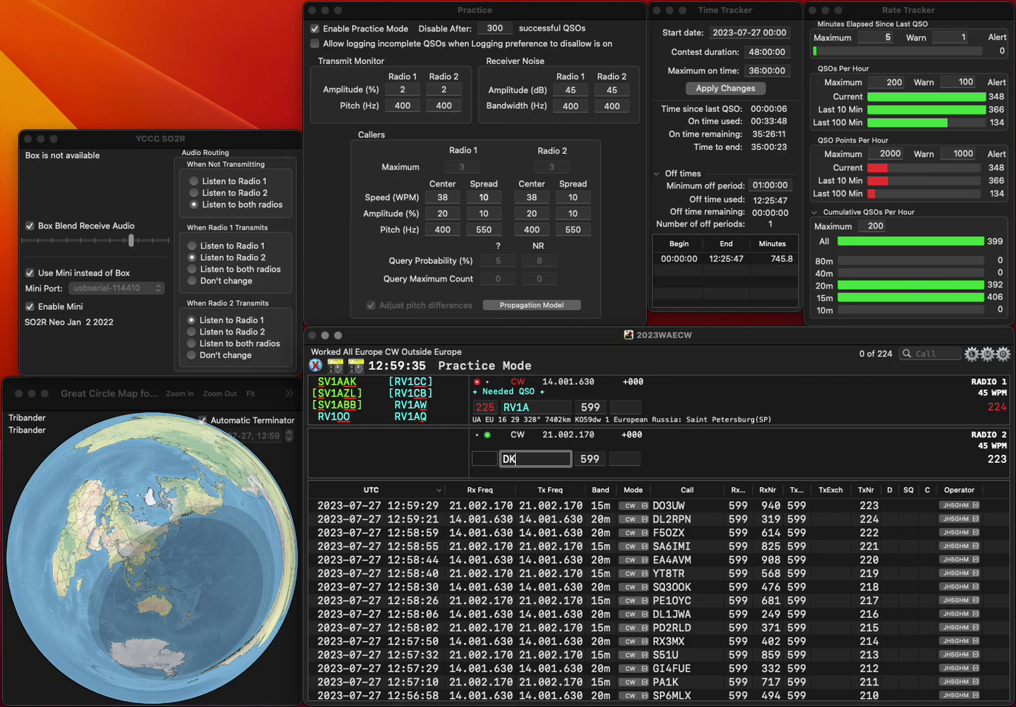
pyautogui.press('Return')
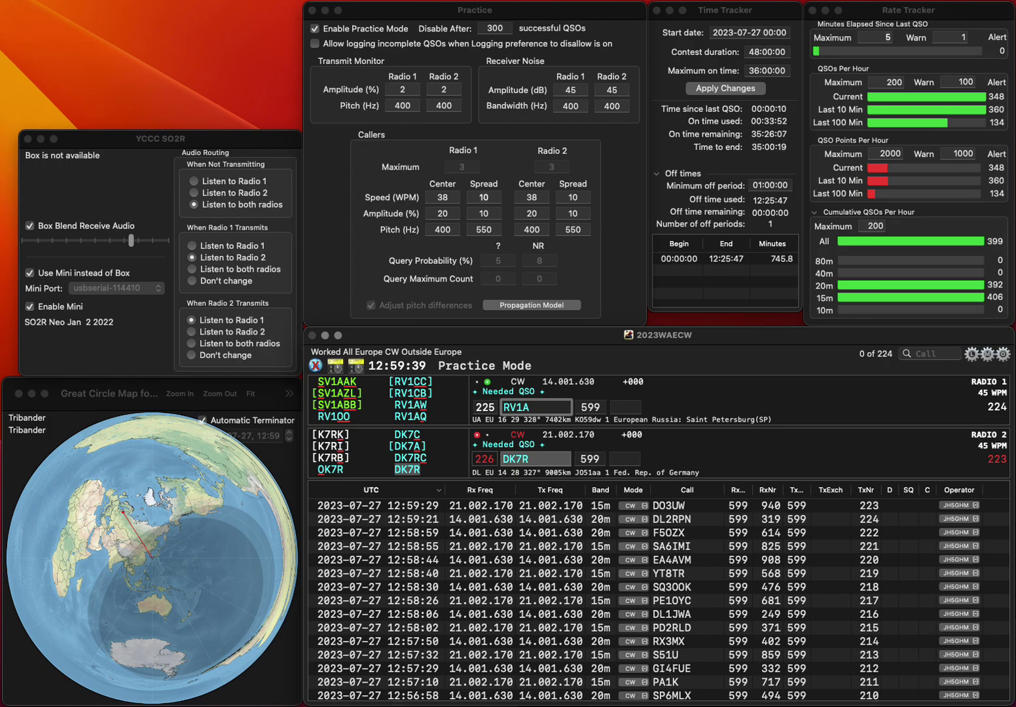
pyautogui.press('Delete')
pyautogui.write('U')
pyautogui.press('Return')
pyautogui.press('space')
pyautogui.press('space')
pyautogui.write('575')
pyautogui.press('Return')
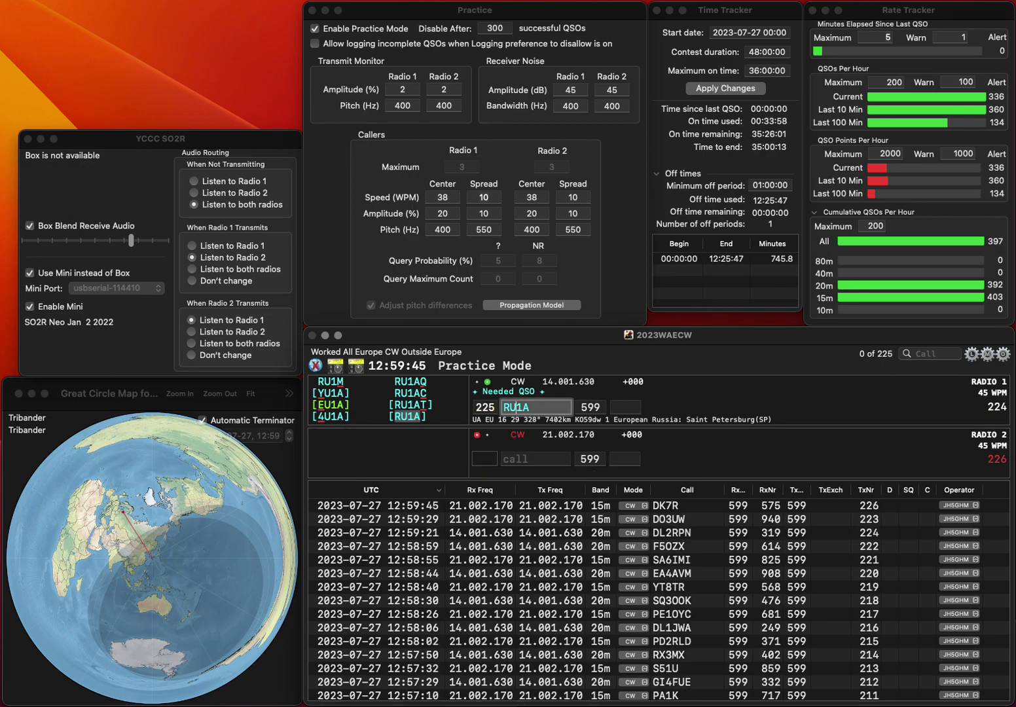
pyautogui.press('Tab')
pyautogui.write('514')
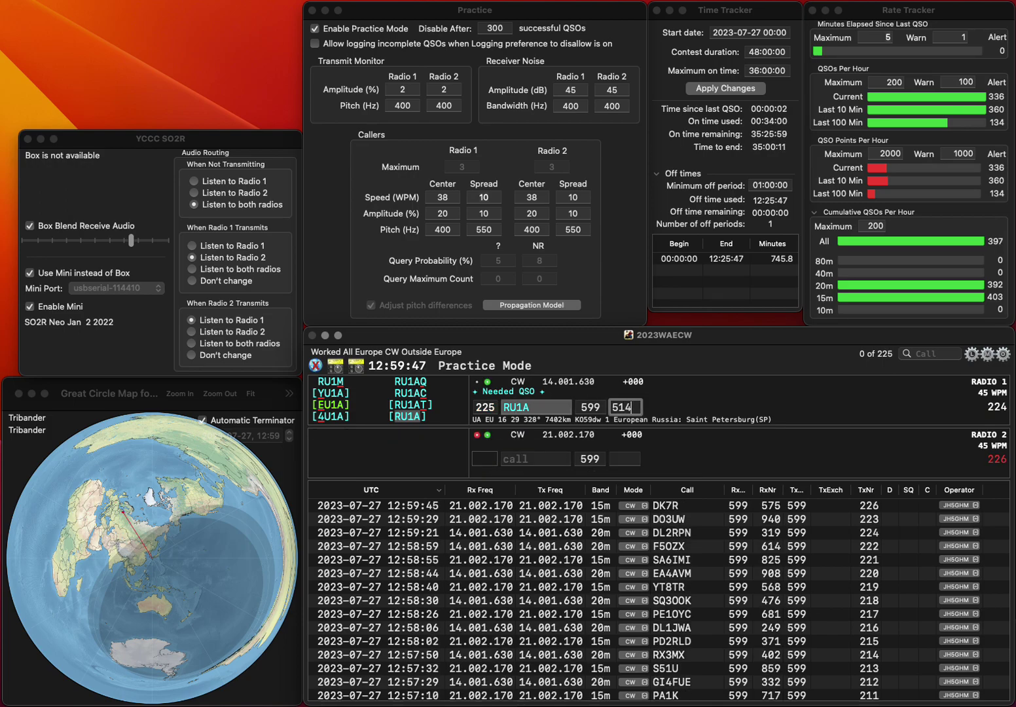
pyautogui.press('Return')
pyautogui.write('IK1RDF')
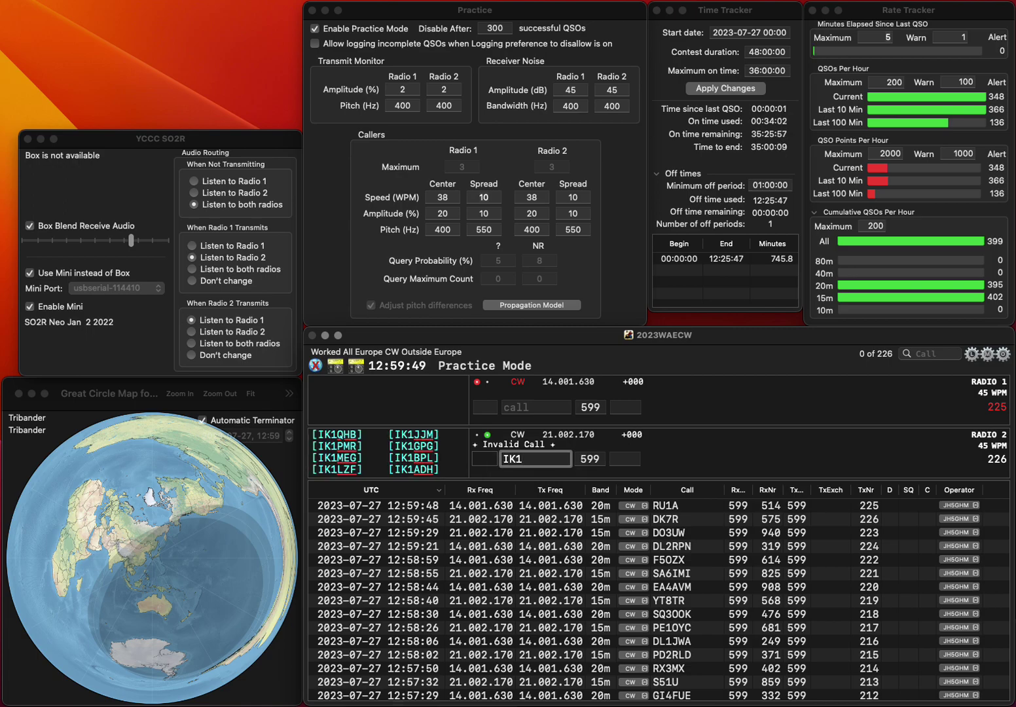
pyautogui.press('Return')
pyautogui.write('SP')
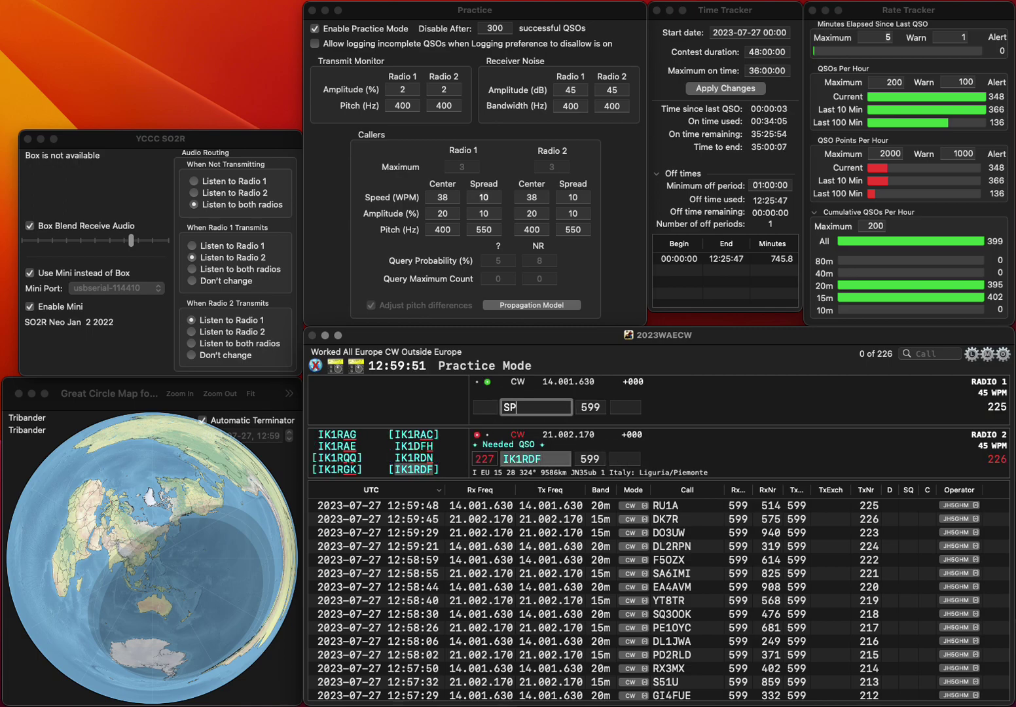
pyautogui.write('5TE')
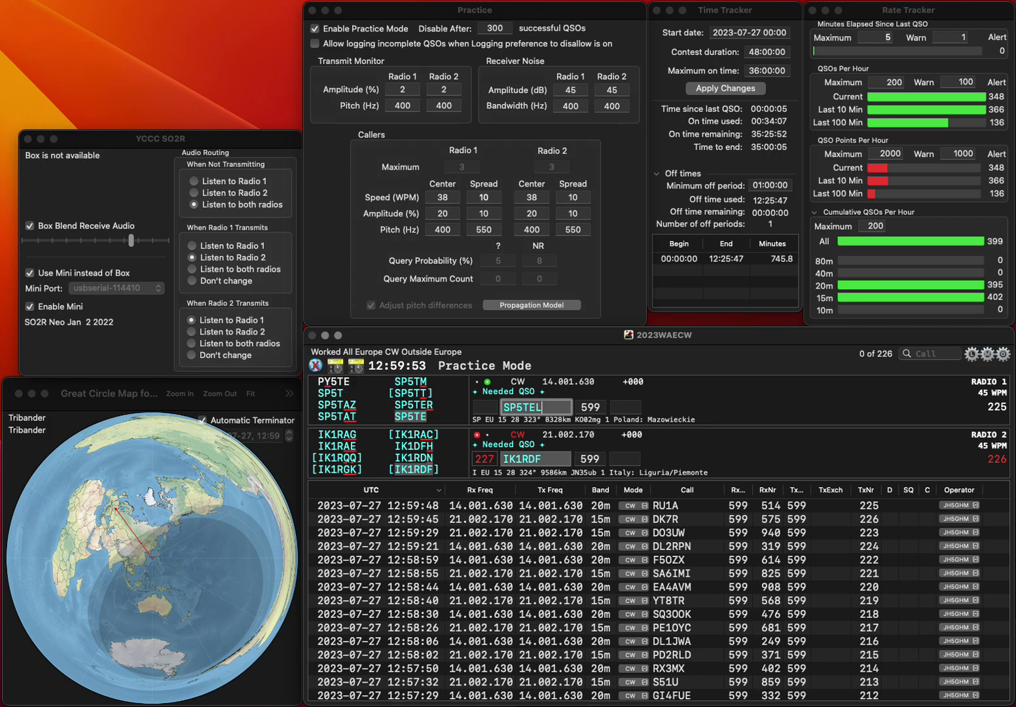
pyautogui.write('L')
pyautogui.press('Return')
pyautogui.press('Tab')
pyautogui.write('29')
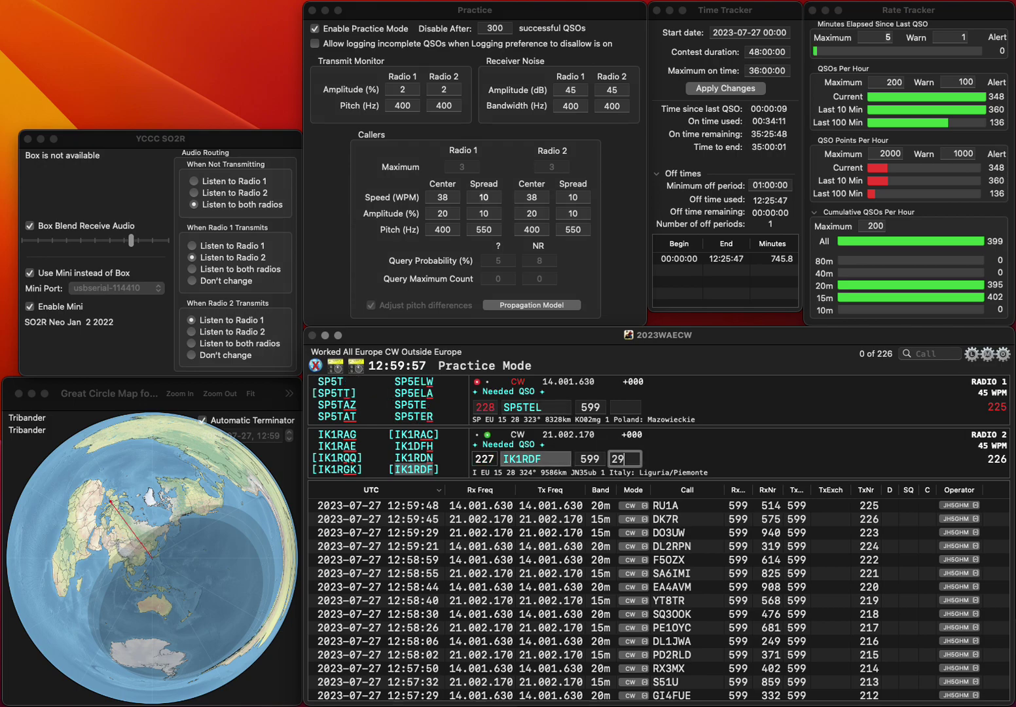
pyautogui.press('Return')
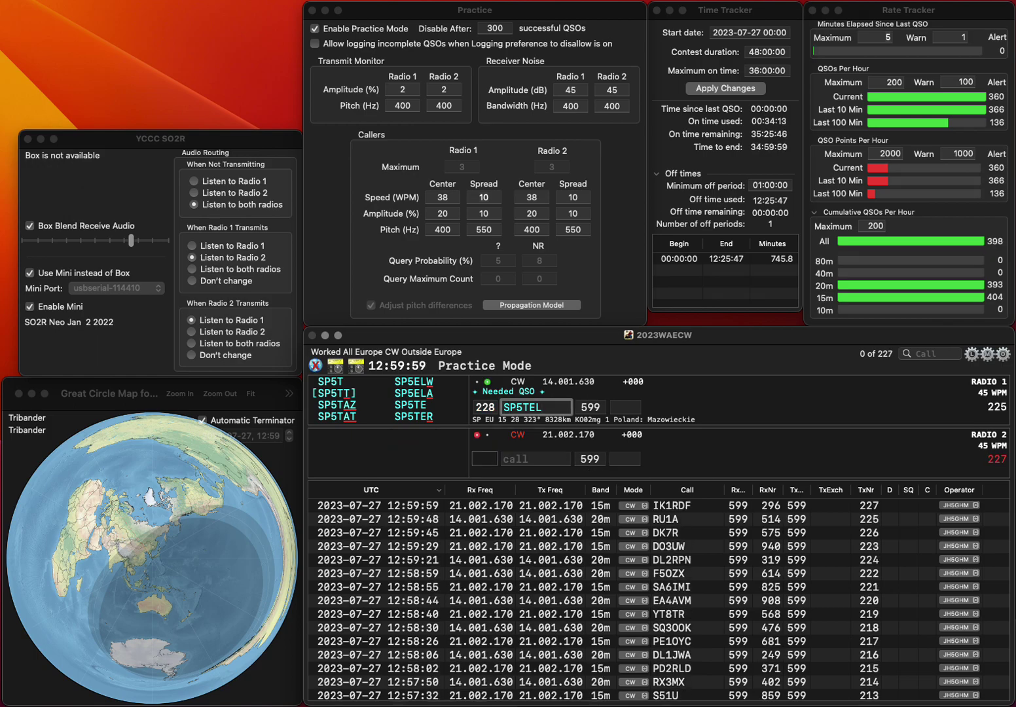
# Correct the Radio 1 call to SP5TER and resend the exchange
pyautogui.press('Right')
pyautogui.press('Right')
pyautogui.press('Right')
pyautogui.press('BackSpace')
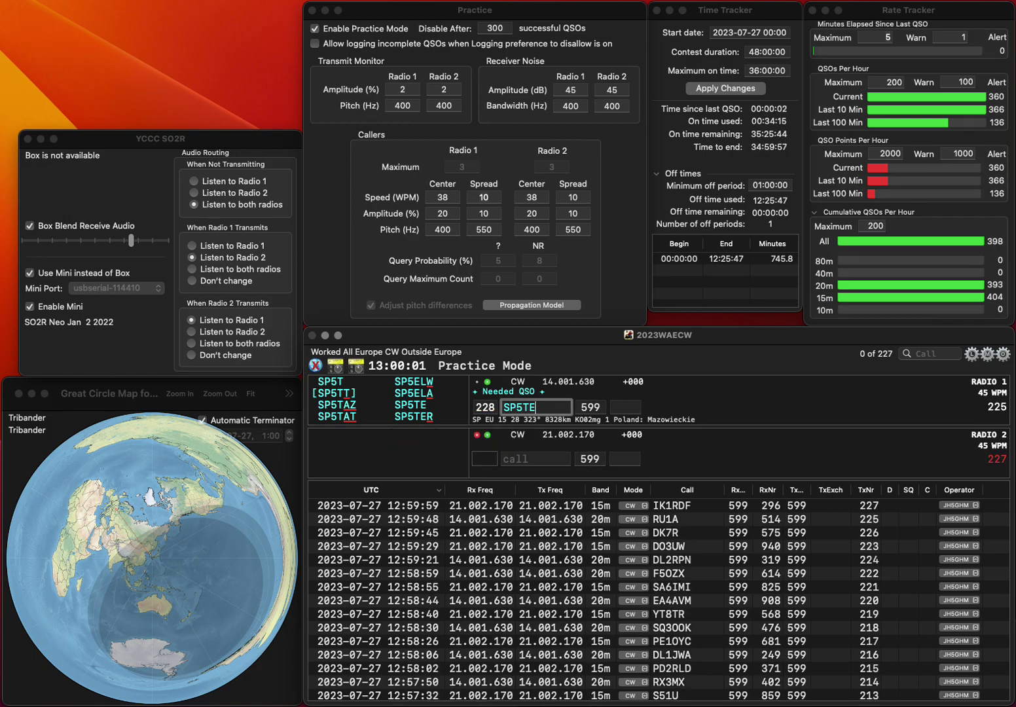
pyautogui.write('R')
pyautogui.press('Return')
# Enter the call OK1TVL on Radio 2 and send the exchange
pyautogui.write('OK1TVL')
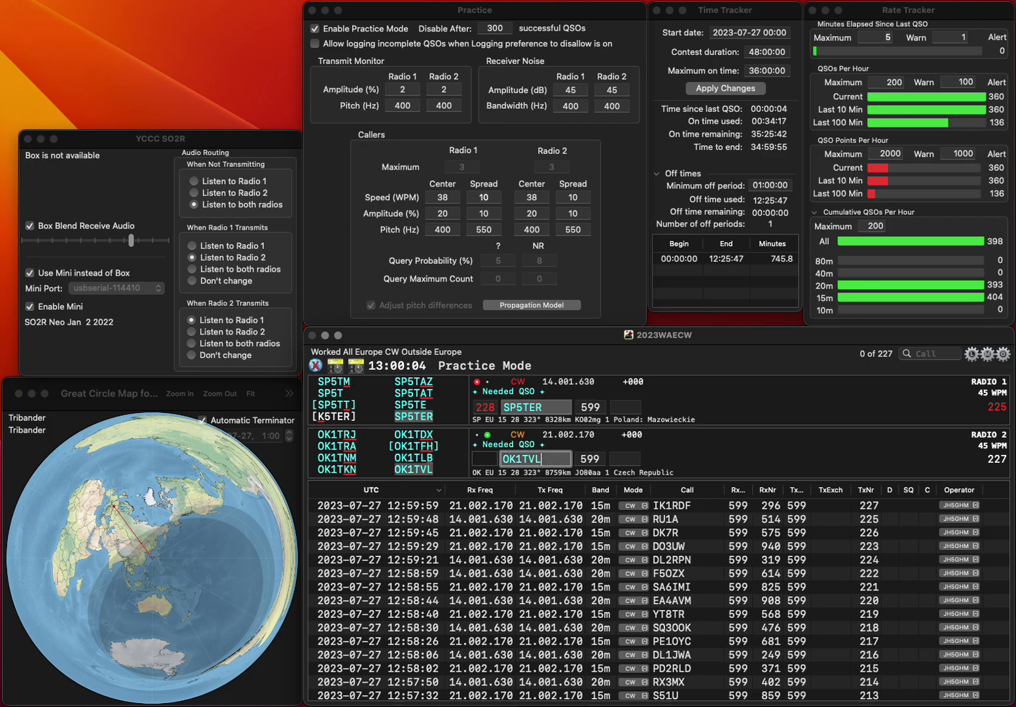
pyautogui.press('Return')
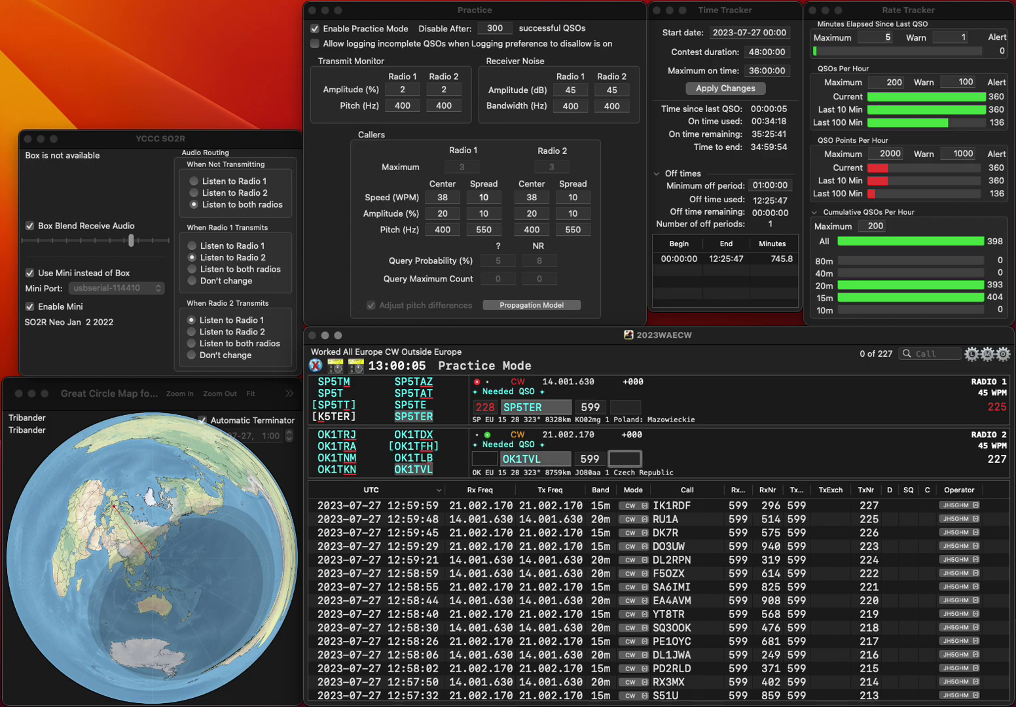
pyautogui.press('Up')
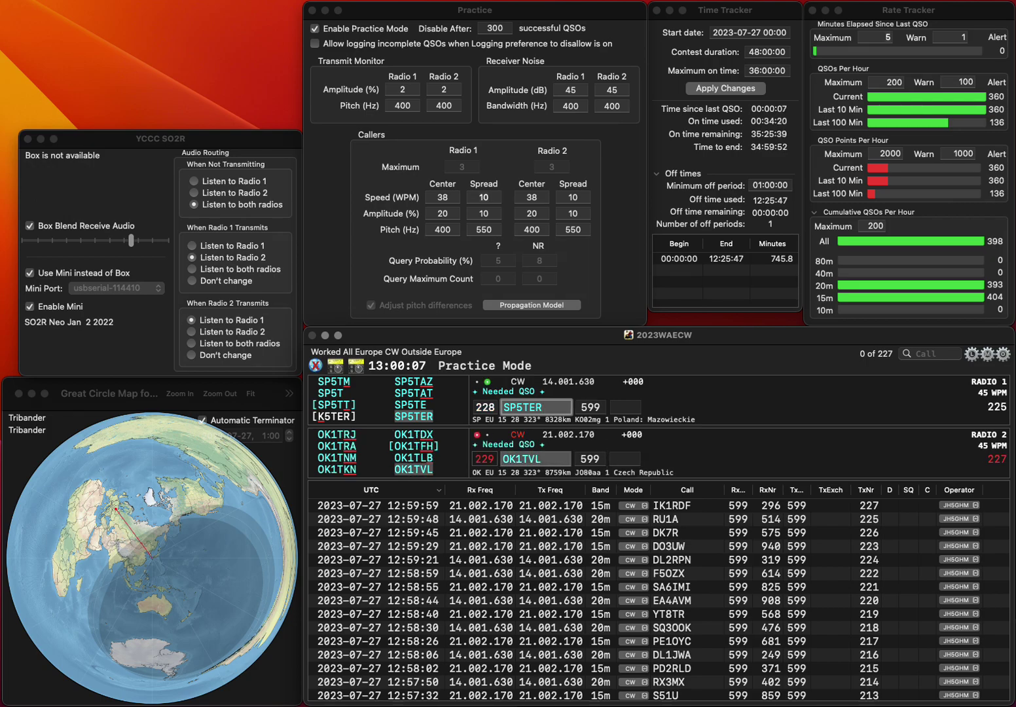
# Log SP5TER on Radio 1 with received number 887 and OK1TVL on Radio 2 with 270
pyautogui.press('Tab')
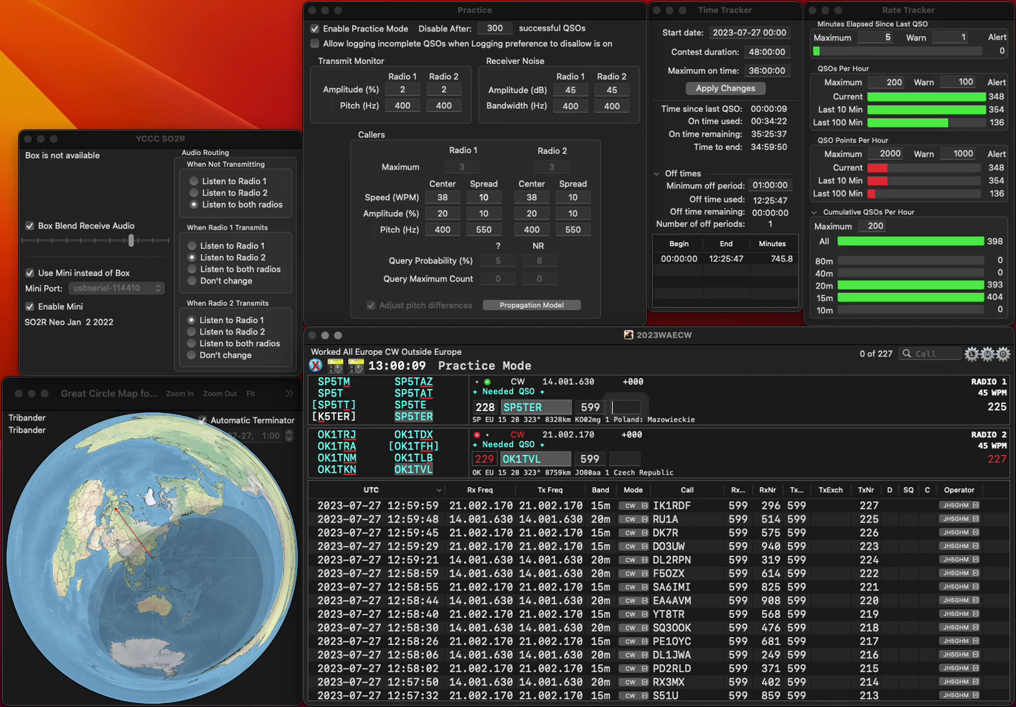
pyautogui.write('887')
pyautogui.press('Return')
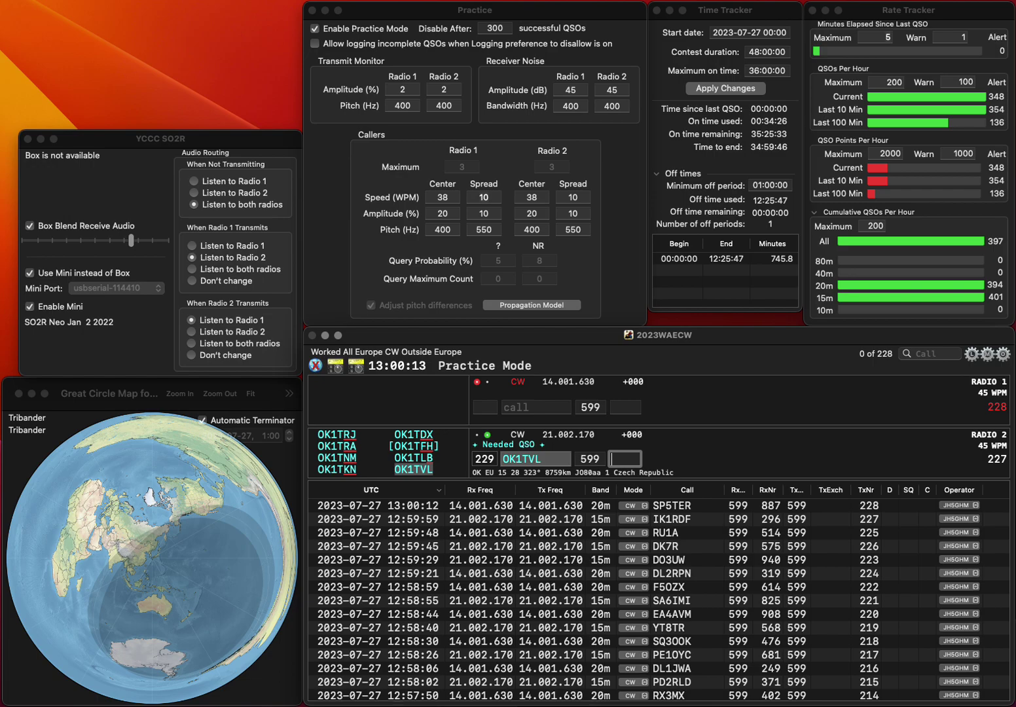
pyautogui.write('27')
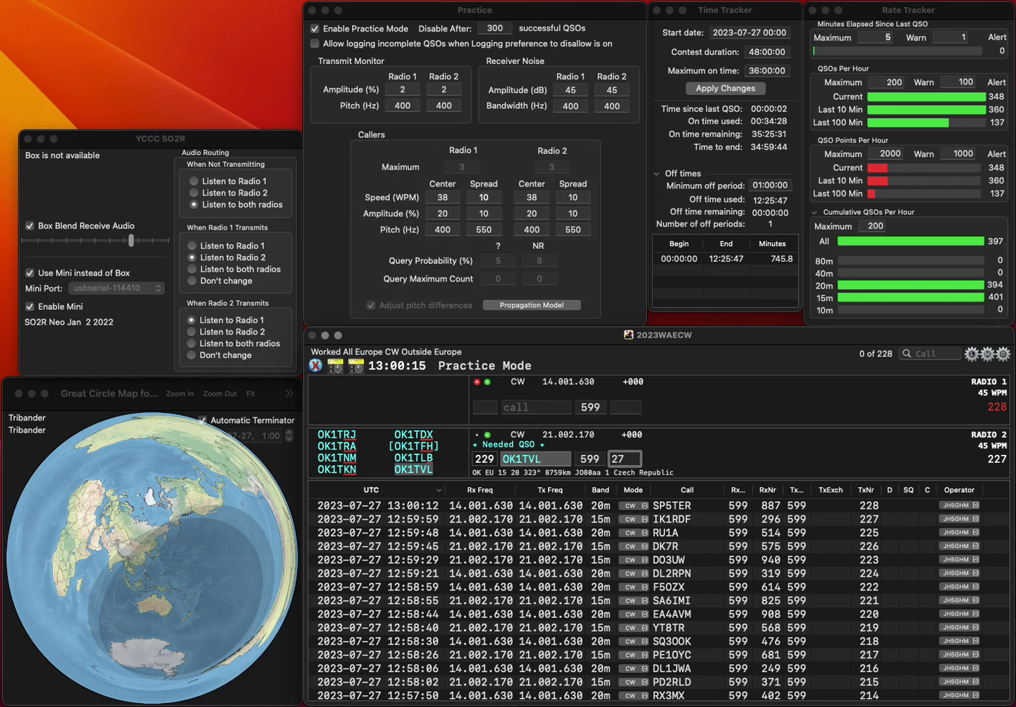
pyautogui.press('Return')
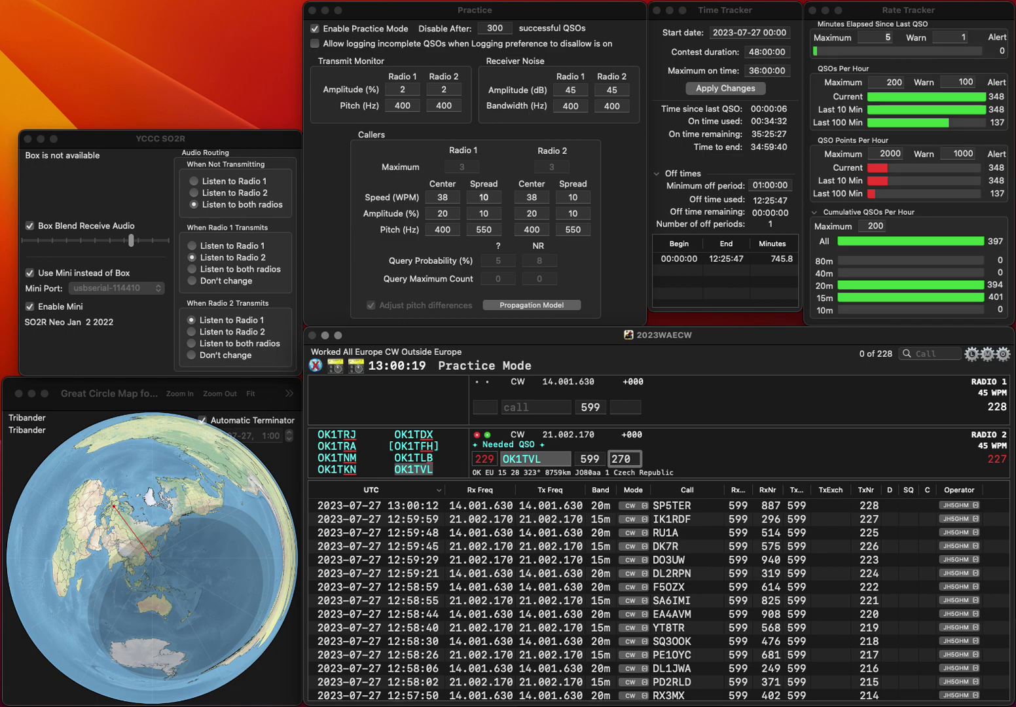
pyautogui.press('Return')
# Enter the call RD4F on Radio 1 and UC4C on Radio 2, sending the exchange on each
pyautogui.write('RD4F')
pyautogui.press('Return')
pyautogui.write('UC4C')
pyautogui.press('Return')
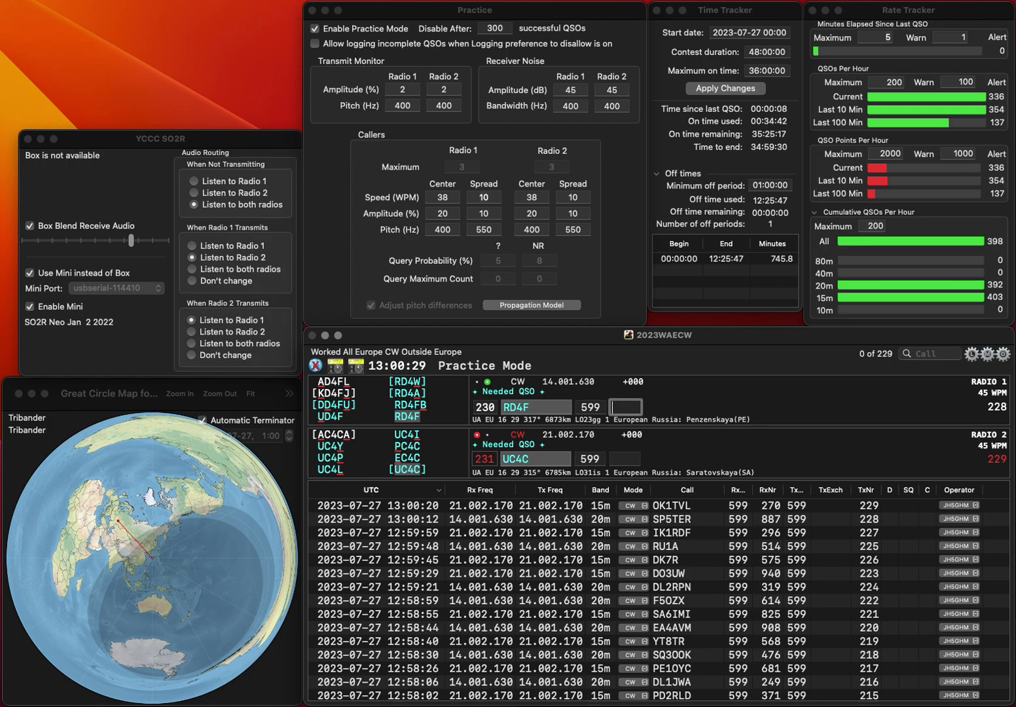
# Log RD4F on Radio 1 with received number 82 and UC4C on Radio 2 with 649
pyautogui.press('Return')
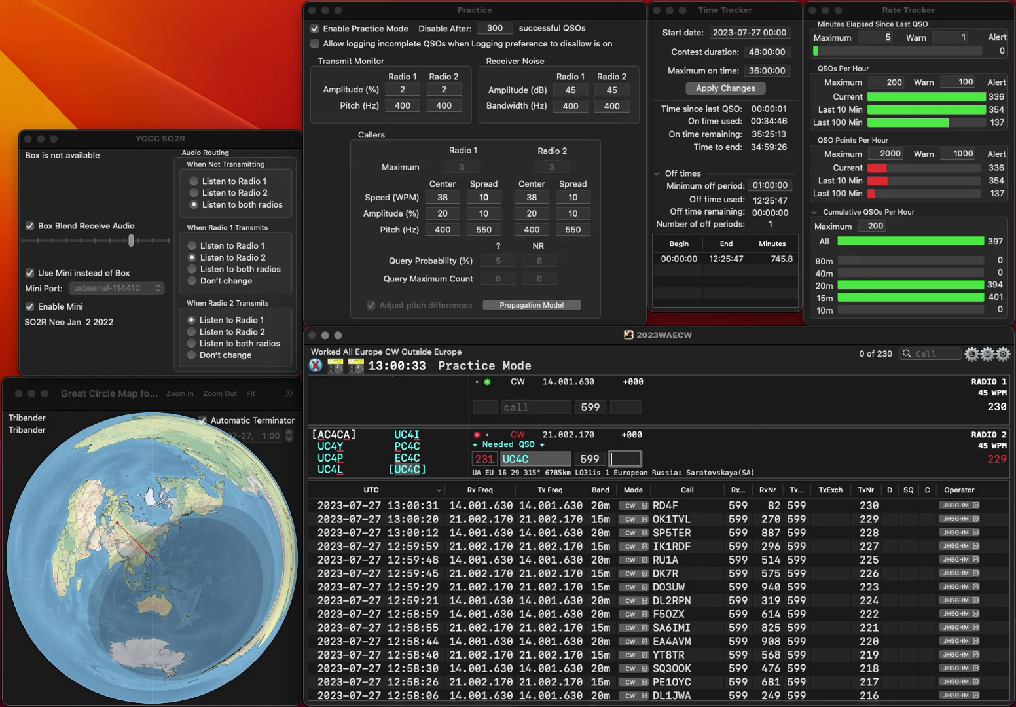
pyautogui.write('649')
pyautogui.press('Return')
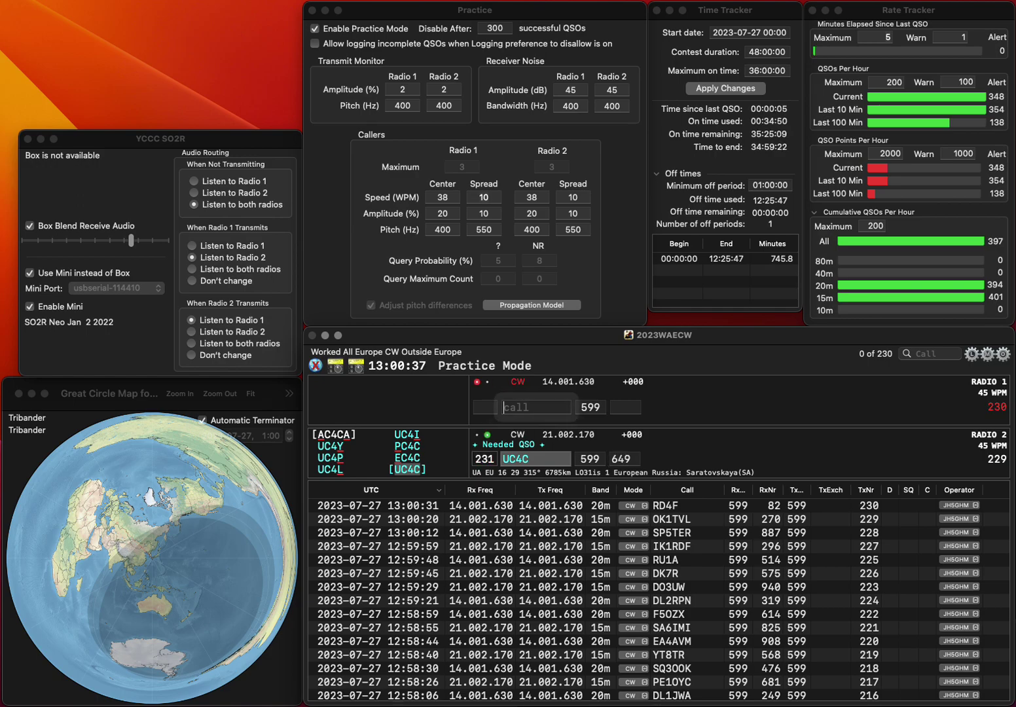
pyautogui.write('IW')
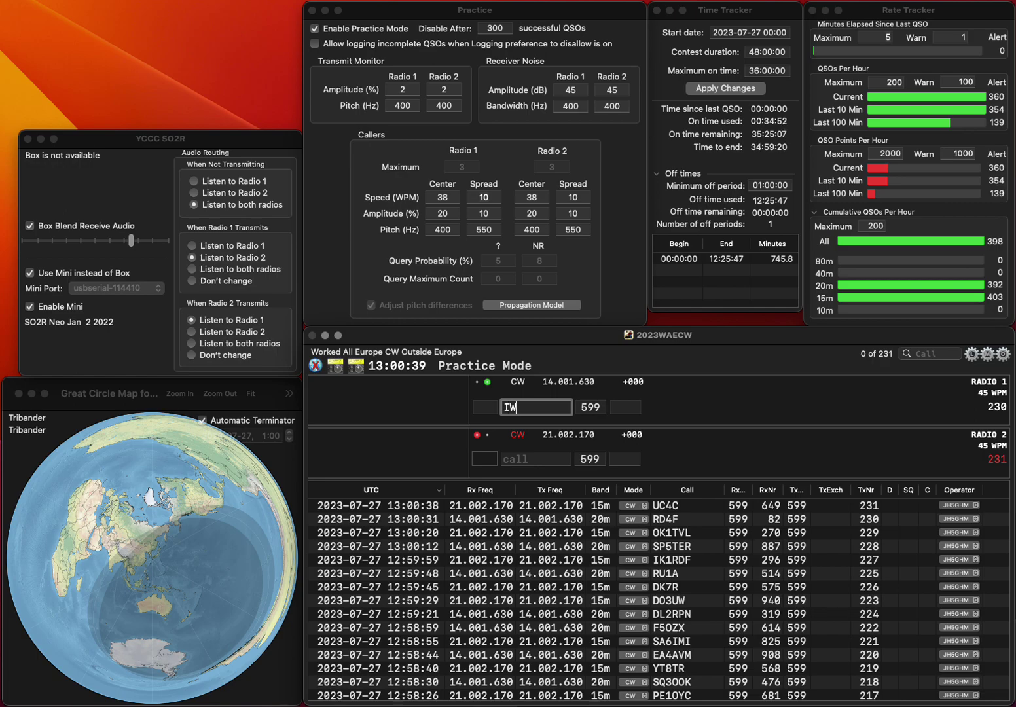
pyautogui.write('2CAM')
pyautogui.press('Return')
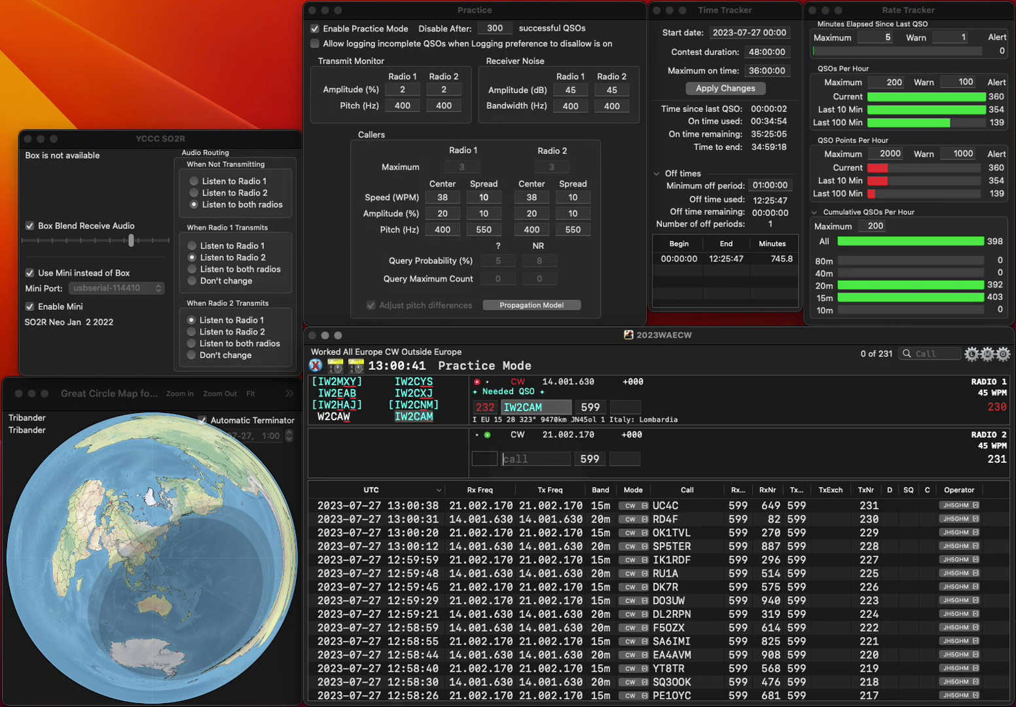
pyautogui.write('OWBX')
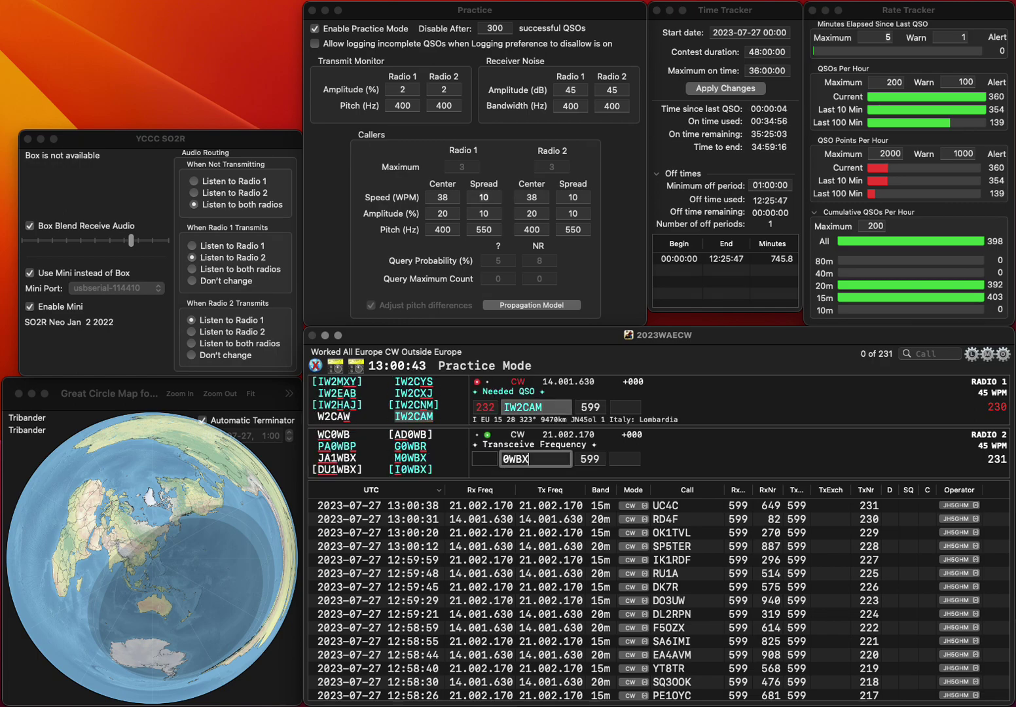
pyautogui.write('MM')
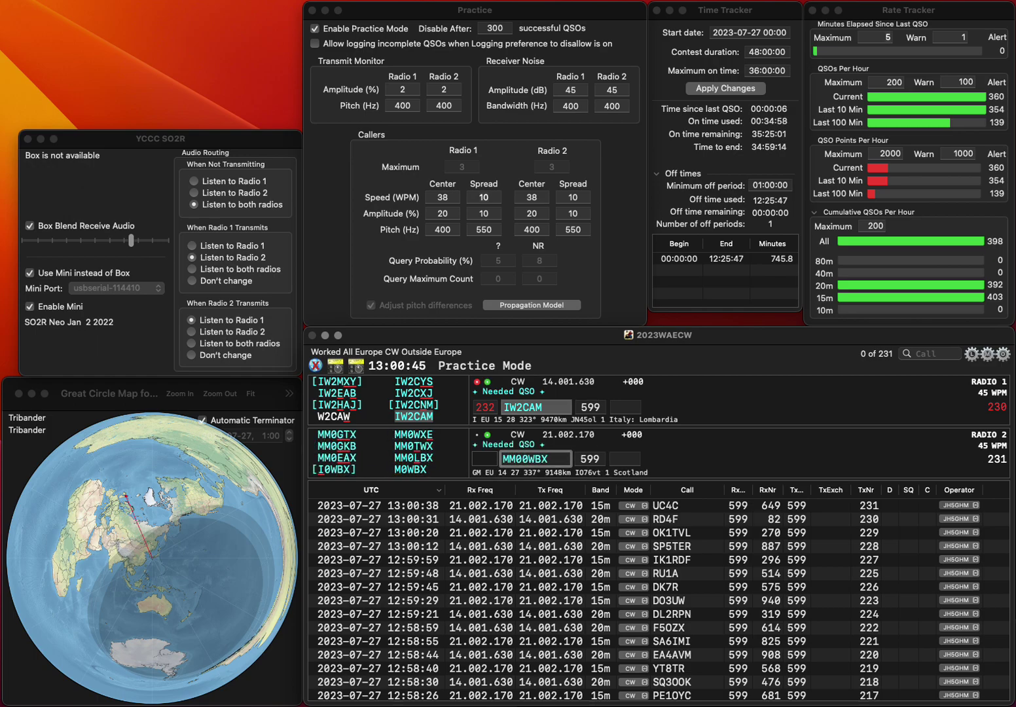
pyautogui.press('Return')
pyautogui.press('space')
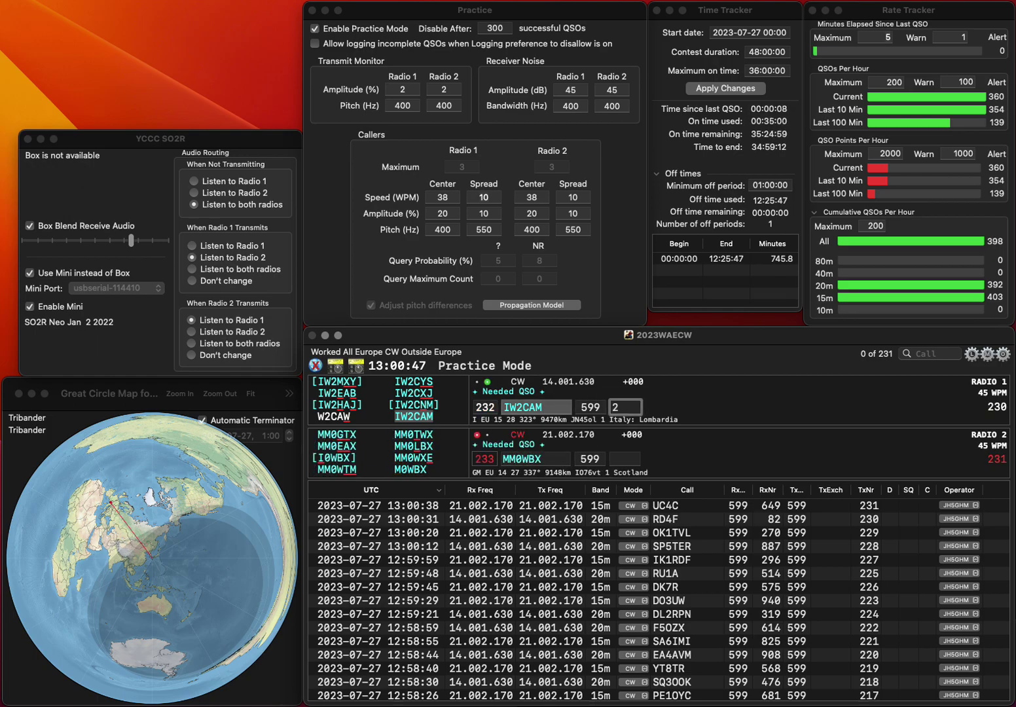
pyautogui.write('29')
pyautogui.press('Return')
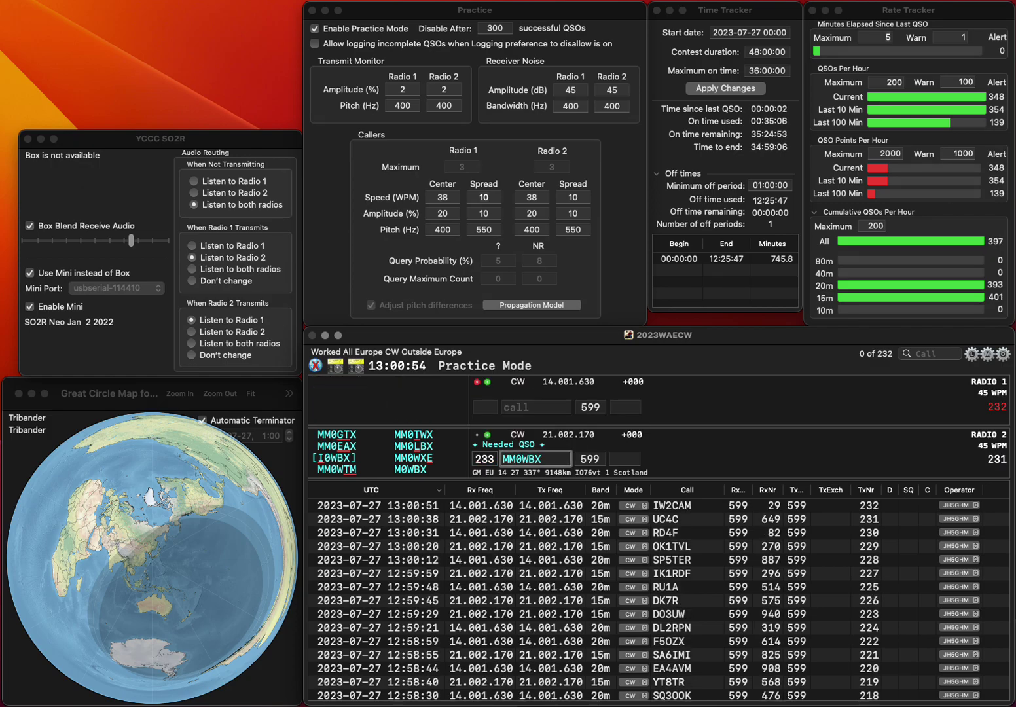
pyautogui.press('Delete')
pyautogui.press('Tab')
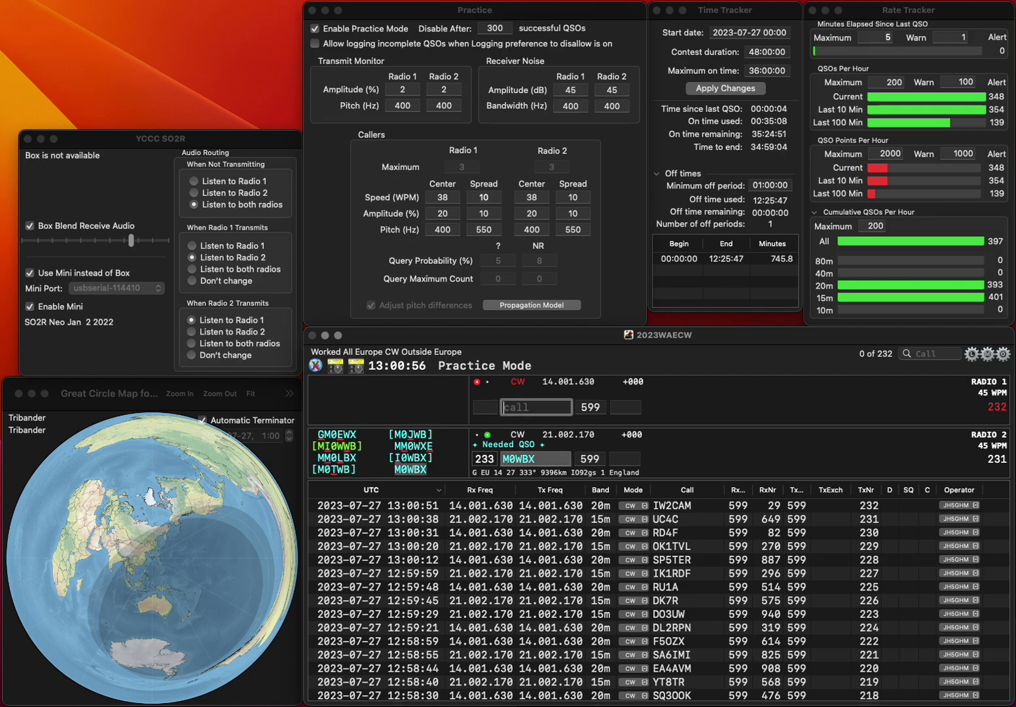
pyautogui.write('DL')
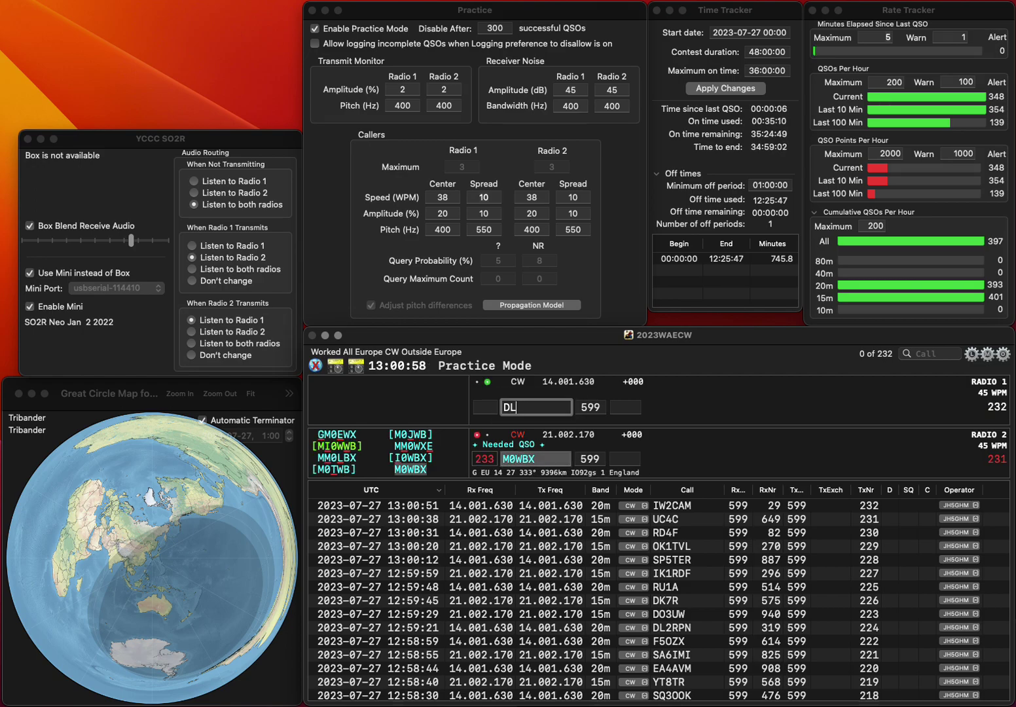
pyautogui.write('2KUS')
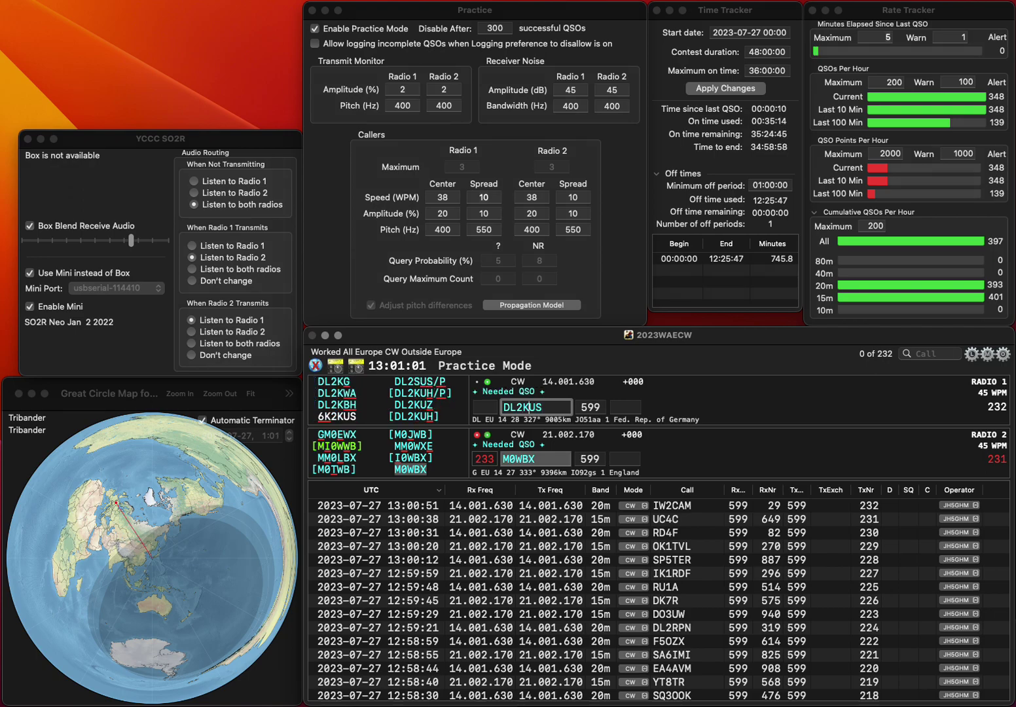
pyautogui.press('Return')
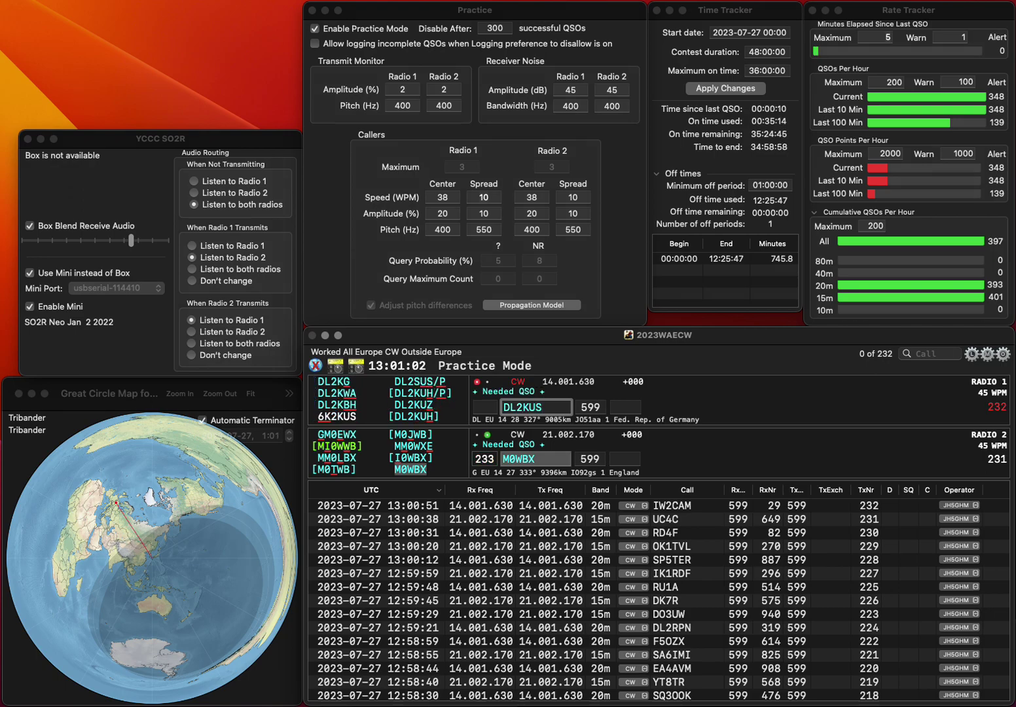
pyautogui.press('Tab')
pyautogui.press('Tab')
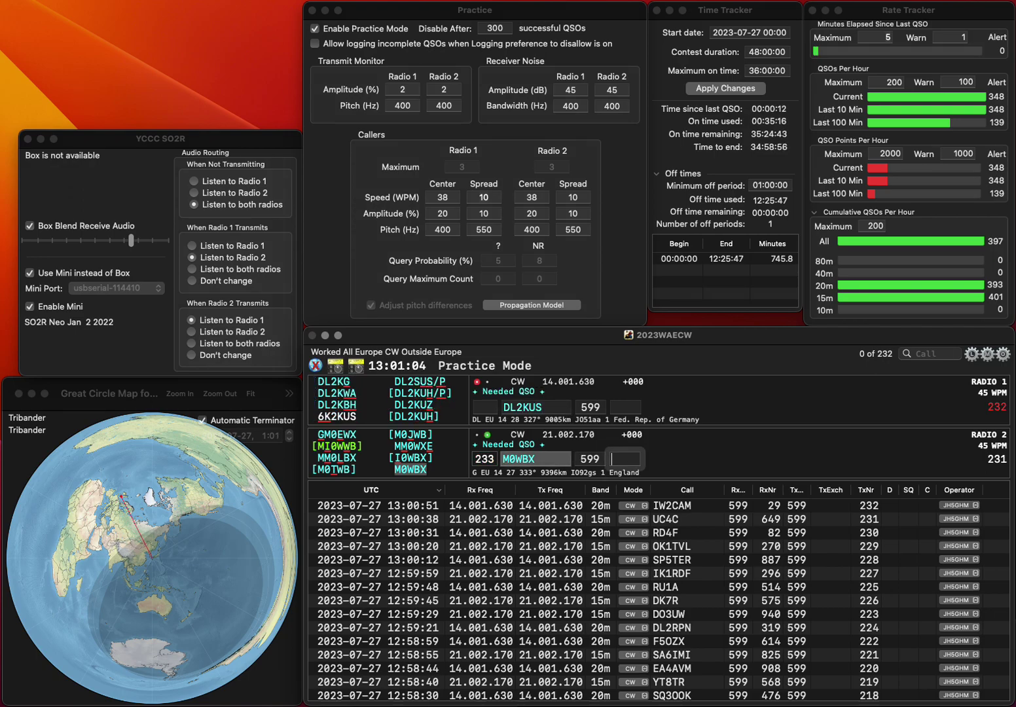
pyautogui.write('256')
pyautogui.press('Return')
pyautogui.press('BackSpace')
pyautogui.press('BackSpace')
pyautogui.press('BackSpace')
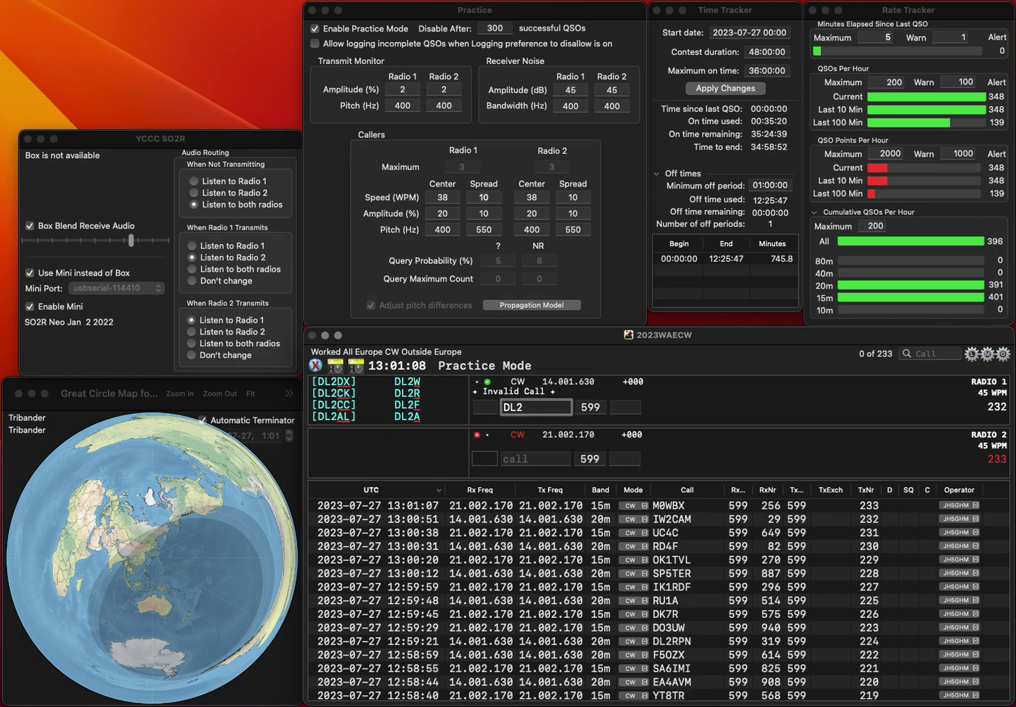
pyautogui.write('KUH')
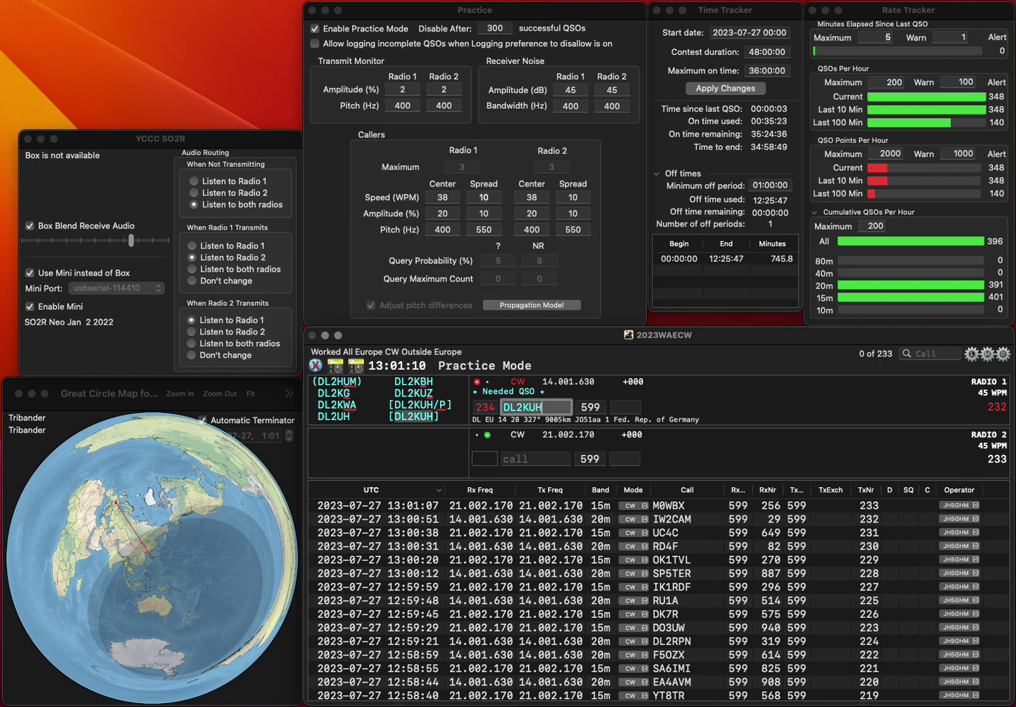
# Enter the partial call UAD on Radio 2 and query it
pyautogui.press('Tab')
pyautogui.write('UAD')
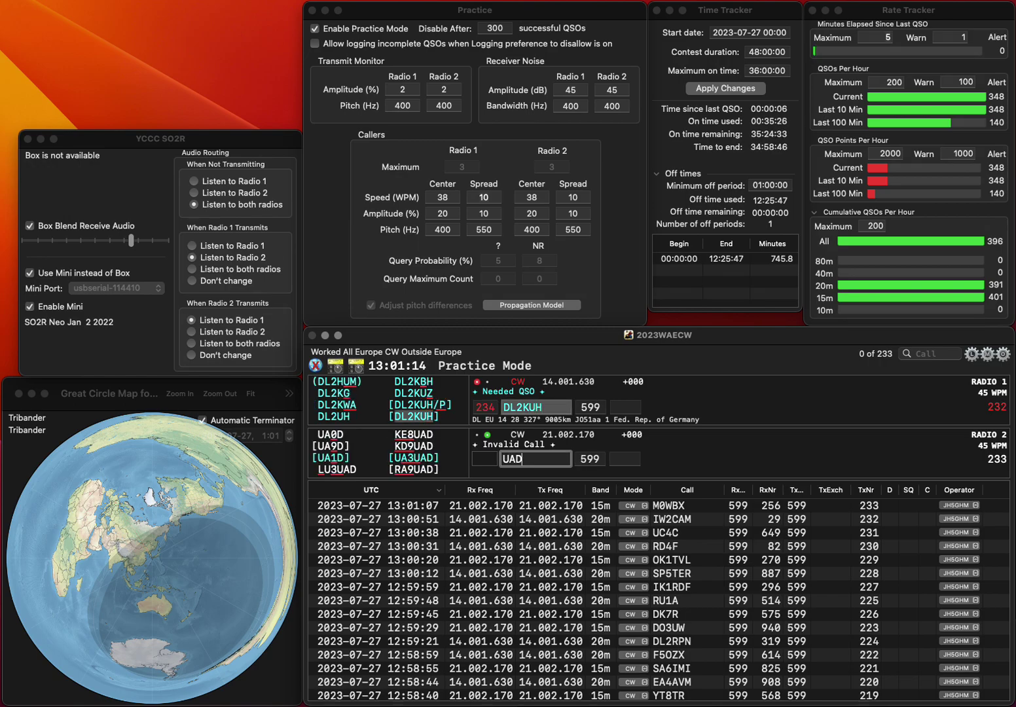
pyautogui.press('Return')
pyautogui.press('Tab')
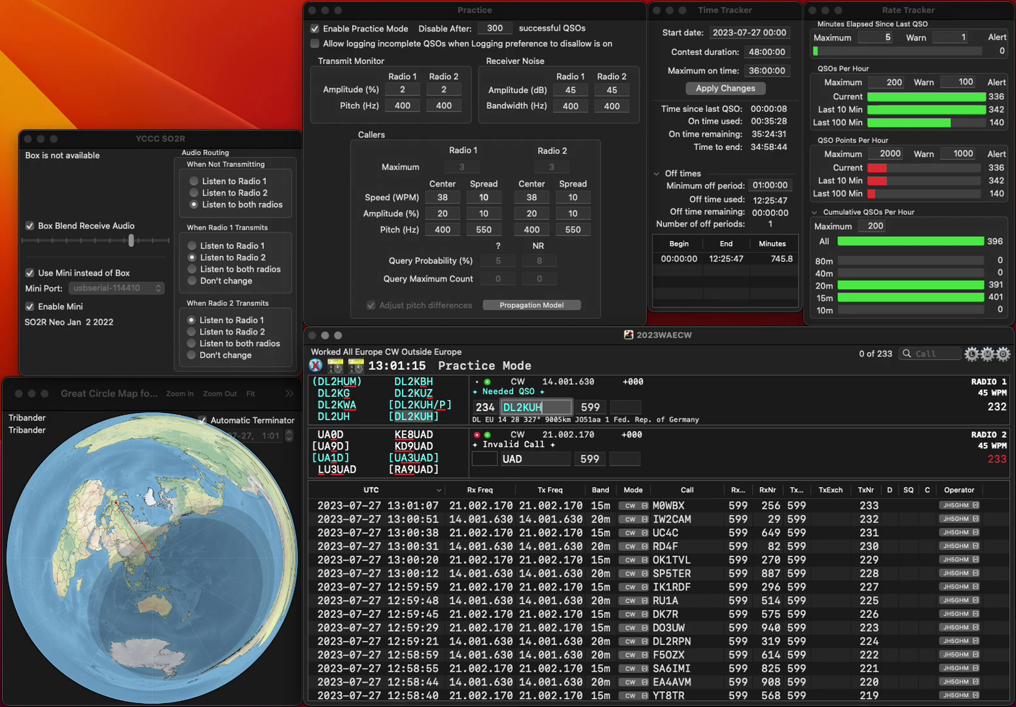
pyautogui.press('space')
pyautogui.write('179')
pyautogui.press('Return')
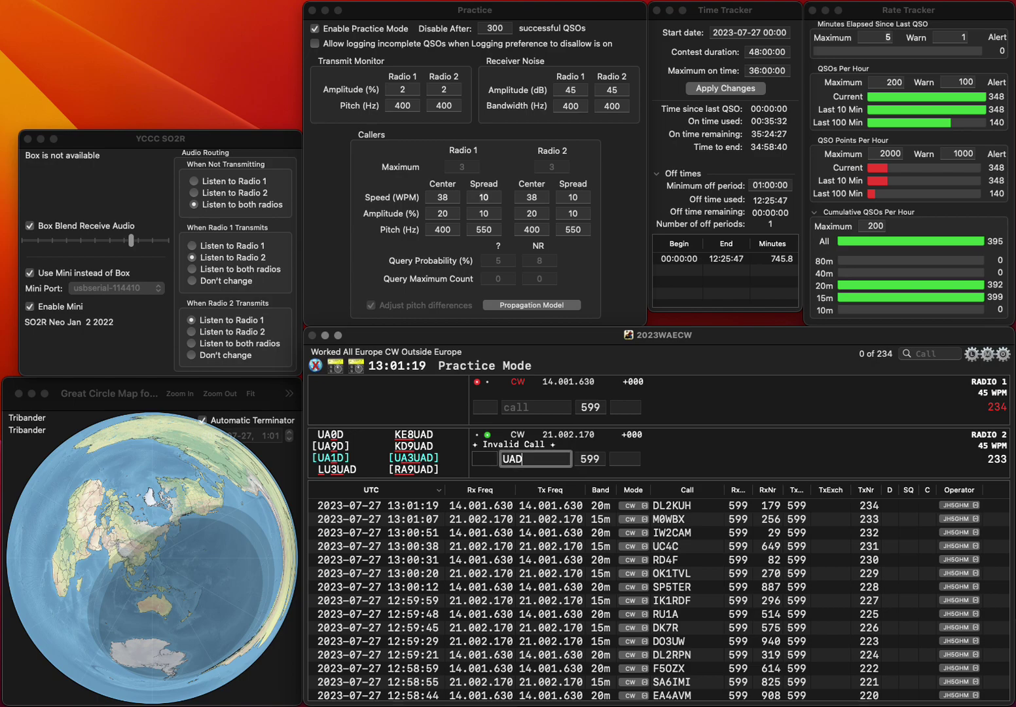
# Correct the Radio 2 call to RA3D and send the exchange
pyautogui.press('BackSpace')
pyautogui.write('3D')
pyautogui.press('Left')
pyautogui.press('Left')
pyautogui.press('Left')
pyautogui.press('BackSpace')
pyautogui.write('R')
pyautogui.press('Return')
# Enter the portable call HA5N/P on Radio 1 and send the exchange
pyautogui.write('HA5N')
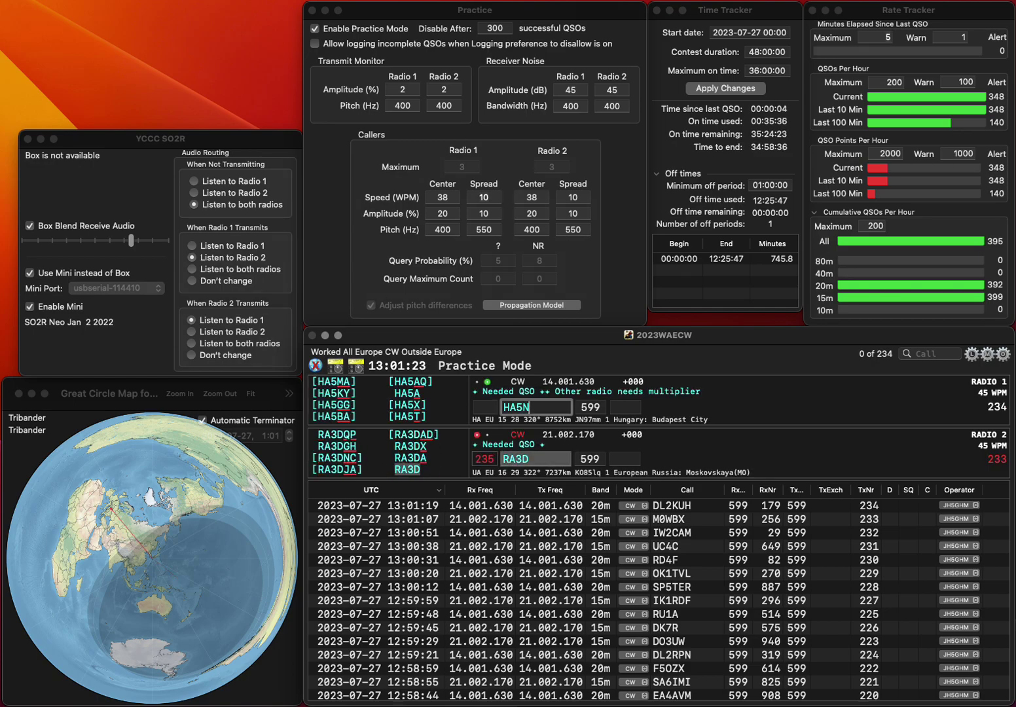
pyautogui.write('P')
pyautogui.press('Left')
pyautogui.write('/')
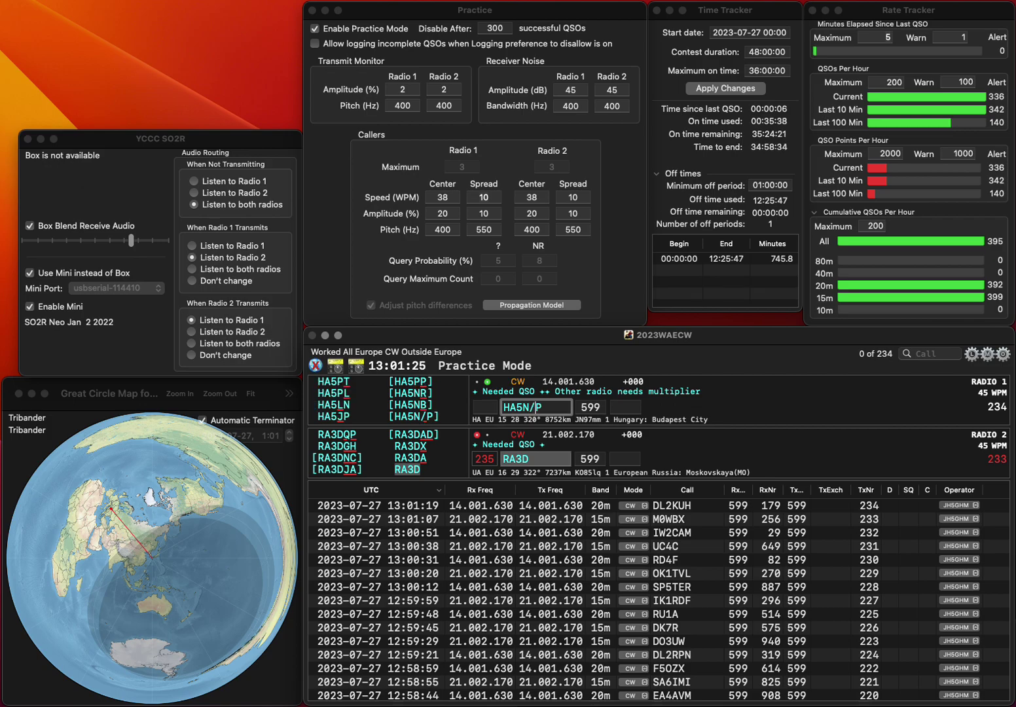
pyautogui.press('Return')
pyautogui.press('space')
pyautogui.write('338')
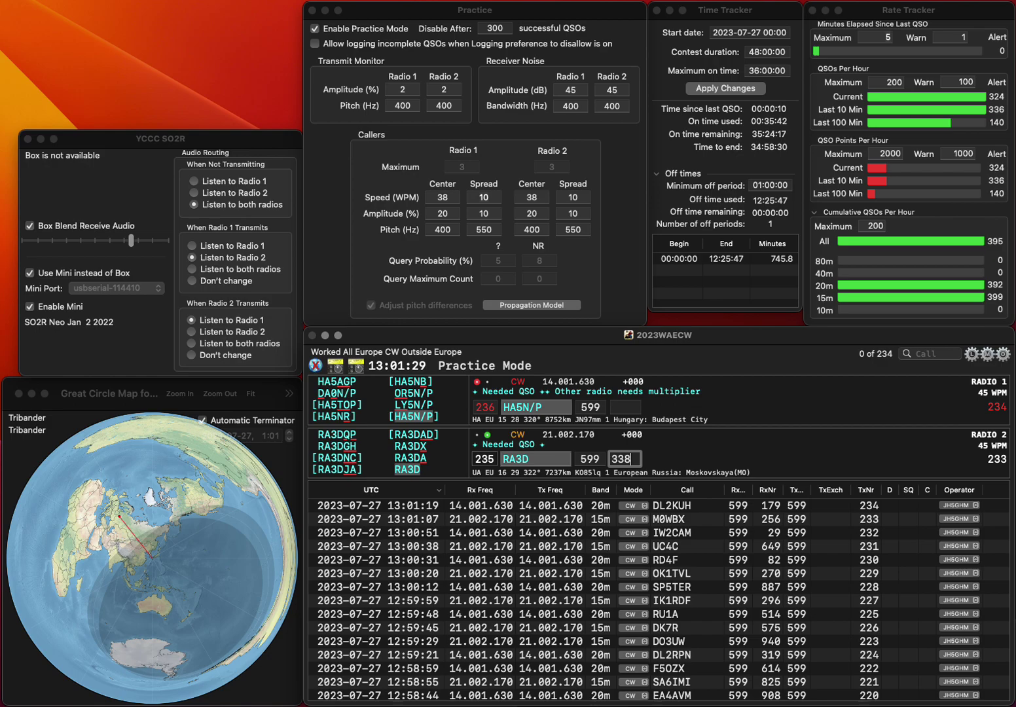
pyautogui.press('Return')
# Log HA5N/P on Radio 1 with received number 904
pyautogui.press('Return')
pyautogui.write('99')
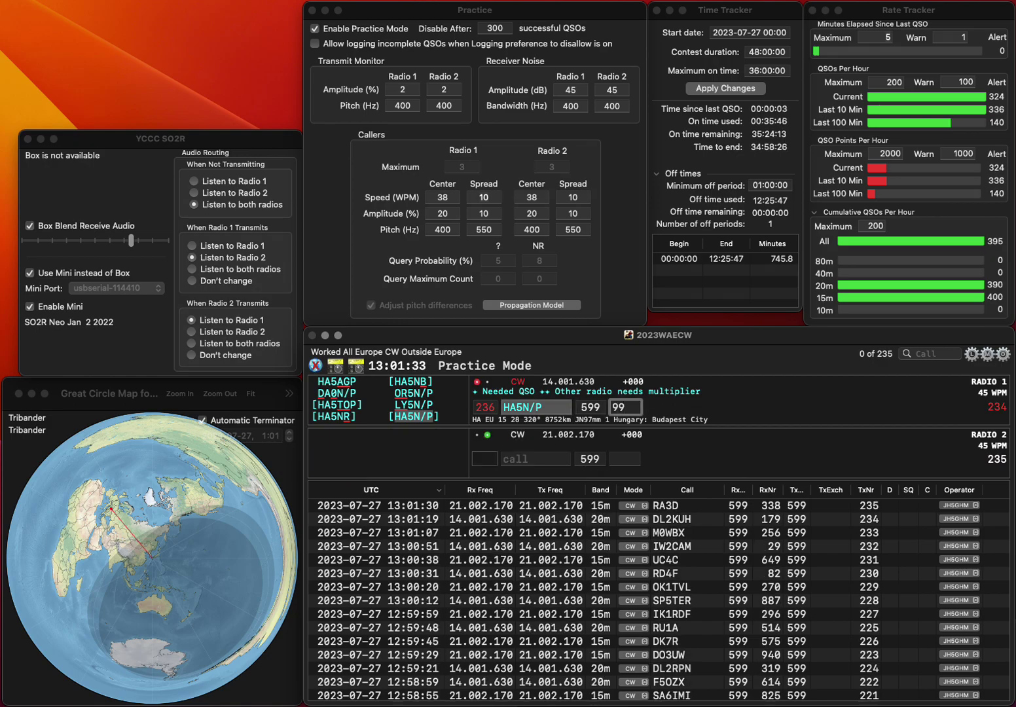
pyautogui.press('BackSpace')
pyautogui.press('BackSpace')
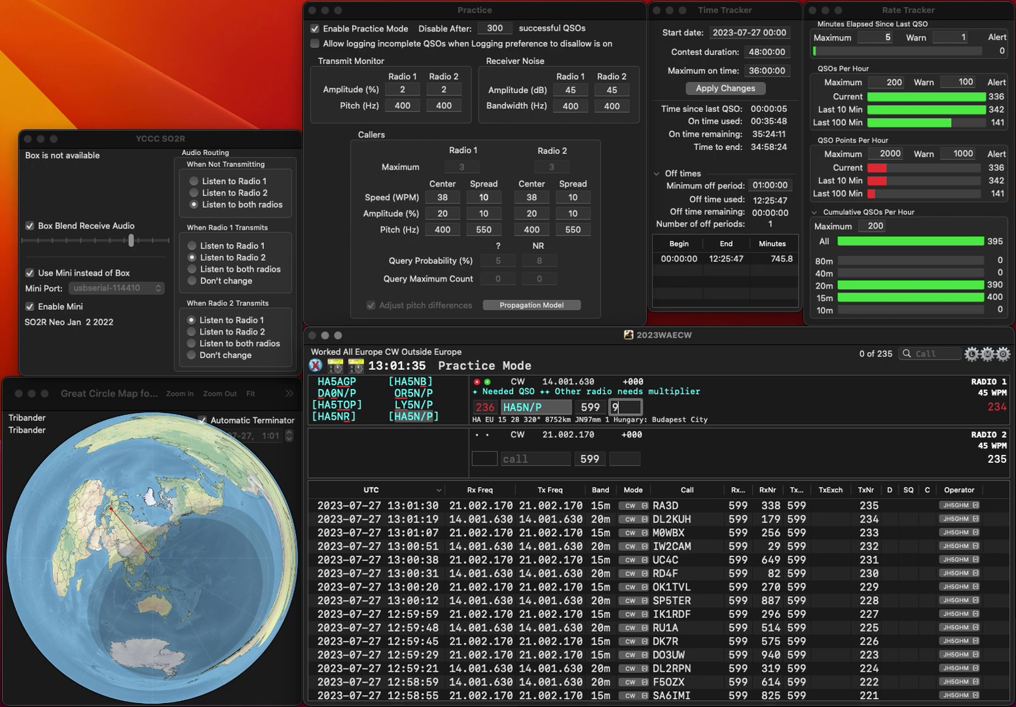
pyautogui.write('04')
pyautogui.press('Return')
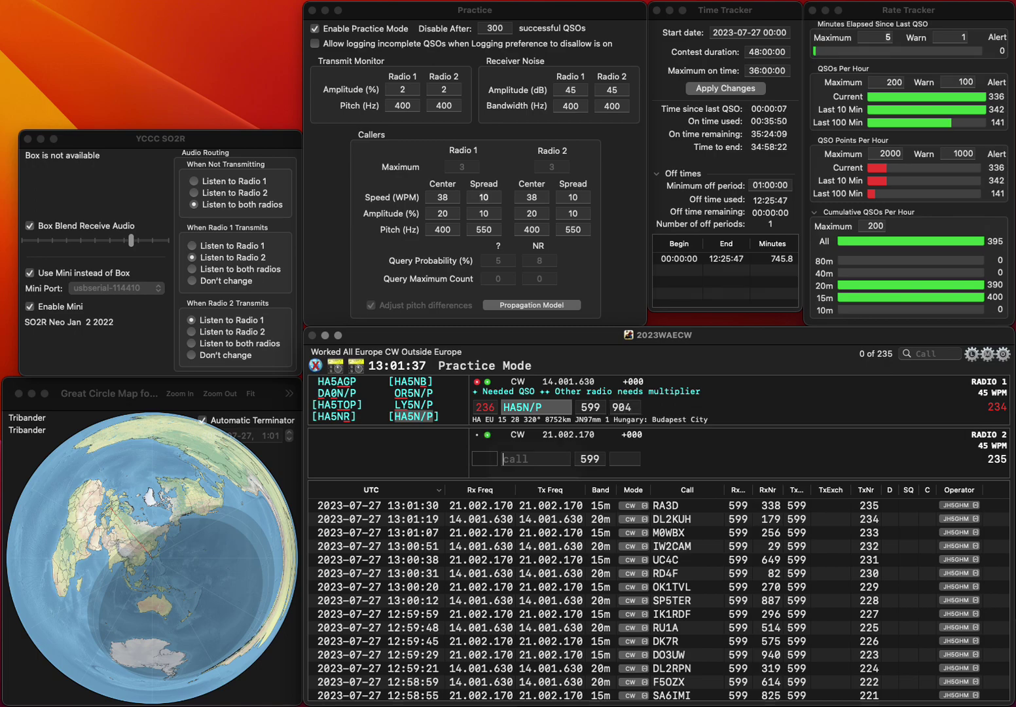
pyautogui.write('DK4BY')
pyautogui.press('Return')
pyautogui.write('S')
pyautogui.press('BackSpace')
pyautogui.write('O9A/O')
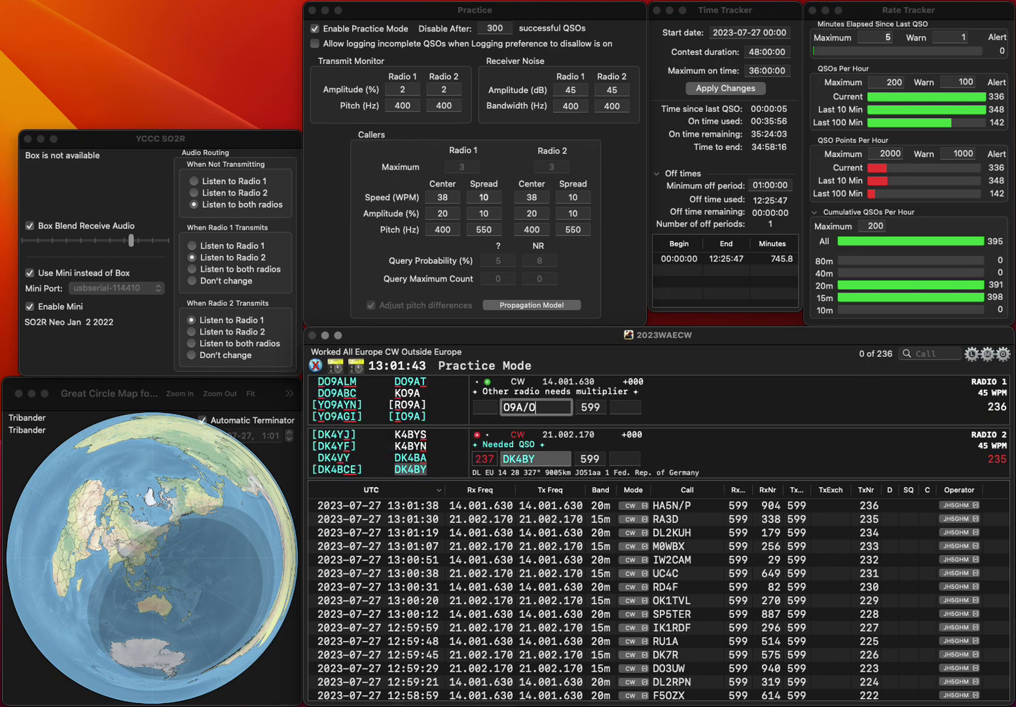
pyautogui.write('K1LI')
pyautogui.press('Home')
pyautogui.press('Delete')
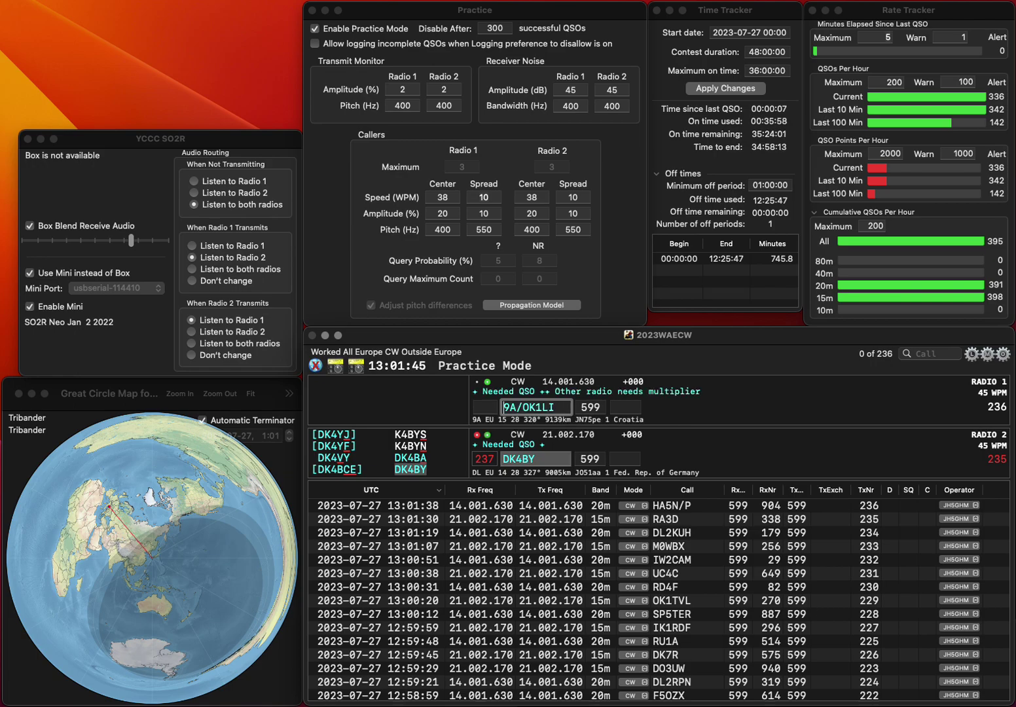
pyautogui.press('Return')
# Log DK4BY on Radio 2 with received number 692 and 9A/OK1LI on Radio 1 with 164
pyautogui.write('6')
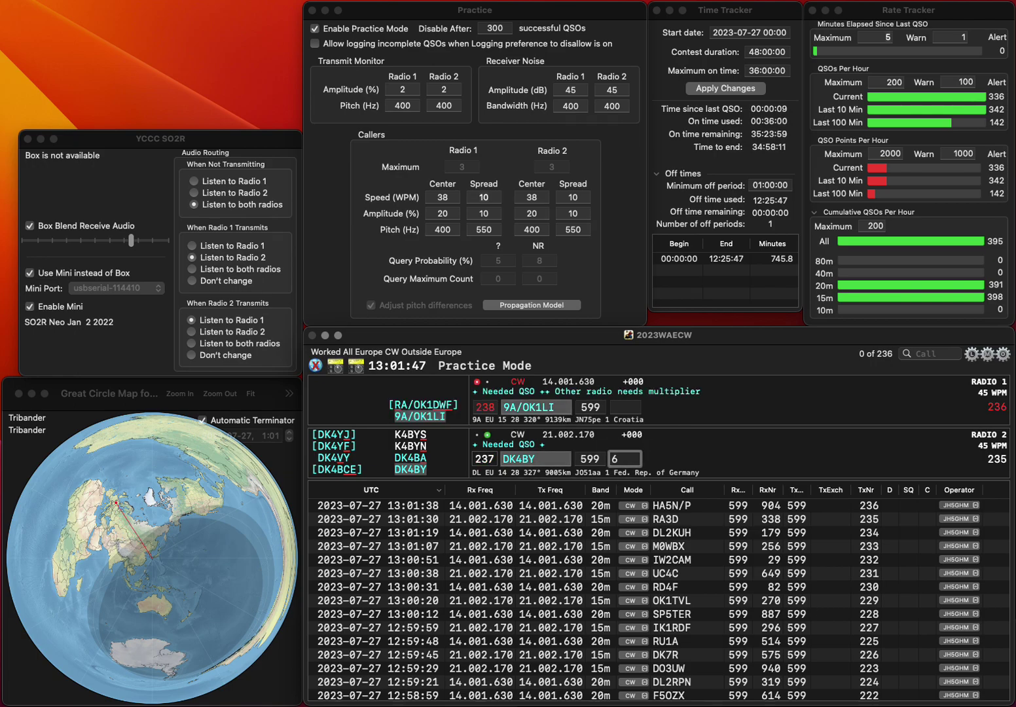
pyautogui.write('92')
pyautogui.press('Tab')
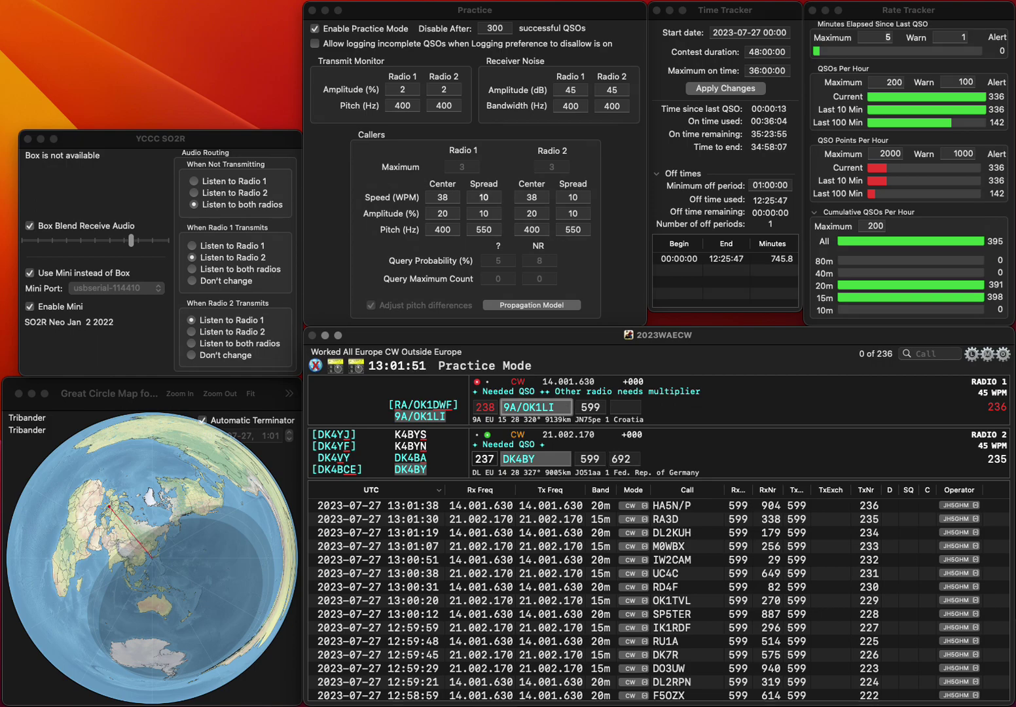
pyautogui.write('16')
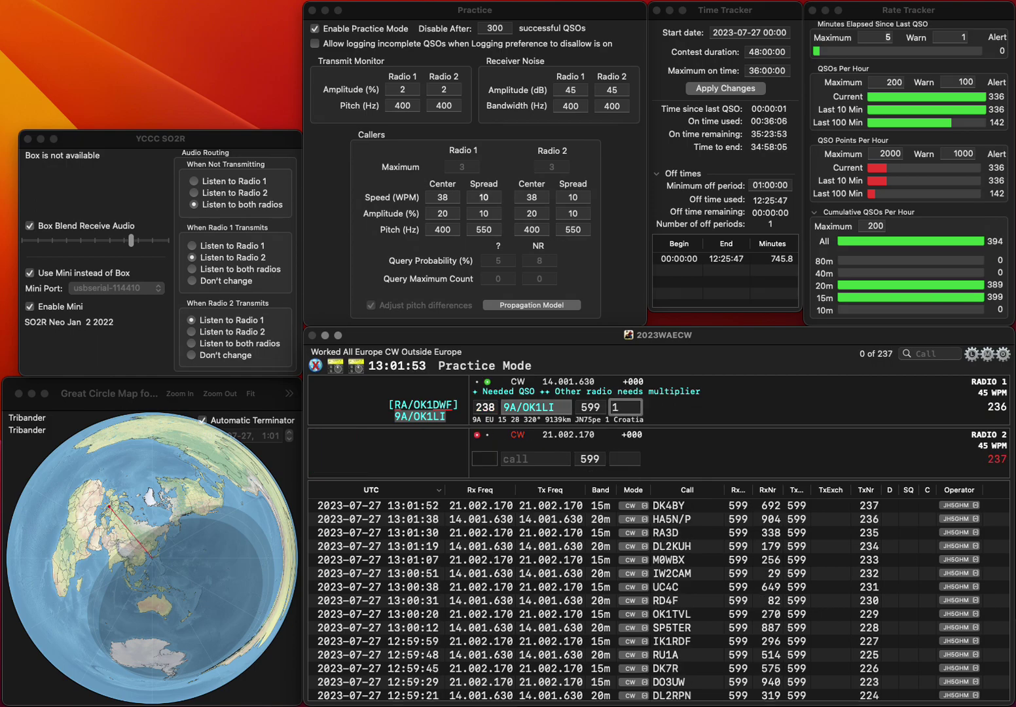
pyautogui.press('Return')
# Build up the call CT1DGH on Radio 2 and send the exchange
pyautogui.write('G1')
pyautogui.write('GH')
pyautogui.press('Left')
pyautogui.press('Left')
pyautogui.press('Left')
pyautogui.press('BackSpace')
pyautogui.write('CT1')
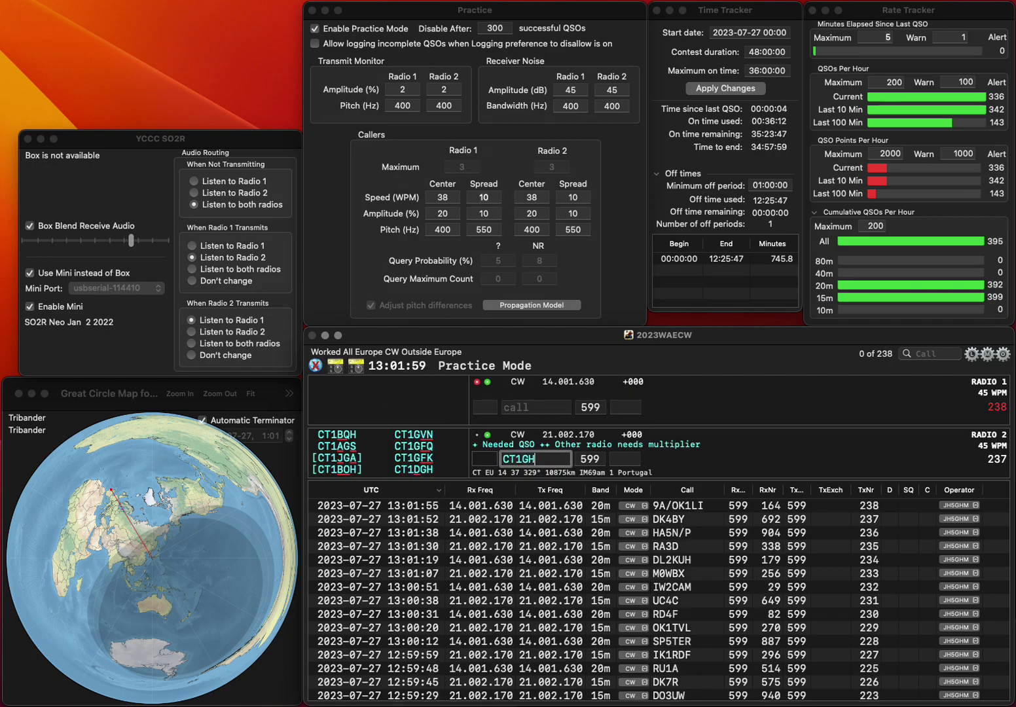
pyautogui.write('D')
pyautogui.press('Return')
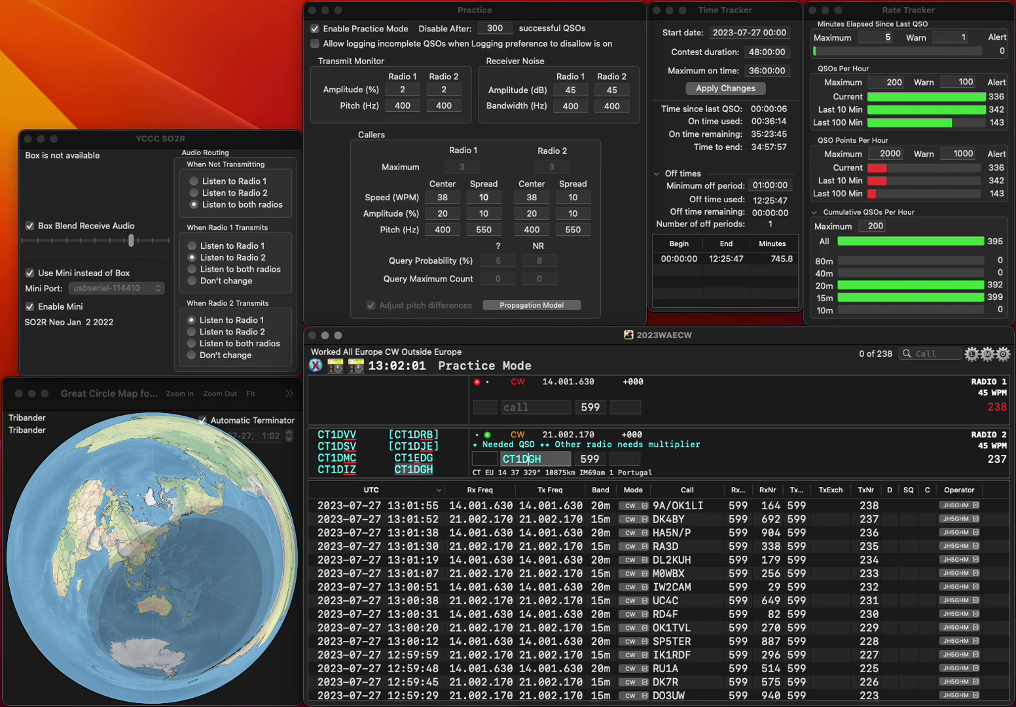
# Enter the call SP9LAS on Radio 1 and send the exchange
pyautogui.write('SP')
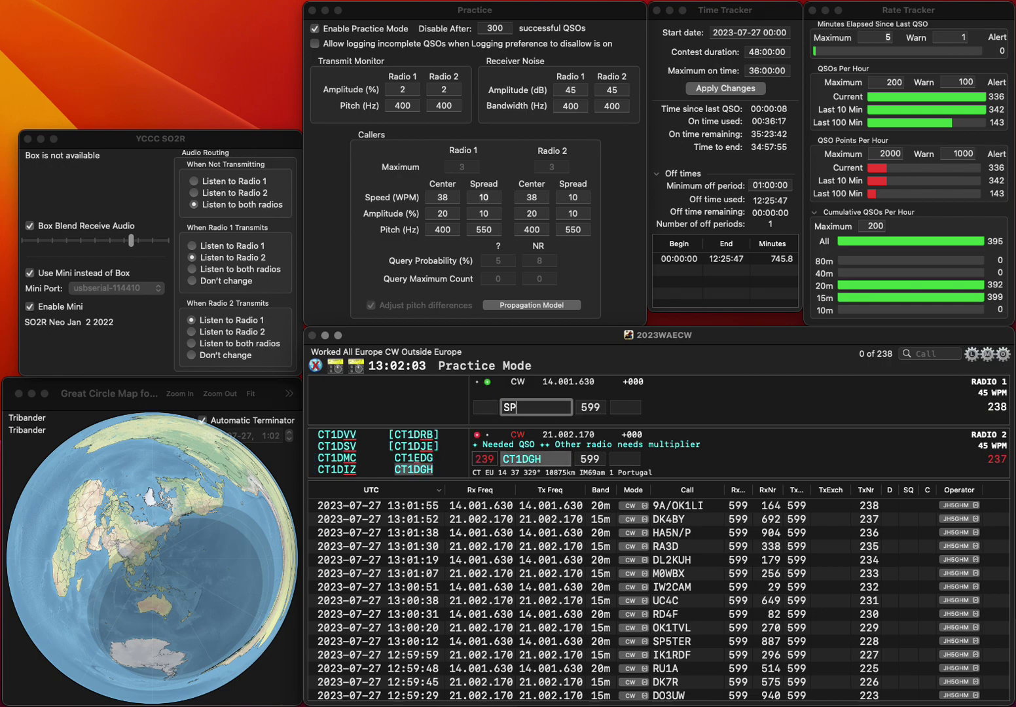
pyautogui.write('9LAS')
pyautogui.press('Return')
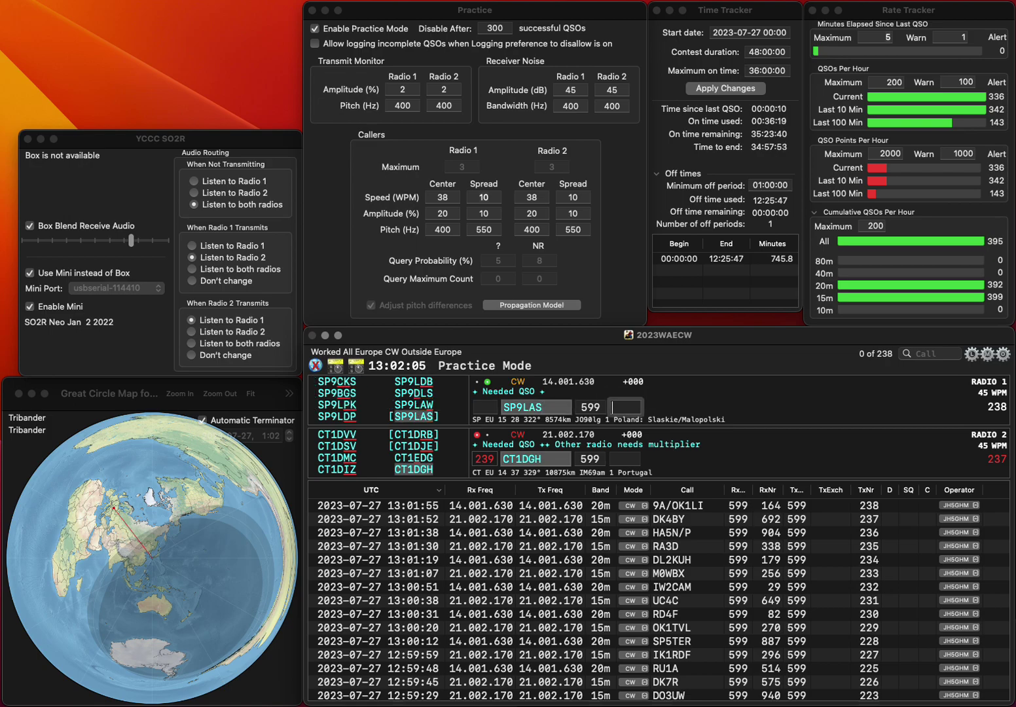
pyautogui.press('space')
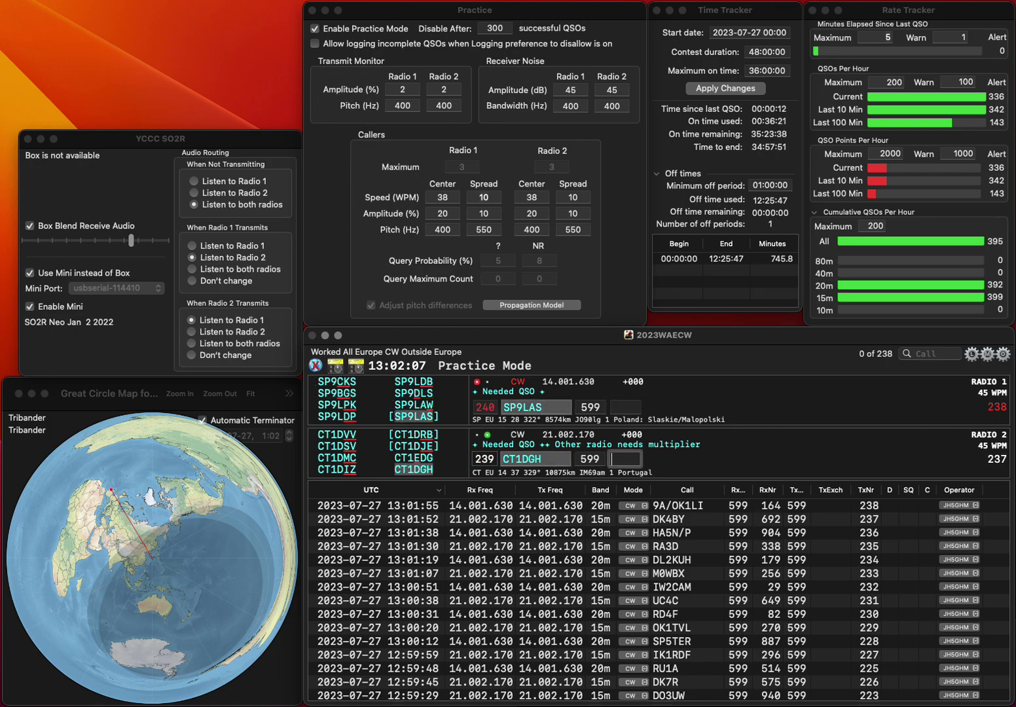
pyautogui.write('10')
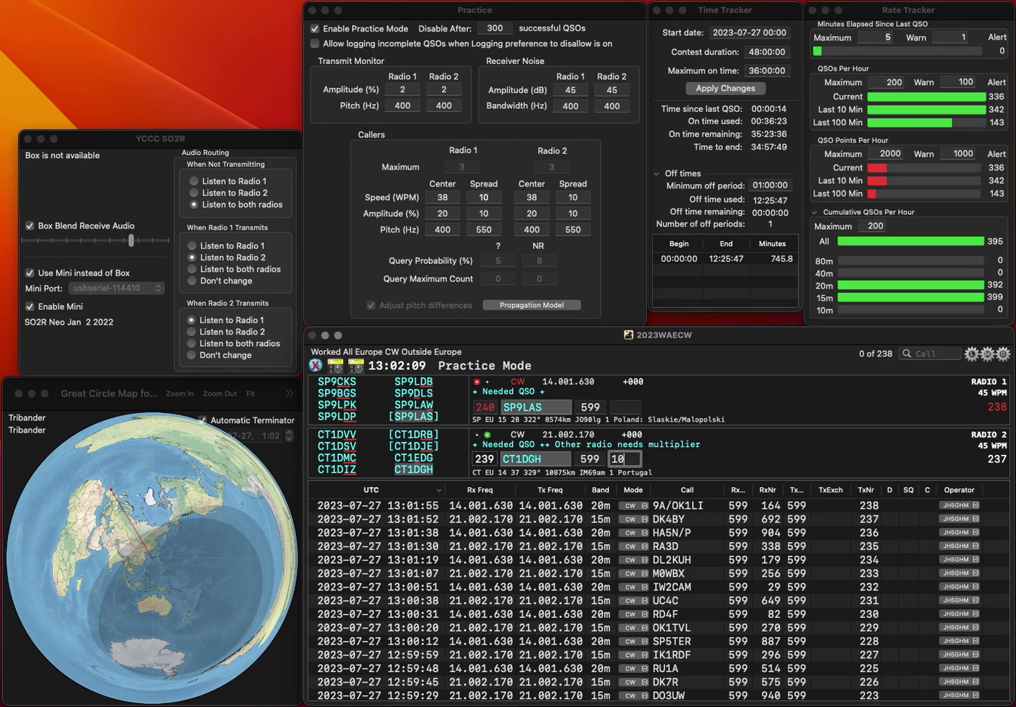
pyautogui.write('8')
pyautogui.press('Return')
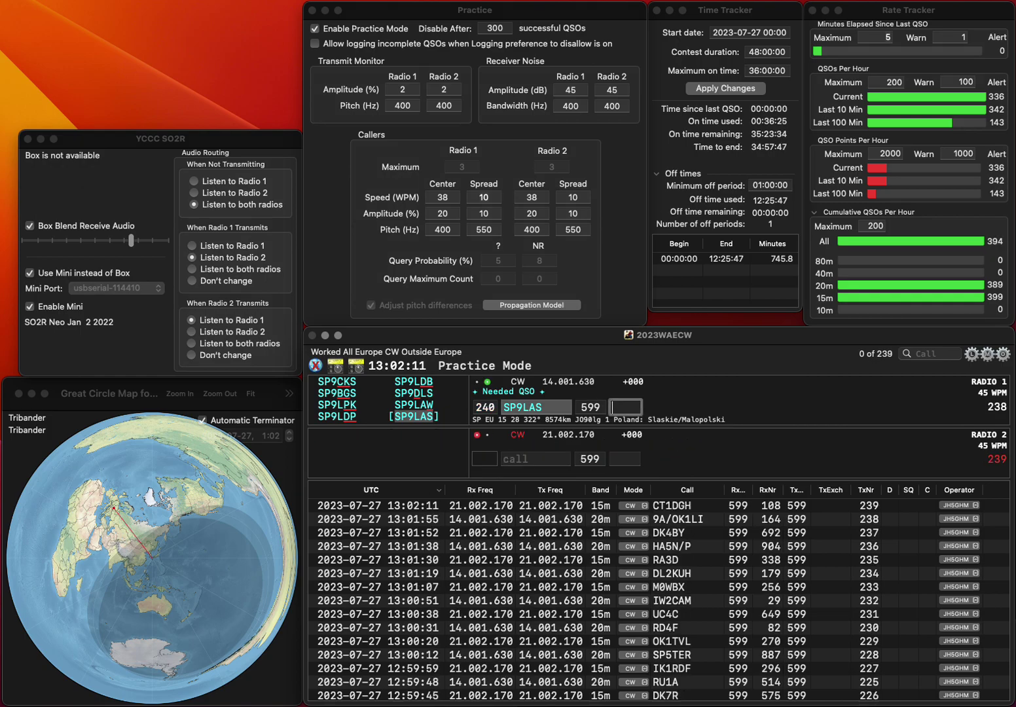
pyautogui.write('73')
pyautogui.press('Return')
pyautogui.write('UA6SL')
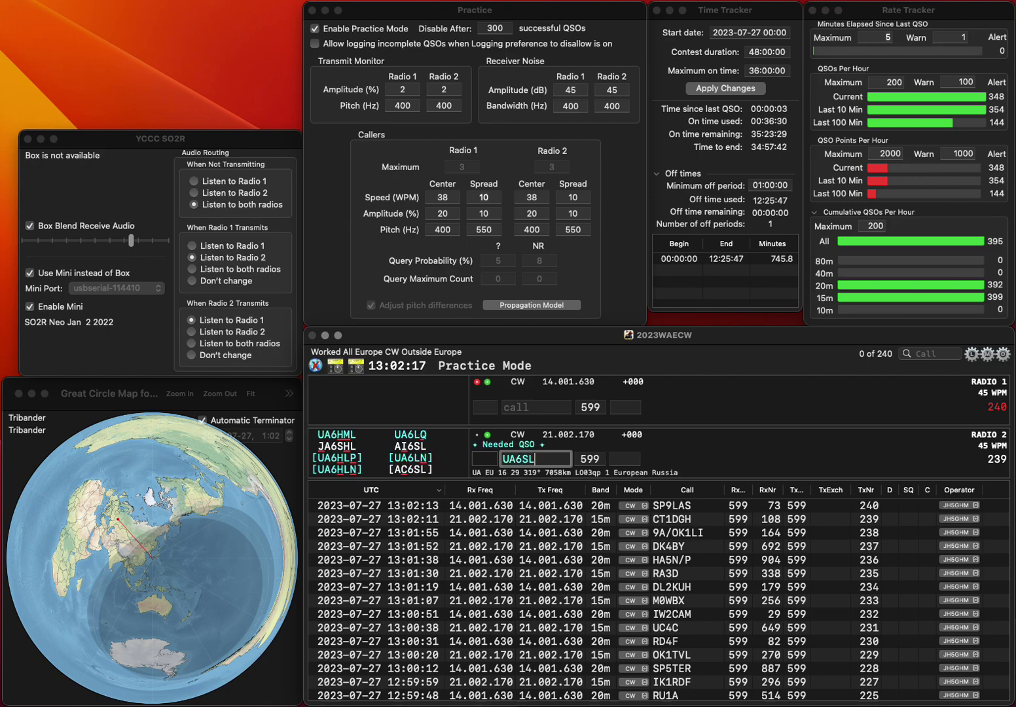
pyautogui.write('N')
pyautogui.press('Return')
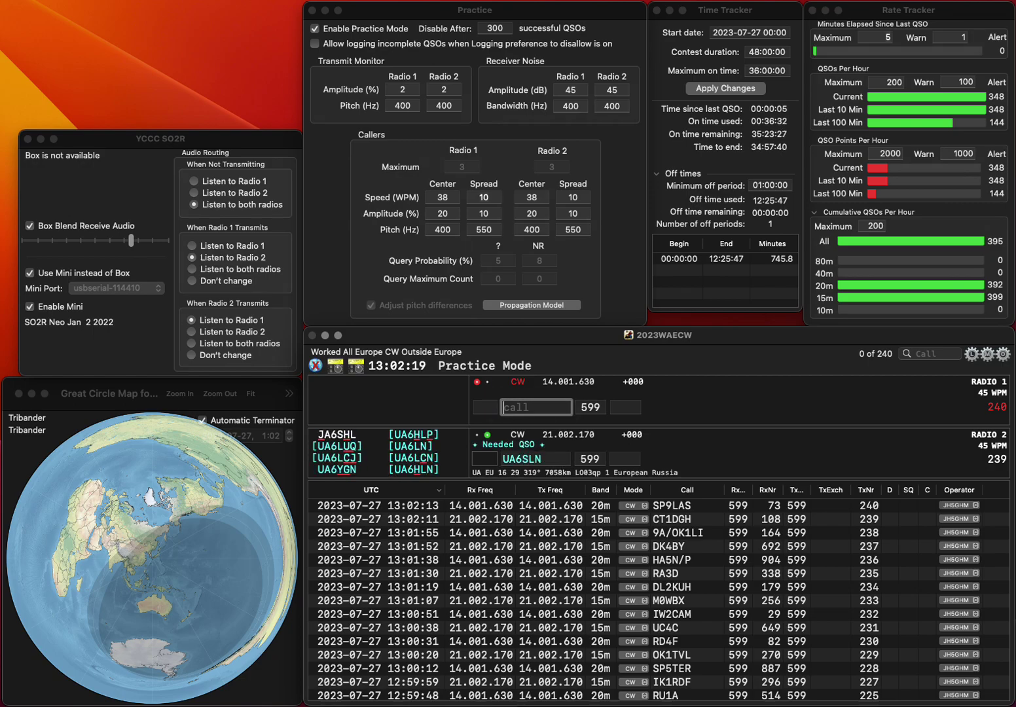
pyautogui.write('4DBW')
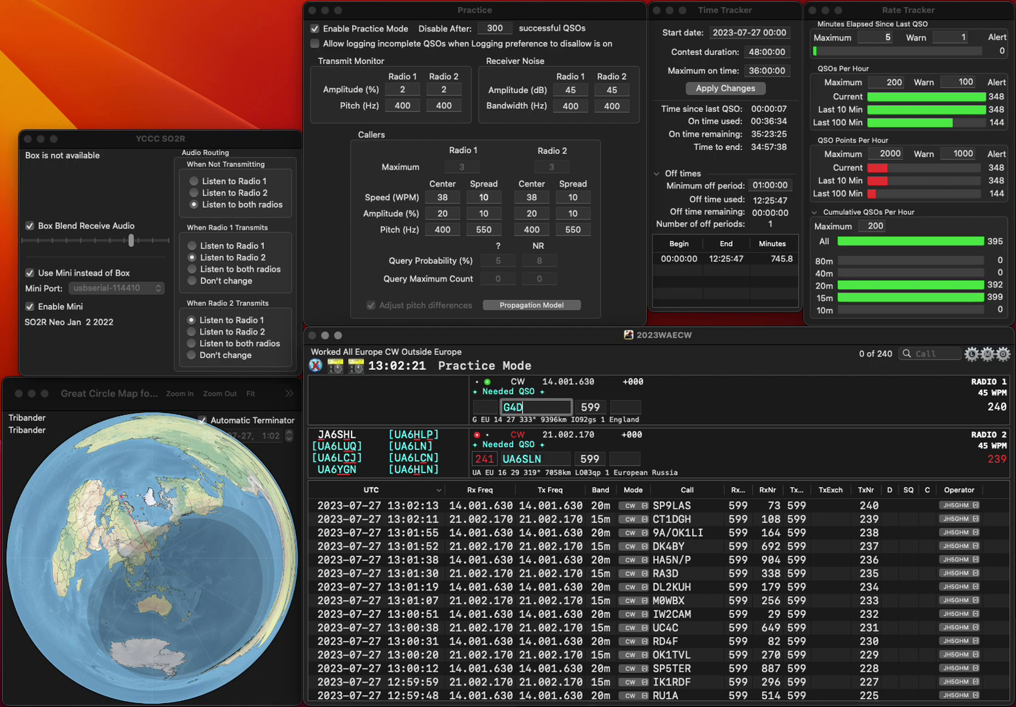
pyautogui.press('Return')
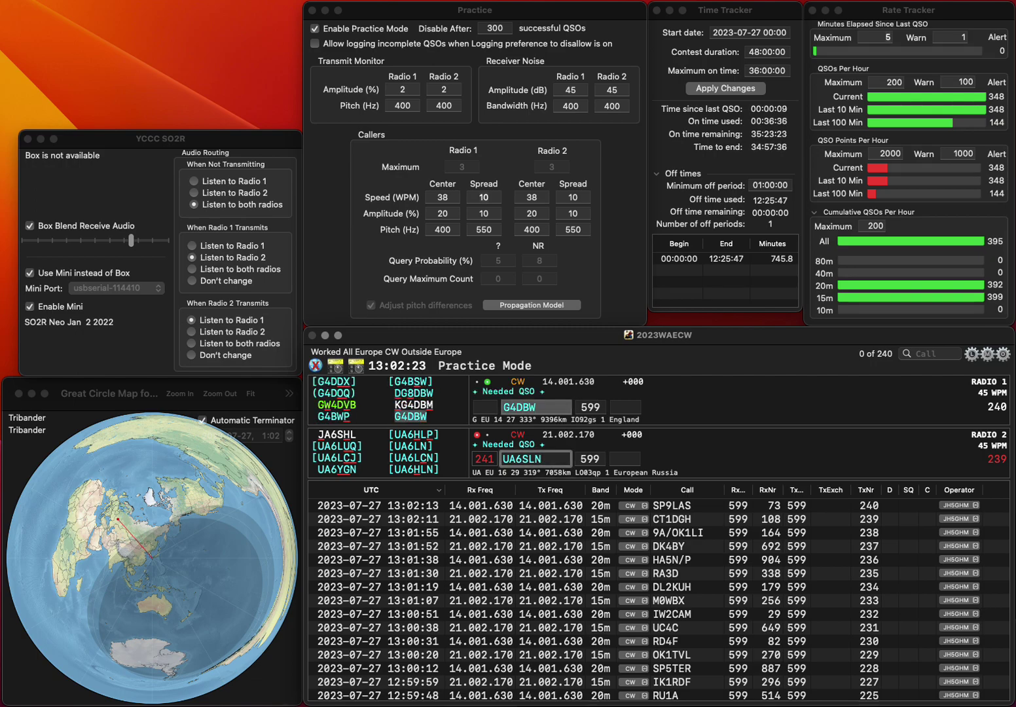
pyautogui.press('BackSpace')
pyautogui.press('BackSpace')
pyautogui.press('BackSpace')
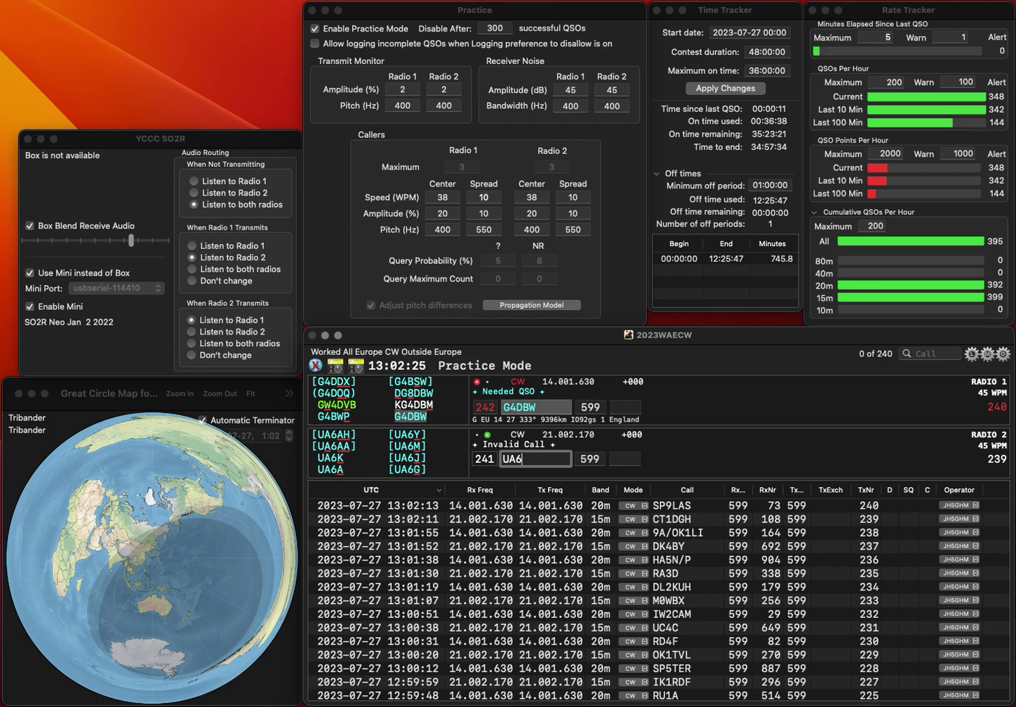
pyautogui.write('HLN')
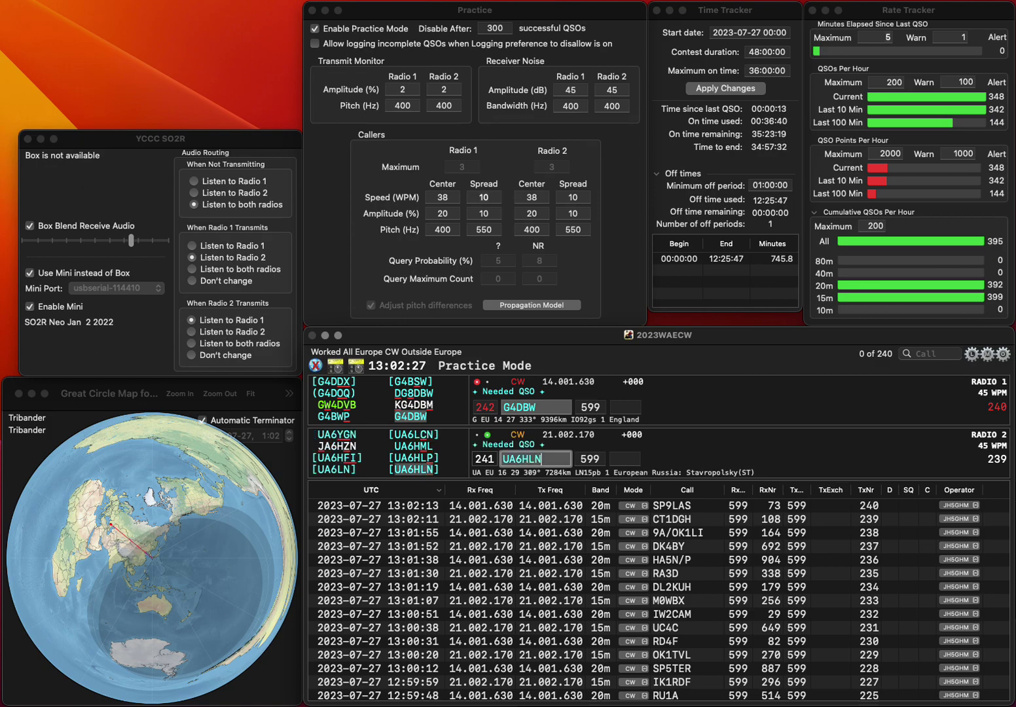
pyautogui.press('Return')
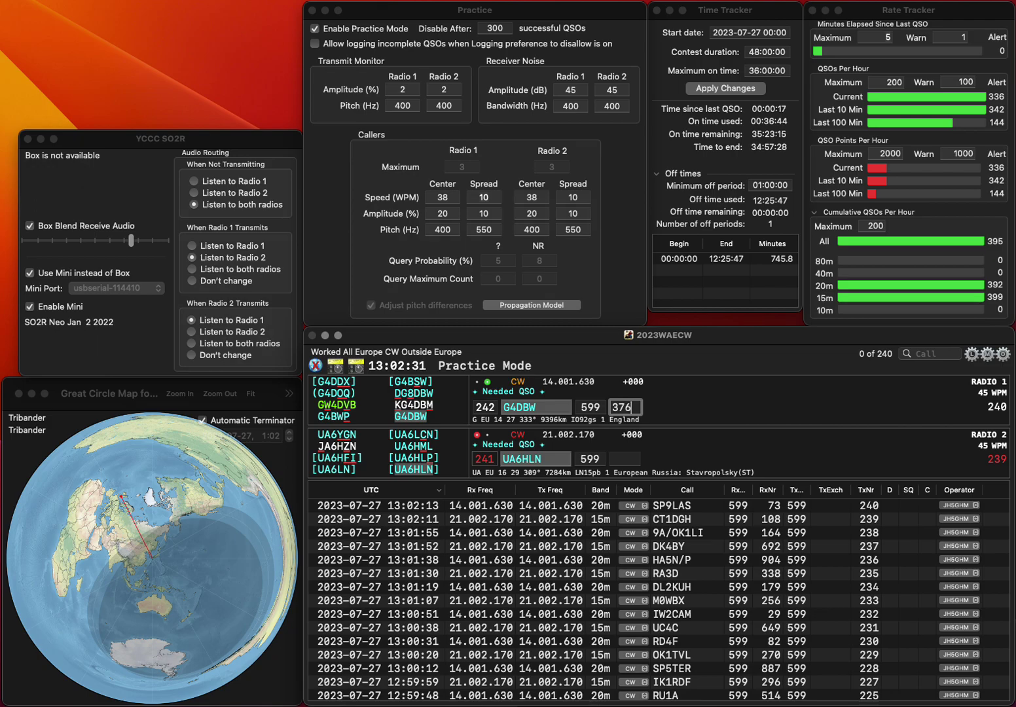
pyautogui.write('376')
pyautogui.press('Return')
pyautogui.press('space')
pyautogui.write('45')
pyautogui.press('Return')
# Enter the call F1BRV on Radio 1 and send the exchange
pyautogui.write('F1BRF')
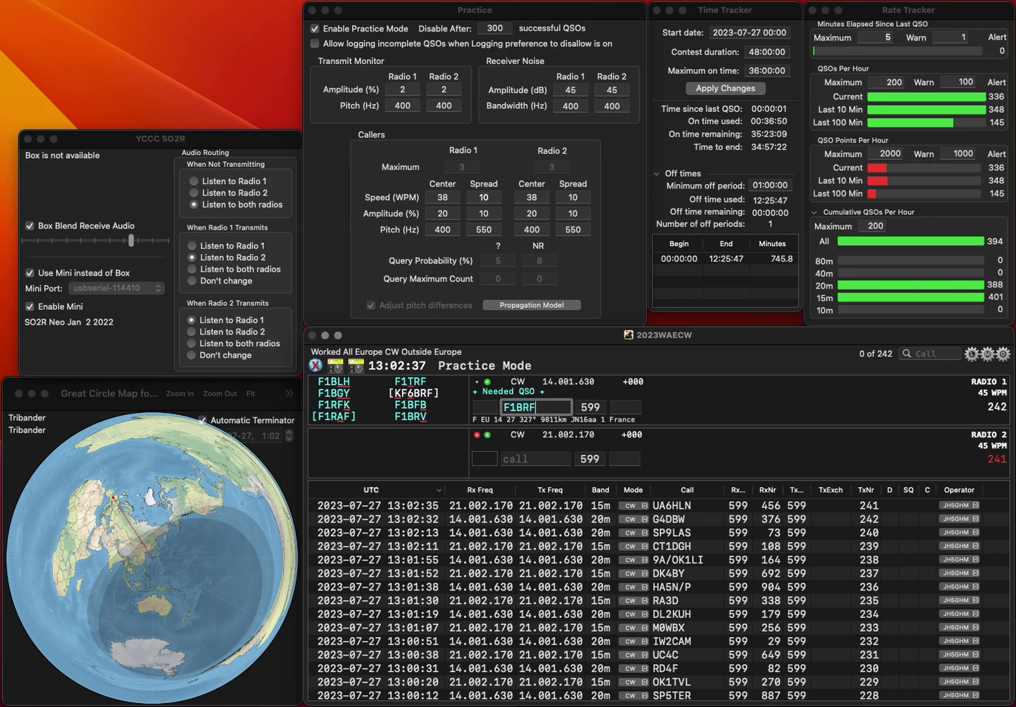
pyautogui.press('BackSpace')
pyautogui.write('V')
pyautogui.press('Return')
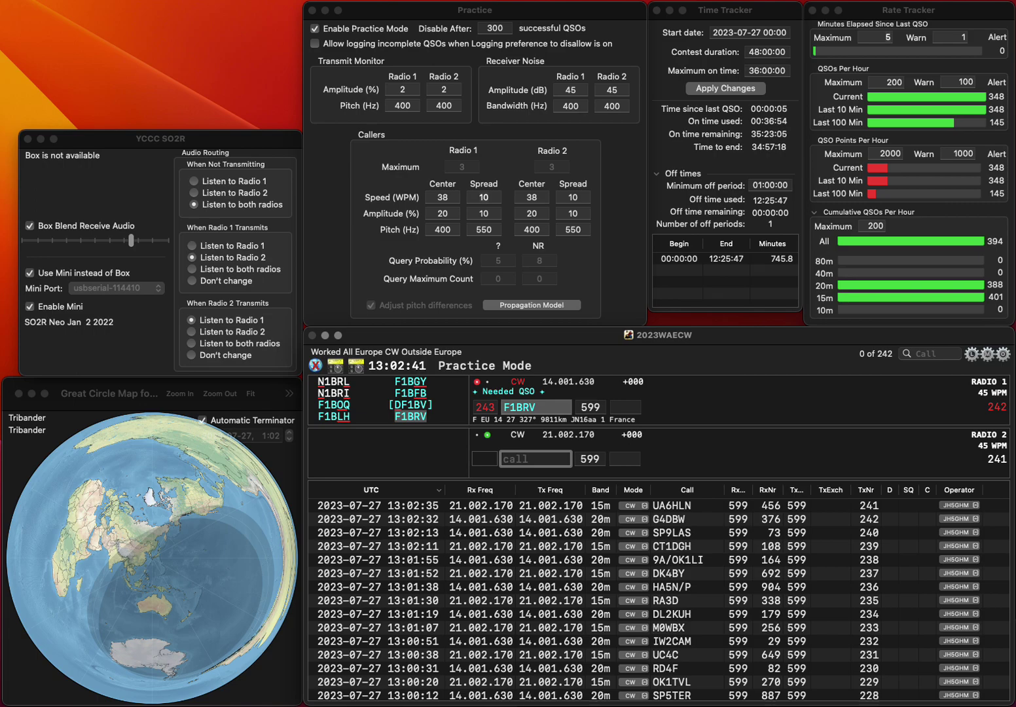
# Query the partial call 2 on Radio 2 and remove the stray 4 from the Radio 1 call F1BRV
pyautogui.write('2')
pyautogui.write('F')
pyautogui.press('BackSpace')
pyautogui.write('N')
pyautogui.press('F5')
pyautogui.press('`')
pyautogui.press('space')
pyautogui.write('4')
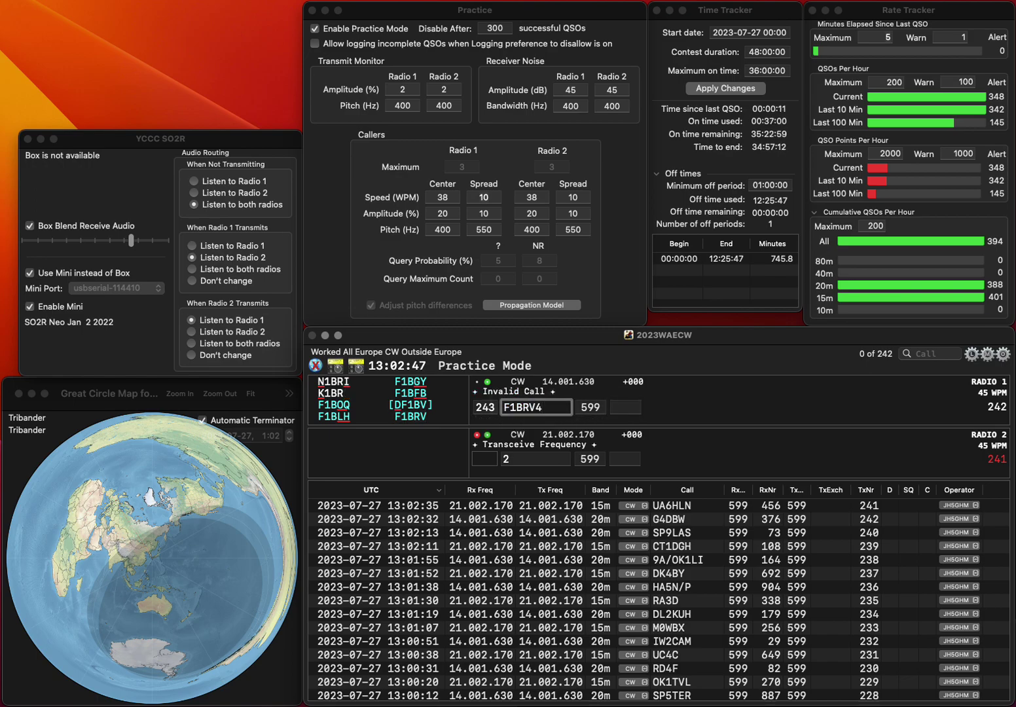
pyautogui.press('BackSpace')
pyautogui.press('`')
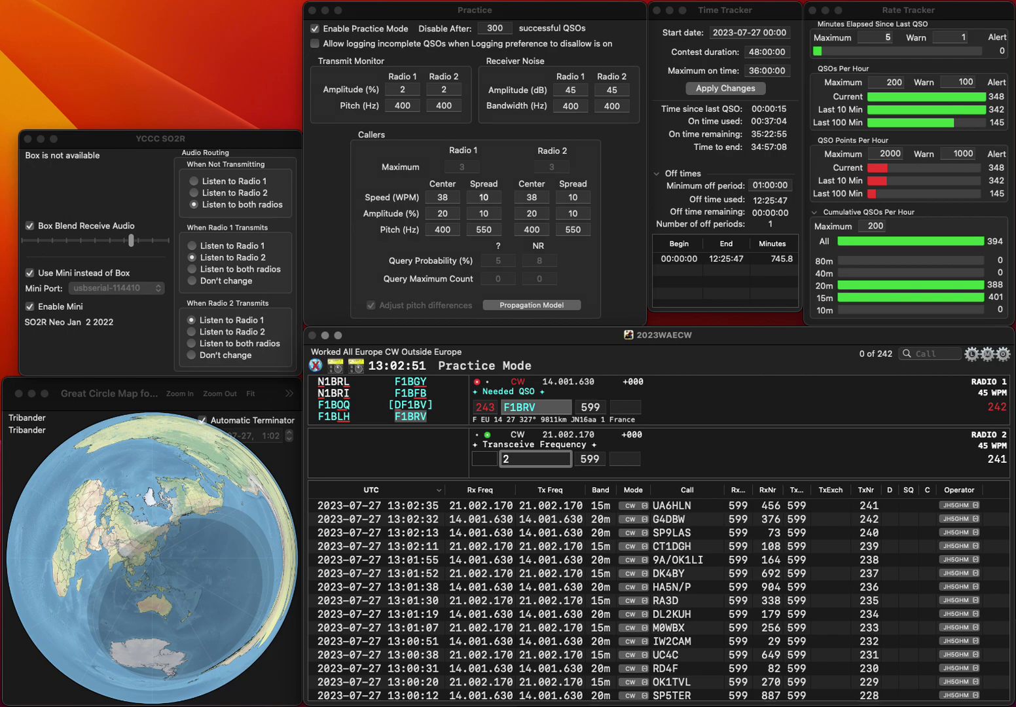
pyautogui.write('BDN')
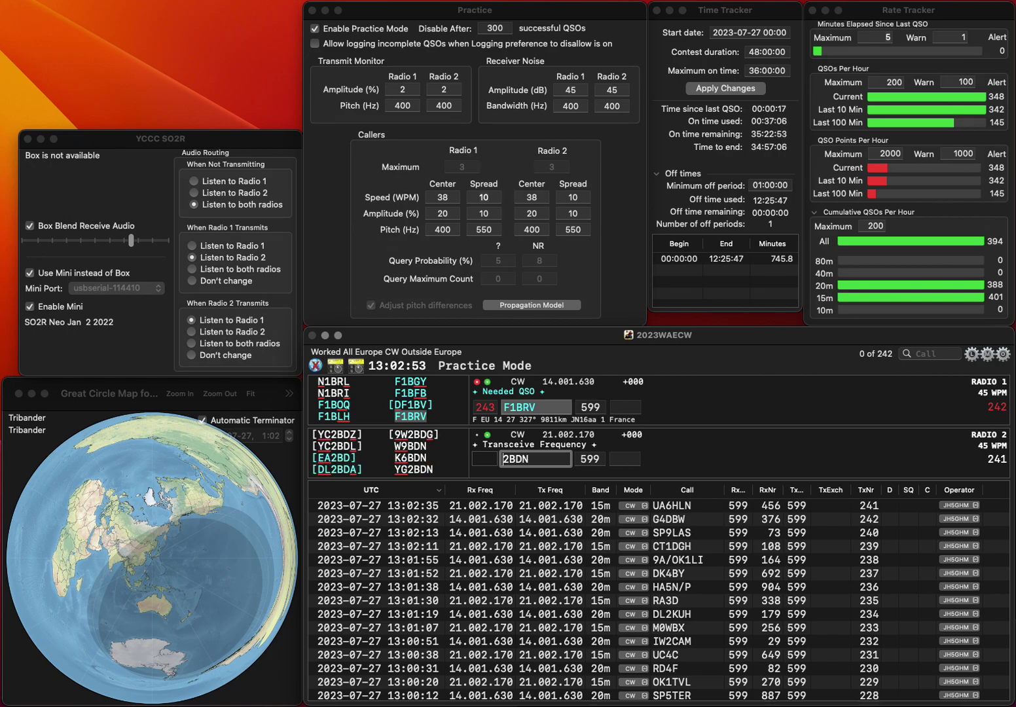
pyautogui.write('DL')
pyautogui.press('Return')
pyautogui.press('`')
pyautogui.write('444')
pyautogui.press('Return')
pyautogui.press('`')
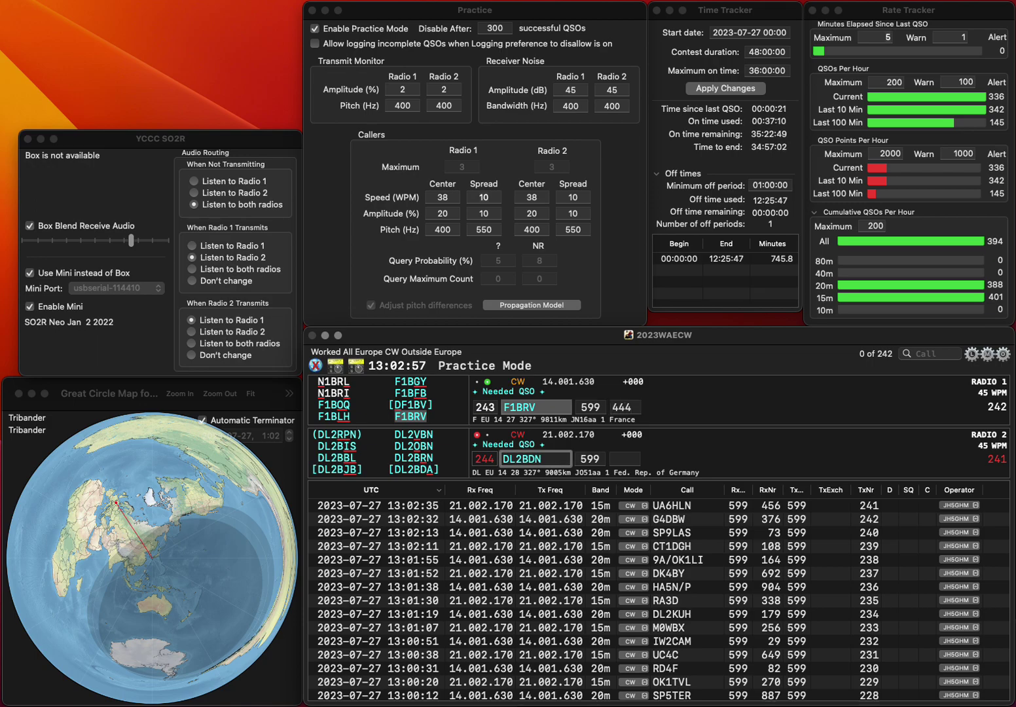
# Correct the Radio 2 call to DL2VBN
pyautogui.press('BackSpace')
pyautogui.press('BackSpace')
pyautogui.press('BackSpace')
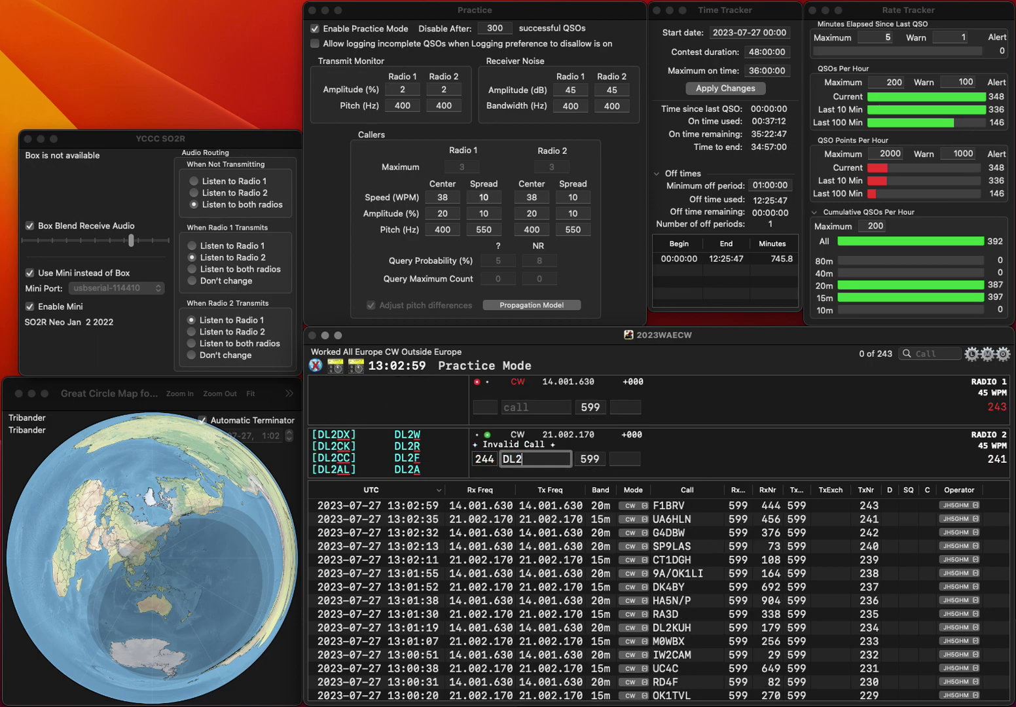
pyautogui.write('VBN')
# Enter the call EA4HRJ on Radio 1 and send the exchange
pyautogui.write('HRJ')
pyautogui.press('Home')
pyautogui.write('EA4')
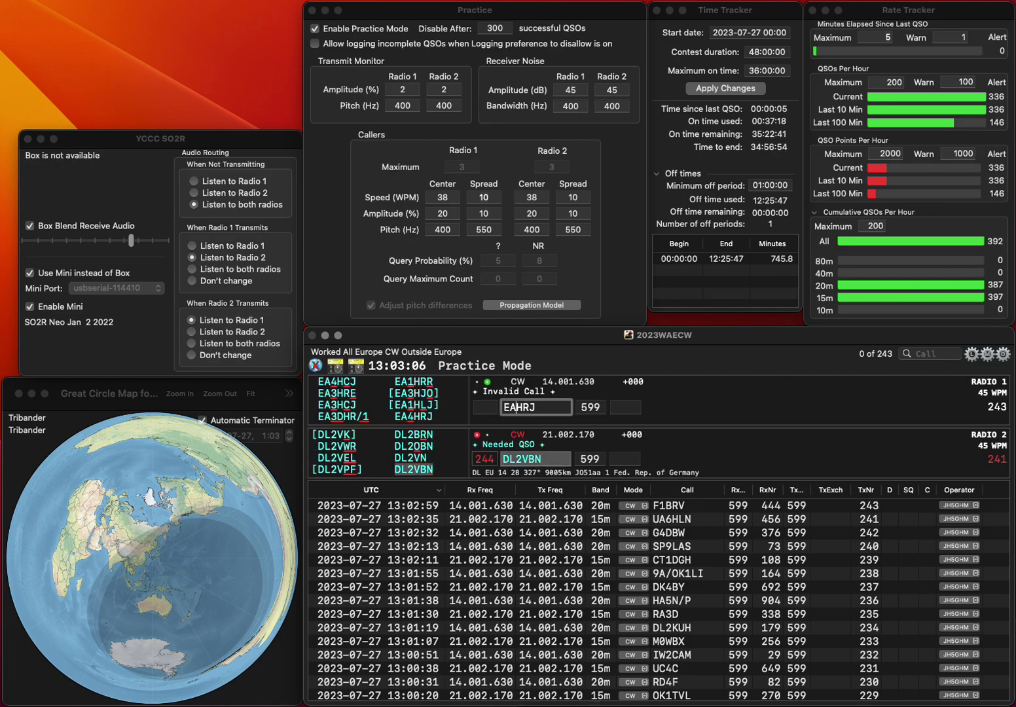
pyautogui.press('Return')
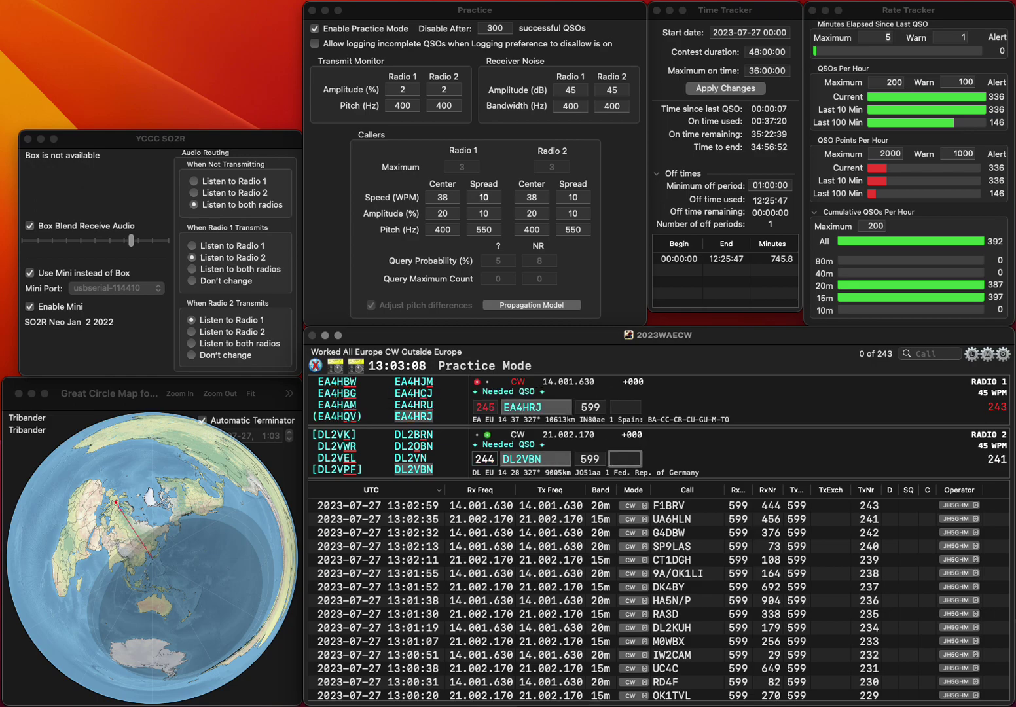
pyautogui.write('987')
pyautogui.press('Return')
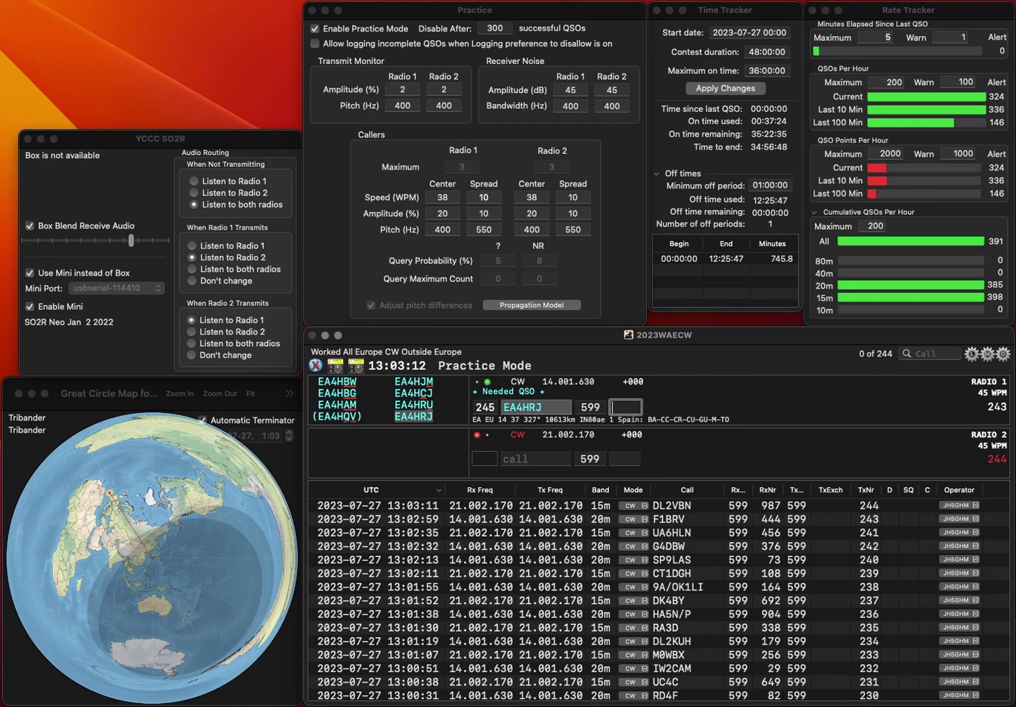
pyautogui.write('587')
pyautogui.press('Return')
# Enter the partial call ZTT on Radio 2 and send it with the exchange
pyautogui.write('ZT')
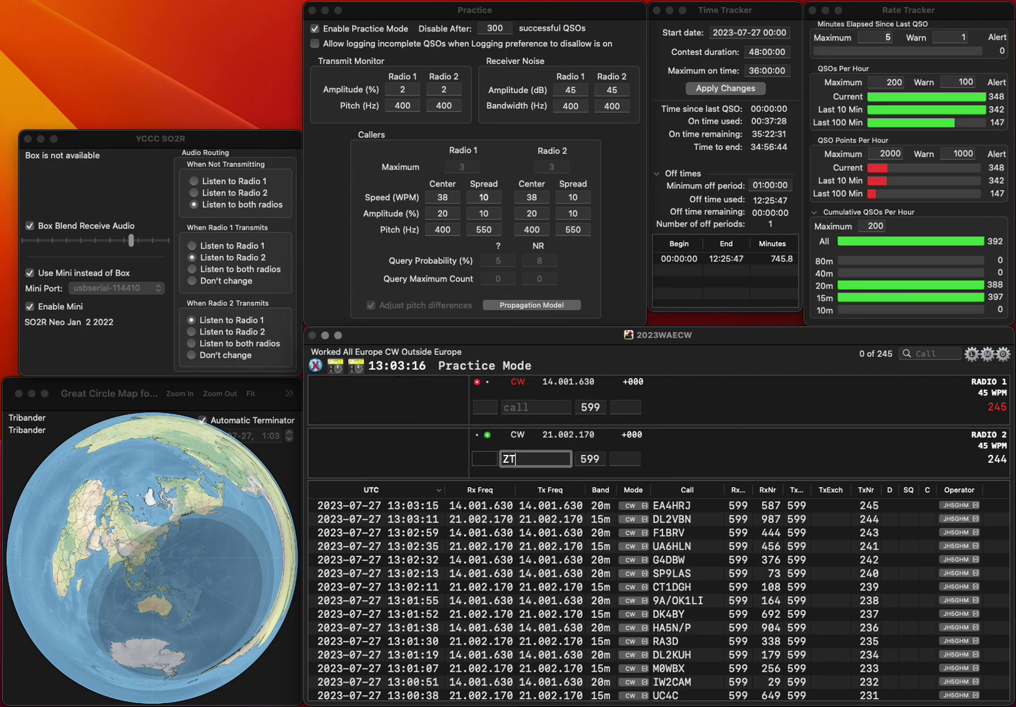
pyautogui.write('T')
pyautogui.press('Return')
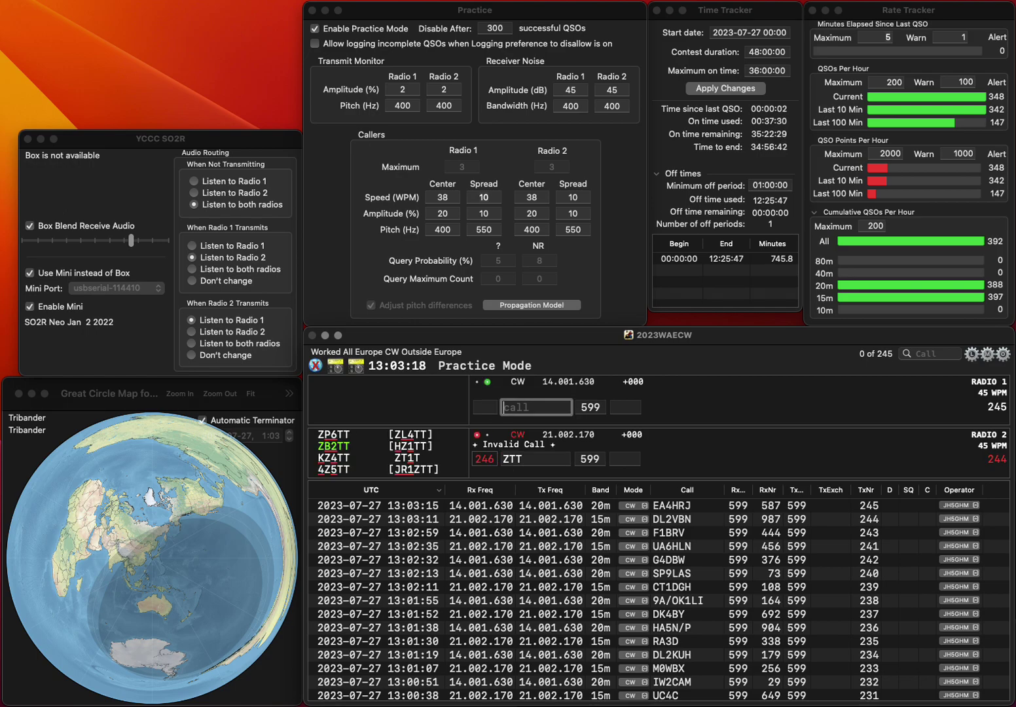
pyautogui.write('IK7')
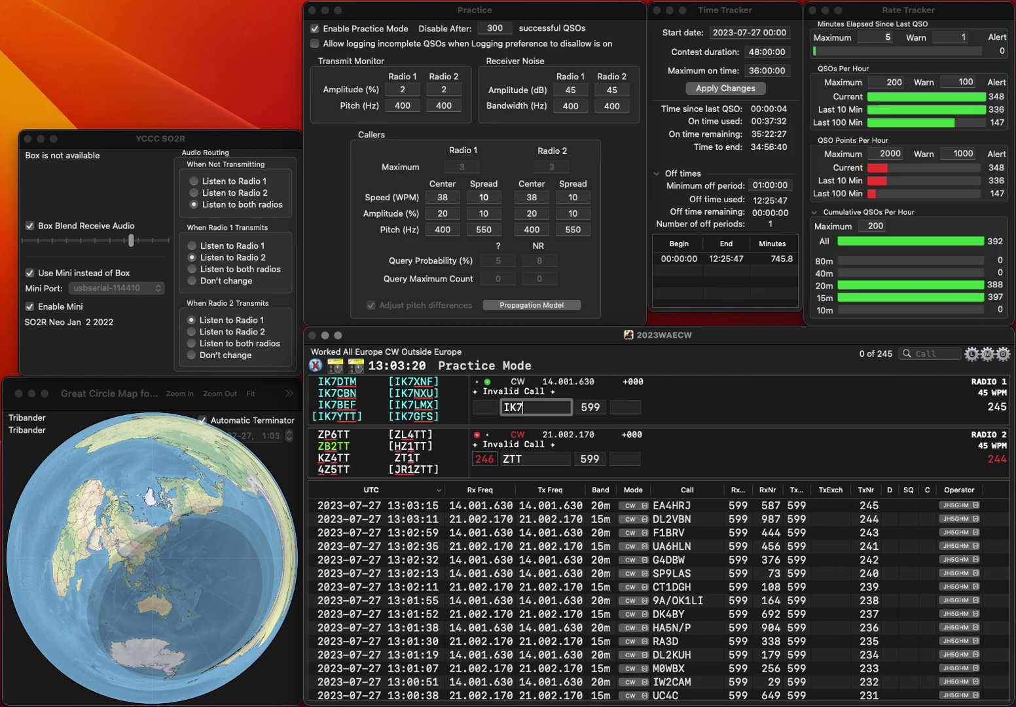
pyautogui.write('DXP')
pyautogui.press('Return')
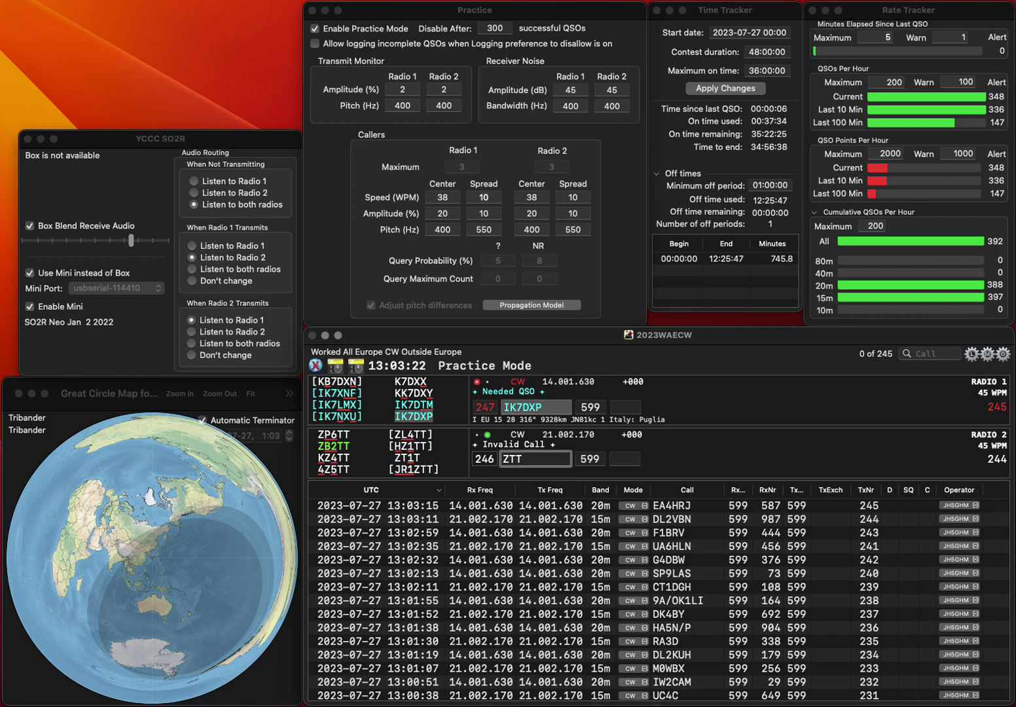
# Extend the partial Radio 2 call ZTT to PBZTT and send it again
pyautogui.write('PD')
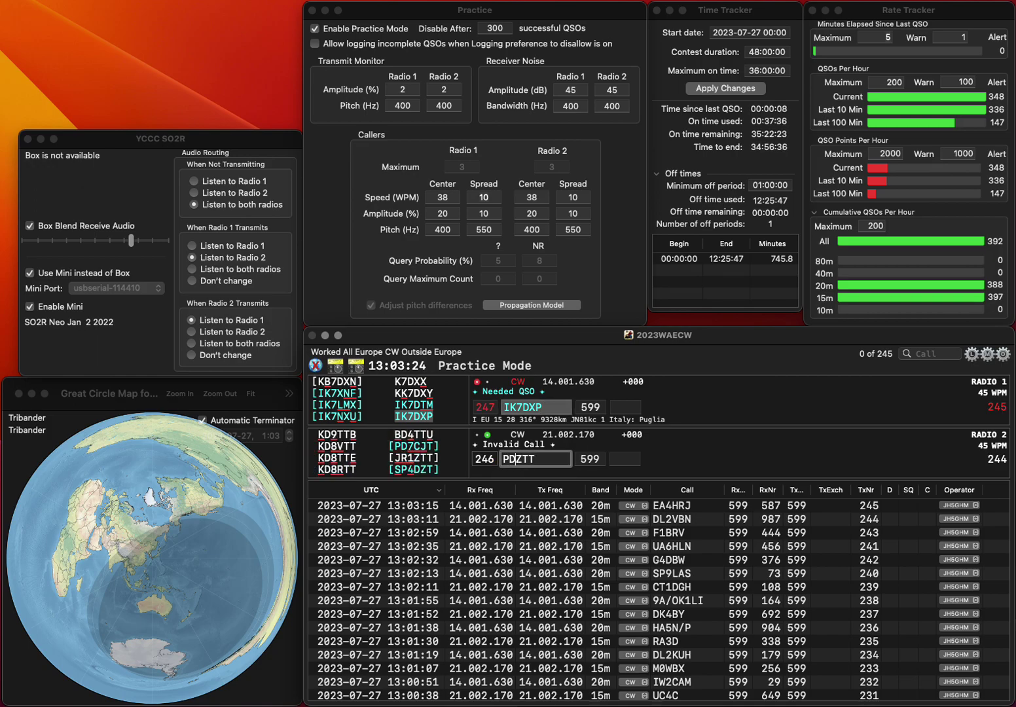
pyautogui.press('BackSpace')
pyautogui.write('B')
pyautogui.press('Return')
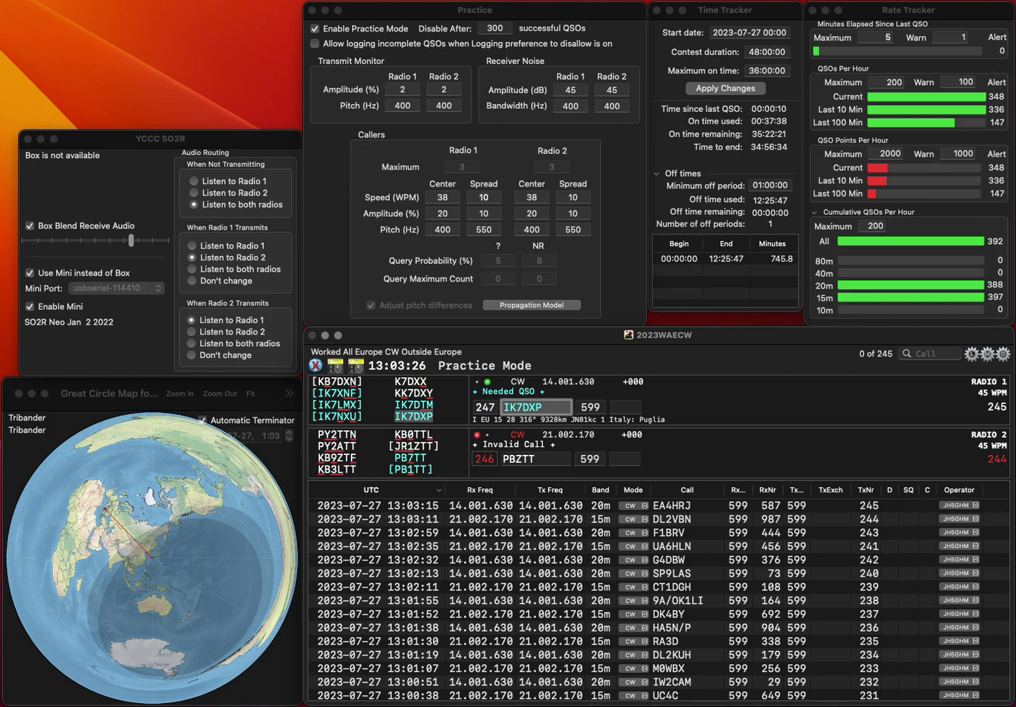
# Enter 28 as the start of IK7DXP's received number, and correct the Radio 2 call to PB7TT and resend it
pyautogui.write('287')
pyautogui.press('Return')
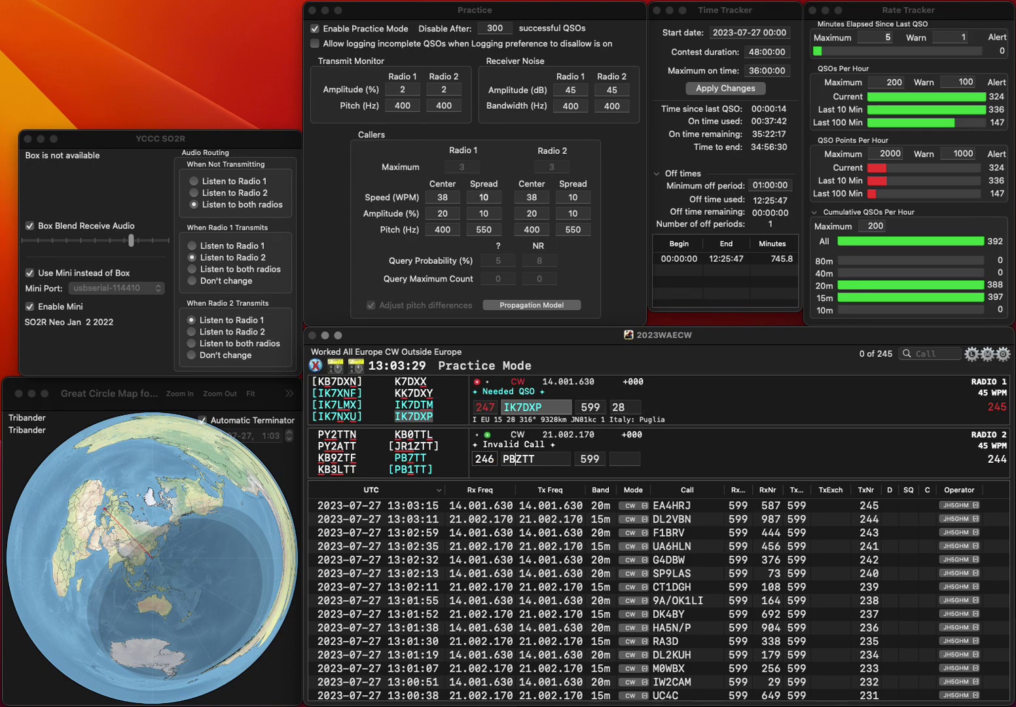
pyautogui.press('Left')
pyautogui.press('Left')
pyautogui.press('BackSpace')
pyautogui.write('7')
pyautogui.press('Return')
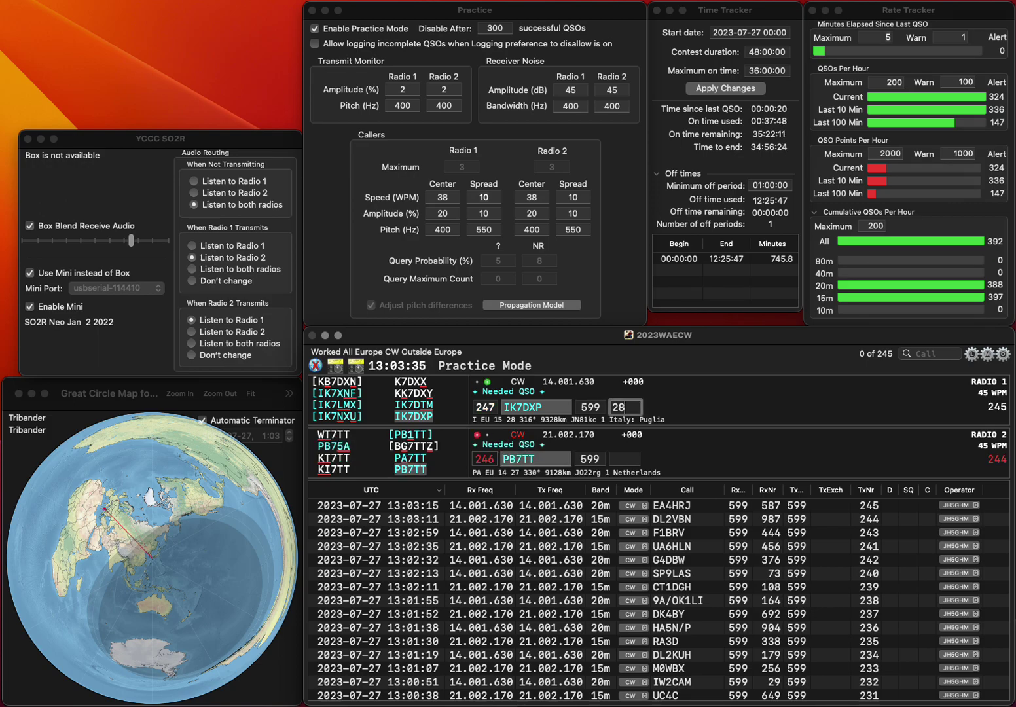
pyautogui.press('Return')
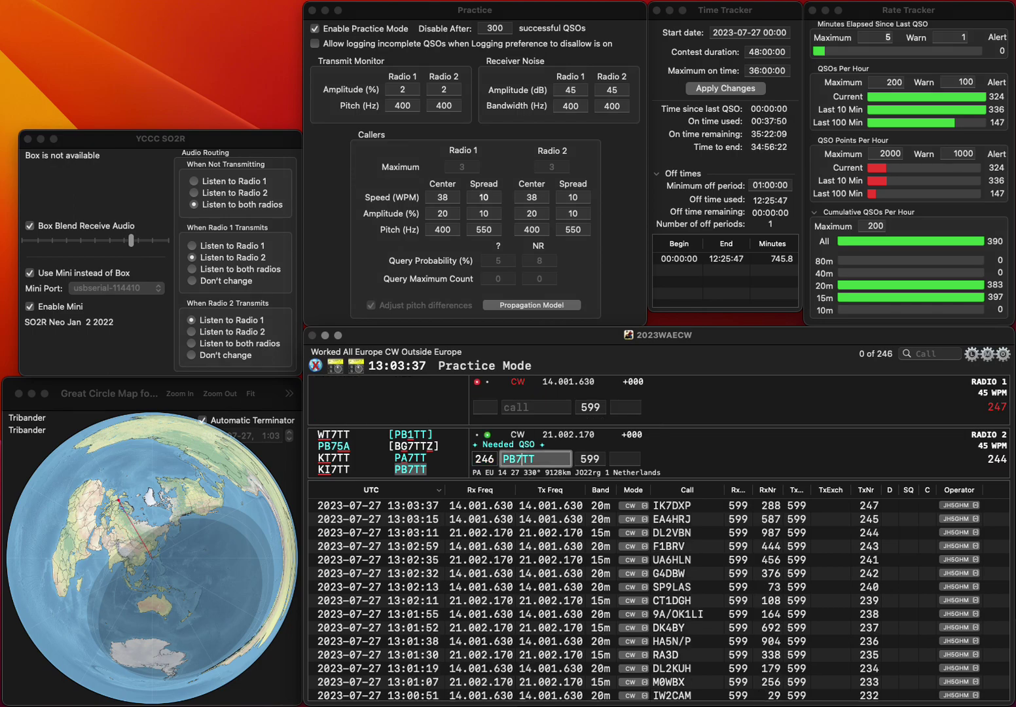
pyautogui.write('724')
pyautogui.press('Return')
pyautogui.write('PA3')
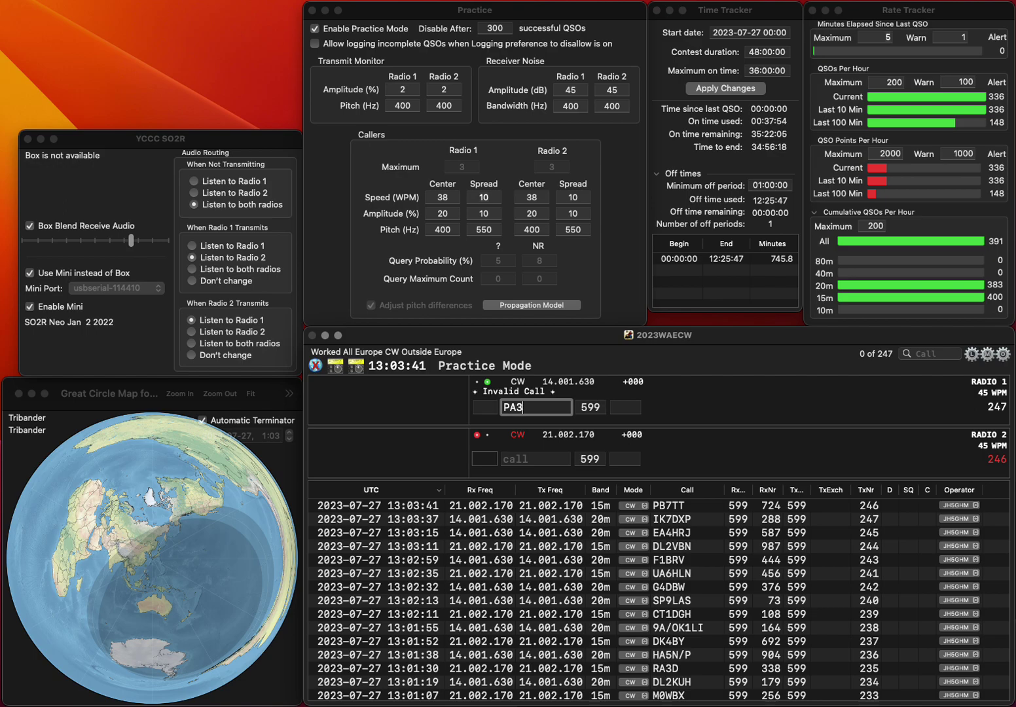
pyautogui.write('ERQ')
pyautogui.press('Return')
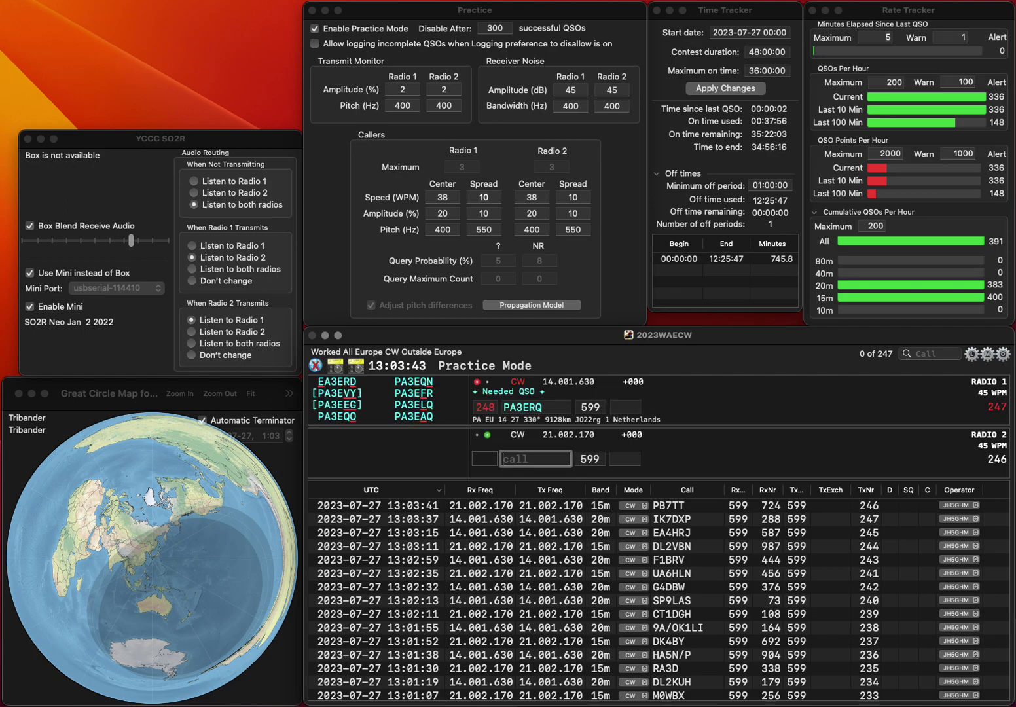
pyautogui.write('EAEOO')
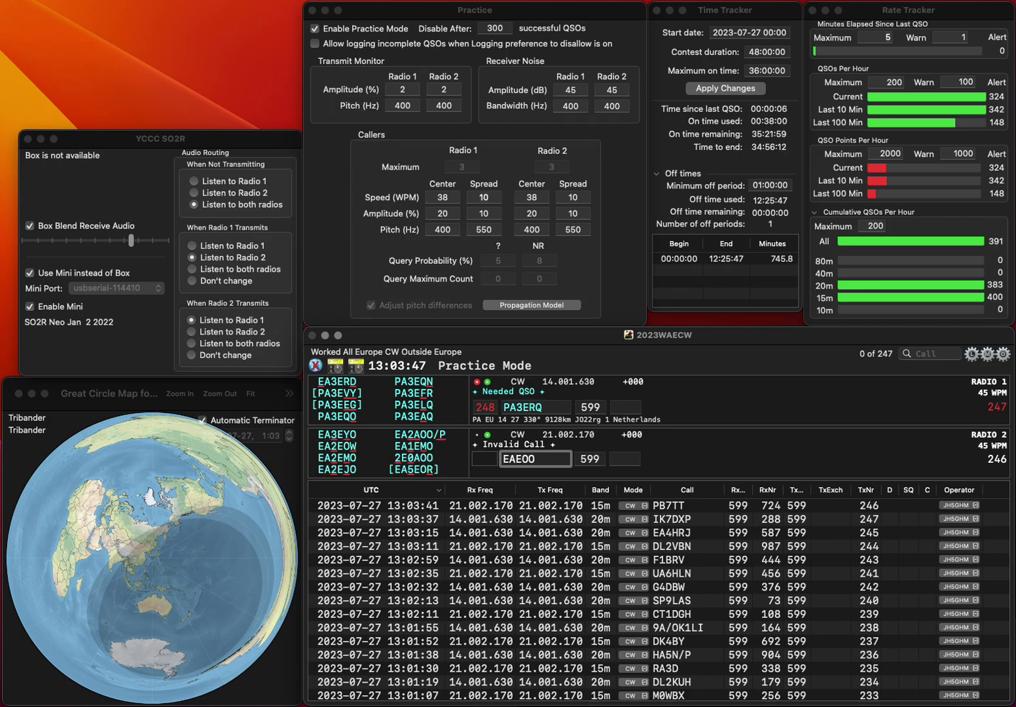
pyautogui.press('Return')
pyautogui.press('`')
pyautogui.press('space')
pyautogui.press('BackSpace')
pyautogui.press('BackSpace')
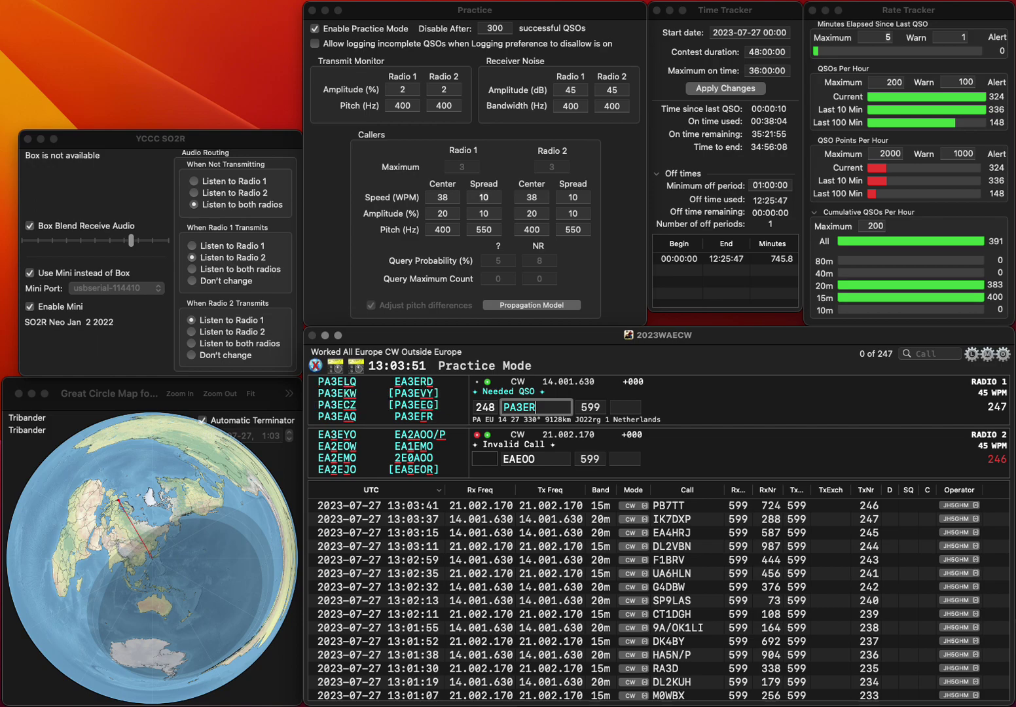
pyautogui.write('LQ')
pyautogui.press('Return')
pyautogui.press('`')
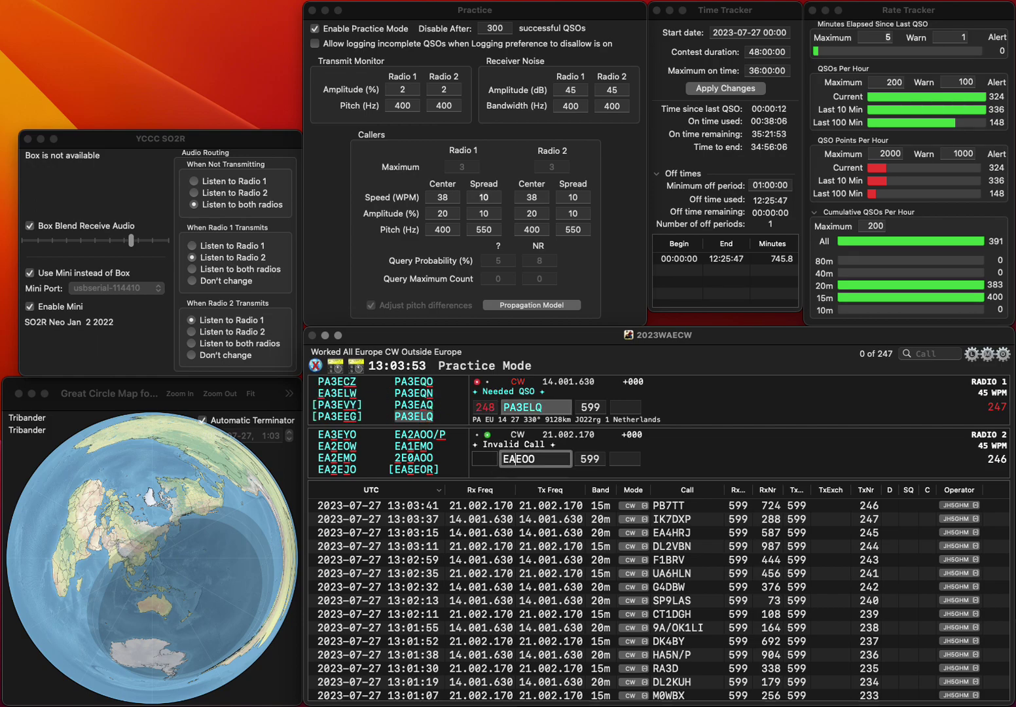
pyautogui.press('BackSpace')
pyautogui.press('BackSpace')
pyautogui.press('BackSpace')
pyautogui.write('4EOO')
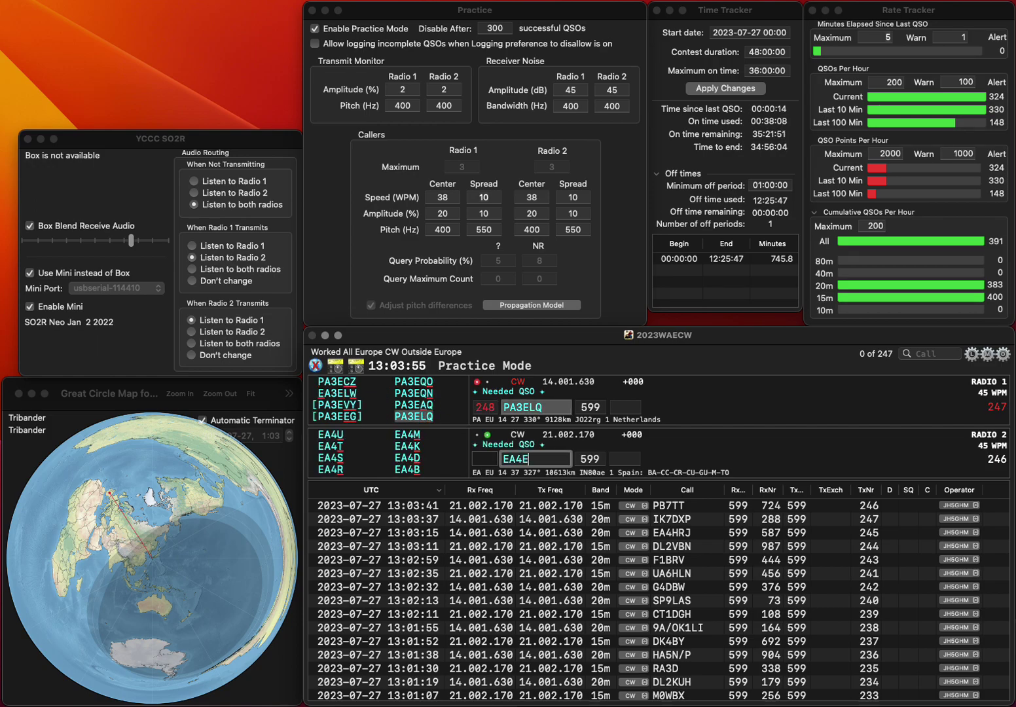
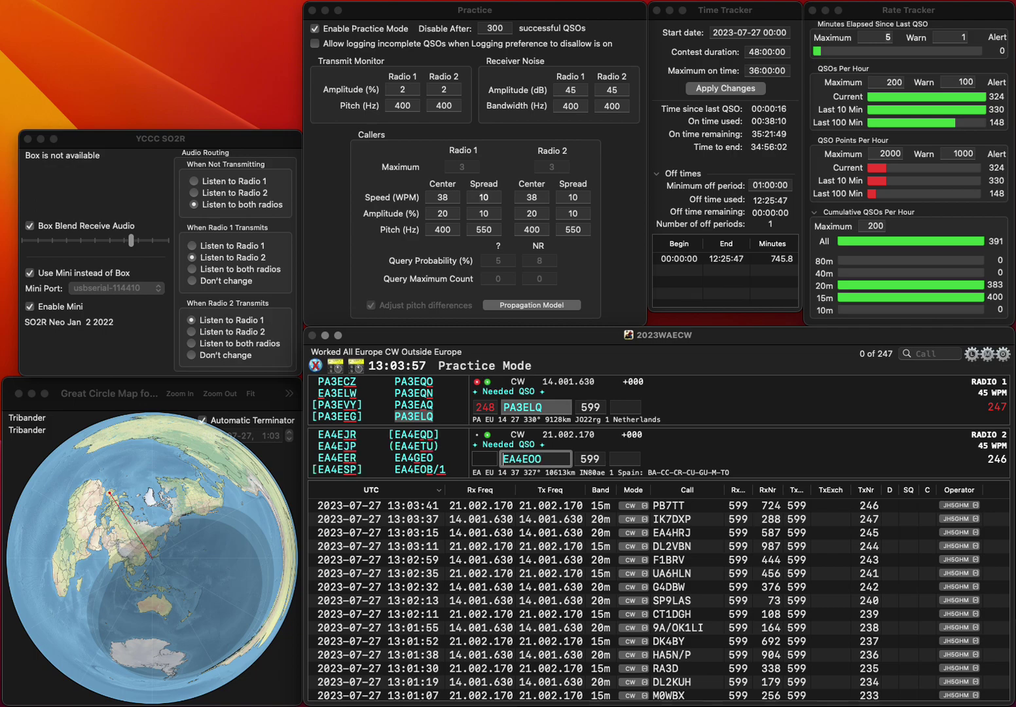
pyautogui.press('Return')
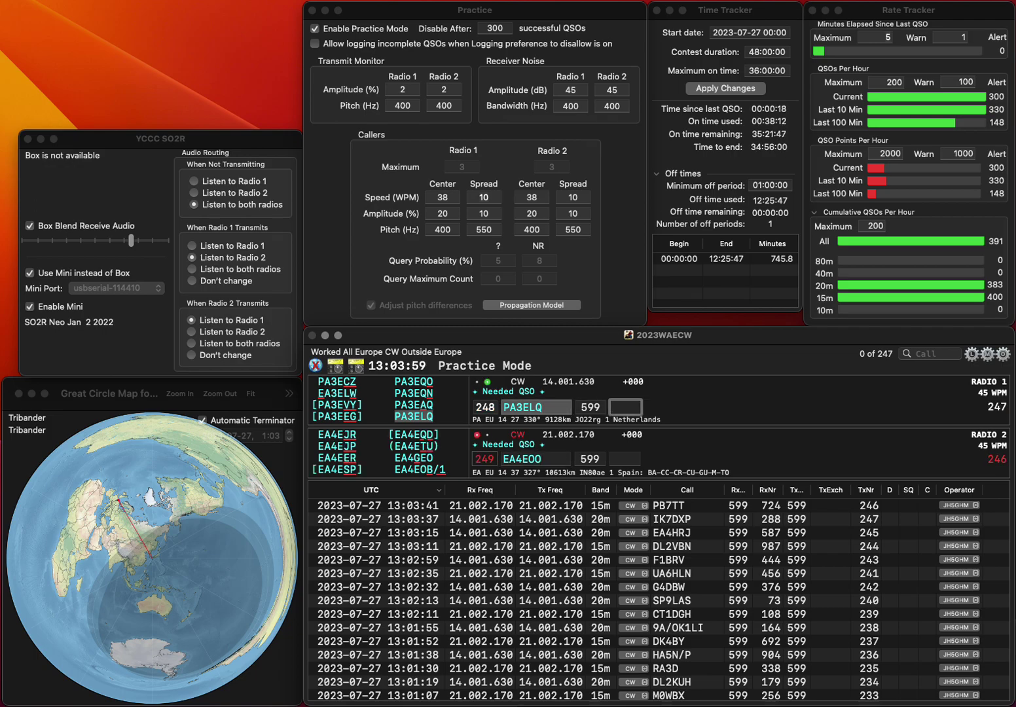
pyautogui.write('143')
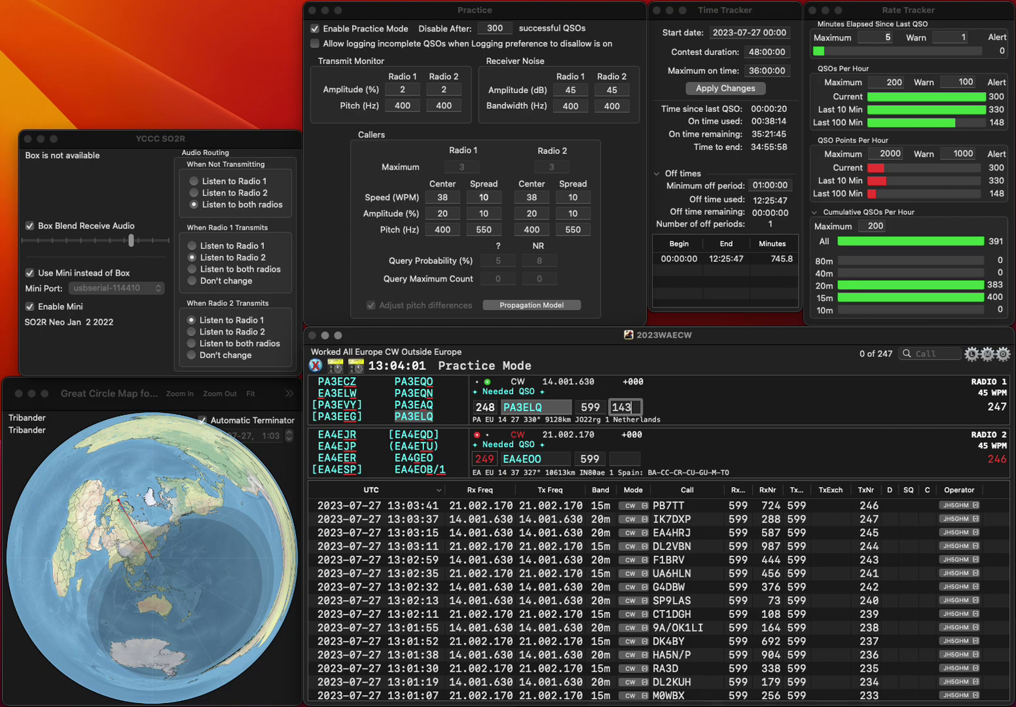
pyautogui.press('Return')
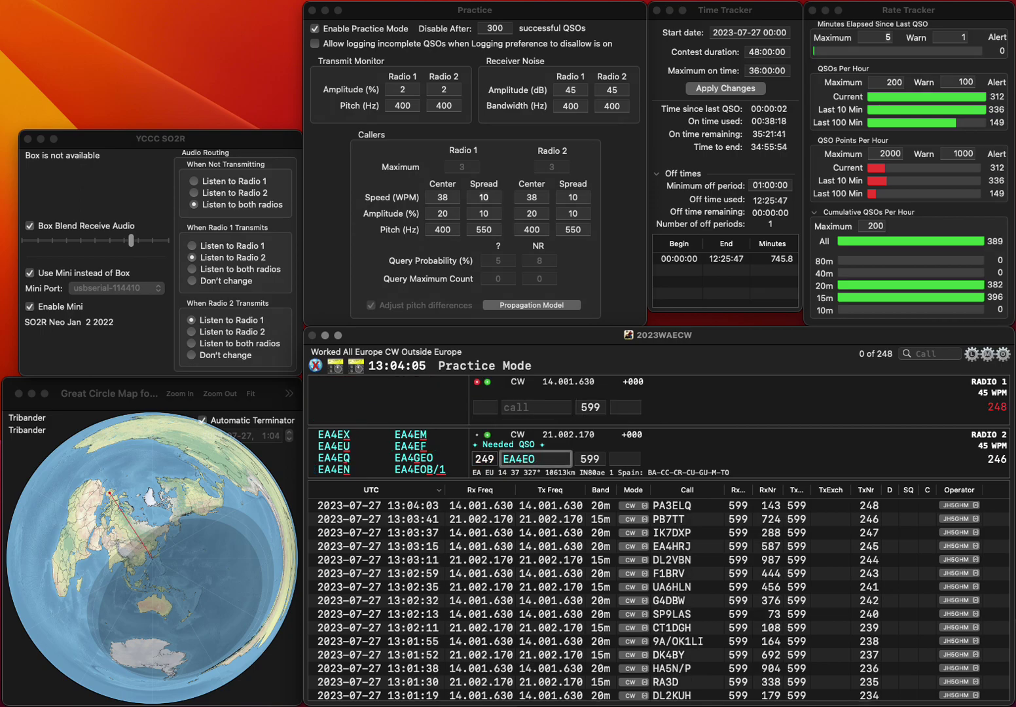
pyautogui.press('F1')
pyautogui.write('SP4EOO')
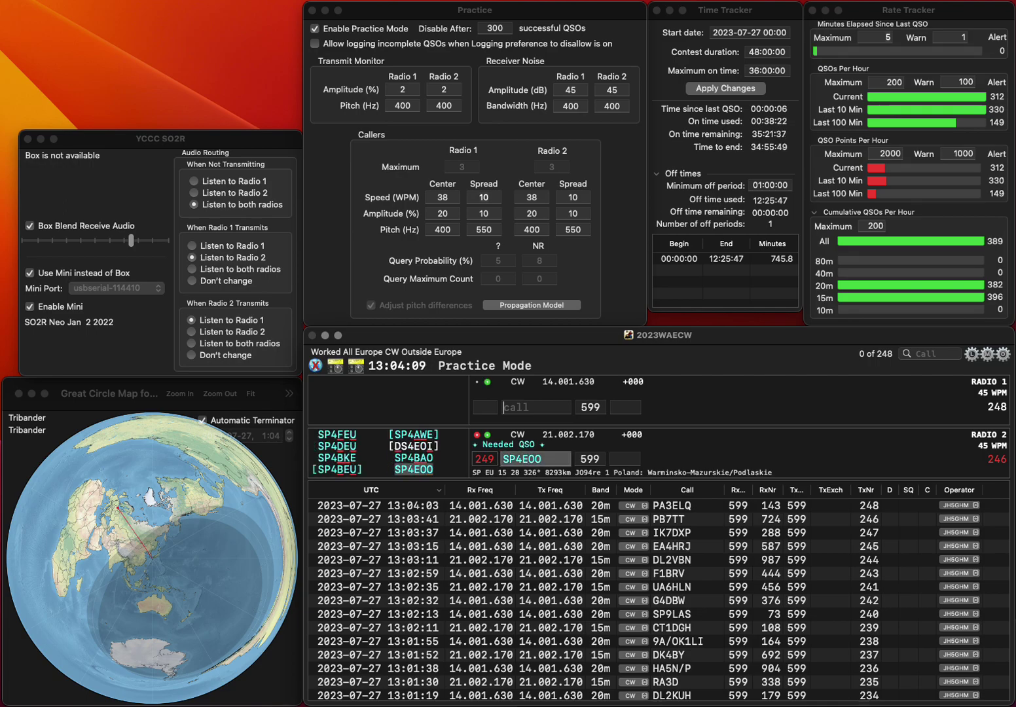
pyautogui.press('Return')
# Enter the call OK2PAD on Radio 1 and send the exchange
pyautogui.write('OK2PAD')
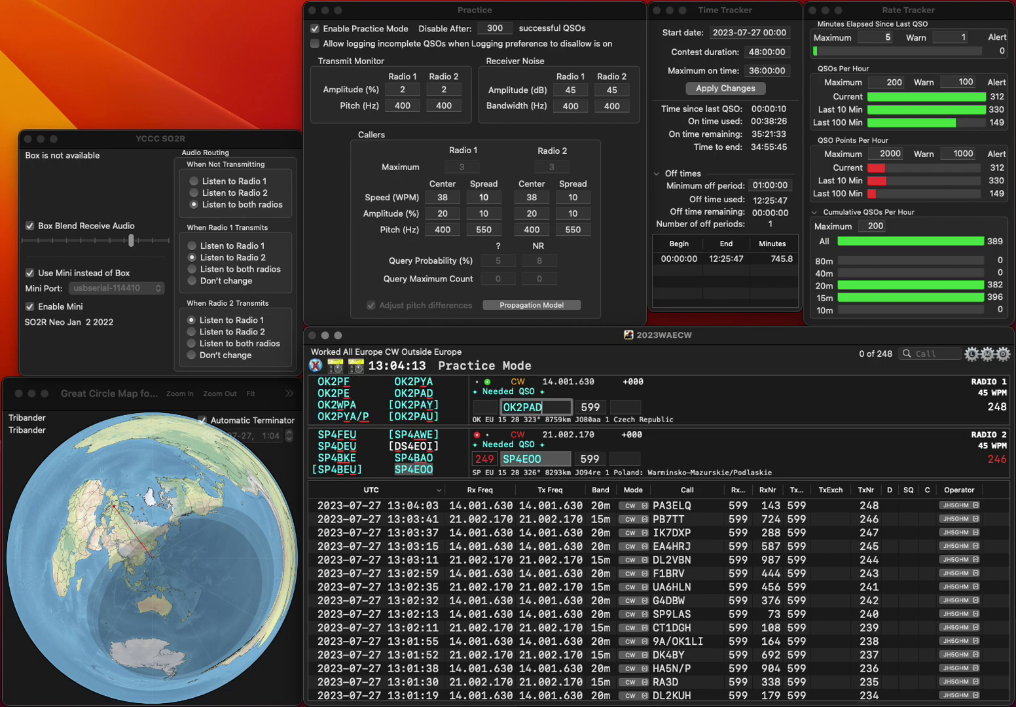
pyautogui.press('space')
pyautogui.press('Return')
pyautogui.press('space')
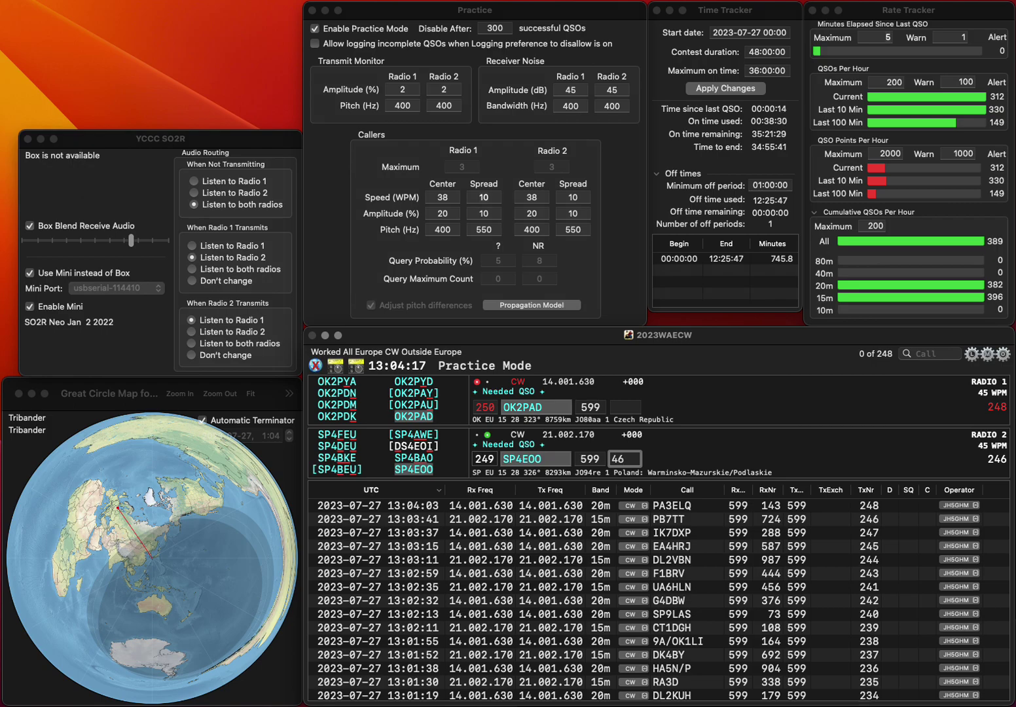
pyautogui.press('Return')
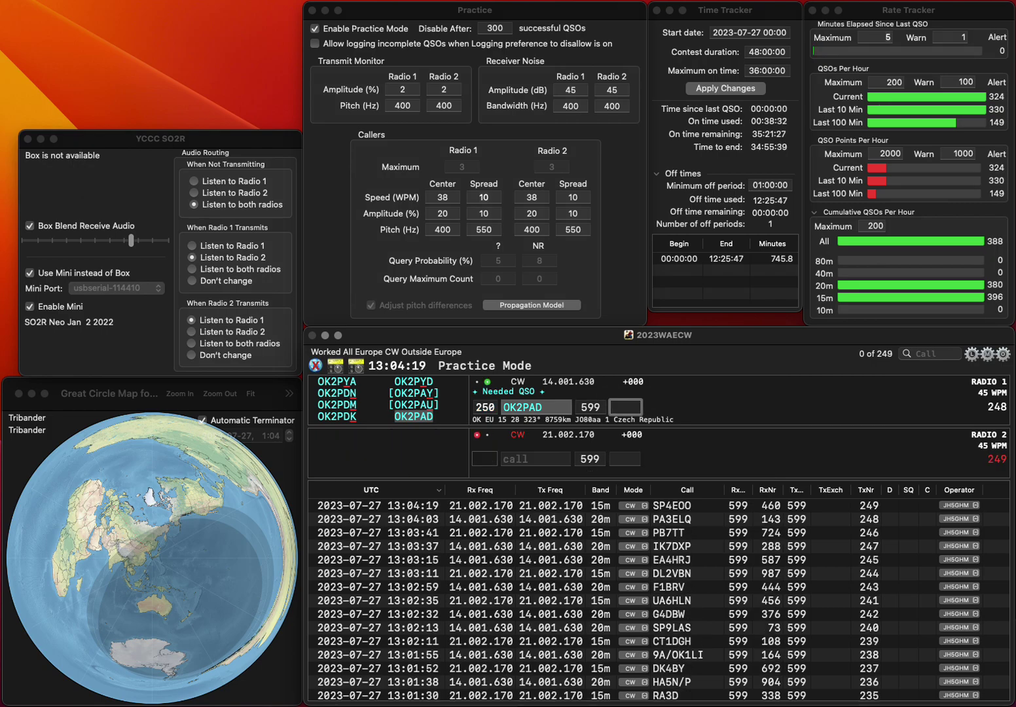
pyautogui.write('915')
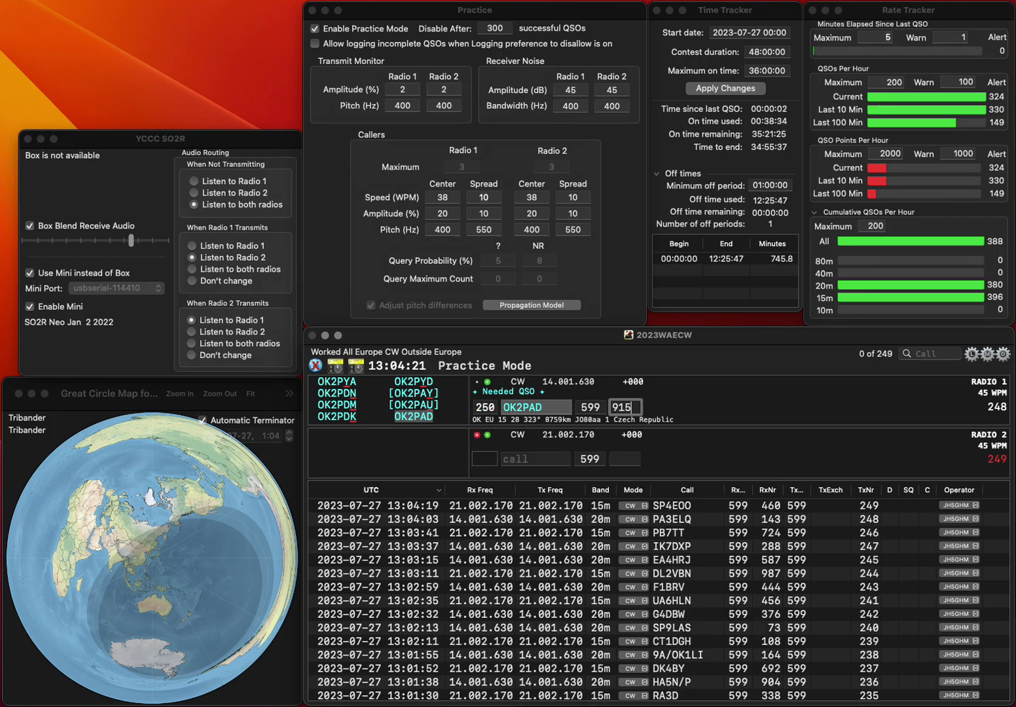
pyautogui.press('Return')
# Enter the call G0VSS on Radio 2 and send the exchange
pyautogui.write('G0')
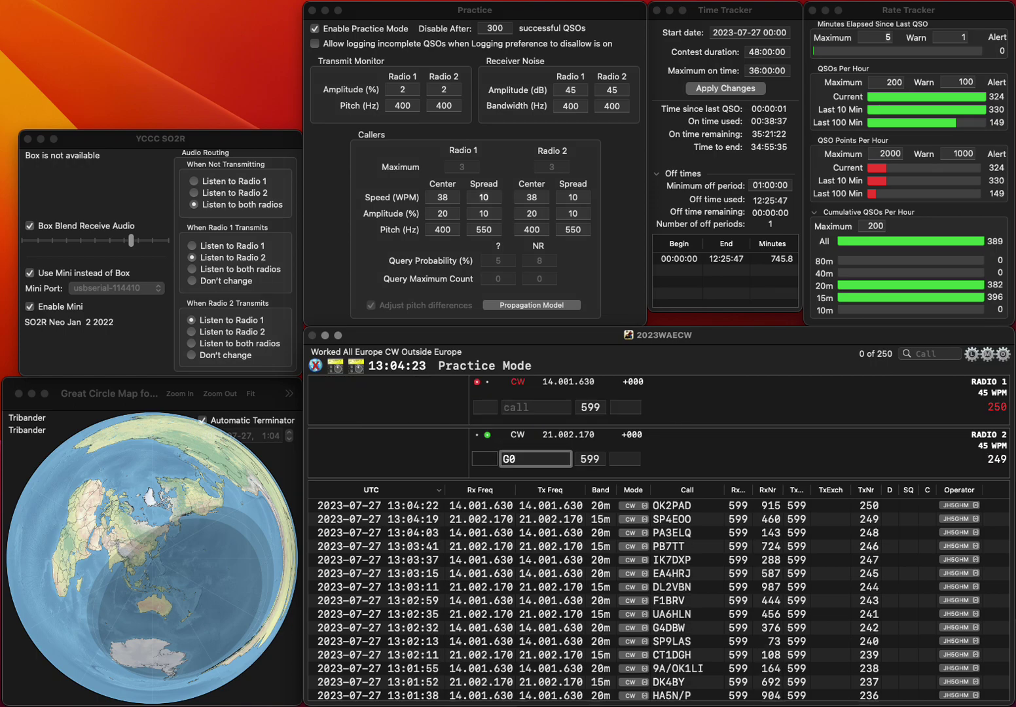
pyautogui.write('VSS')
pyautogui.press('Return')
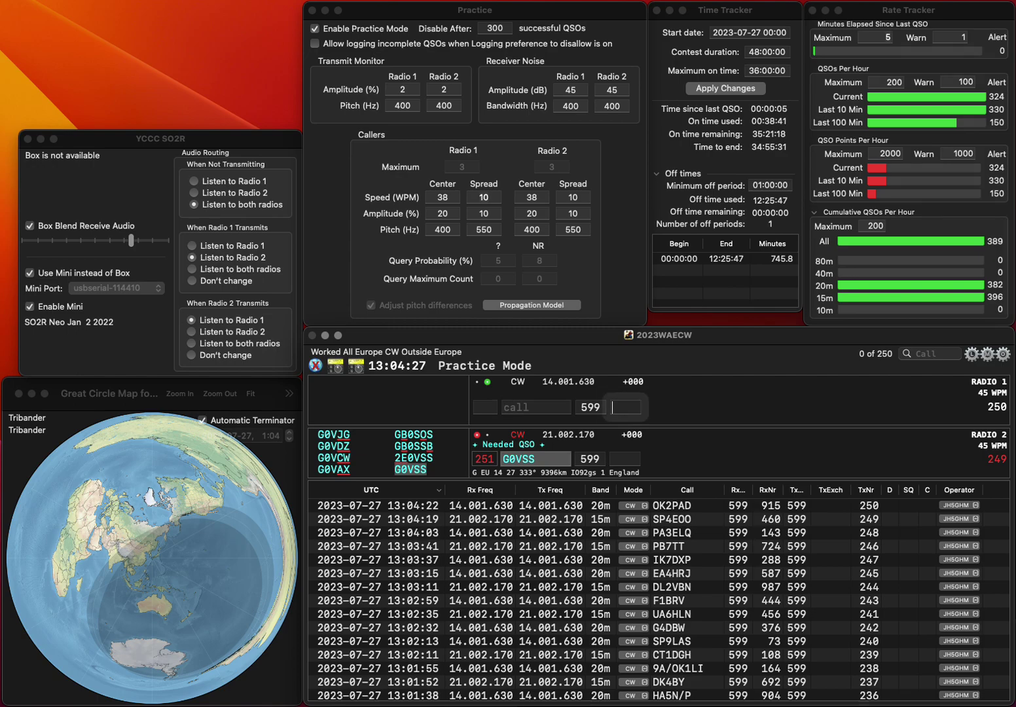
# Enter the call DO2EN on Radio 1 and send the exchange
pyautogui.write('DL2')
pyautogui.press('BackSpace')
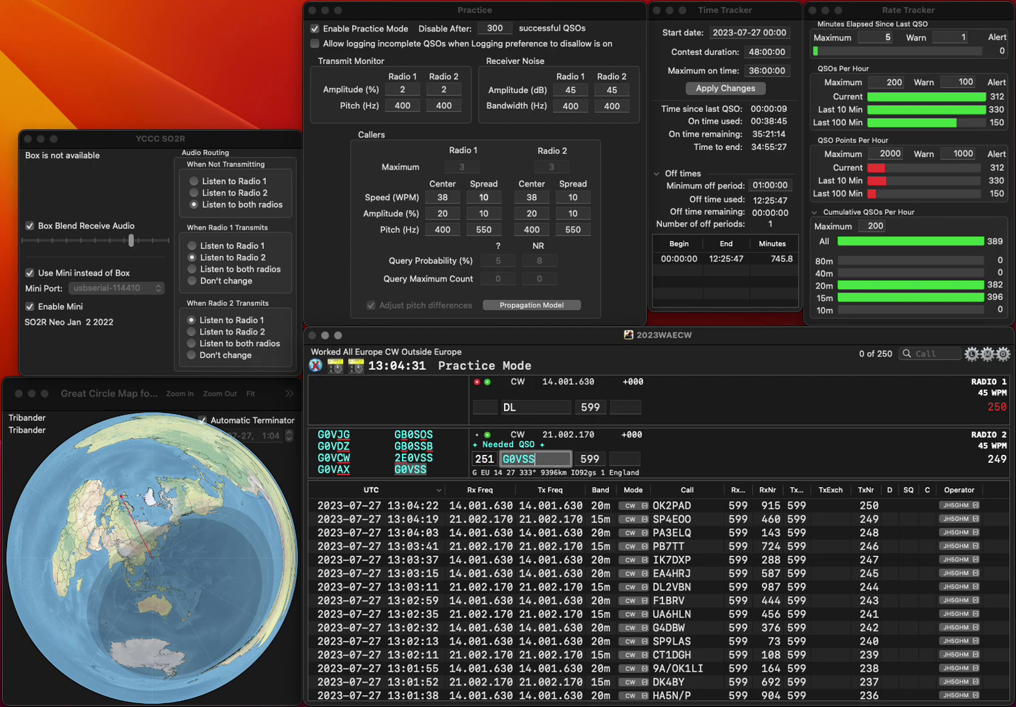
pyautogui.write('O2EN')
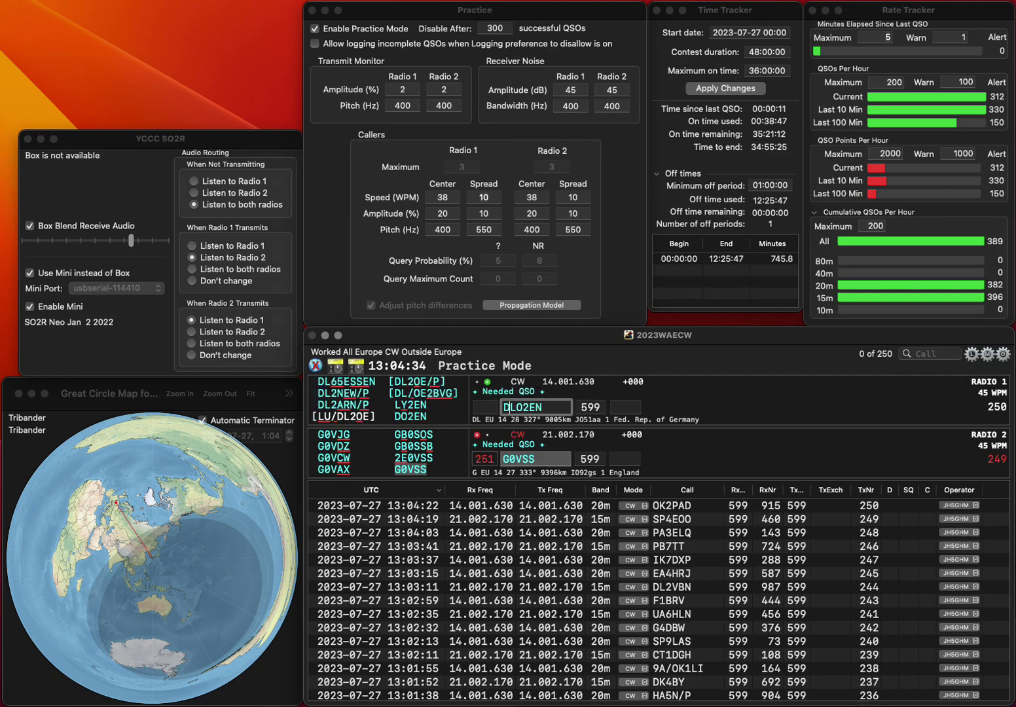
pyautogui.press('Delete')
pyautogui.press('Return')
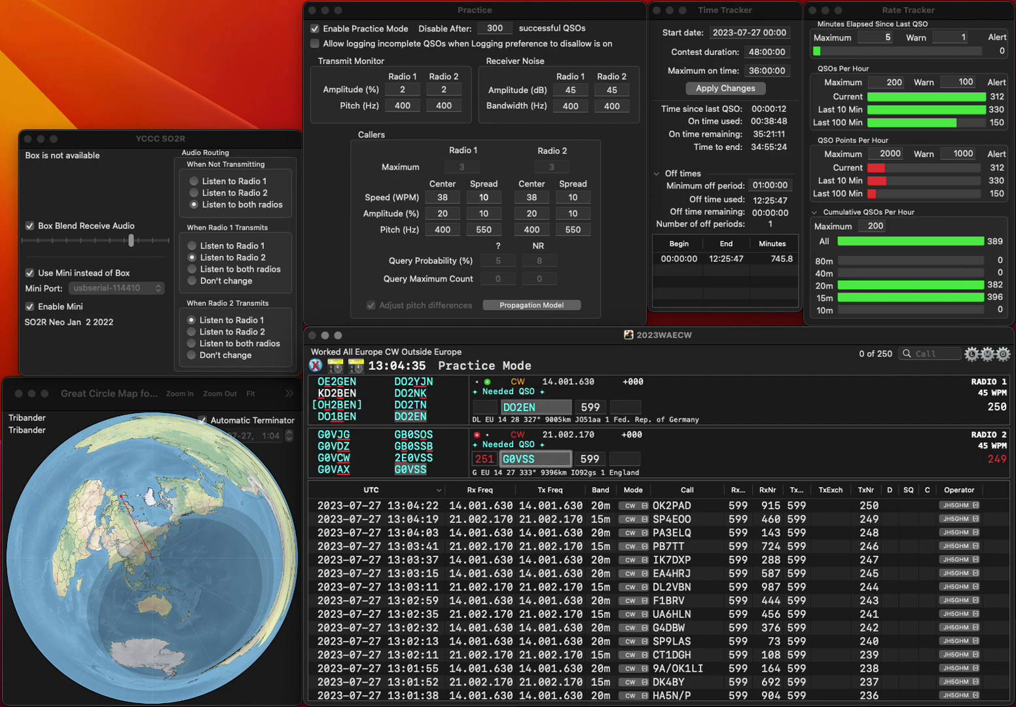
# Log G0VSS on Radio 2 with received number 261
pyautogui.press('space')
pyautogui.write('261')
pyautogui.press('Return')
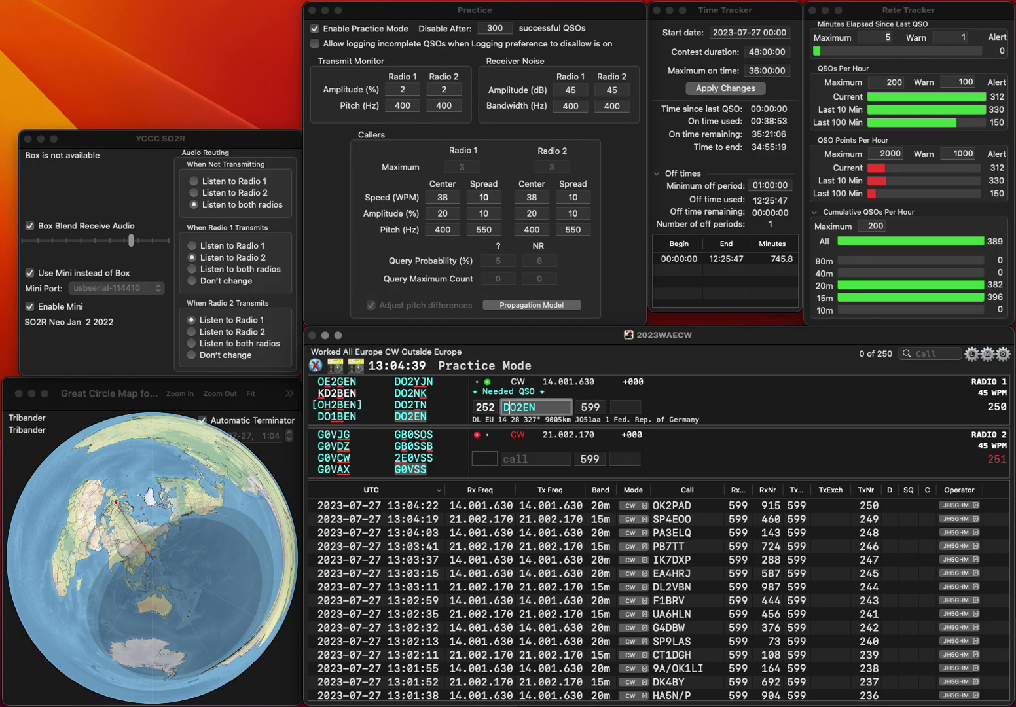
# Log DO2EN on Radio 1 with received number 568
pyautogui.press('space')
pyautogui.write('568')
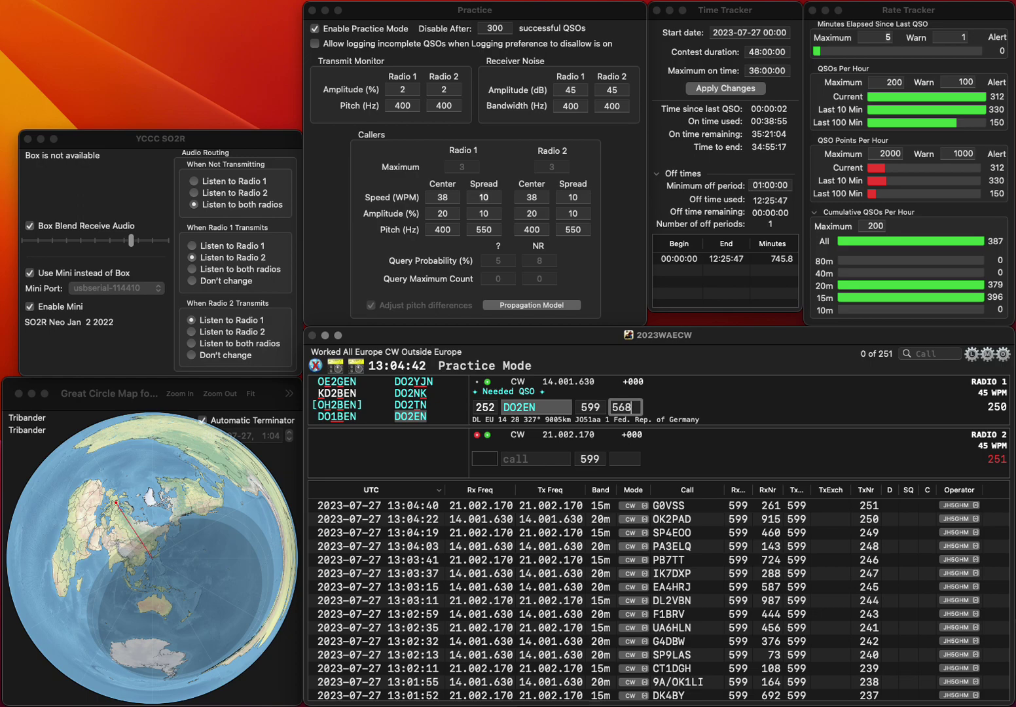
pyautogui.press('Return')
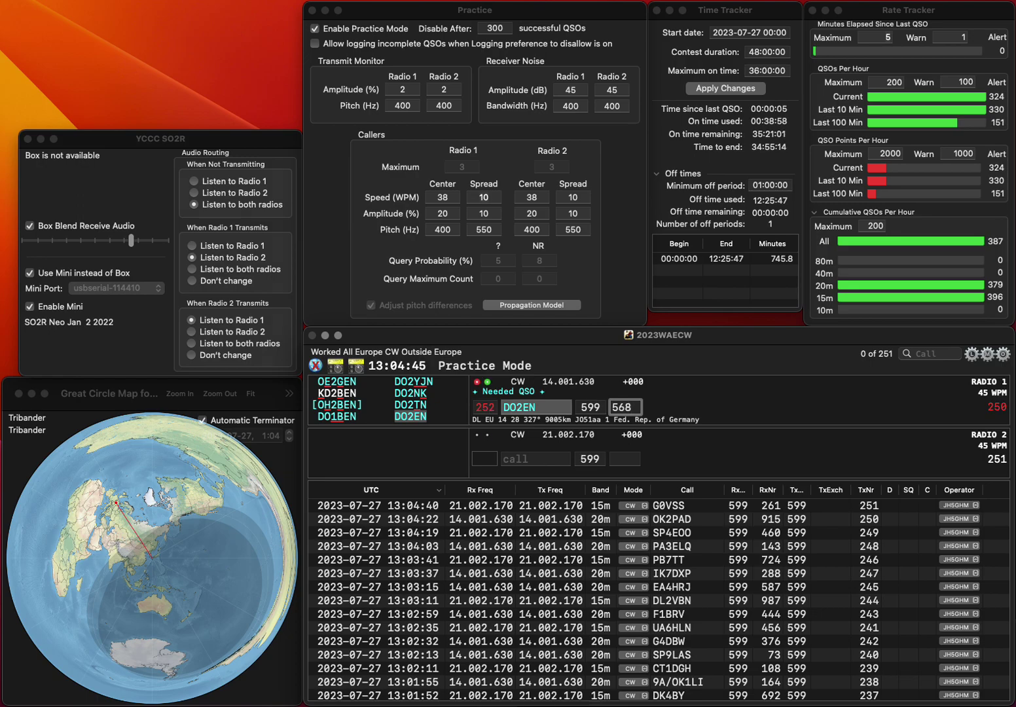
# Enter the call G4XWP on Radio 2 and send the exchange
pyautogui.write('D')
pyautogui.press('BackSpace')
pyautogui.write('G4XWP')
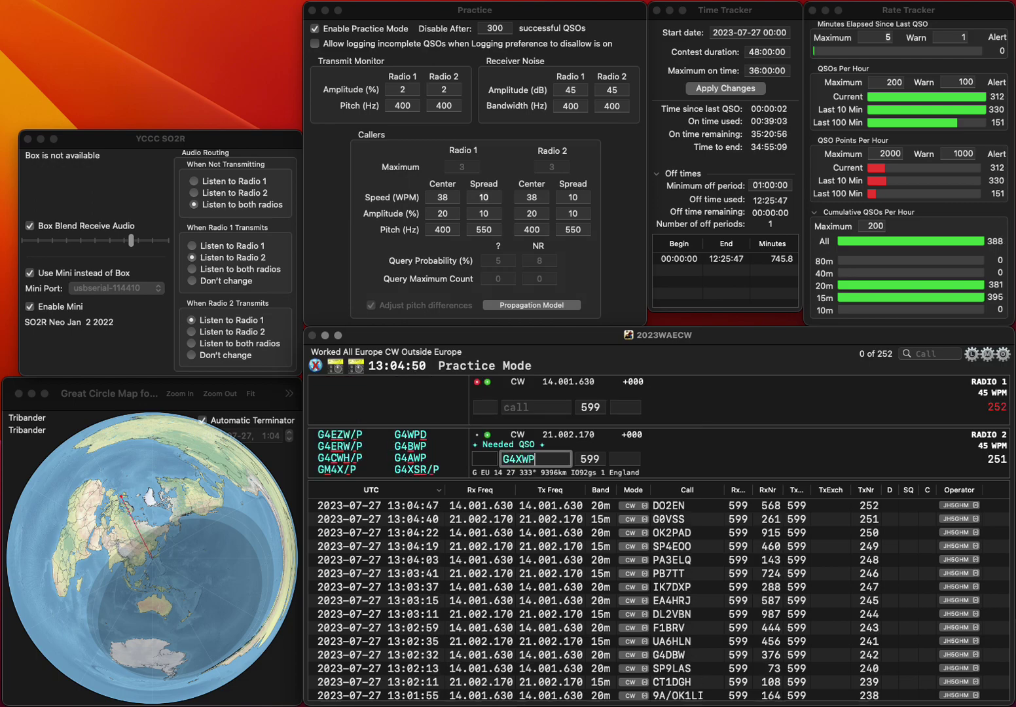
pyautogui.press('Return')
# Enter the call CT1END on Radio 1 and send the exchange
pyautogui.write('T1END')
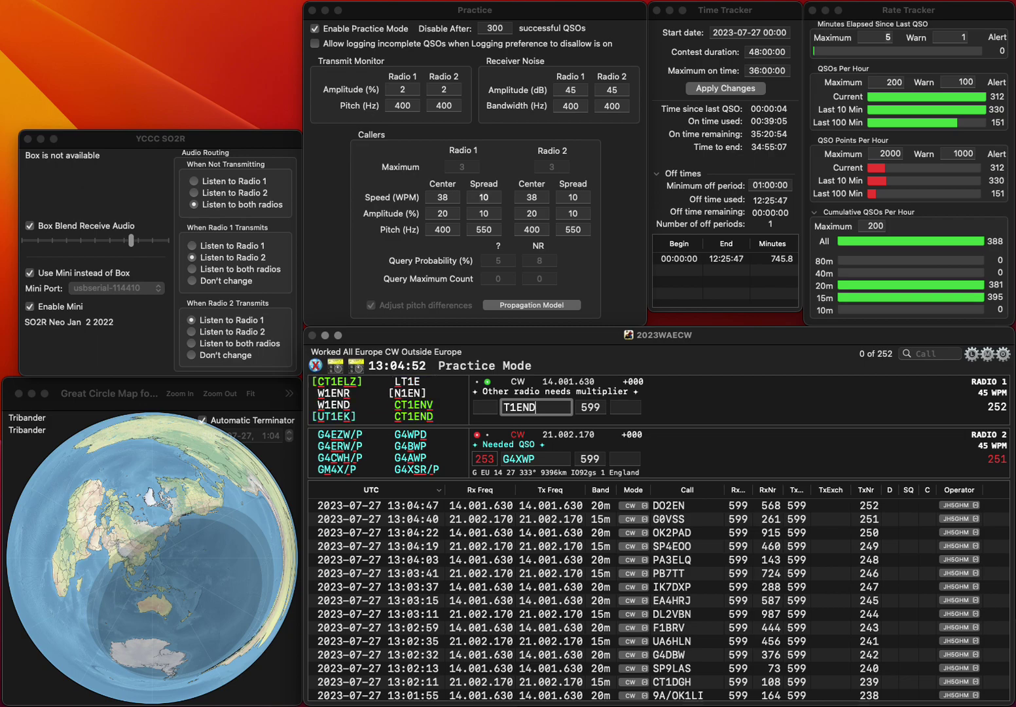
pyautogui.press('Home')
pyautogui.write('C')
pyautogui.press('Return')
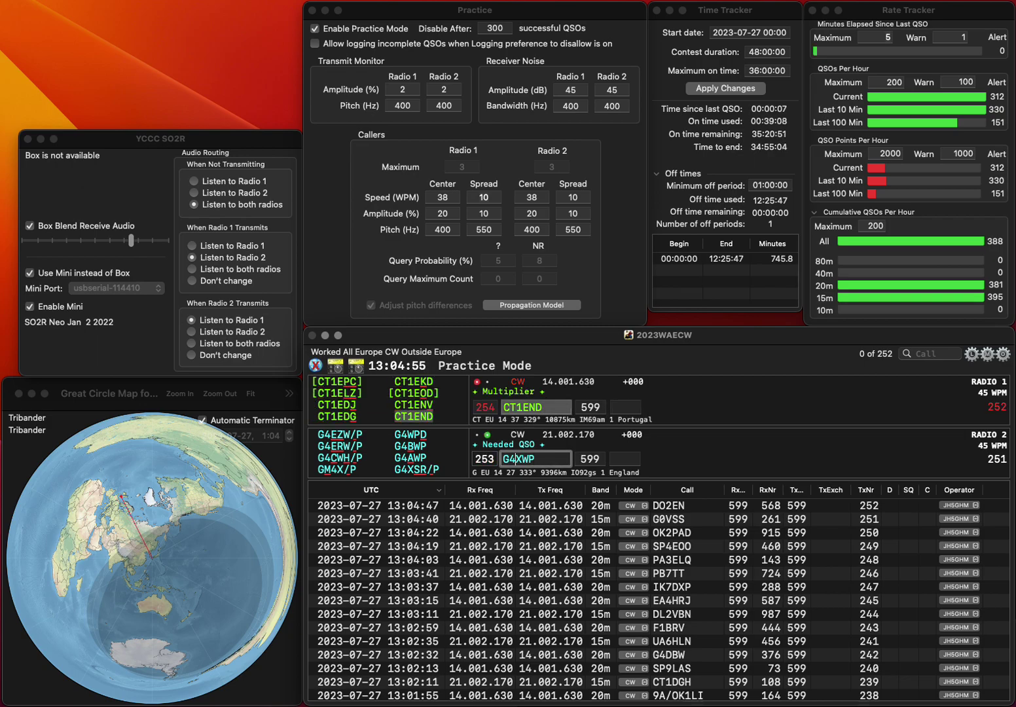
pyautogui.press('Delete')
pyautogui.write('B')
pyautogui.press('Return')
# Log CT1END on Radio 1 with received number 704 and G4BWP on Radio 2 with 21
pyautogui.press('space')
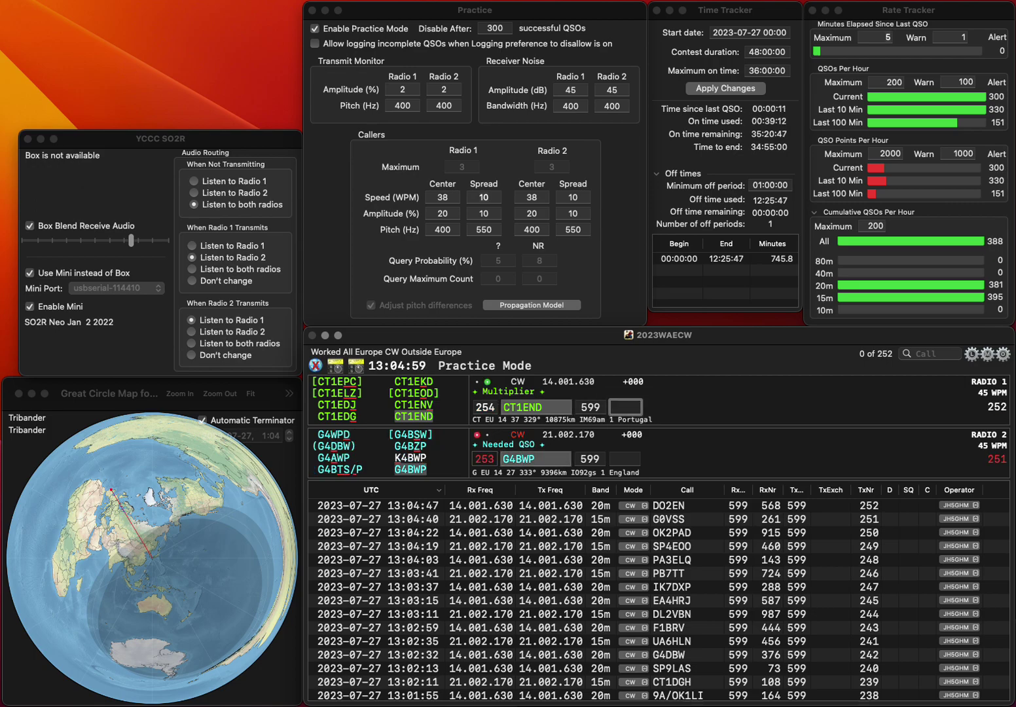
pyautogui.write('704')
pyautogui.press('Return')
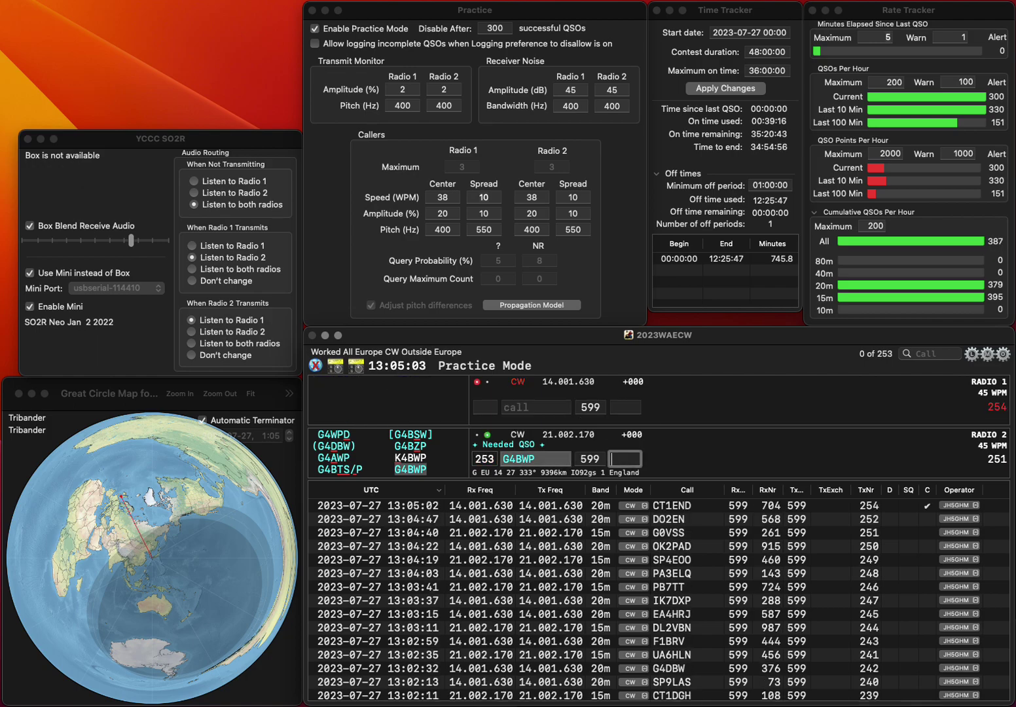
pyautogui.write('21')
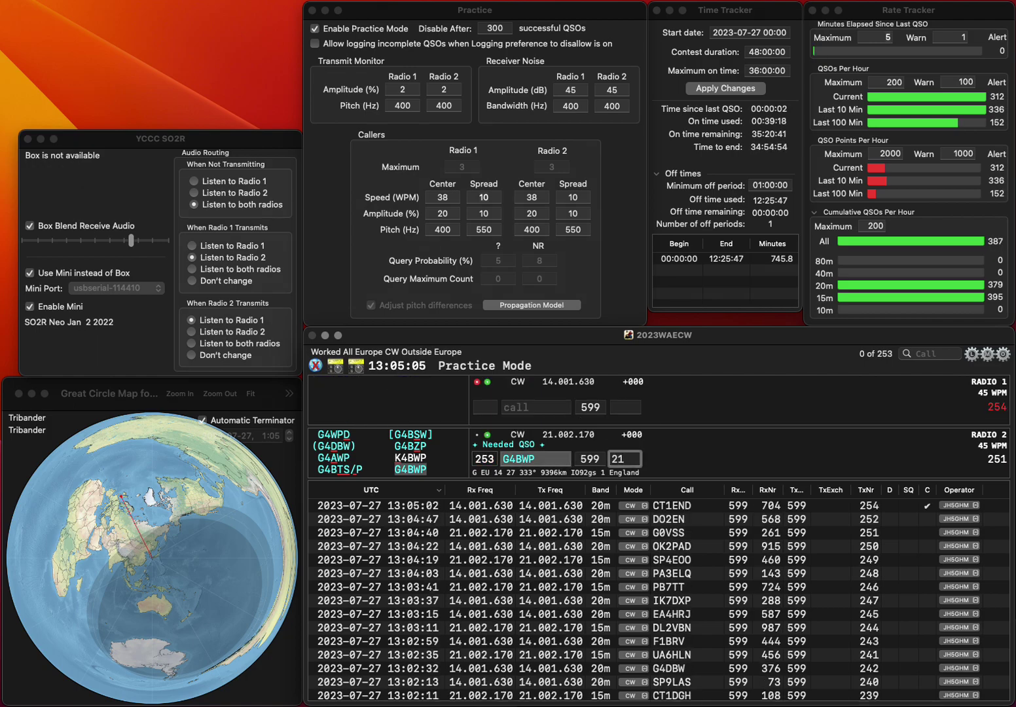
pyautogui.press('Return')
pyautogui.write('BFR')
pyautogui.press('Tab')
pyautogui.write('DH')
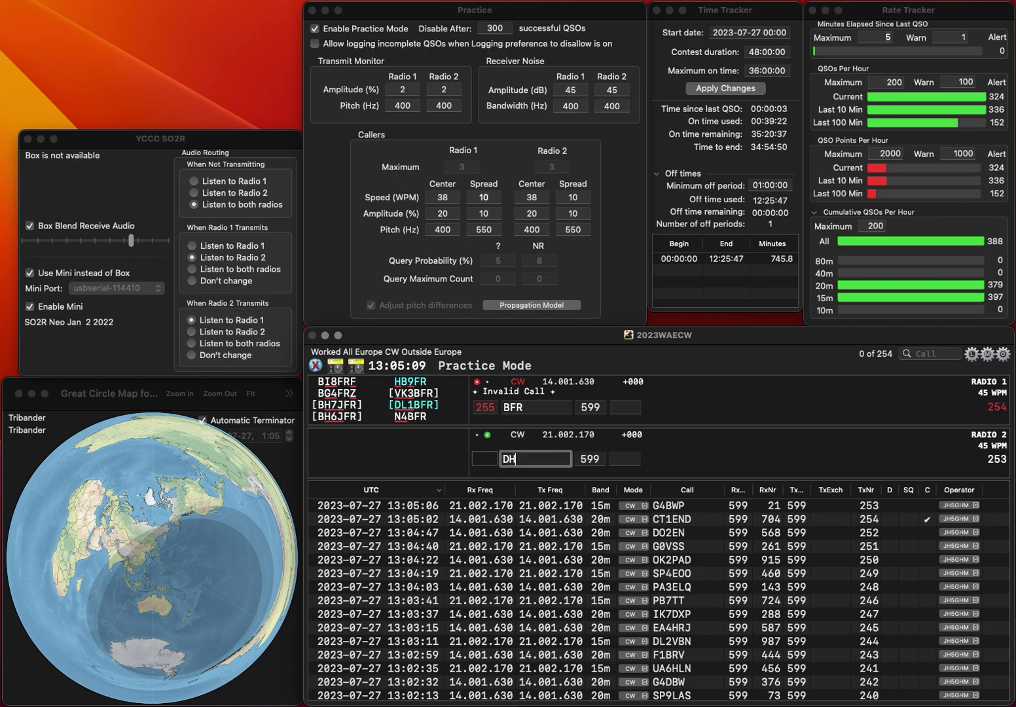
pyautogui.write('1AKY')
pyautogui.press('Return')
# Clear the partial call BFR from Radio 1 and transmit again on that radio
pyautogui.press('Tab')
pyautogui.press('space')
pyautogui.press('space')
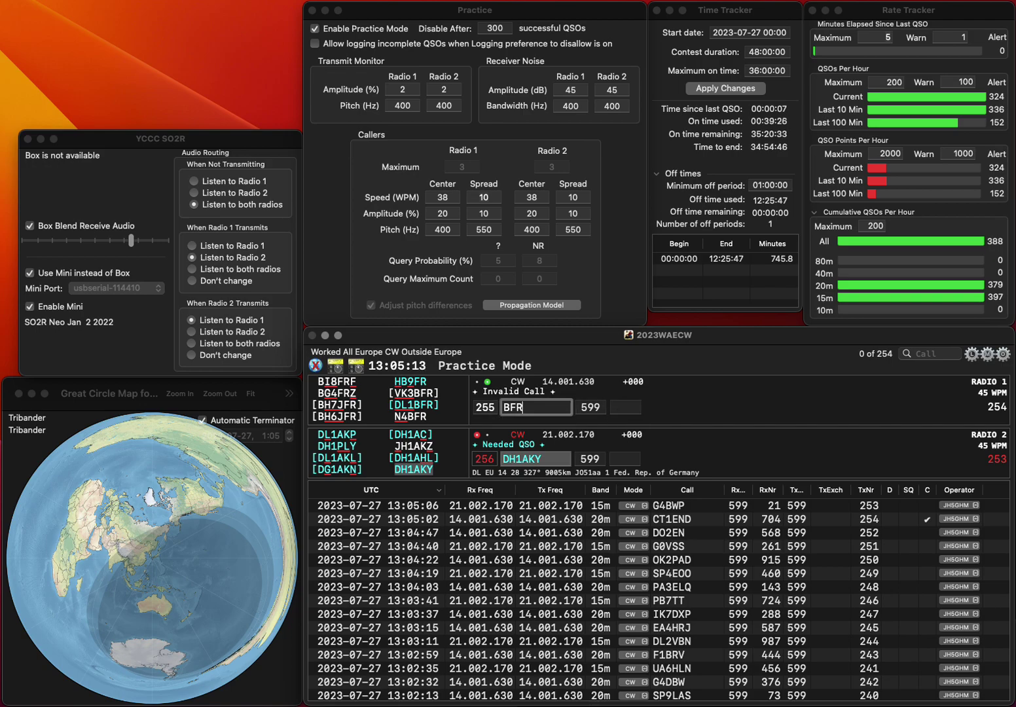
pyautogui.press('super+a')
pyautogui.press('BackSpace')
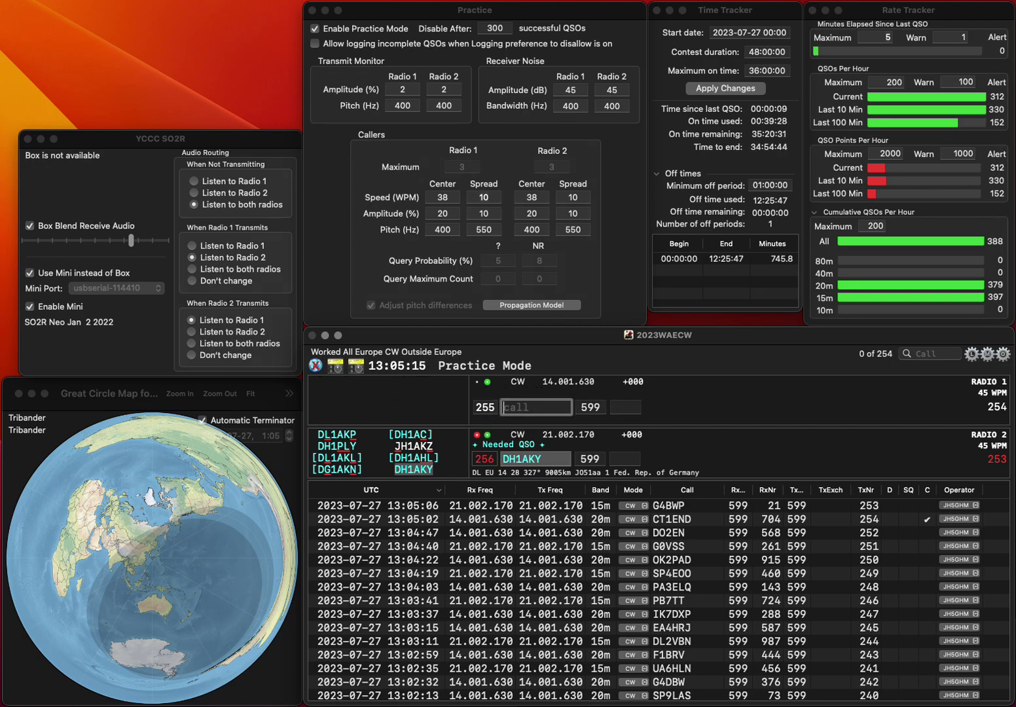
pyautogui.press('F1')
pyautogui.press('`')
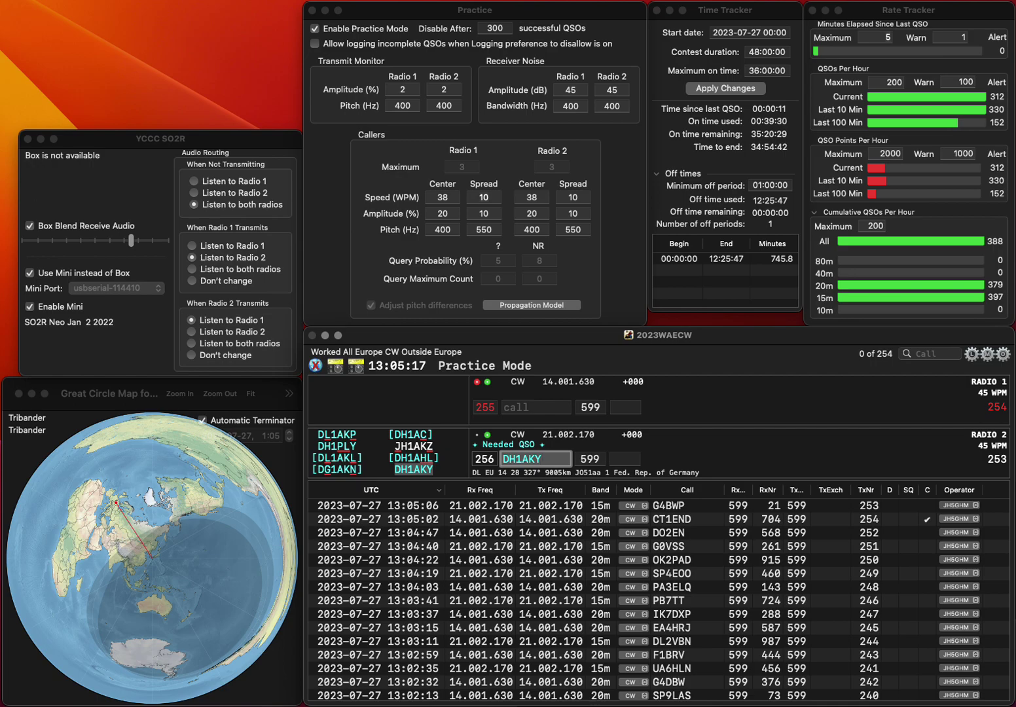
# Repeat the message transmissions while switching radios, and log DH1AKY on Radio 2 with received number 446
pyautogui.press('`')
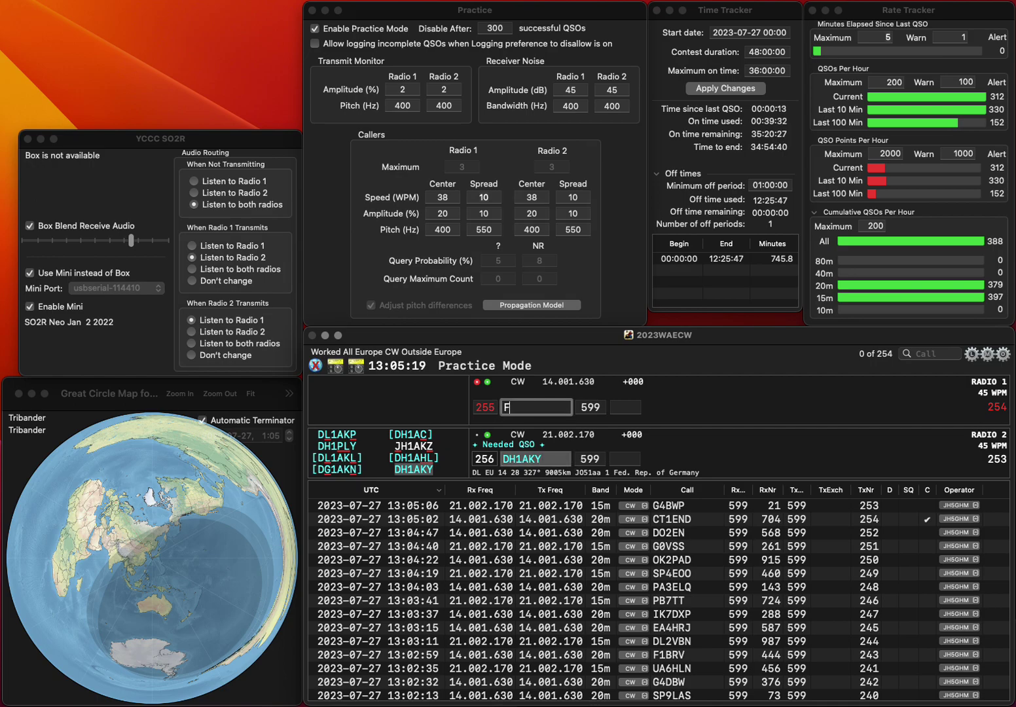
pyautogui.press('`')
pyautogui.press('F2')
pyautogui.press('`')
pyautogui.press('F1')
pyautogui.press('`')
pyautogui.press('Tab')
pyautogui.write('446')
pyautogui.press('Return')
# Enter the call S56FL on Radio 1 and send the exchange
pyautogui.write('F')
pyautogui.press('BackSpace')
pyautogui.write('S6FR')
pyautogui.press('BackSpace')
pyautogui.write('L')
pyautogui.write('5')
pyautogui.press('Return')
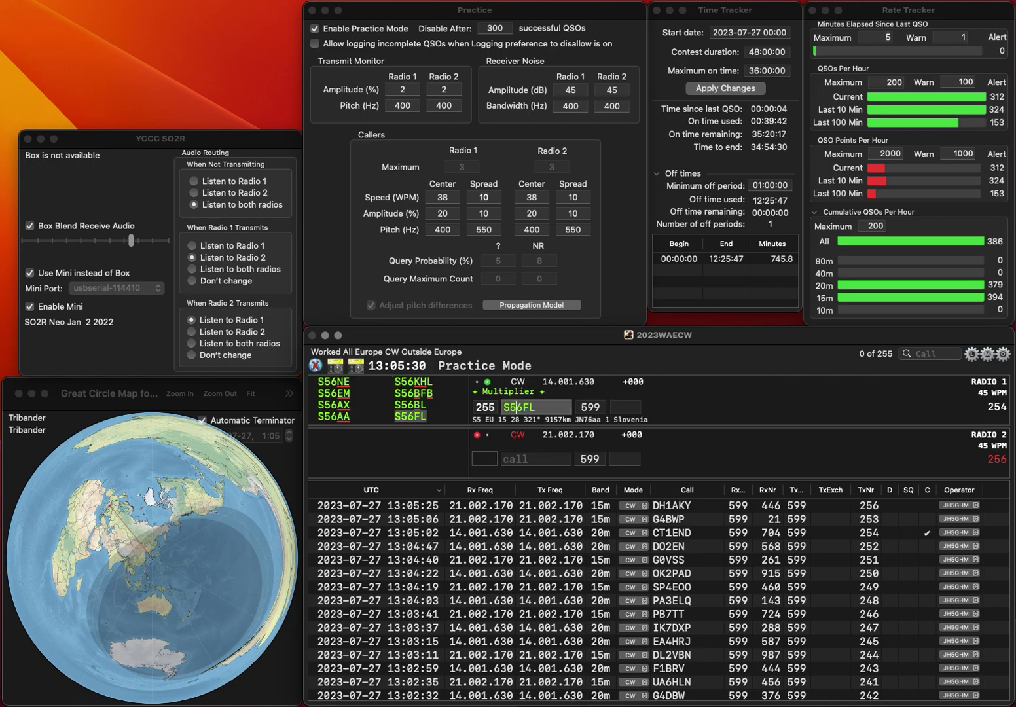
pyautogui.write('RA7')
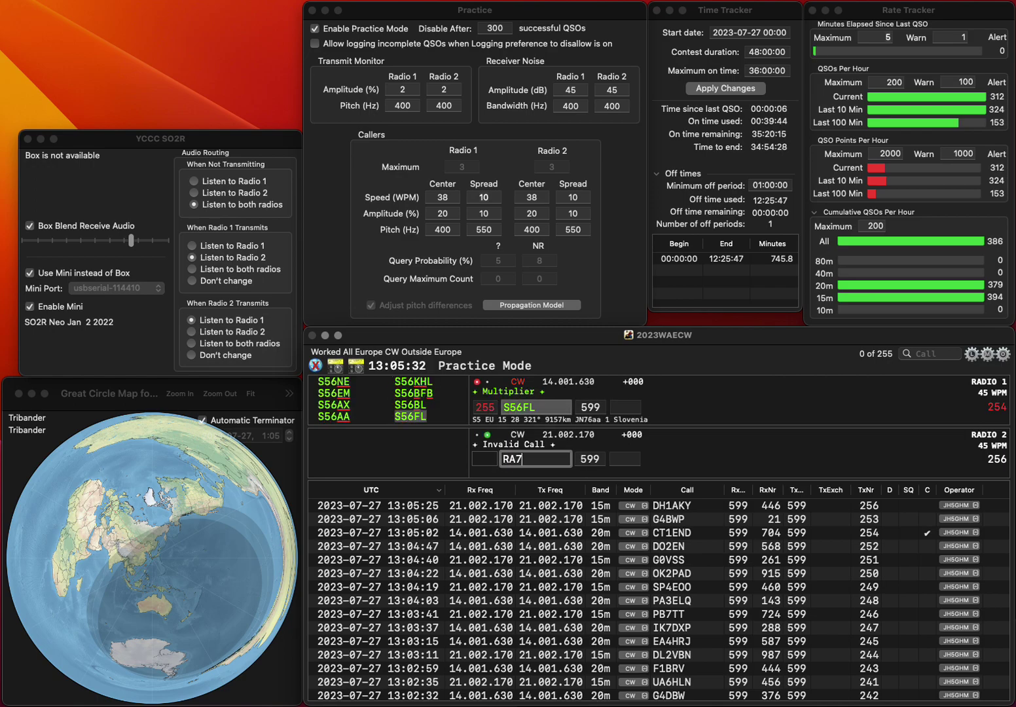
pyautogui.write('C')
pyautogui.press('Return')
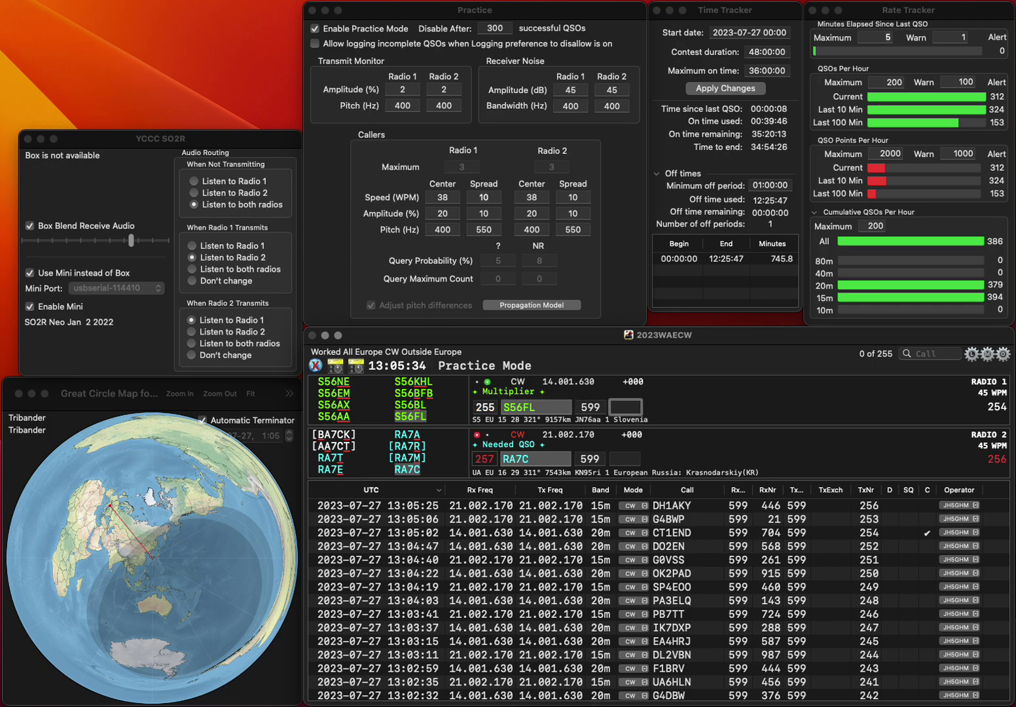
pyautogui.write('921')
pyautogui.press('Return')
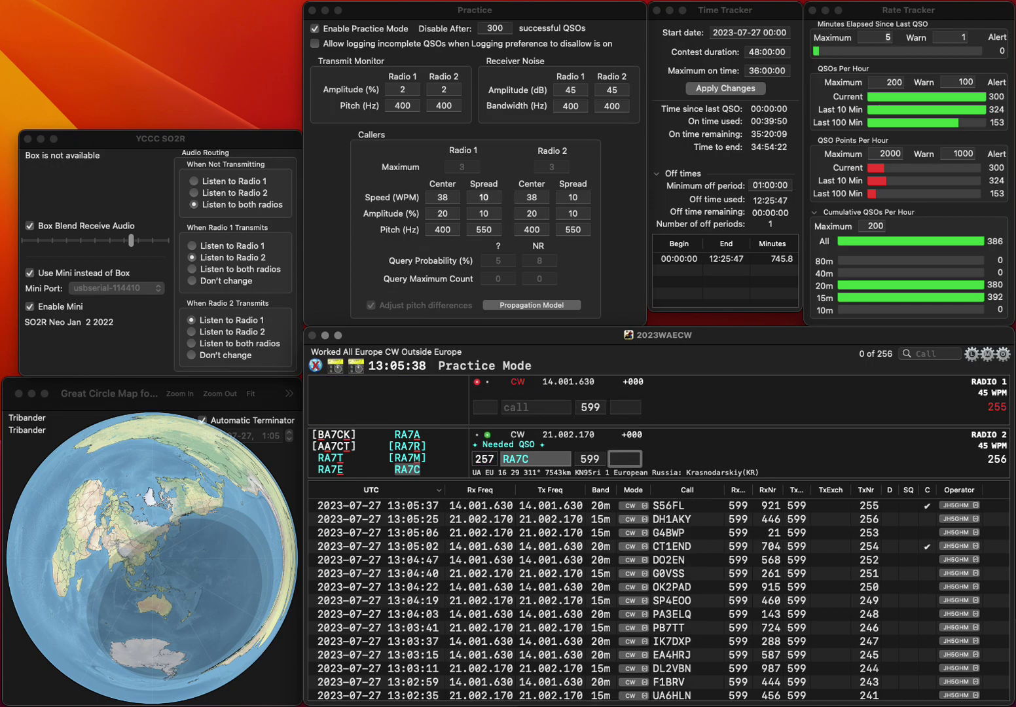
pyautogui.write('257')
pyautogui.press('Return')
# Enter the call R4DD/P on Radio 1 and send the exchange
pyautogui.write('R4')
pyautogui.write('DD/P')
pyautogui.press('Return')
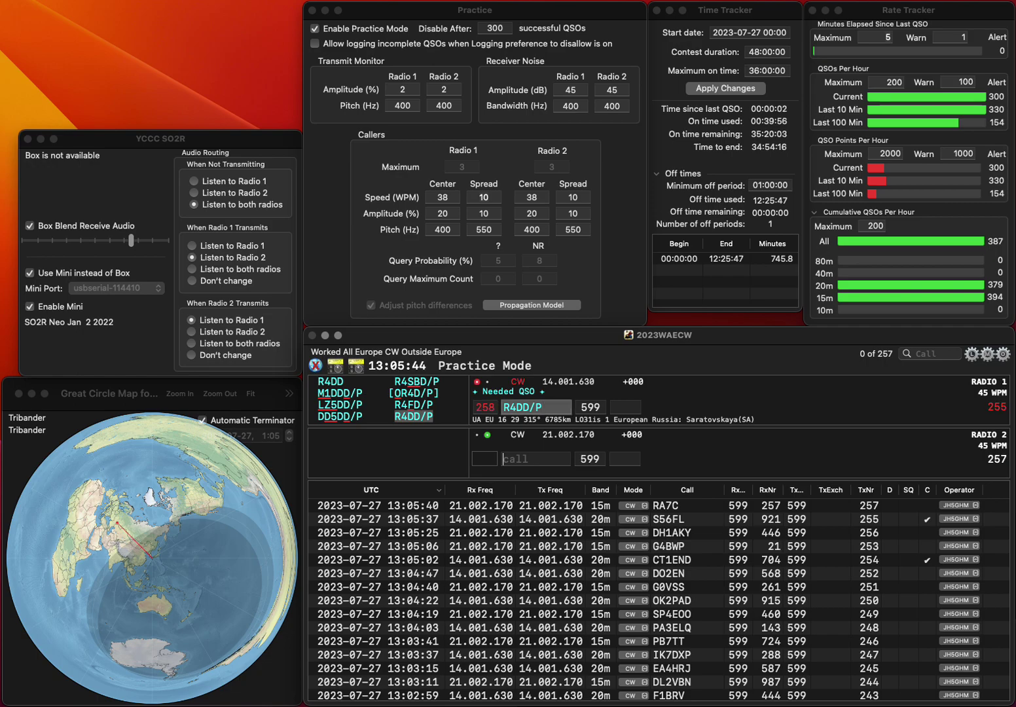
# Enter the partial call SMT on Radio 2 and send it
pyautogui.write('VSMT')
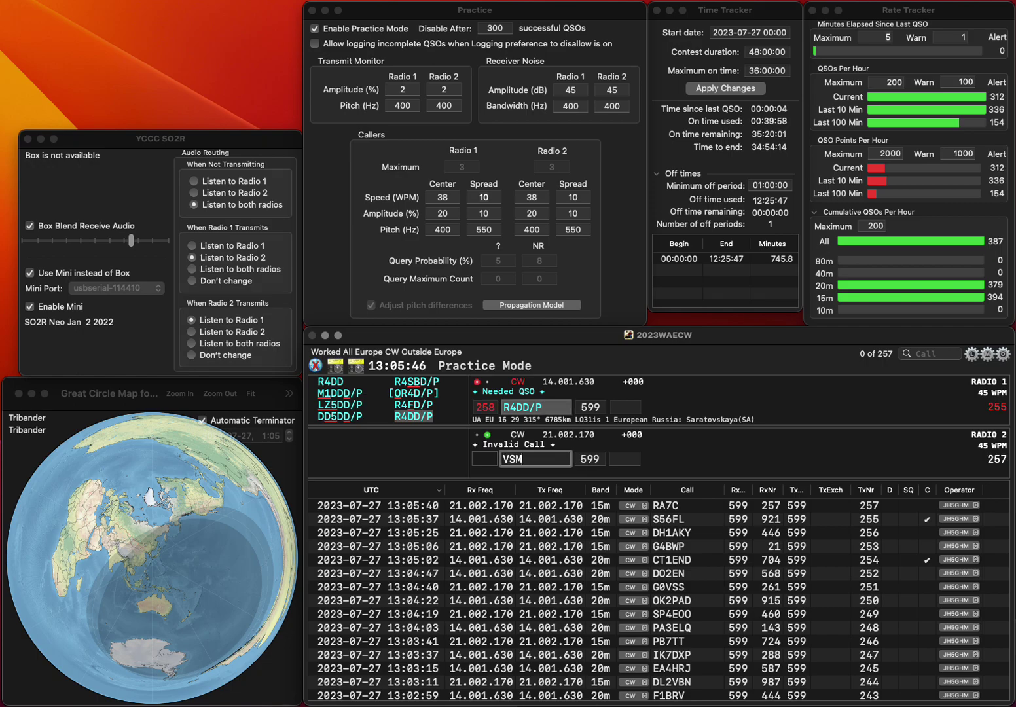
pyautogui.press('Left')
pyautogui.press('Left')
pyautogui.press('Left')
pyautogui.press('BackSpace')
pyautogui.press('Return')
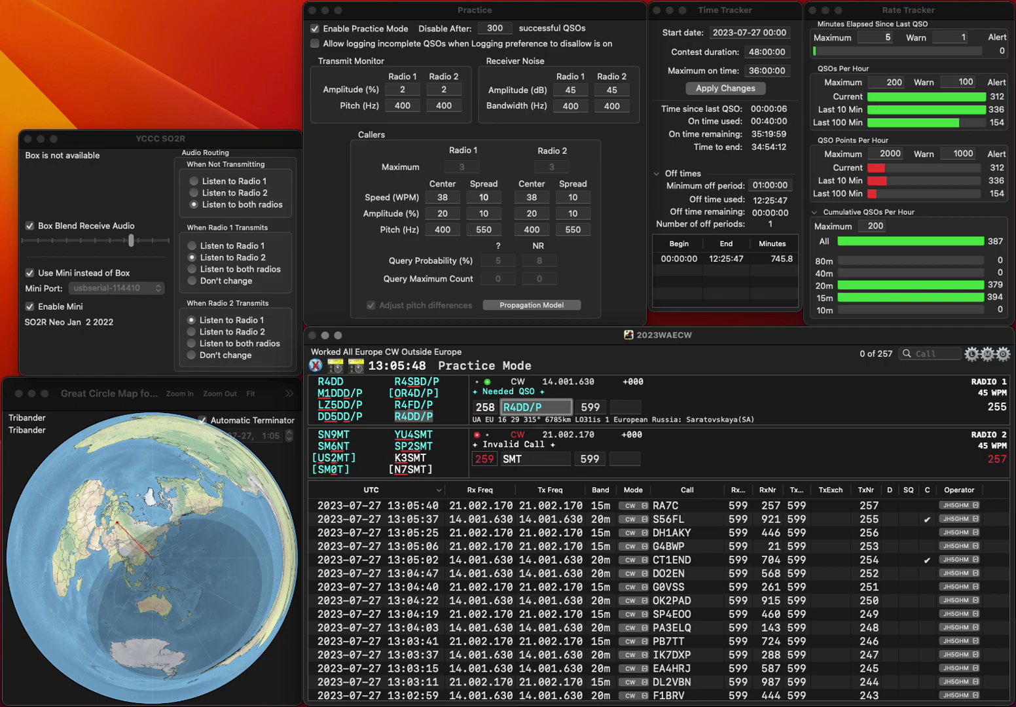
# Log R4DD/P on Radio 1 with received number 113, and complete the Radio 2 call as YU4SMT and send the exchange
pyautogui.press('space')
pyautogui.write('1')
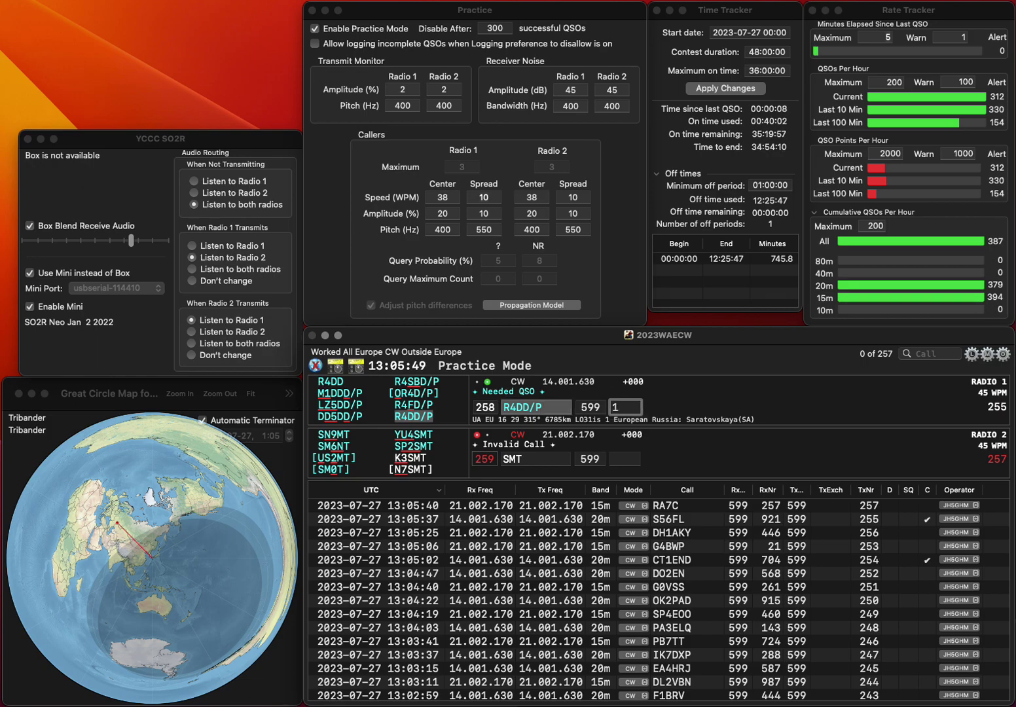
pyautogui.write('13')
pyautogui.press('Return')
pyautogui.write('YU4')
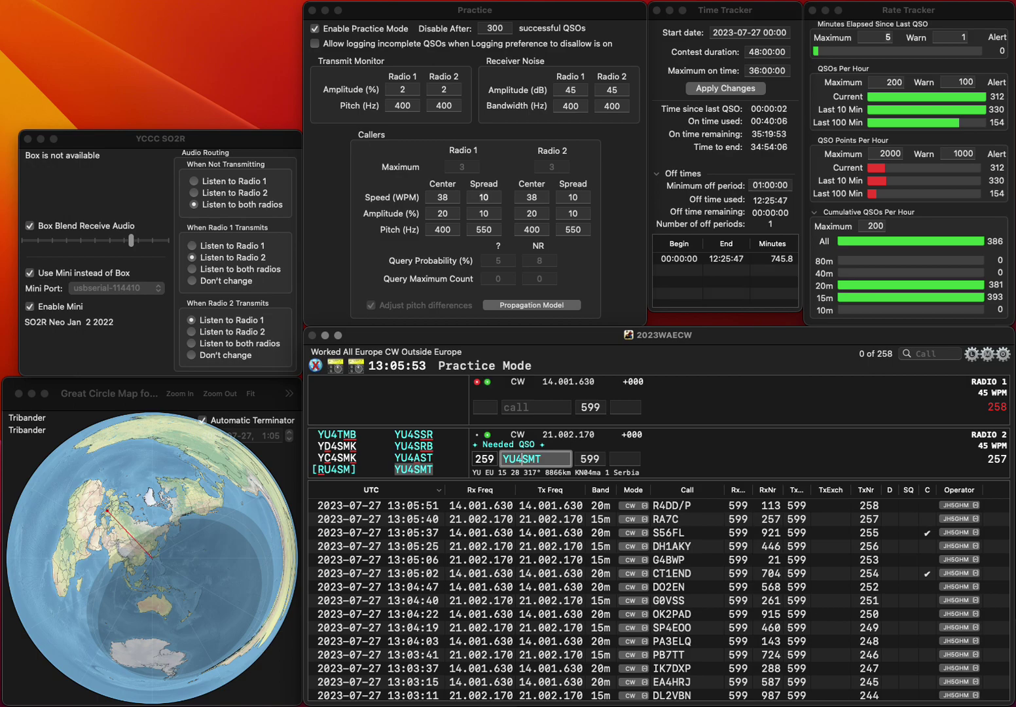
pyautogui.press('Return')
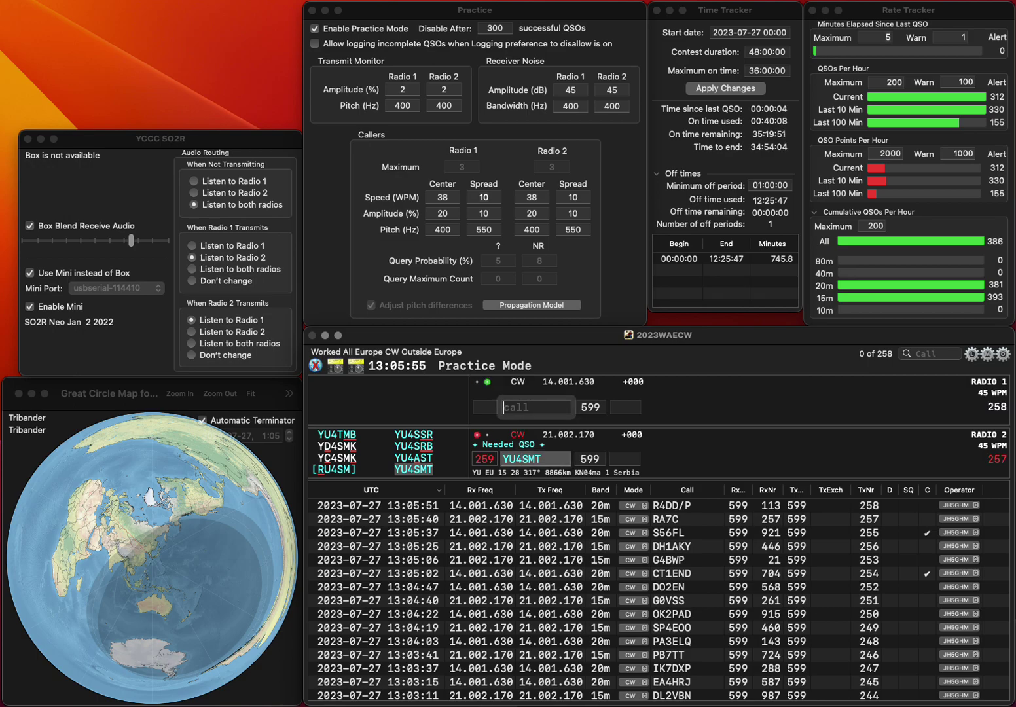
# Enter the call DD18FAT on Radio 1 and send the exchange, and enter the partial received number 25 for YU4SMT on Radio 2
pyautogui.write('DD18FA')
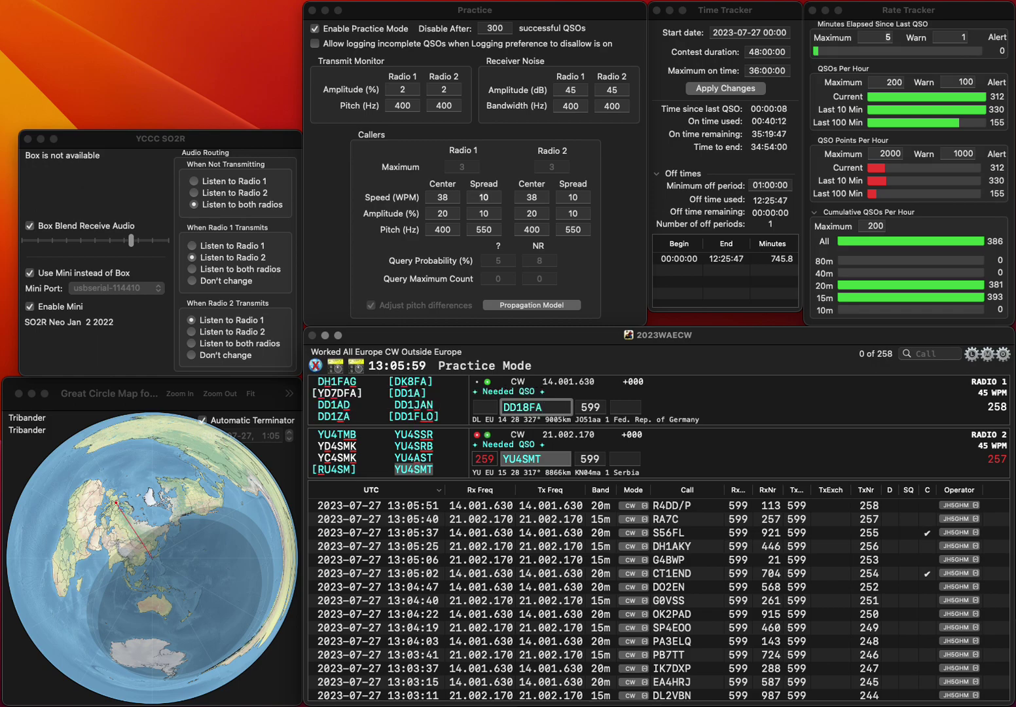
pyautogui.write('T')
pyautogui.press('Return')
pyautogui.write('25')
pyautogui.press('Return')
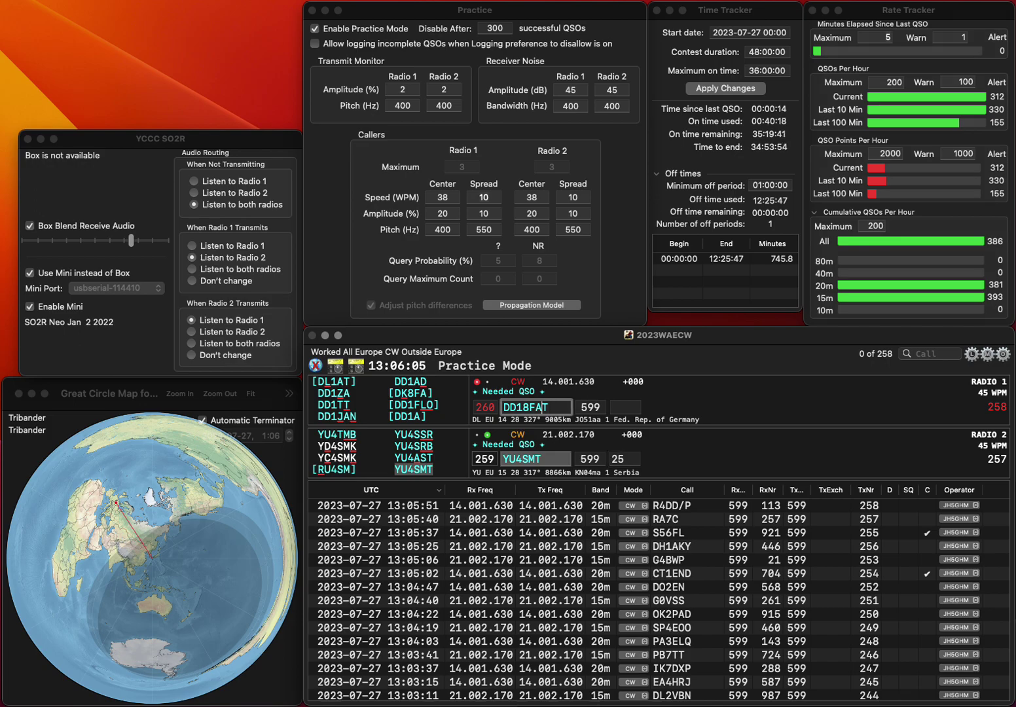
pyautogui.press('BackSpace')
pyautogui.press('BackSpace')
pyautogui.write('L8')
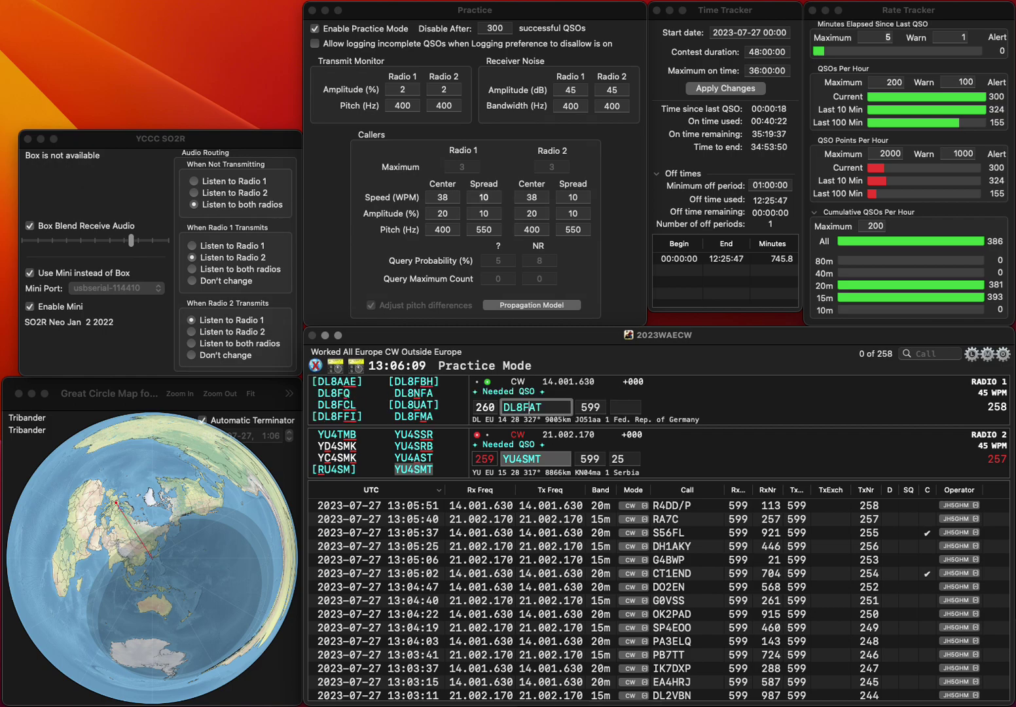
pyautogui.write('U')
pyautogui.press('Return')
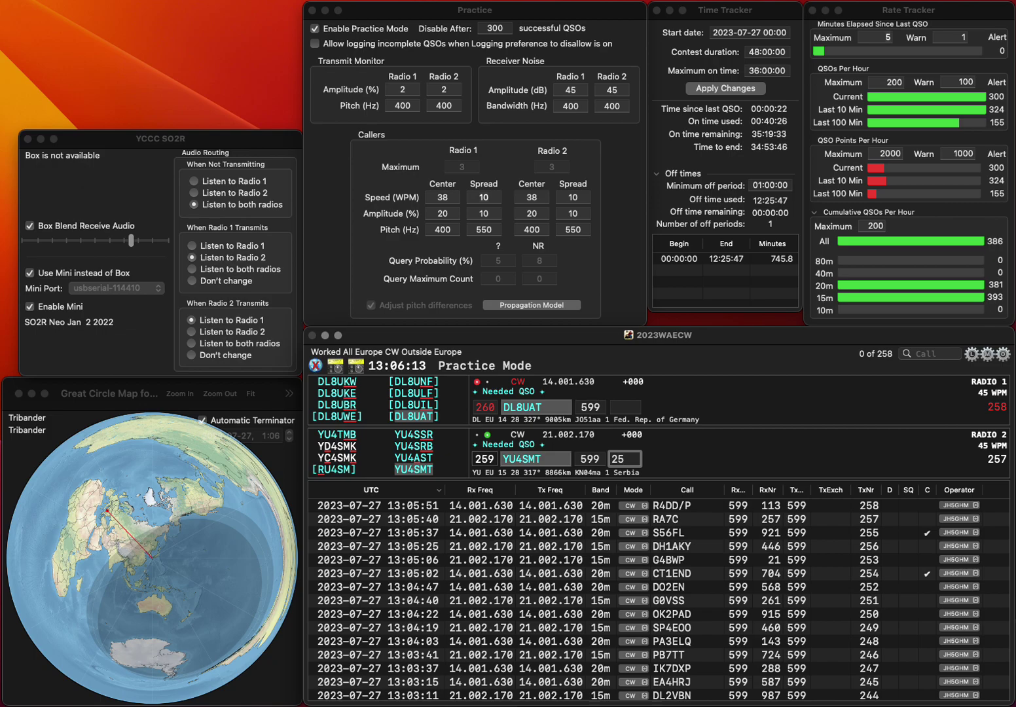
pyautogui.press('Return')
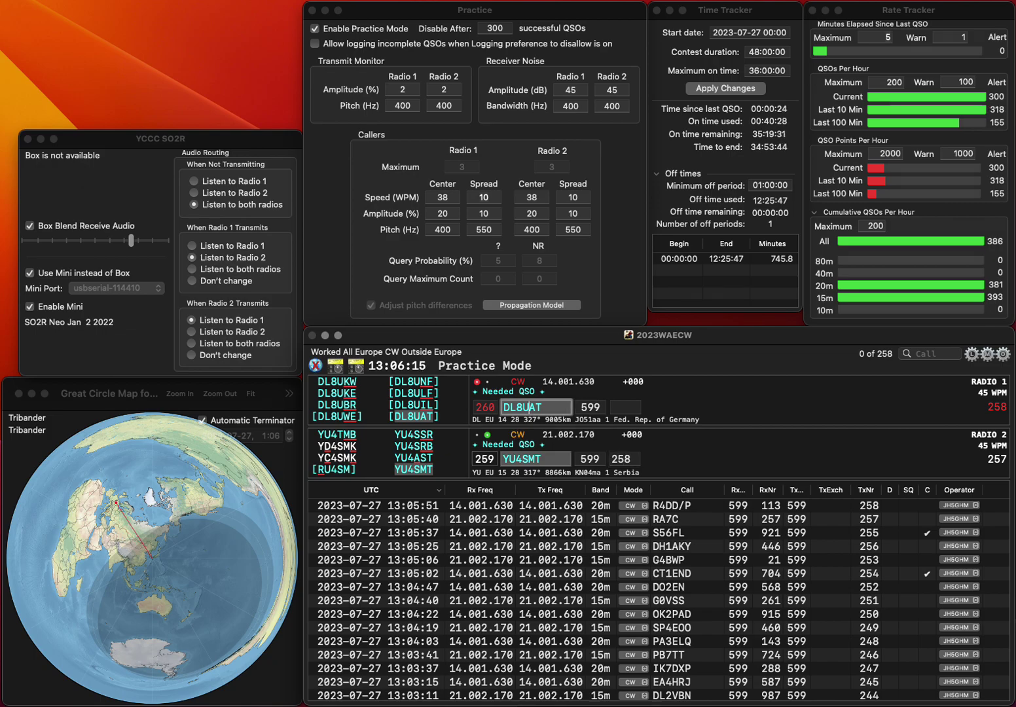
pyautogui.press('space')
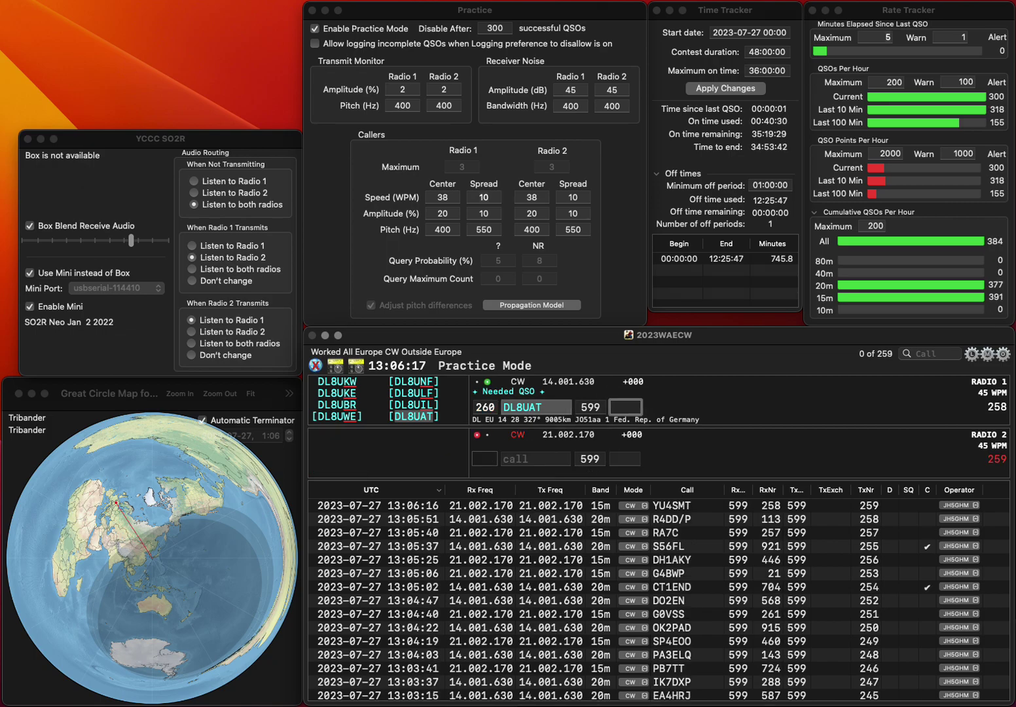
pyautogui.write('29')
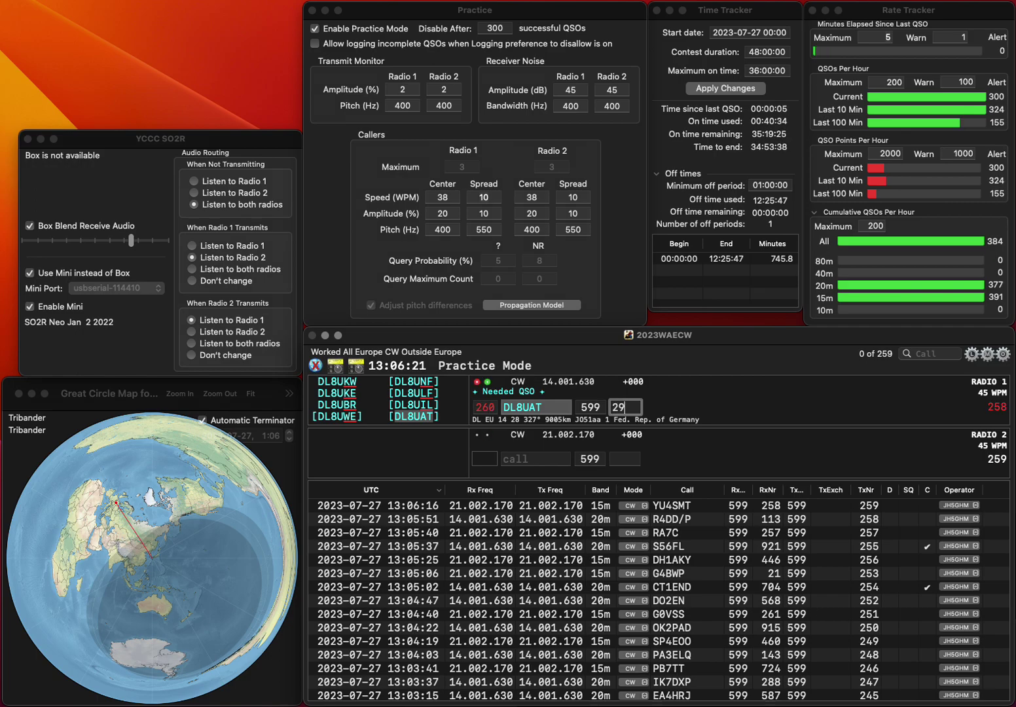
pyautogui.write('7')
pyautogui.press('Return')
# Enter the calls E73ESP on Radio 2 and II0WRTC on Radio 1, sending the exchange to each
pyautogui.write('E73ESP')
pyautogui.press('Return')
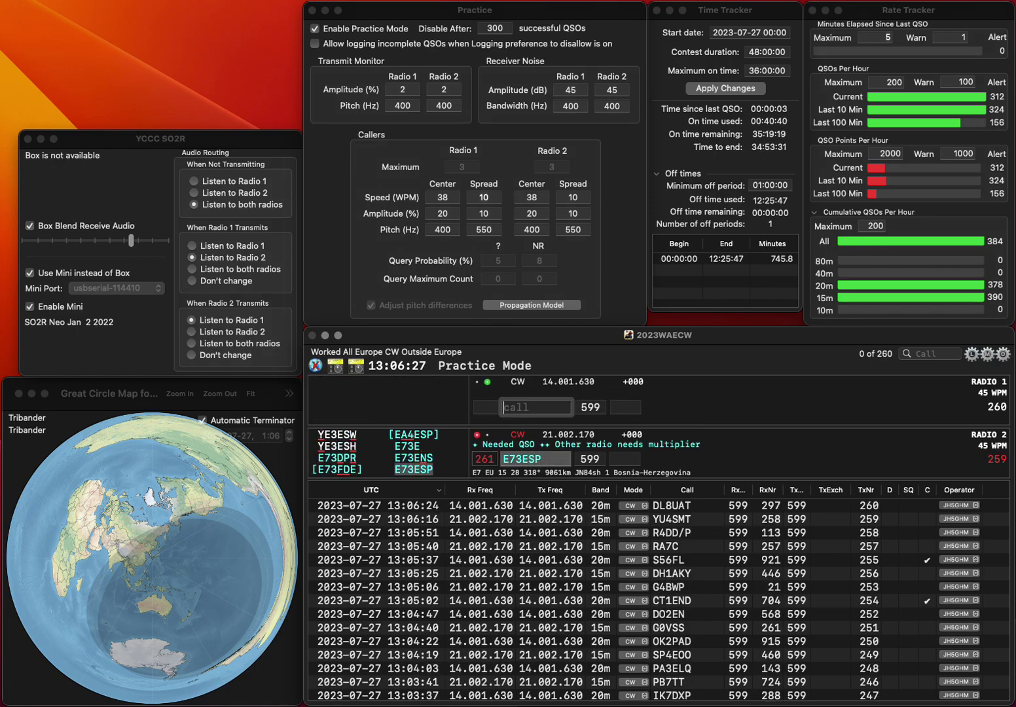
pyautogui.write('WRTC')
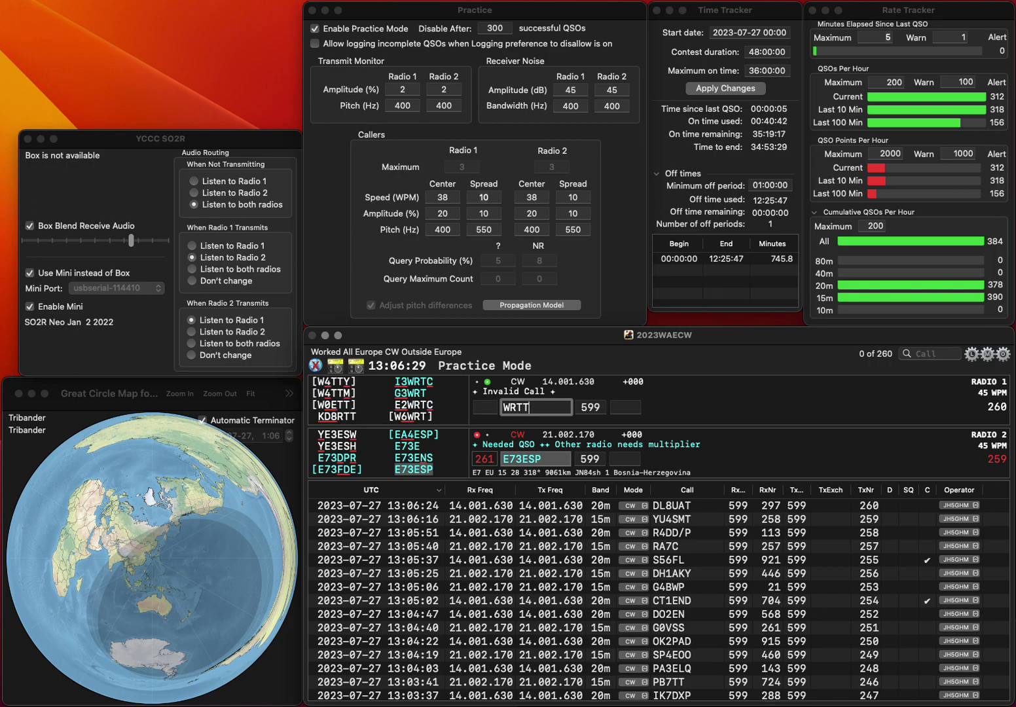
pyautogui.press('super+Left')
pyautogui.write('II0')
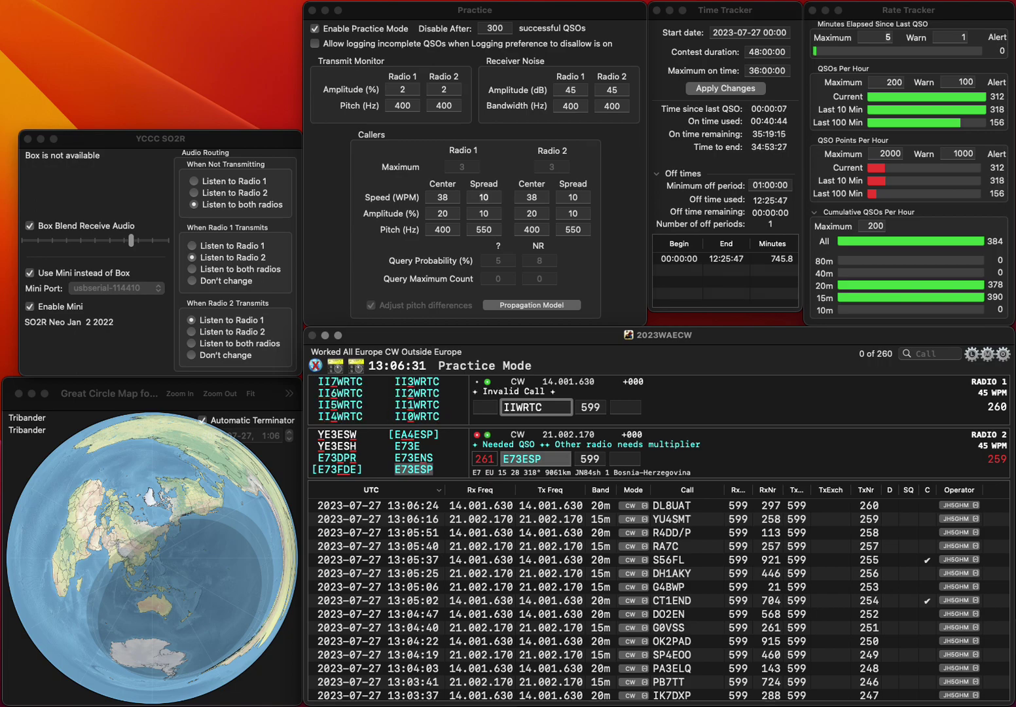
pyautogui.press('space')
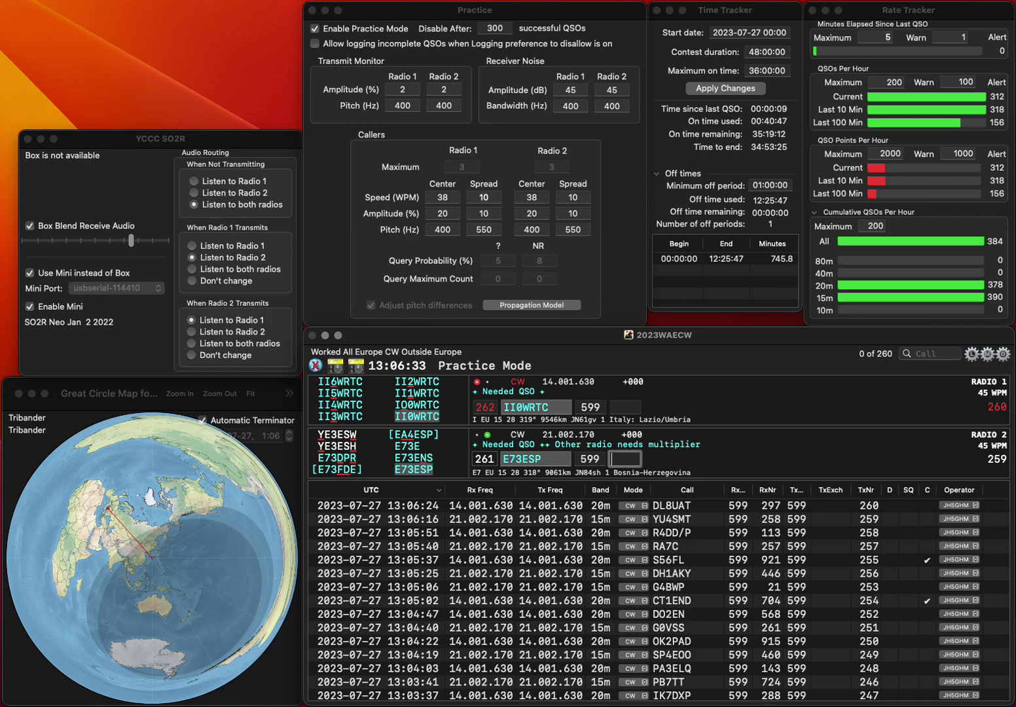
pyautogui.write('3')
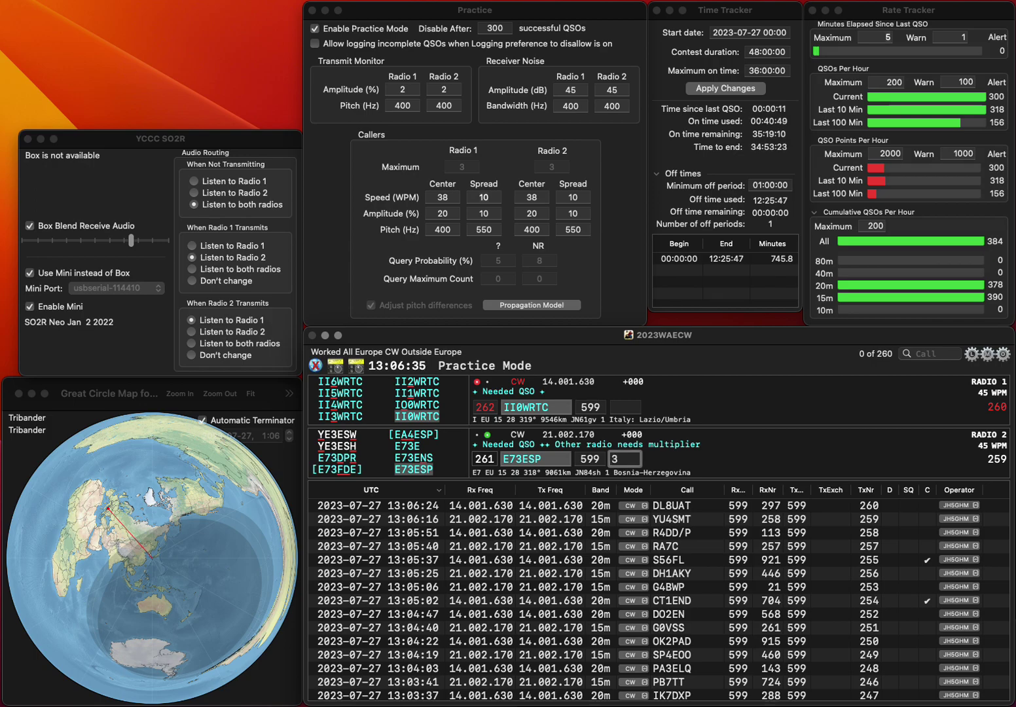
pyautogui.write('93')
pyautogui.press('Return')
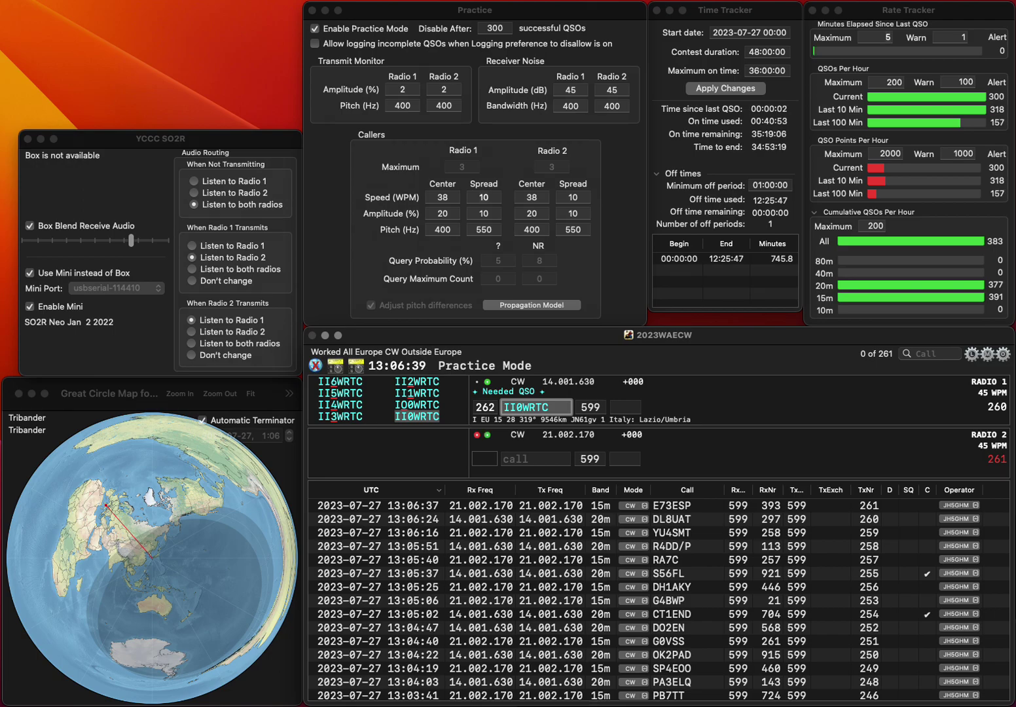
pyautogui.press('Return')
pyautogui.write('EI1E')
pyautogui.press('Return')
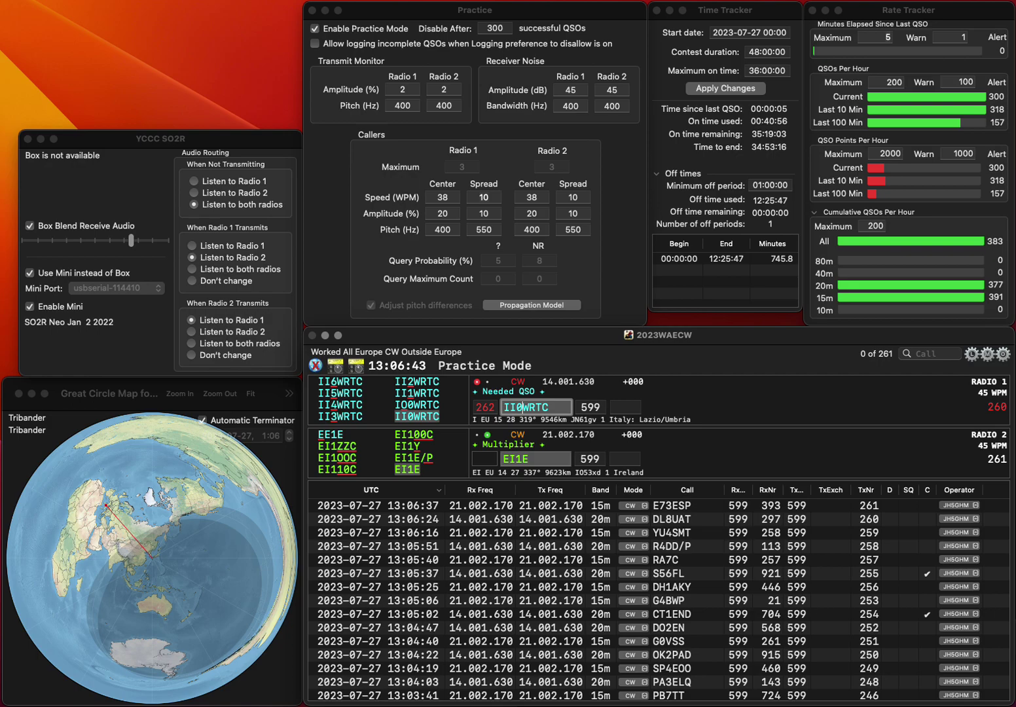
pyautogui.press('BackSpace')
pyautogui.write('5')
pyautogui.press('Return')
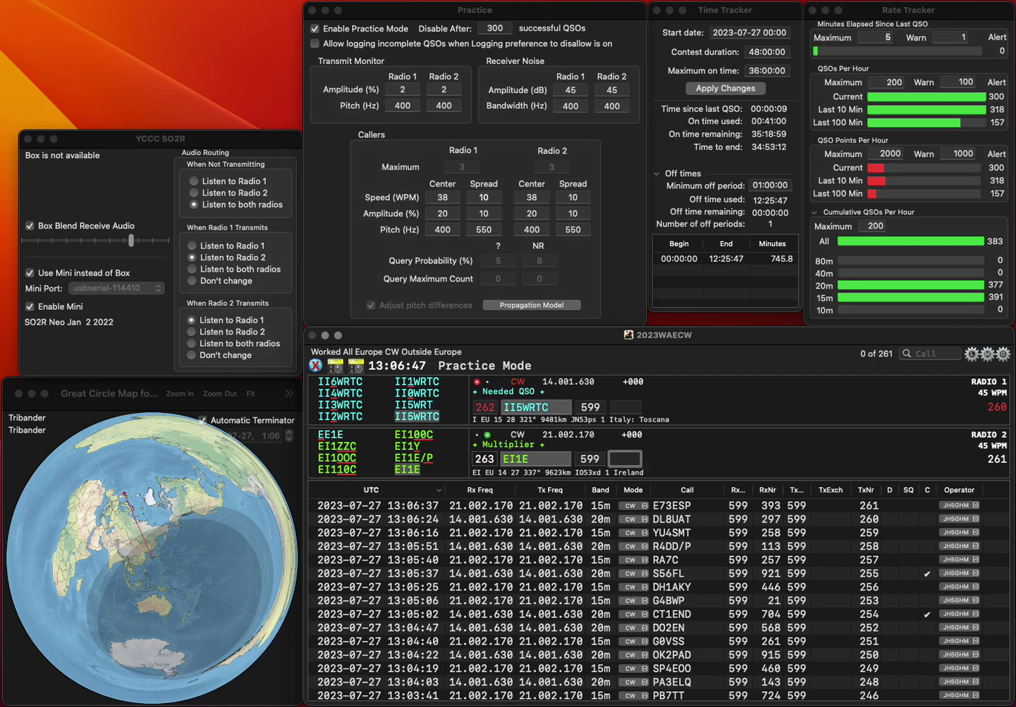
# Log EI1E on Radio 2 with received number 767 and II5WRTC on Radio 1 with 463
pyautogui.write('767')
pyautogui.press('Return')
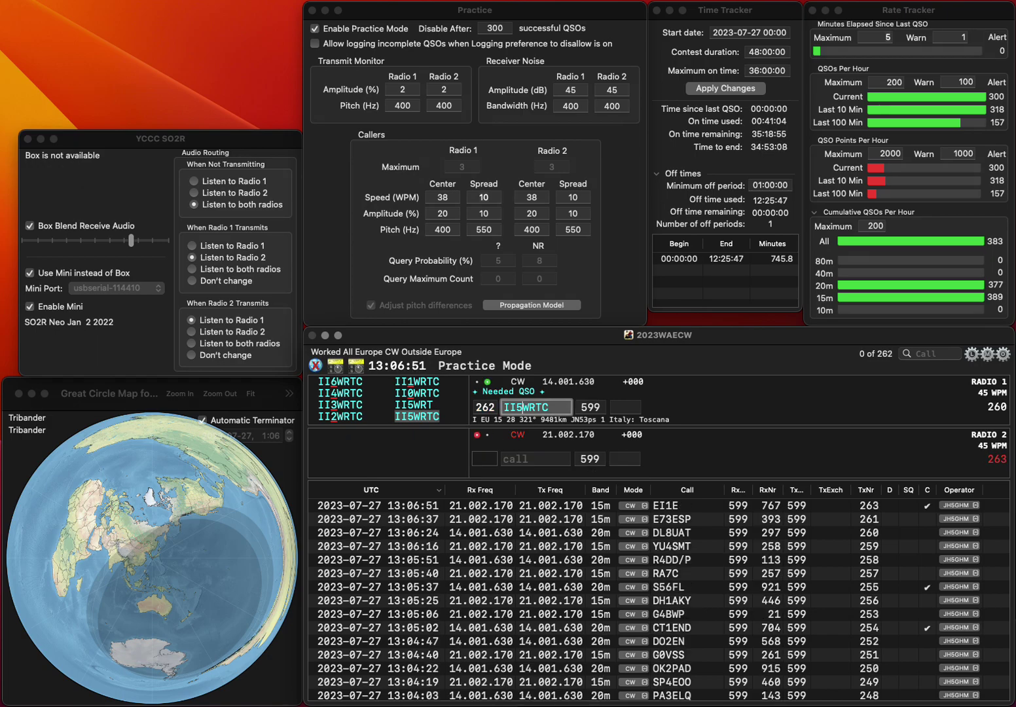
pyautogui.press('space')
pyautogui.write('46')
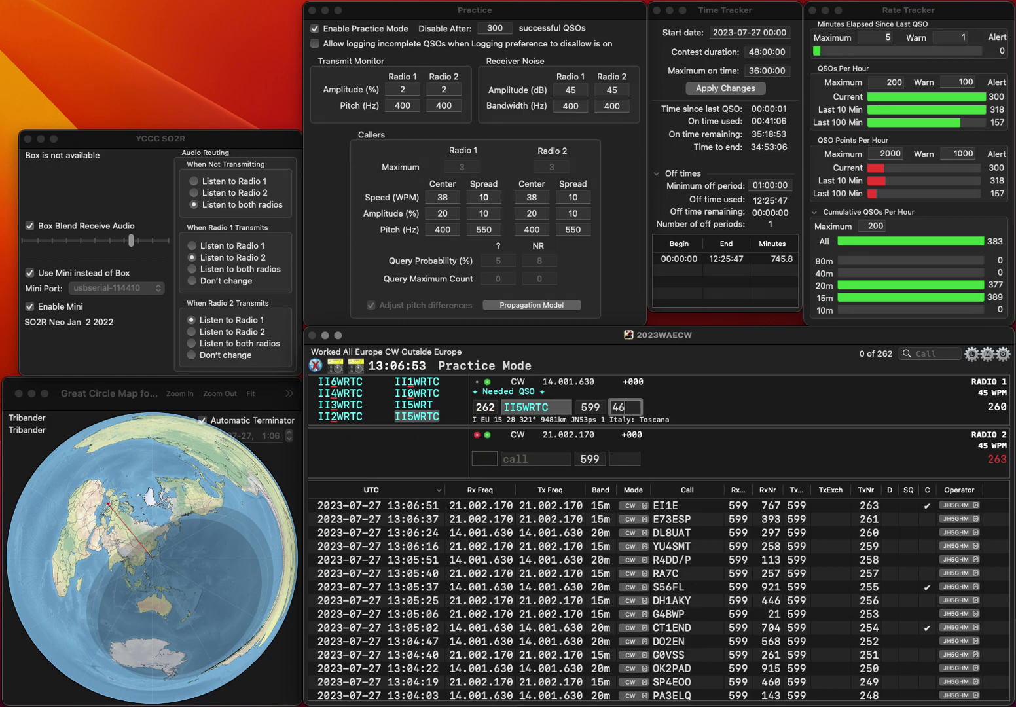
pyautogui.write('3')
pyautogui.press('Return')
# Work ON3MBL on Radio 2 and log it with received number 791, answering the partial call 1JOWS on Radio 1 in between
pyautogui.write('ON3MBL')
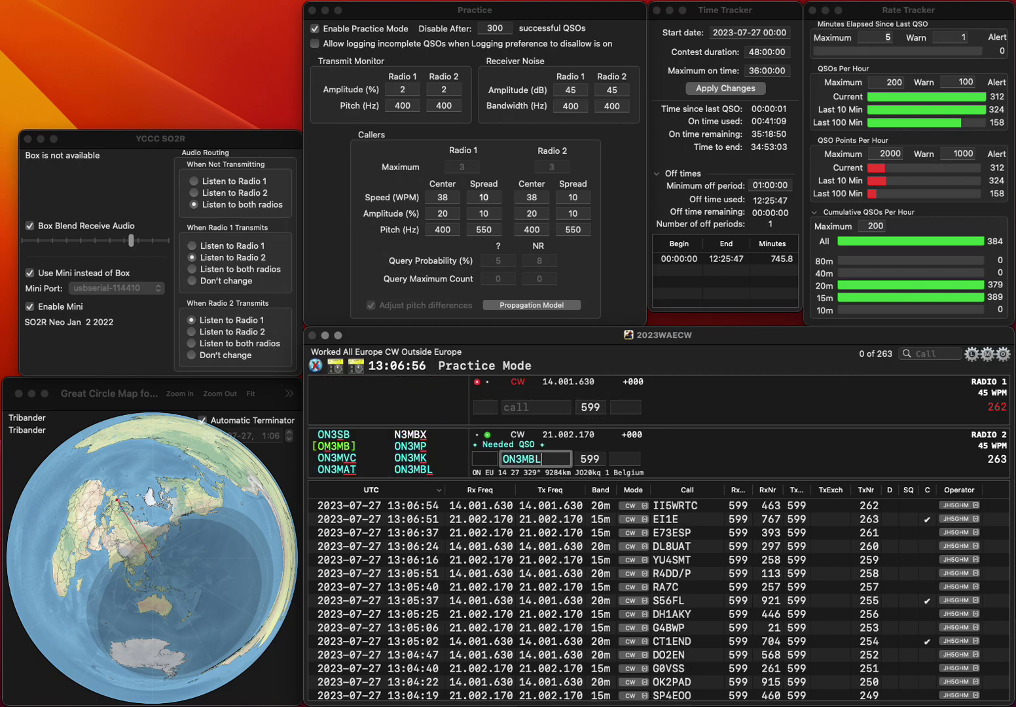
pyautogui.press('Return')
pyautogui.write('1')
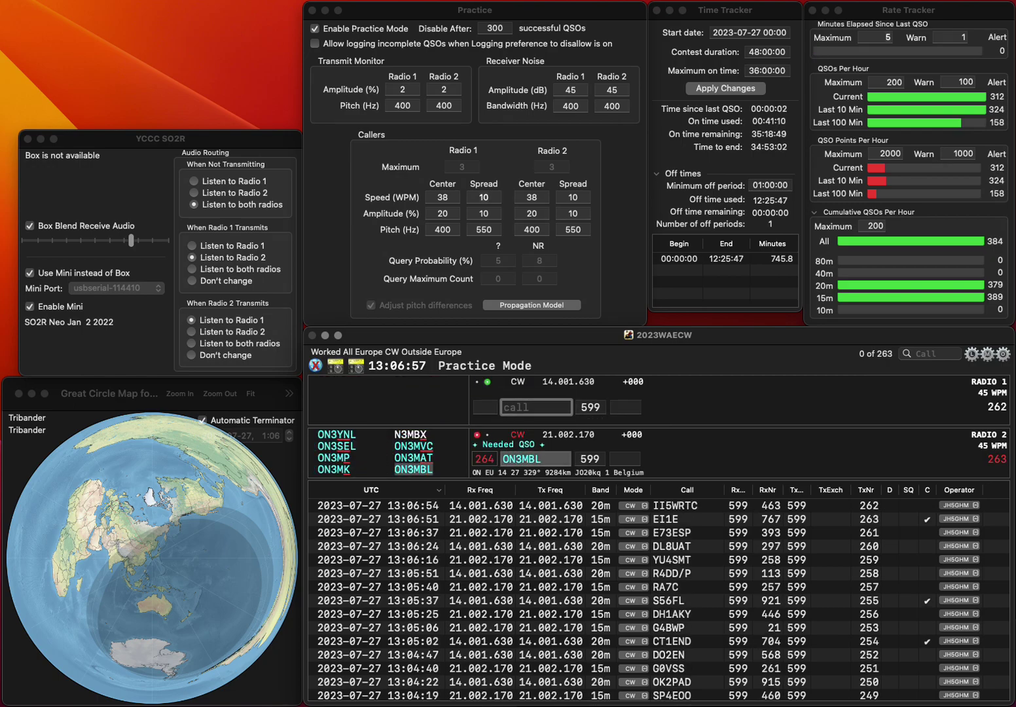
pyautogui.write('J')
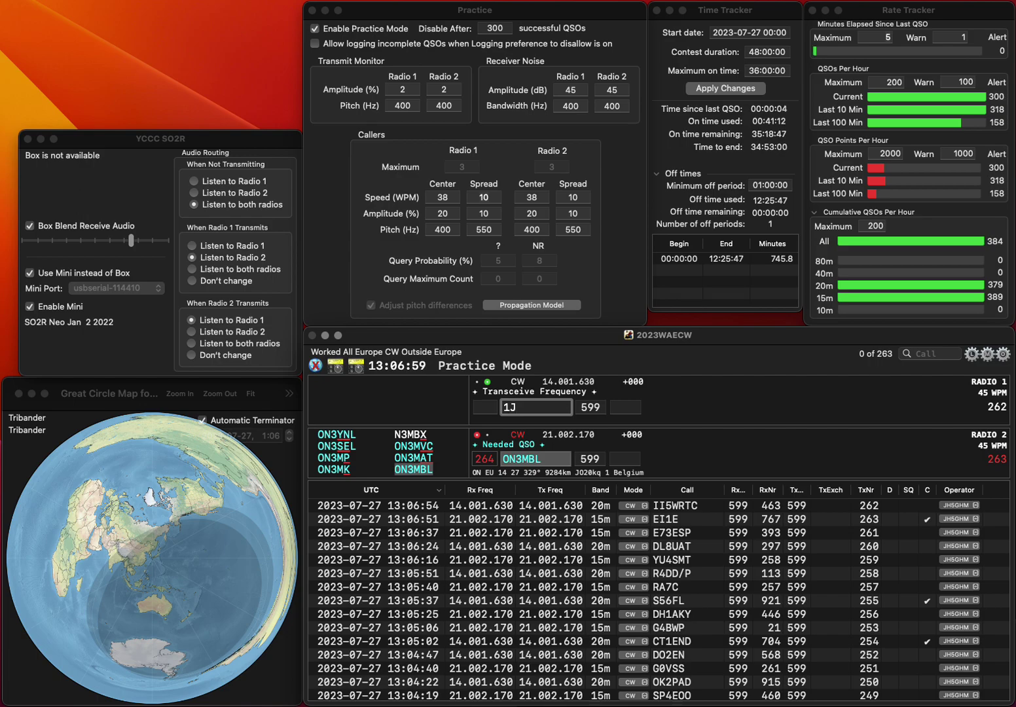
pyautogui.write('OWS')
pyautogui.press('Return')
pyautogui.write('791')
pyautogui.press('Return')
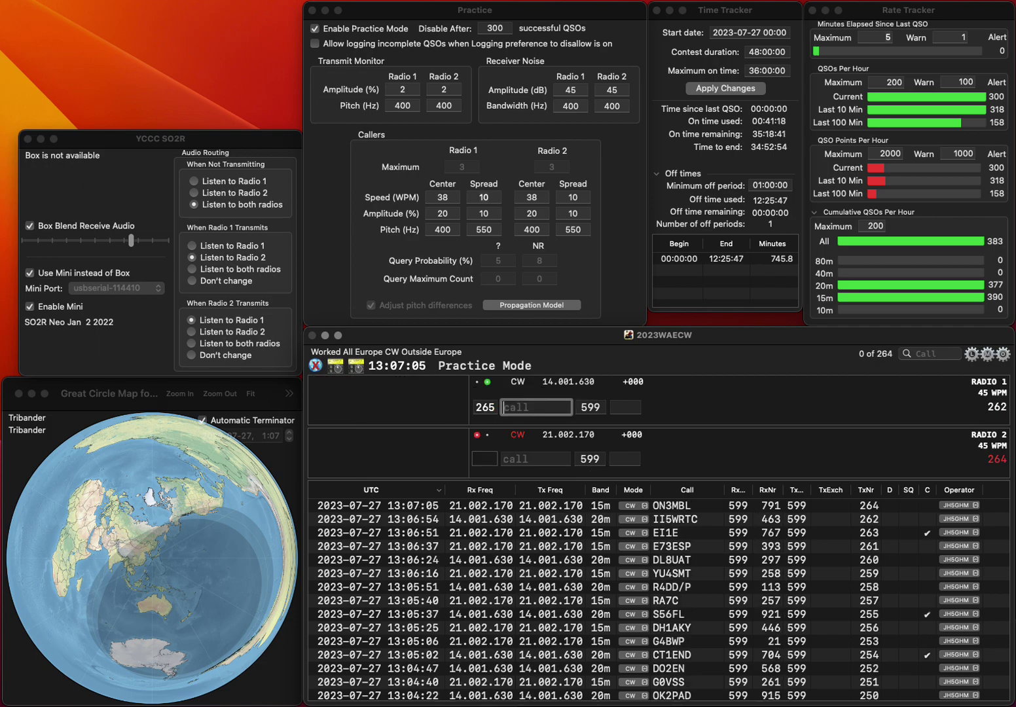
# Enter the calls R110WWS on Radio 1 and SQ4O on Radio 2, sending the exchange to each
pyautogui.write('R1')
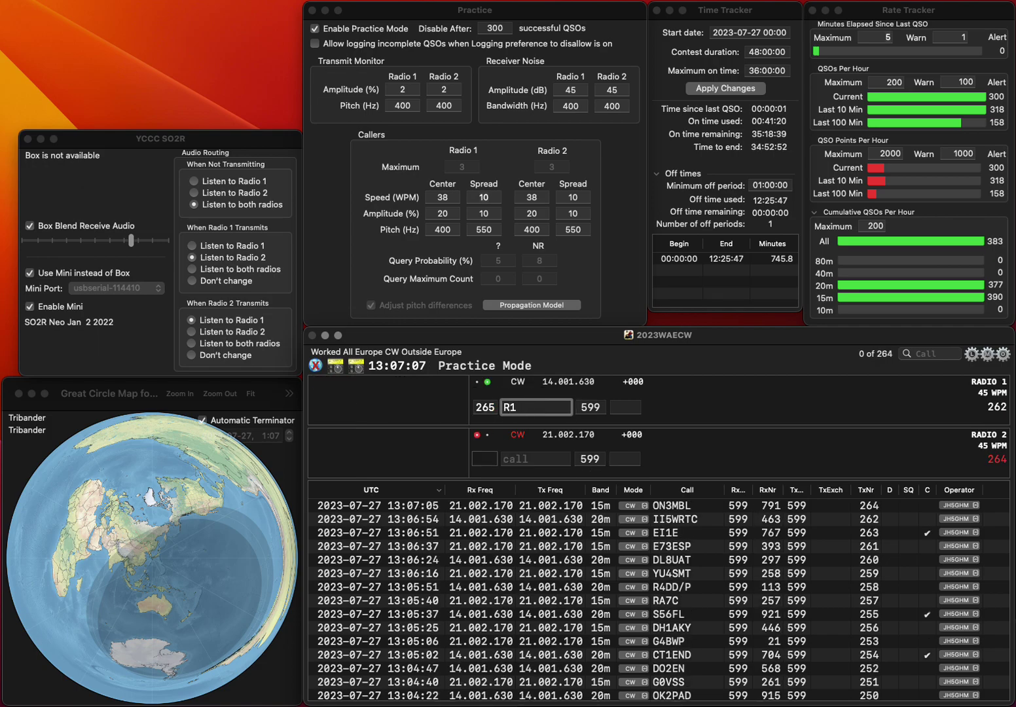
pyautogui.write('10WW')
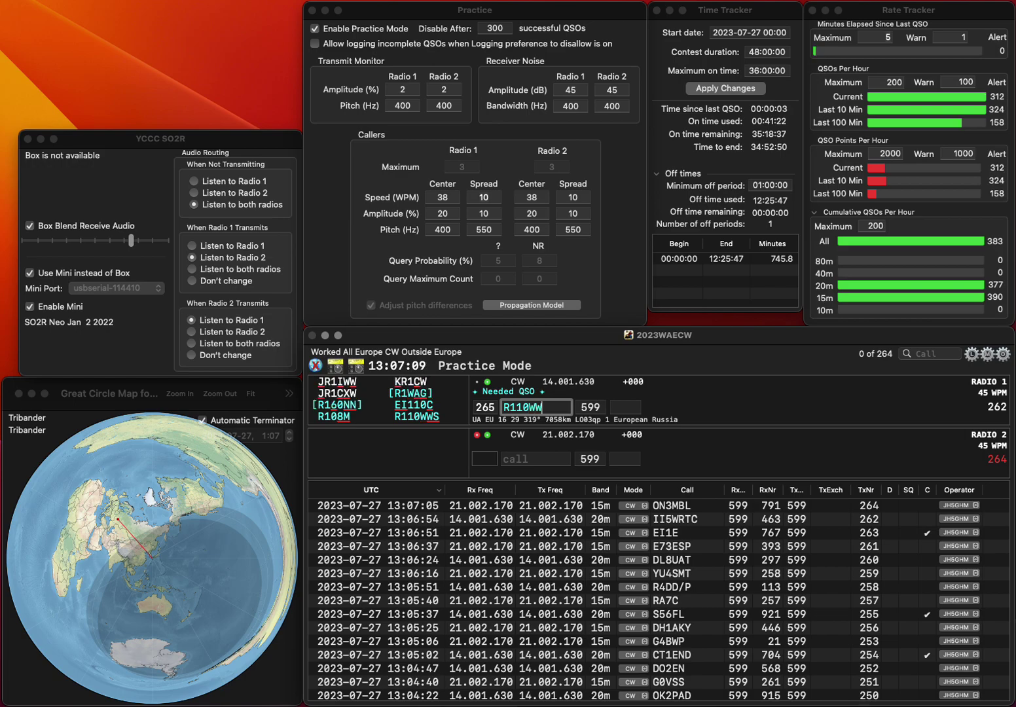
pyautogui.write('S')
pyautogui.press('Return')
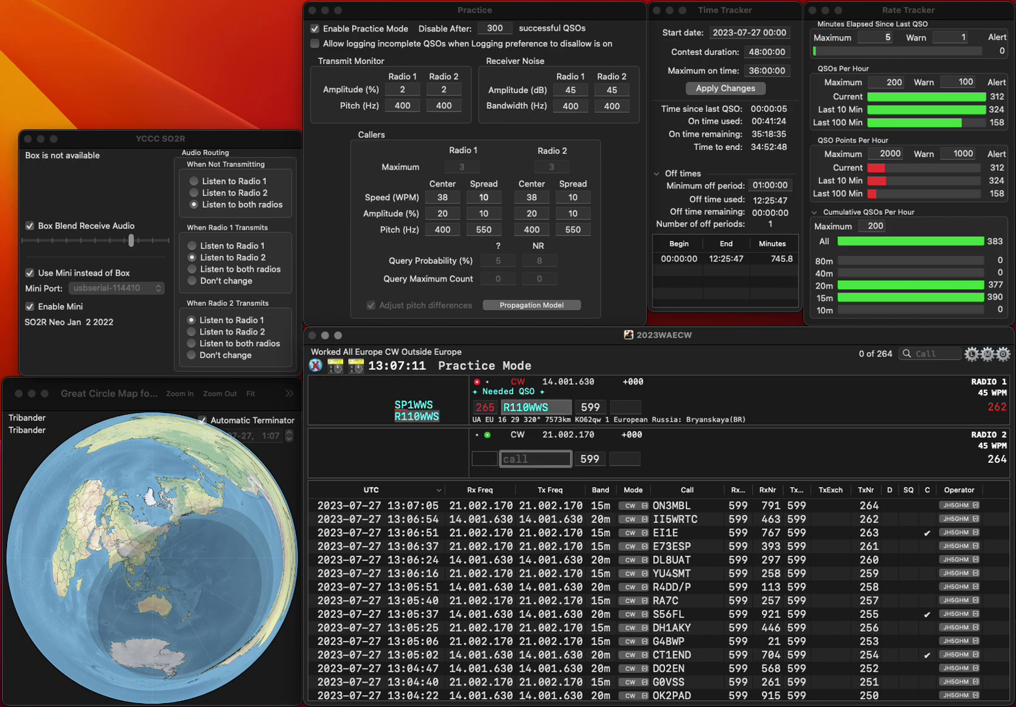
pyautogui.write('SQ4O')
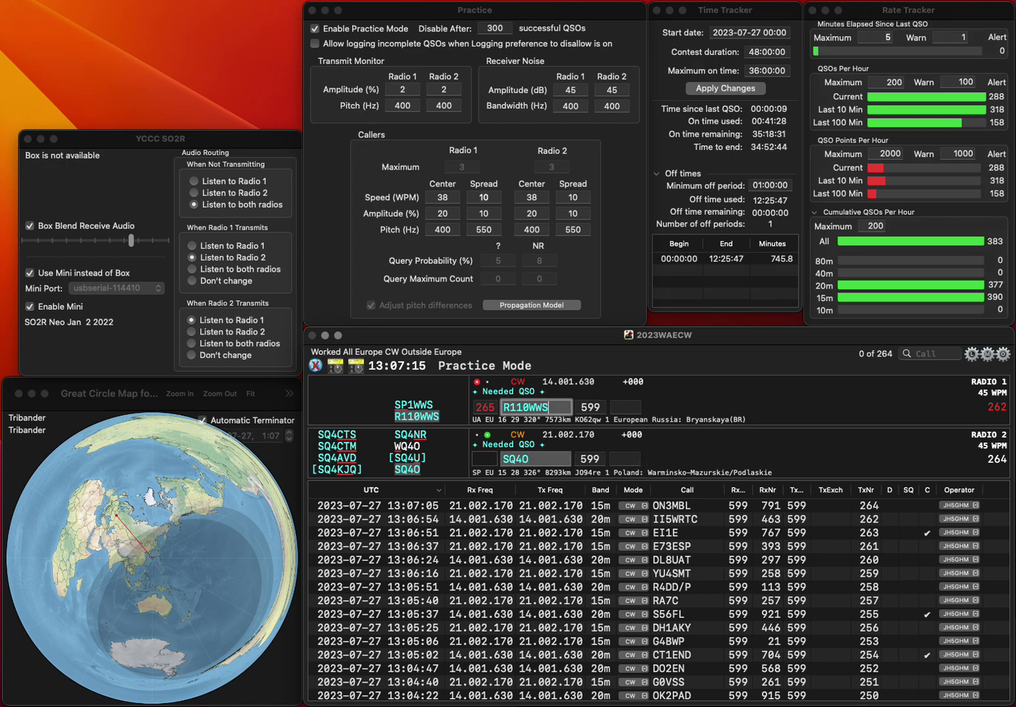
pyautogui.press('space')
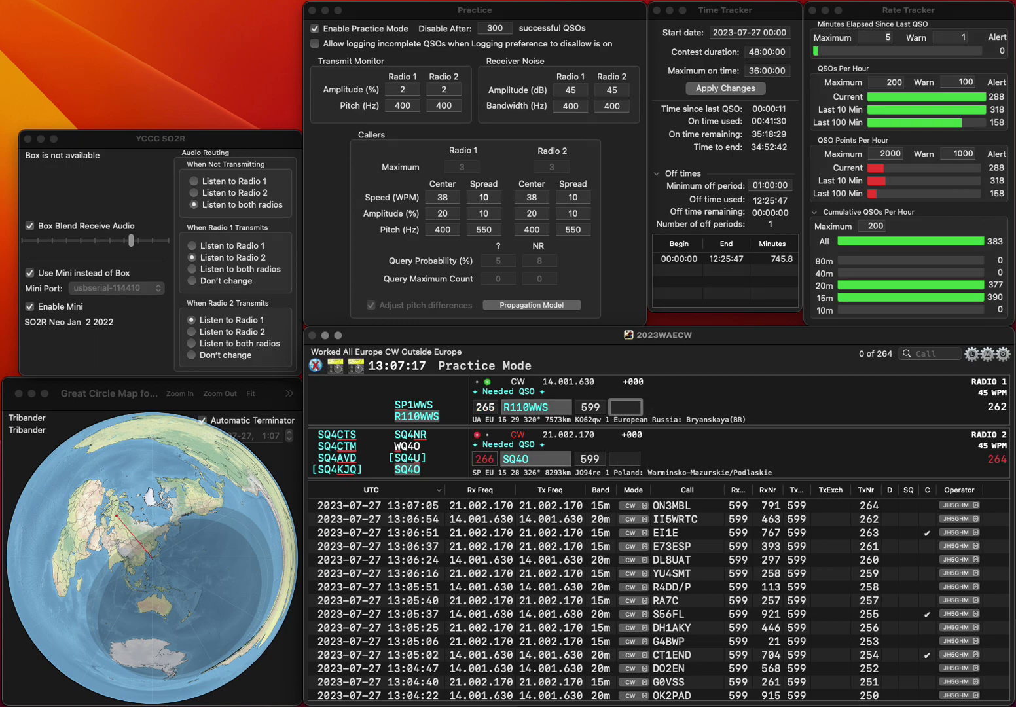
pyautogui.write('834')
pyautogui.press('Return')
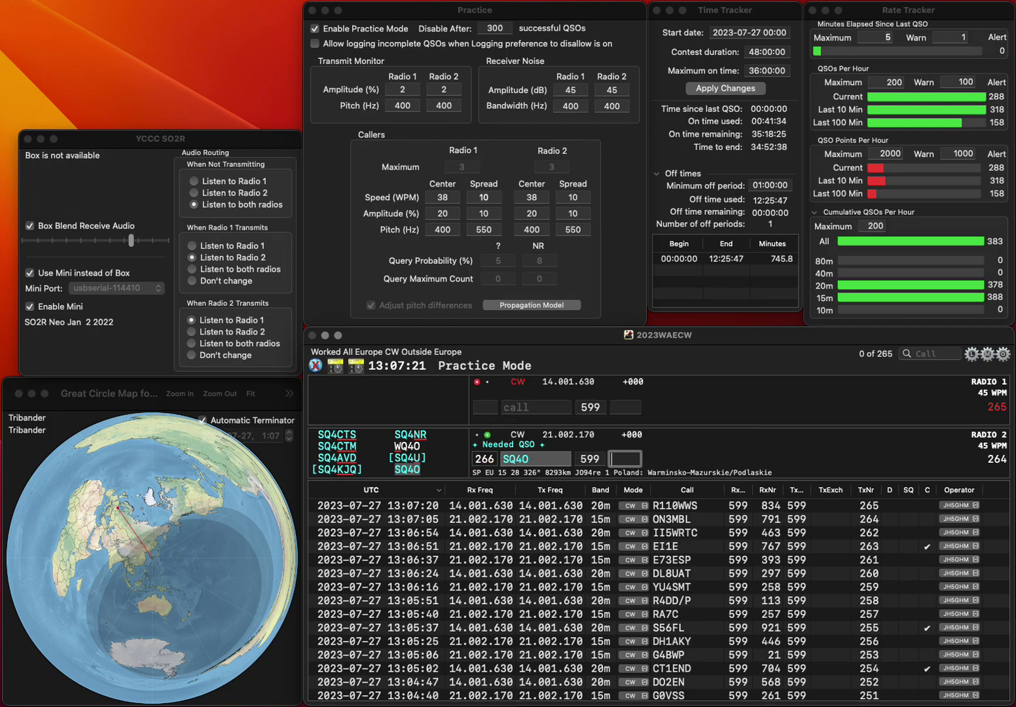
pyautogui.write('826')
pyautogui.press('Return')
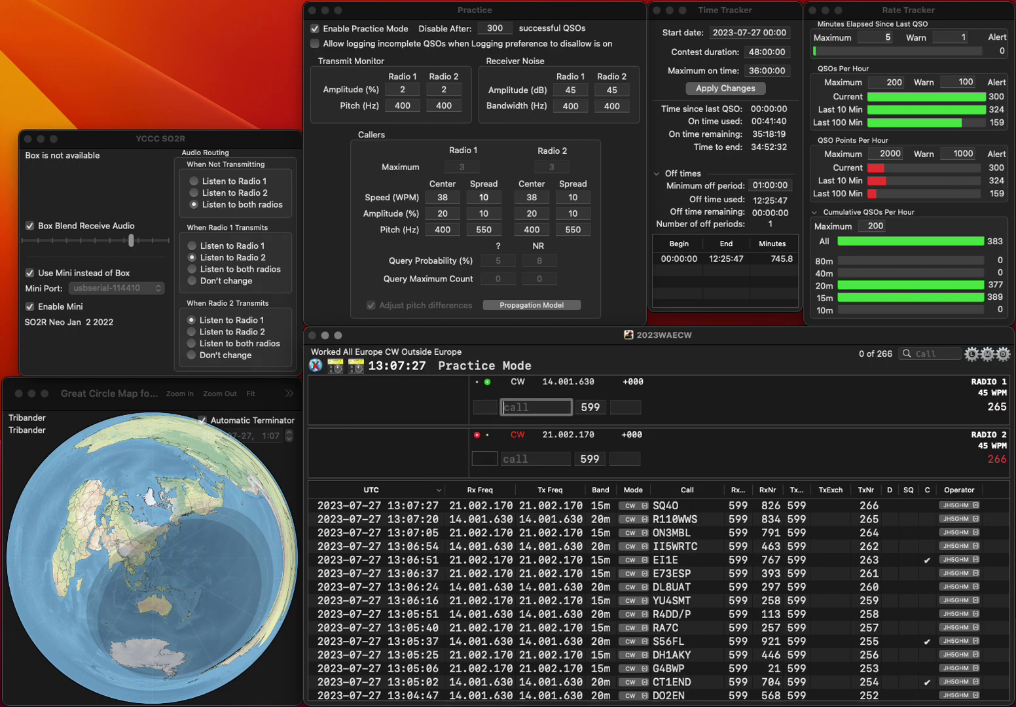
# Enter the call R7TD on Radio 1 and the partial call DL on Radio 2, sending the exchange to each
pyautogui.write('R7TD')
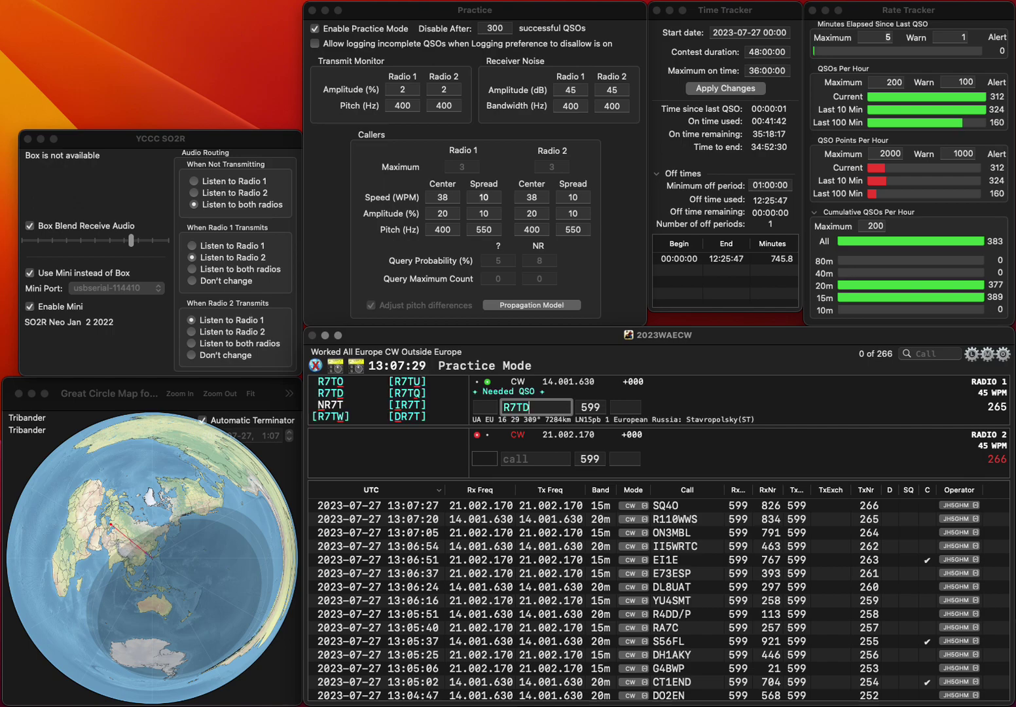
pyautogui.press('Return')
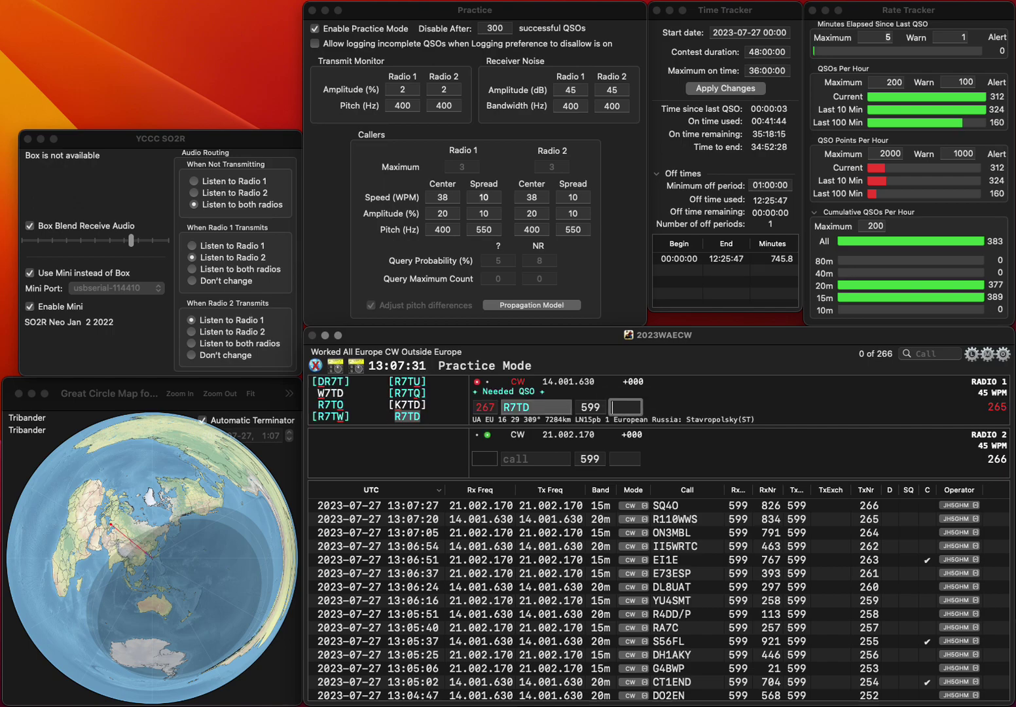
pyautogui.press('Tab')
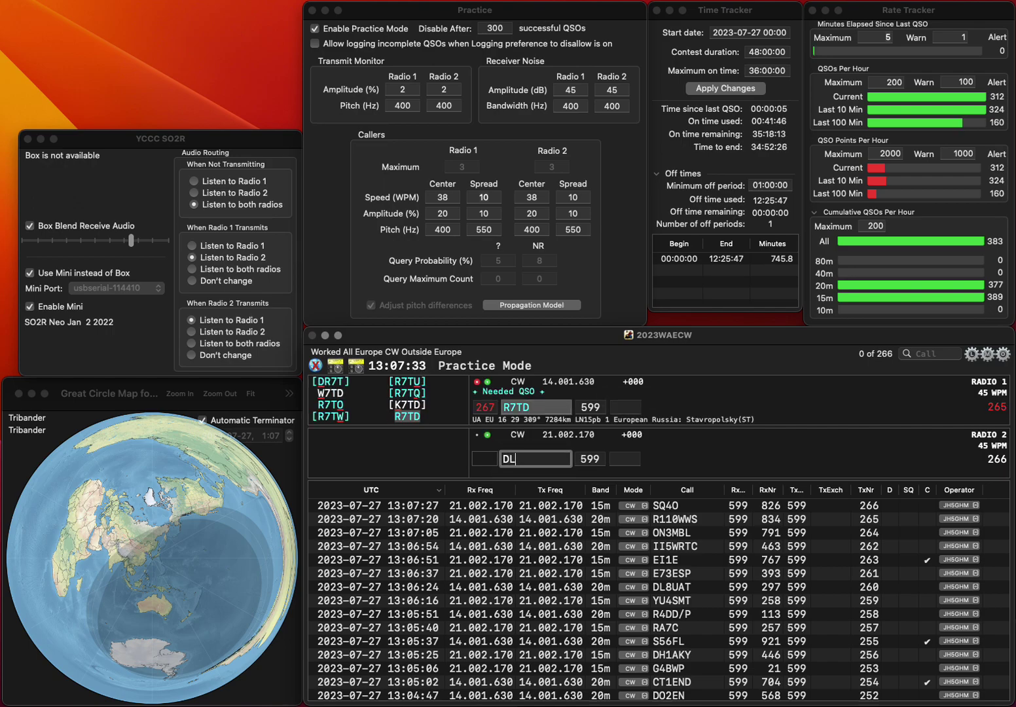
pyautogui.press('Return')
# Log R7TD on Radio 1 with received number 278, and complete the Radio 2 call as DL5SEJ and send the exchange
pyautogui.press('Tab')
pyautogui.press('Tab')
pyautogui.write('278')
pyautogui.press('Return')
pyautogui.write('5S')
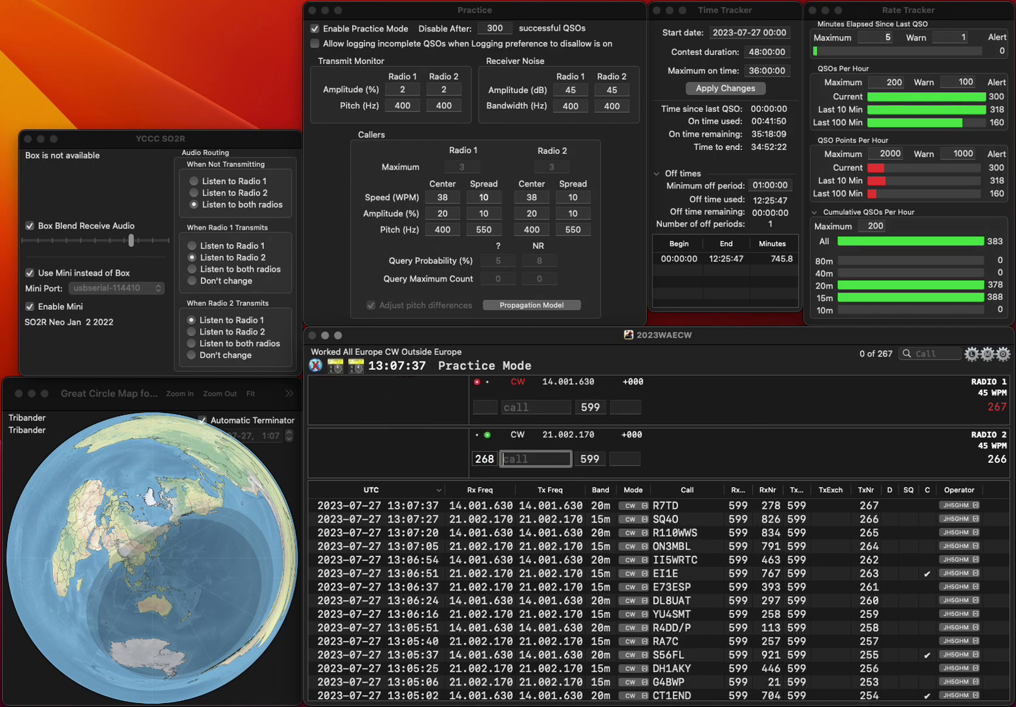
pyautogui.write('EJ')
pyautogui.press('Return')
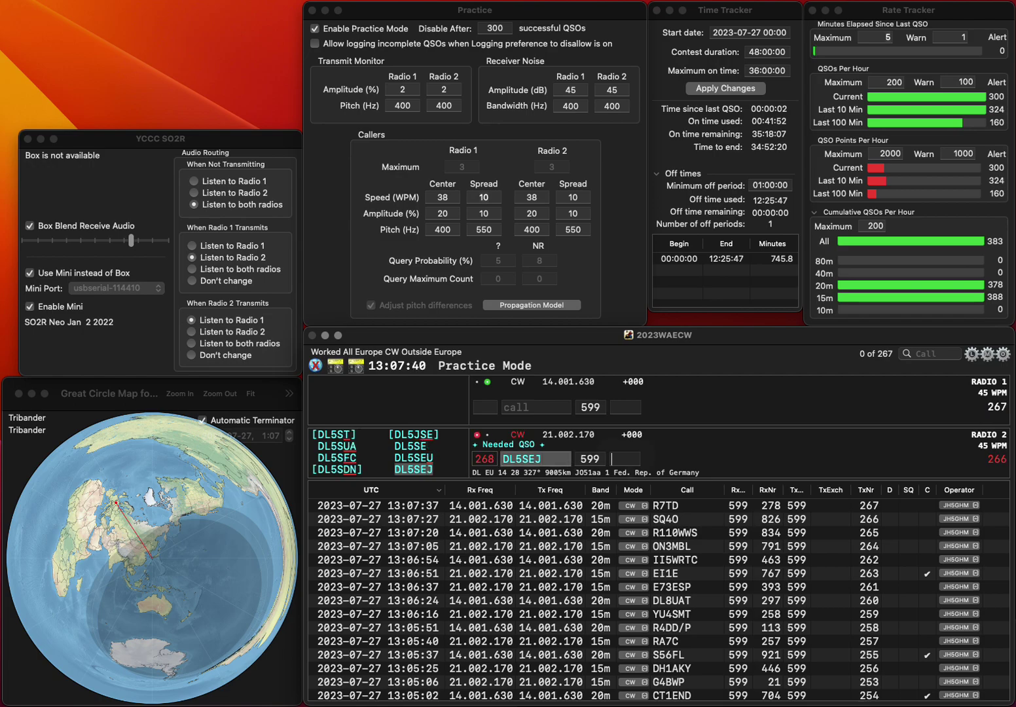
# Enter the call G2ARN on Radio 1 and change it to G3ARN
pyautogui.write('G2ARN')
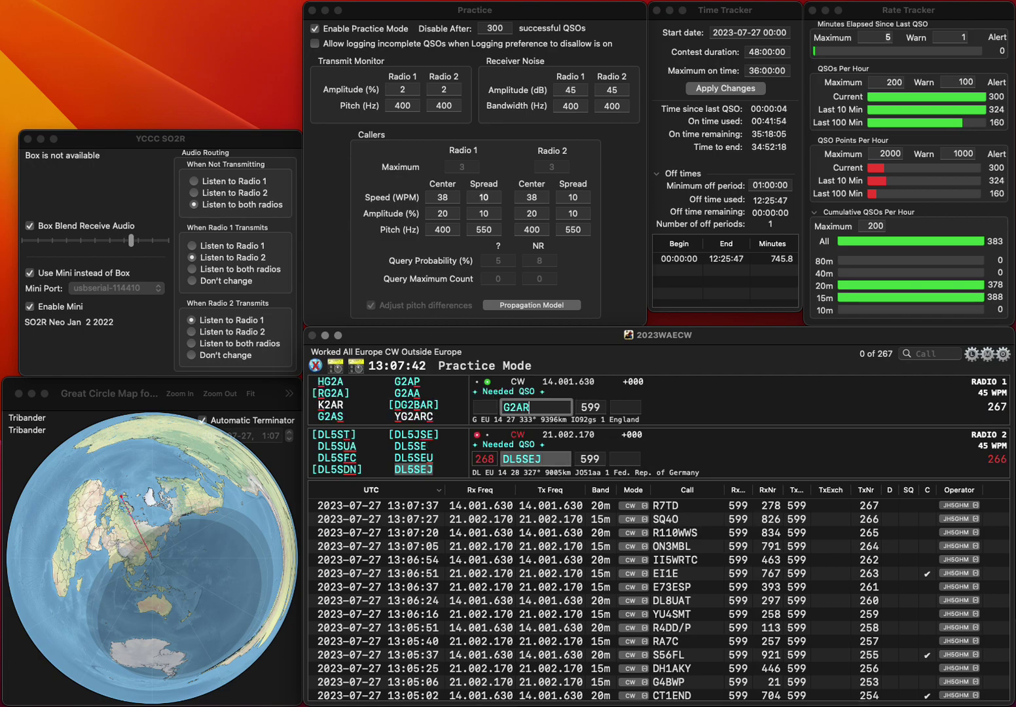
pyautogui.press('Left')
pyautogui.press('Left')
pyautogui.press('Left')
pyautogui.press('Left')
pyautogui.press('Delete')
pyautogui.write('3')
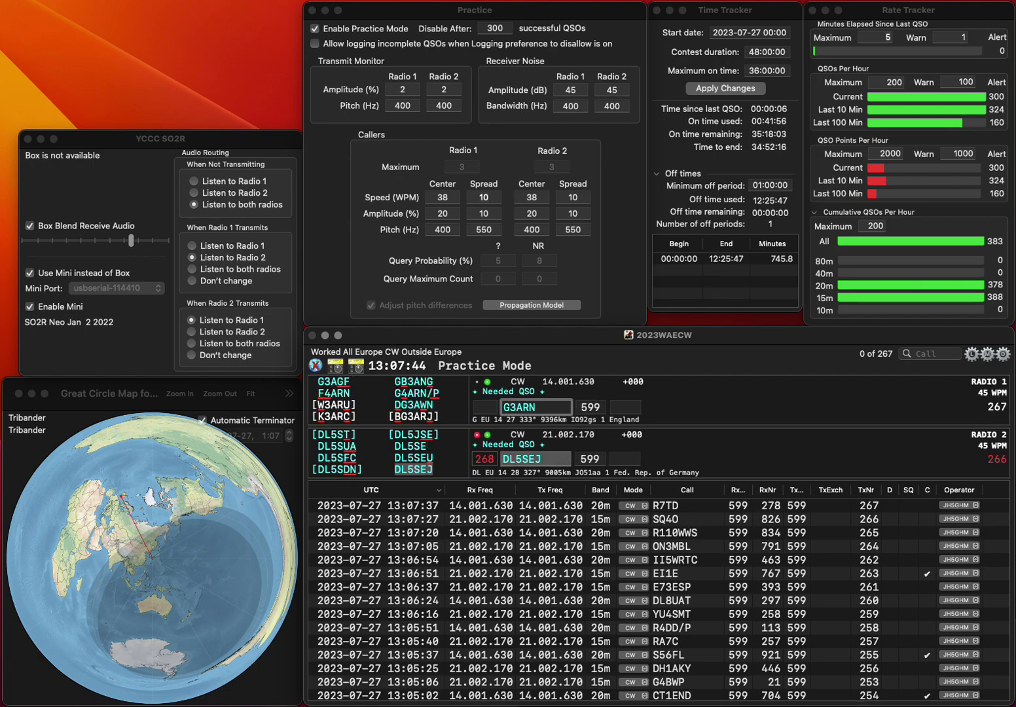
pyautogui.press('Return')
pyautogui.write('830')
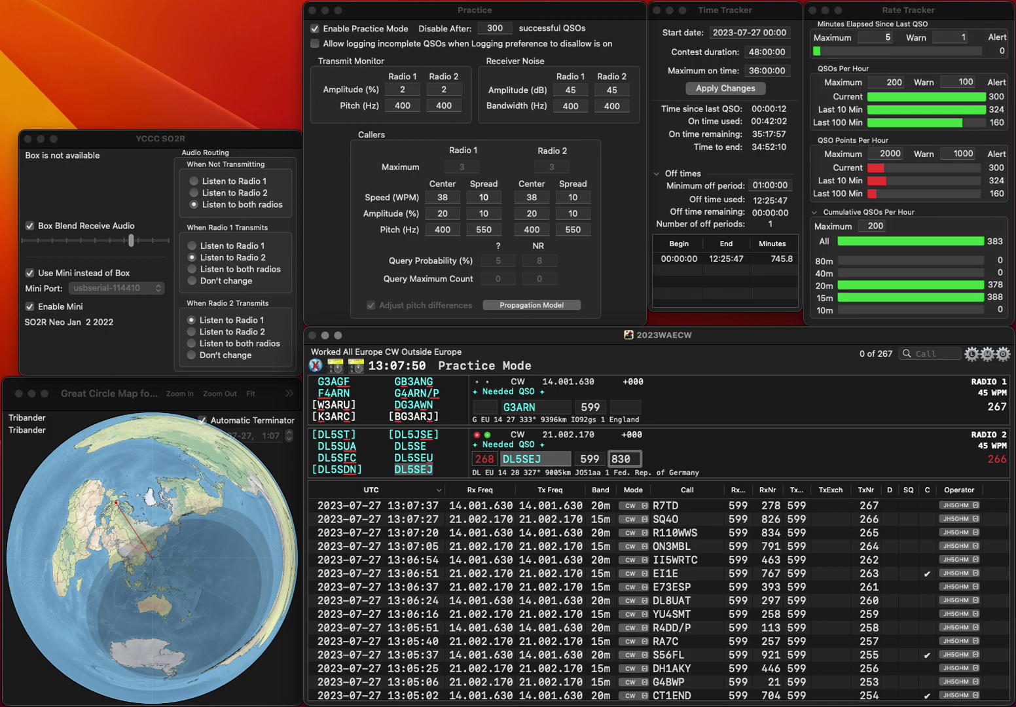
pyautogui.press('Return')
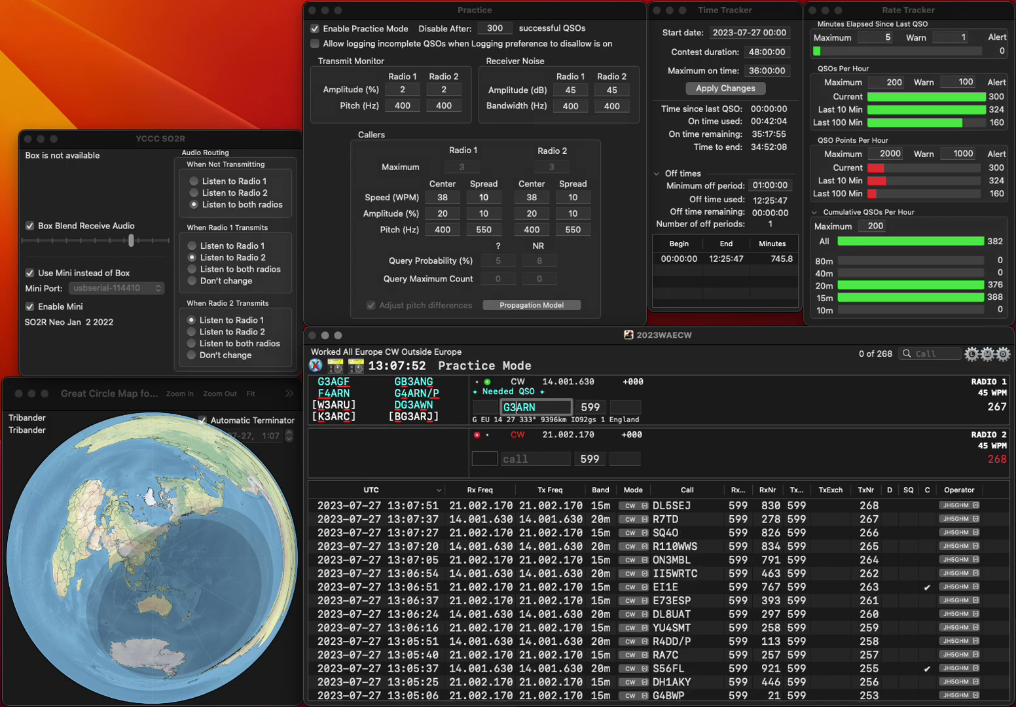
pyautogui.press('BackSpace')
pyautogui.write('2')
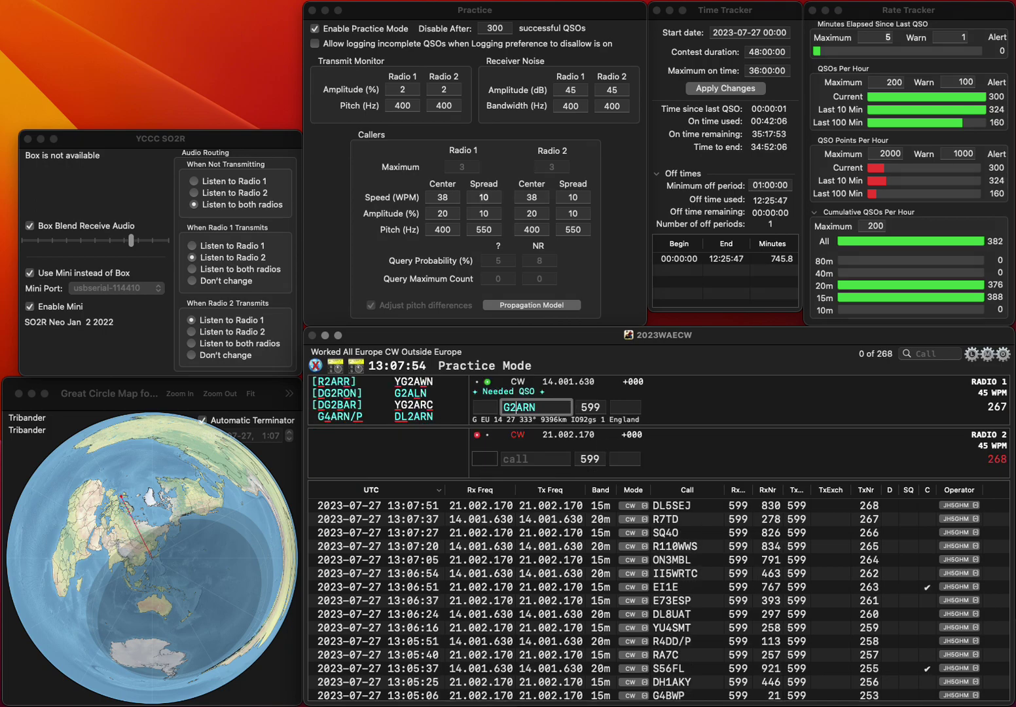
pyautogui.press('Right')
pyautogui.press('BackSpace')
pyautogui.write('L')
pyautogui.press('Return')
pyautogui.write('V1DZR')
pyautogui.hotkey('ctrl', 'a')
pyautogui.write('S')
pyautogui.press('Return')
pyautogui.press('space')
pyautogui.write('156')
pyautogui.press('Return')
pyautogui.press('space')
pyautogui.press('Right')
pyautogui.press('BackSpace')
pyautogui.write('N')
pyautogui.press('Return')
pyautogui.write('S57YK')
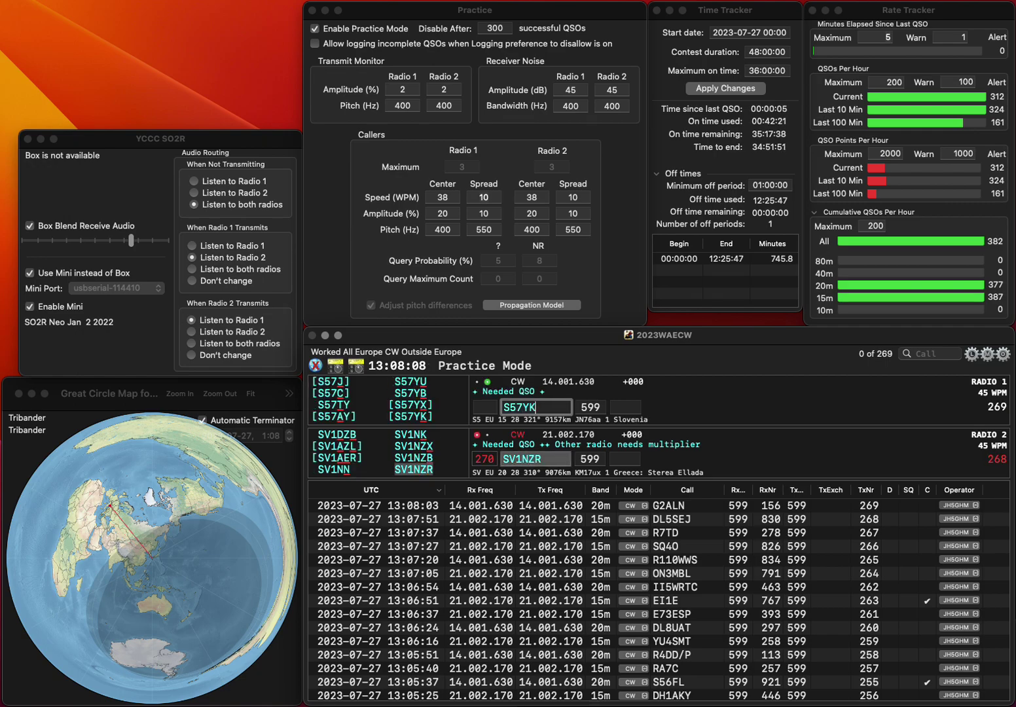
pyautogui.press('Return')
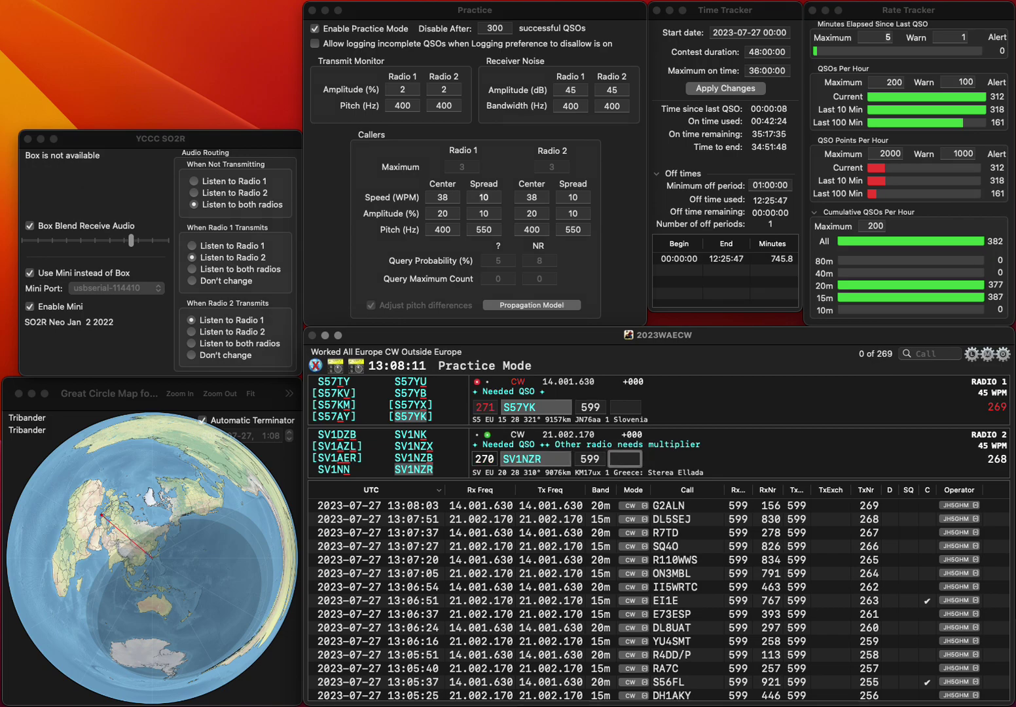
pyautogui.write('711')
pyautogui.press('Return')
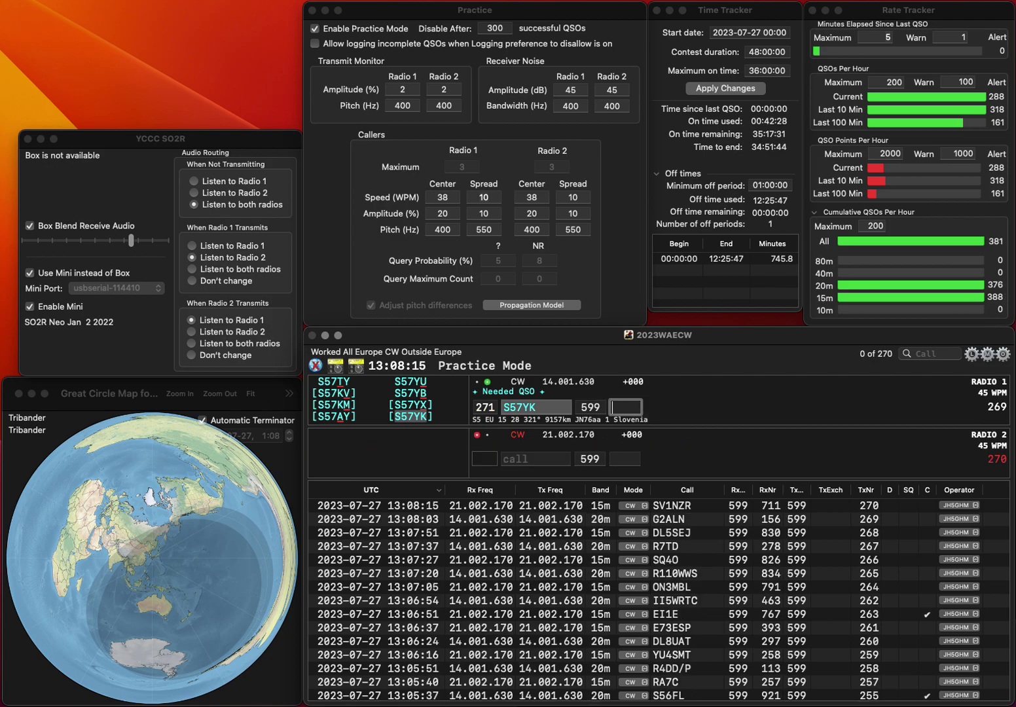
pyautogui.write('1')
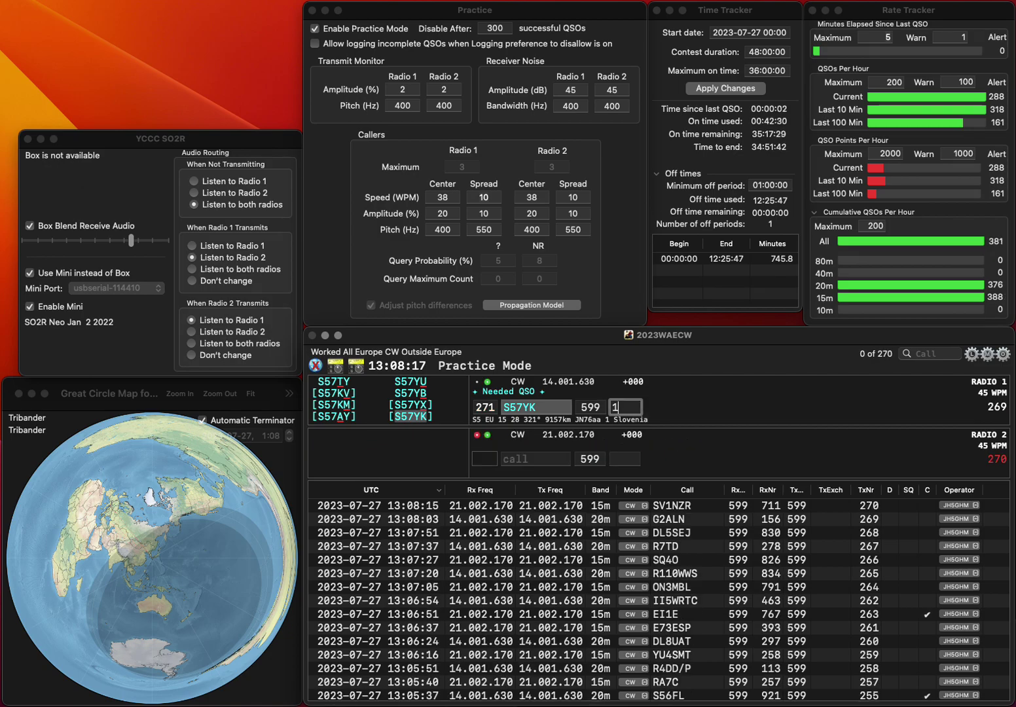
pyautogui.write('9')
pyautogui.press('Return')
# Enter the partial call BEK on Radio 2 and RX8RTY on Radio 1, sending the exchange to each
pyautogui.write('BEK')
pyautogui.press('Return')
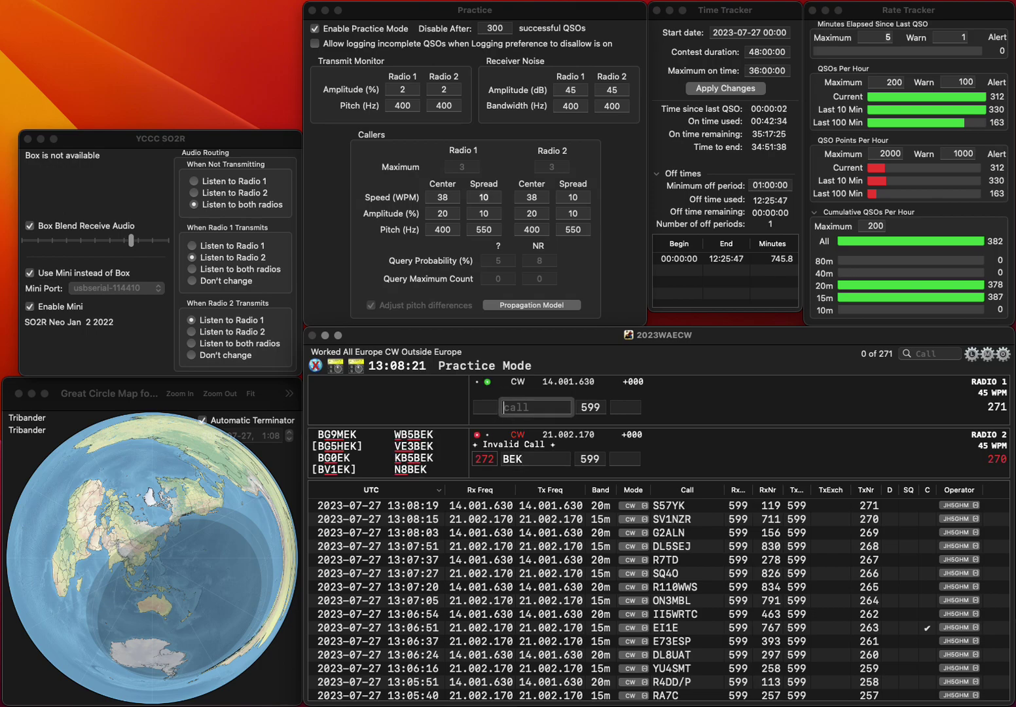
pyautogui.write('RX')
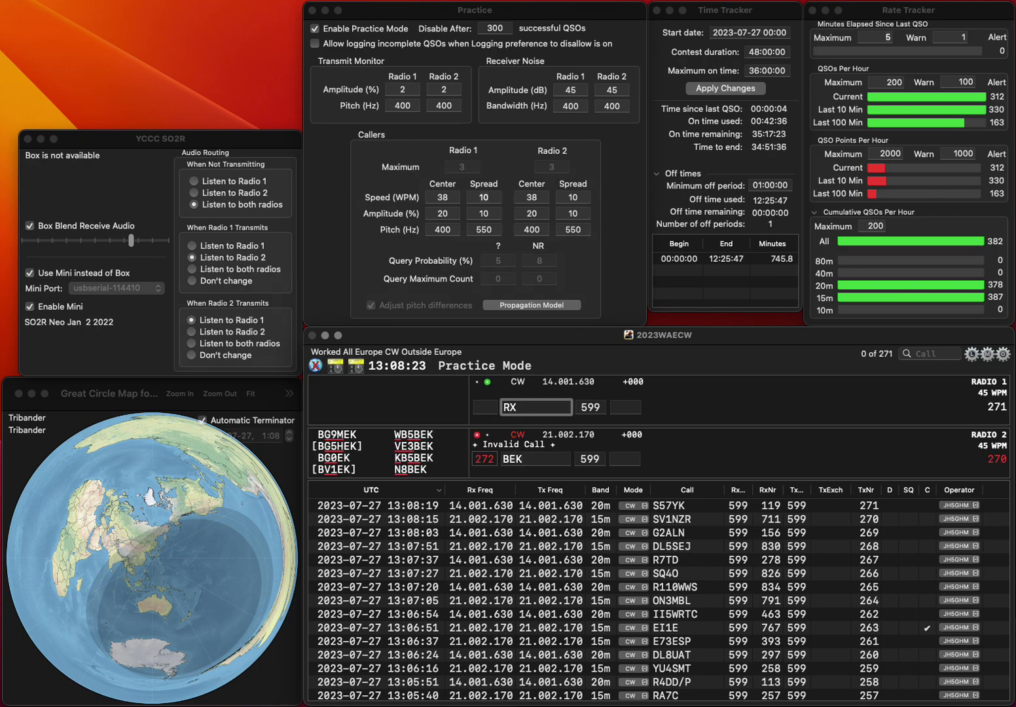
pyautogui.write('8RTY')
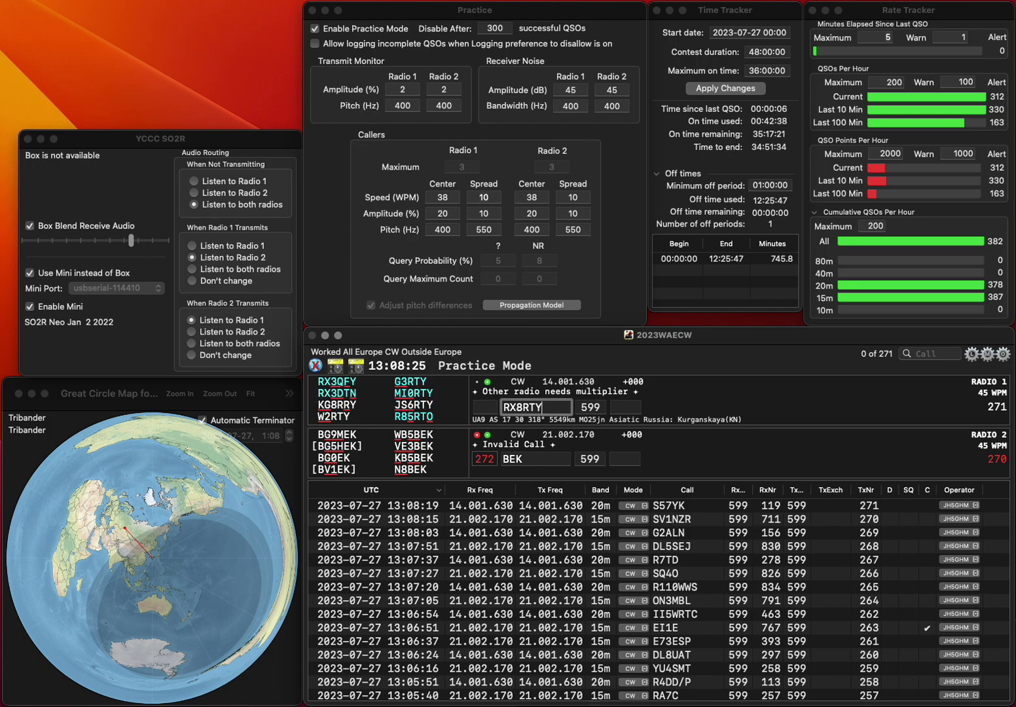
pyautogui.press('Return')
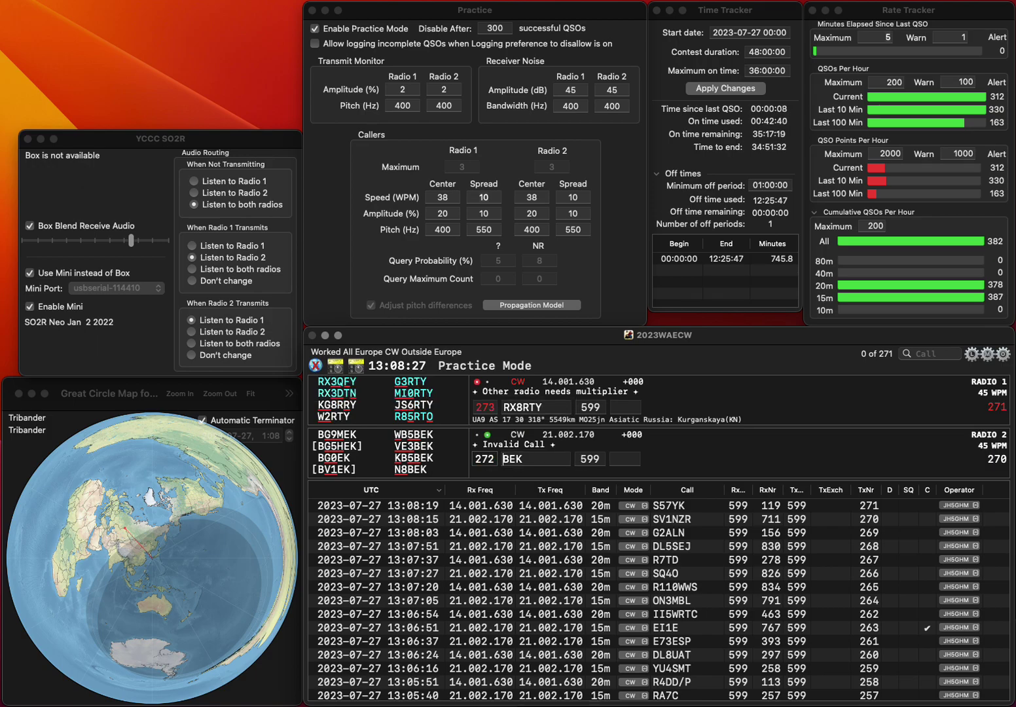
# Change the Radio 2 call to DC9K and send the exchange
pyautogui.write('D')
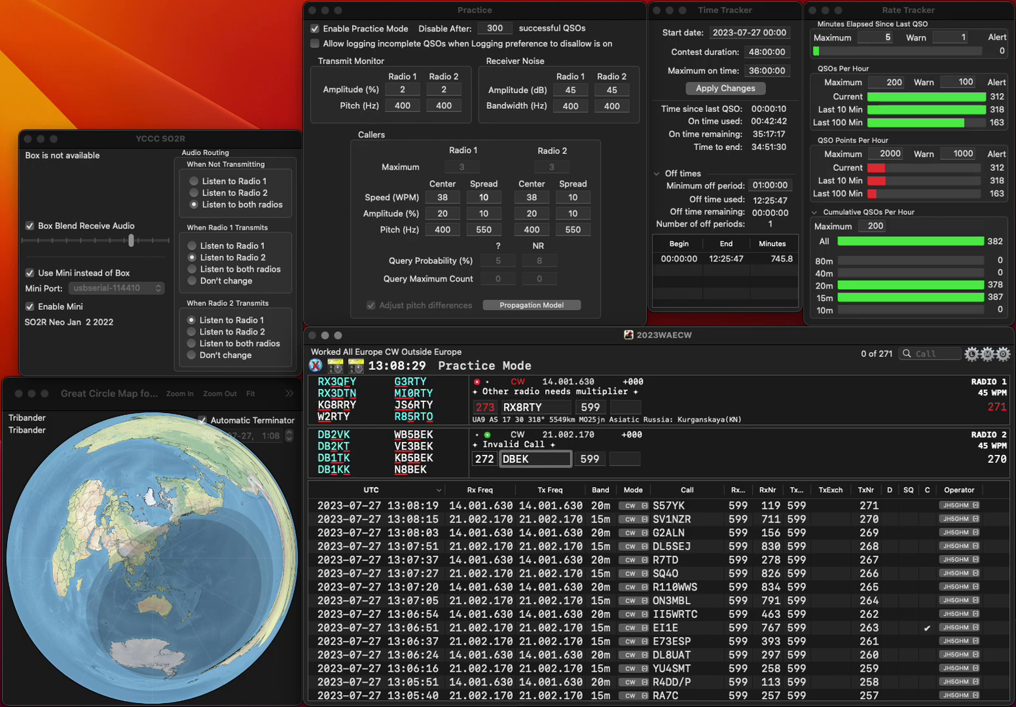
pyautogui.write('C')
pyautogui.press('Delete')
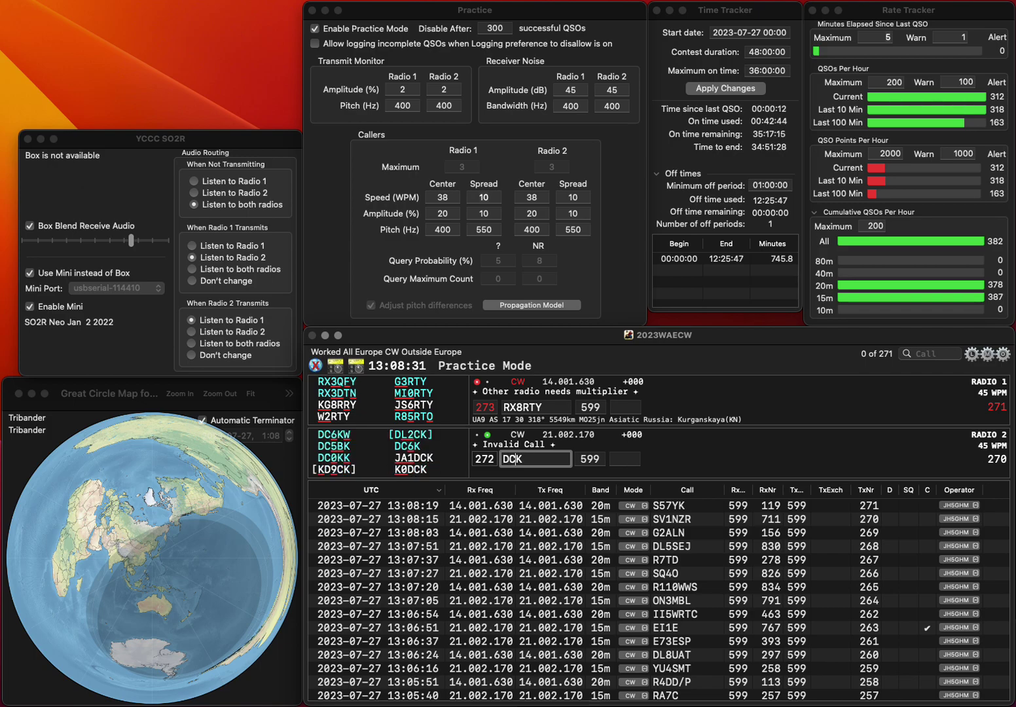
pyautogui.write('9')
pyautogui.press('Return')
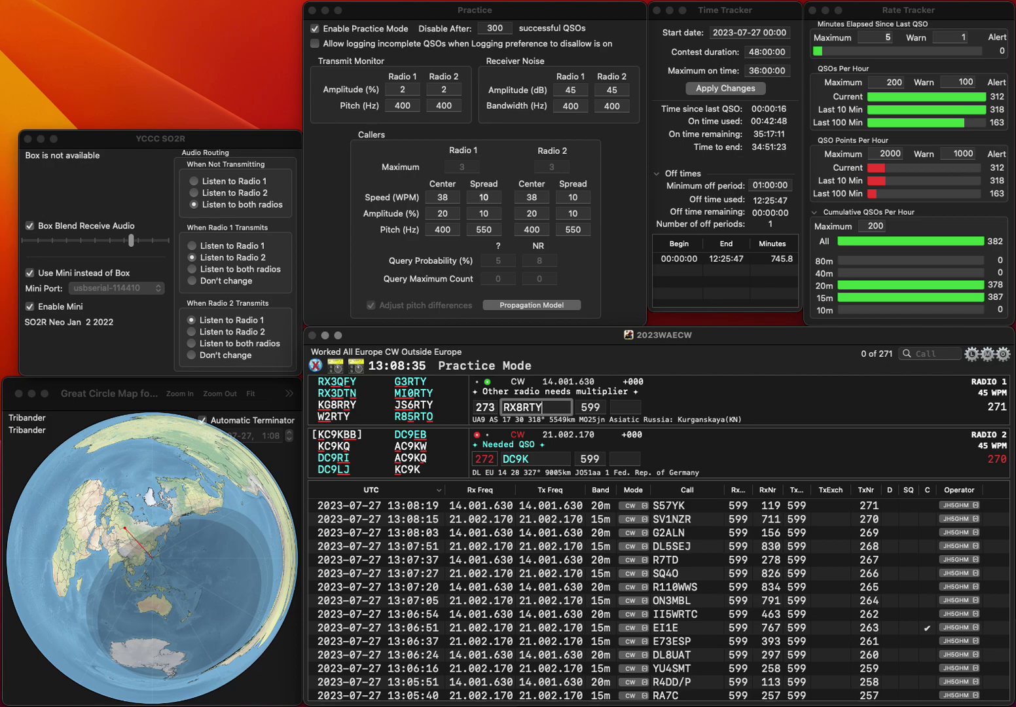
# Correct the Radio 1 call to LX8RTTY and send the exchange
pyautogui.write('TY')
pyautogui.press('Left')
pyautogui.press('Left')
pyautogui.press('Left')
pyautogui.press('Left')
pyautogui.press('Left')
pyautogui.press('Left')
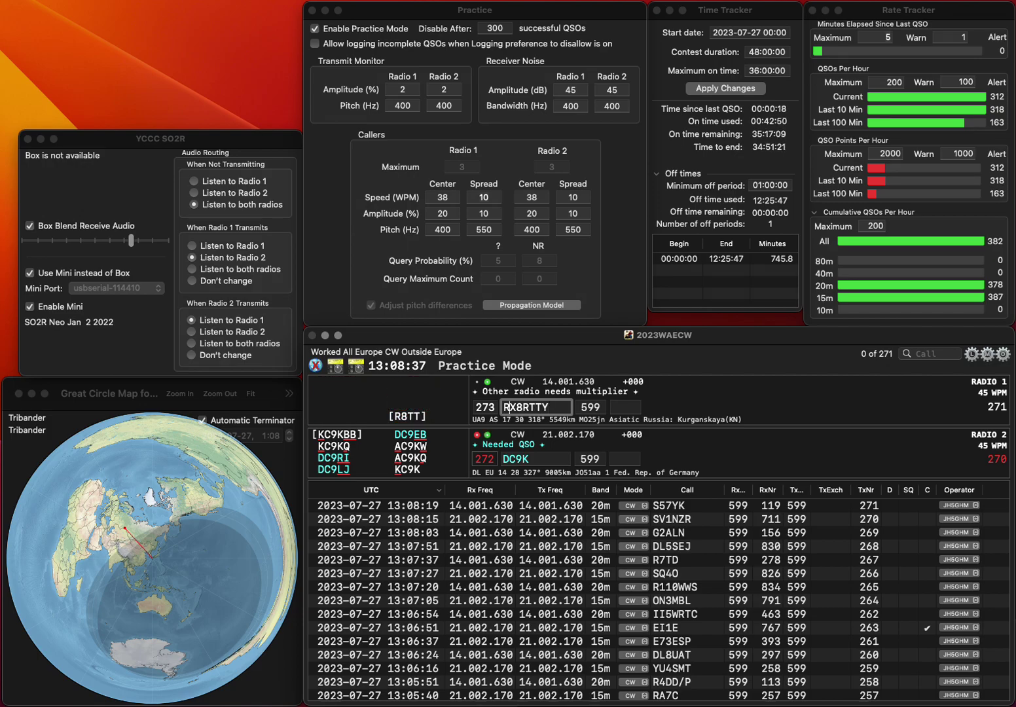
pyautogui.press('BackSpace')
pyautogui.write('L')
pyautogui.press('Return')
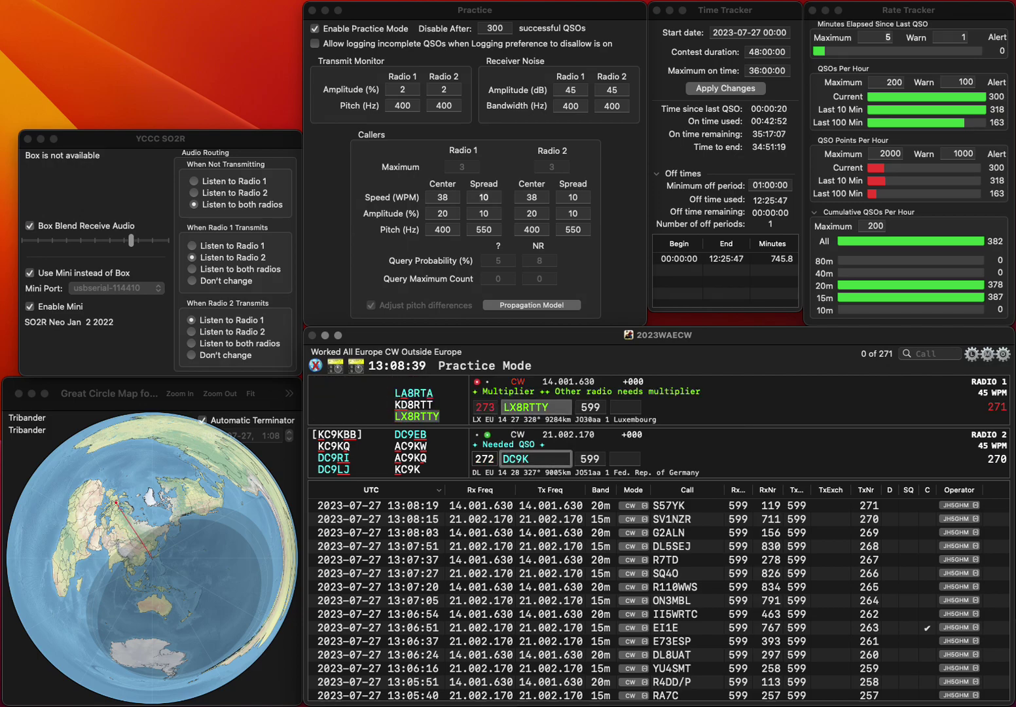
# Correct the Radio 2 call to DC6K and send the exchange
pyautogui.press('BackSpace')
pyautogui.write('6')
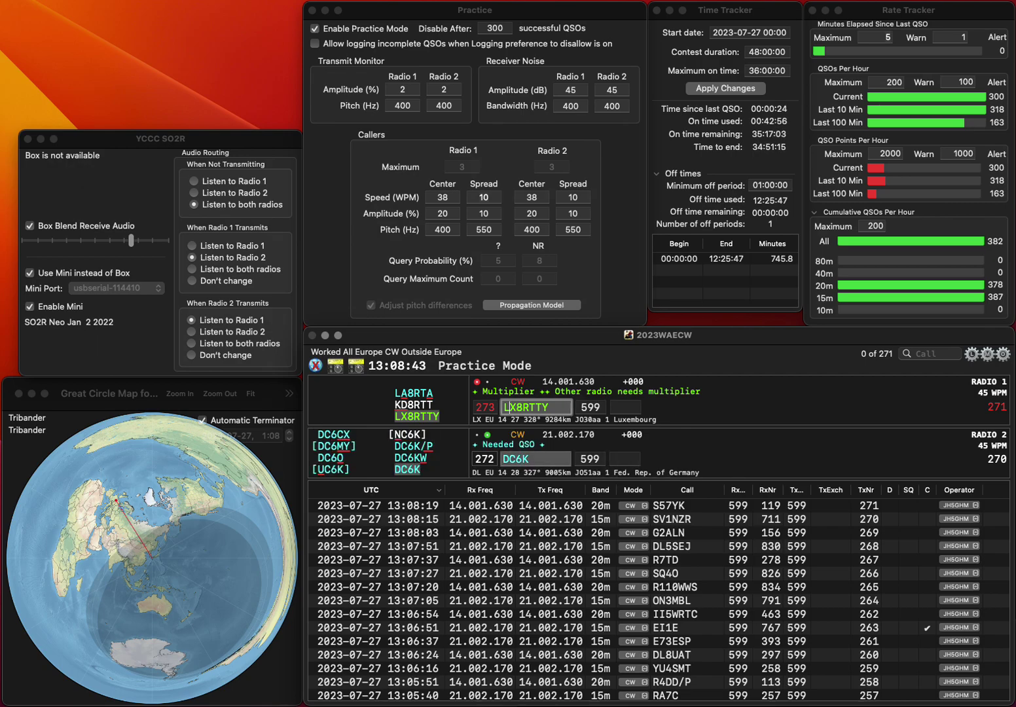
pyautogui.press('Return')
pyautogui.write('59')
pyautogui.press('Return')
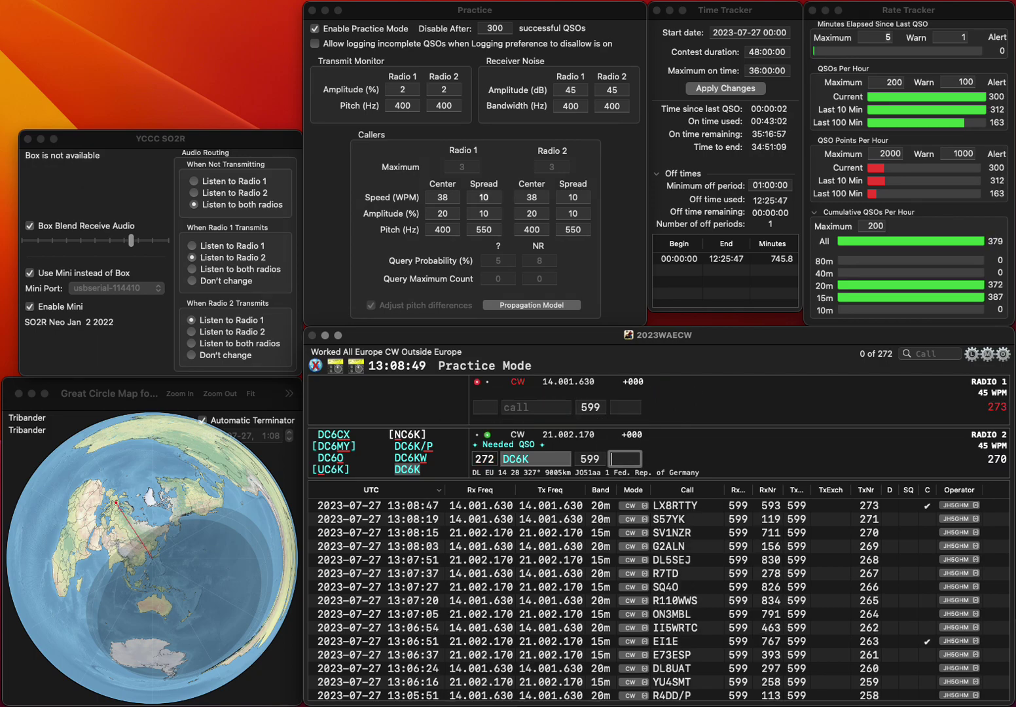
pyautogui.write('292')
pyautogui.press('Return')
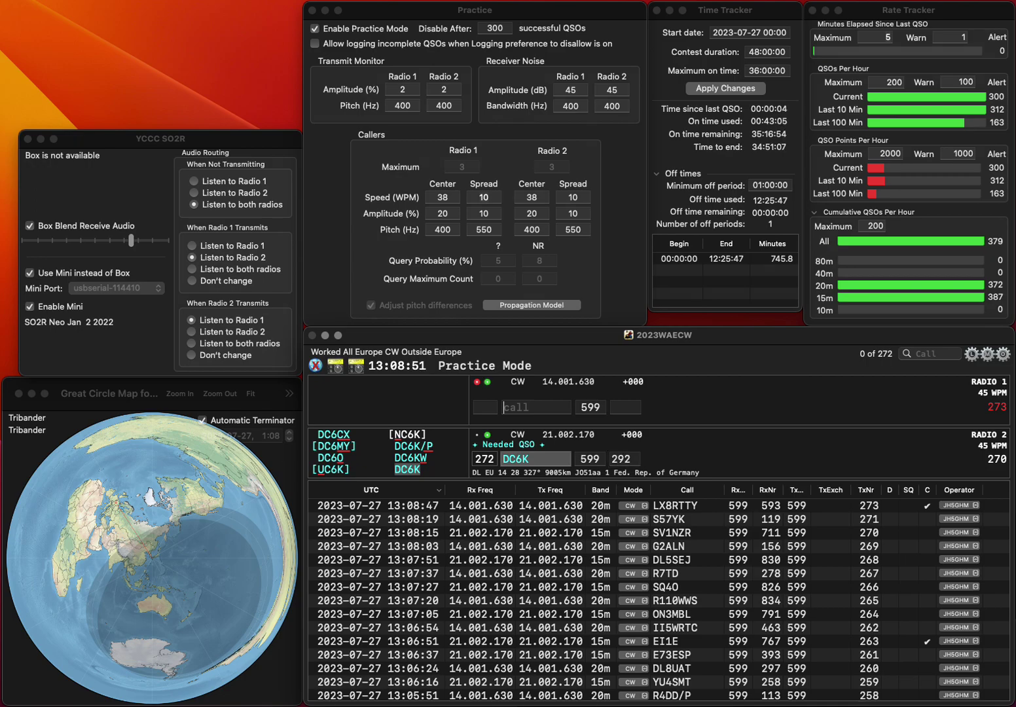
# Enter the calls M8LD on Radio 1 and LS1TA on Radio 2, sending the exchange to each
pyautogui.write('M8LD')
pyautogui.press('Return')
pyautogui.write('1TA')
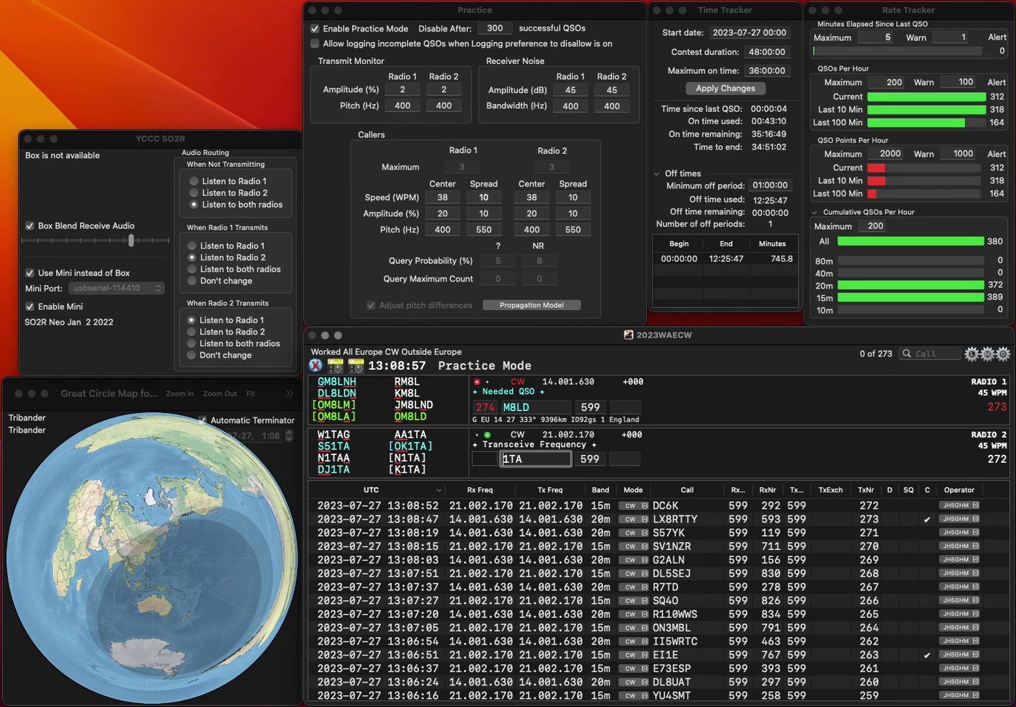
pyautogui.write('LS')
pyautogui.press('Return')
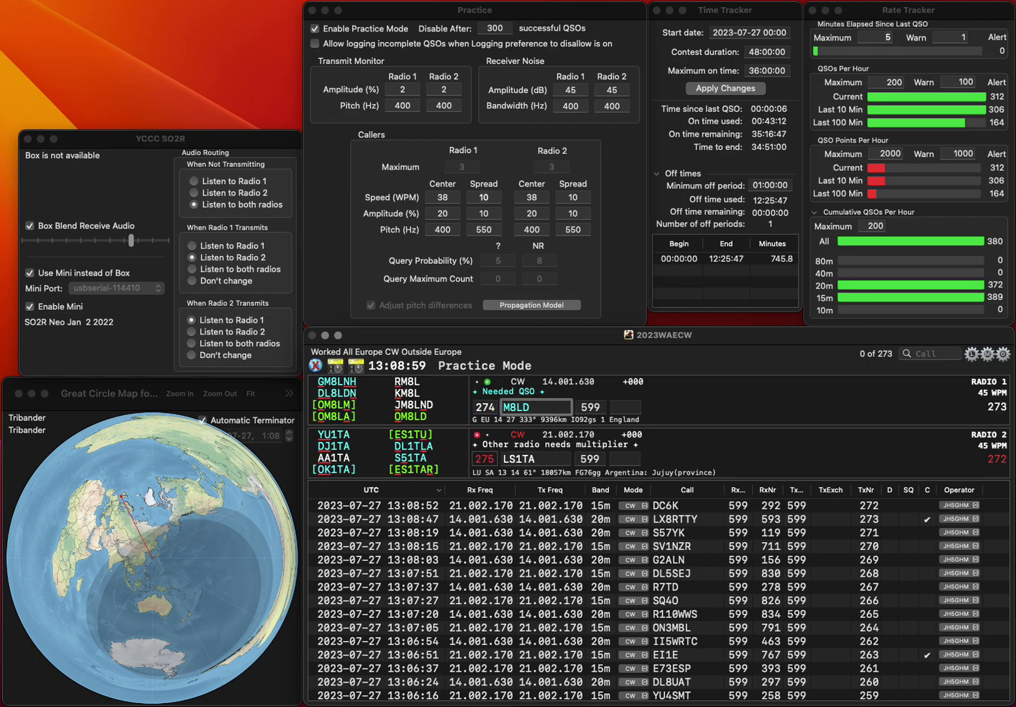
pyautogui.press('Return')
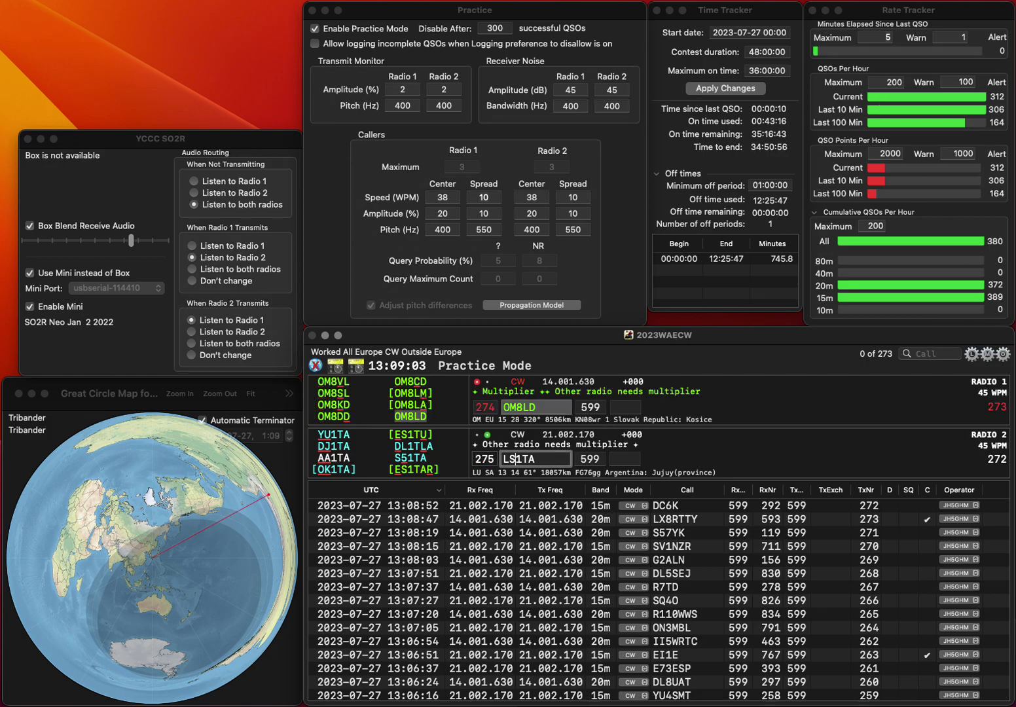
pyautogui.press('BackSpace')
pyautogui.press('BackSpace')
pyautogui.write('S5')
pyautogui.press('Return')
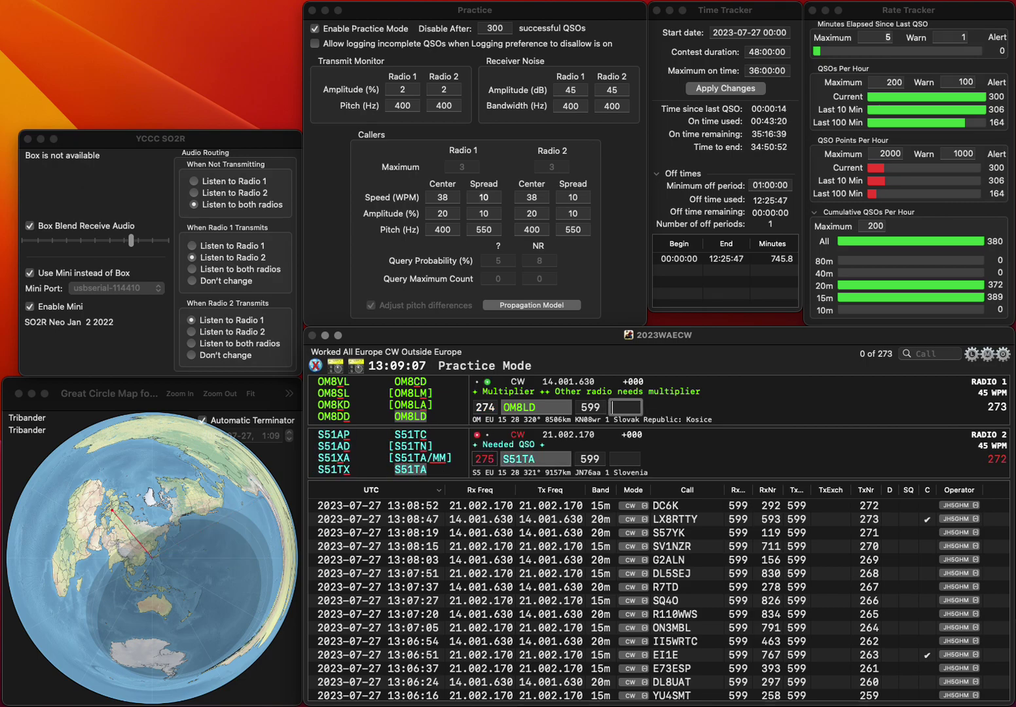
pyautogui.write('242')
pyautogui.press('Return')
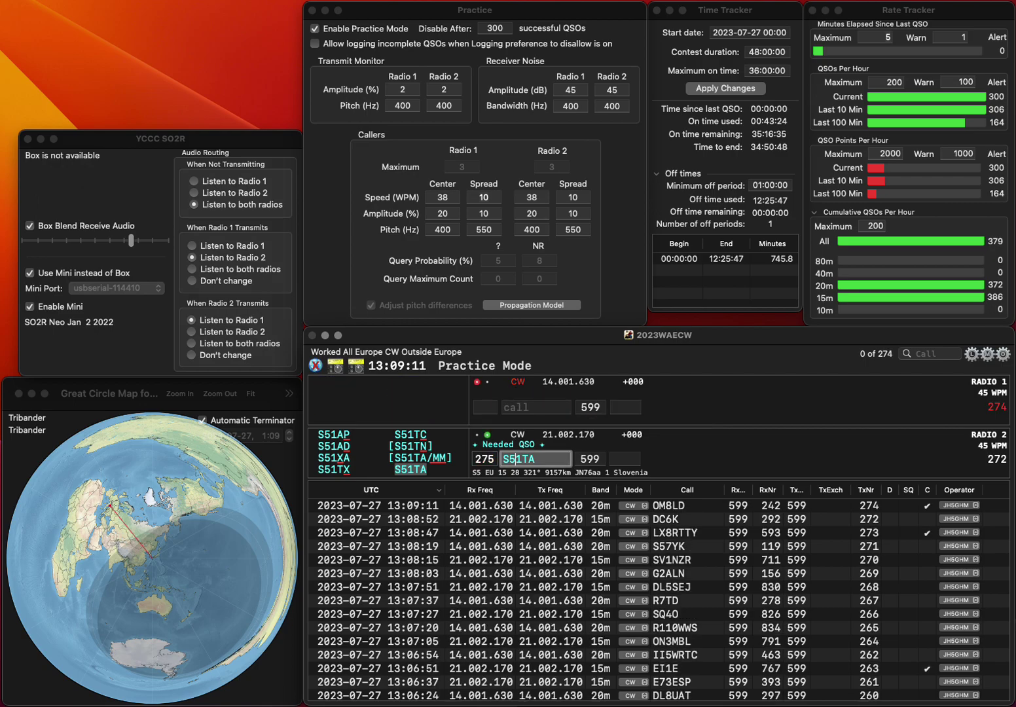
pyautogui.press('space')
pyautogui.write('293')
pyautogui.press('Return')
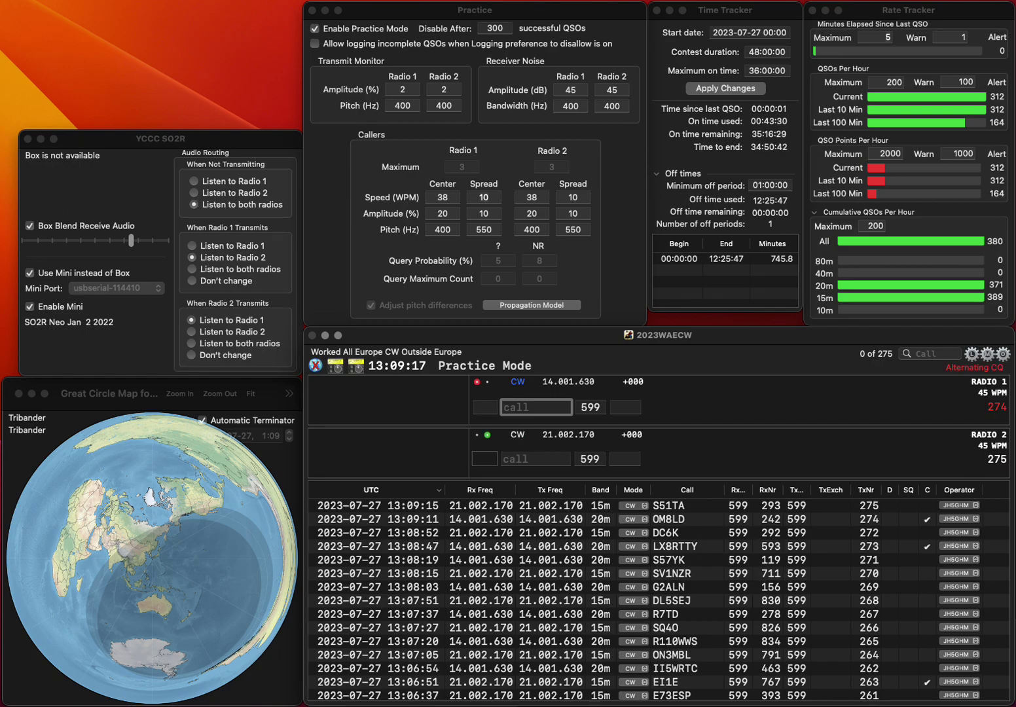
pyautogui.write('R')
pyautogui.press('Down')
pyautogui.write('R3RK')
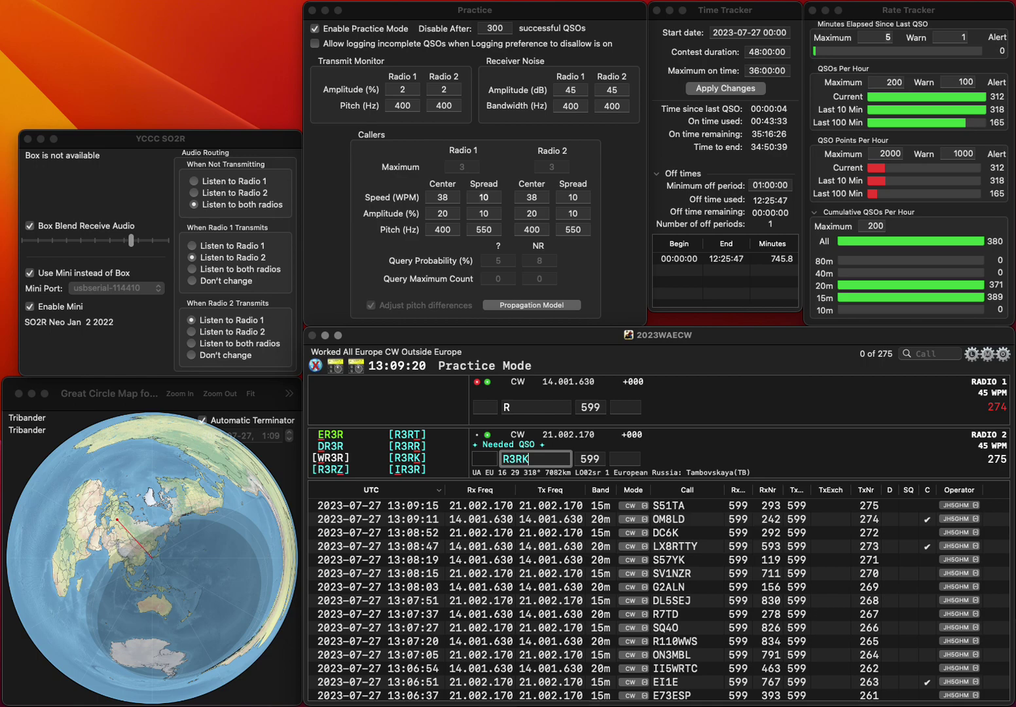
pyautogui.press('Return')
pyautogui.write('7')
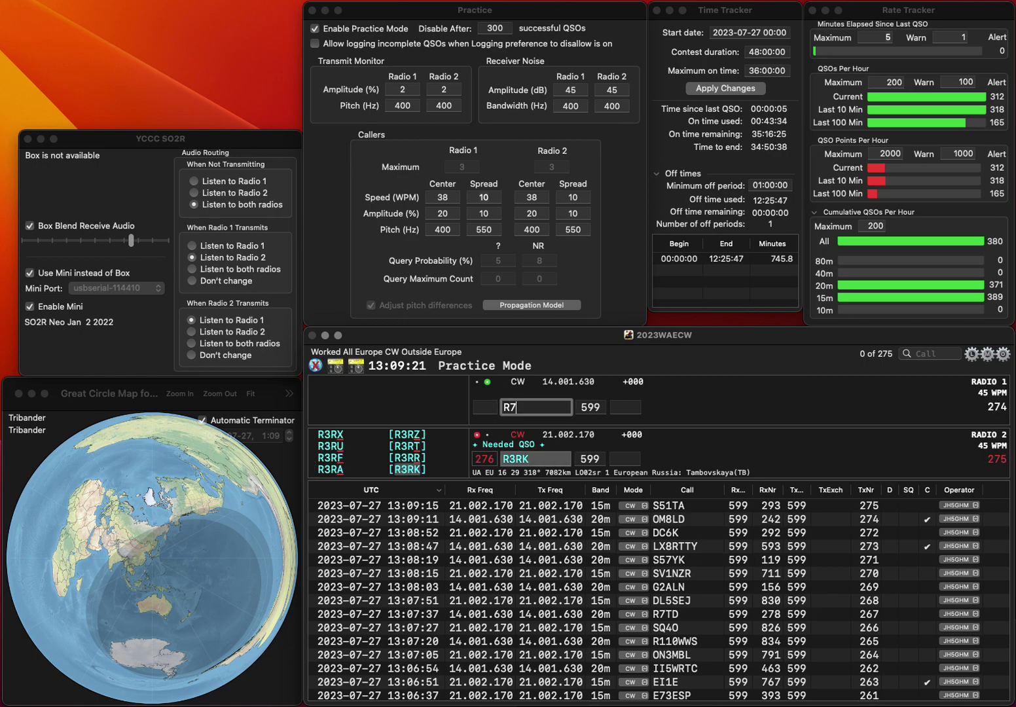
pyautogui.write('AGZ')
pyautogui.press('Home')
pyautogui.press('Delete')
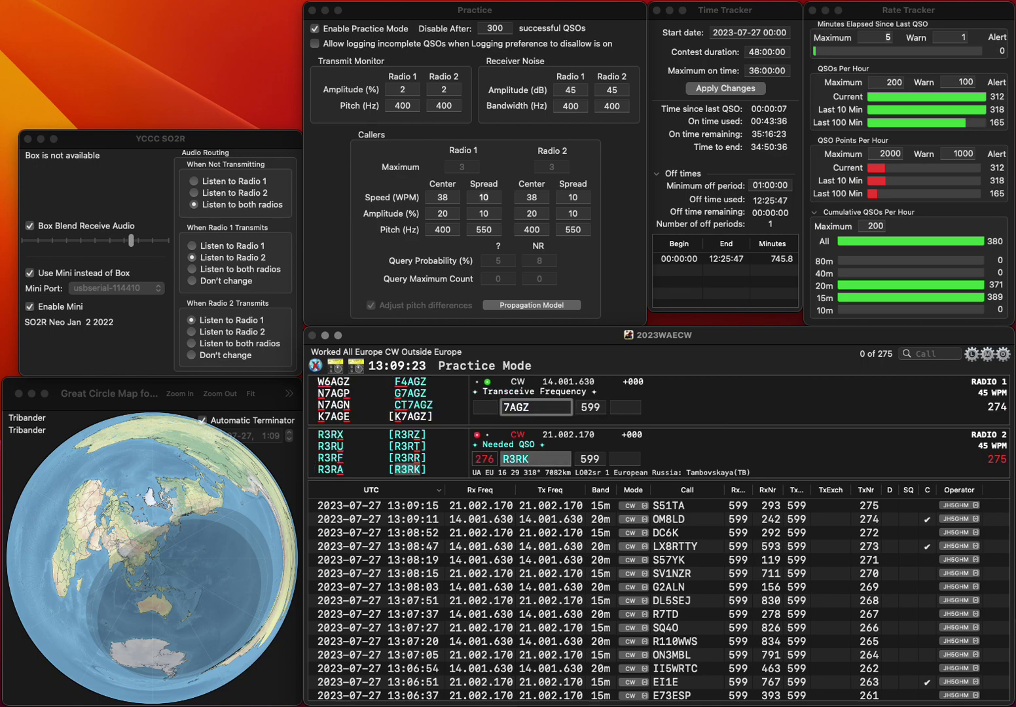
pyautogui.write('CT')
pyautogui.press('Return')
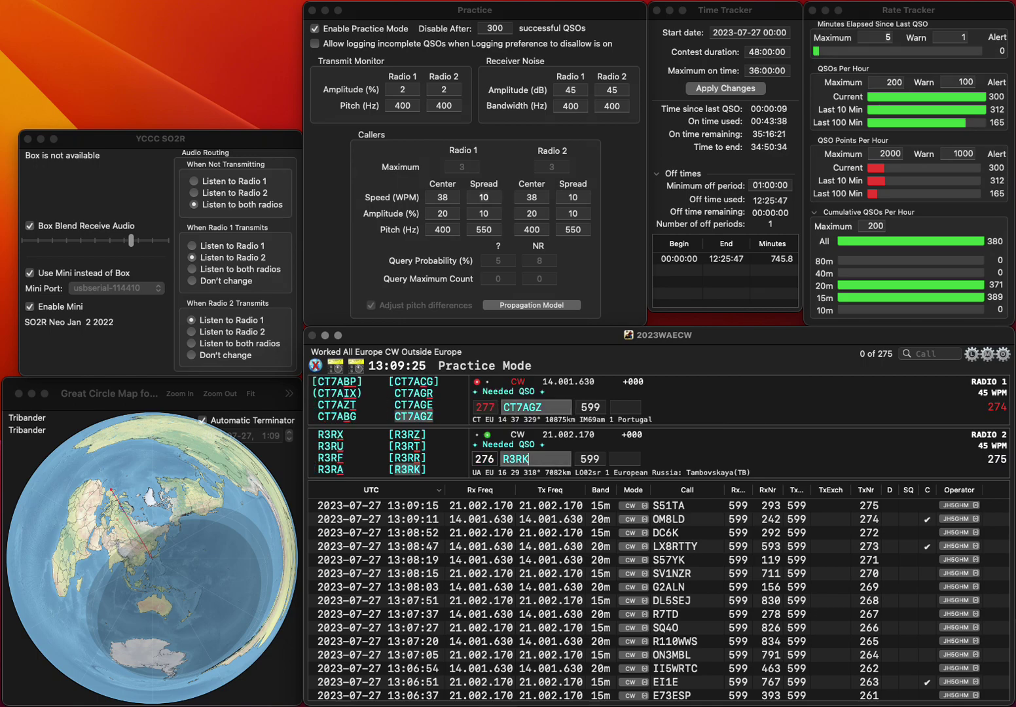
# Correct the Radio 2 call to R3EK and send the exchange
pyautogui.press('Left')
pyautogui.press('BackSpace')
pyautogui.write('E')
pyautogui.press('Return')
pyautogui.press('Return')
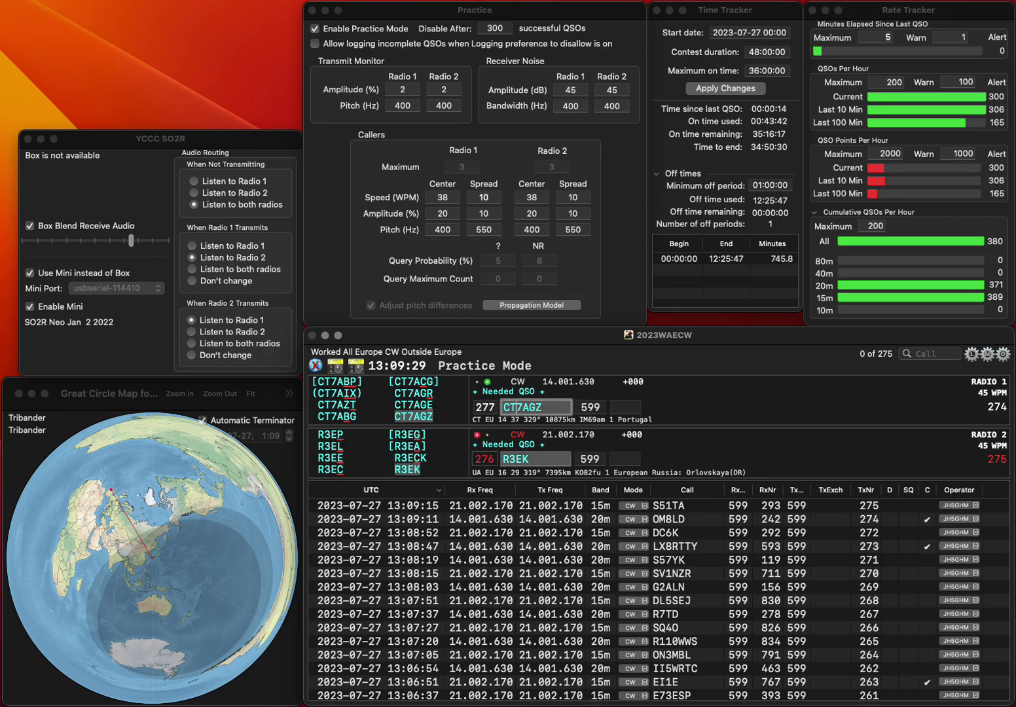
pyautogui.click(612, 407)
pyautogui.write('6')
pyautogui.press('Return')
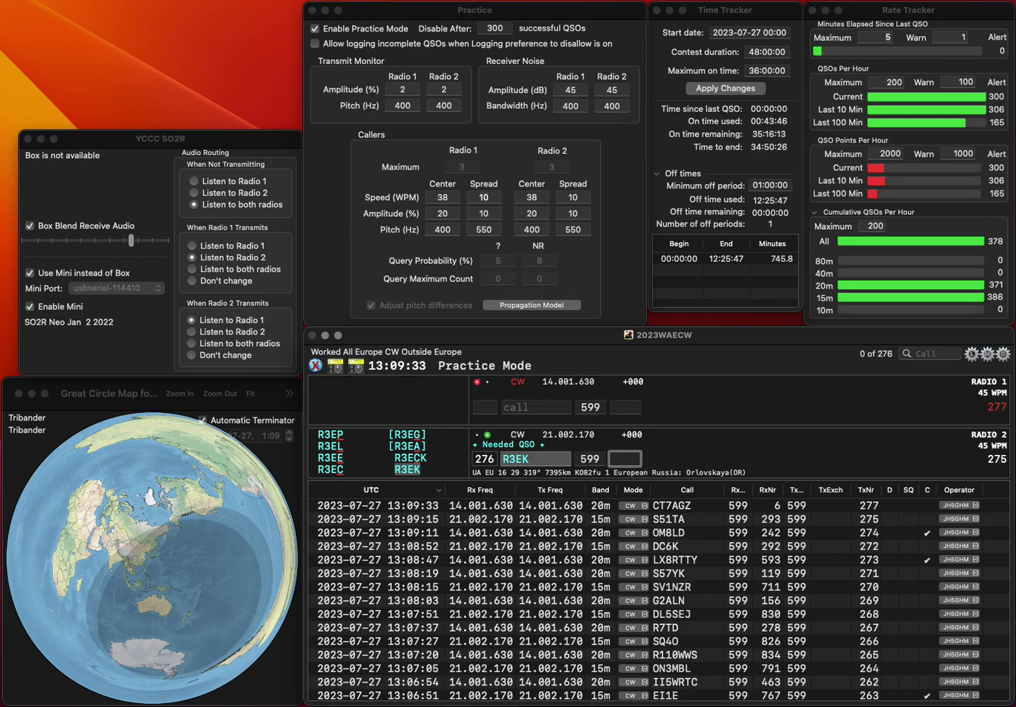
pyautogui.write('409')
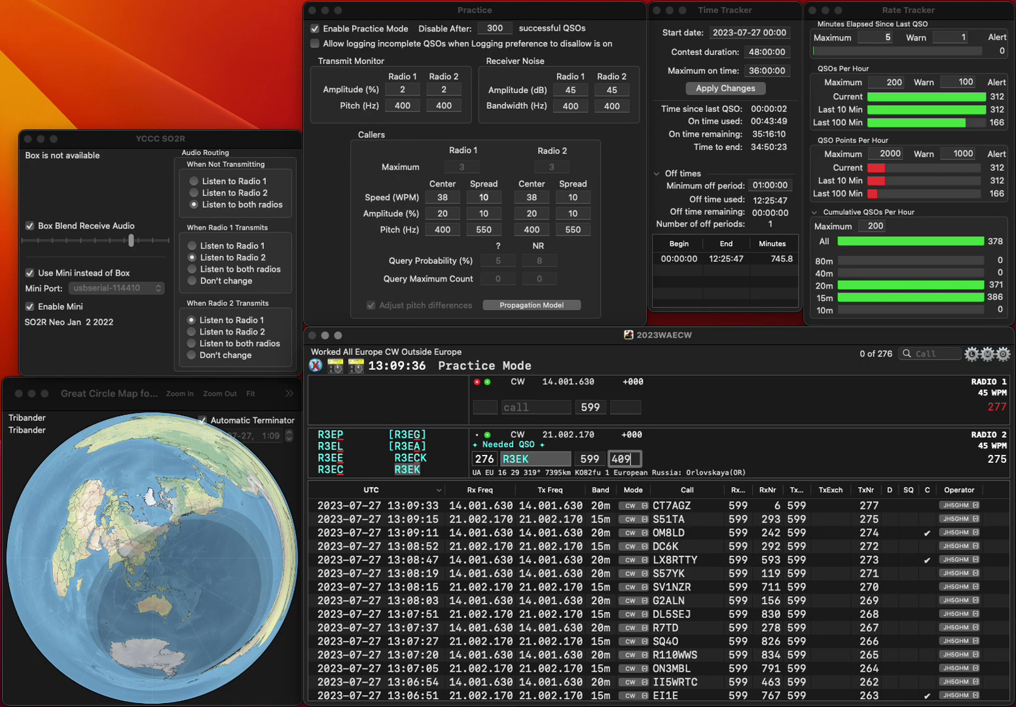
pyautogui.press('Return')
# Enter the partial call SMU on Radio 1 and DK8AX on Radio 2, sending the exchange to each
pyautogui.write('SMU')
pyautogui.press('Return')
pyautogui.write('DK8AX')
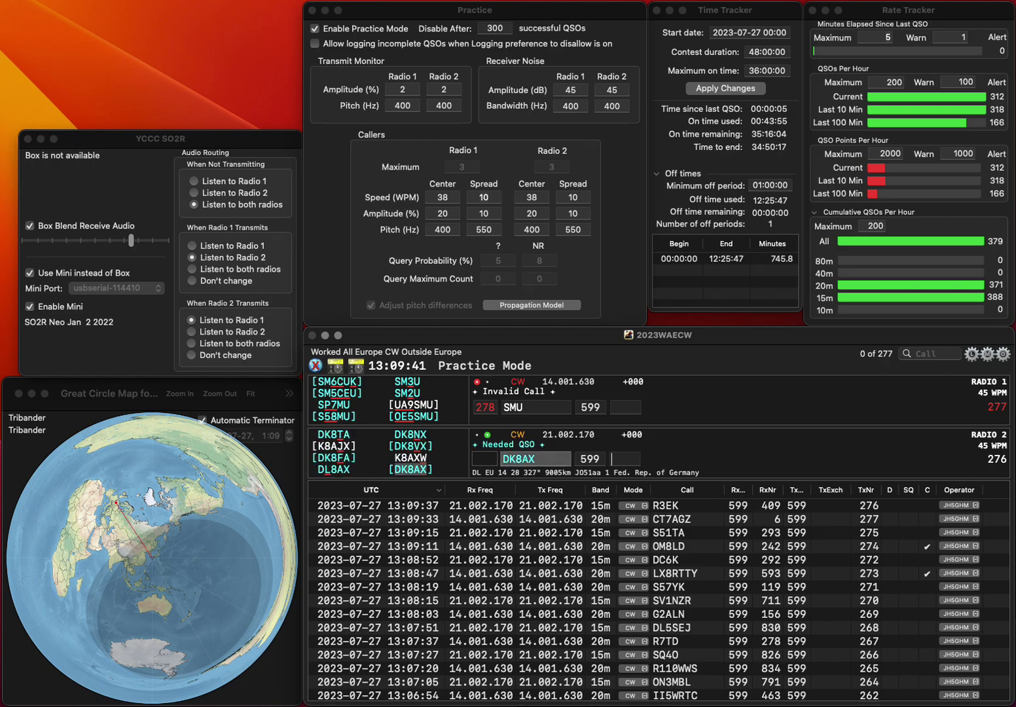
pyautogui.press('Return')
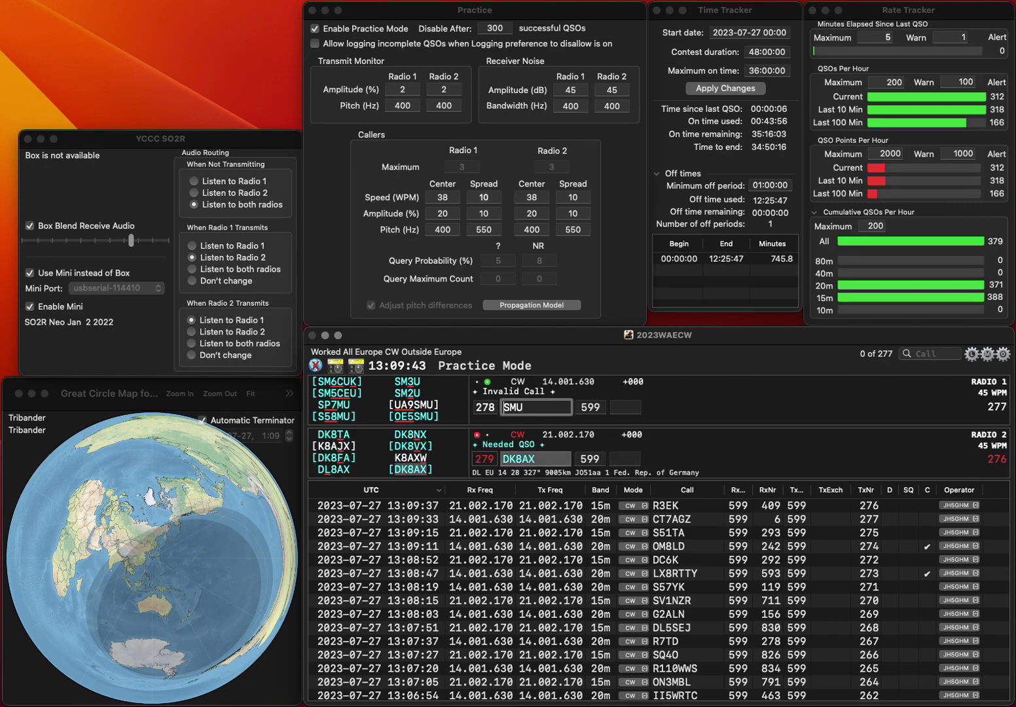
pyautogui.write('2')
pyautogui.press('Left')
pyautogui.write('IK')
pyautogui.press('Right')
pyautogui.press('Right')
pyautogui.press('BackSpace')
pyautogui.write('H')
pyautogui.press('Return')
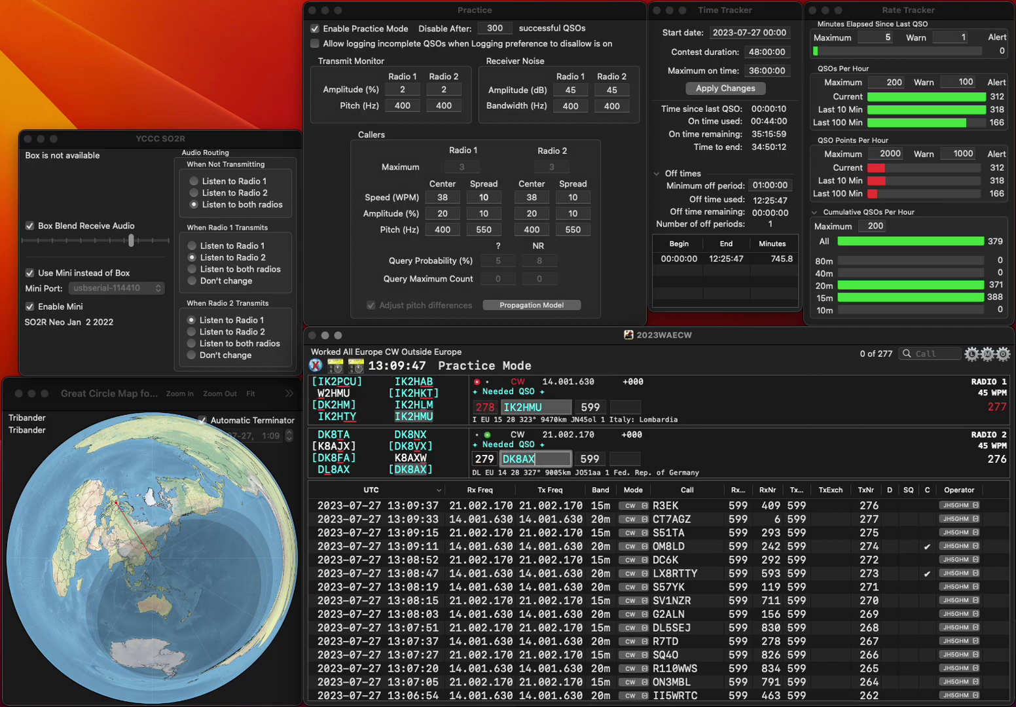
pyautogui.write('629')
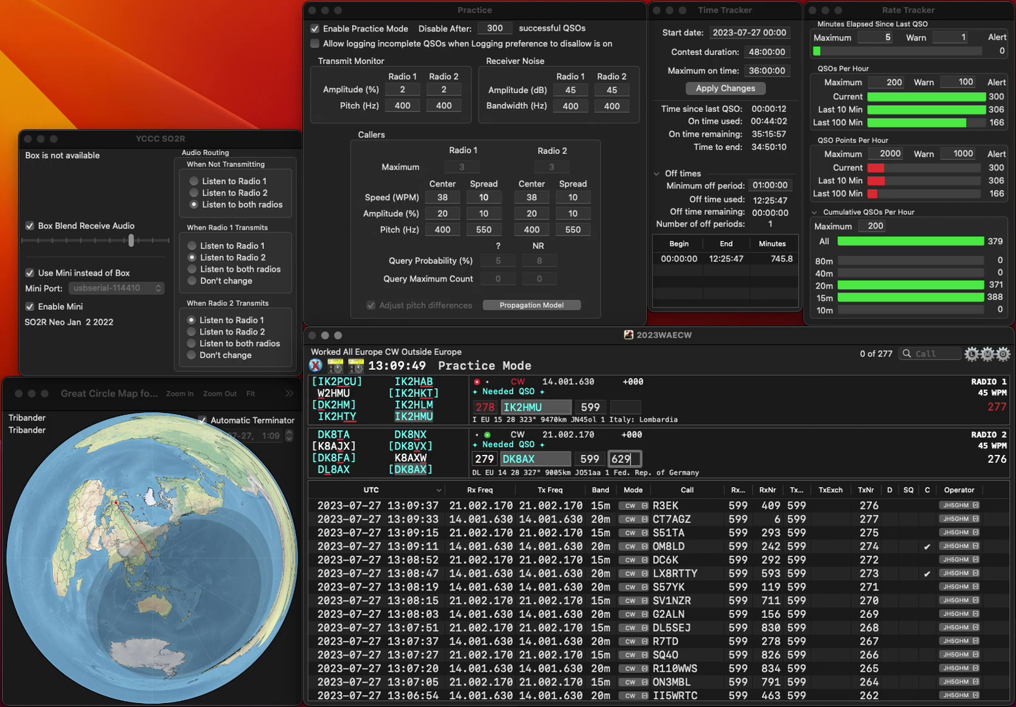
pyautogui.press('Return')
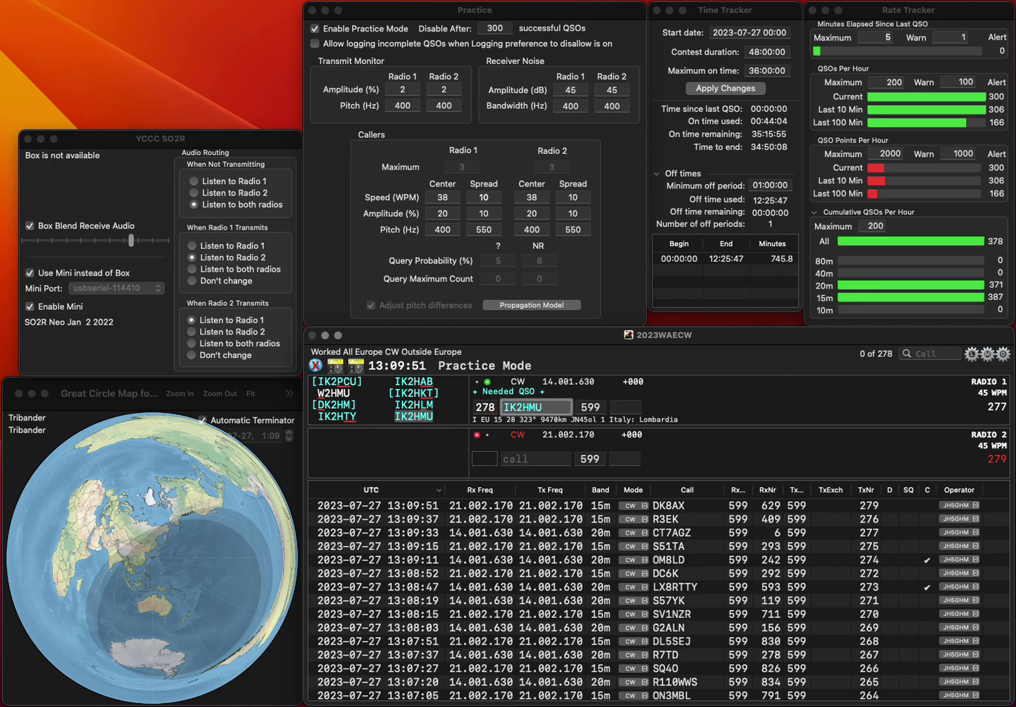
pyautogui.write('493')
pyautogui.press('Return')
# Enter the call SP3WKW on Radio 2 and send the exchange, and enter the partial call YY/P on Radio 1
pyautogui.write('SP3WKW')
pyautogui.press('Return')
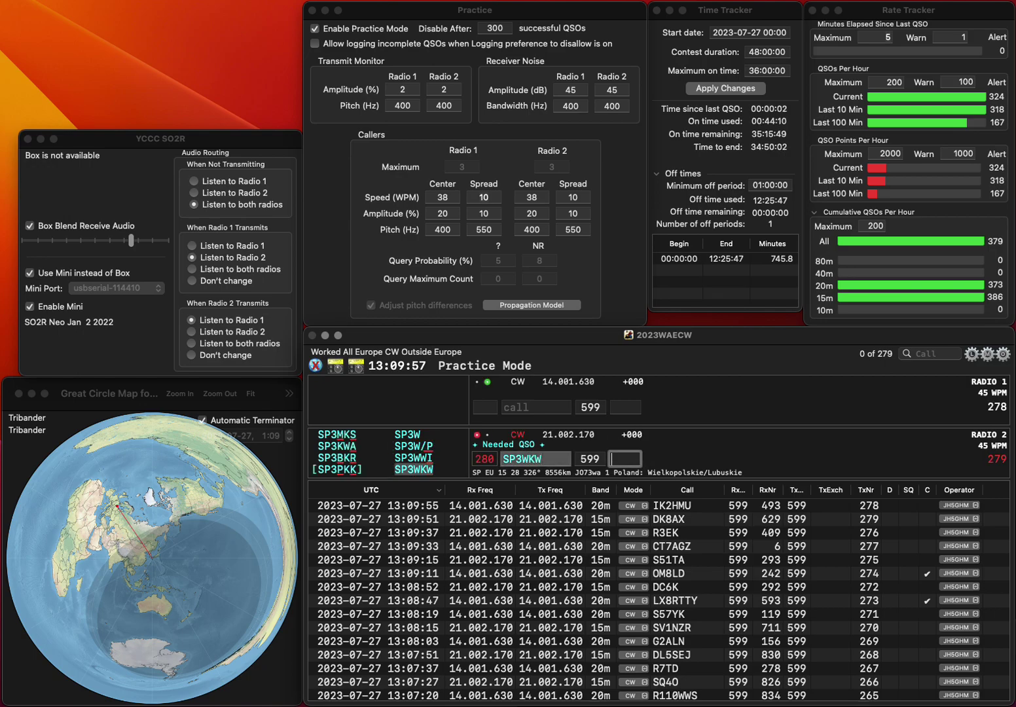
pyautogui.press('Tab')
pyautogui.write('YY/P')
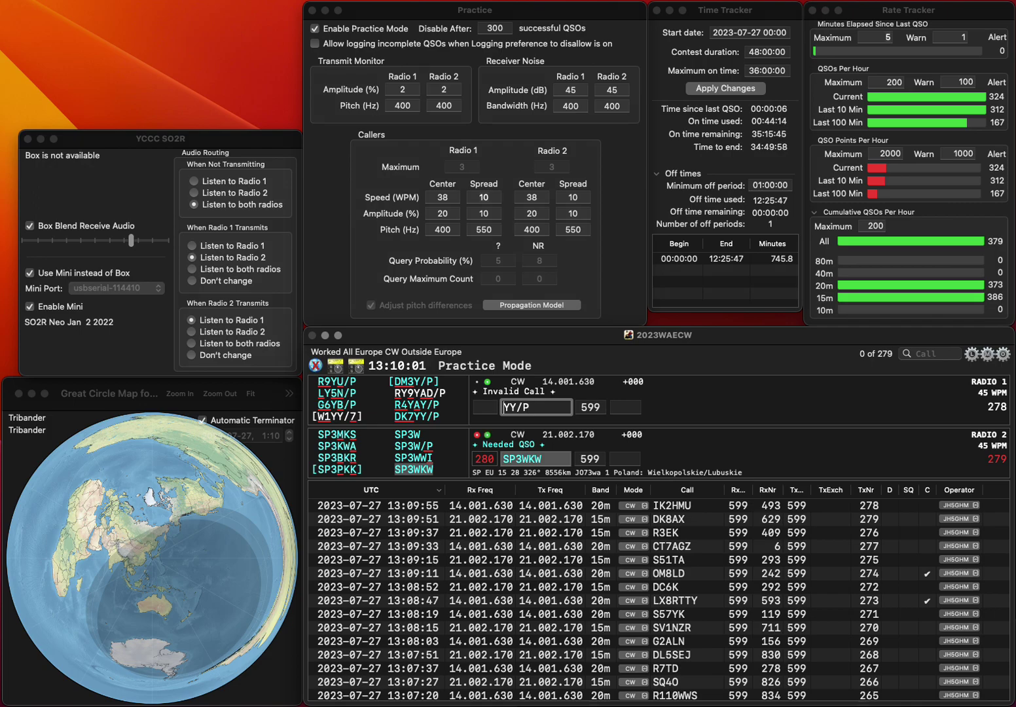
pyautogui.press('`')
pyautogui.write('32')
pyautogui.press('Return')
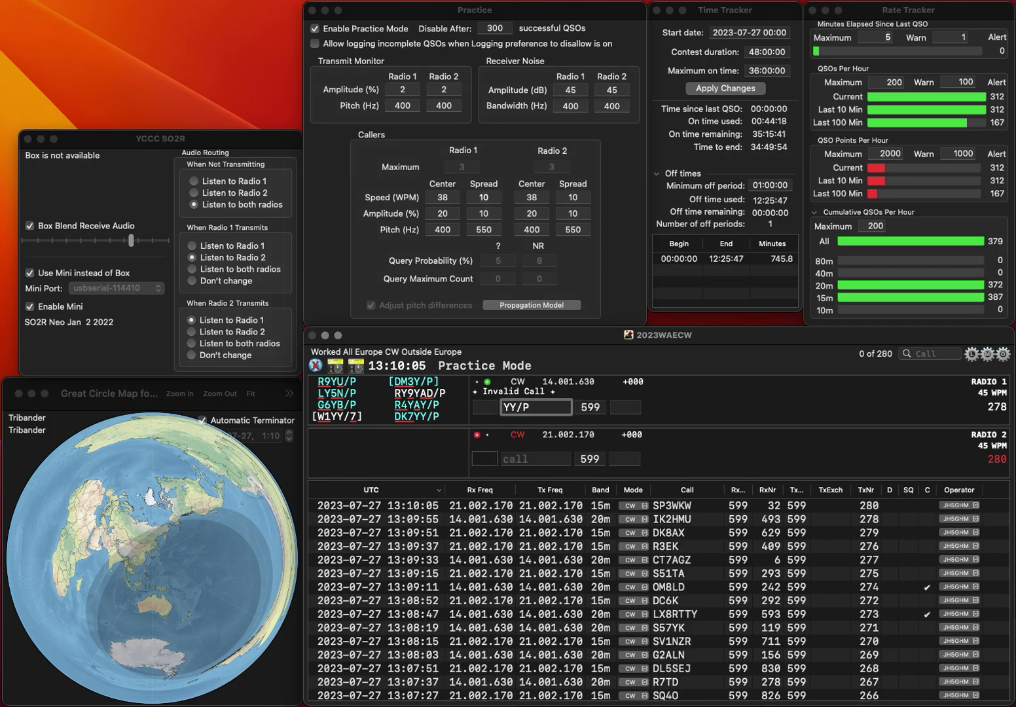
pyautogui.write('DK7')
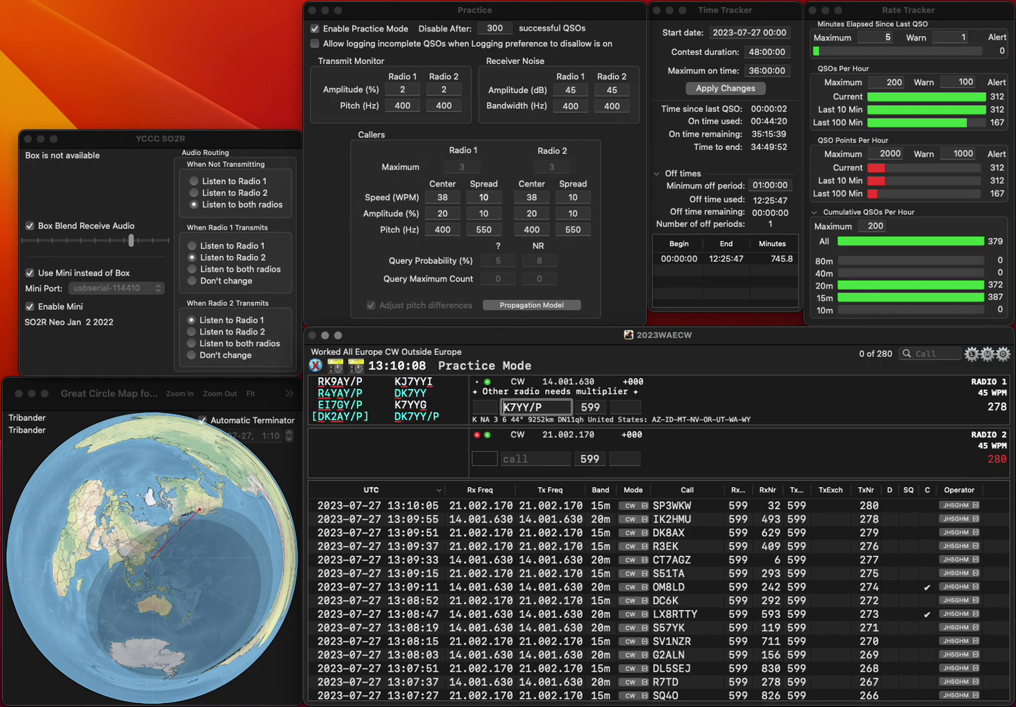
pyautogui.press('Return')
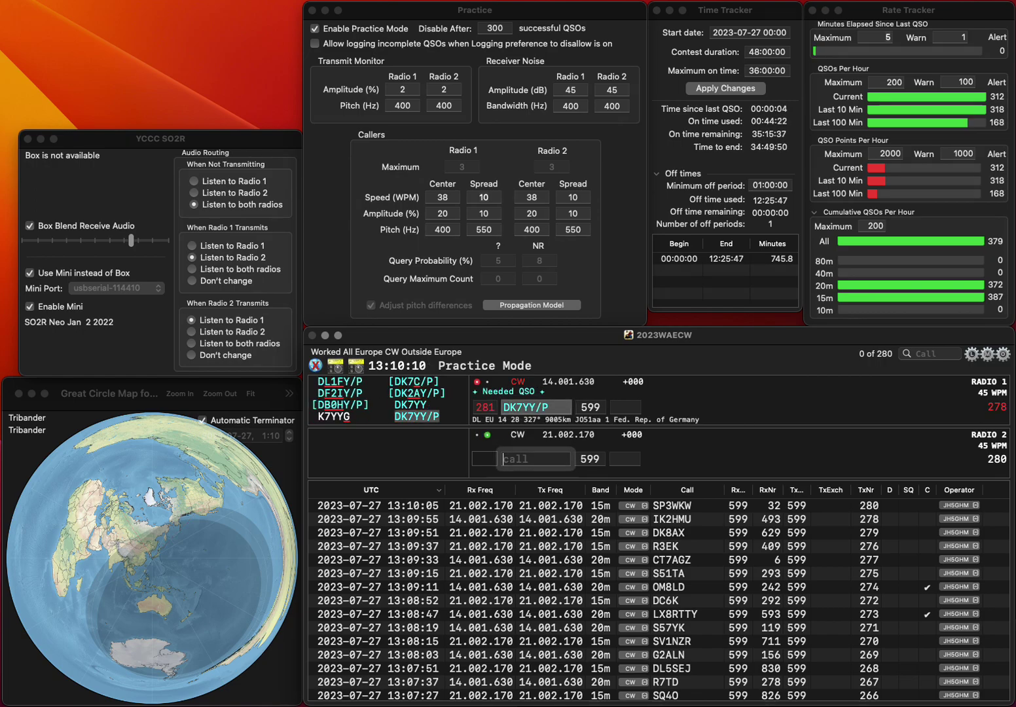
pyautogui.write('EA8IA')
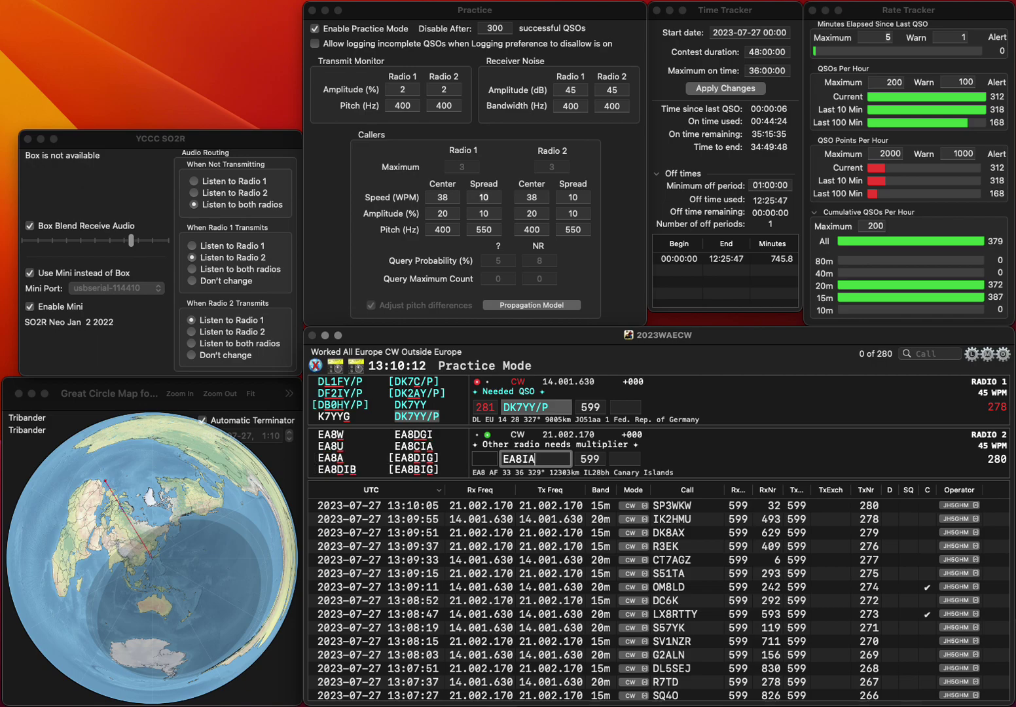
pyautogui.press('Return')
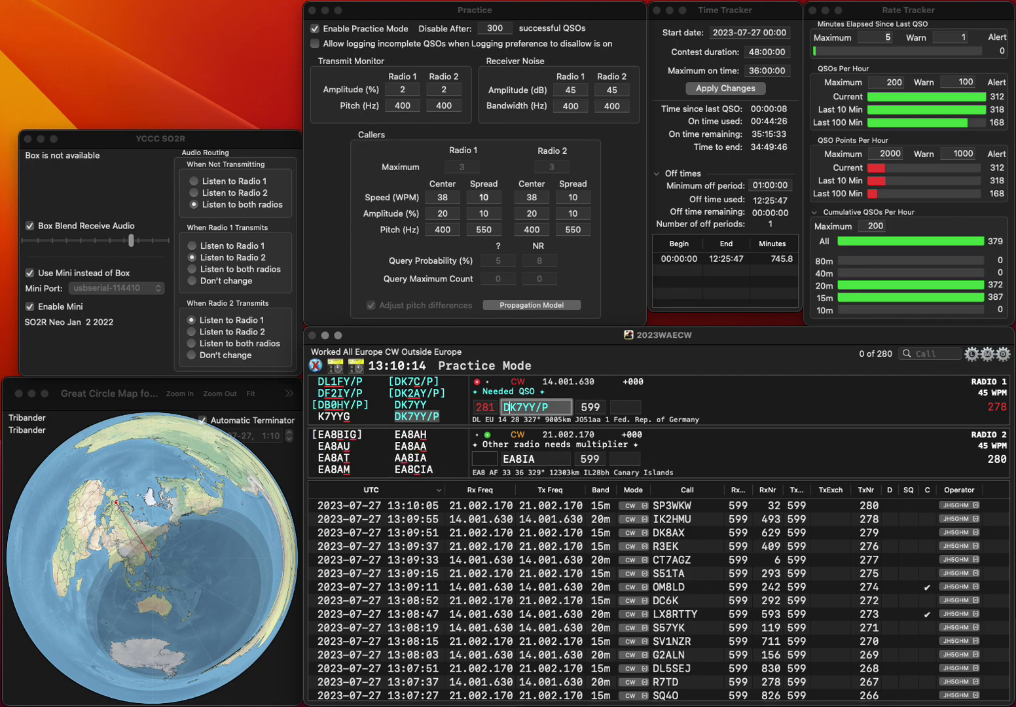
pyautogui.press('space')
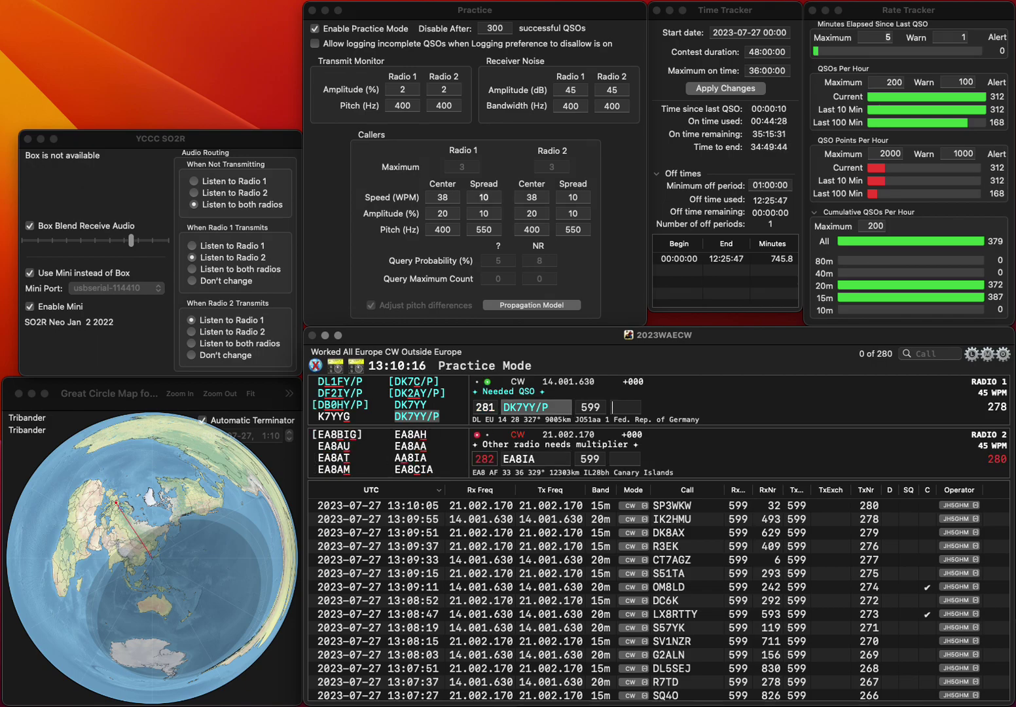
pyautogui.write('535')
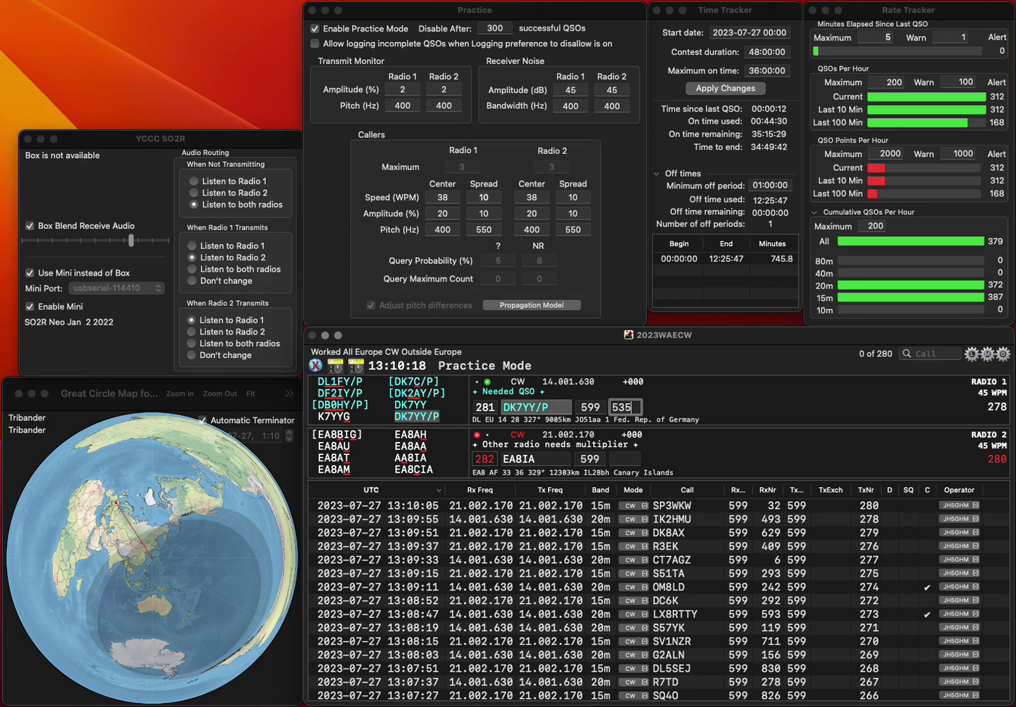
pyautogui.press('Return')
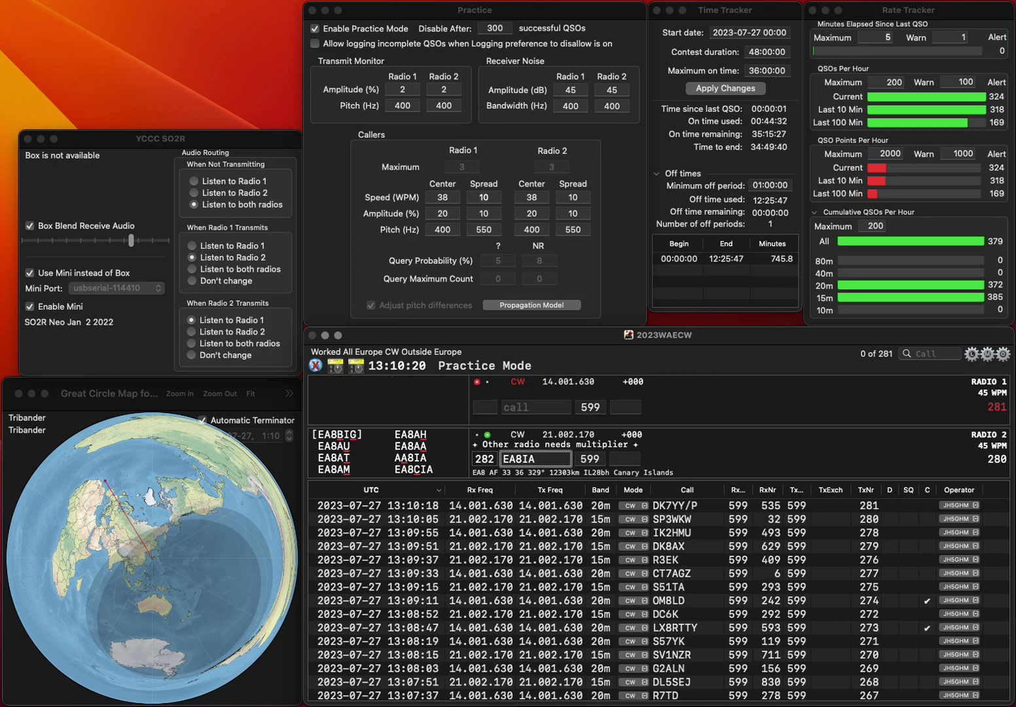
pyautogui.press('Left')
pyautogui.press('BackSpace')
pyautogui.write('7')
pyautogui.press('Right')
pyautogui.press('BackSpace')
pyautogui.write('A')
pyautogui.press('\\')
pyautogui.press('\\')
pyautogui.press('Return')
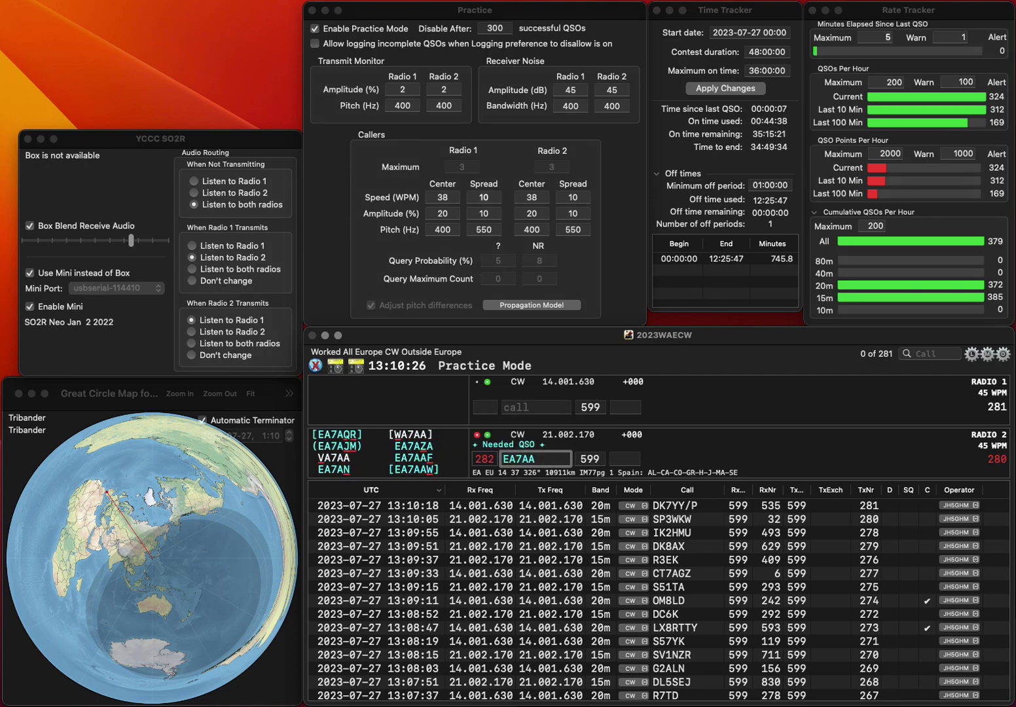
pyautogui.write('EA7AAF')
pyautogui.press('\\')
pyautogui.press('Return')
pyautogui.press('\\')
pyautogui.press('Return')
pyautogui.press('\\')
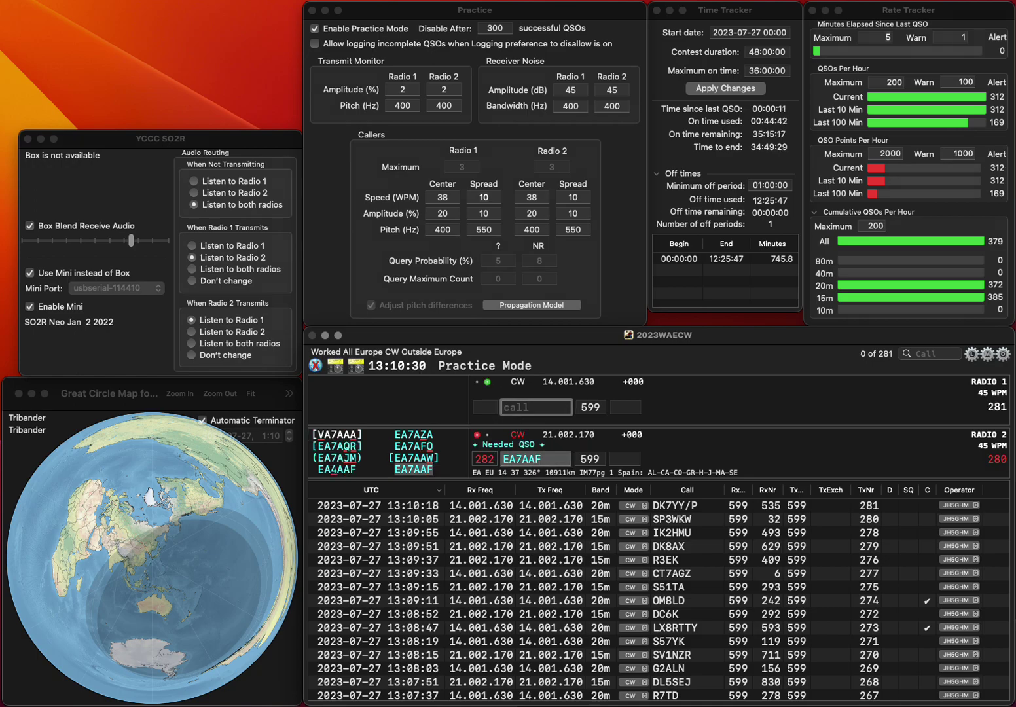
# Answer the partial call JC on Radio 1, and complete it as EI5JC, sending the exchange
pyautogui.write('JC')
pyautogui.press('Return')
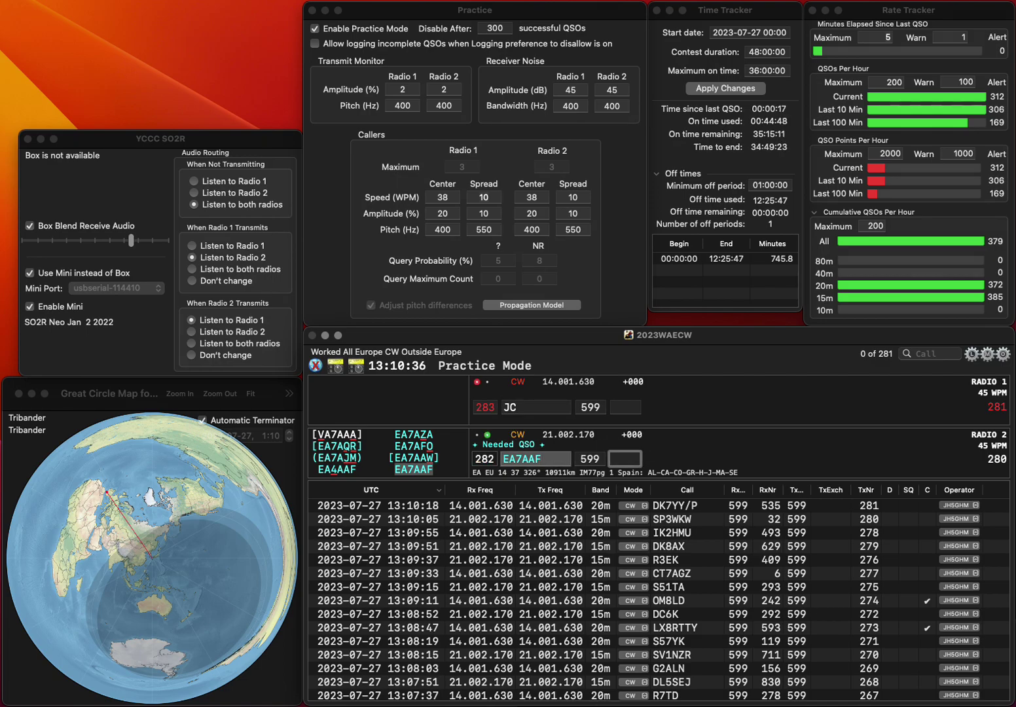
pyautogui.write('EE5')
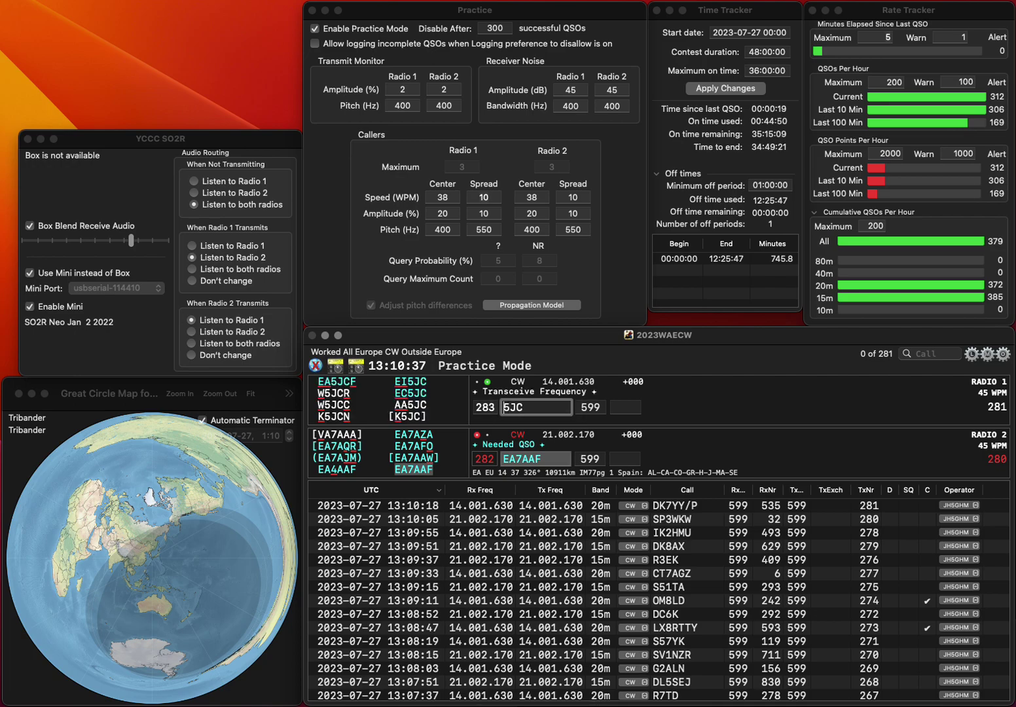
pyautogui.press('BackSpace')
pyautogui.press('BackSpace')
pyautogui.write('I5')
pyautogui.press('Return')
pyautogui.write('617')
pyautogui.press('Return')
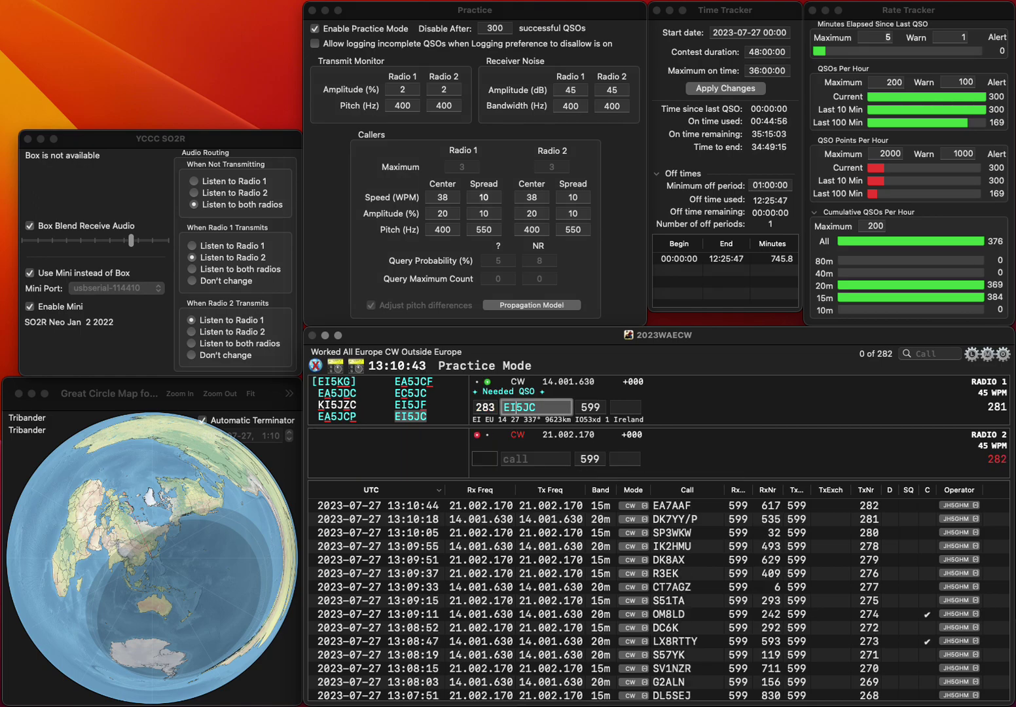
pyautogui.write('1')
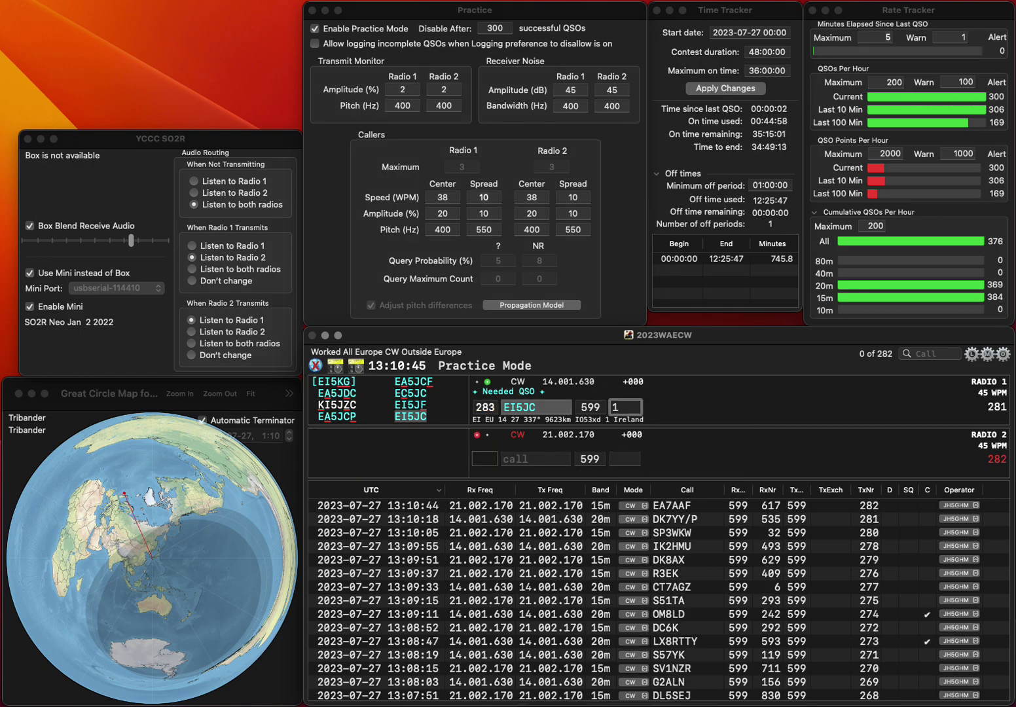
pyautogui.write('09')
pyautogui.press('Return')
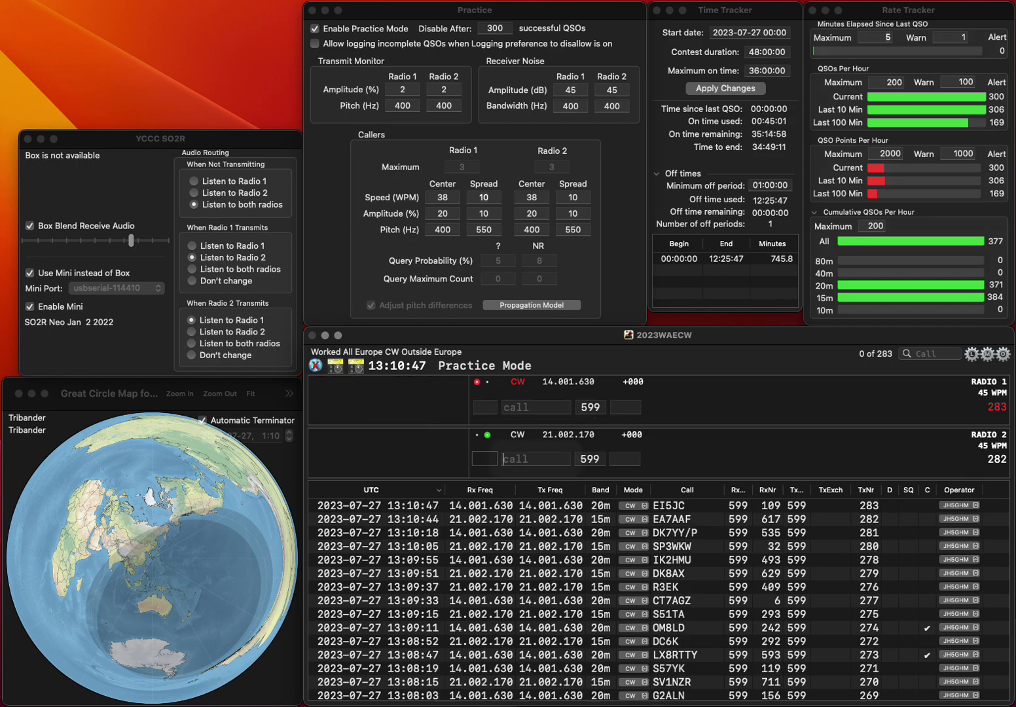
# Enter the partial calls JBL on Radio 2 and 5W on Radio 1, sending the exchange to each
pyautogui.write('JBL')
pyautogui.press('Return')
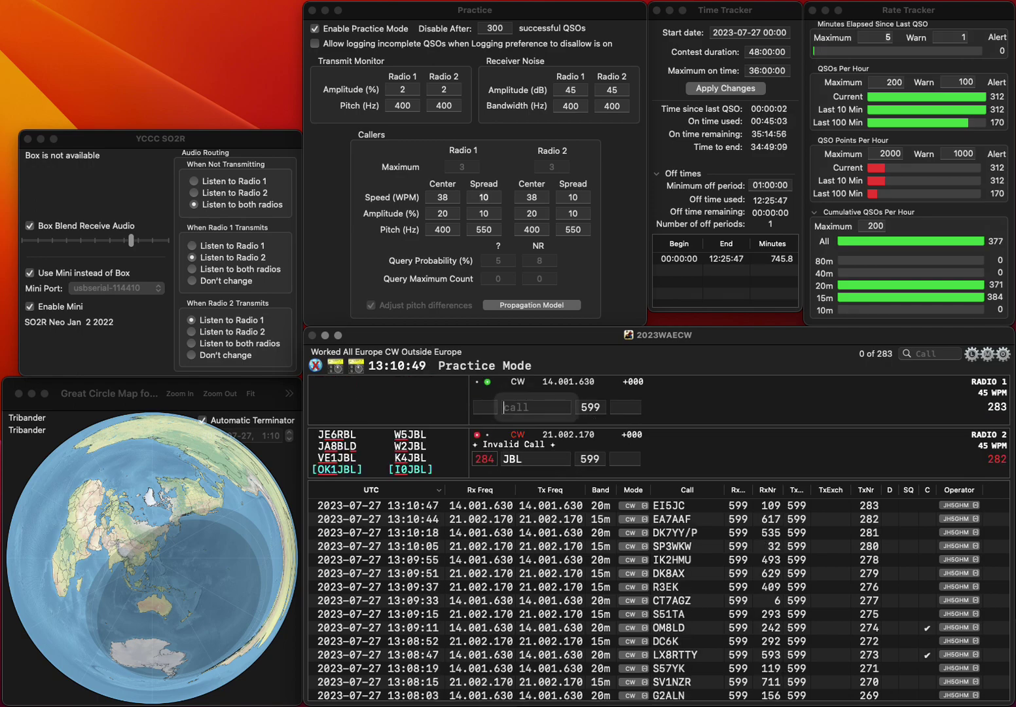
pyautogui.write('5W')
pyautogui.press('Return')
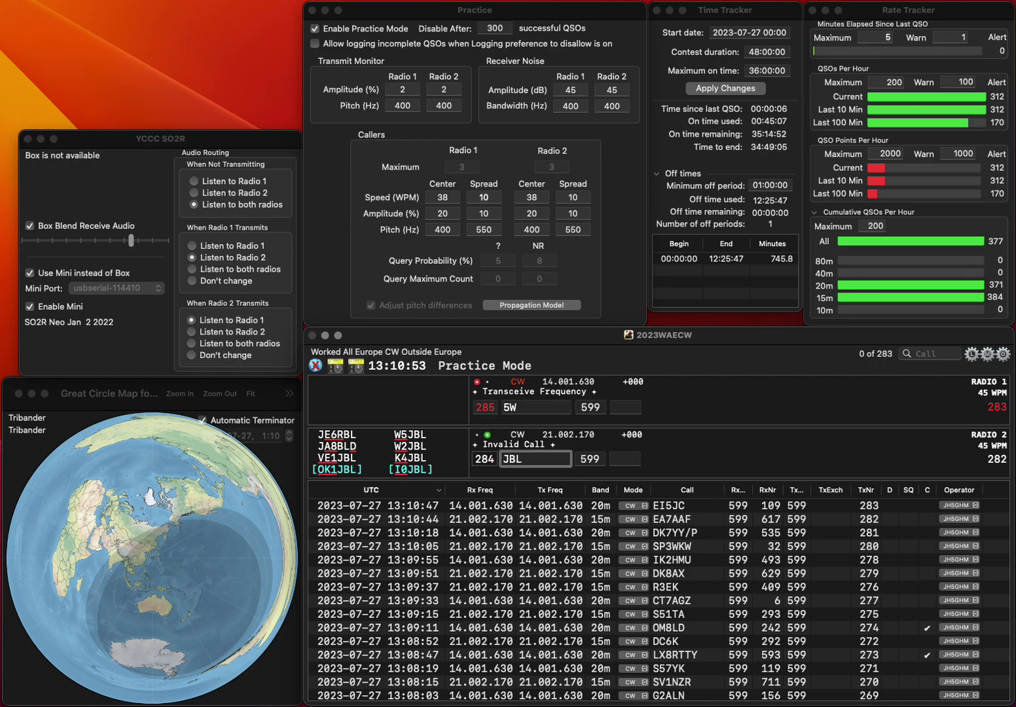
pyautogui.write('UT5')
pyautogui.press('Left')
pyautogui.press('BackSpace')
pyautogui.write('D')
pyautogui.press('Return')
# Complete the Radio 1 call as SE5W and send the exchange
pyautogui.write('5W')
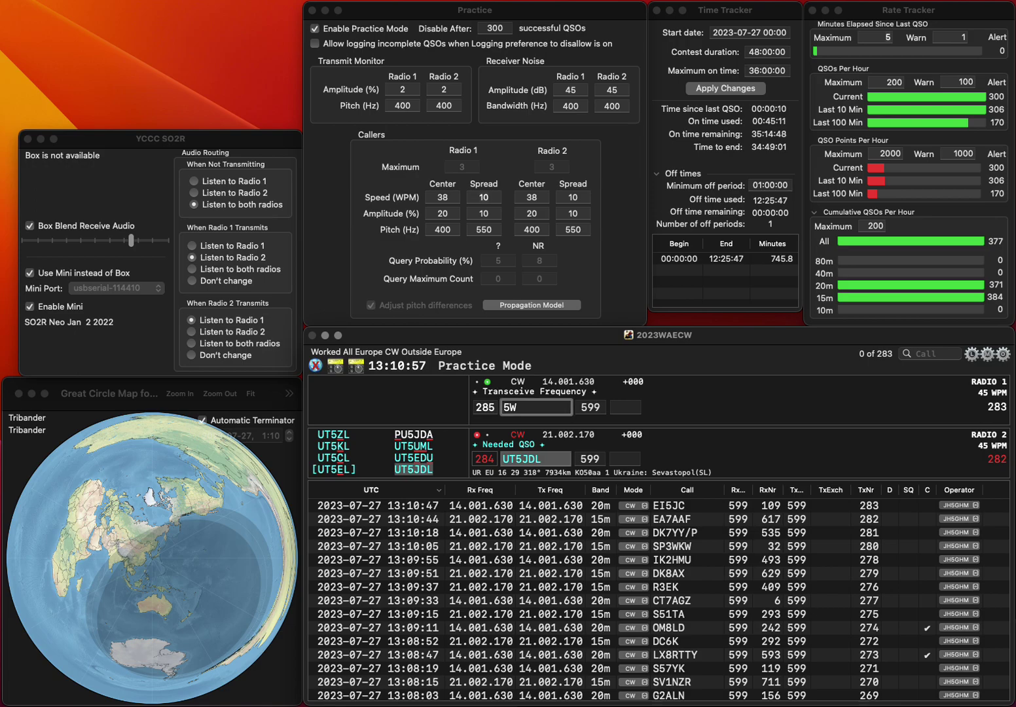
pyautogui.press('Left')
pyautogui.press('Left')
pyautogui.write('SE')
pyautogui.press('space')
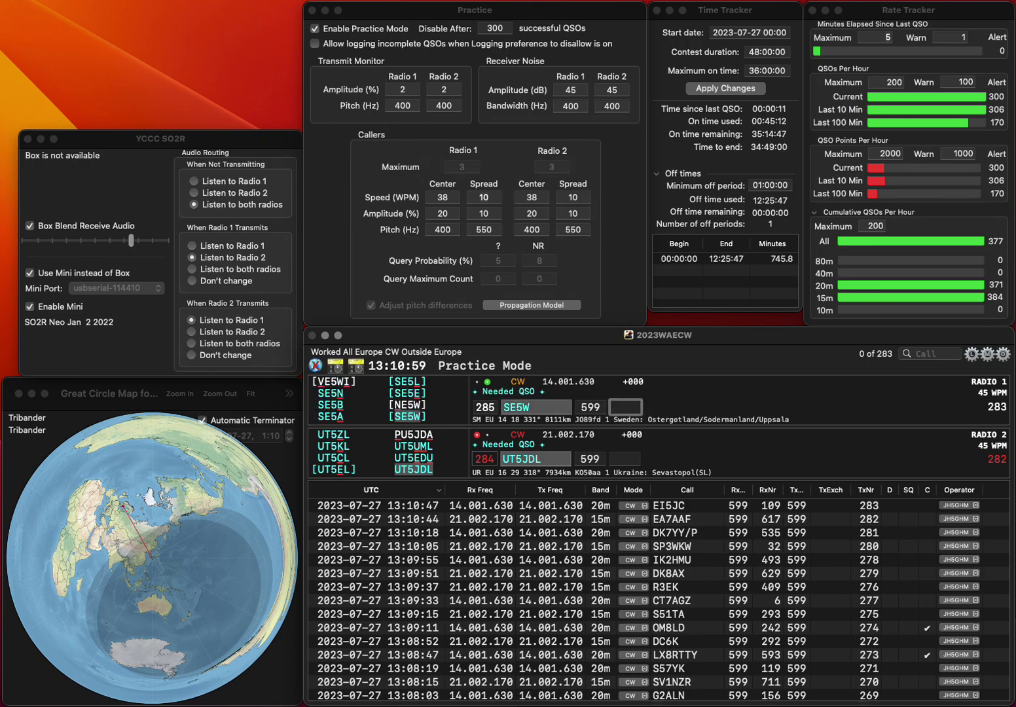
pyautogui.press('Return')
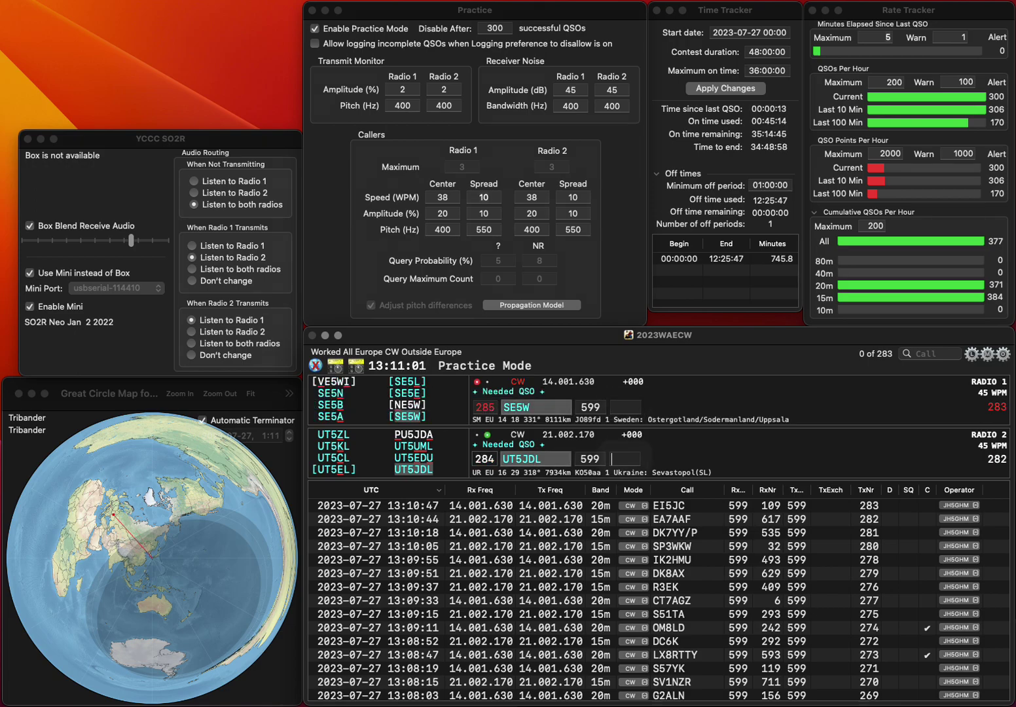
# Log UT5JDL on Radio 2 with received number 413 and SE5W on Radio 1 with 401
pyautogui.write('413')
pyautogui.press('Return')
pyautogui.write('401')
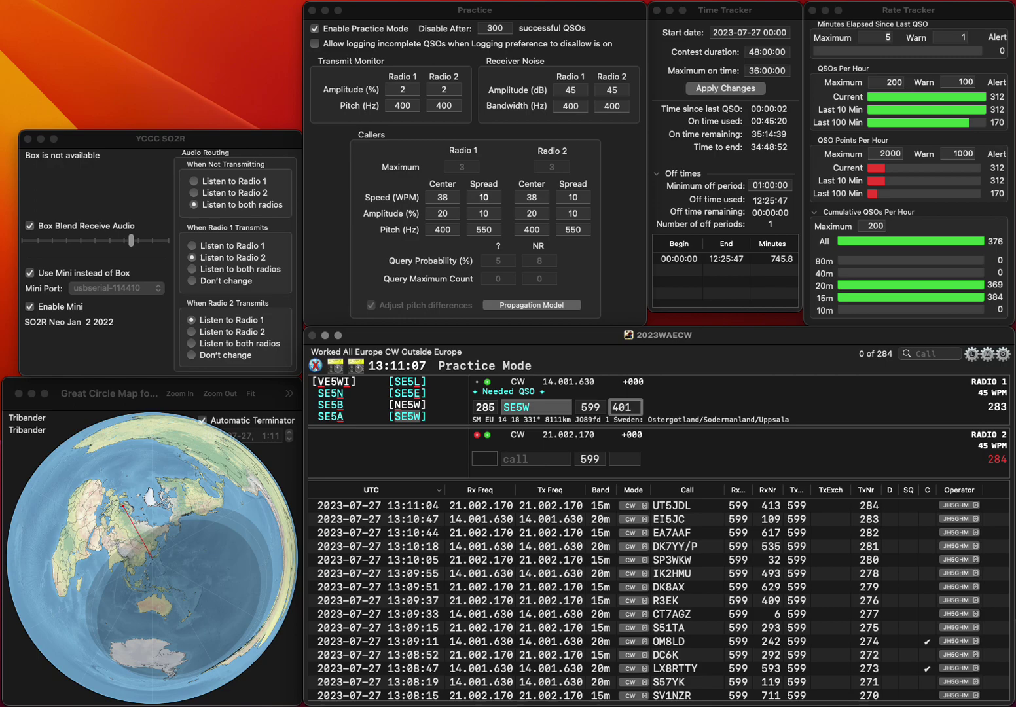
pyautogui.press('Tab')
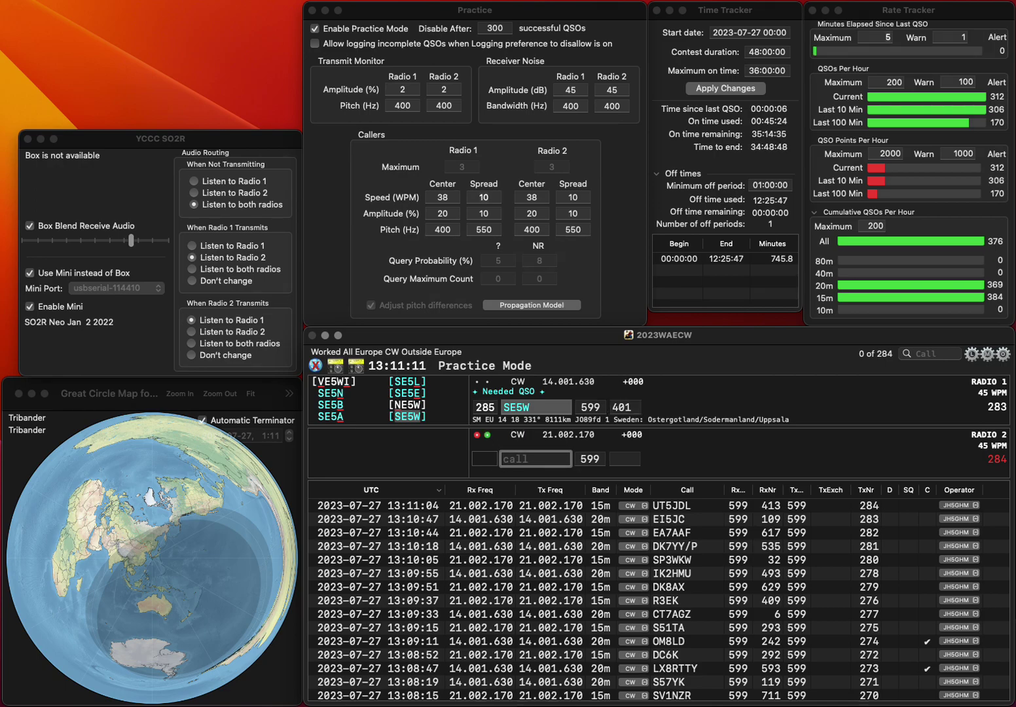
pyautogui.press('Tab')
pyautogui.press('Tab')
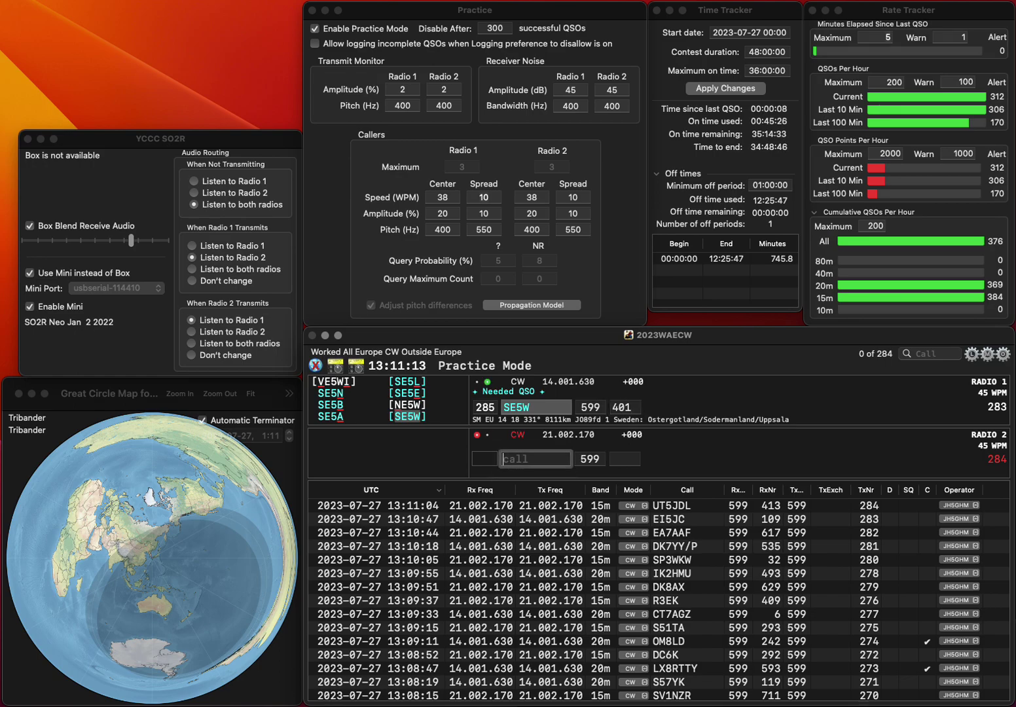
pyautogui.write('ES')
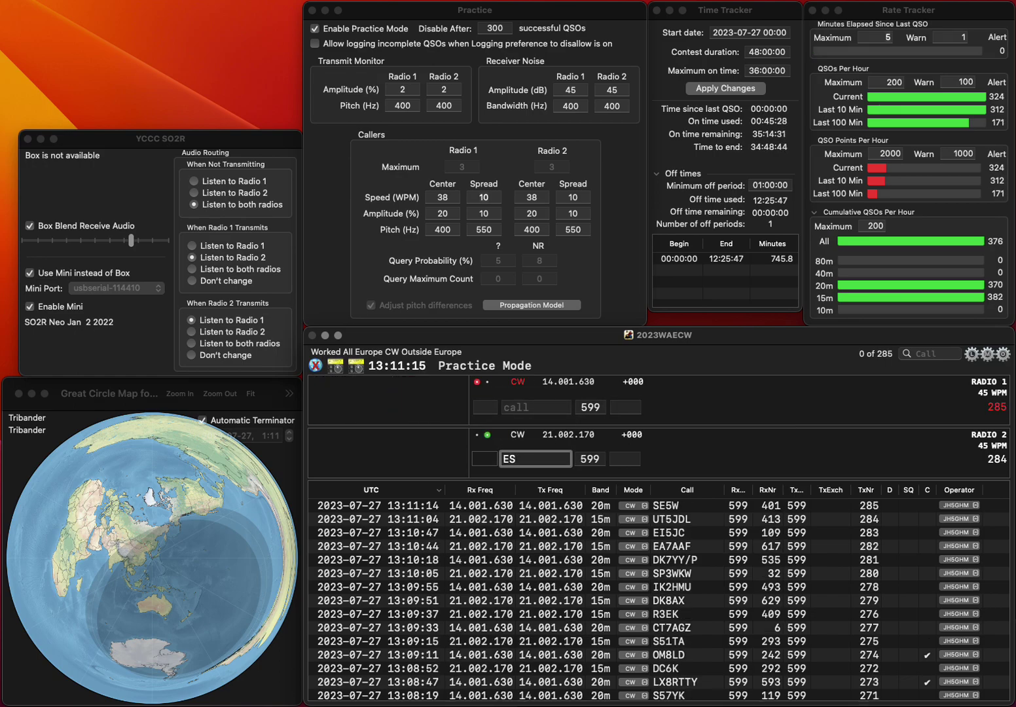
pyautogui.write('9ES')
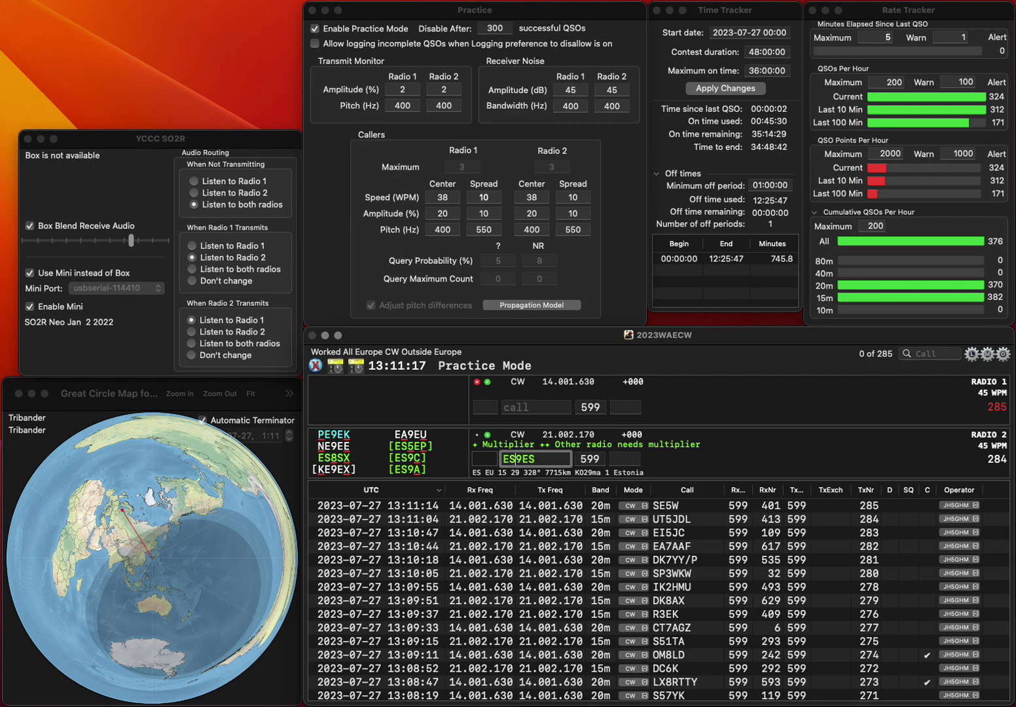
pyautogui.press('BackSpace')
pyautogui.write('I')
pyautogui.press('Return')
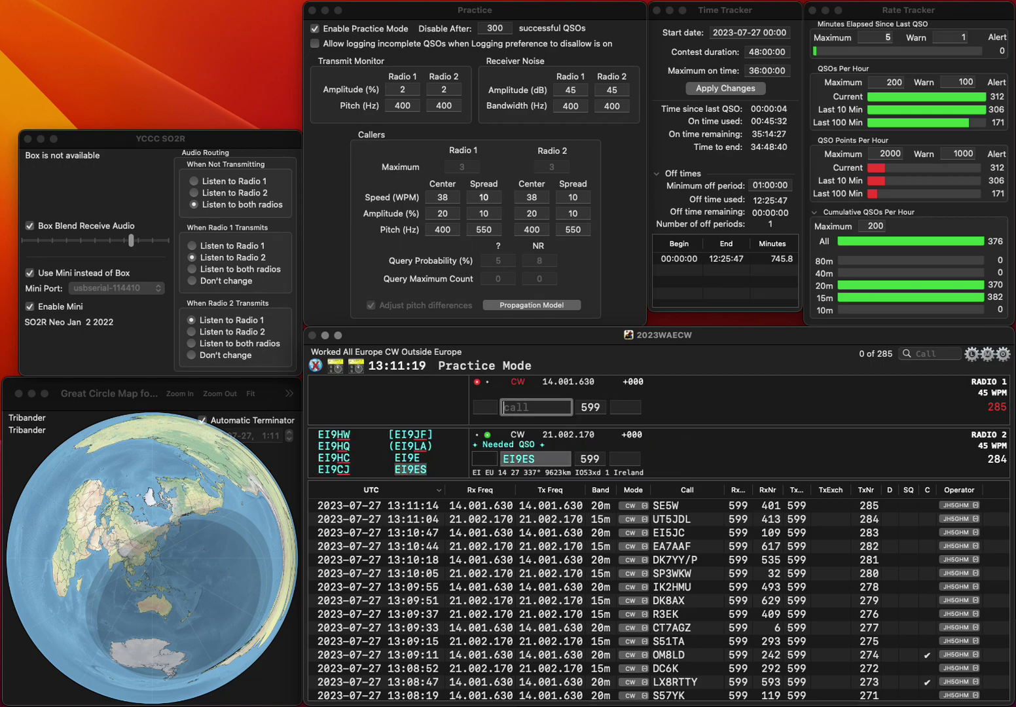
pyautogui.write('LZ')
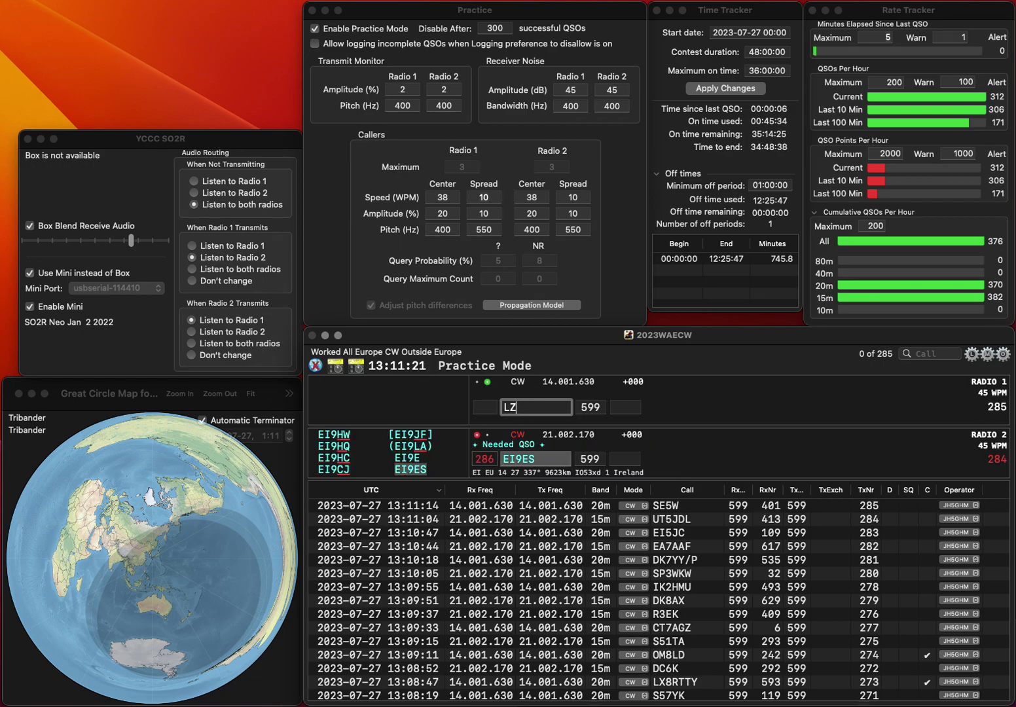
pyautogui.write('0FZ')
pyautogui.press('Return')
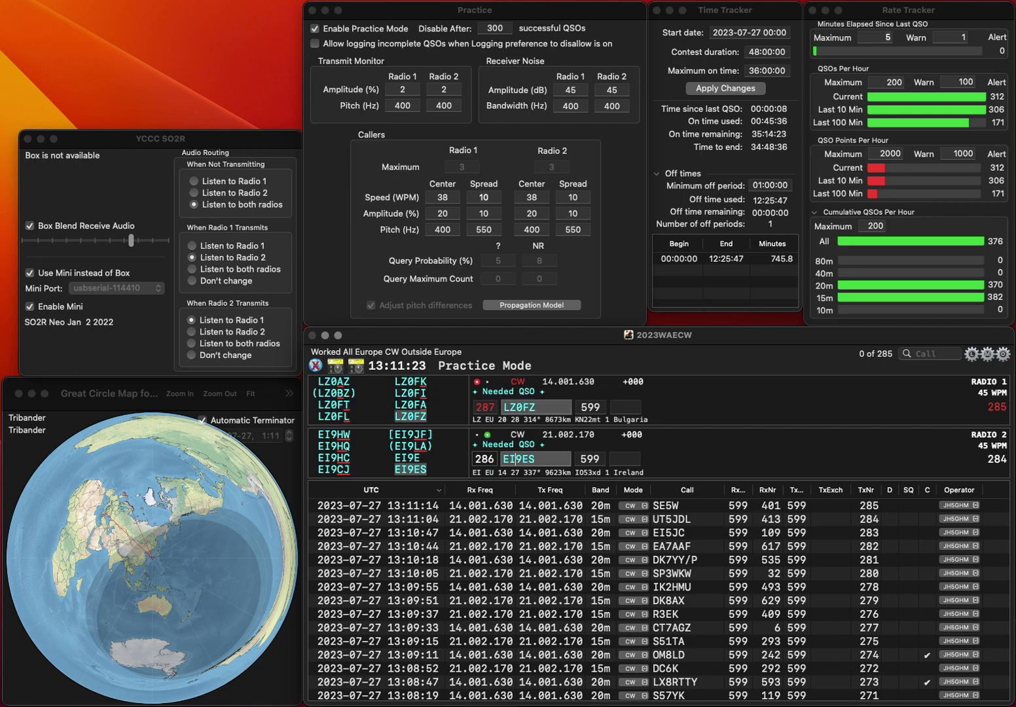
pyautogui.press('Tab')
pyautogui.write('32')
pyautogui.press('Tab')
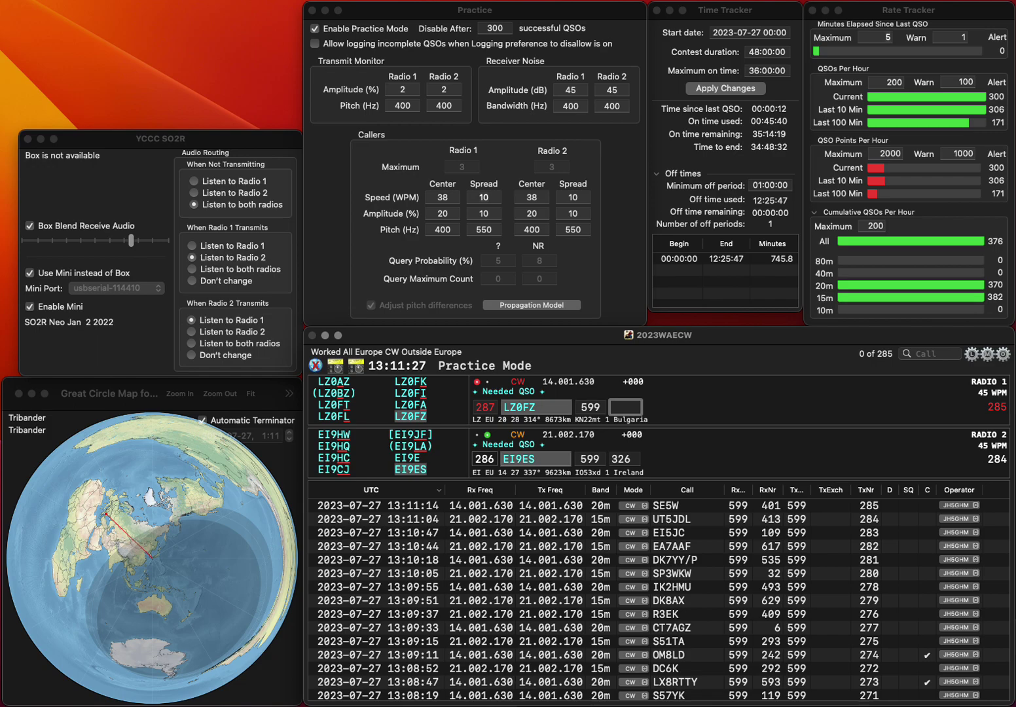
pyautogui.write('121')
pyautogui.press('Return')
# Enter the partial call OZT on Radio 2 and the call F6DYX on Radio 1, sending the exchange to each
pyautogui.write('OZT')
pyautogui.press('Return')
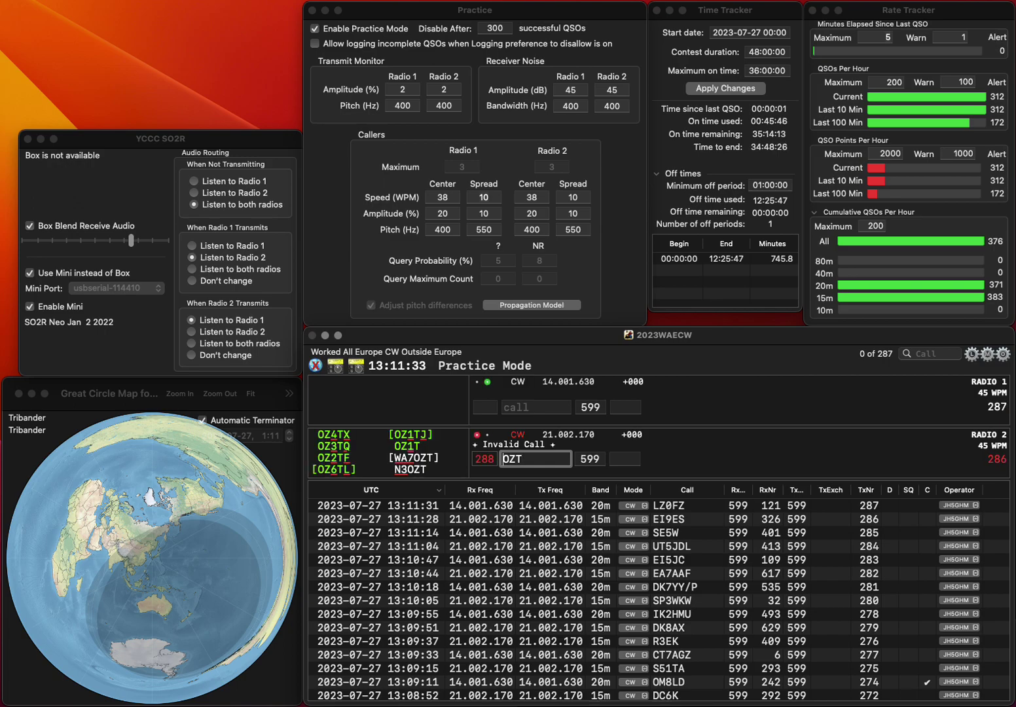
pyautogui.write('F6DYX')
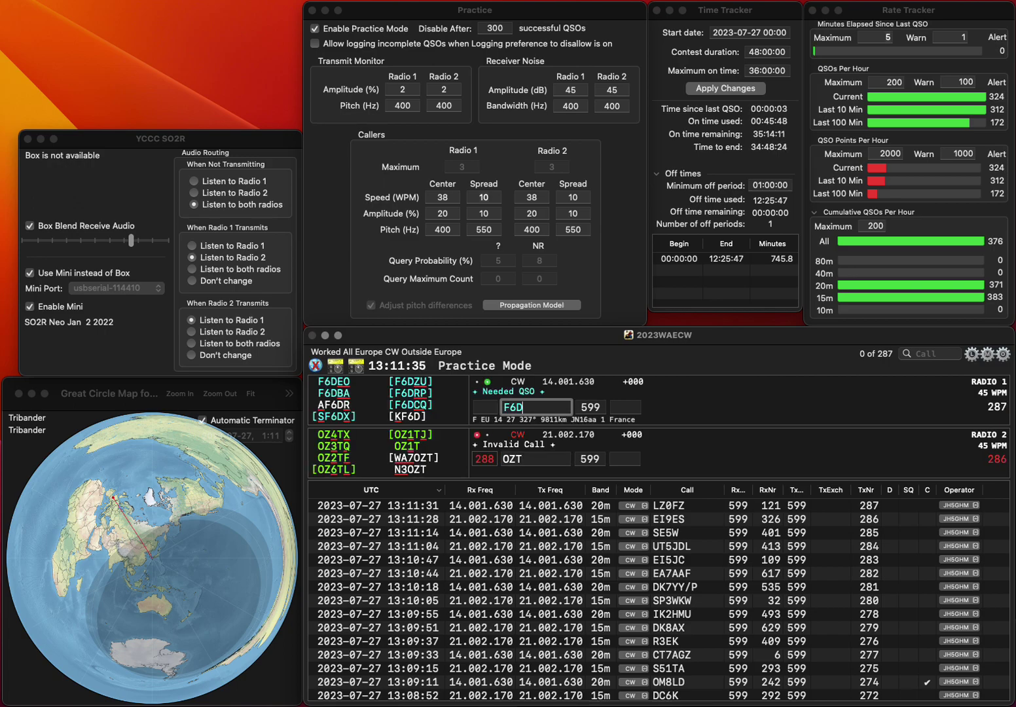
pyautogui.press('Return')
pyautogui.write('UT0')
pyautogui.press('Delete')
pyautogui.press('Return')
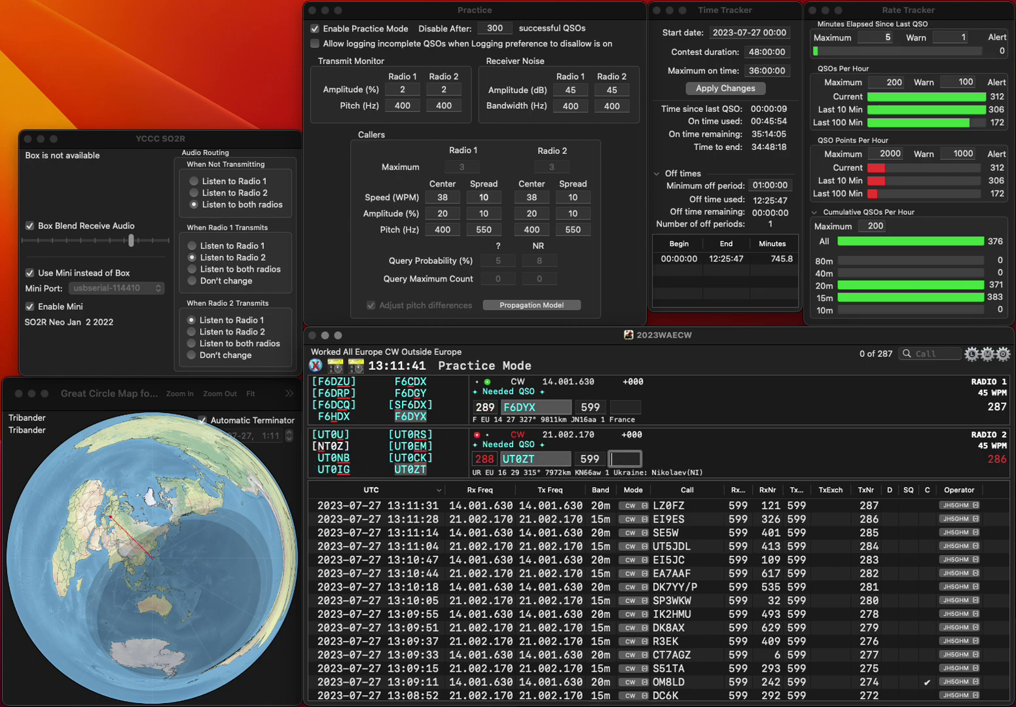
# Log F6DYX on Radio 1 with received number 896 and UT0ZT on Radio 2 with 873
pyautogui.write('896')
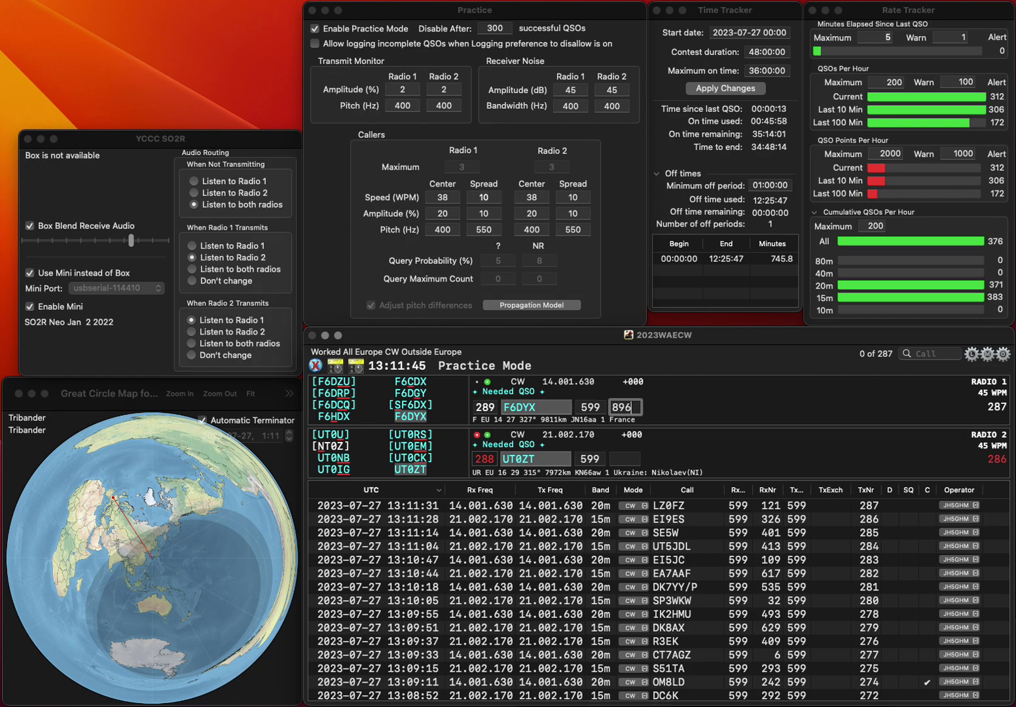
pyautogui.press('Return')
pyautogui.write('873')
pyautogui.press('Return')
pyautogui.write('HA6A')
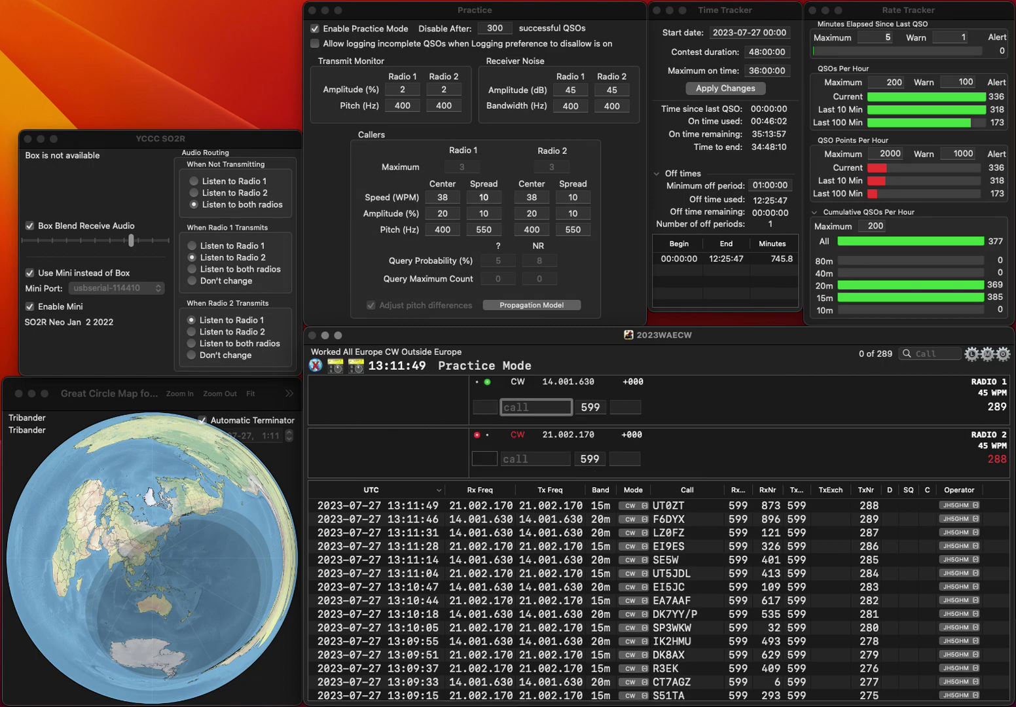
pyautogui.write('A')
pyautogui.press('Return')
pyautogui.write('G4UNB')
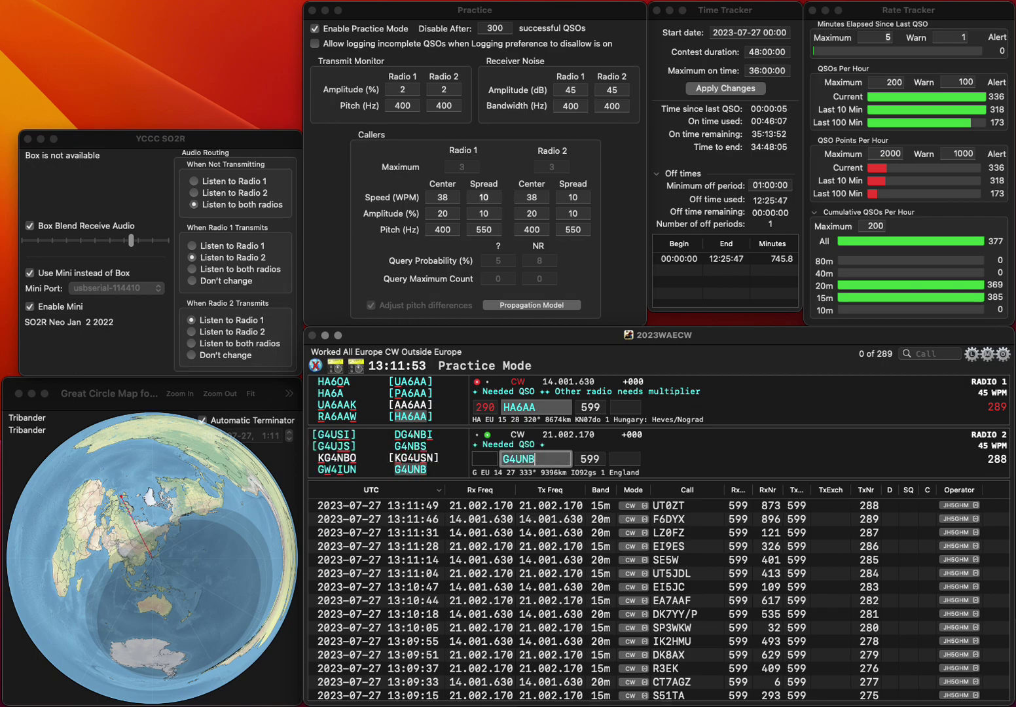
pyautogui.press('space')
pyautogui.press('Return')
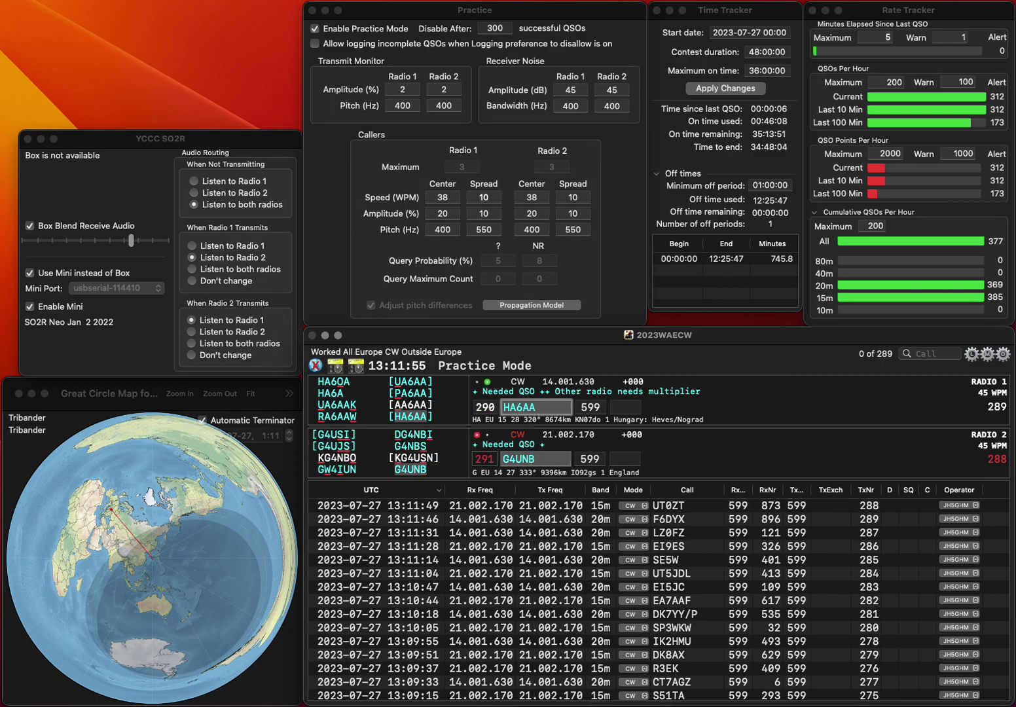
pyautogui.write('8')
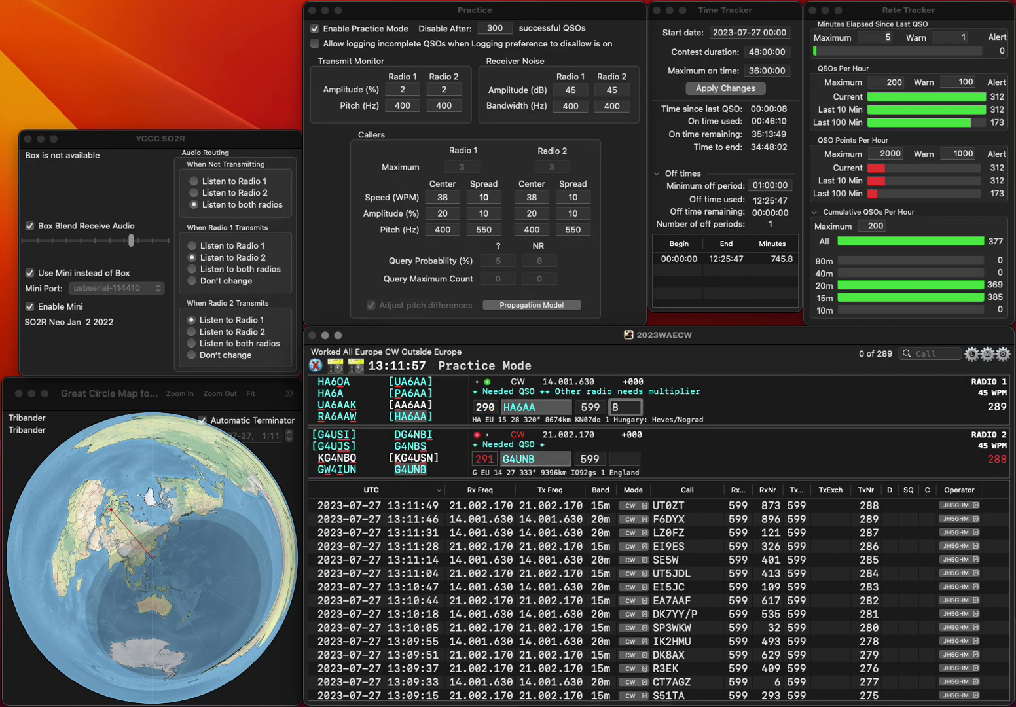
pyautogui.write('23')
pyautogui.press('Return')
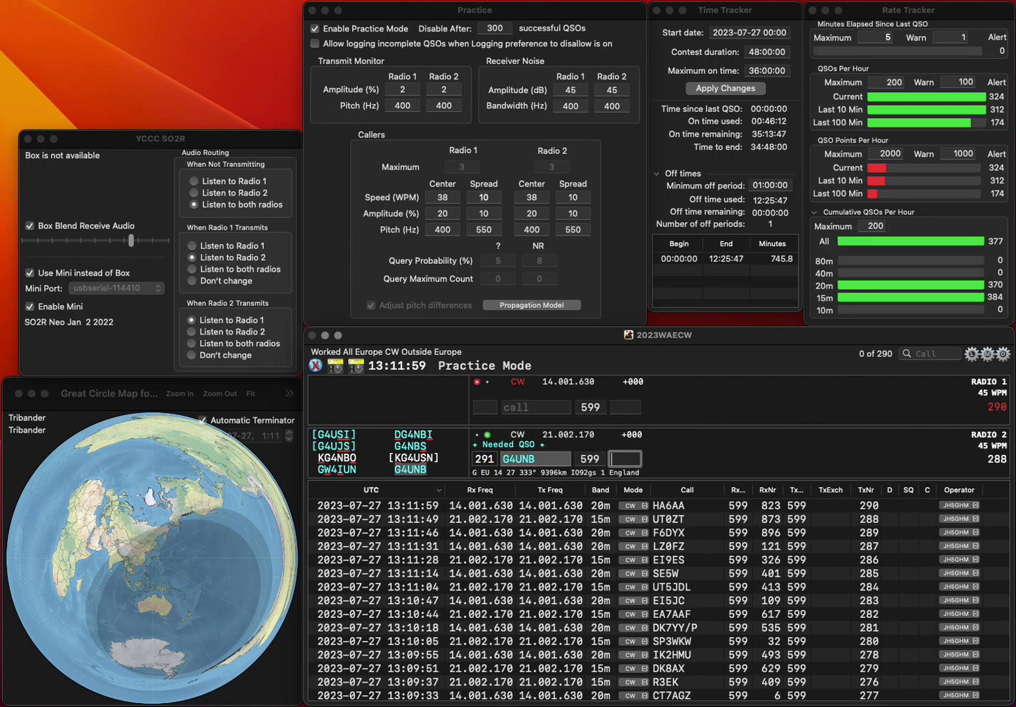
# Log G4UNB on Radio 2 with received number 405 and send the exchange to G3WZT on Radio 1
pyautogui.write('40')
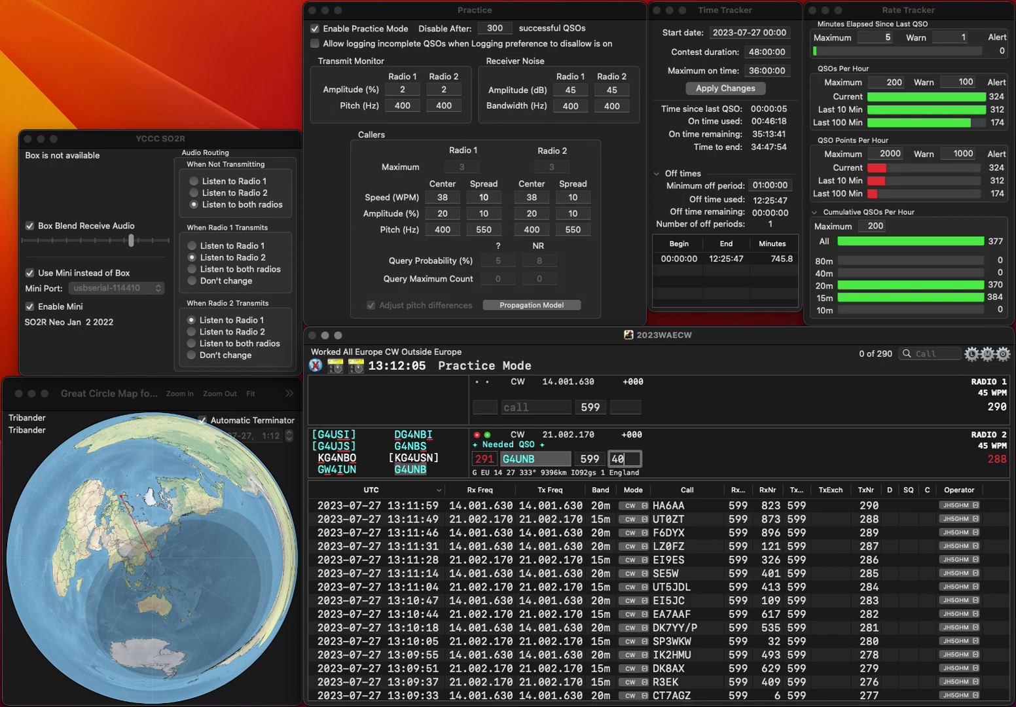
pyautogui.press('Return')
pyautogui.write('F')
pyautogui.press('BackSpace')
pyautogui.write('G3WZT')
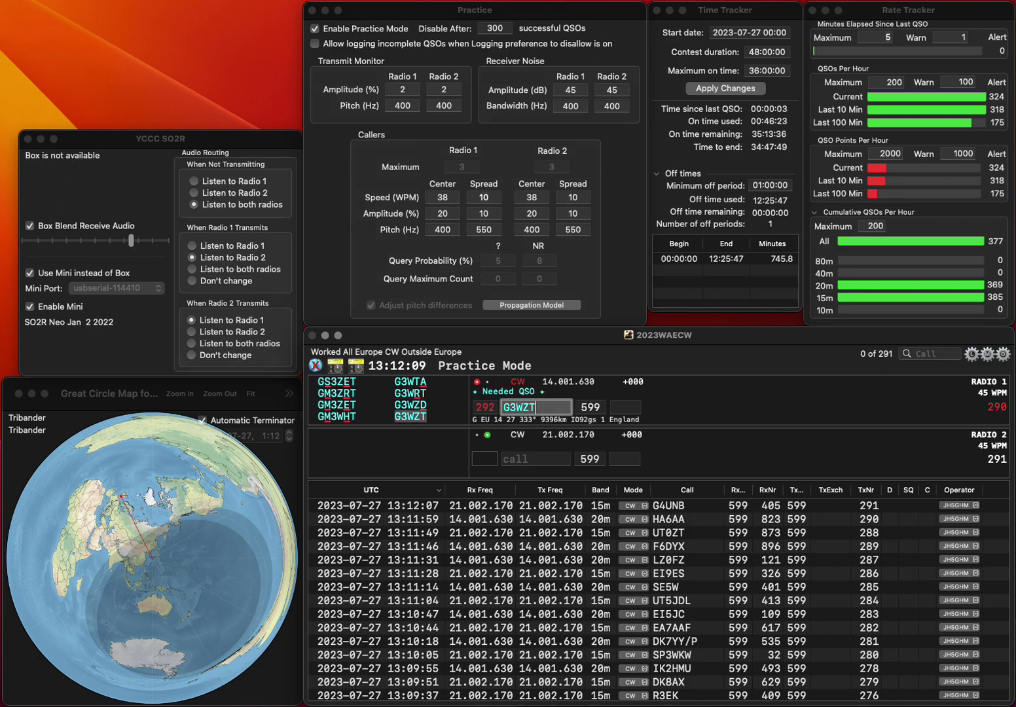
pyautogui.press('Return')
pyautogui.write('1BIA')
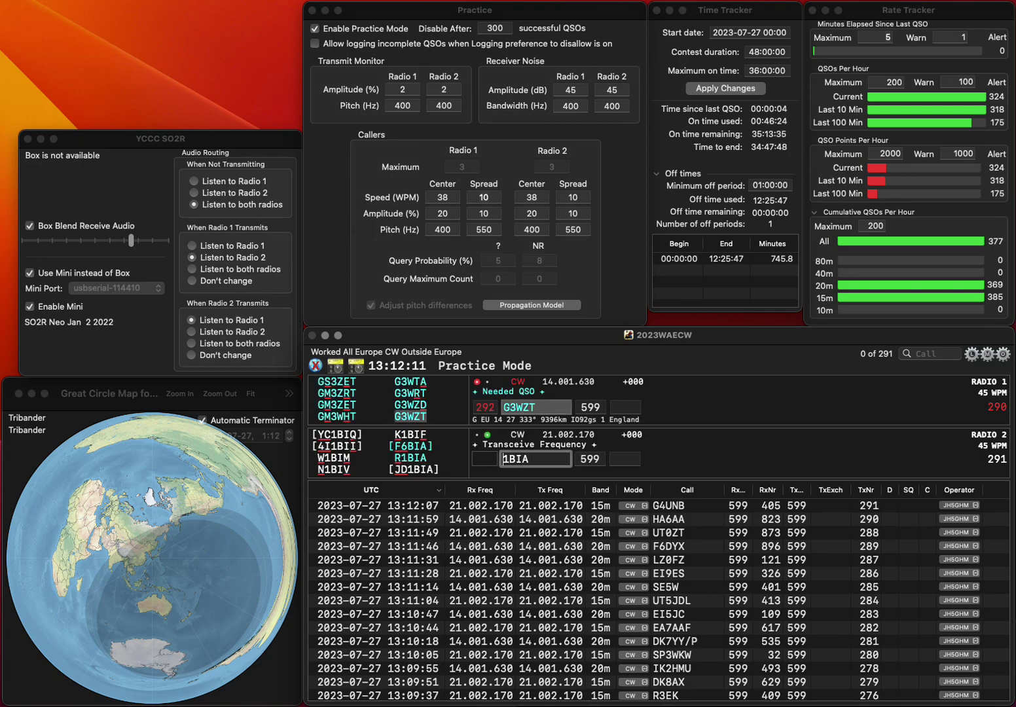
pyautogui.press('Home')
pyautogui.write('R')
pyautogui.click(536, 407)
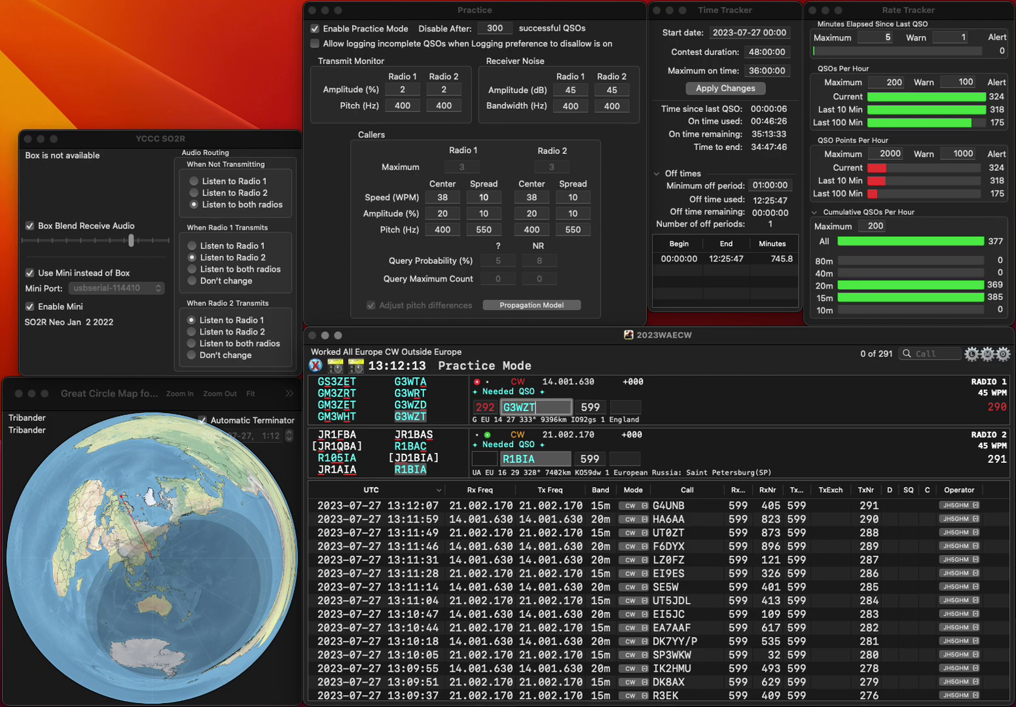
# Log G3WZT on Radio 1 with received number 918 and R1BIA on Radio 2 with 14
pyautogui.press('space')
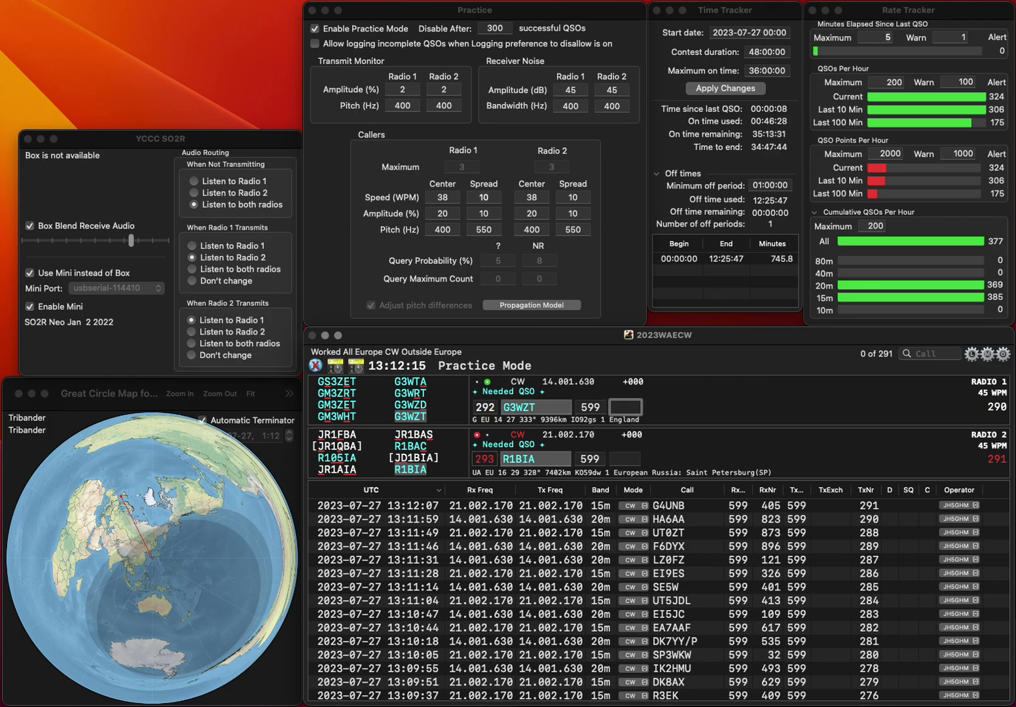
pyautogui.write('918')
pyautogui.press('Return')
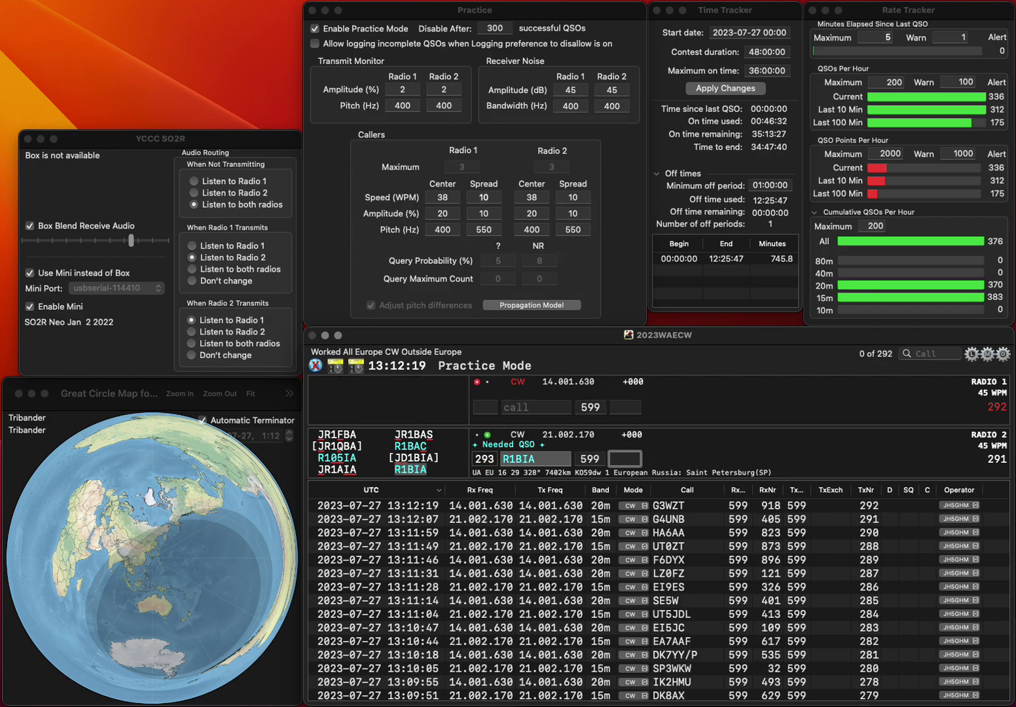
pyautogui.write('4')
pyautogui.press('Return')
pyautogui.write('IK5PW')
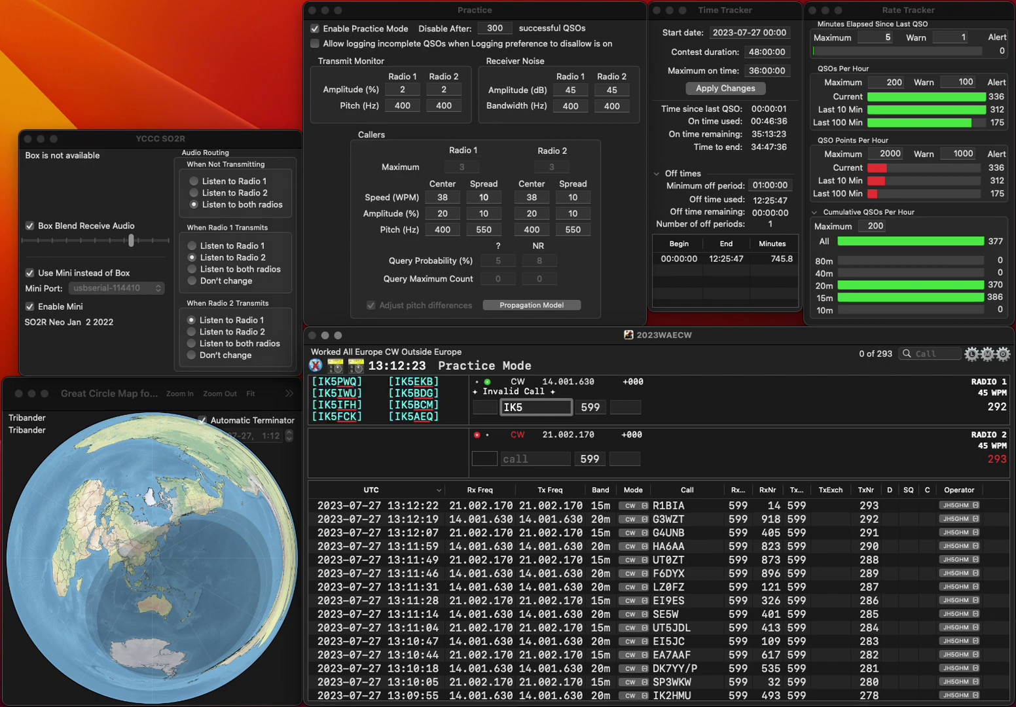
pyautogui.press('BackSpace')
pyautogui.write('QF')
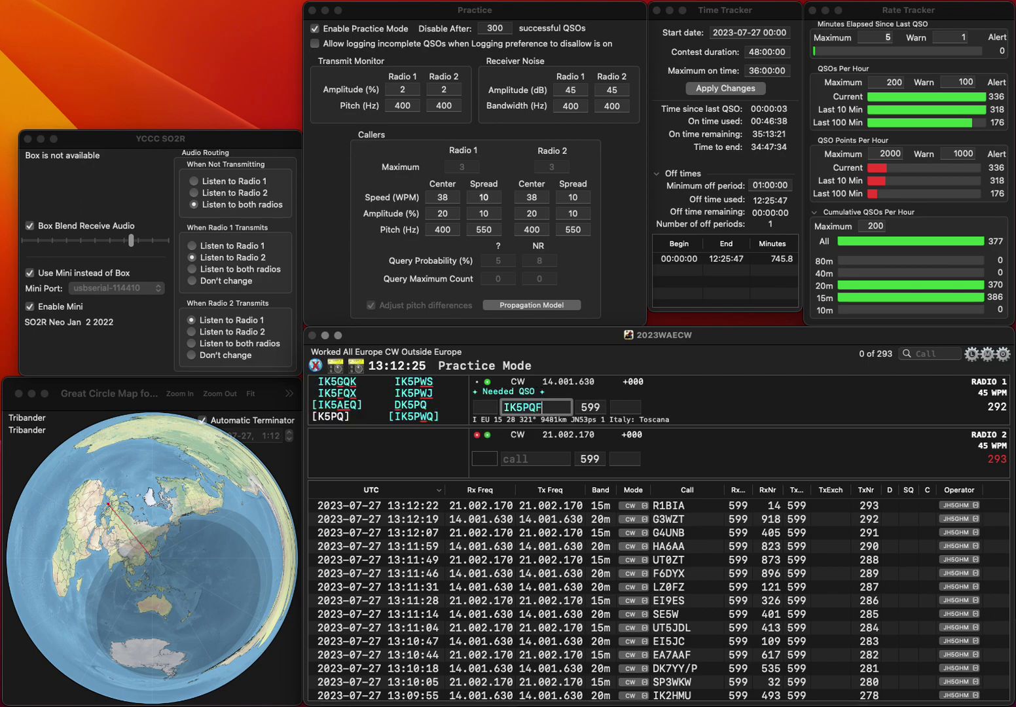
pyautogui.press('Return')
pyautogui.write('UX2HB')
pyautogui.press('Return')
pyautogui.press('BackSpace')
pyautogui.press('BackSpace')
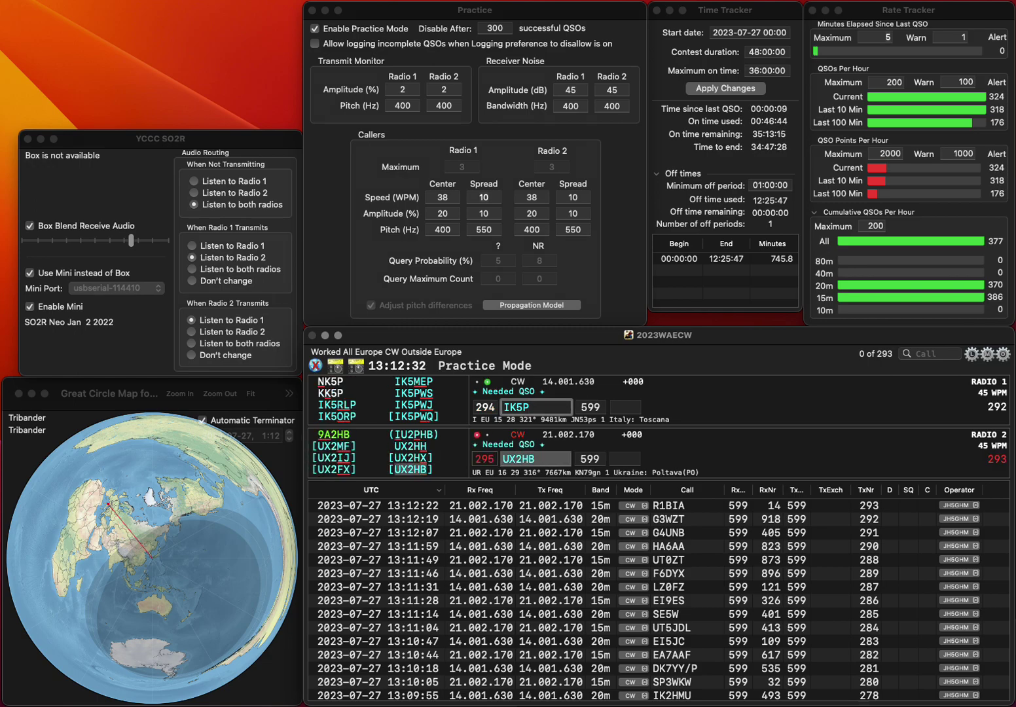
pyautogui.write('PWQ')
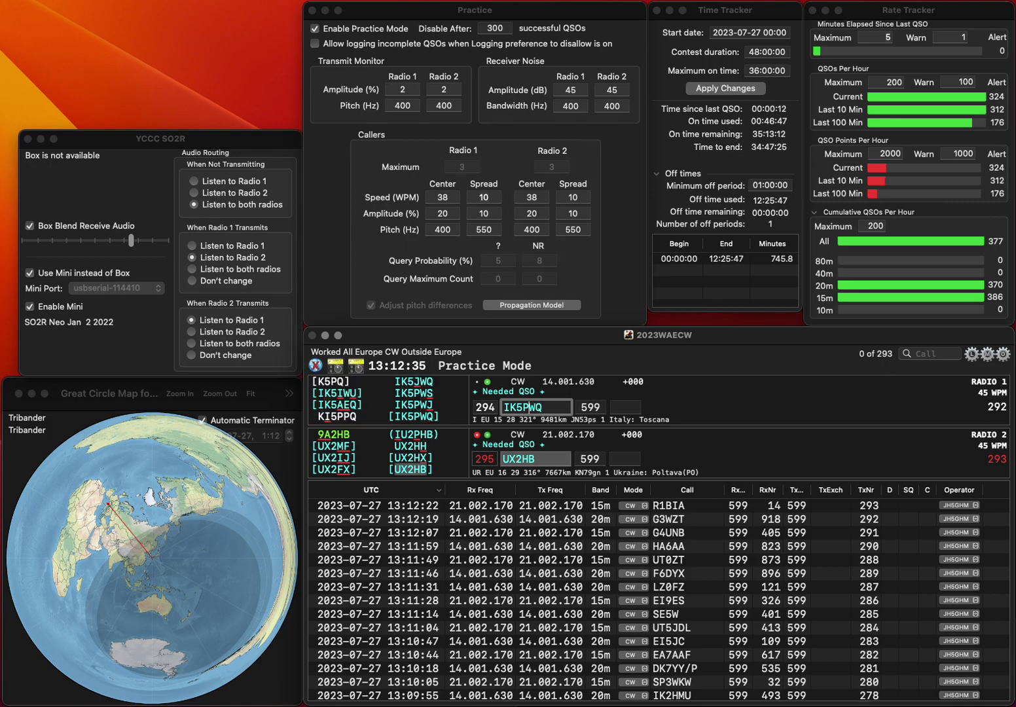
pyautogui.press('Return')
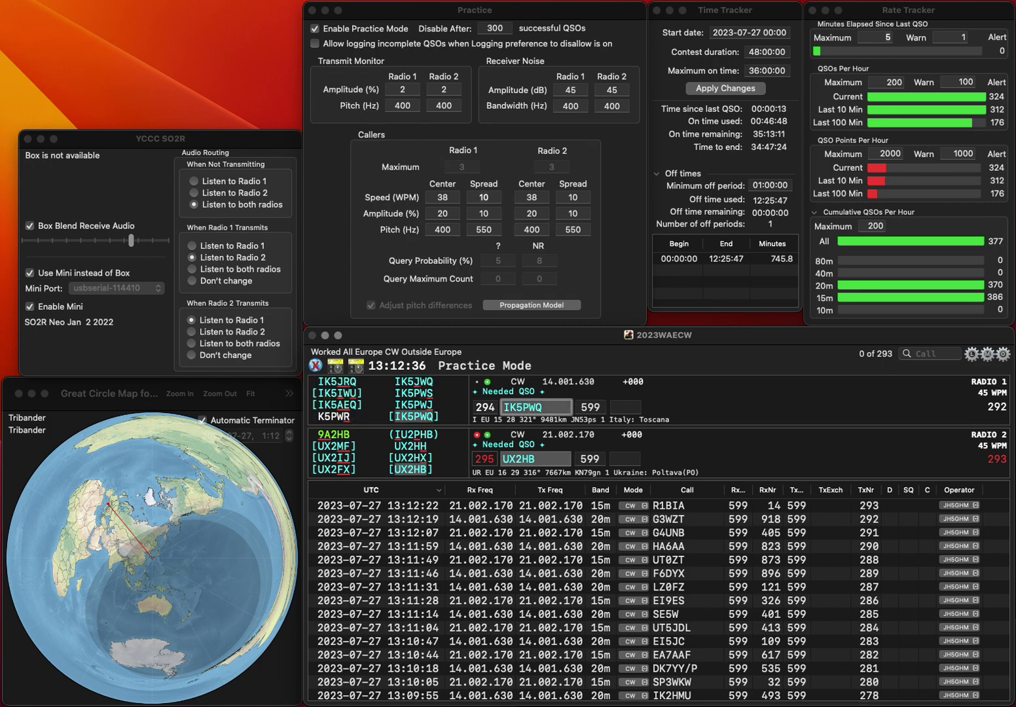
pyautogui.write('871')
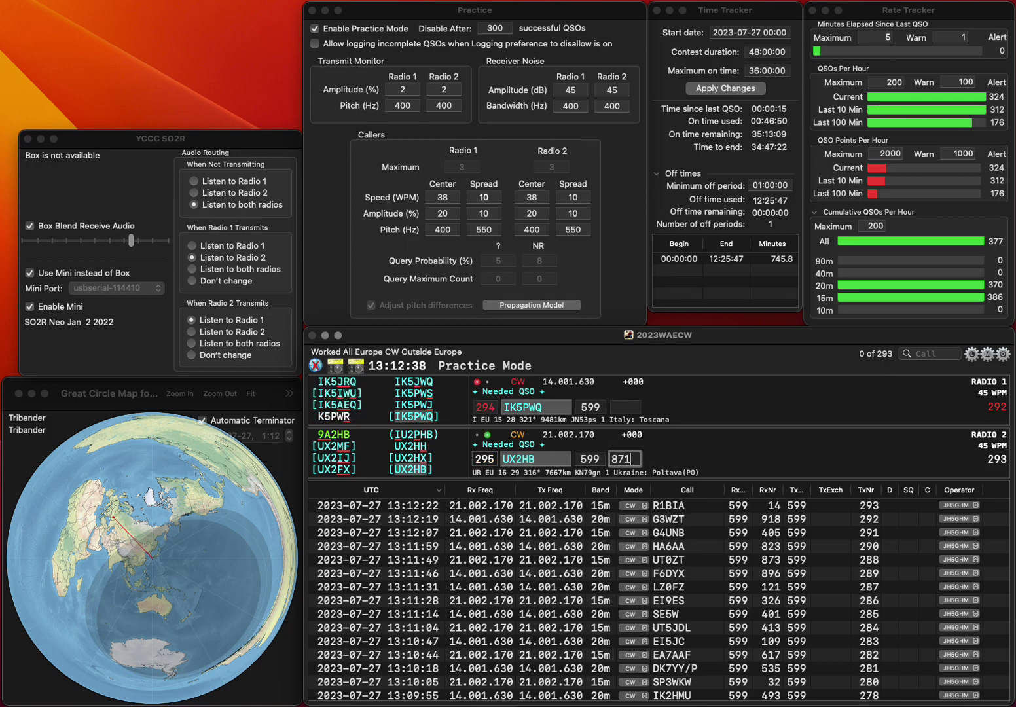
pyautogui.press('Up')
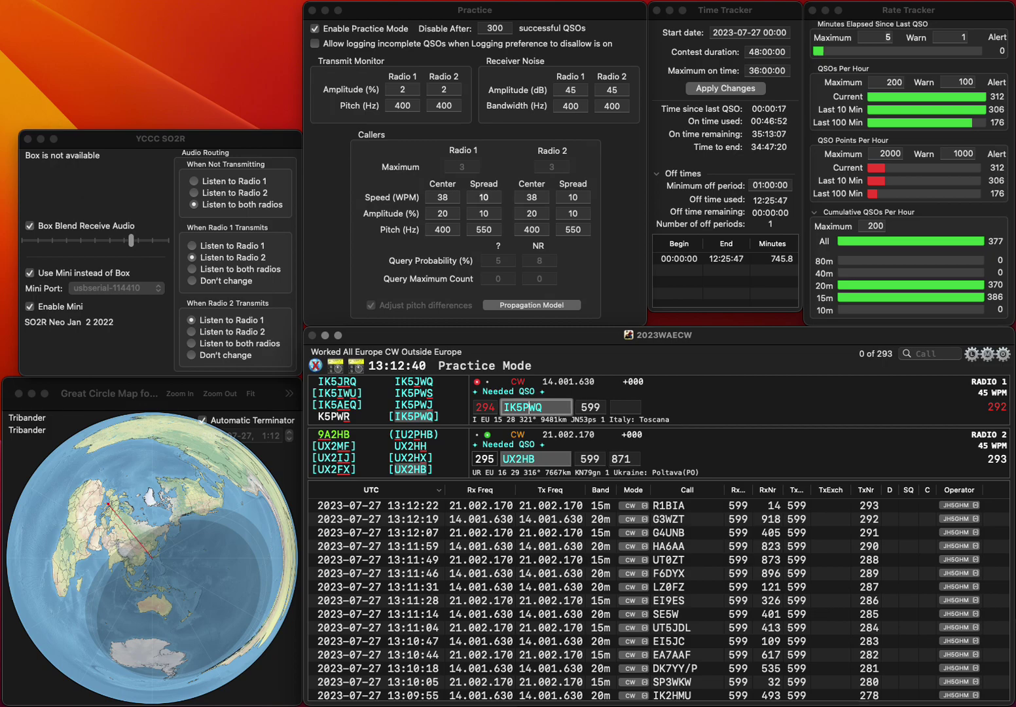
pyautogui.press('Return')
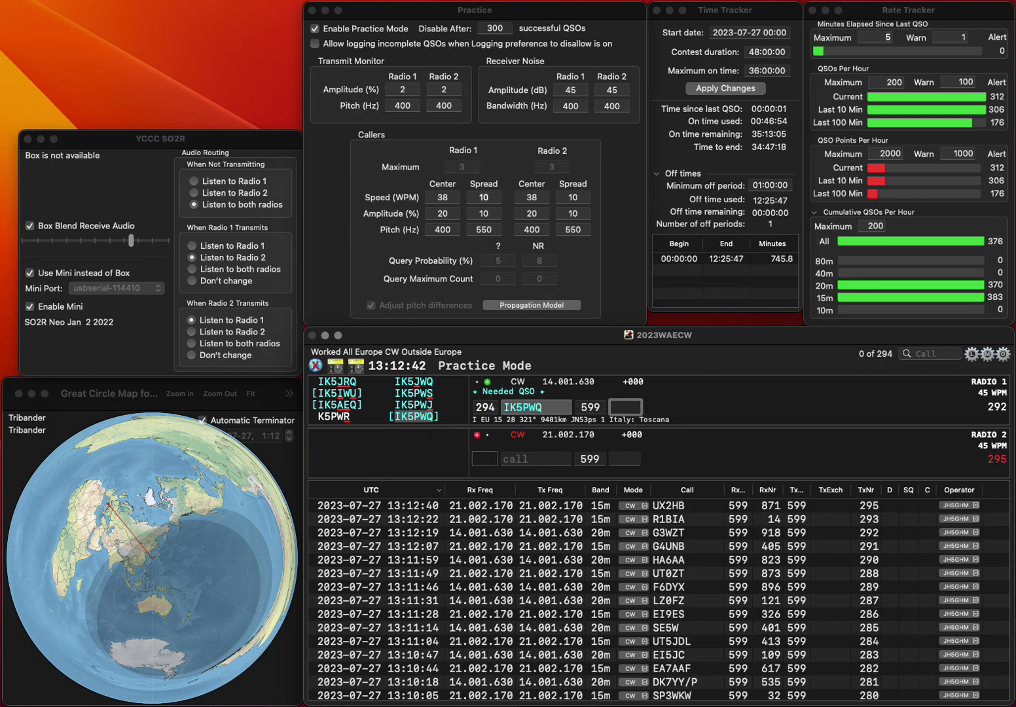
pyautogui.write('42')
pyautogui.press('Return')
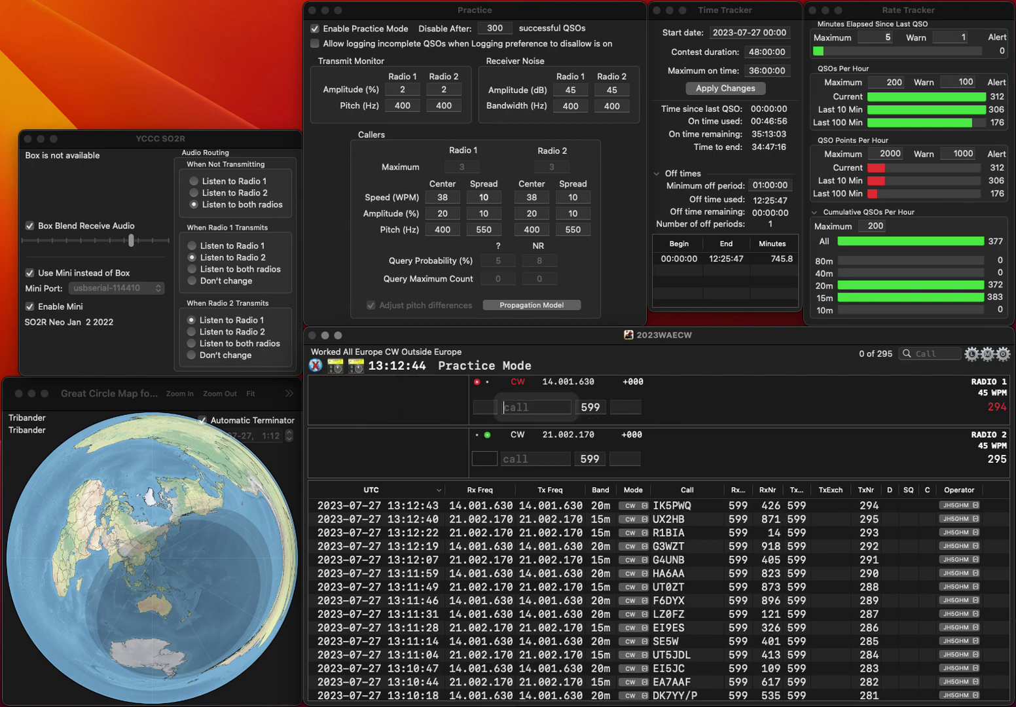
pyautogui.write('1EMO')
pyautogui.press('super+Left')
pyautogui.write('RA')
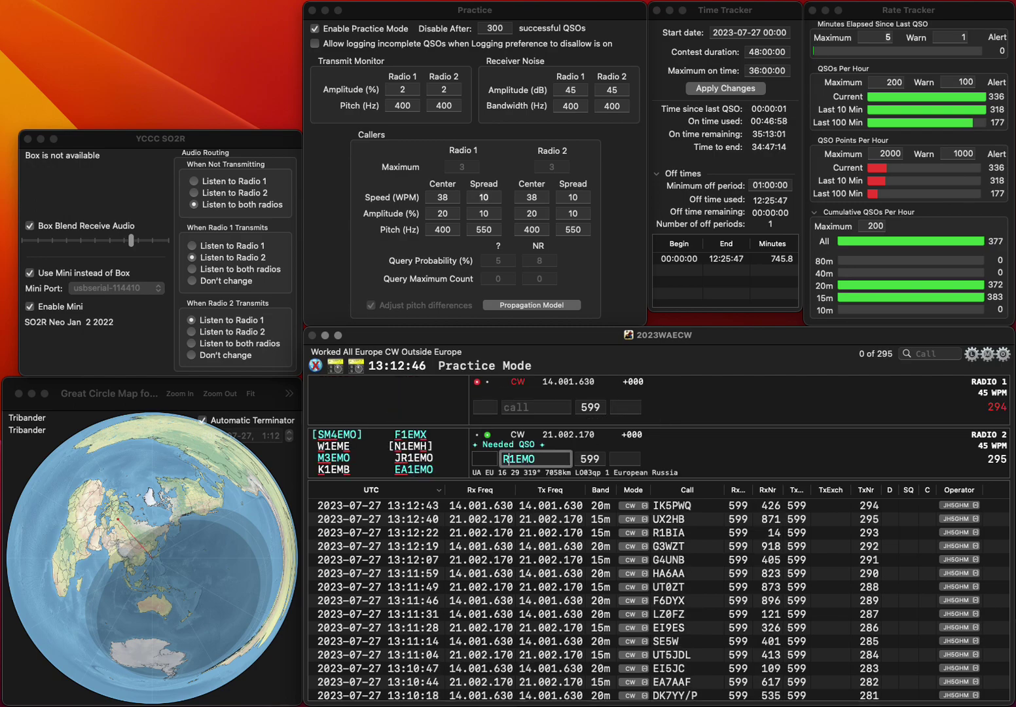
pyautogui.press('BackSpace')
pyautogui.press('BackSpace')
pyautogui.write('EA')
pyautogui.press('Return')
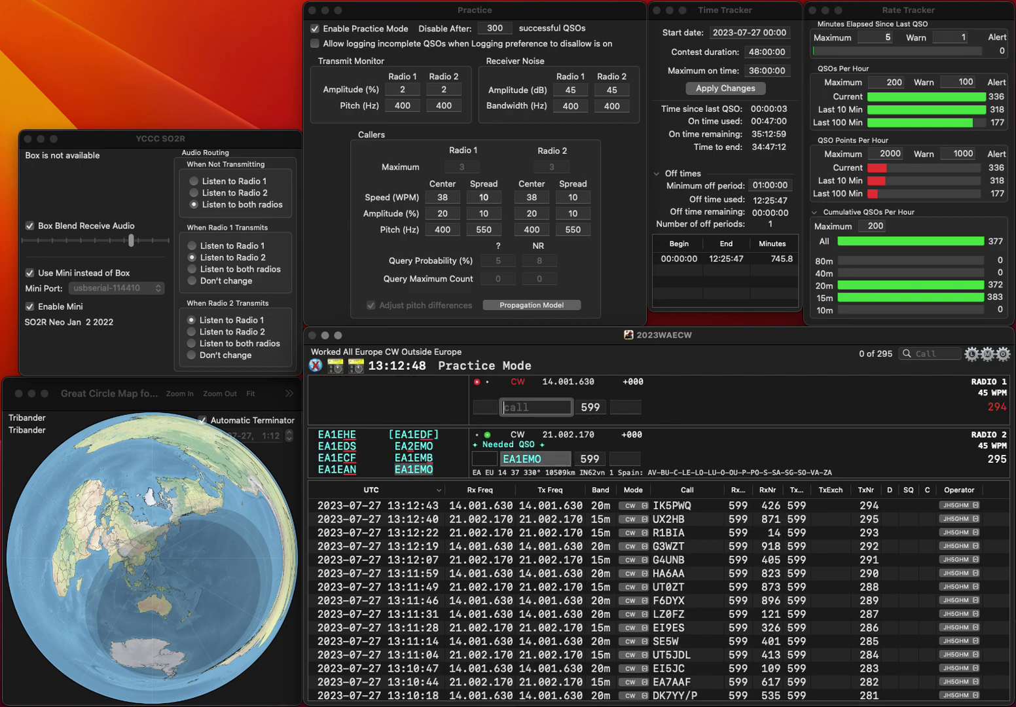
pyautogui.write('DL3MFQ')
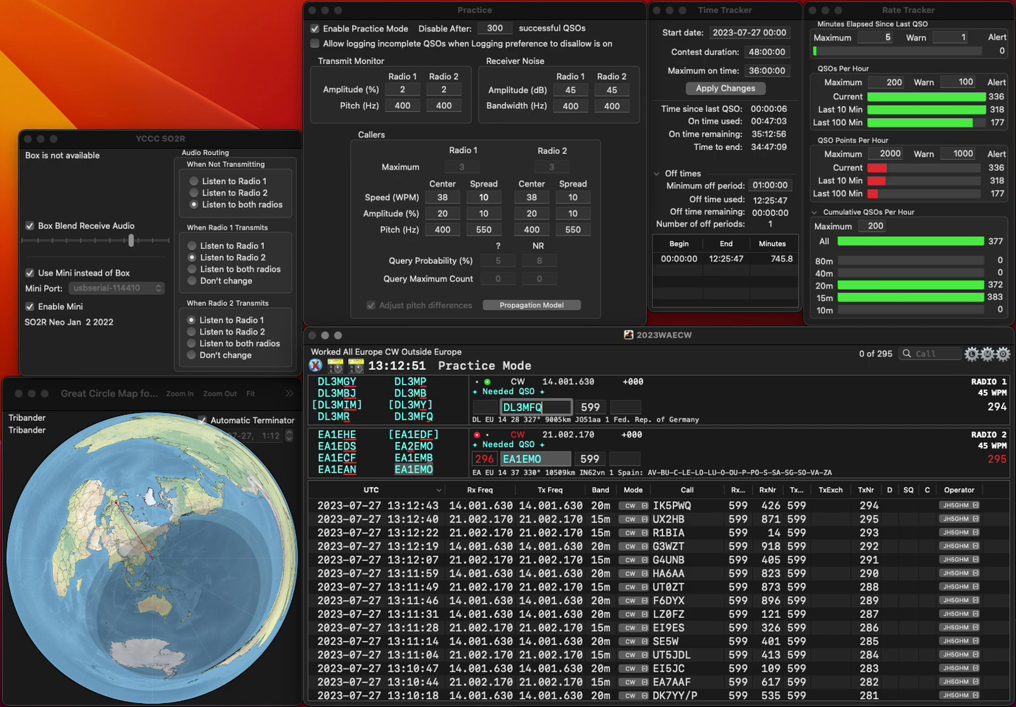
pyautogui.press('Return')
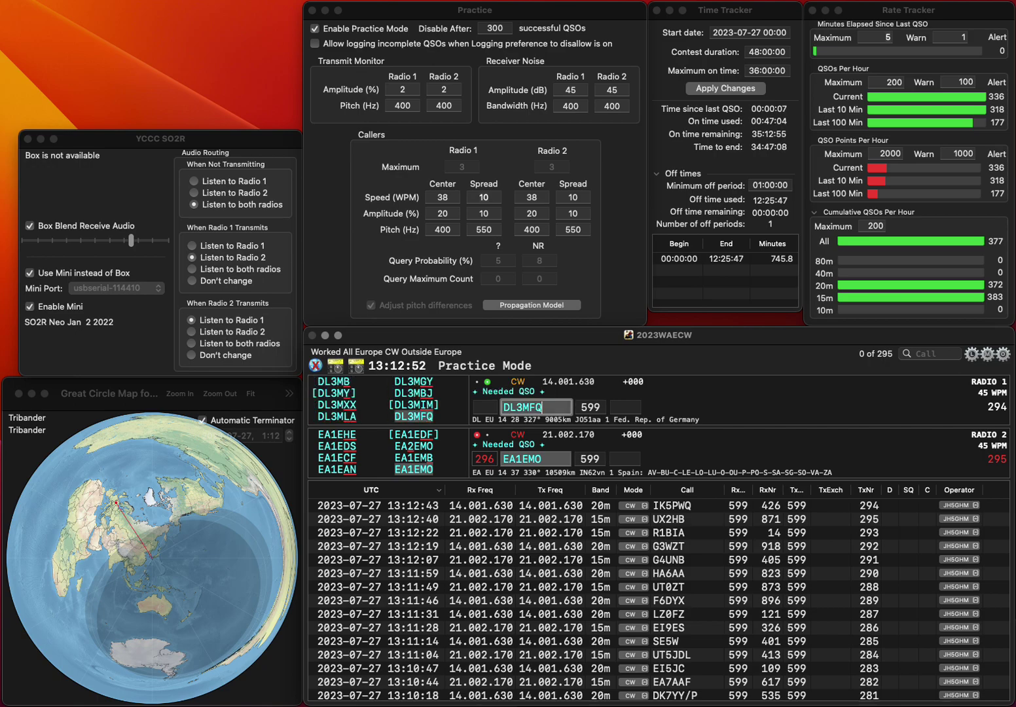
pyautogui.press('Tab')
pyautogui.write('83')
pyautogui.press('Return')
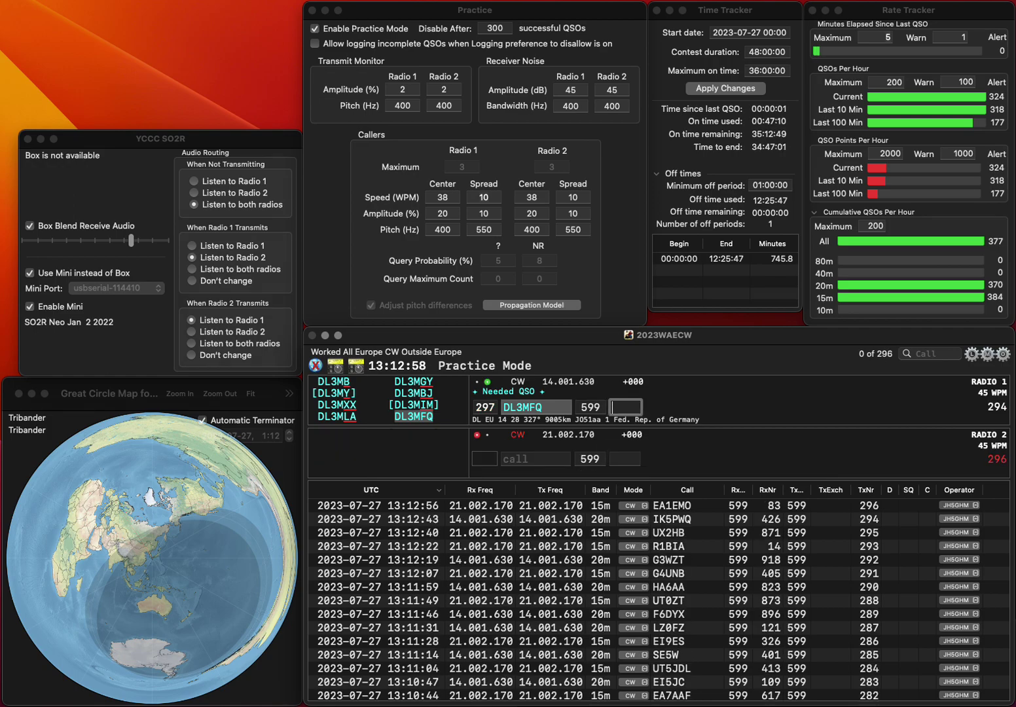
pyautogui.write('762')
pyautogui.press('Return')
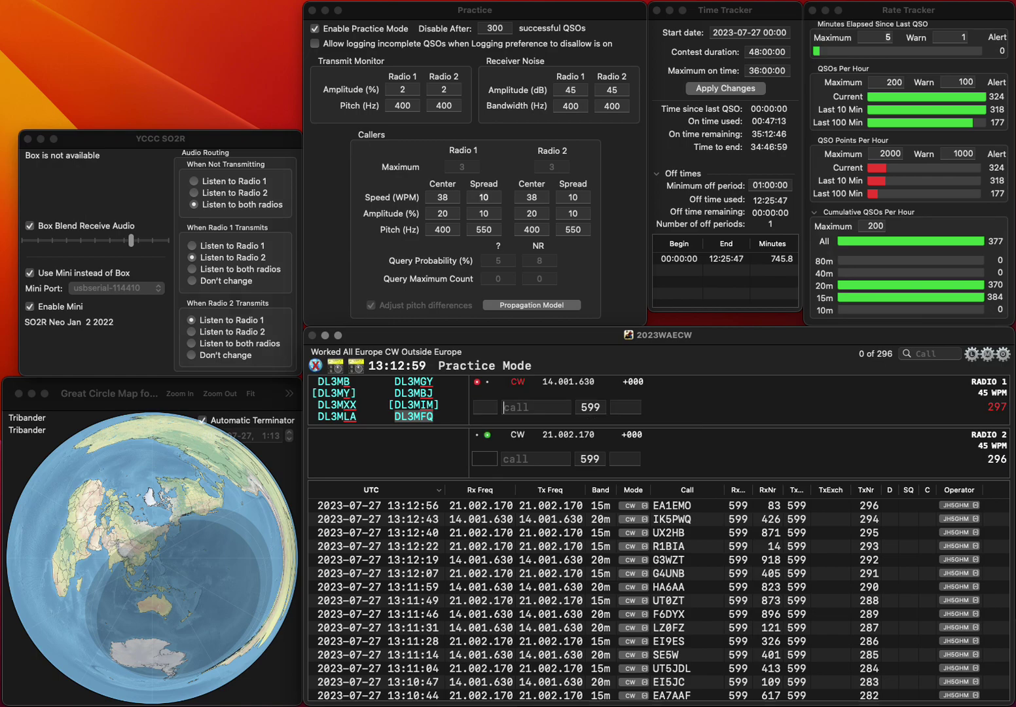
# Enter the calls G00CER on Radio 2 and EA7JNC on Radio 1, sending the exchange to each
pyautogui.write('0CER')
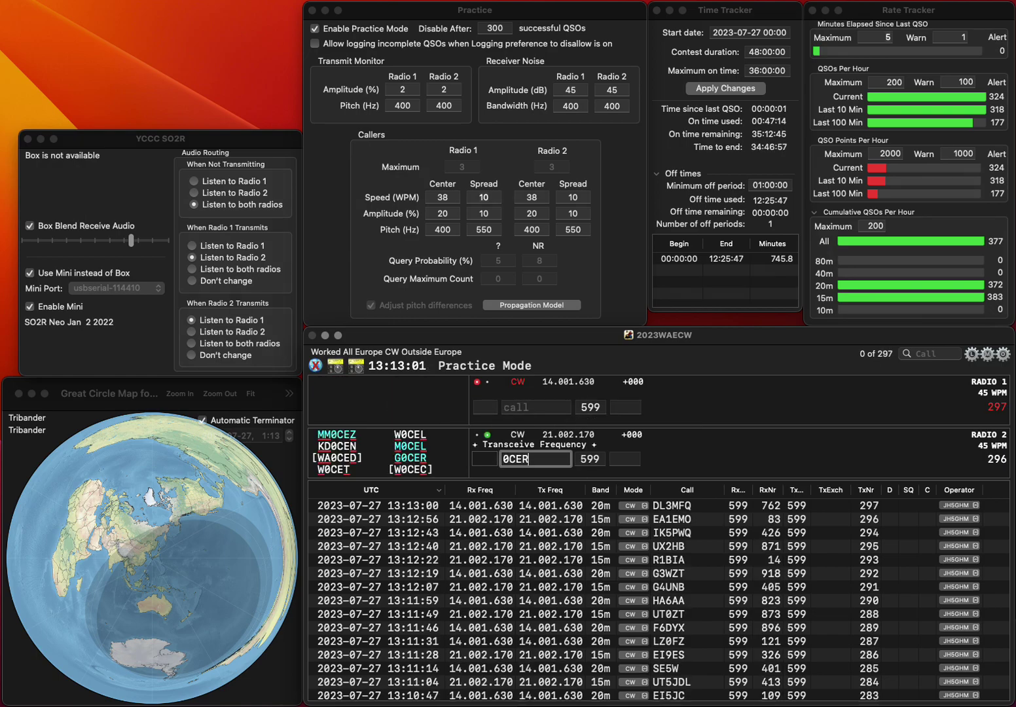
pyautogui.press('Home')
pyautogui.write('G0')
pyautogui.press('Return')
pyautogui.write('7JNC')
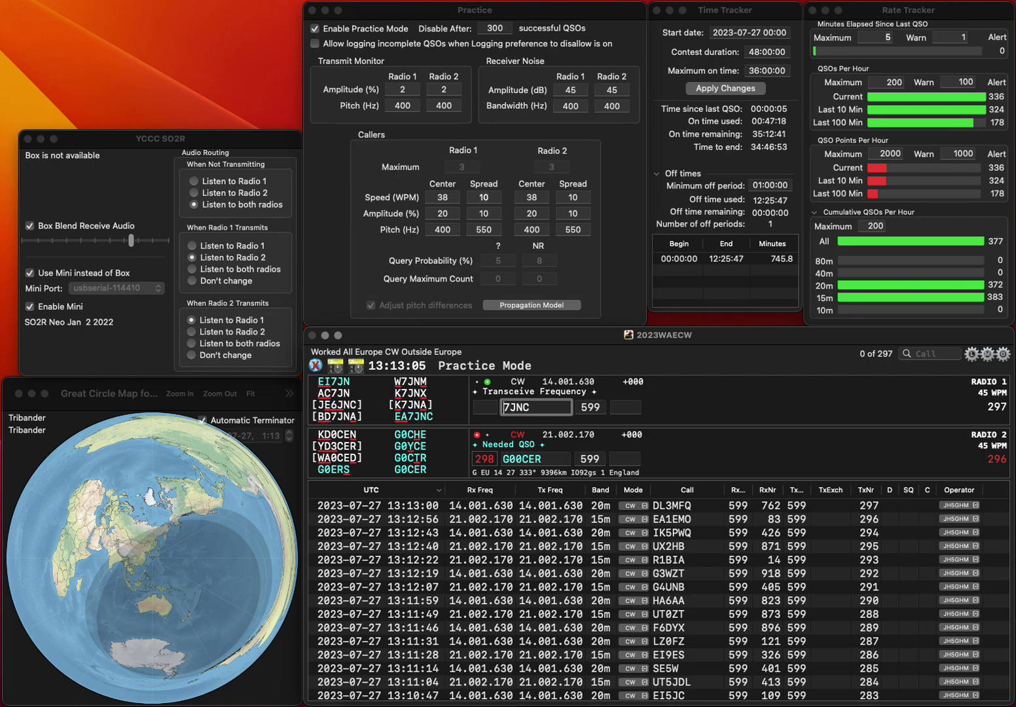
pyautogui.press('super+Left')
pyautogui.write('EA')
pyautogui.press('Return')
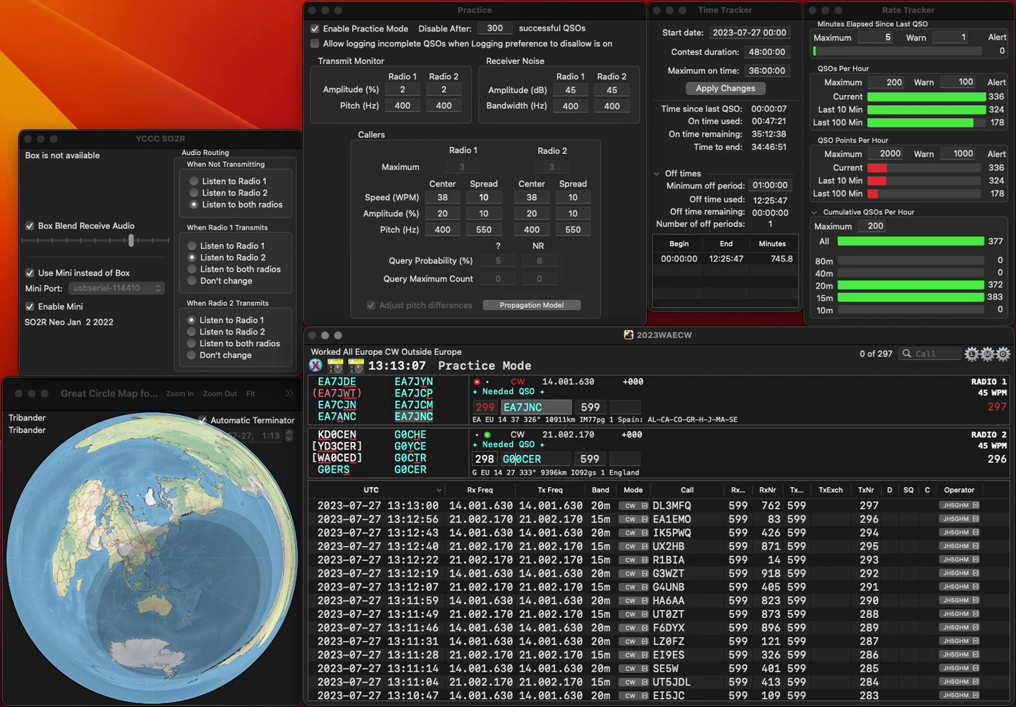
# Correct the Radio 2 call to G0CER and send the exchange again
pyautogui.press('space')
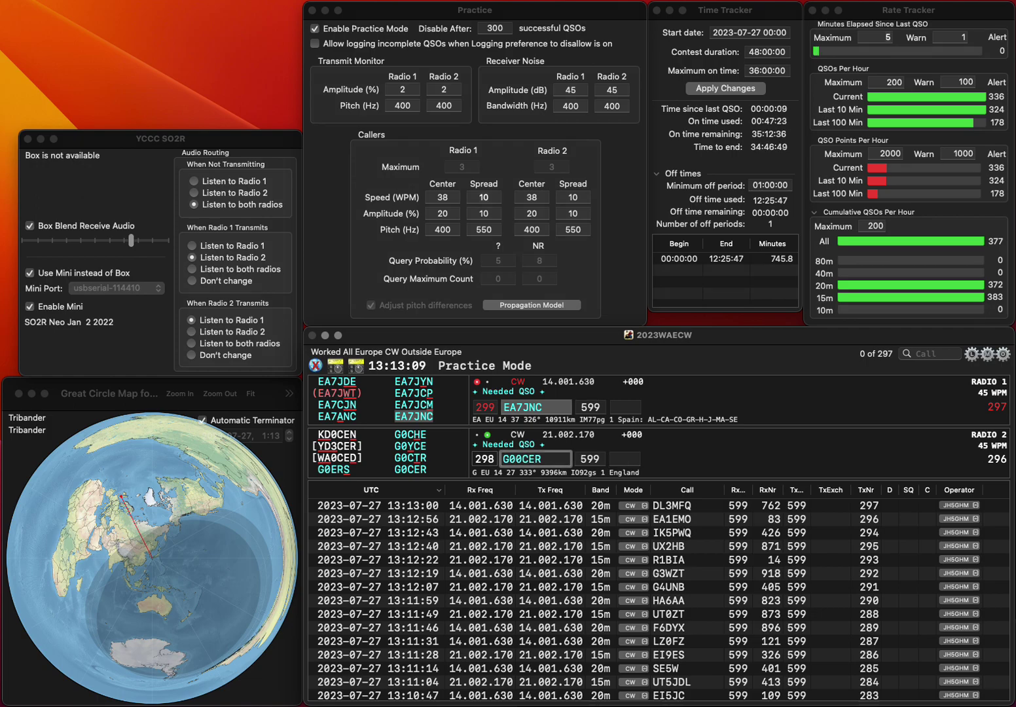
pyautogui.press('Return')
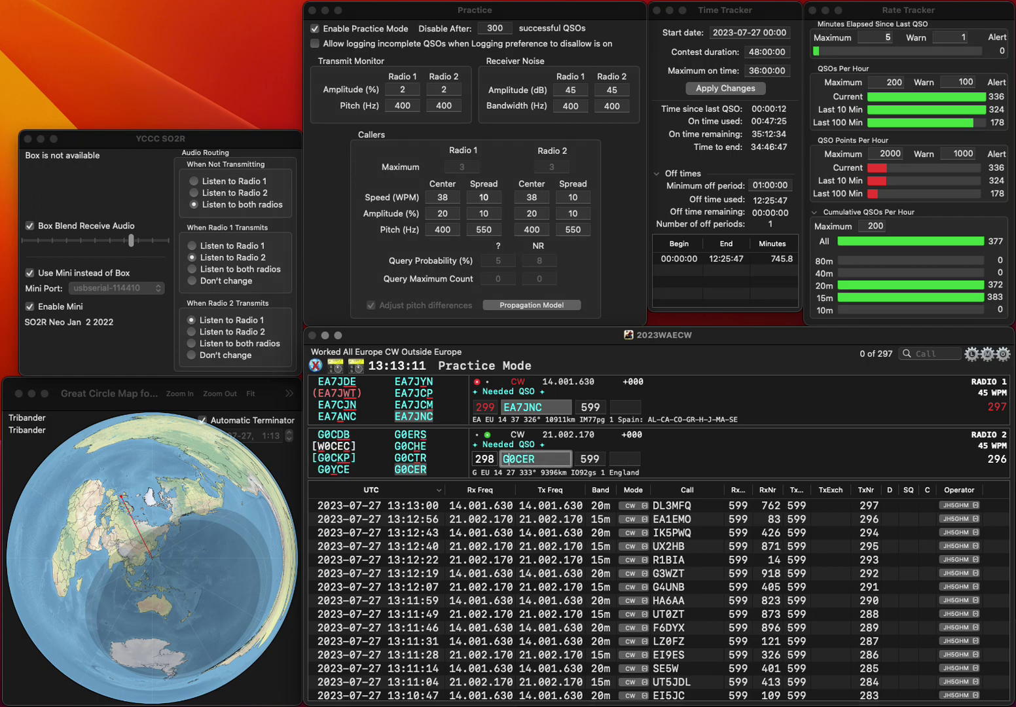
pyautogui.press('space')
pyautogui.write('328')
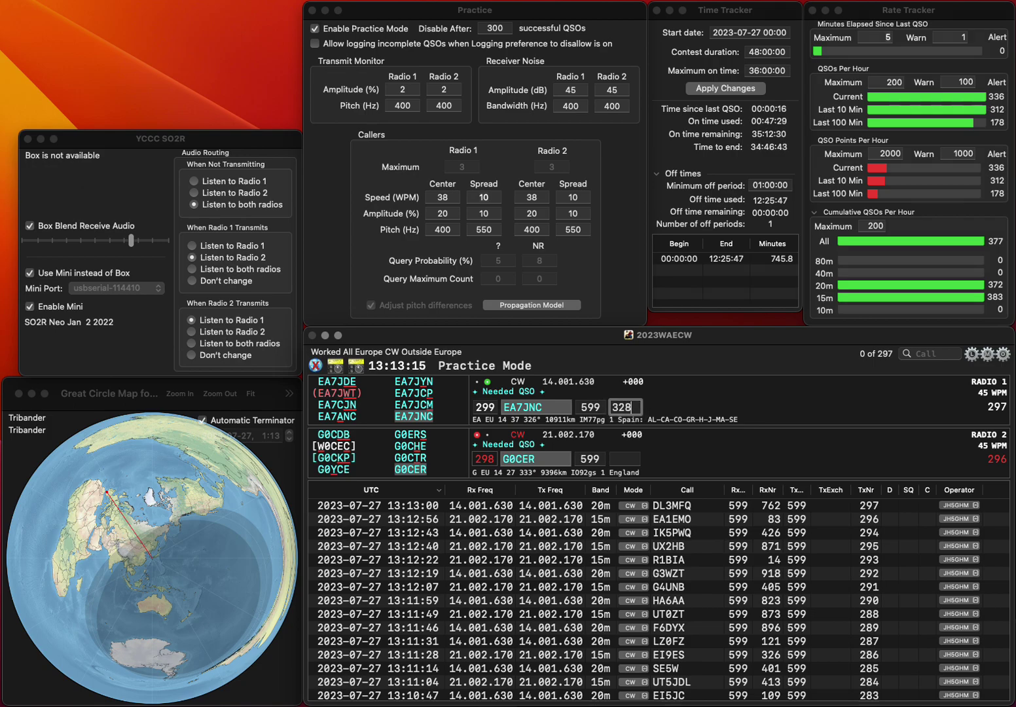
pyautogui.press('Return')
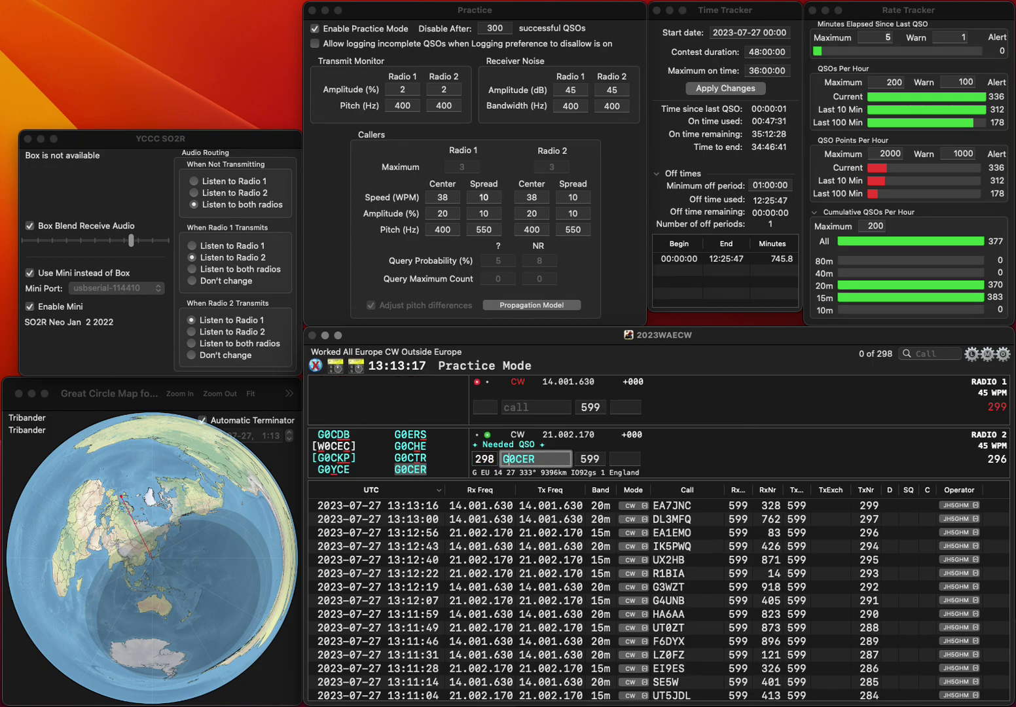
pyautogui.press('Tab')
pyautogui.write('6')
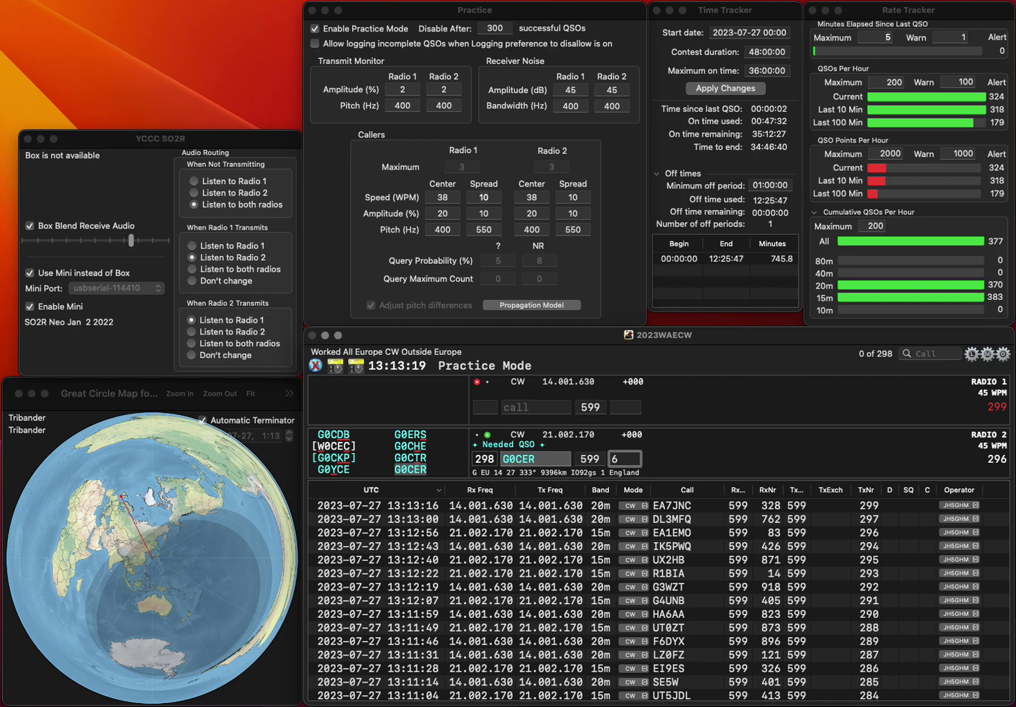
pyautogui.write('84')
pyautogui.press('Return')
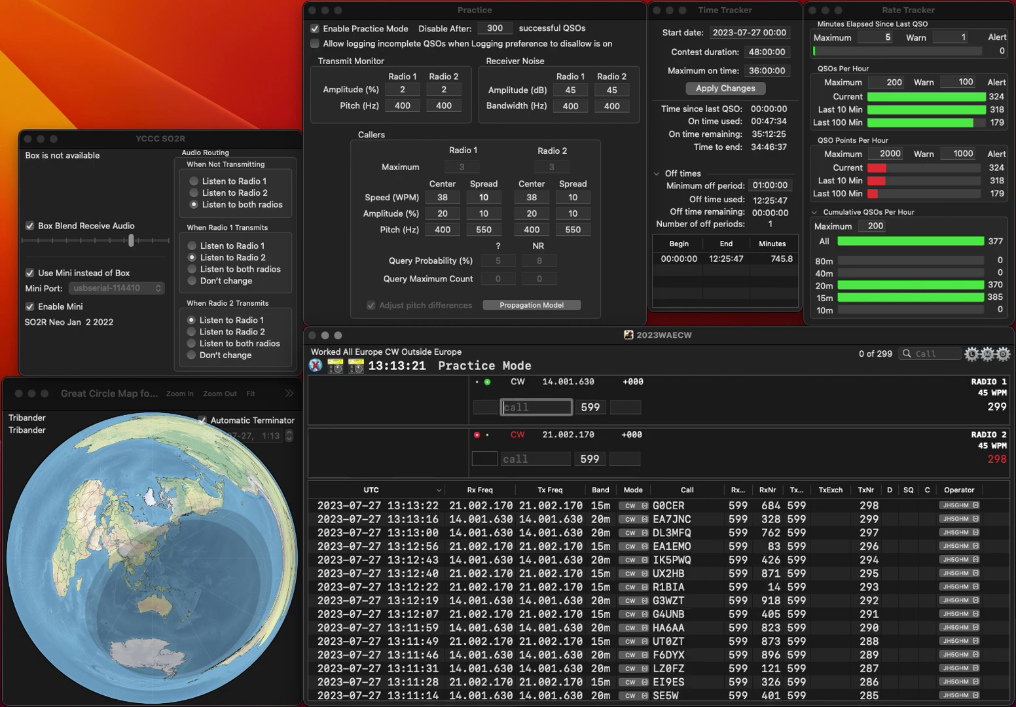
pyautogui.write('OK2')
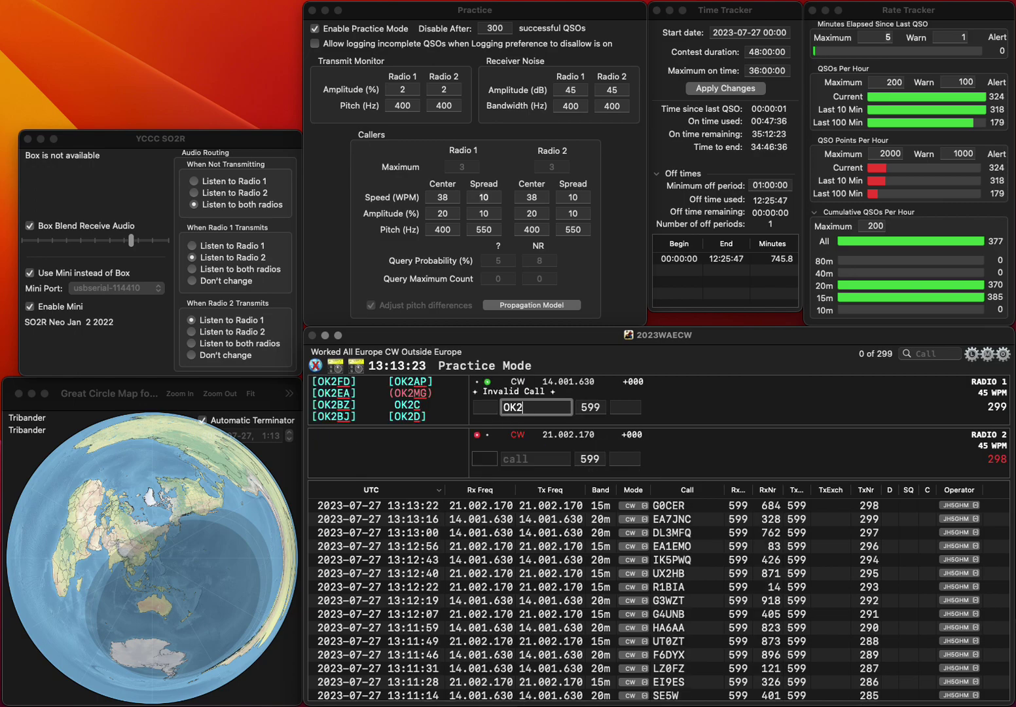
pyautogui.write('GER')
pyautogui.press('Return')
pyautogui.write('ON4ARJ')
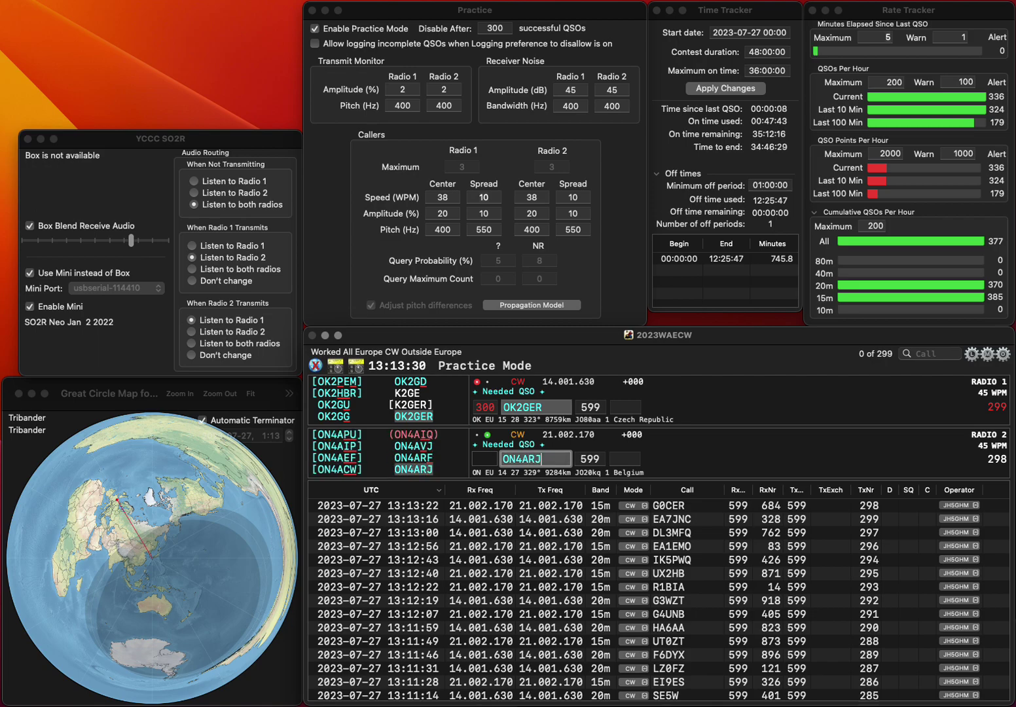
pyautogui.press('Return')
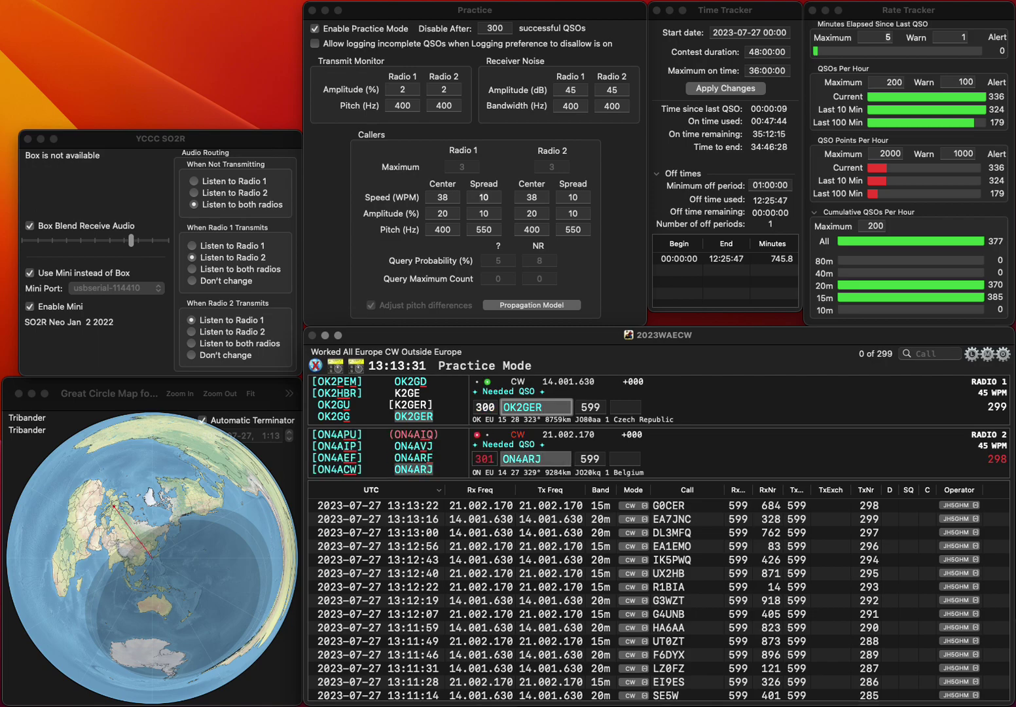
pyautogui.press('Tab')
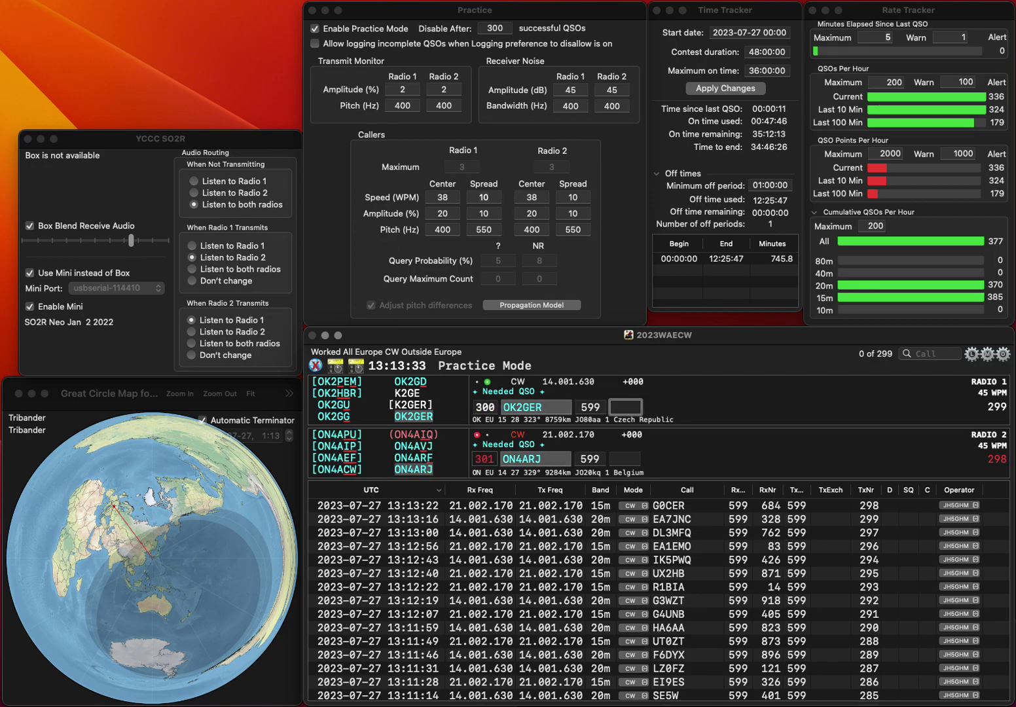
pyautogui.write('514')
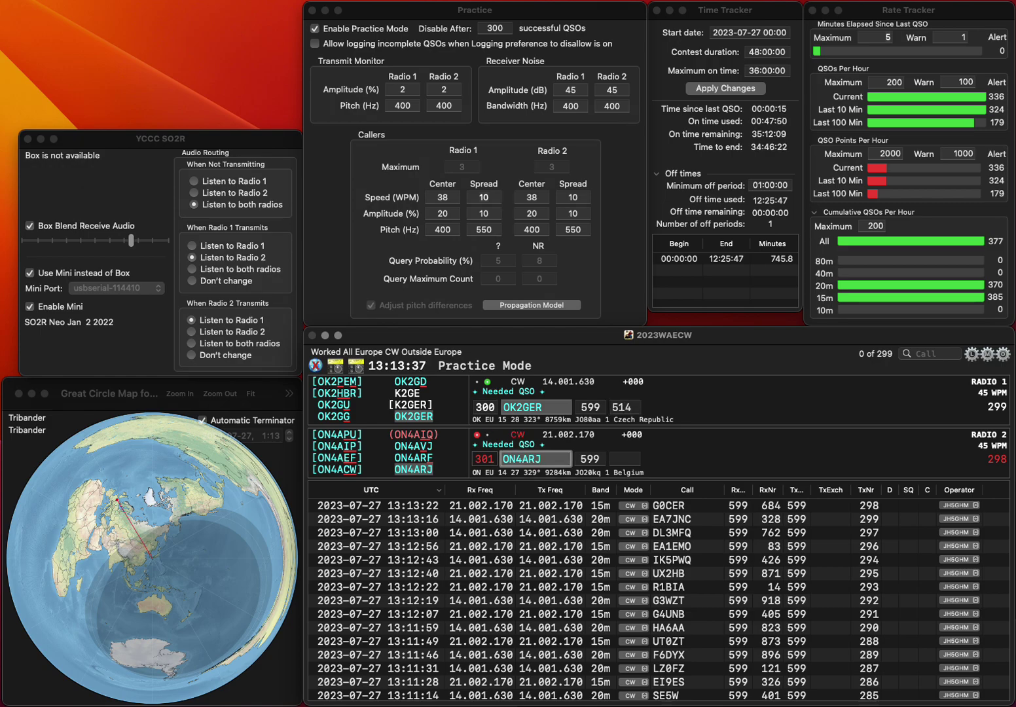
pyautogui.press('Return')
pyautogui.press('Return')
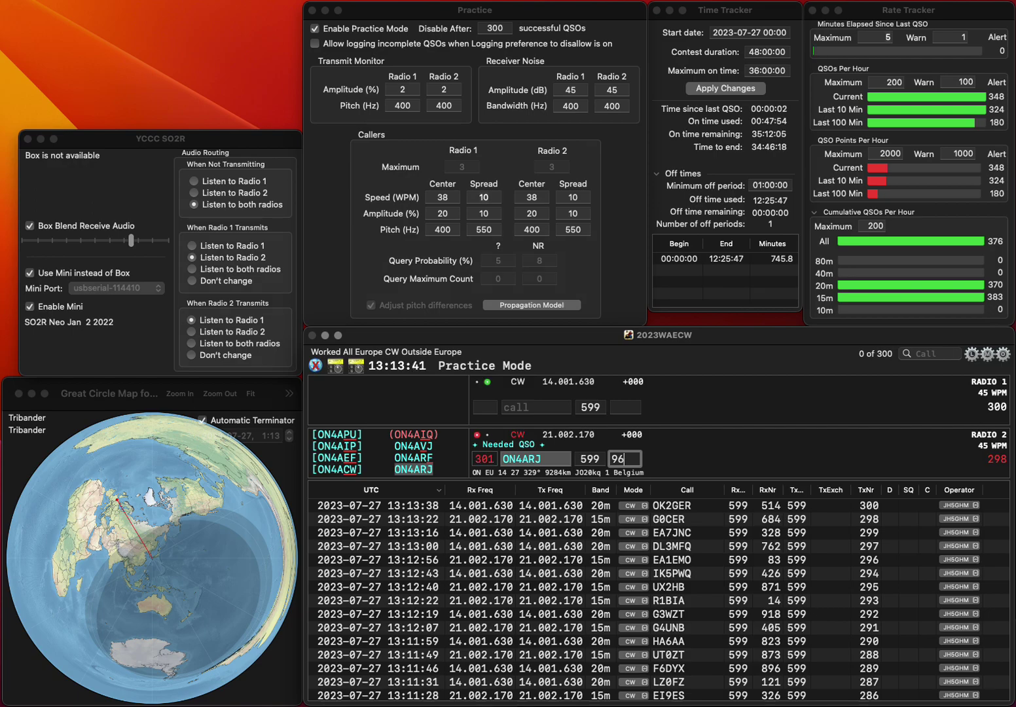
pyautogui.write('966')
pyautogui.press('Return')
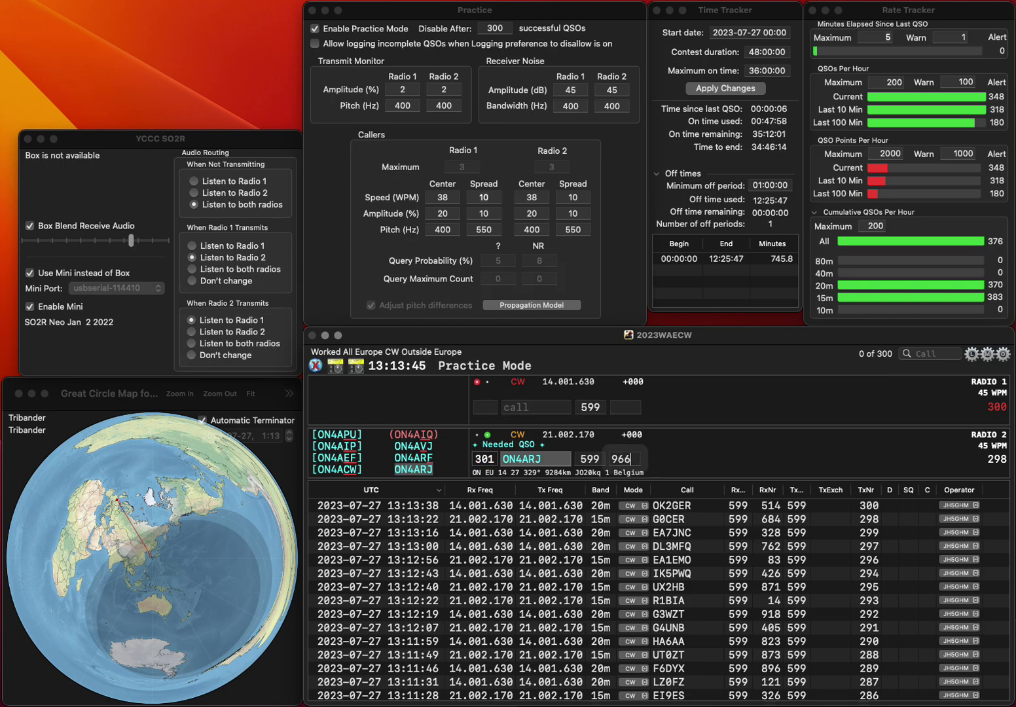